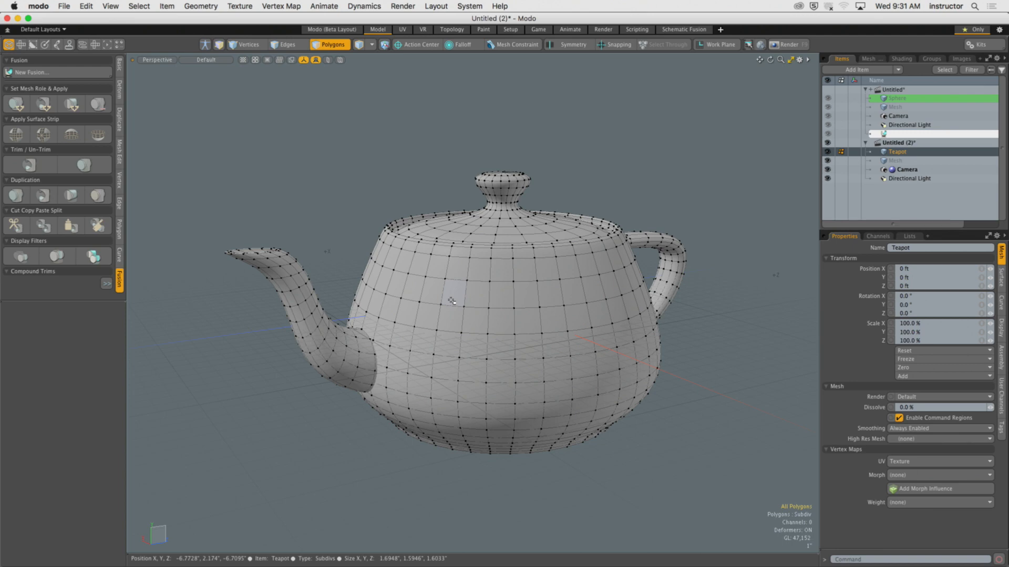
Step: Collapse the first scene in the item list and select all connected polygons of the teapot's spout
left_click_drag(451, 301, 445, 298, "alt")
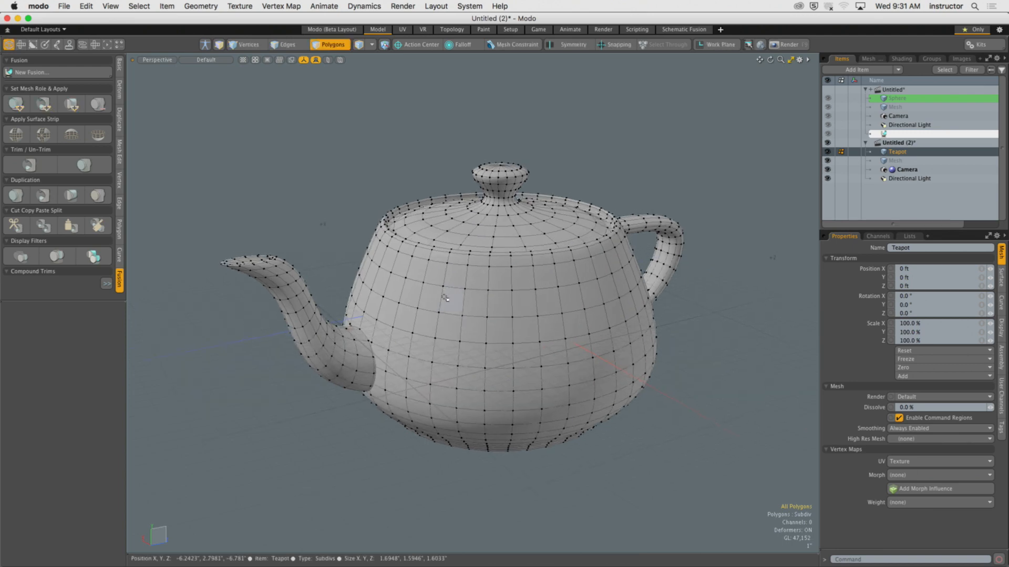
left_click(865, 90)
left_click_drag(631, 173, 662, 193, "alt+shift")
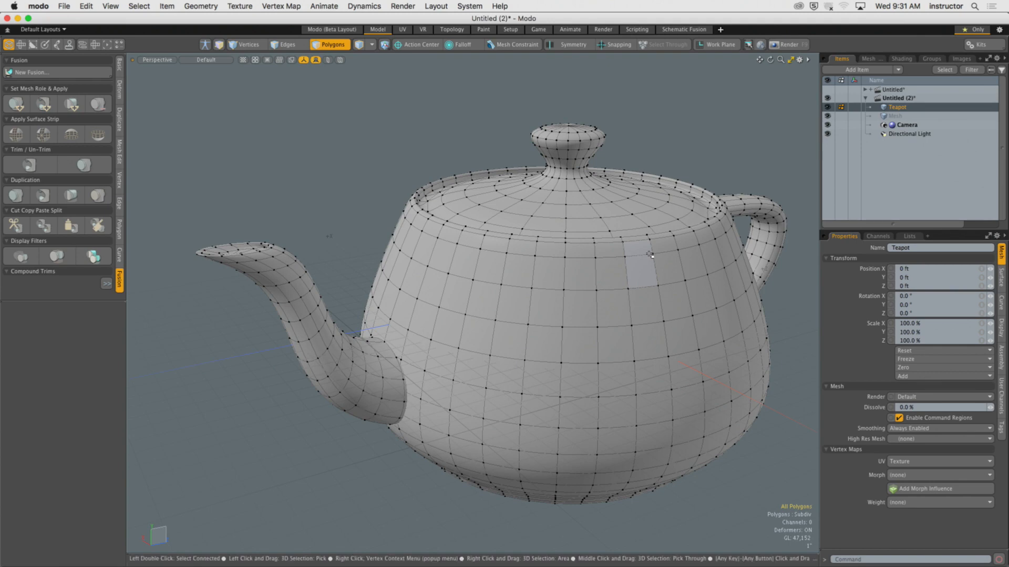
double_click(295, 308)
left_click_drag(342, 310, 460, 314, "alt+shift")
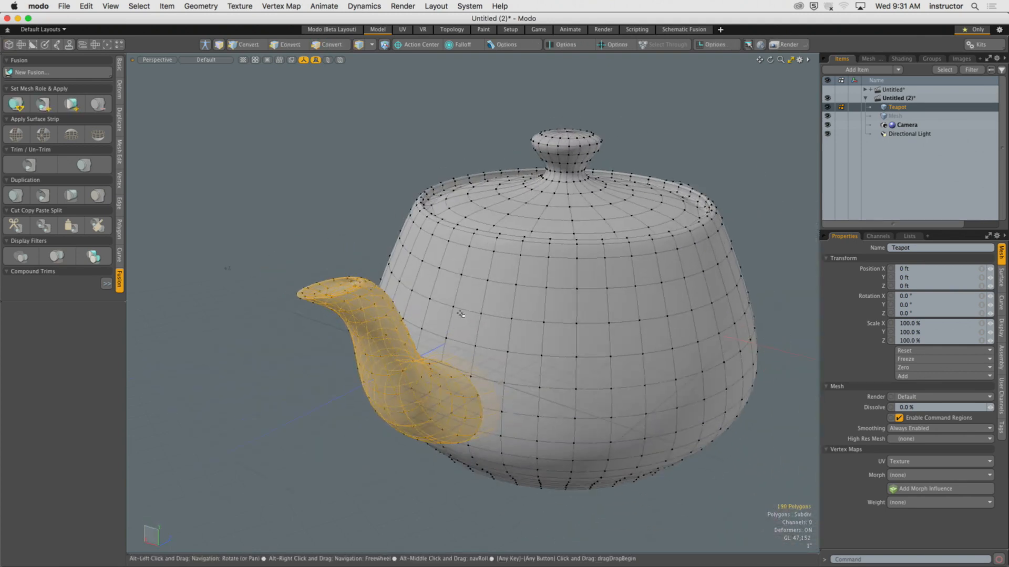
Step: Assign a new material named glow-gons to the selected spout polygons and clear the selection
key("3")
key("m")
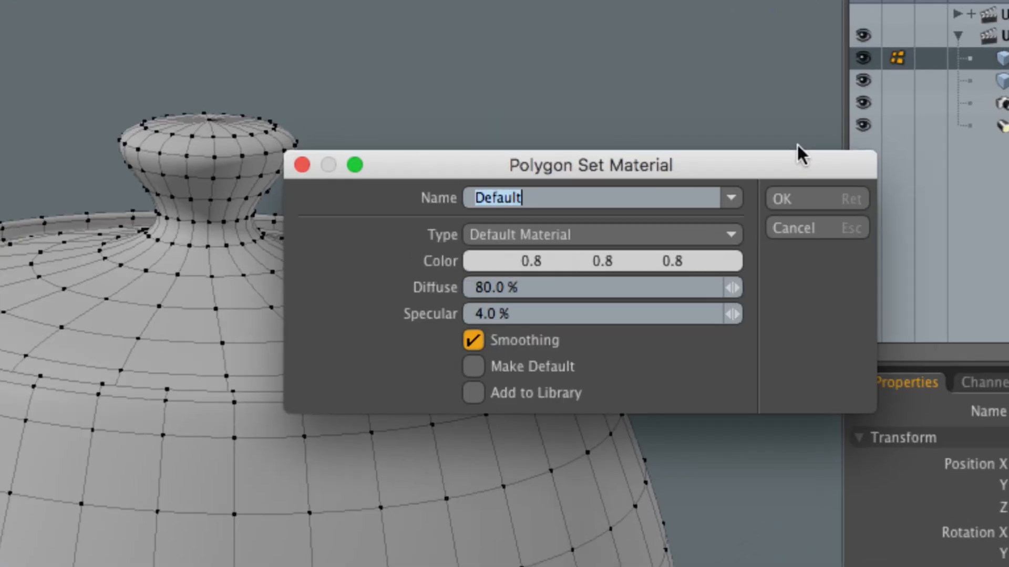
type("Lumigons")
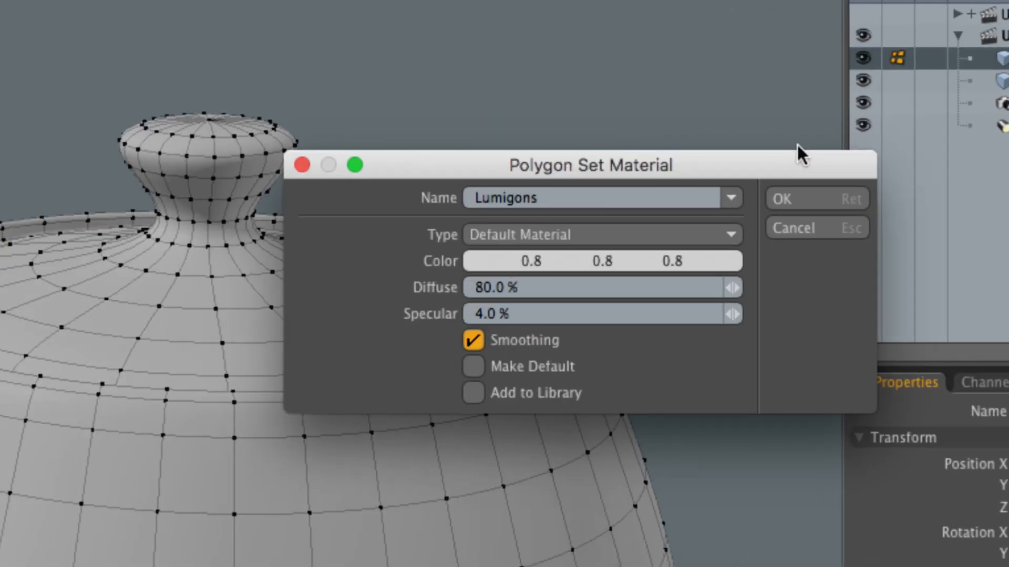
key("BackSpace")
key("BackSpace")
key("BackSpace")
key("BackSpace")
key("BackSpace")
key("BackSpace")
key("BackSpace")
key("BackSpace")
type("glow-g")
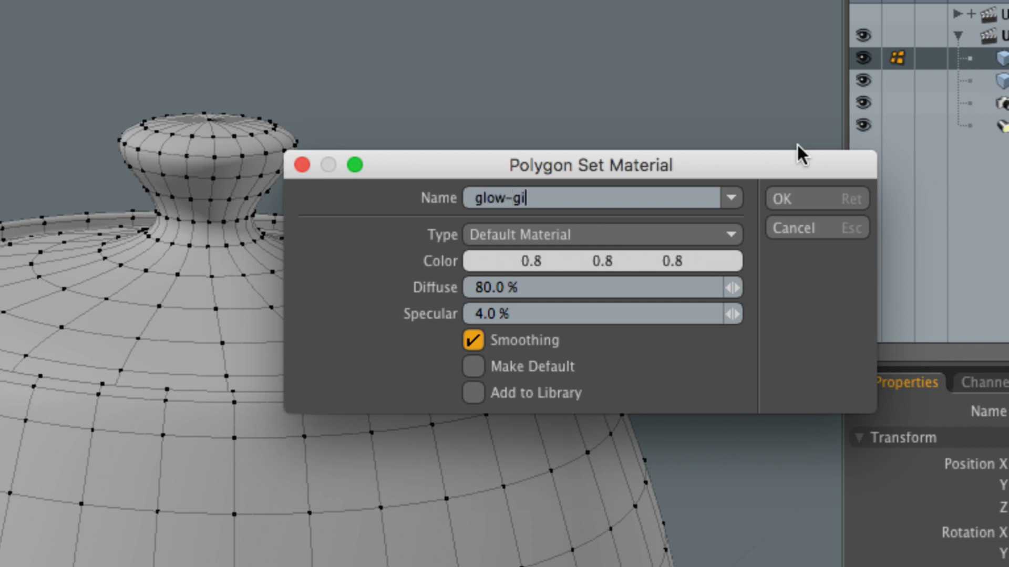
type("ons")
left_click(813, 198)
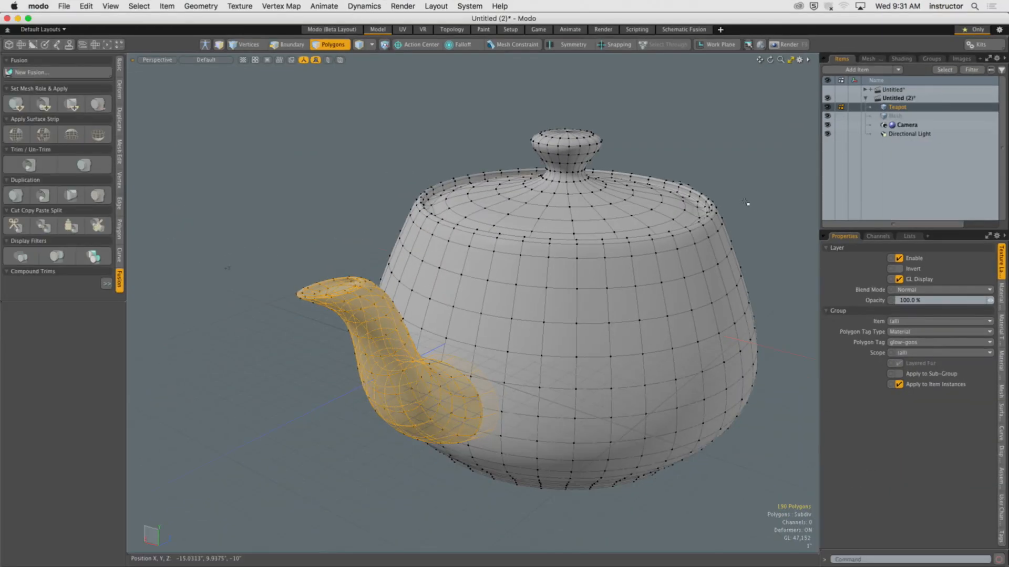
left_click(689, 276)
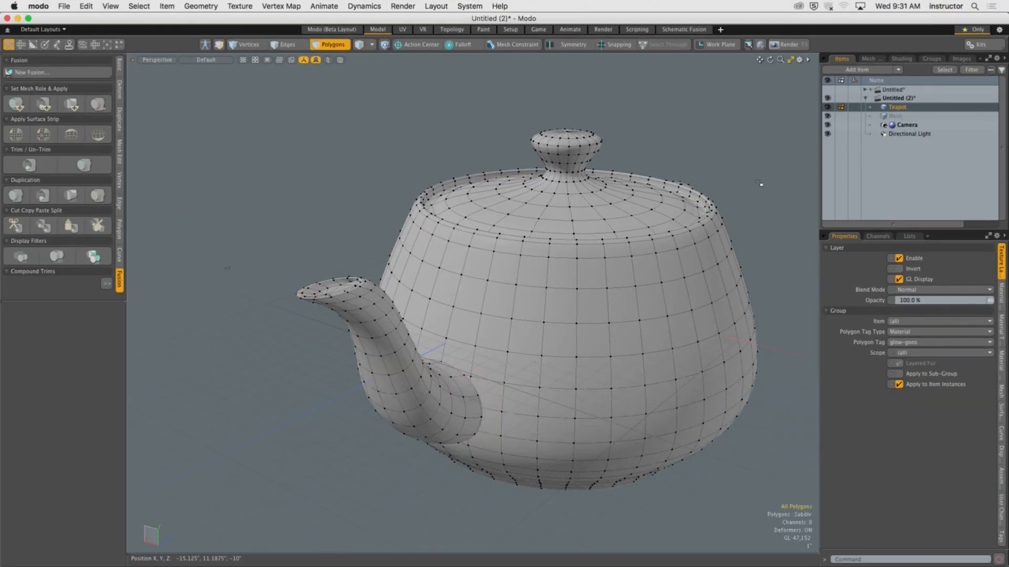
Step: Switch from the modelling workspace to the Render layout and restore that layout to its baseline version
left_click(901, 58)
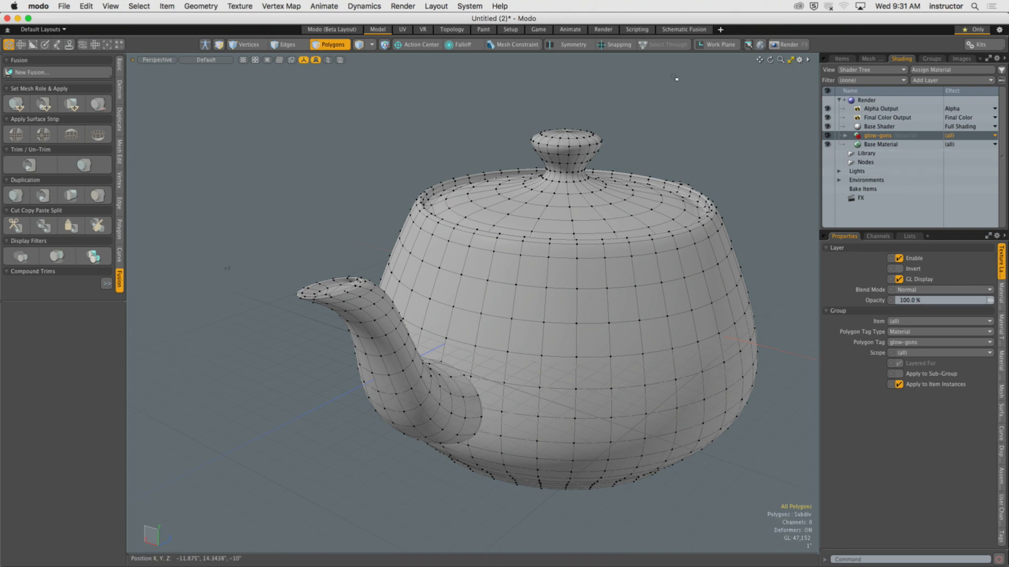
left_click(604, 30)
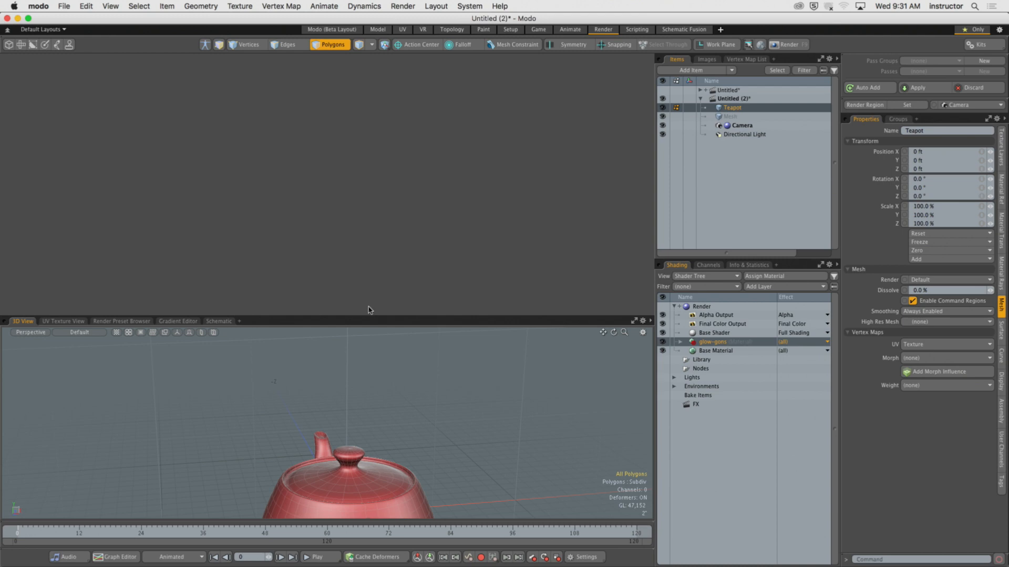
left_click(436, 6)
left_click(443, 115)
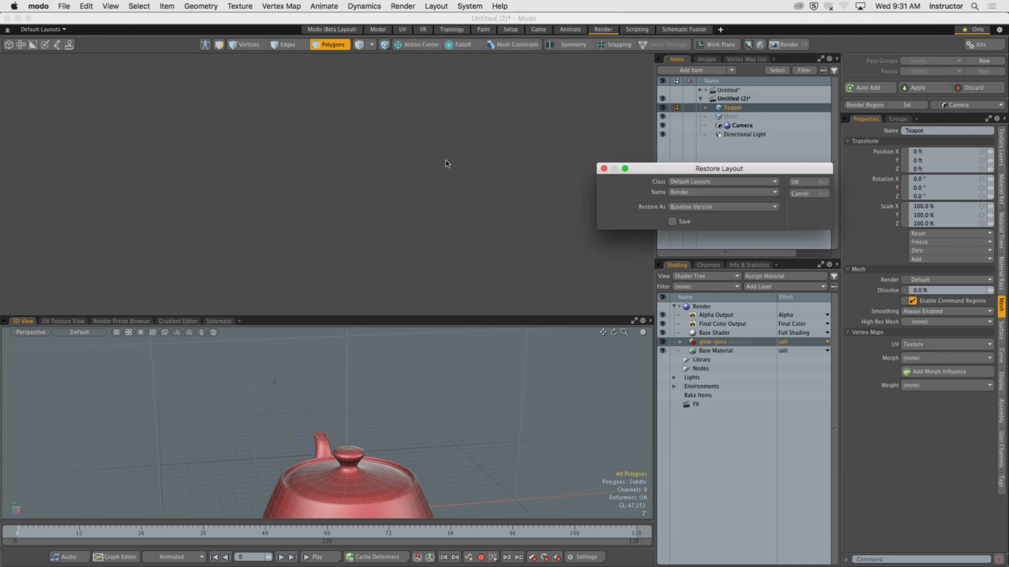
left_click(795, 184)
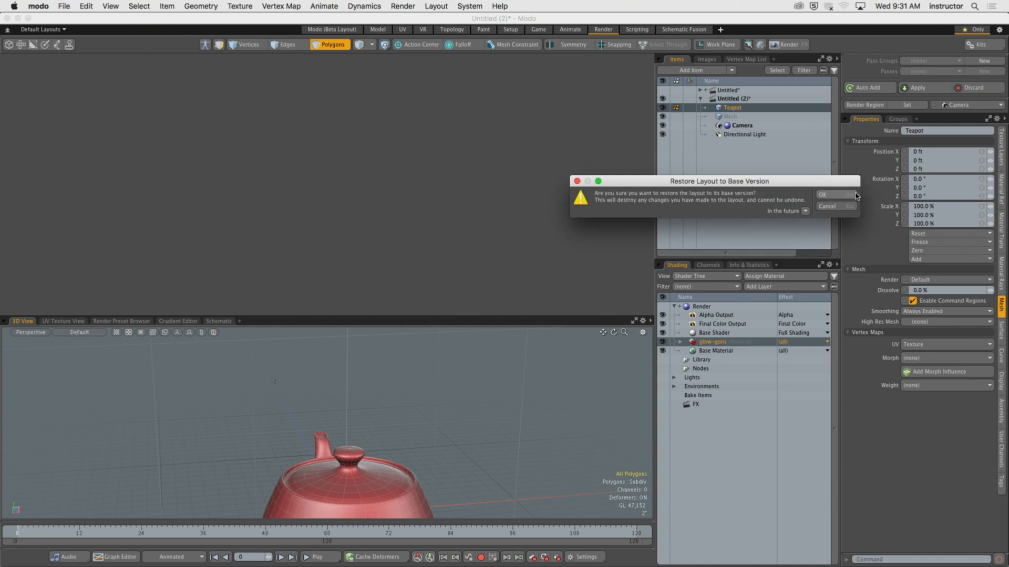
left_click(838, 197)
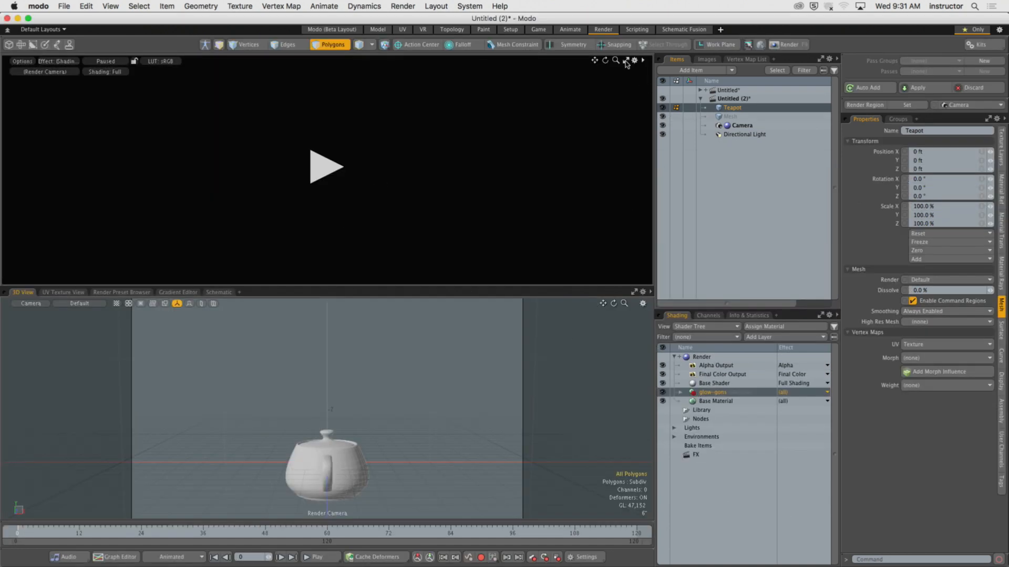
Step: Enlarge and start the live render preview, framing the whole teapot large with its spout in view
left_click(469, 293)
left_click(341, 279)
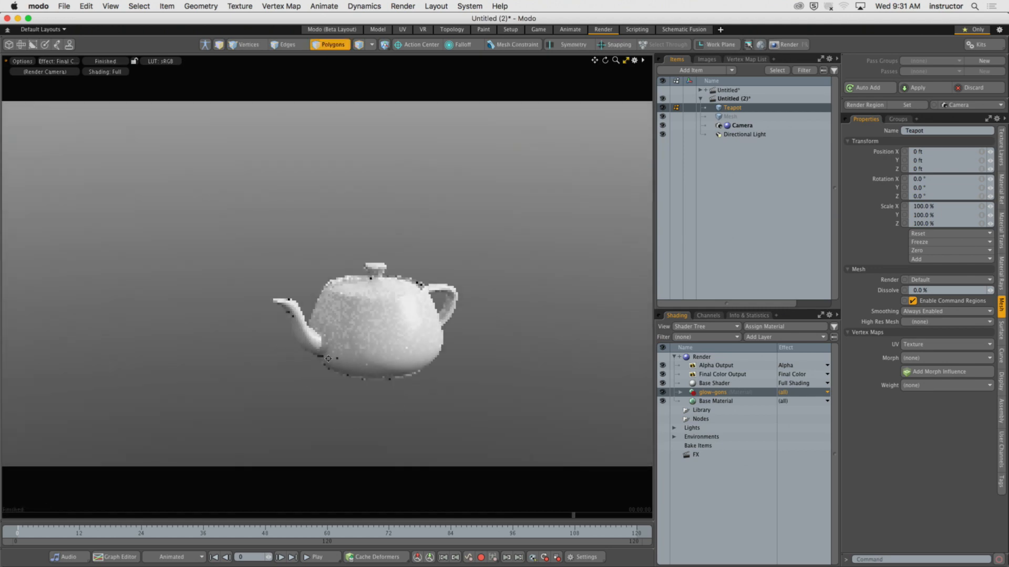
left_click_drag(329, 358, 415, 292, "ctrl+alt")
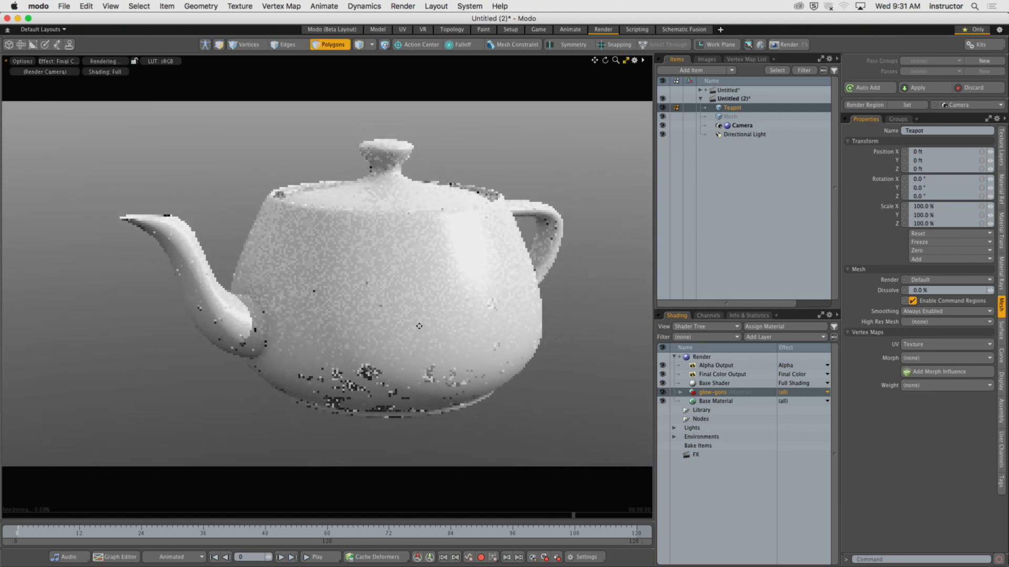
left_click_drag(419, 327, 481, 327, "ctrl+alt")
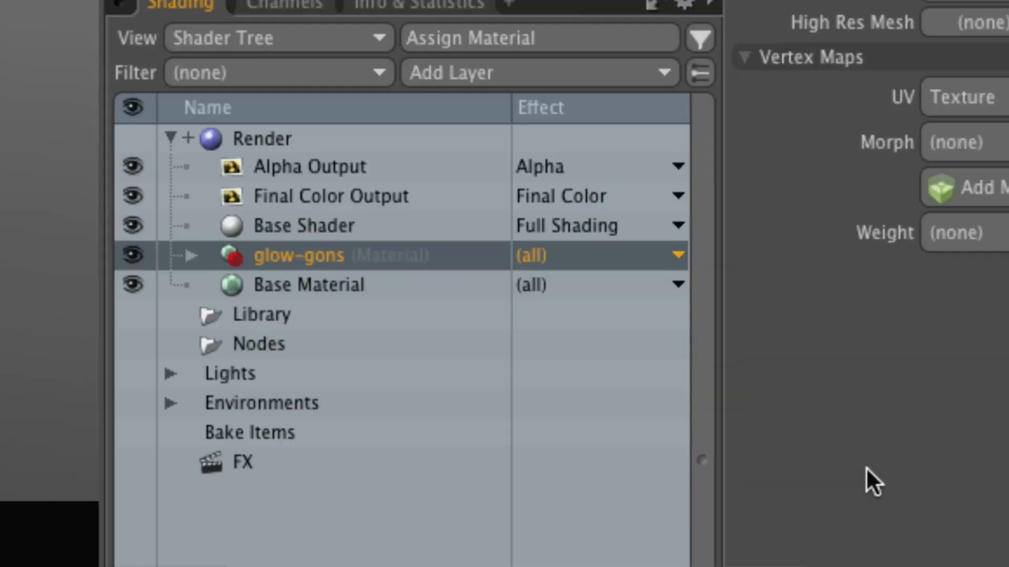
Step: Set the Luminous Intensity of the Material inside the glow-gons group to 3.0 W/srm2
left_click(177, 257)
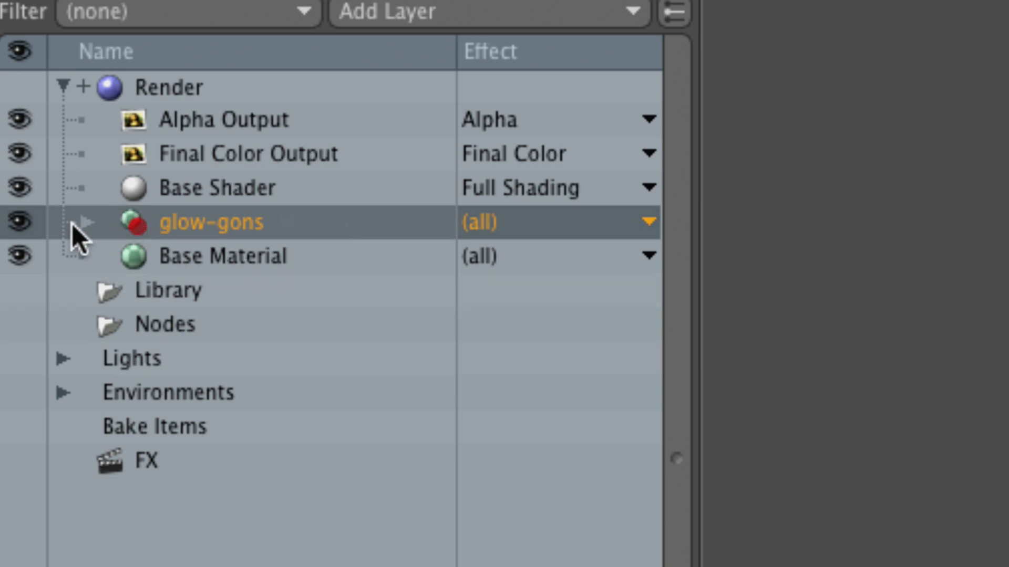
left_click(83, 223)
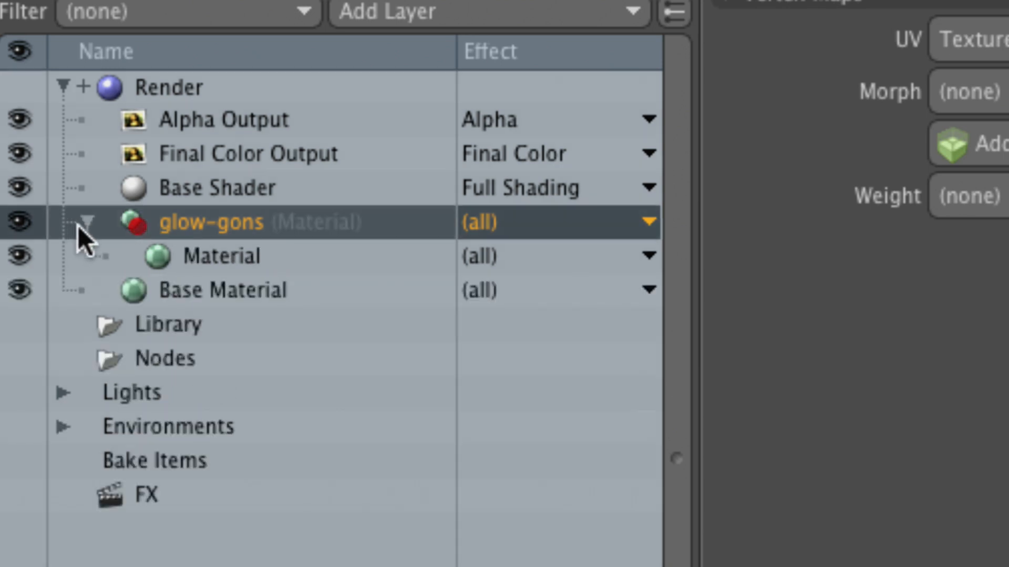
left_click(195, 256)
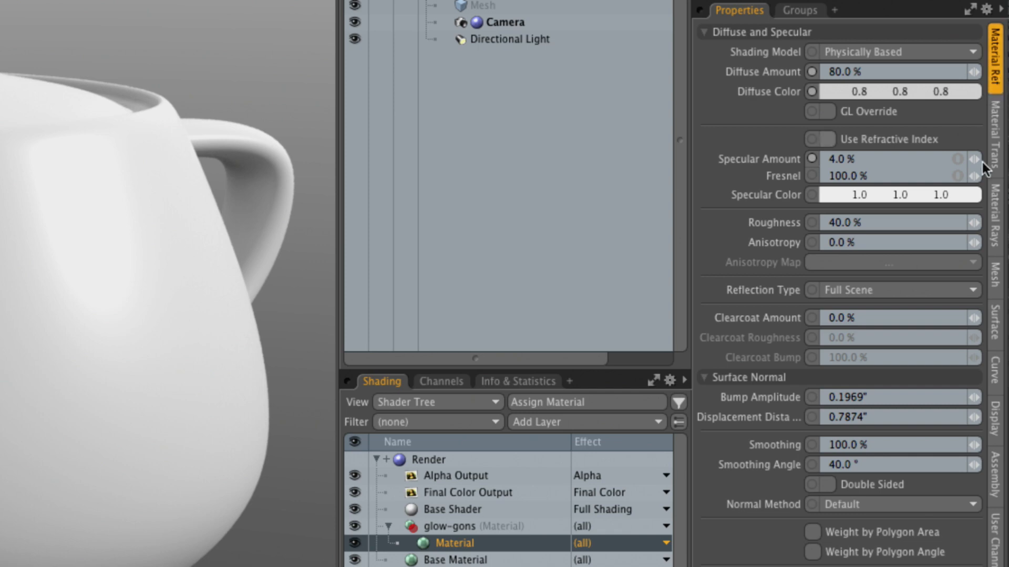
left_click(995, 139)
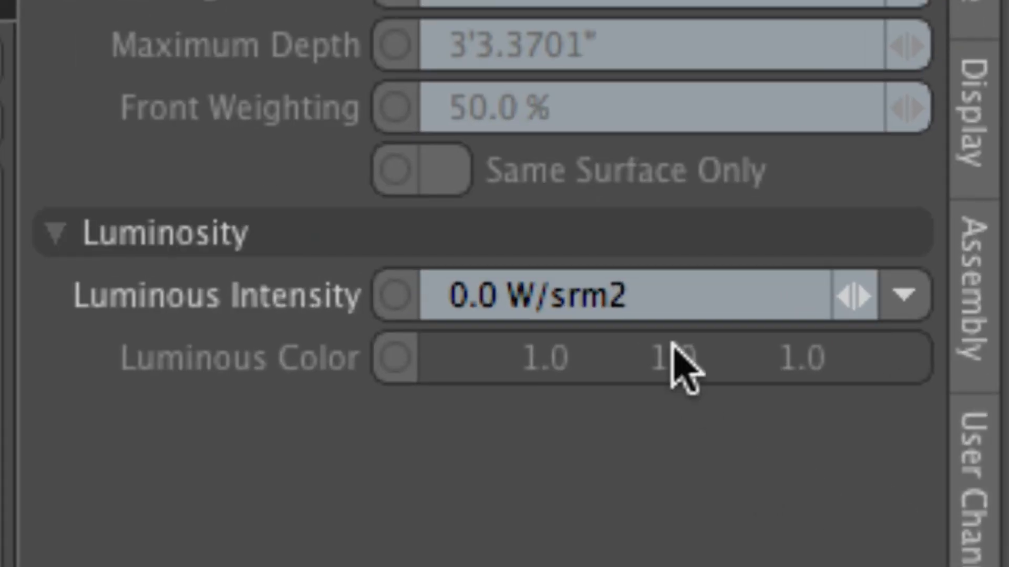
left_click(672, 310)
type("3.0")
key("Return")
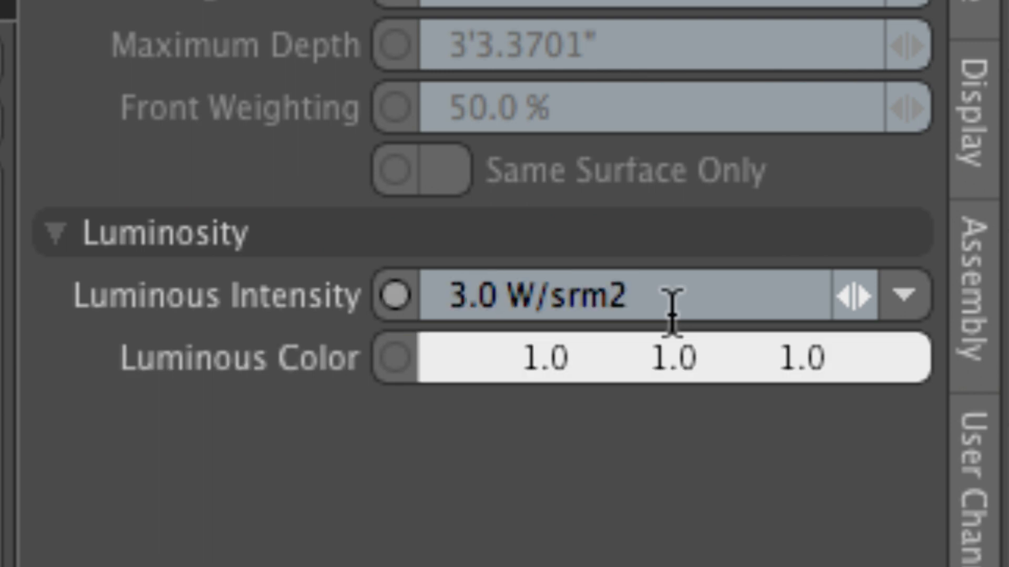
Step: Set the glow-gons material's Luminous Color to red (1.0, 0.0, 0.04) and reframe the preview around the whole teapot
left_click(657, 358)
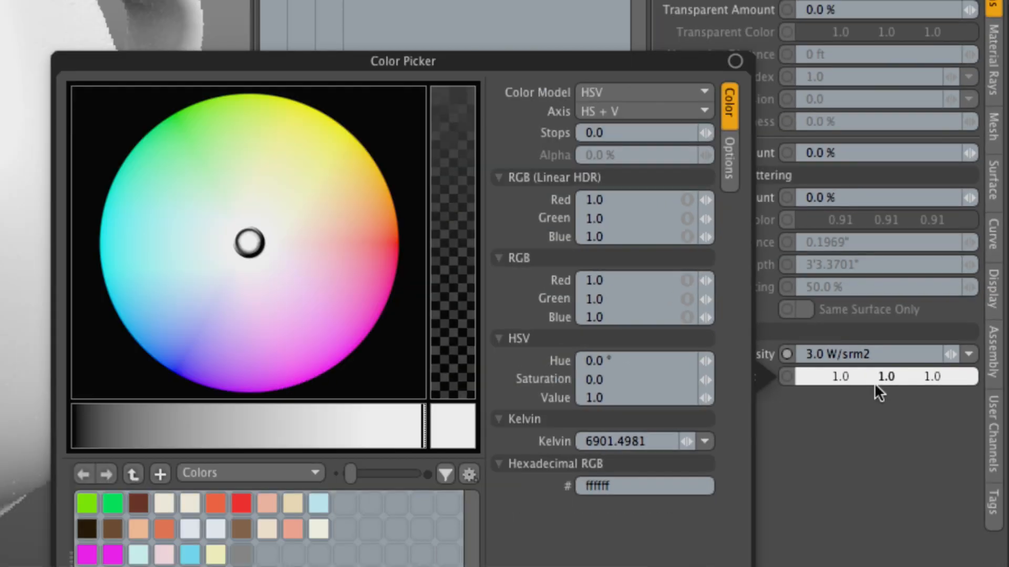
mouse_move(288, 250)
left_mouse_down()
mouse_move(435, 243)
mouse_move(404, 242)
left_mouse_up()
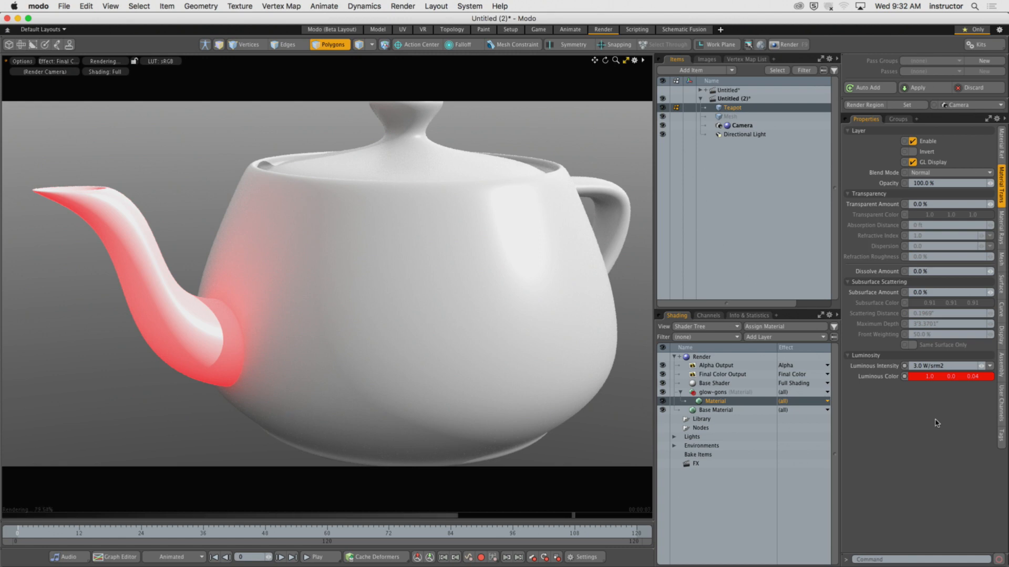
left_click_drag(452, 286, 387, 289, "alt")
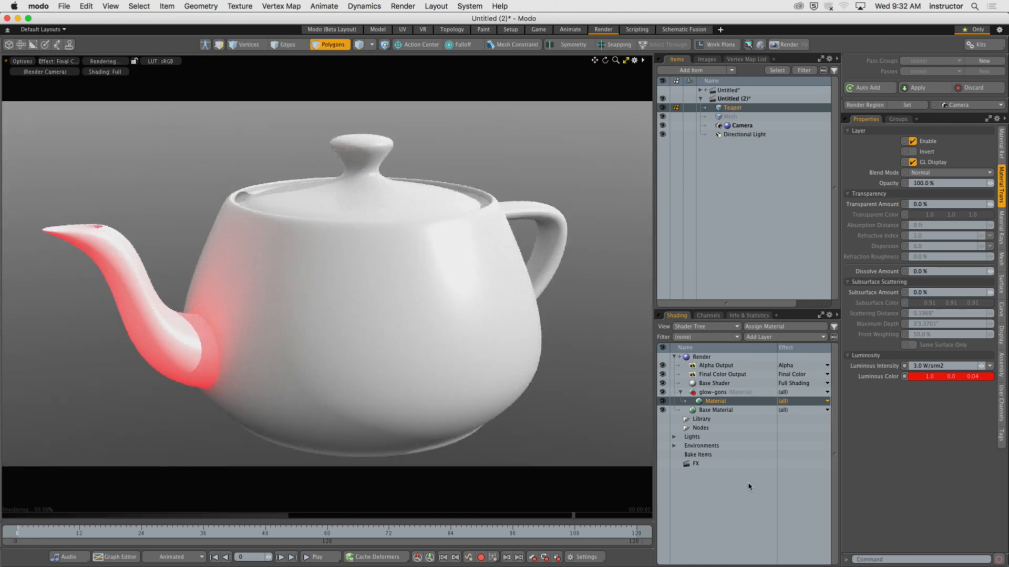
Step: Disable the Environment Material in the shader tree's Environments group
left_click(674, 446)
left_click(707, 456)
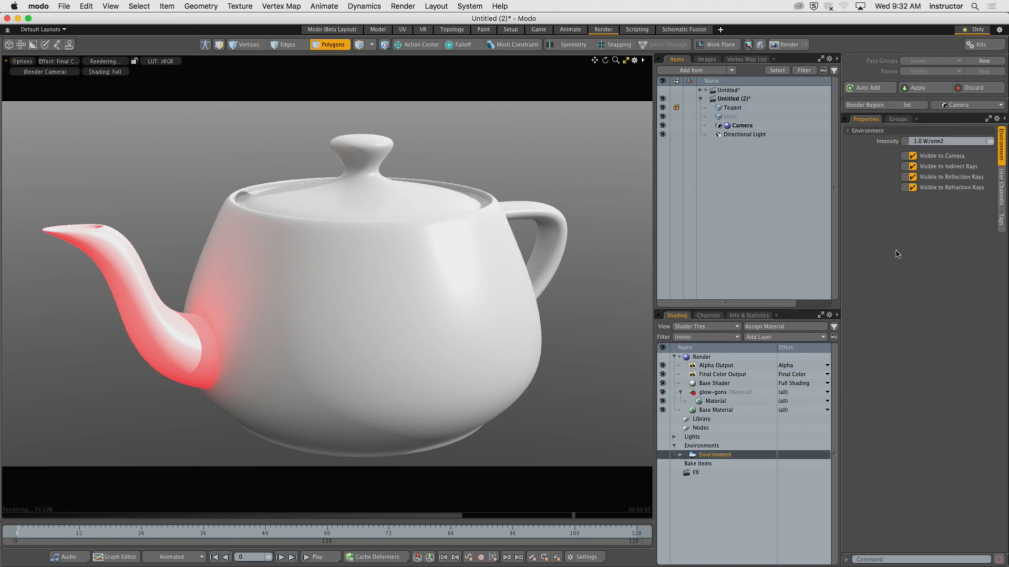
left_click(680, 455)
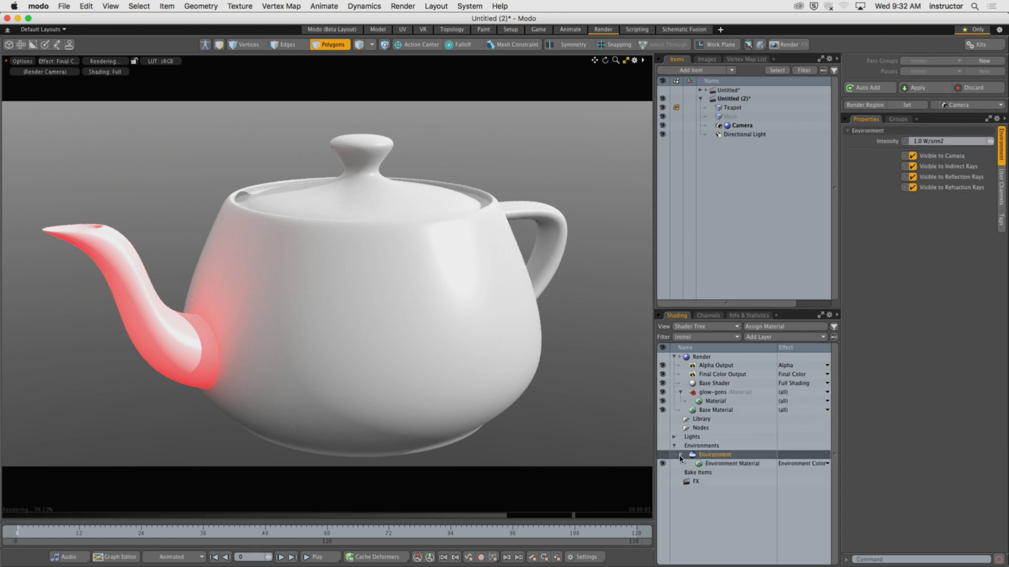
left_click(677, 463)
left_click(663, 464)
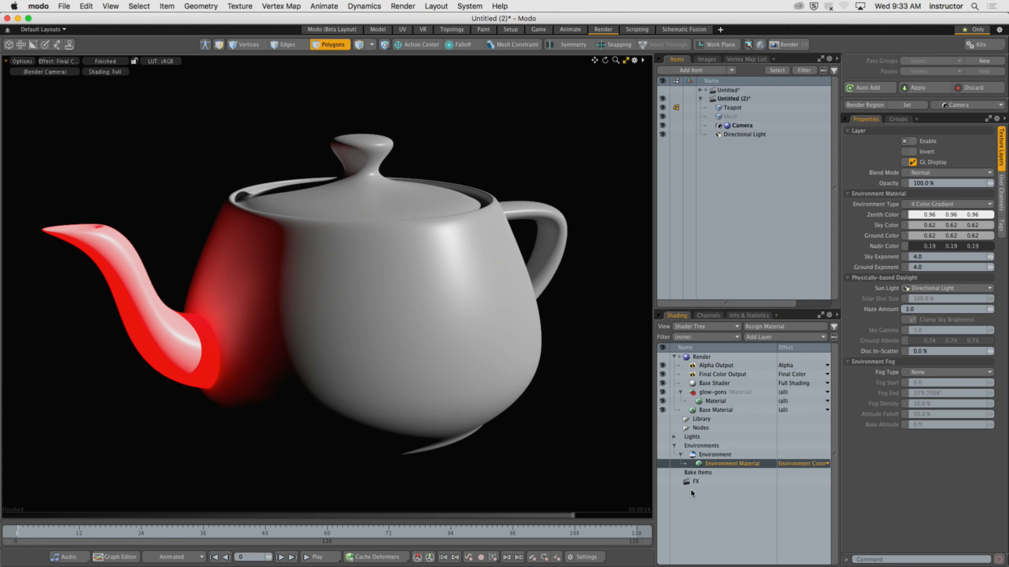
Step: Render the current frame and enable Bloom in the render's image processing settings
key("F9")
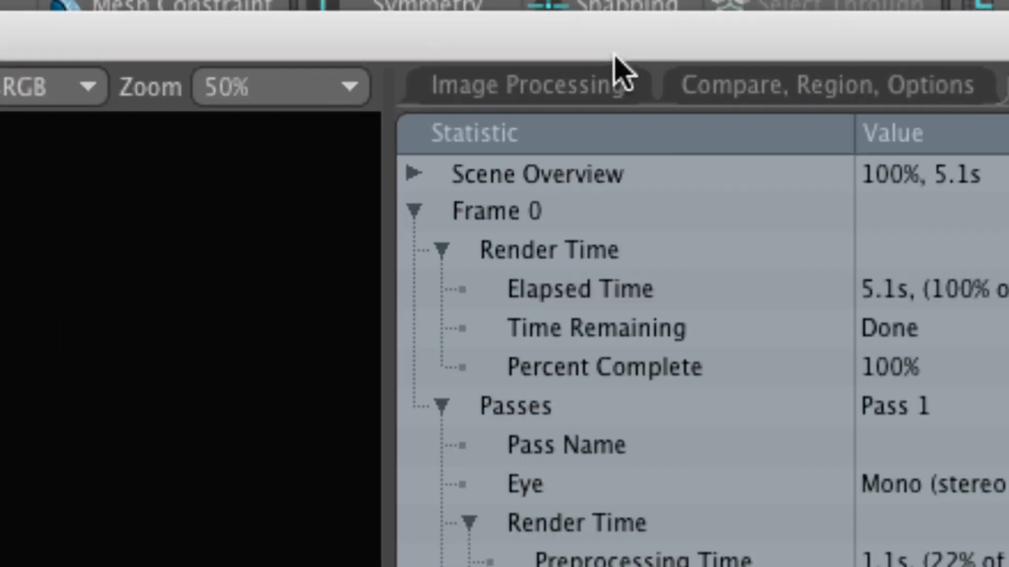
left_click(611, 66)
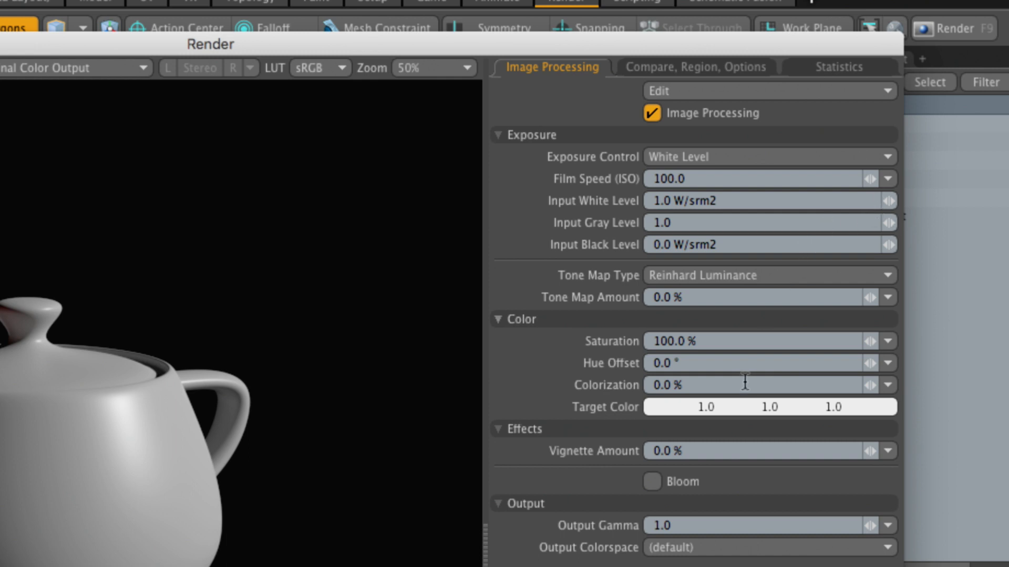
left_click(663, 477)
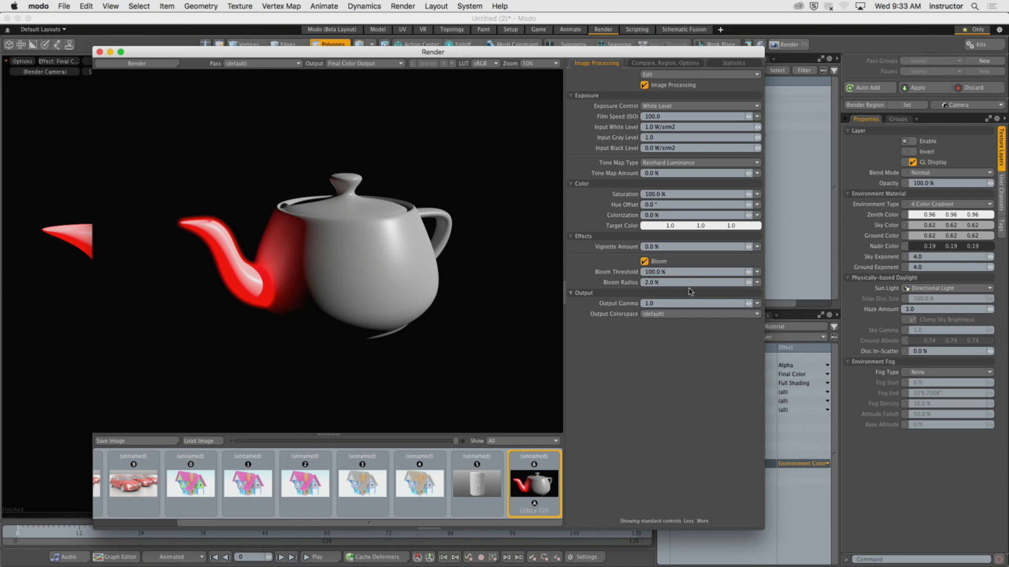
Step: Try a Bloom Threshold of 228.5% on the rendered image and undo the change
left_click_drag(747, 273, 744, 275)
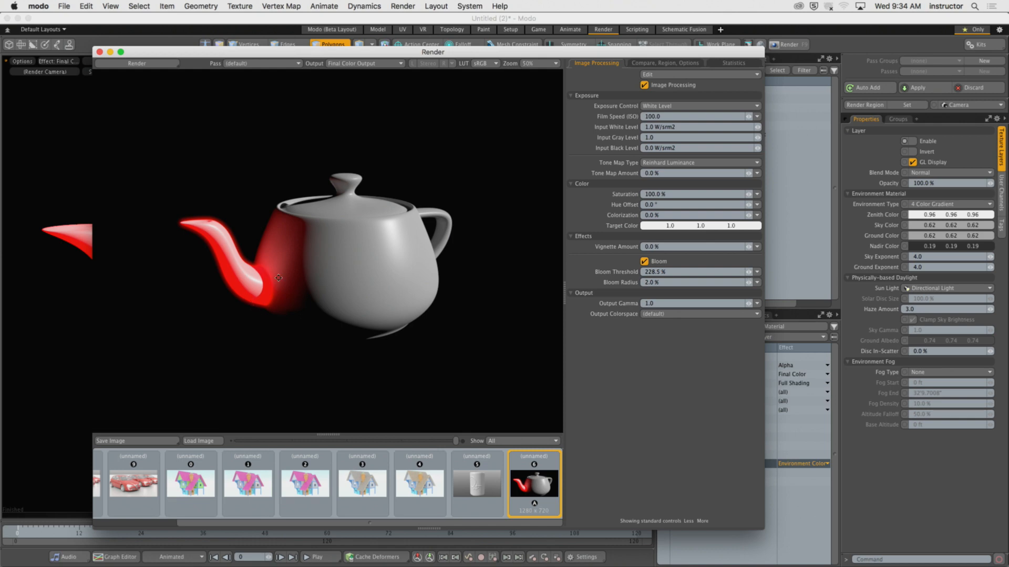
key("super+z")
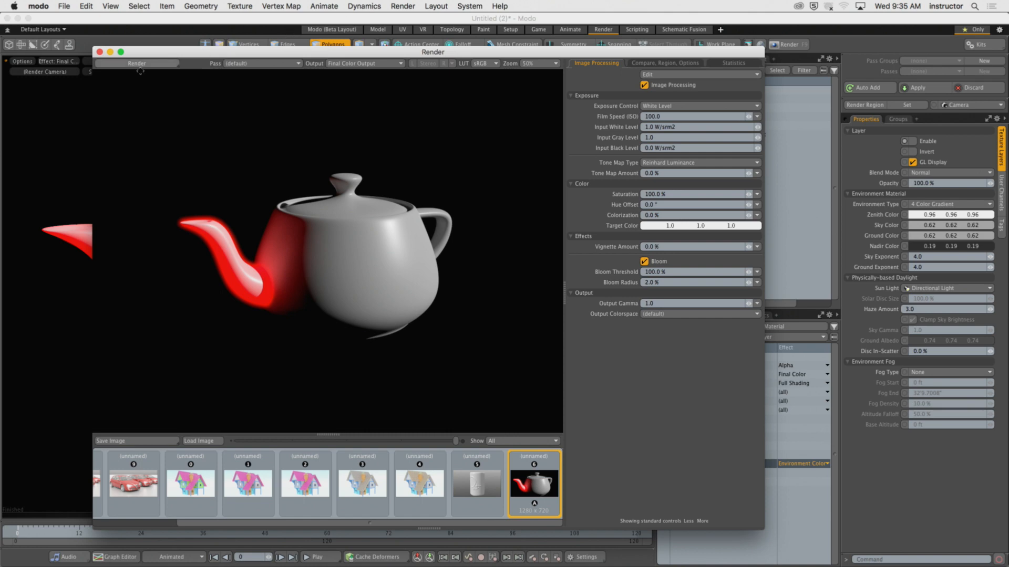
Step: Close the render window and select the glow-gons material group in the shader tree, recentring the teapot in the preview
left_click_drag(102, 55, 135, 46)
left_click(132, 42)
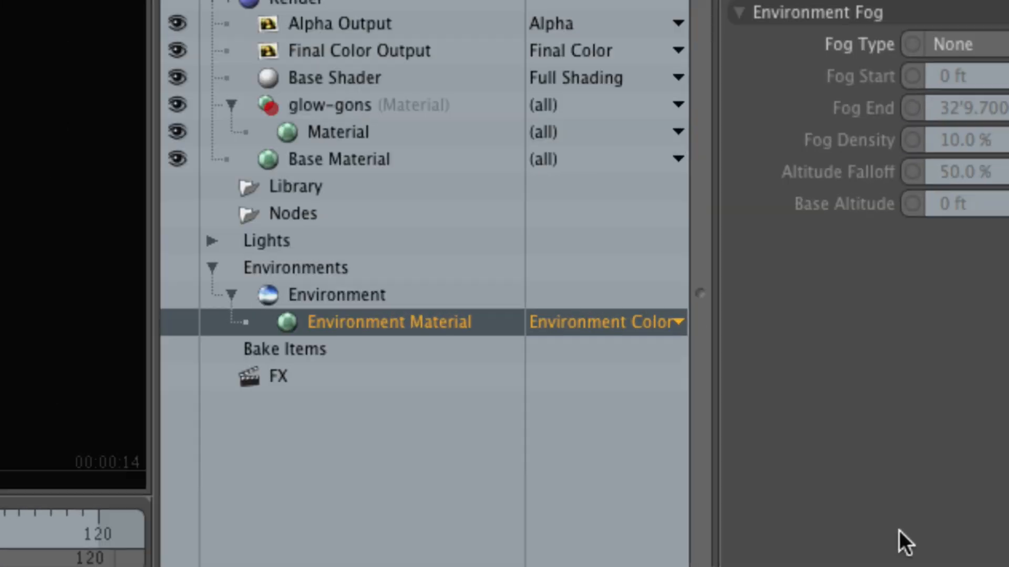
left_click(355, 109)
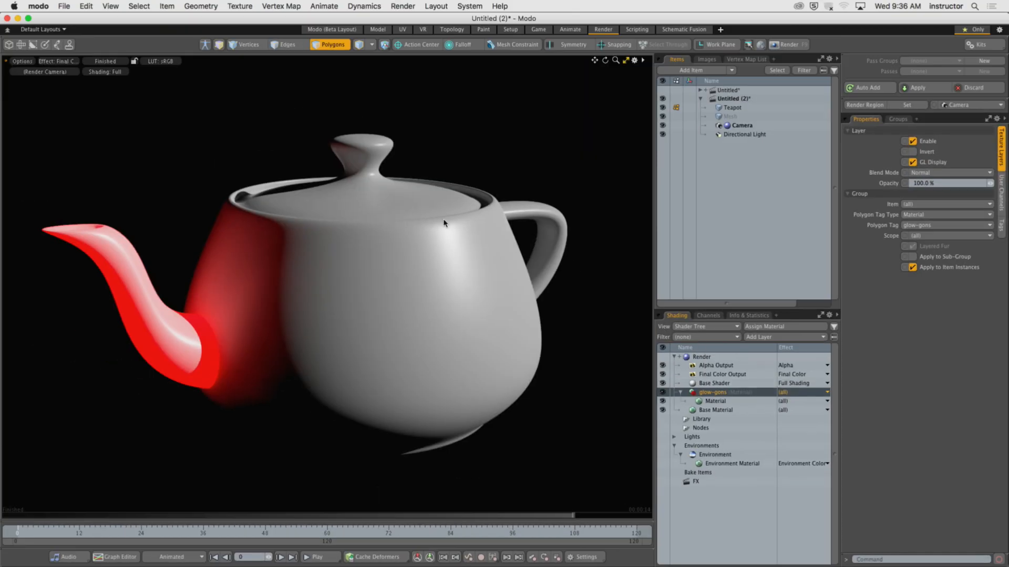
left_click_drag(319, 226, 337, 238, "alt+shift")
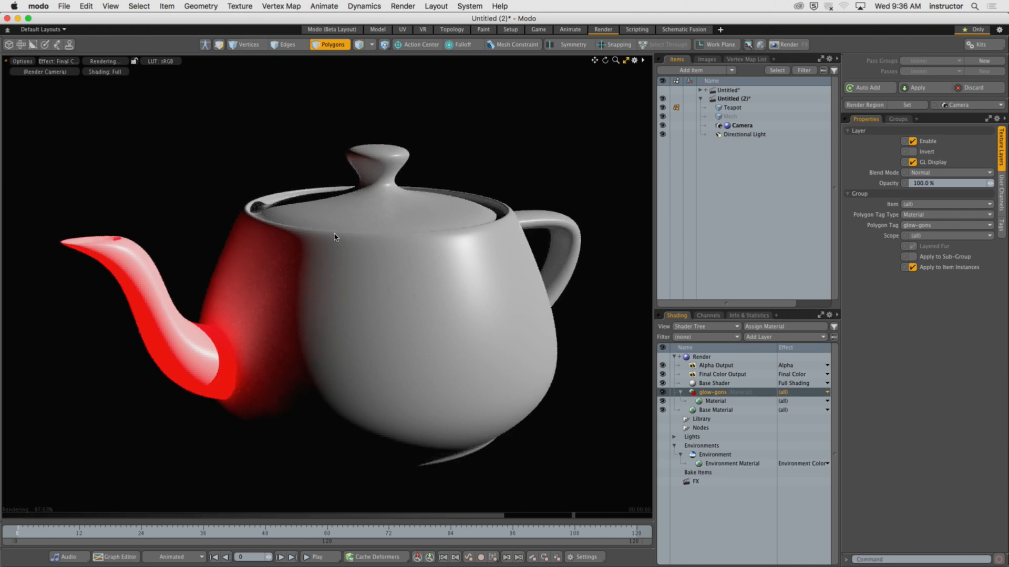
Step: Delete the glow-gons material group from the shader tree
left_click_drag(417, 254, 454, 227, "alt+shift")
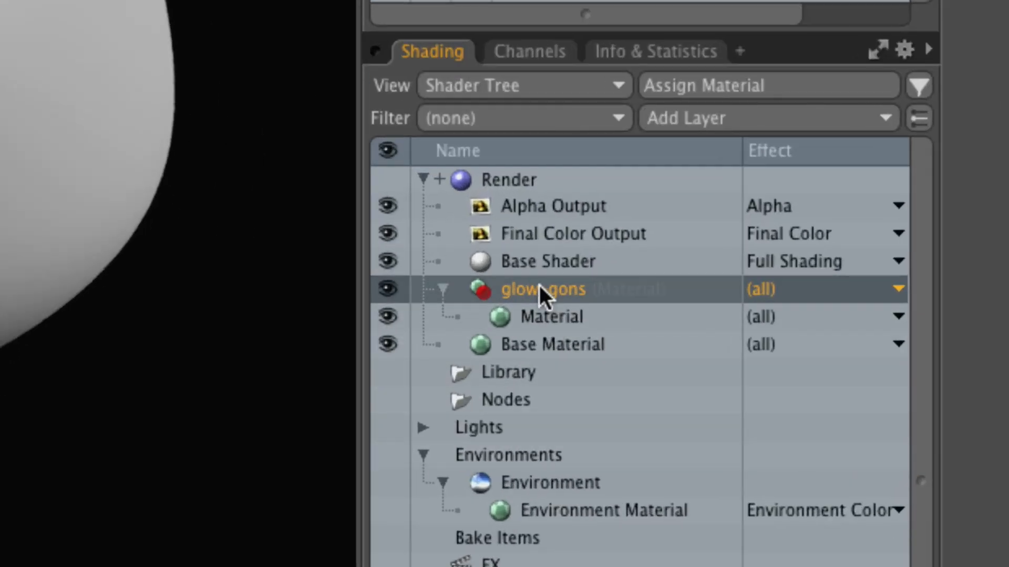
right_click(606, 329)
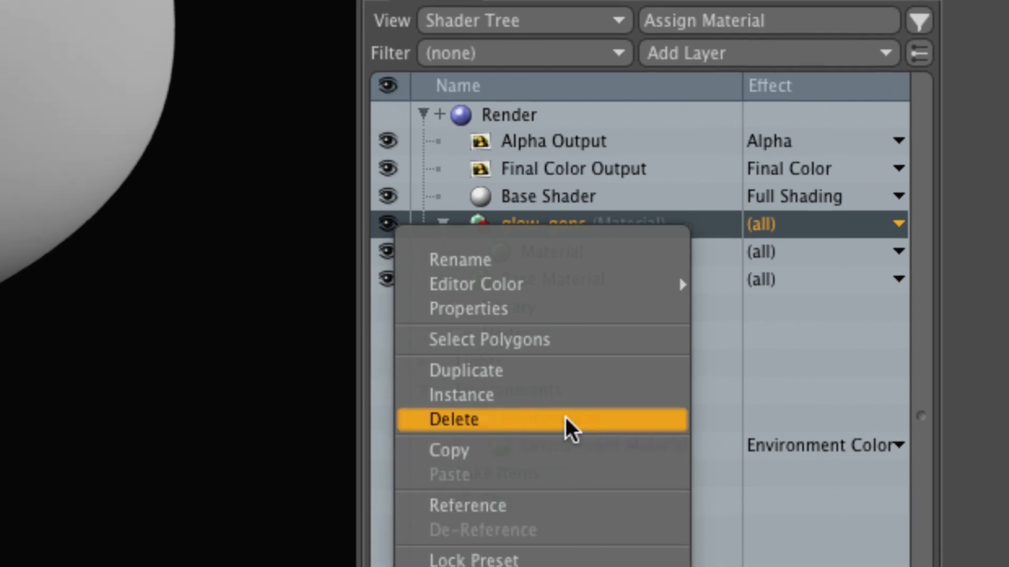
left_click(566, 484)
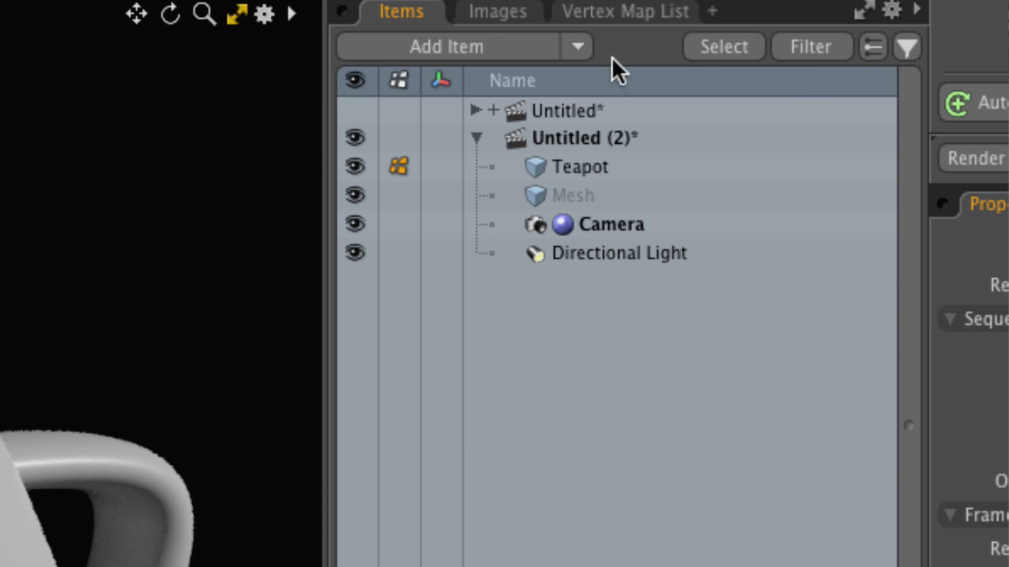
Step: Add a Mesh Light to the scene and set its Prototype to Teapot
left_click(577, 46)
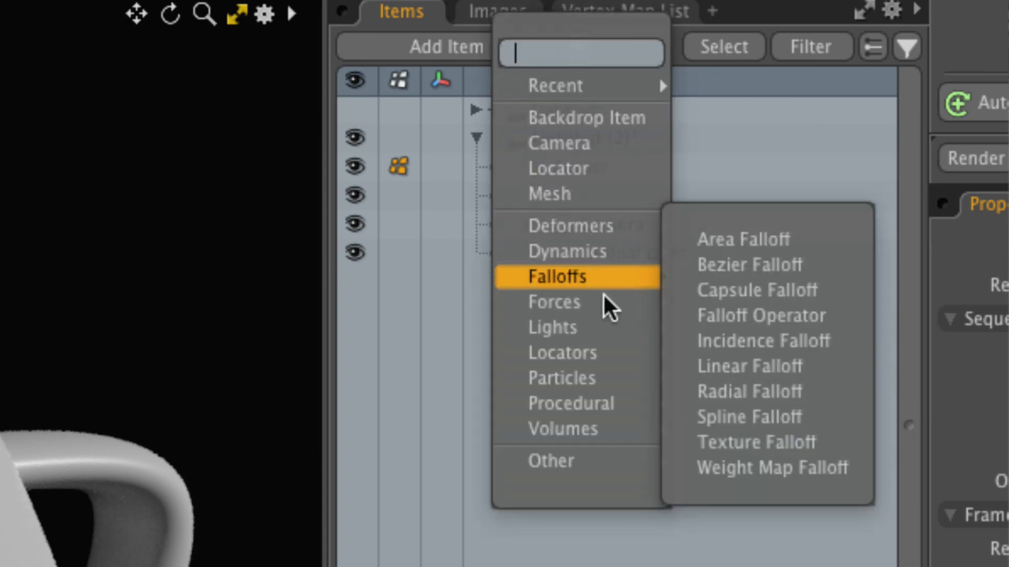
mouse_move(615, 327)
left_click(755, 392)
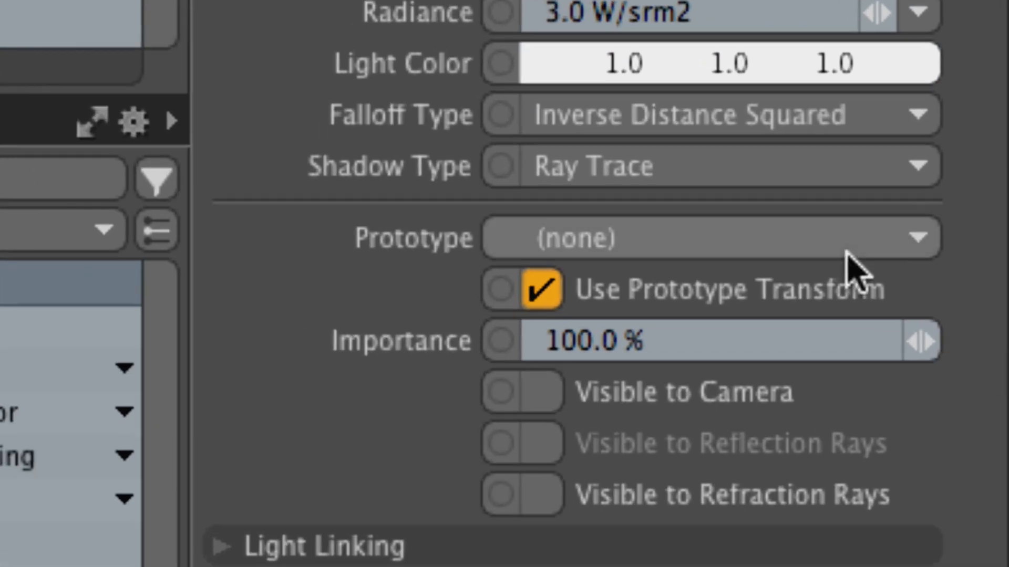
left_click(847, 253)
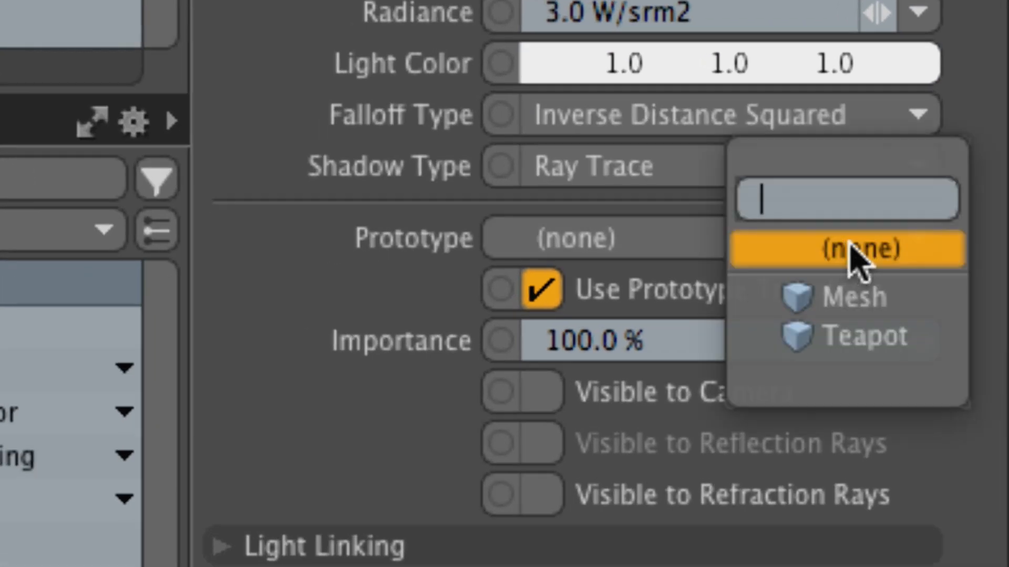
left_click(904, 336)
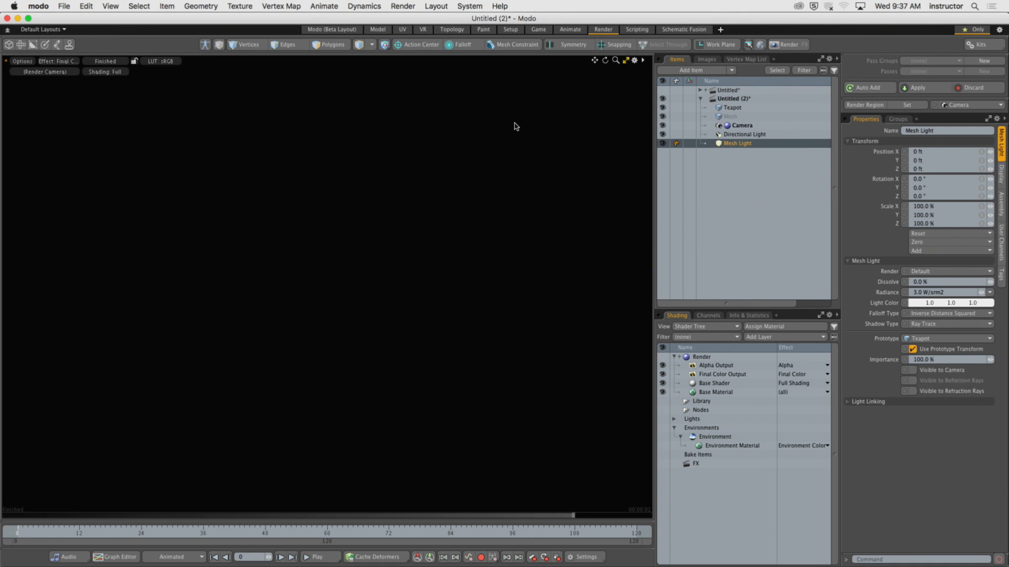
Step: Render the current frame, close the render window and inspect the Teapot item's properties
key("F9")
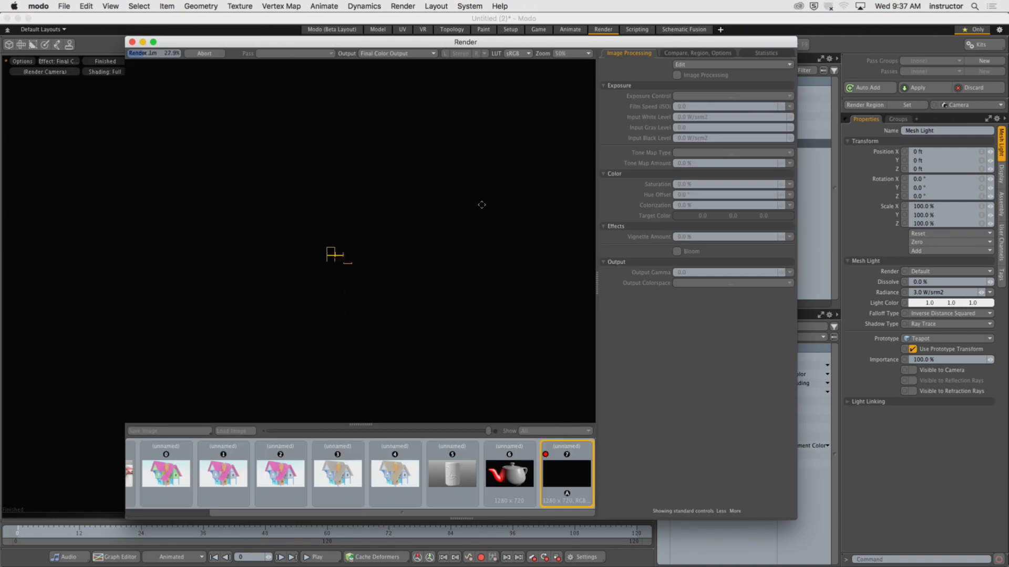
left_click(131, 42)
left_click(730, 108)
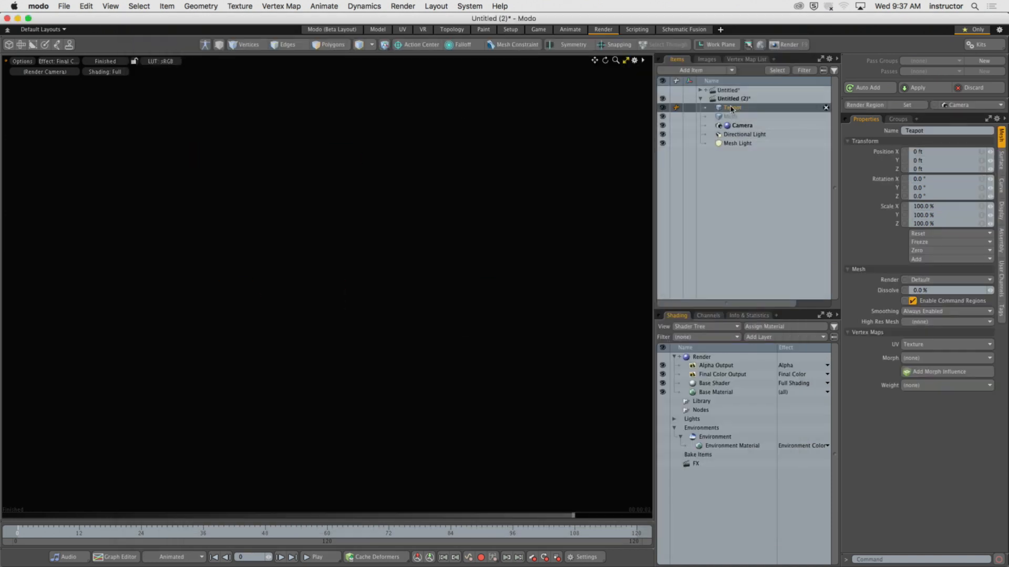
Step: Try Visible to Camera on the Mesh Light, look at its Light Linking options and leave the light hidden from the camera
left_click(735, 144)
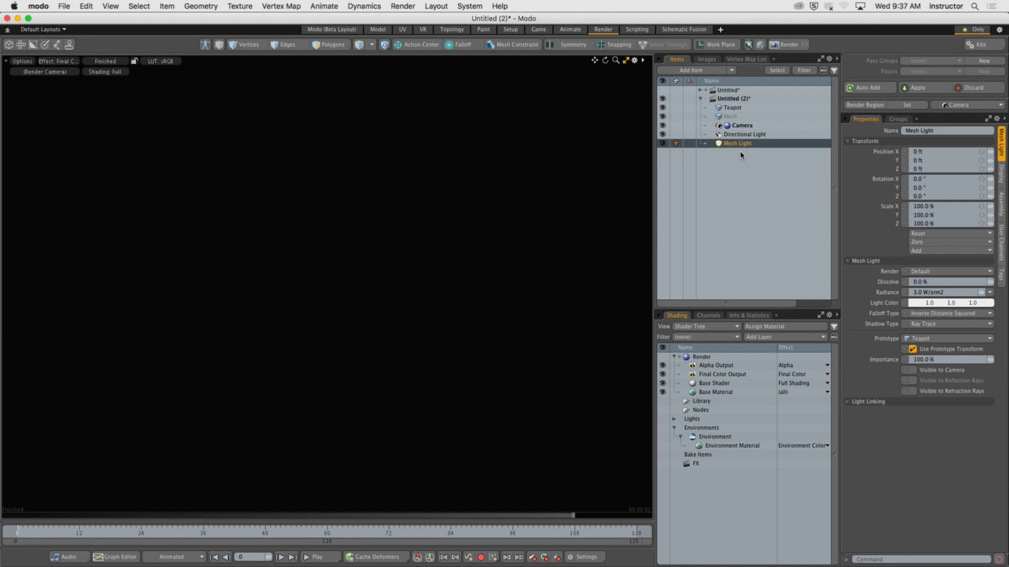
left_click(913, 371)
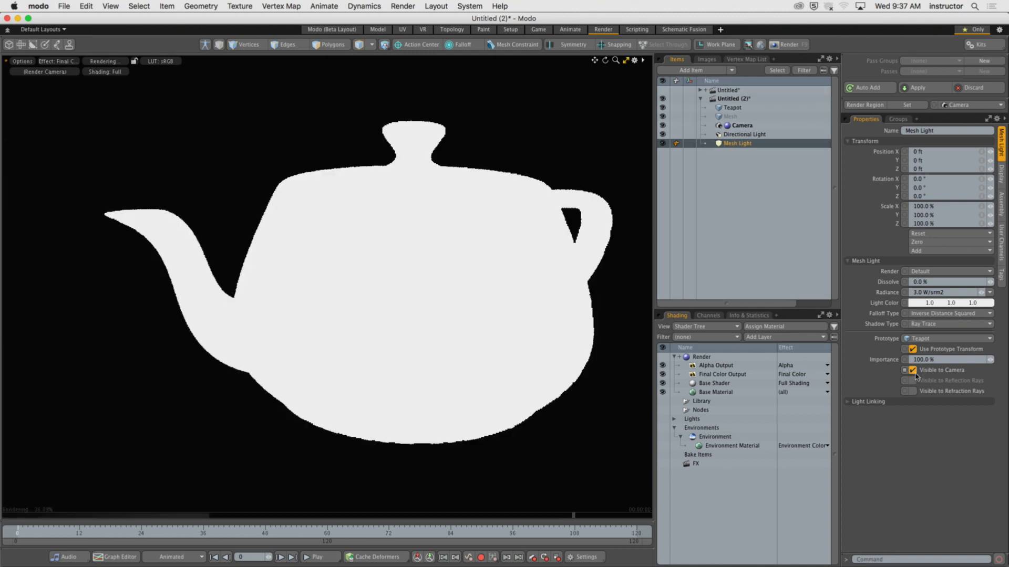
left_click(903, 403)
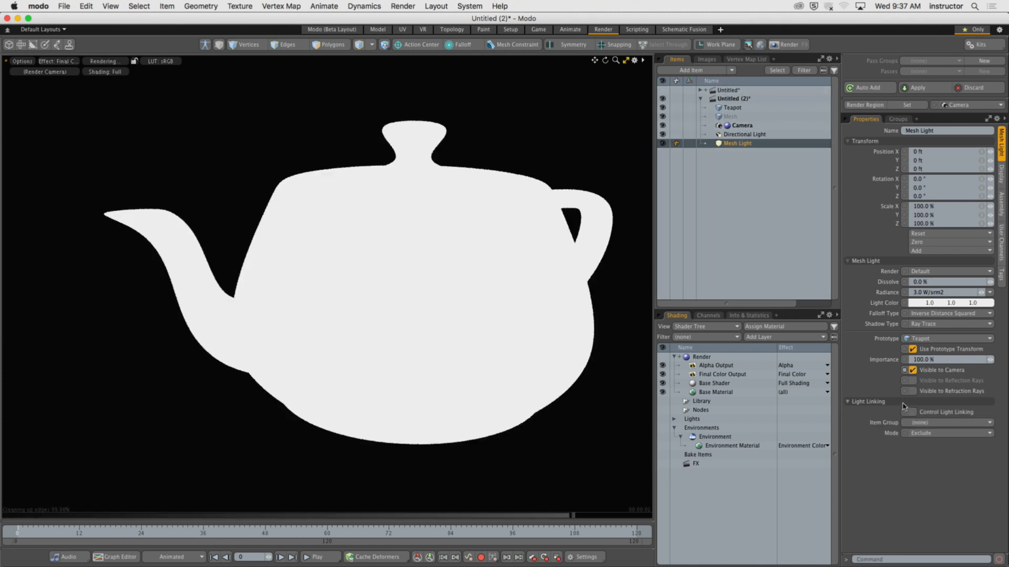
left_click(892, 403)
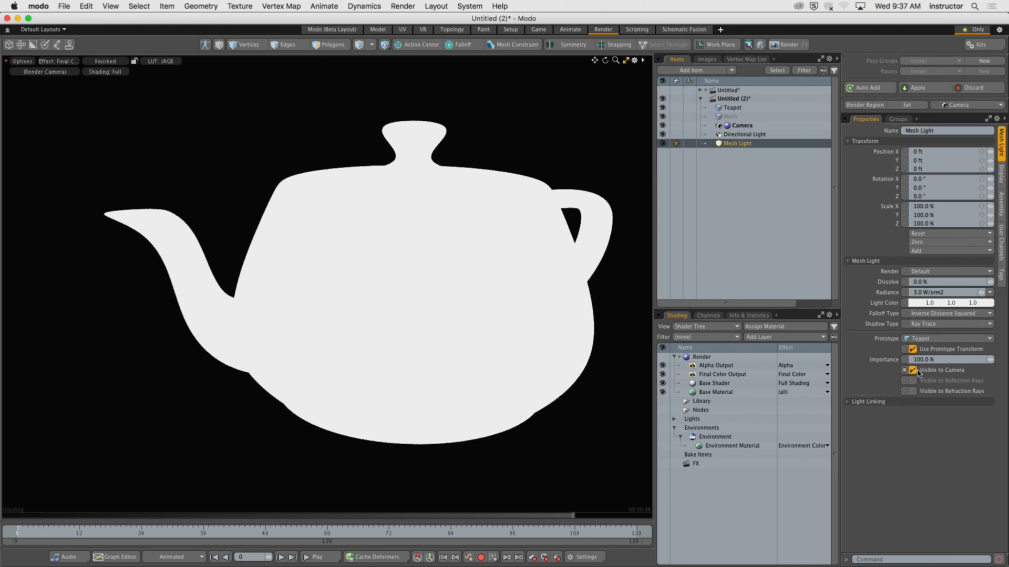
left_click(917, 372)
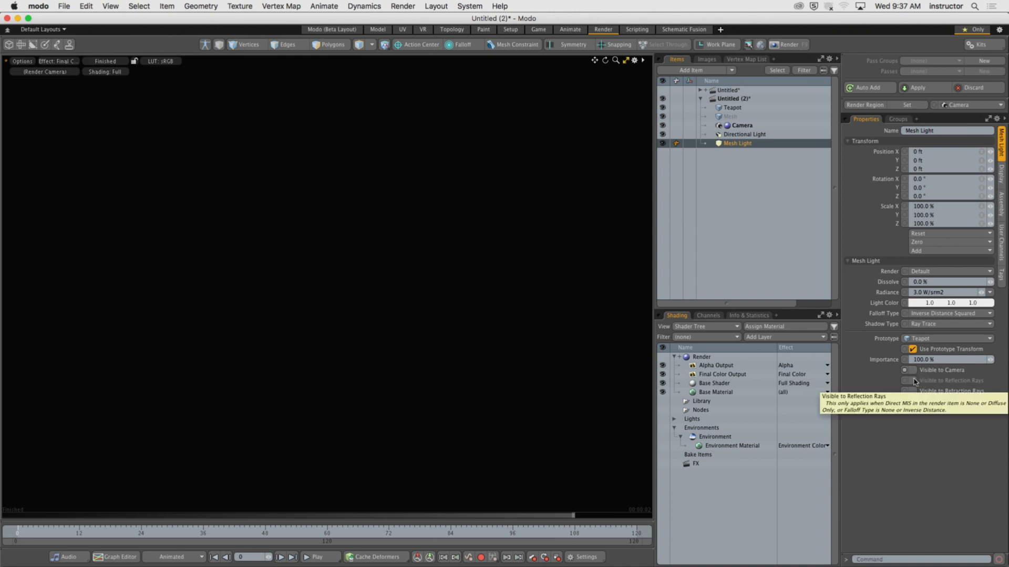
left_click(913, 371)
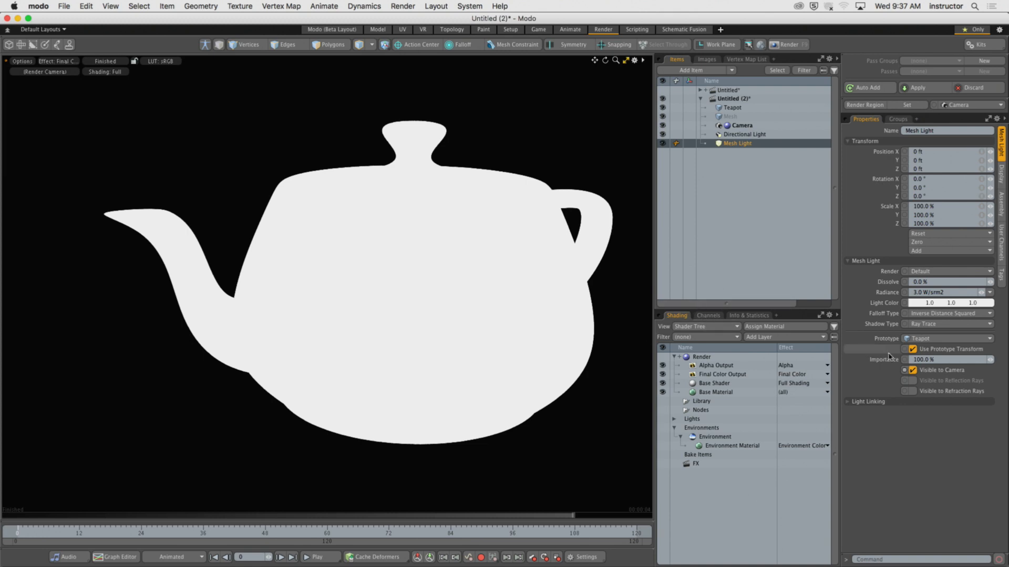
left_click(913, 370)
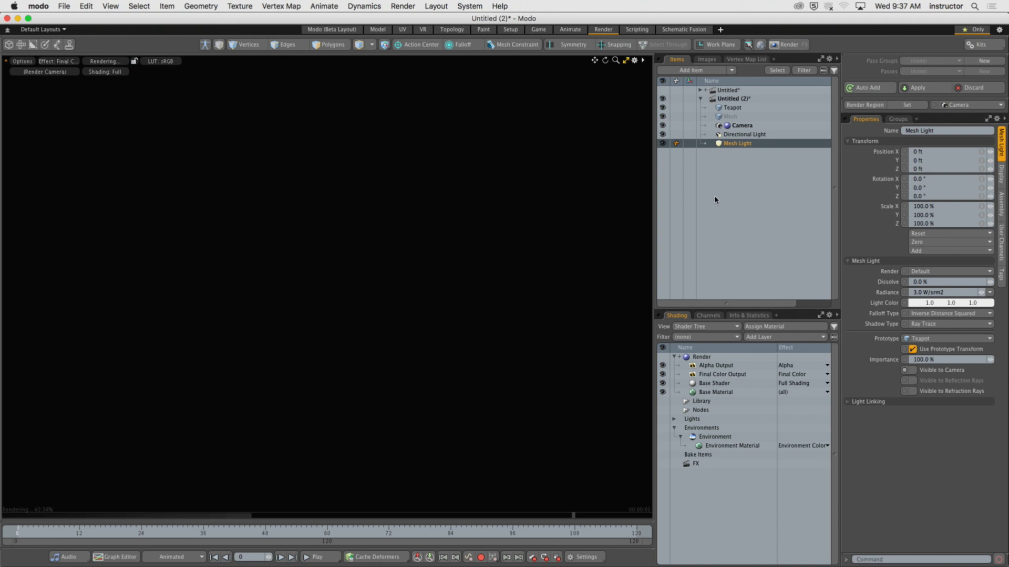
Step: Restore the split between preview and 3D view, look at the scene from farther away and add a cube at the origin
left_click(729, 116)
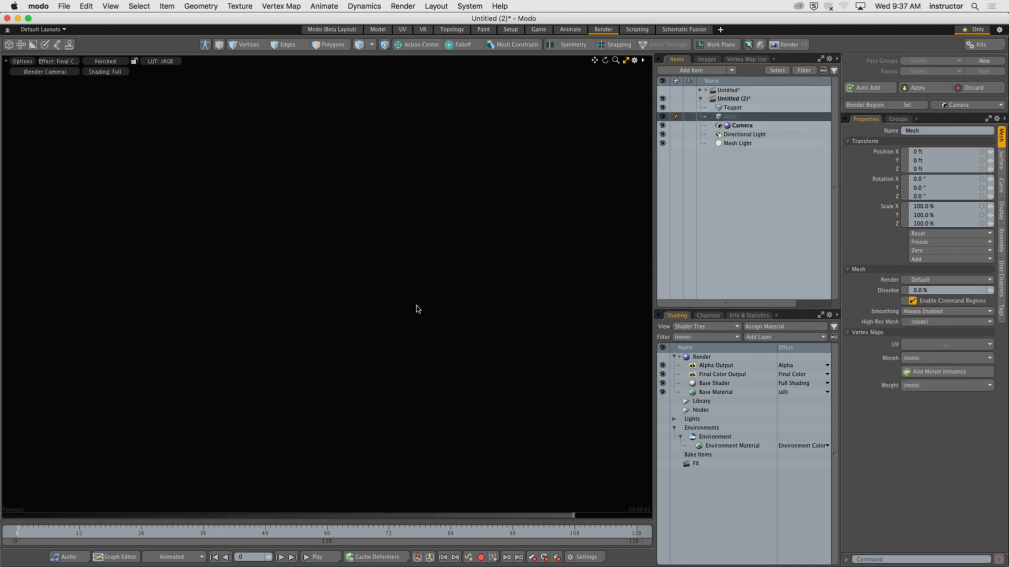
left_click(625, 60)
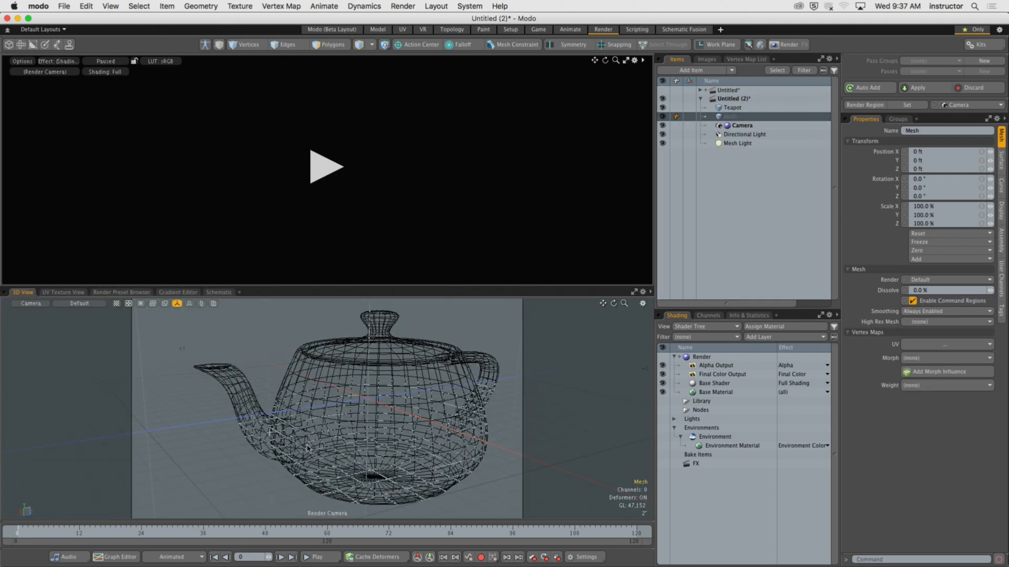
middle_click_drag(356, 396, 350, 420)
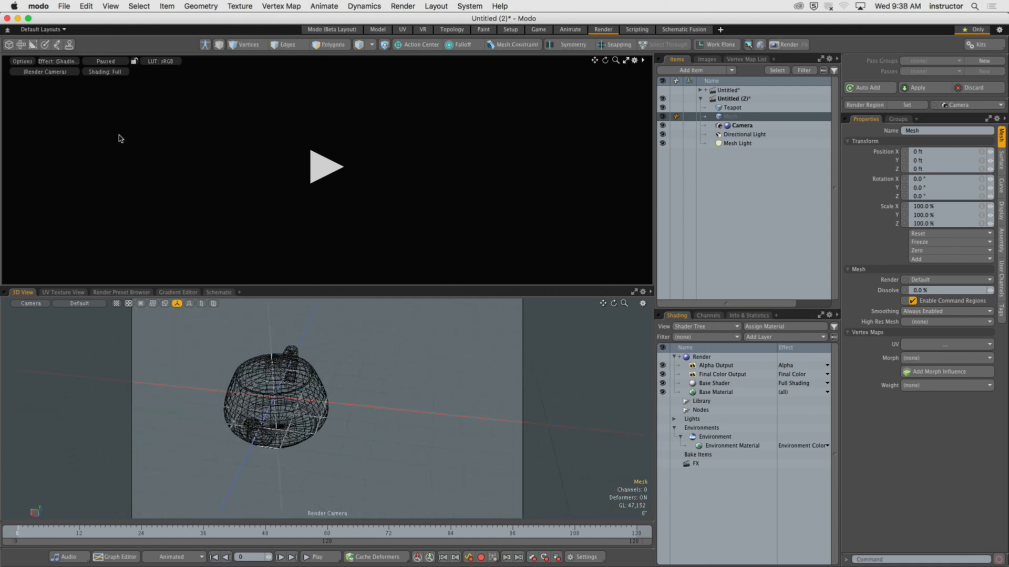
left_click(9, 44)
left_click(84, 108)
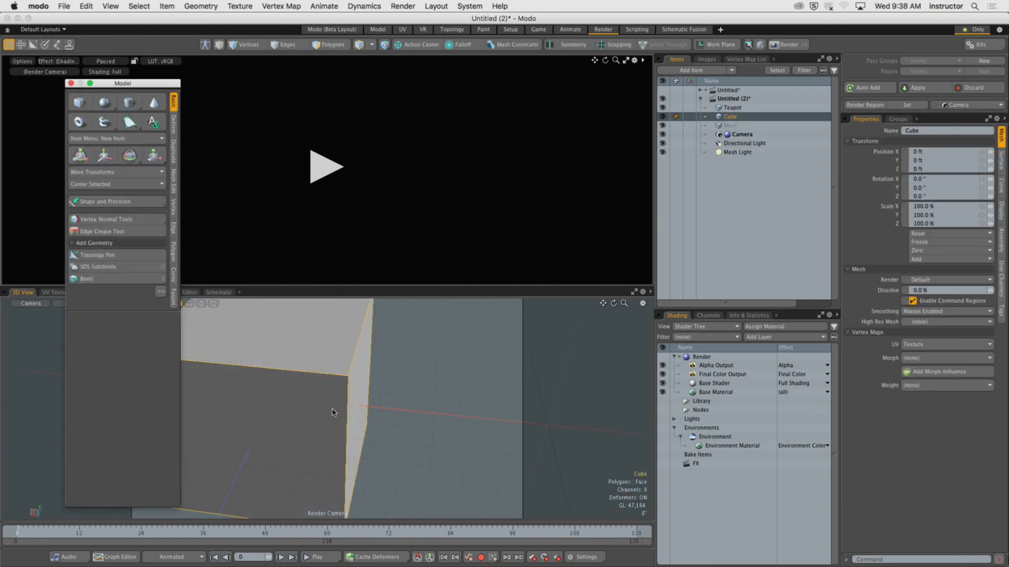
Step: Move the cube along X to stand beside the teapot, scale it down to roughly the teapot's size and close the modelling palette
key("w")
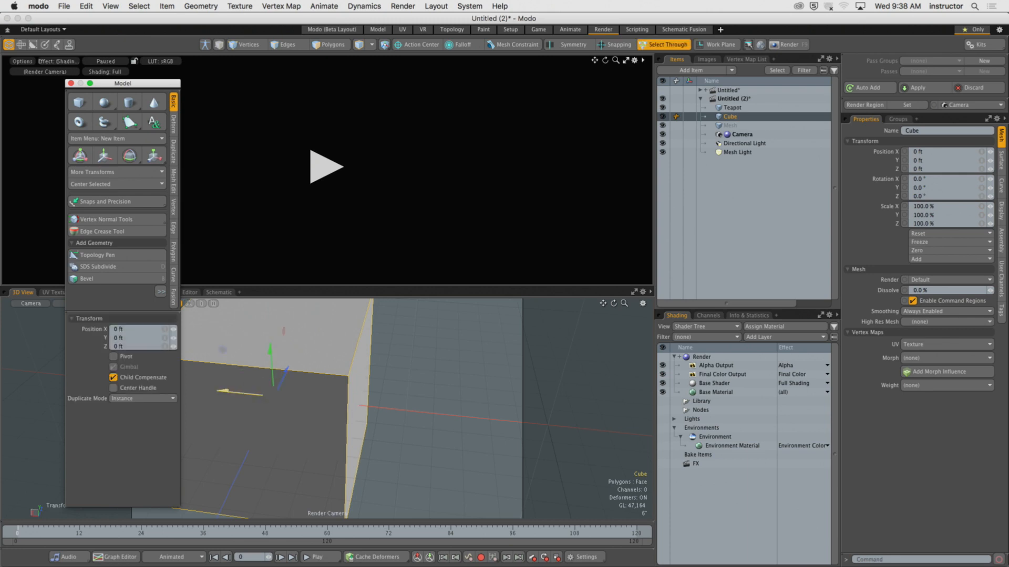
left_click_drag(239, 393, 391, 410)
key("r")
key("w")
key("Escape")
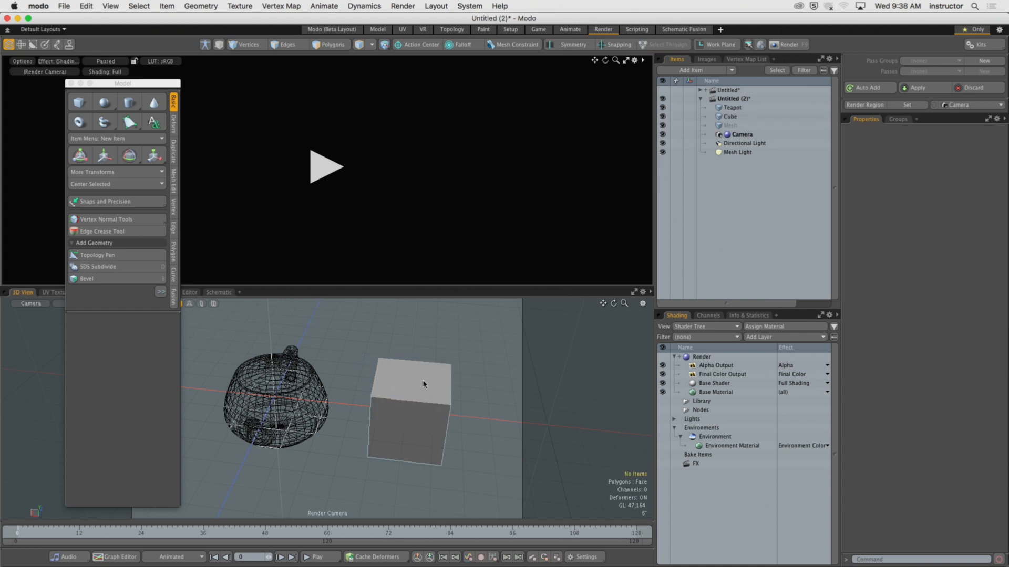
left_click(70, 84)
Step: Resume the render preview and hide the Directional Light to examine how the Mesh Light alone illuminates the cube
left_click(325, 171)
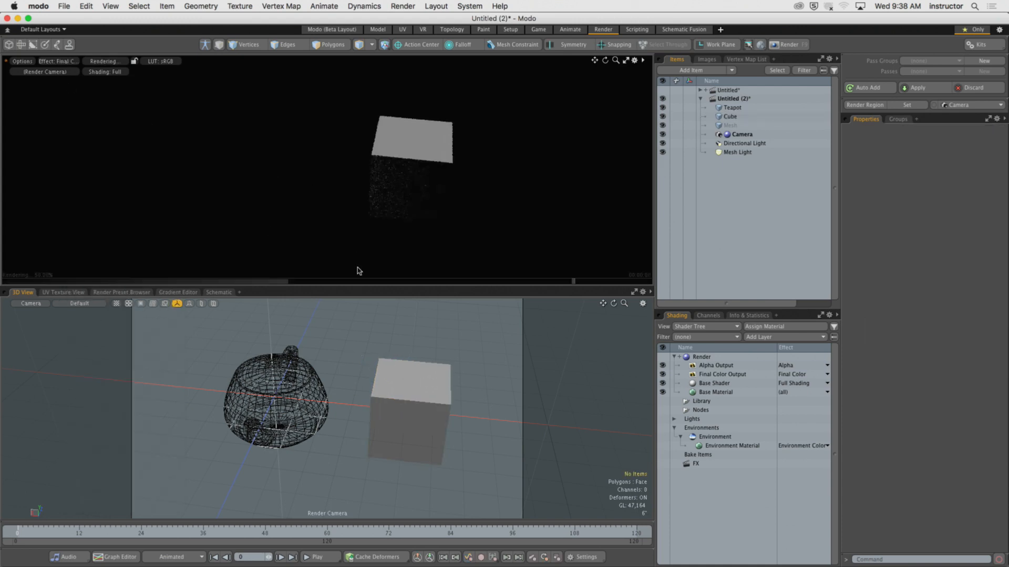
left_click_drag(300, 185, 344, 151, "alt")
left_click(663, 144)
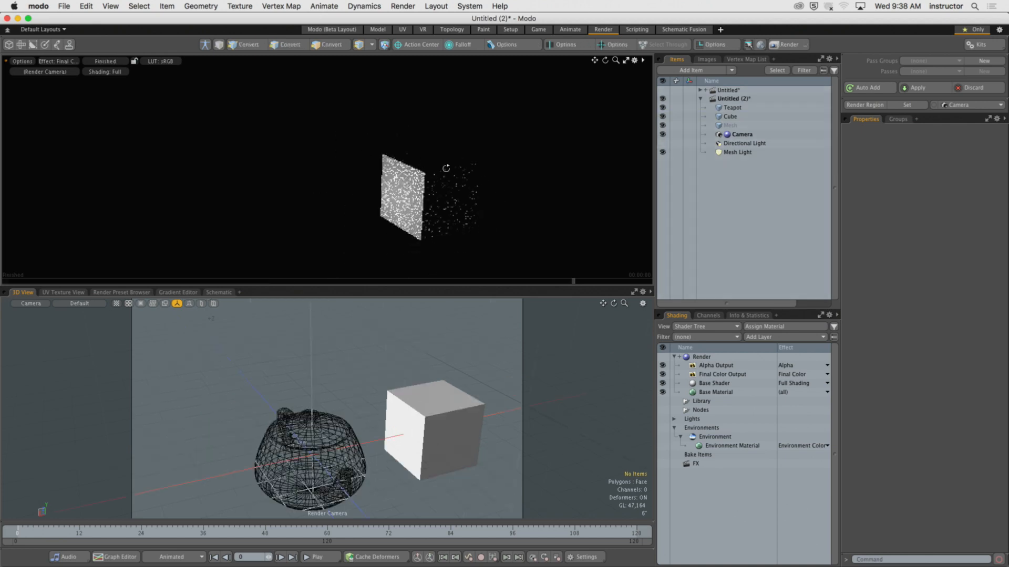
left_click_drag(467, 174, 322, 222, "alt")
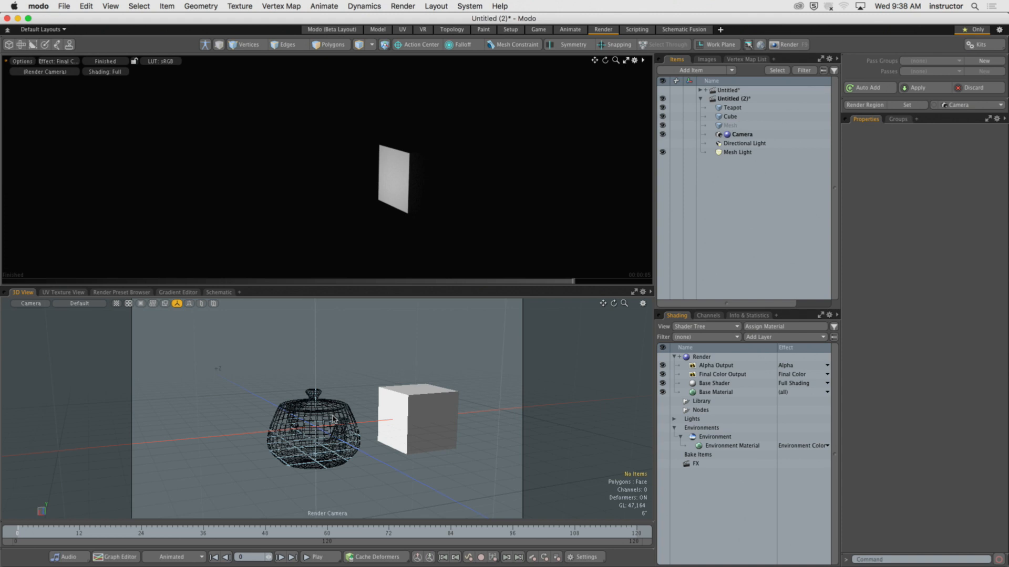
left_click_drag(332, 419, 345, 406, "alt")
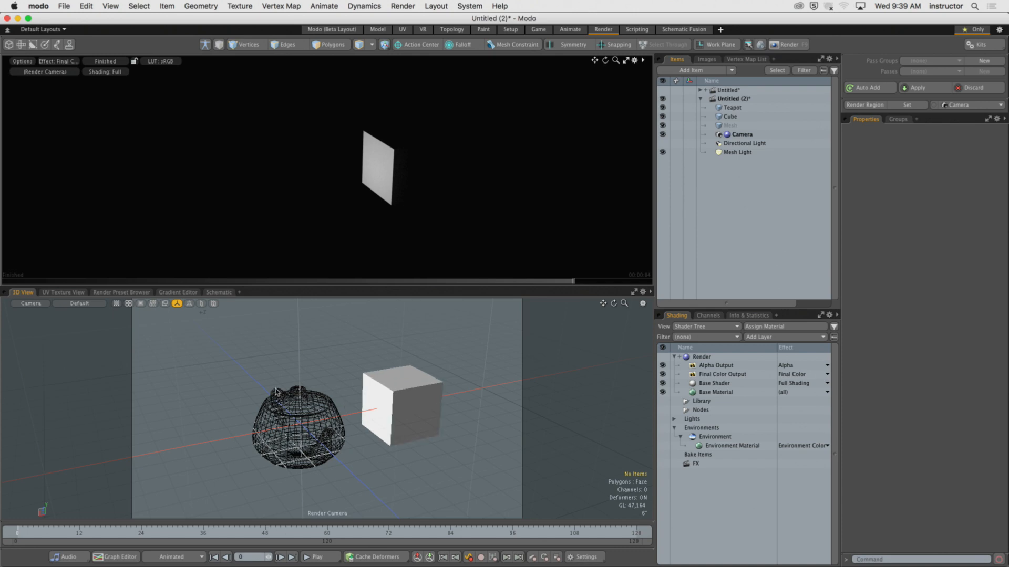
Step: Switch to the Model layout and delete the Cube and the Mesh Light together with its child items
left_click(385, 31)
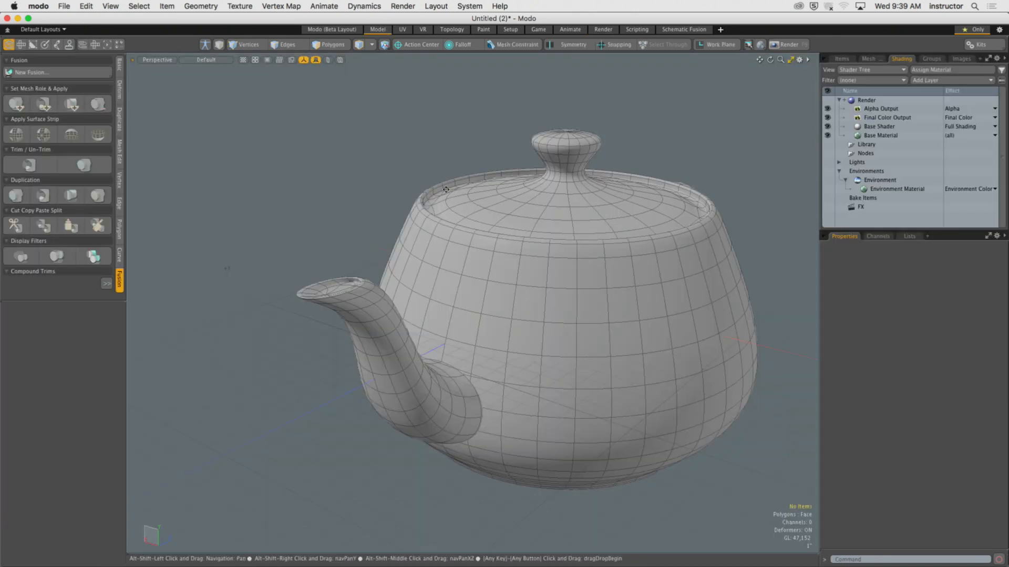
mouse_move(421, 210)
left_mouse_down("ctrl+alt")
mouse_move(352, 224)
mouse_move(378, 218)
left_mouse_up("ctrl+alt")
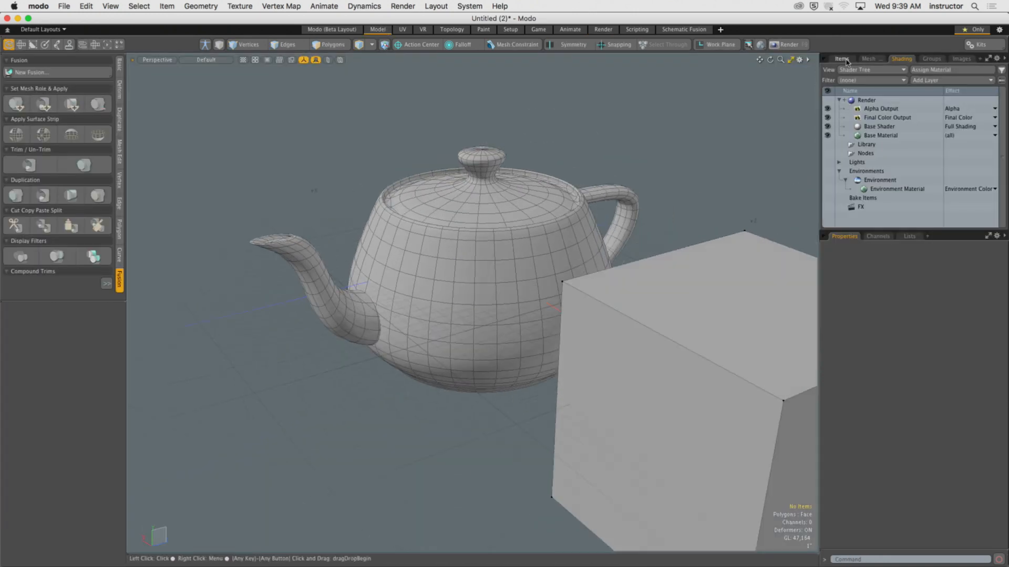
left_click(842, 58)
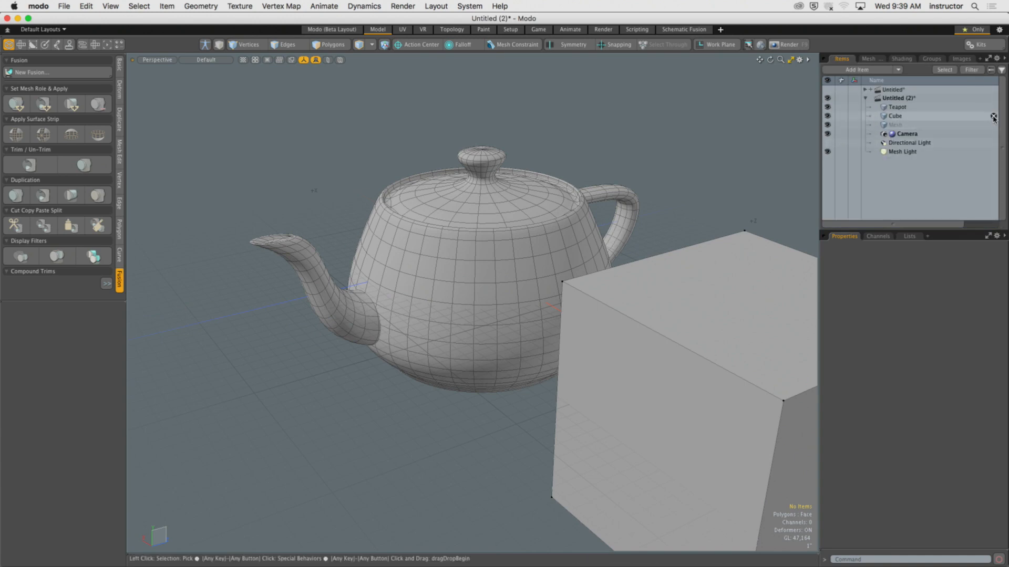
left_click(993, 116)
left_click(994, 144)
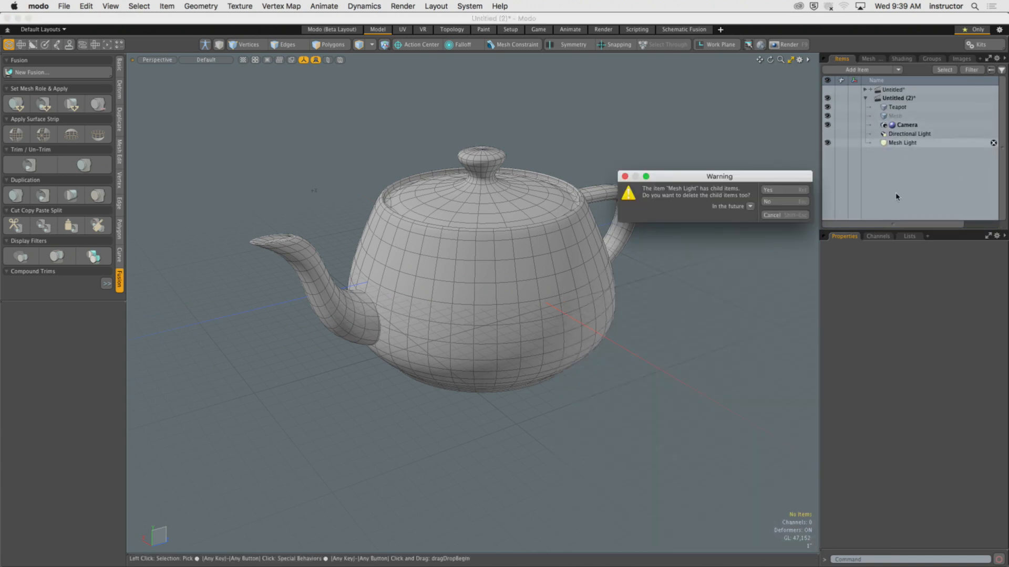
left_click(789, 193)
Step: Select all the spout polygons of the Teapot mesh and remove them from it
left_click_drag(751, 198, 675, 195, "ctrl+alt")
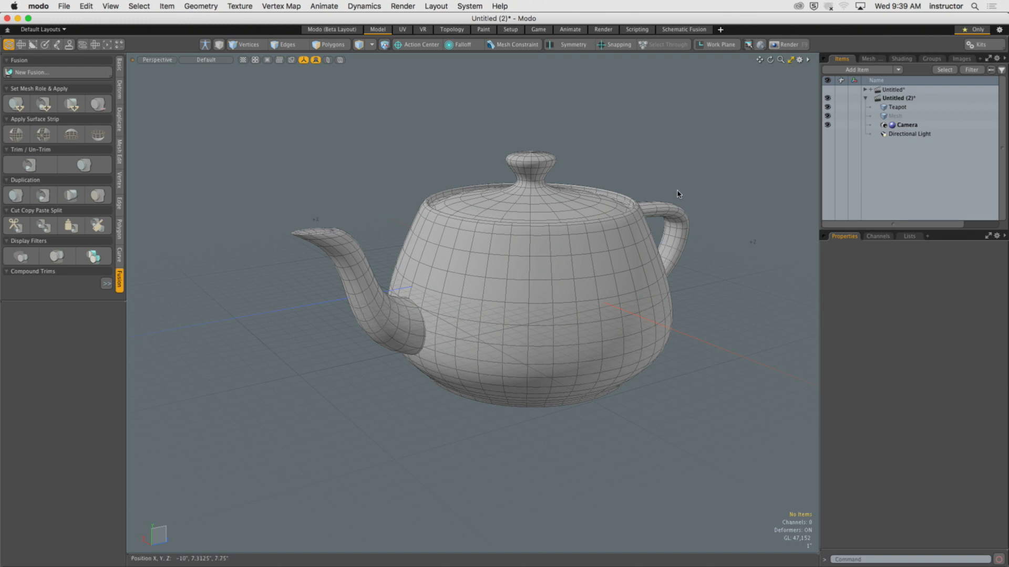
left_click_drag(676, 194, 626, 209, "alt")
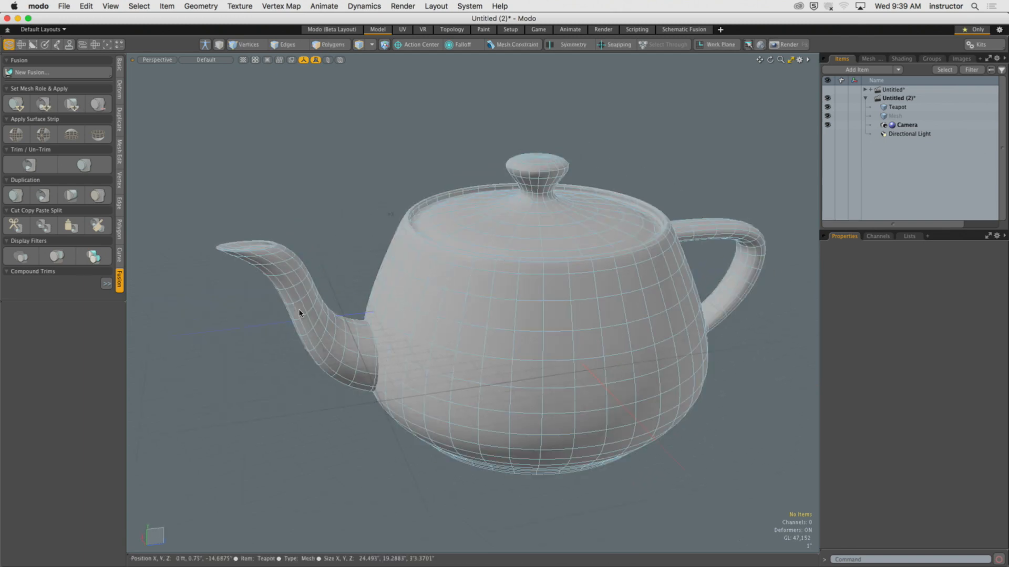
key("3")
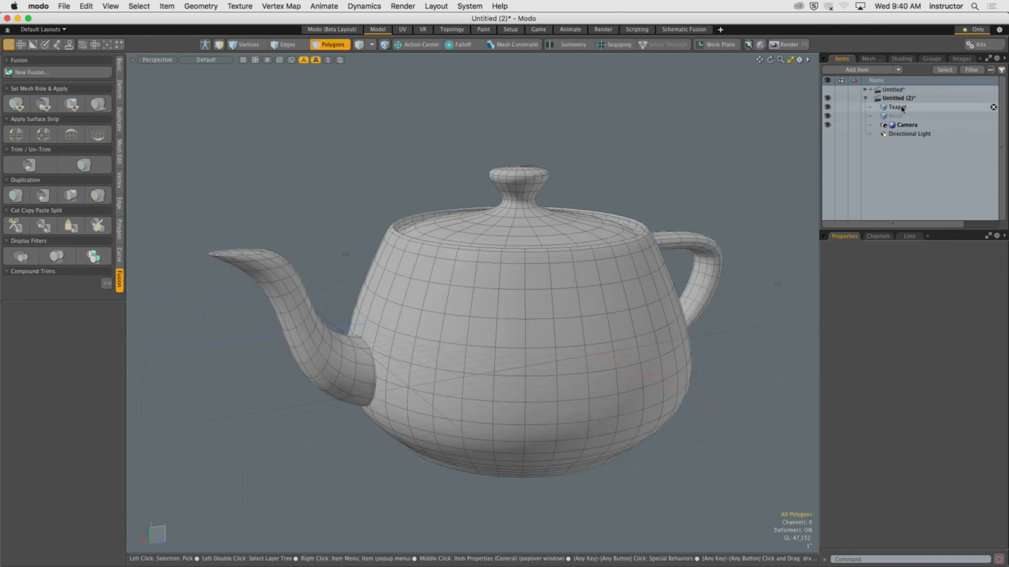
left_click(901, 108)
double_click(310, 344)
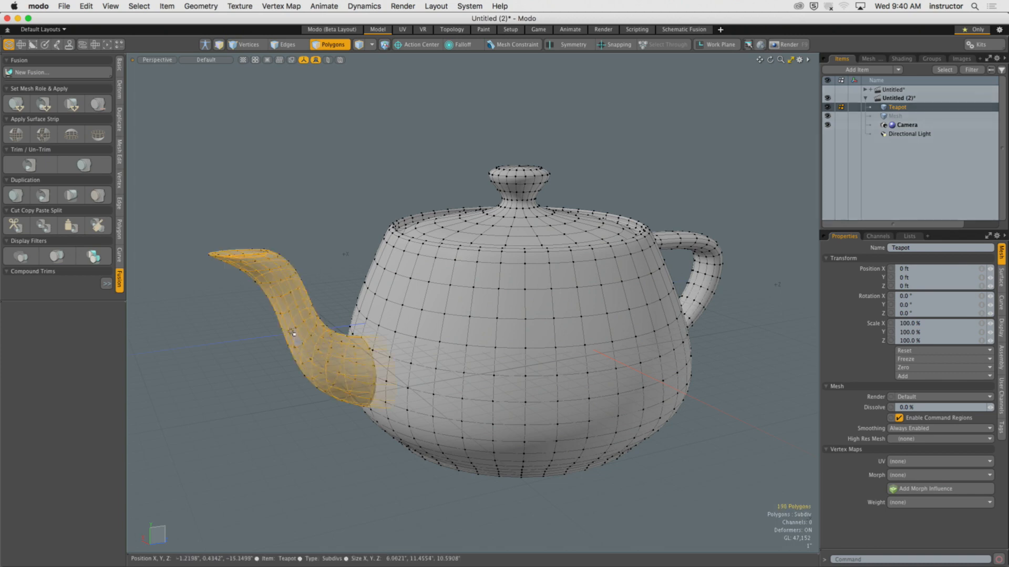
key("BackSpace")
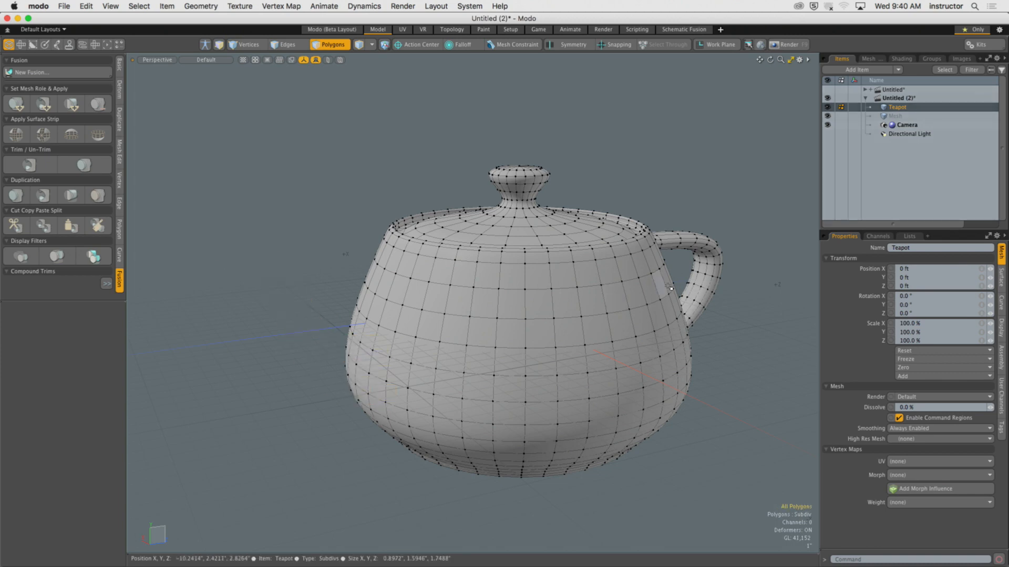
Step: Select all the handle polygons of the Teapot mesh and remove them
double_click(672, 236)
key("BackSpace")
left_click_drag(671, 236, 544, 308, "alt")
scroll(541, 299, "up", 3)
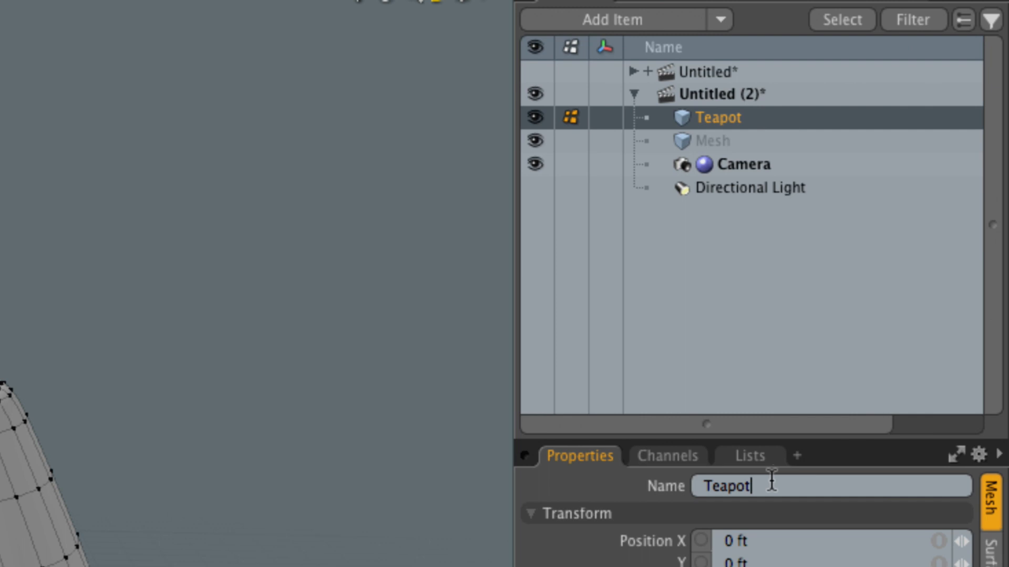
Step: Rename the Teapot mesh as Teapot Outside
left_click(771, 481)
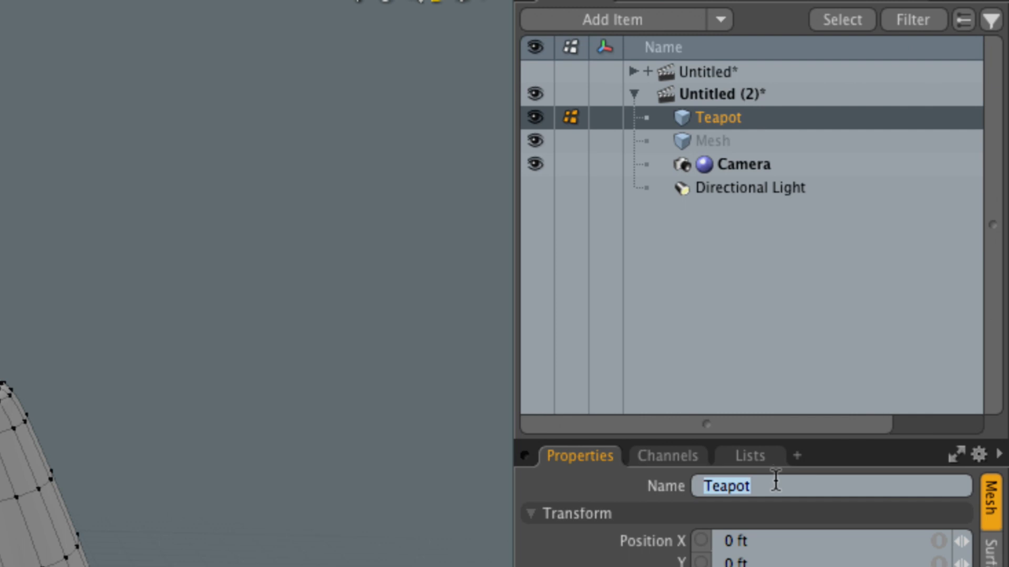
left_click(773, 481)
type("Ous")
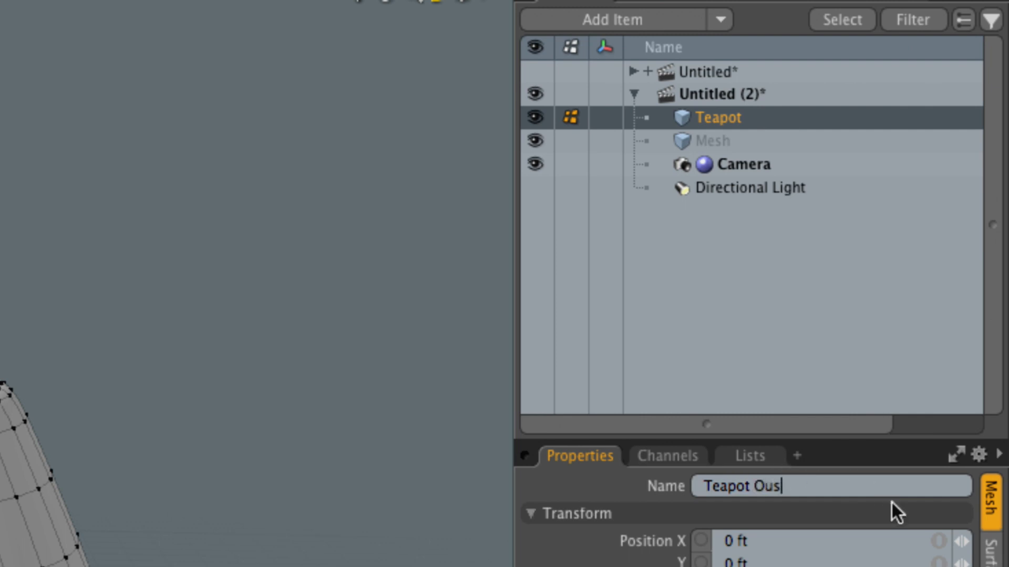
key("BackSpace")
type("tside")
key("Return")
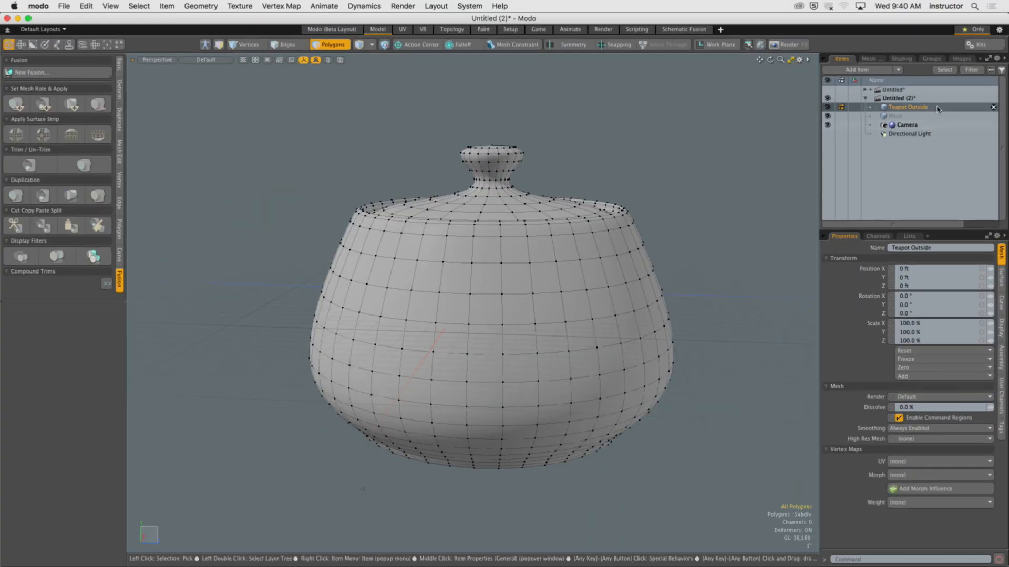
Step: Duplicate the Teapot Outside mesh and name the copy Teapot Inside
right_click(938, 108)
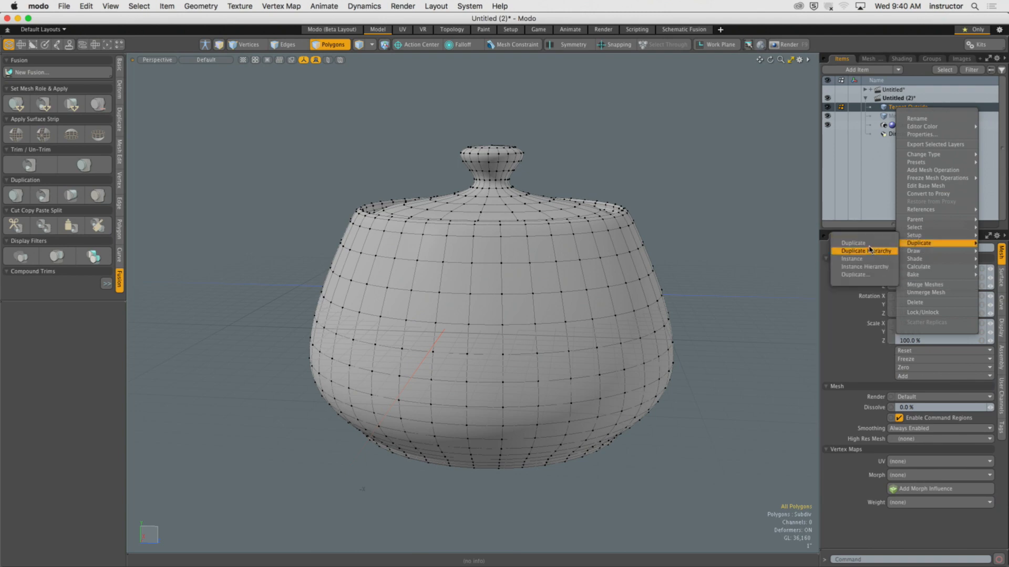
left_click(862, 250)
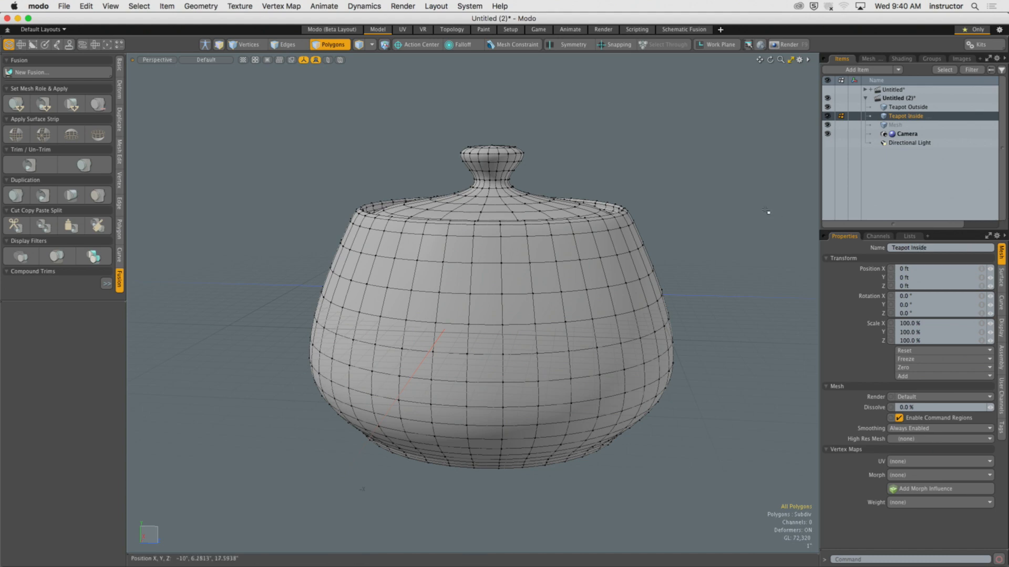
left_click_drag(765, 212, 653, 227, "alt")
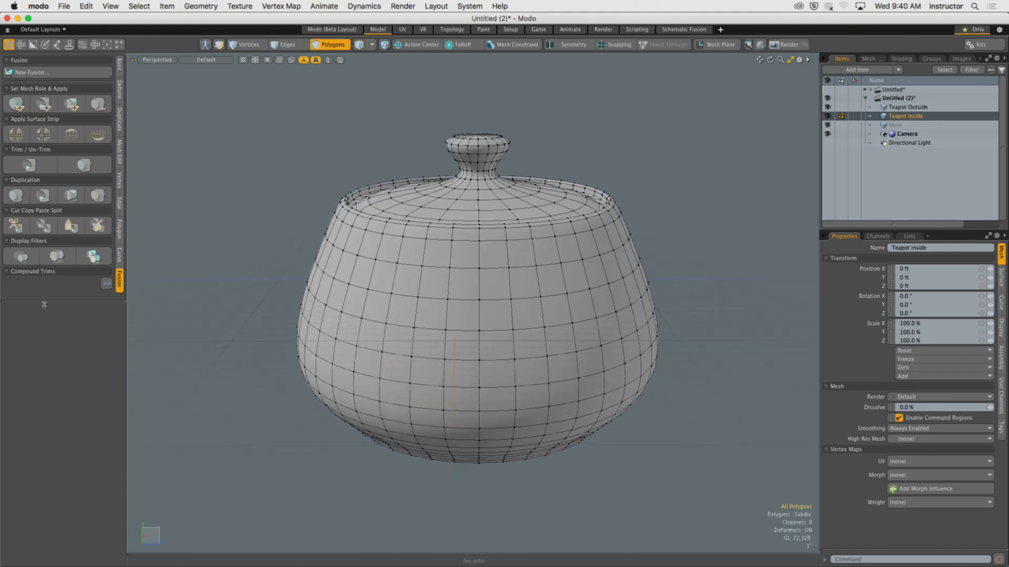
Step: Add the Q-BoxTab1 mesh from the Fusion Qbic geometry presets to the scene
left_click_drag(52, 385, 49, 509)
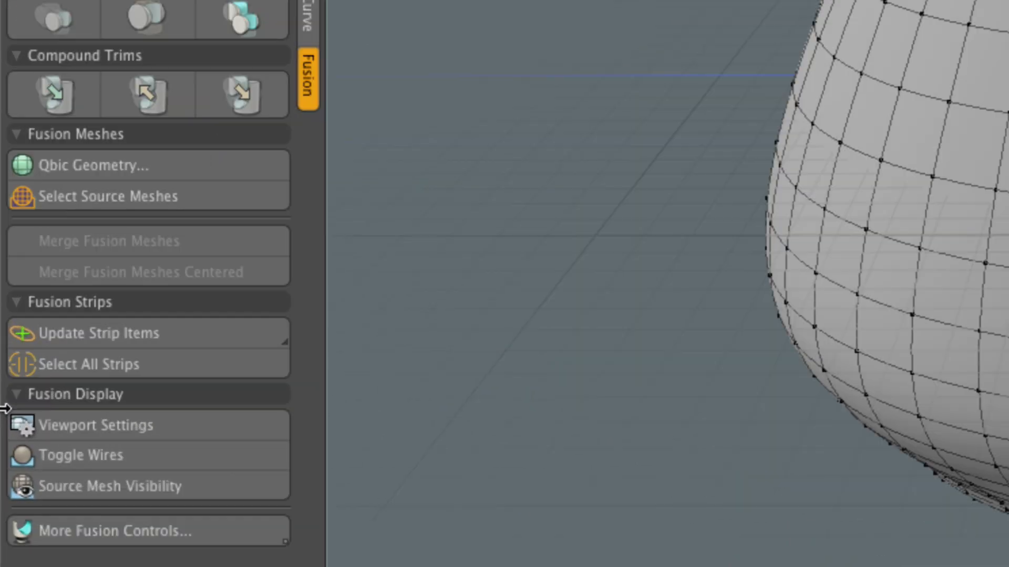
left_click(67, 166)
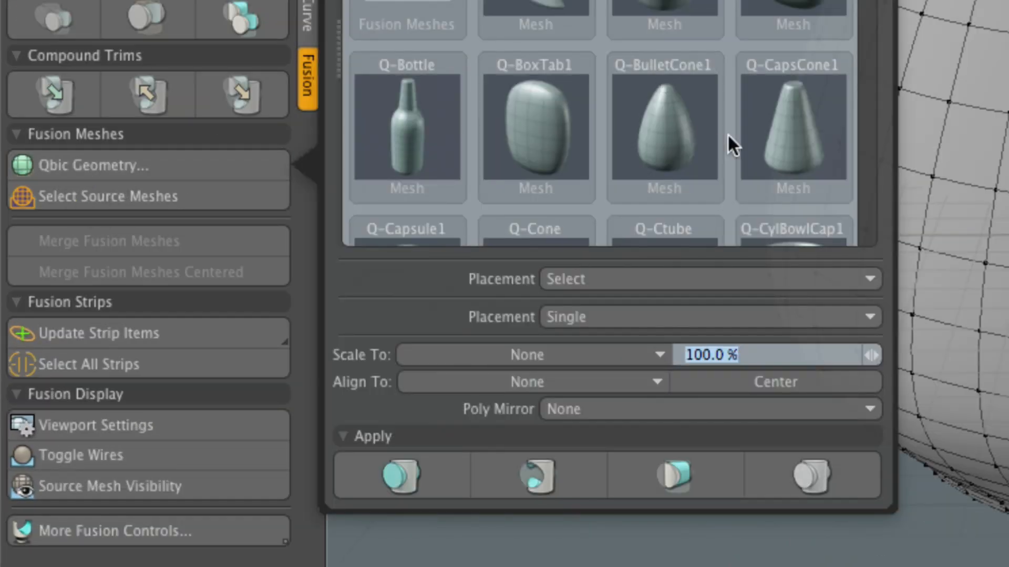
left_click(557, 148)
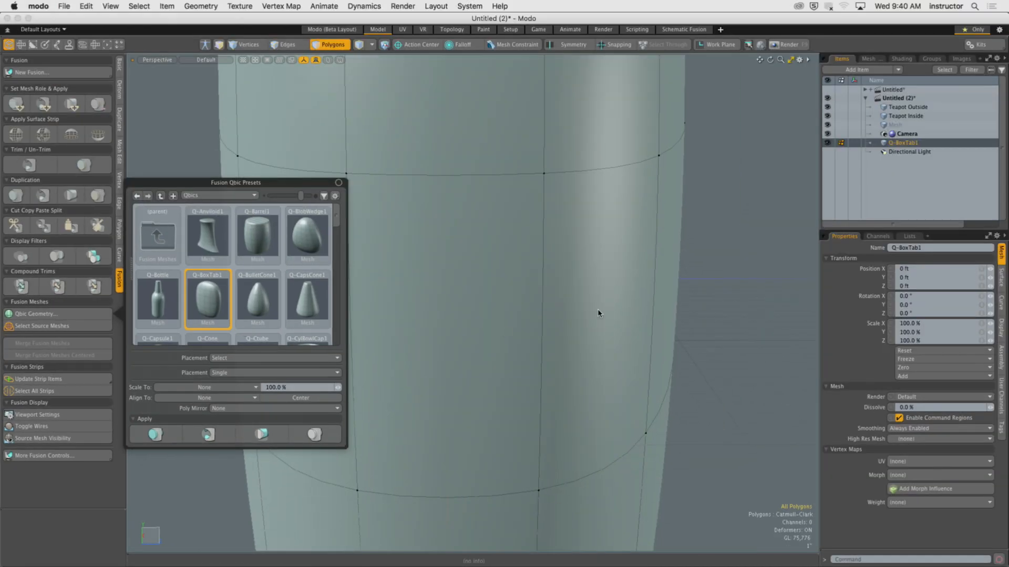
left_click_drag(600, 313, 410, 316, "ctrl+alt")
left_click_drag(410, 316, 543, 329, "alt")
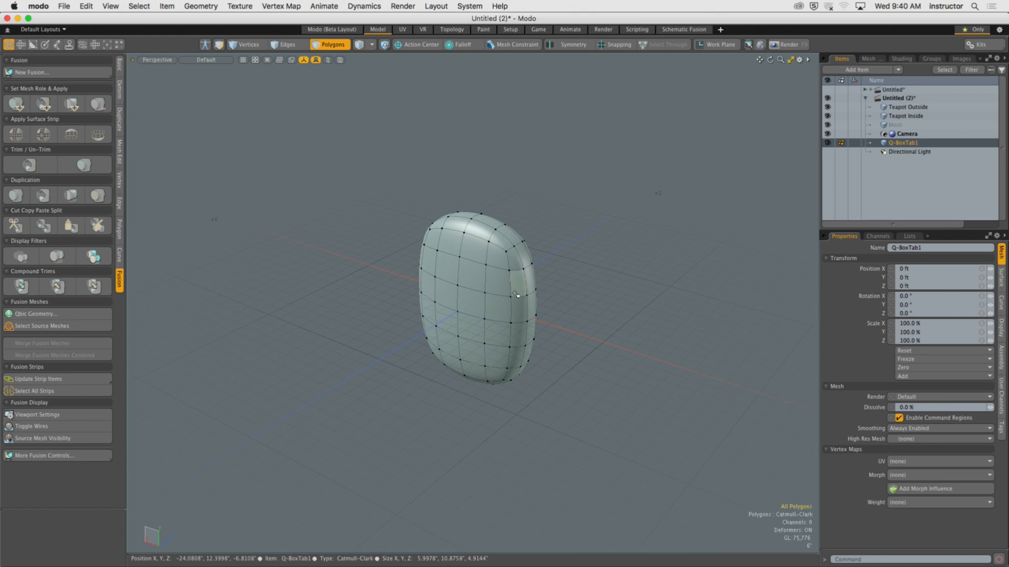
Step: Scale the Q-BoxTab1 mesh uniformly down to about 32%
key("y")
key("r")
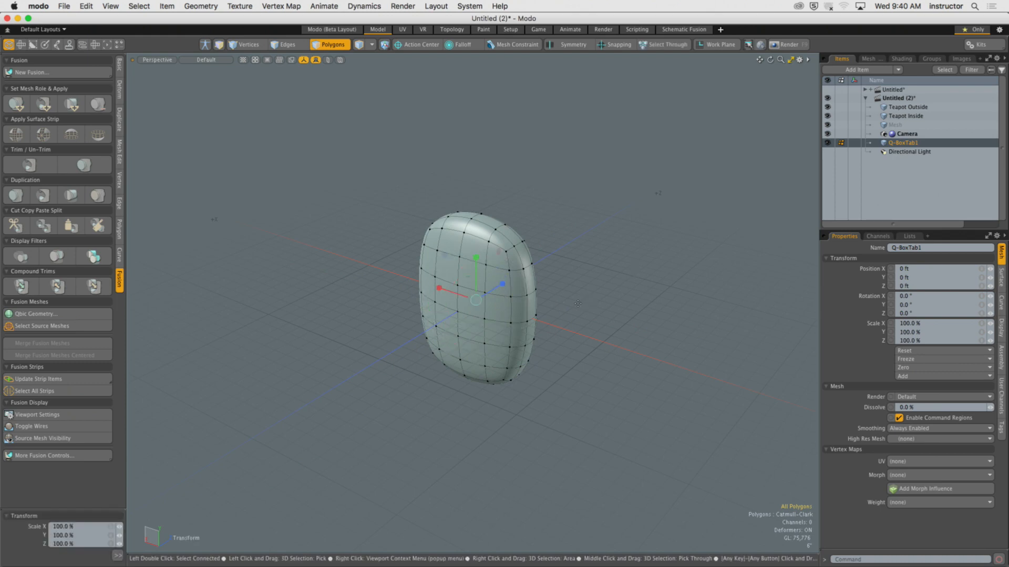
left_click_drag(479, 309, 602, 304)
left_click_drag(602, 304, 458, 309, "alt+shift")
left_click_drag(458, 309, 440, 349, "alt+shift")
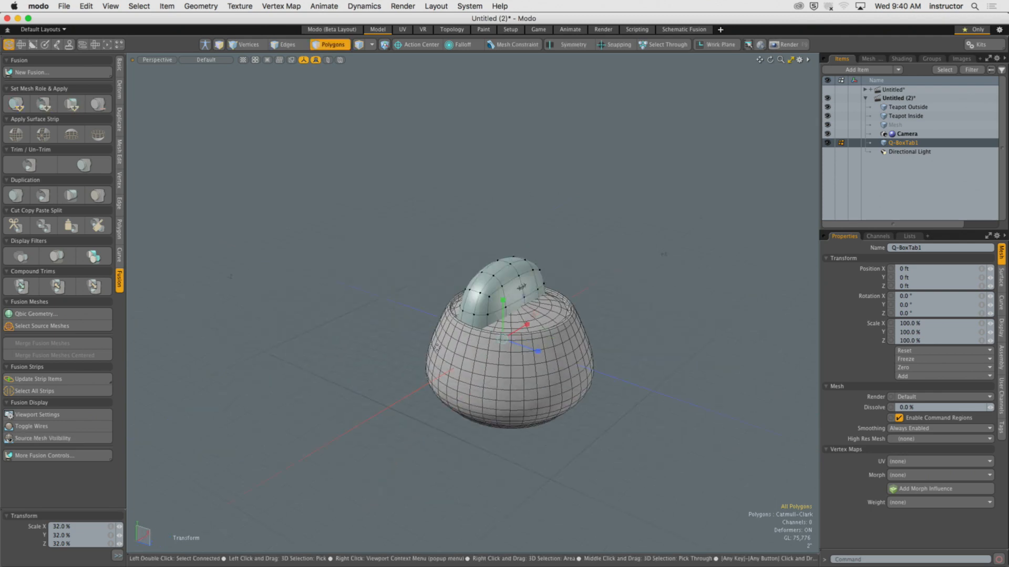
Step: Rotate Q-BoxTab1 to lie flat and move it so that it cuts partway into the side of the teapot body
key("e")
left_click_drag(518, 304, 560, 391)
key("w")
mouse_move(532, 354)
left_mouse_down()
mouse_move(595, 375)
mouse_move(530, 342)
left_mouse_up()
left_click_drag(531, 342, 577, 357, "ctrl+alt")
key("3")
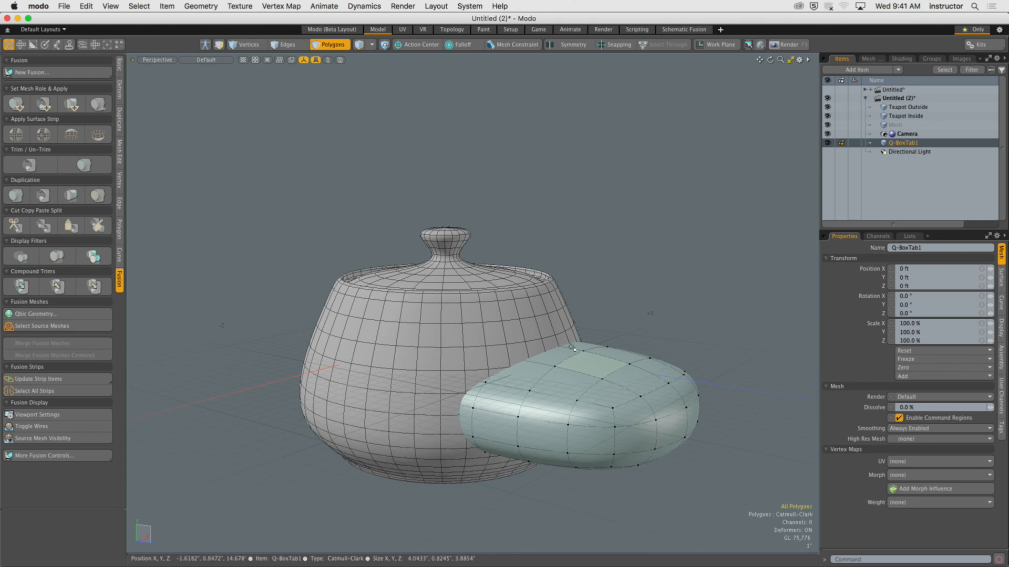
left_click_drag(624, 326, 646, 275, "ctrl+alt")
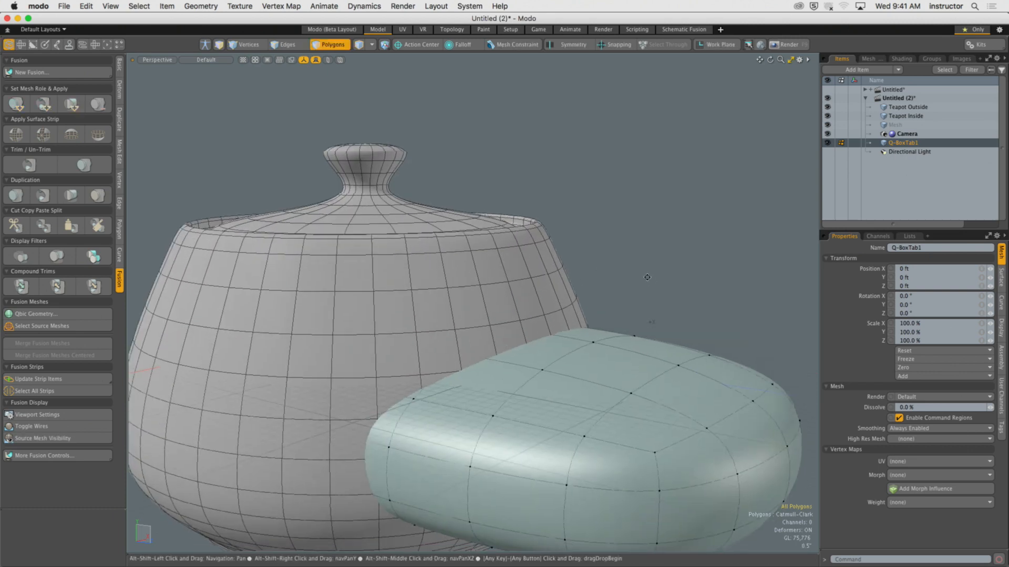
left_click_drag(577, 246, 573, 255, "alt")
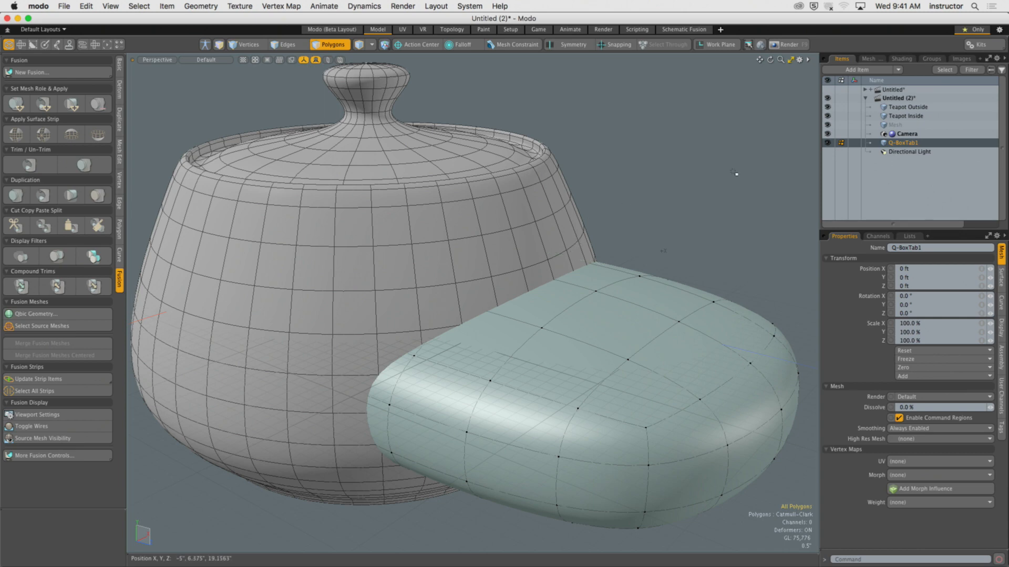
left_click_drag(578, 244, 704, 188, "alt")
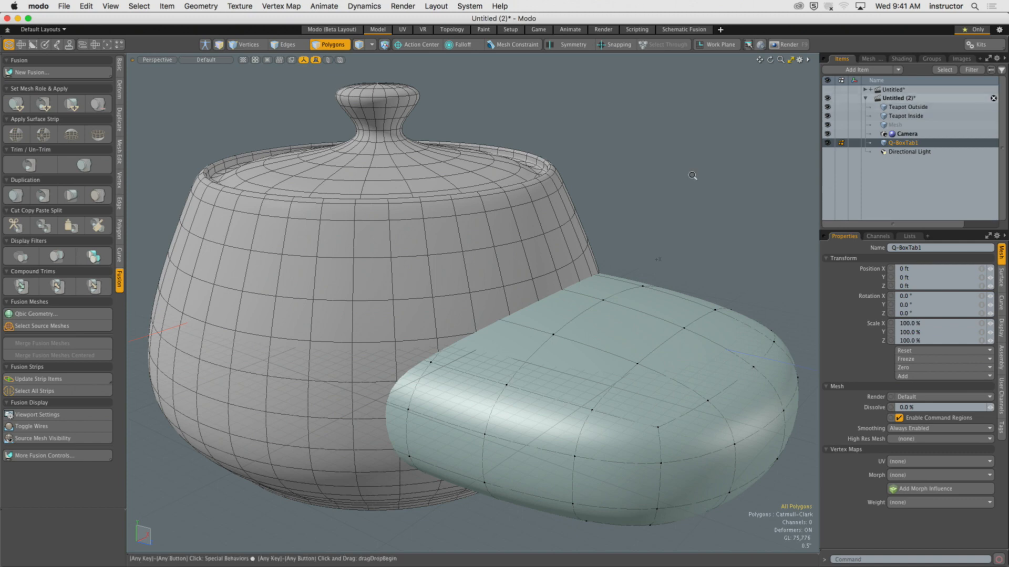
scroll(651, 188, "down", 3)
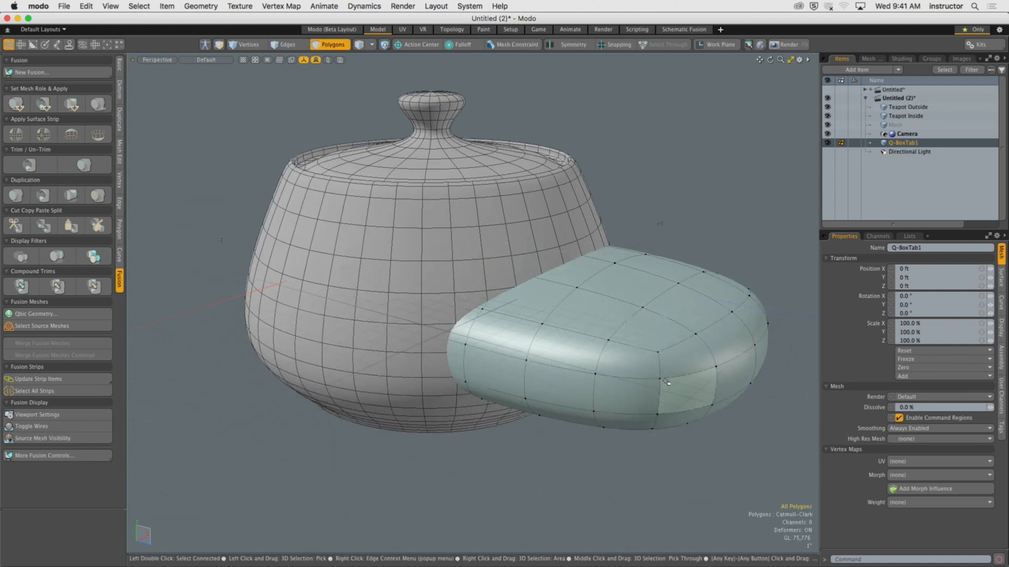
left_click_drag(668, 362, 632, 349, "alt")
scroll(618, 353, "up", 3)
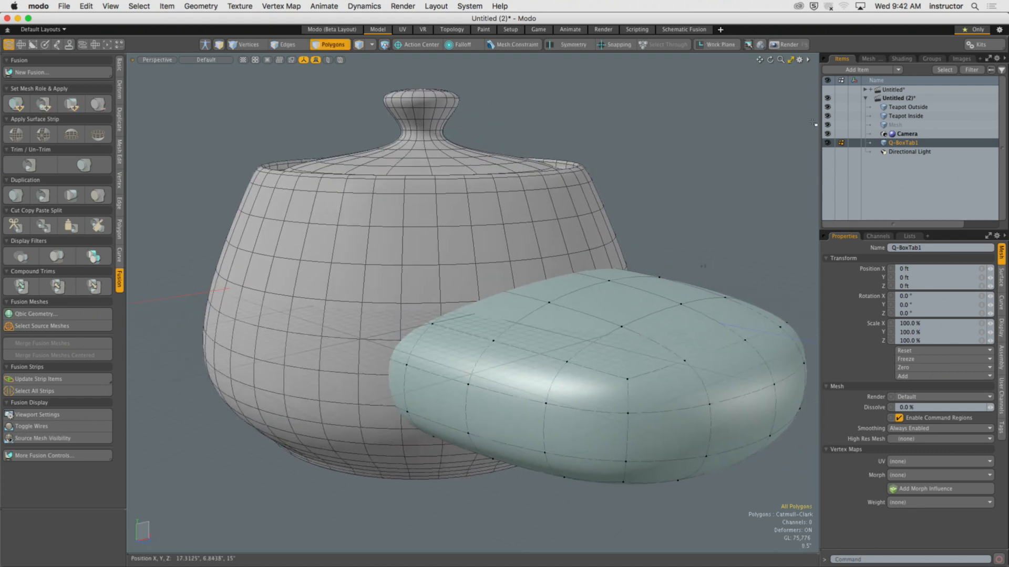
Step: Hide Teapot Outside and shrink the Teapot Inside mesh inward along its surface with the Push tool
left_click(906, 115)
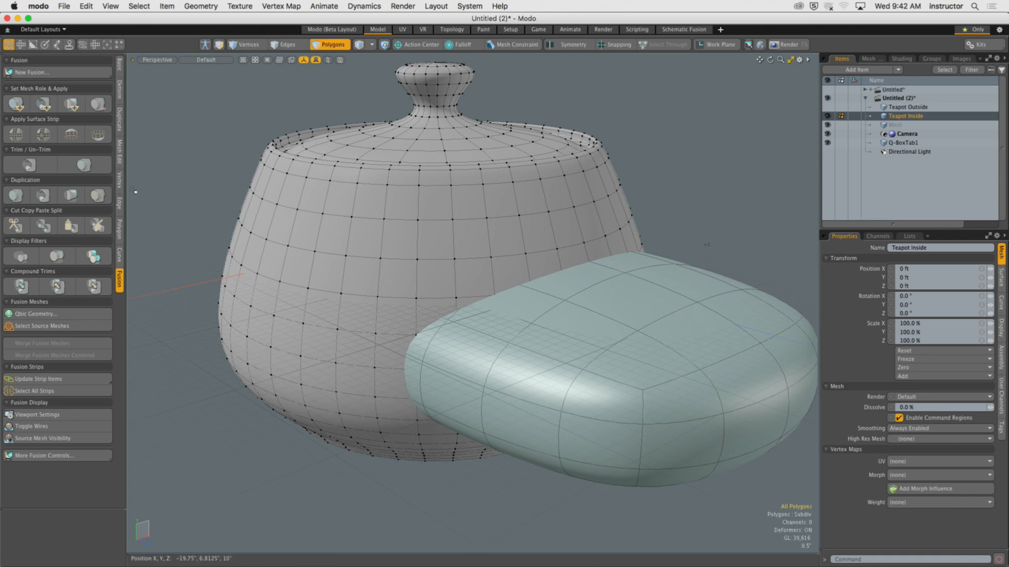
left_click(120, 90)
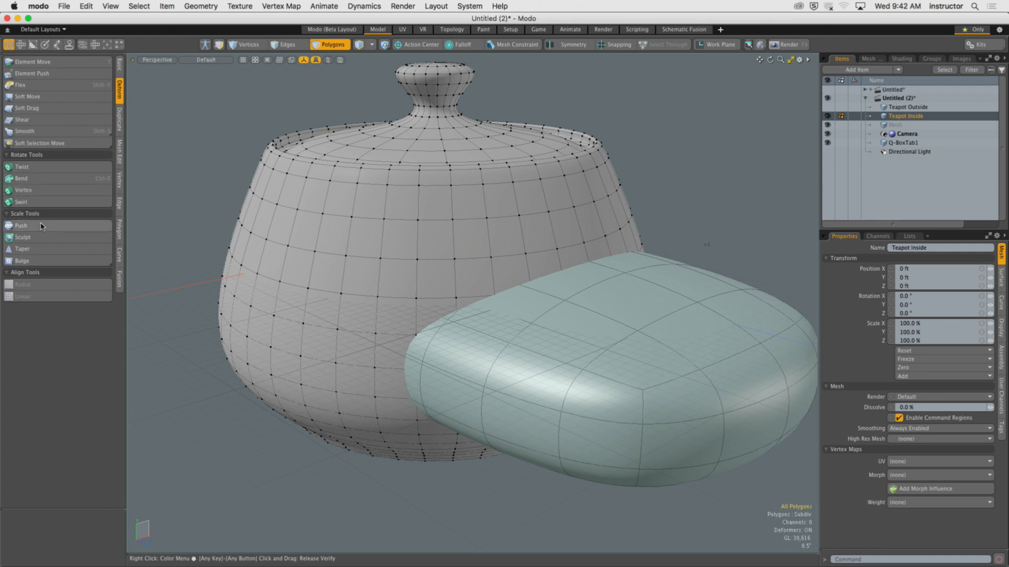
left_click(42, 226)
left_click_drag(478, 250, 390, 268, "ctrl+alt")
left_click_drag(434, 270, 444, 227, "ctrl+alt")
key("space")
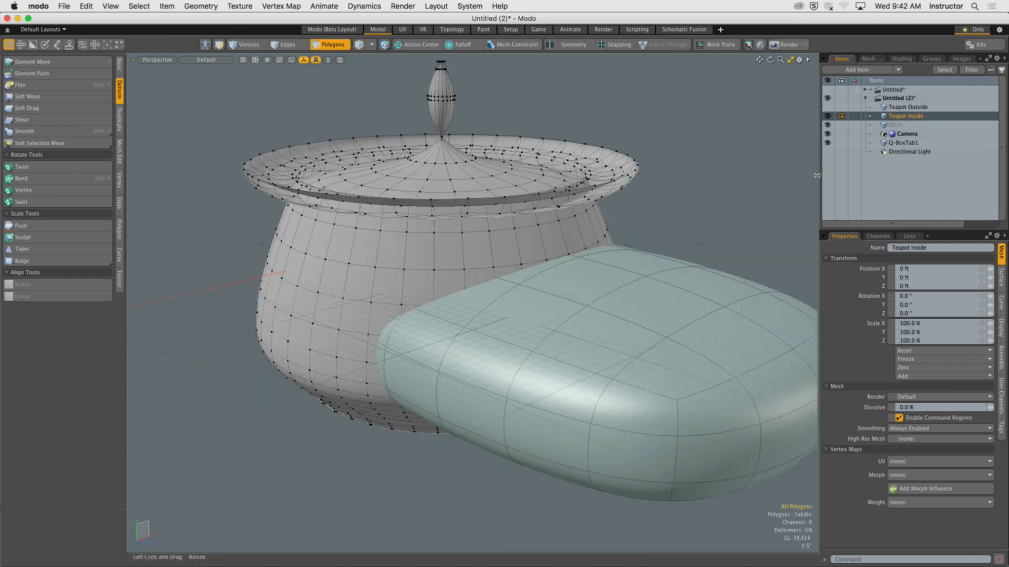
Step: Hide Q-BoxTab1 and turn off subdivision on the Teapot Inside mesh
left_click(827, 143)
left_click_drag(646, 221, 594, 180, "alt")
key("Tab")
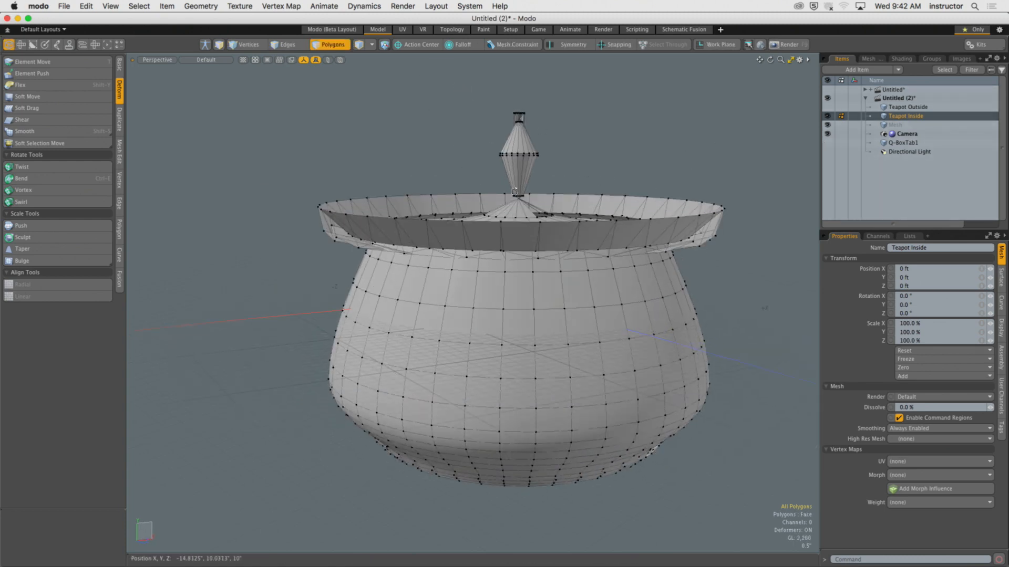
Step: In the Front view, select the knob of Teapot Inside, grow the selection over the lid and distorted rim, and delete those polygons
left_click_drag(514, 192, 517, 180, "alt")
key("KP_2")
left_click_drag(445, 210, 367, 212, "alt+shift")
scroll(376, 207, "down", 2)
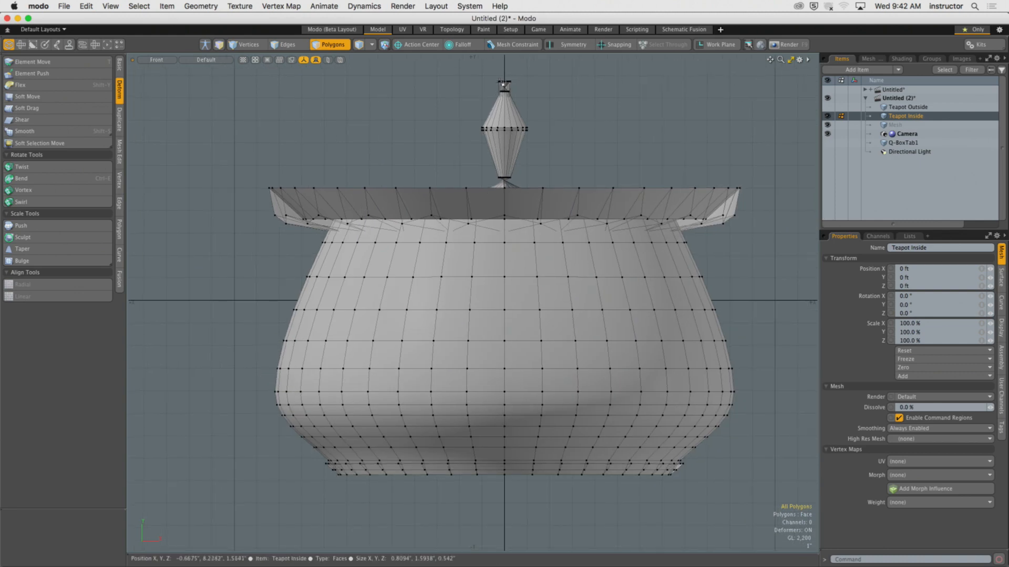
right_click_drag(484, 66, 536, 107)
key("shift+Up")
key("shift+Up")
key("shift+Up")
key("shift+Up")
key("shift+Up")
key("shift+Up")
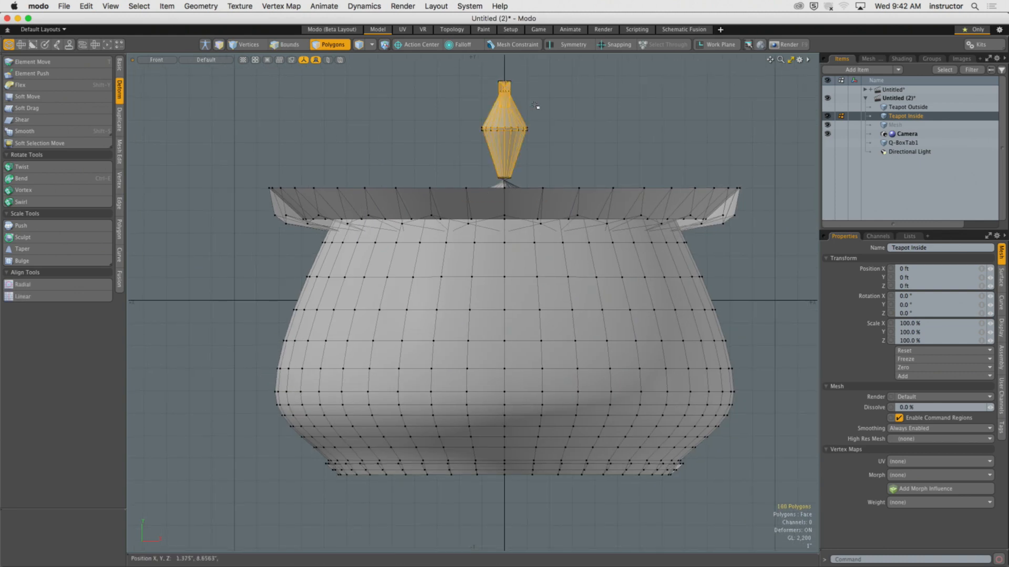
key("shift+Up")
key("shift+Up")
key("shift+Up")
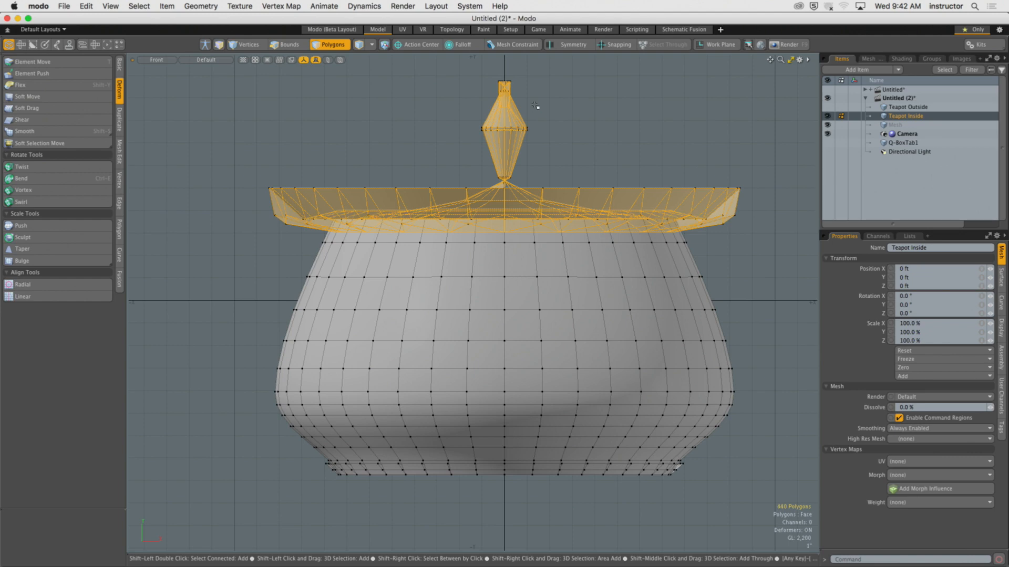
key("Delete")
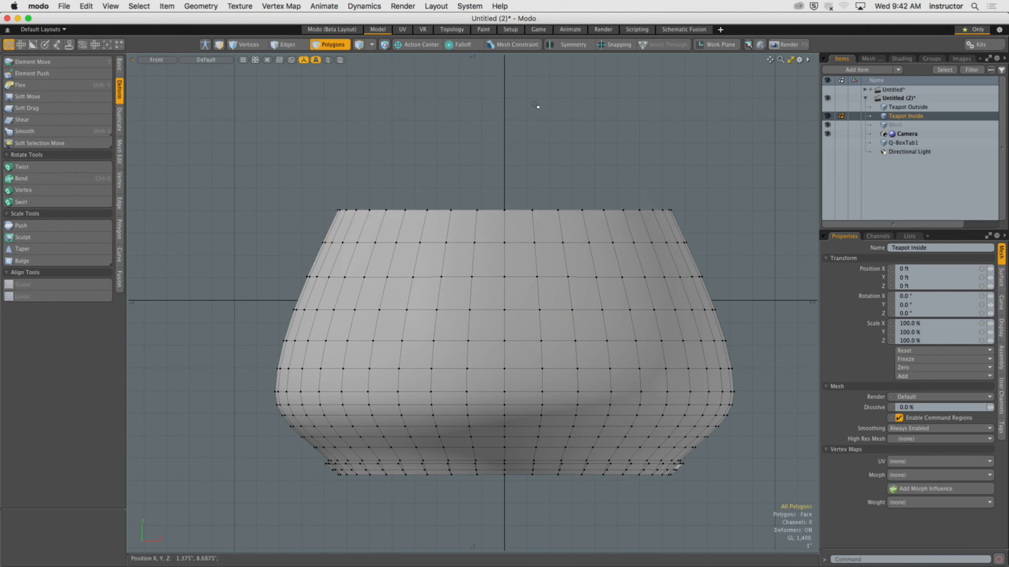
Step: Select the open top edge loop of Teapot Inside and close it using Fill Quads with the grid pattern
left_click_drag(497, 210, 541, 306, "alt")
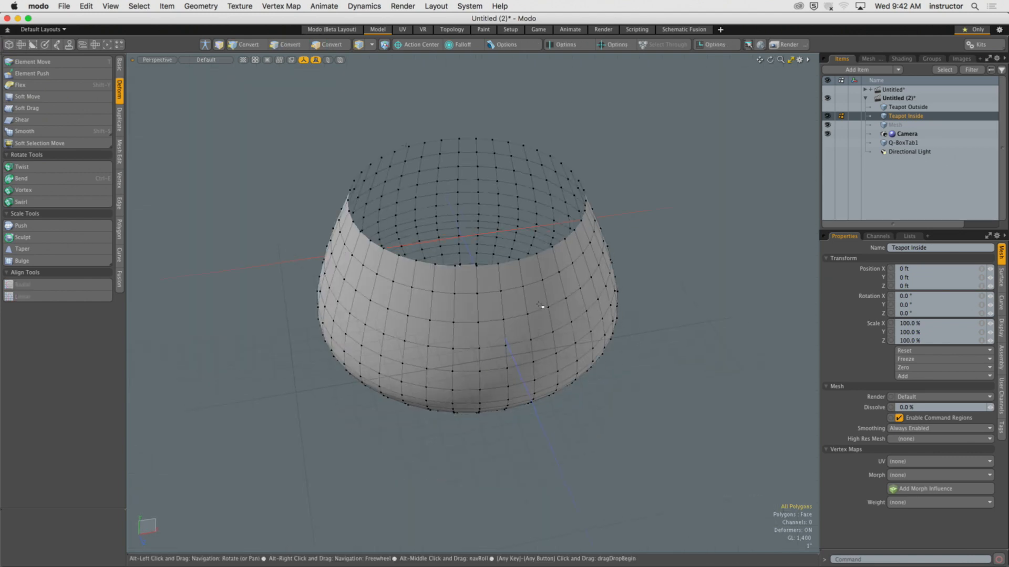
key("2")
double_click(481, 266)
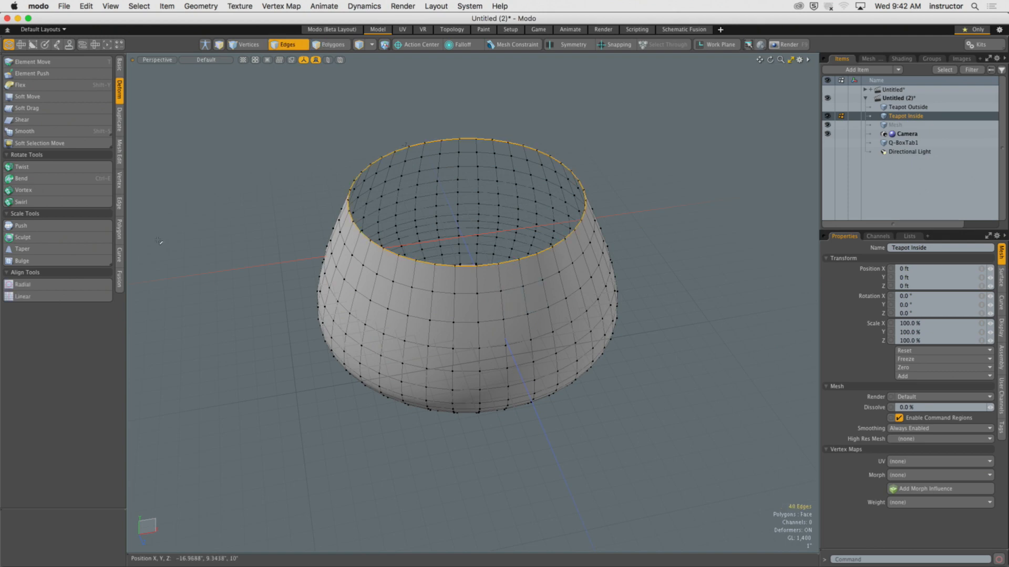
left_click(121, 199)
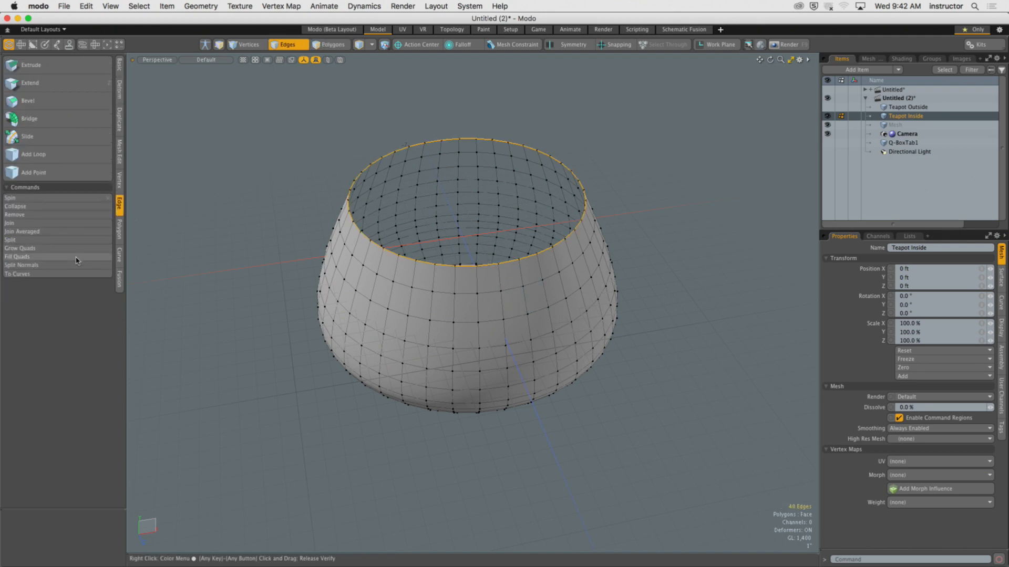
left_click(79, 256)
left_click(712, 195)
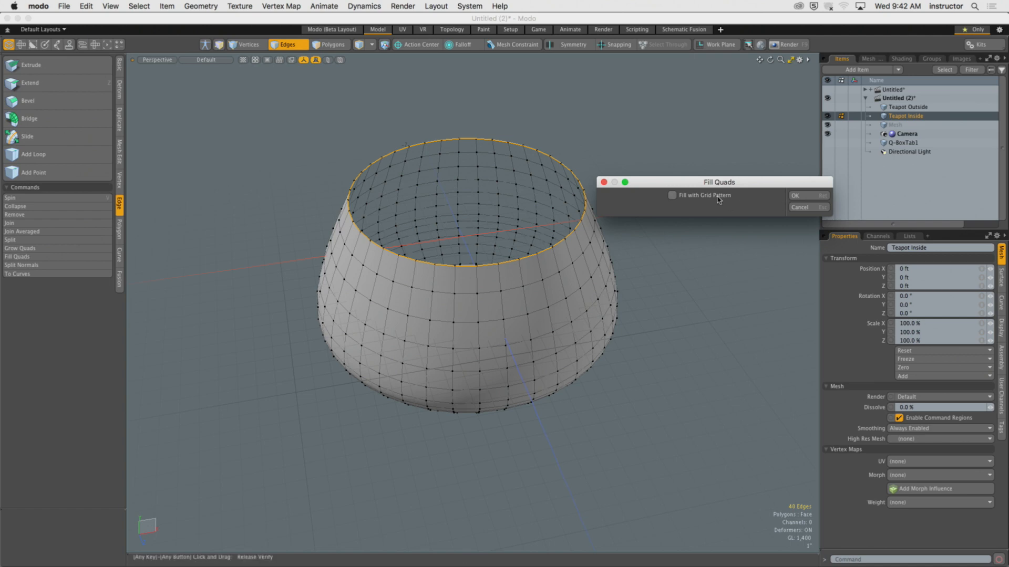
left_click(801, 196)
Step: Turn subdivision back on for Teapot Inside and make the Teapot Outside mesh visible again
left_click_drag(630, 204, 603, 237, "alt")
key("Tab")
left_click(908, 107)
left_click(827, 107)
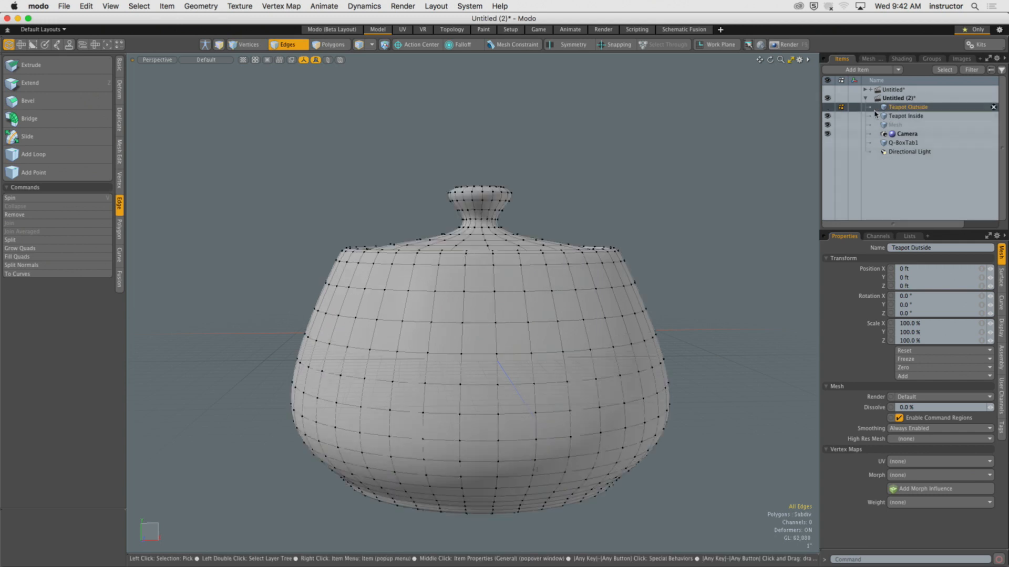
left_click_drag(673, 172, 633, 226, "alt")
left_click_drag(634, 226, 682, 207, "alt+shift")
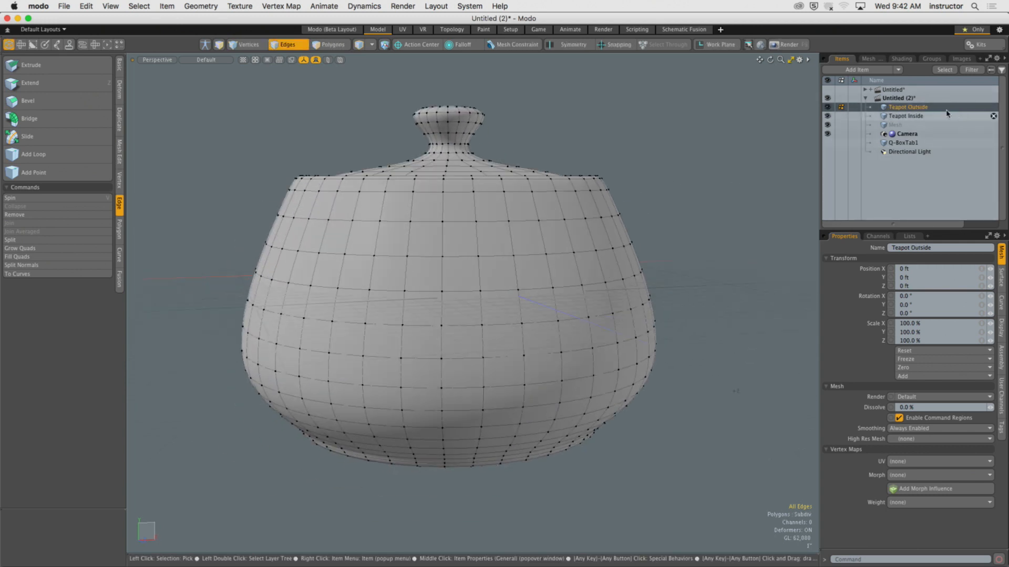
Step: Switch to item selection and create a new Fusion item from the Teapot Outside mesh with the default strip settings
key("5")
left_click(674, 129)
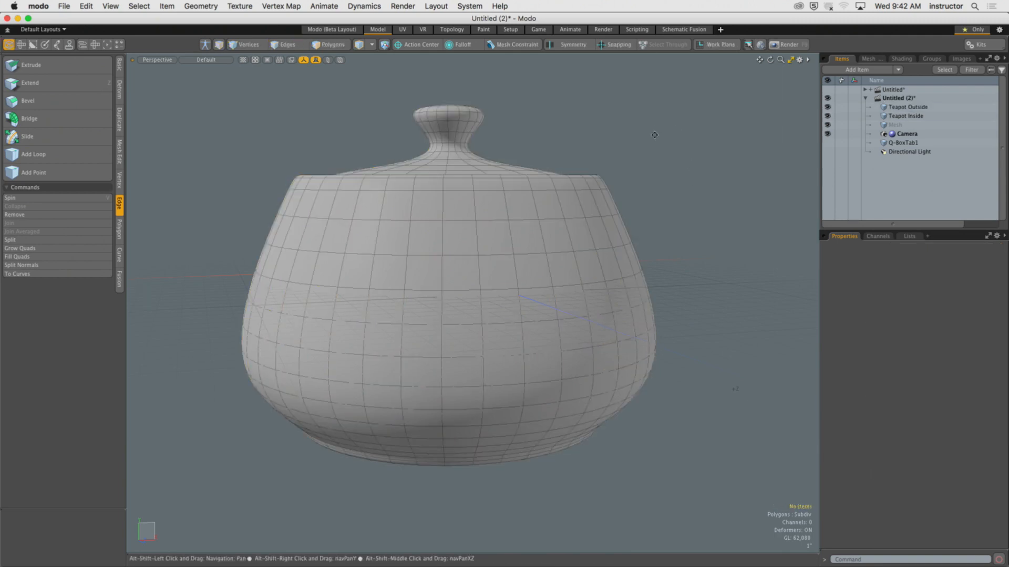
left_click_drag(655, 135, 659, 141, "alt+shift")
left_click(916, 108)
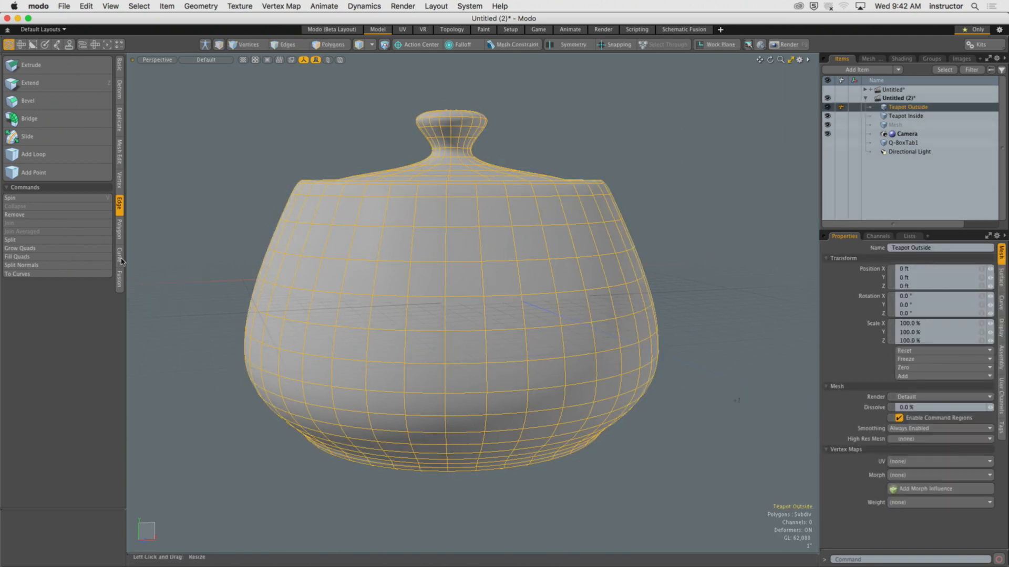
left_click(121, 281)
left_click(32, 72)
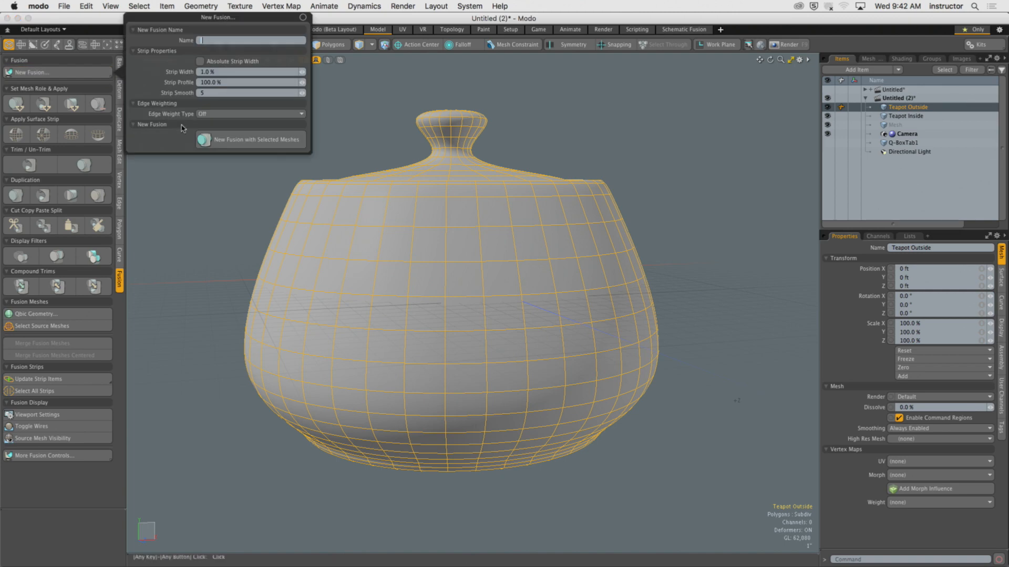
left_click(205, 140)
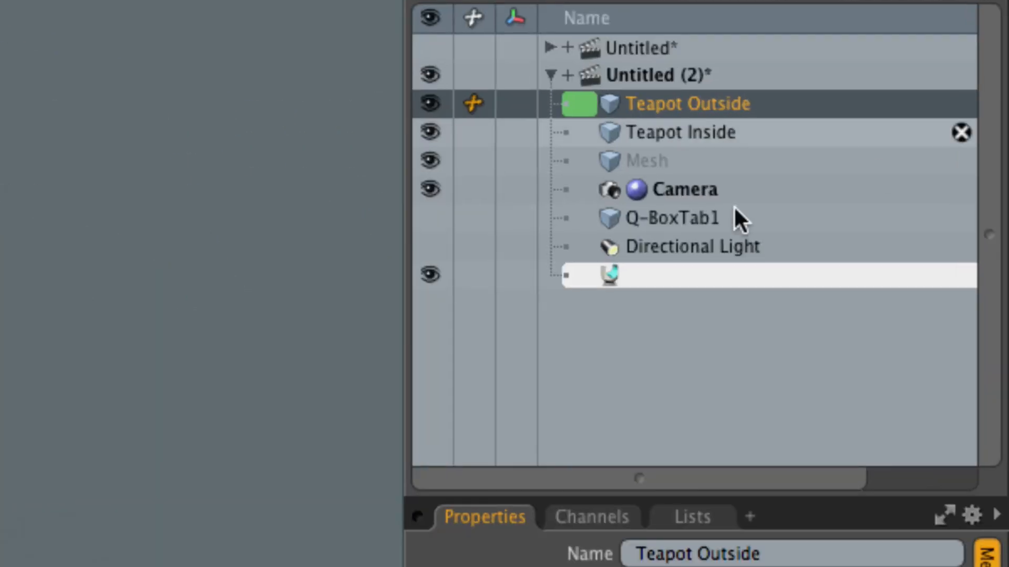
Step: Make Q-BoxTab1 visible and subtract it from Teapot Outside in the Fusion
left_click(860, 157)
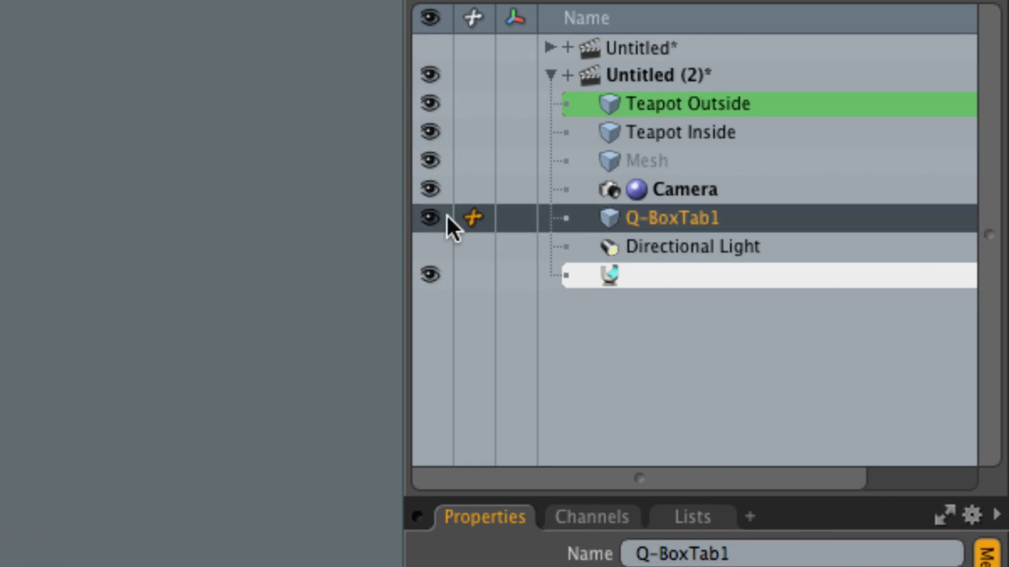
left_click(714, 100, "ctrl")
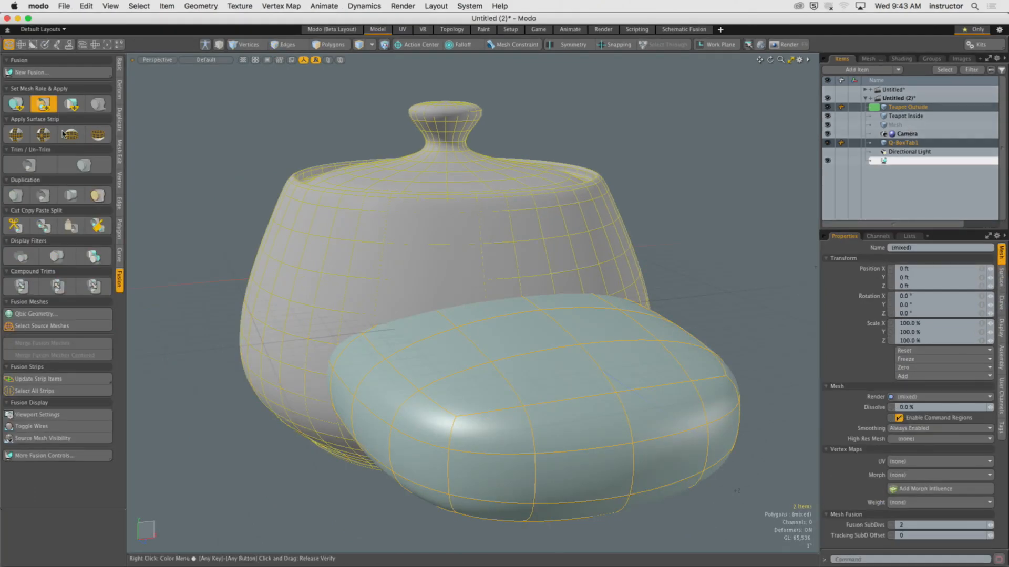
left_click(44, 104)
left_click_drag(684, 298, 762, 258, "alt")
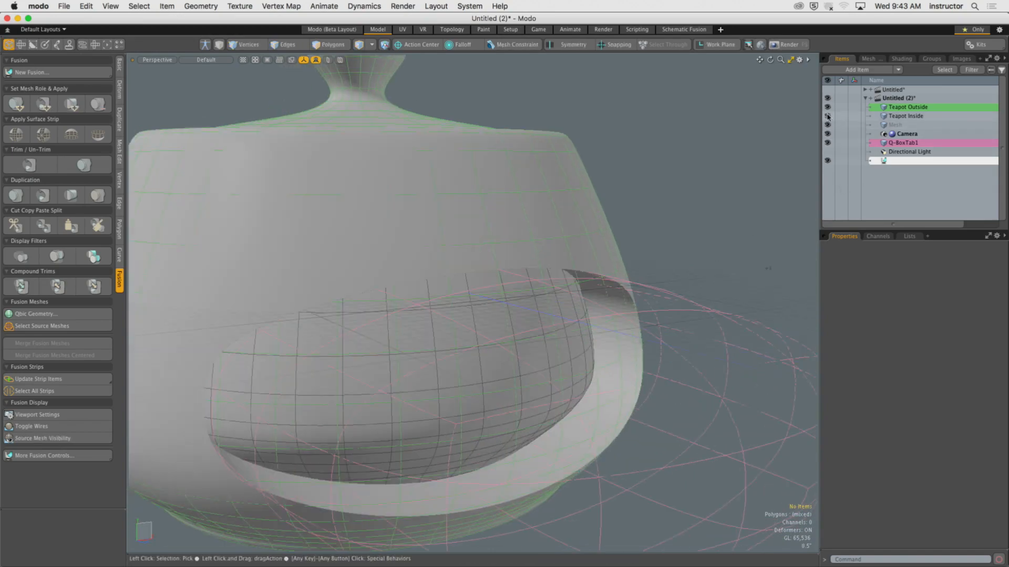
Step: Hide Teapot Inside to examine the box cut in the teapot body, and show the mesh again
left_click(827, 117)
left_click_drag(683, 184, 700, 231, "alt")
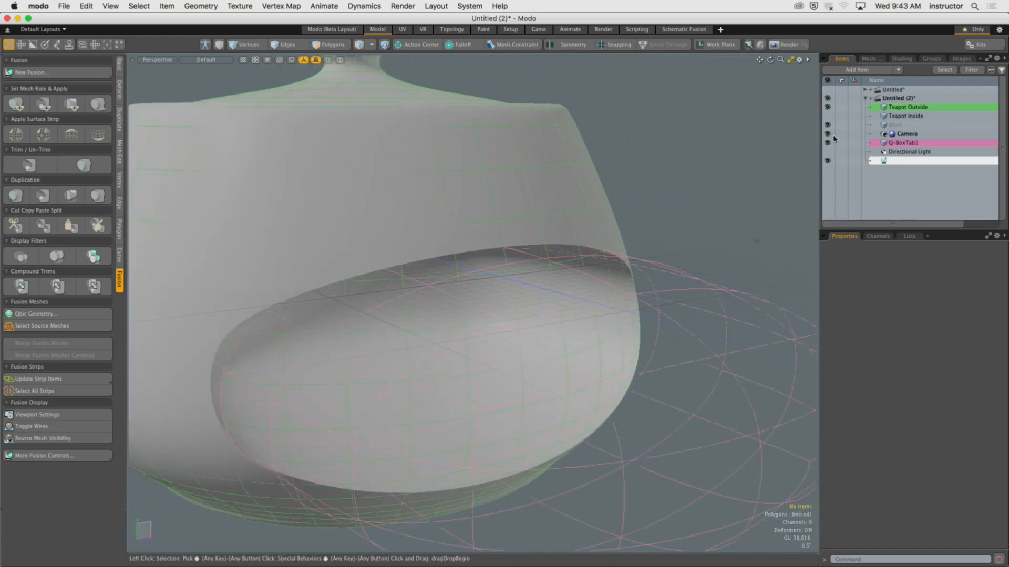
left_click(827, 116)
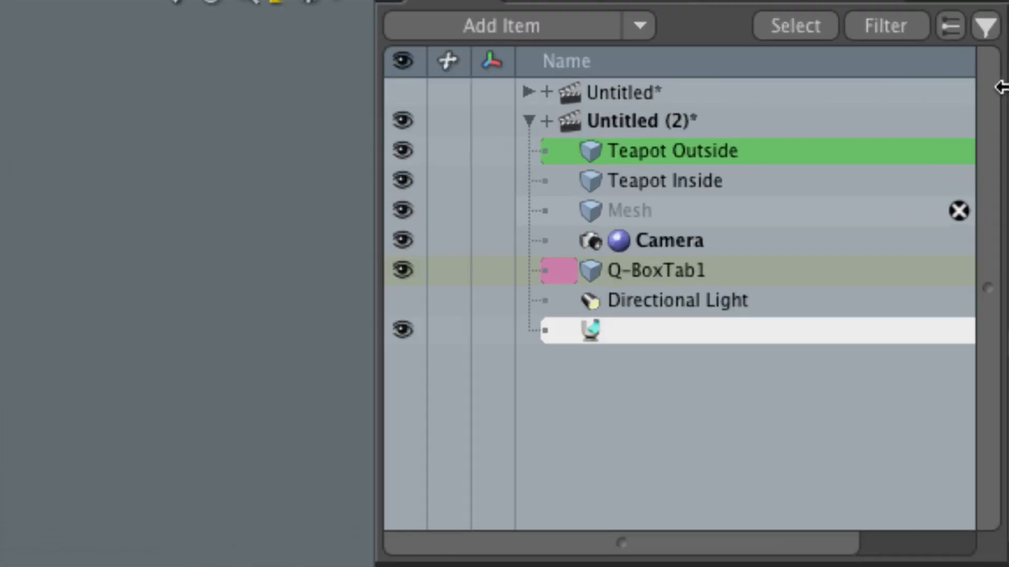
Step: Subtract Teapot Inside from Teapot Outside in the Fusion to hollow the teapot
left_click(710, 181)
left_click(727, 152, "shift")
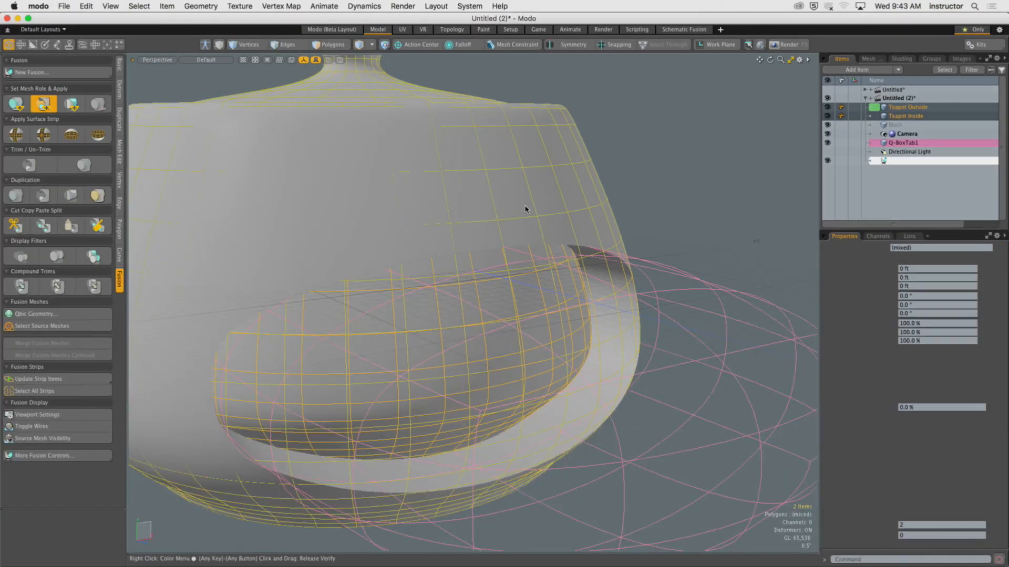
left_click(700, 200)
left_click_drag(700, 200, 681, 205, "alt")
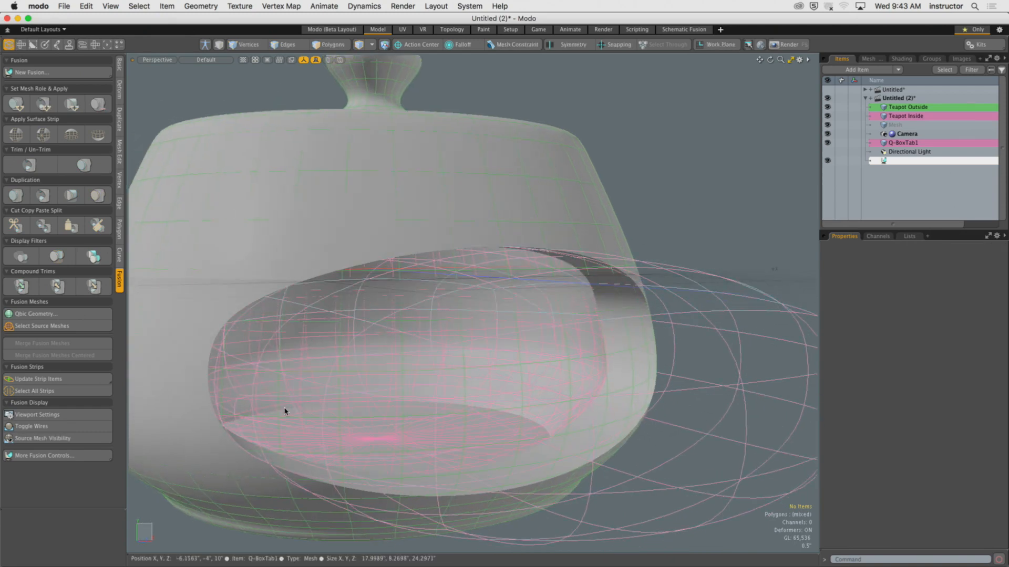
Step: Hide the Fusion source meshes and examine the hollow teapot through its side opening
left_click(42, 438)
left_click_drag(691, 322, 743, 304, "alt")
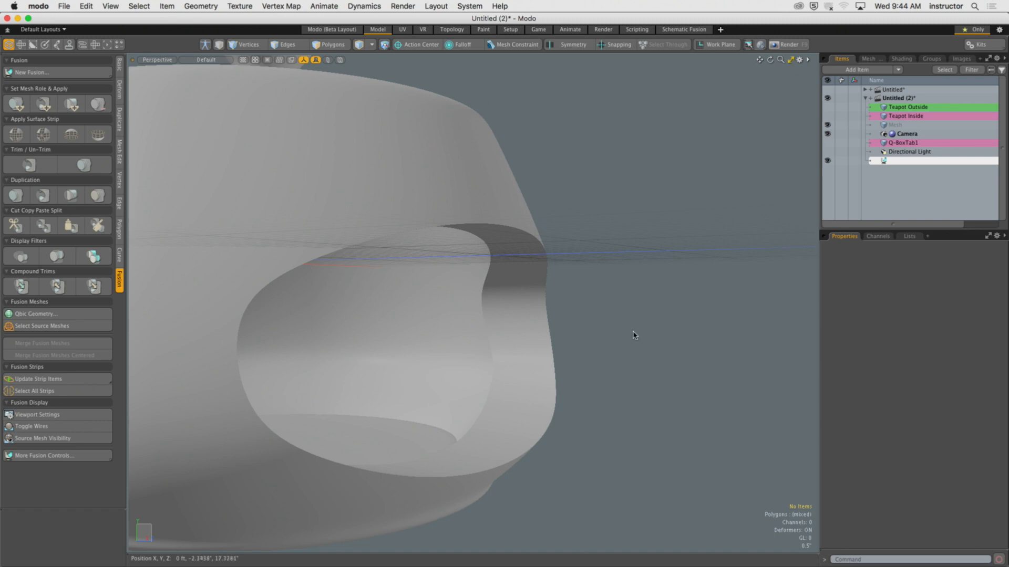
key("ctrl+alt")
left_click_drag(629, 312, 621, 315, "ctrl+alt")
Step: Switch to Chrome, open the Sacramento City College website and go to its Canvas login page
key("super+Tab")
key("super+Tab")
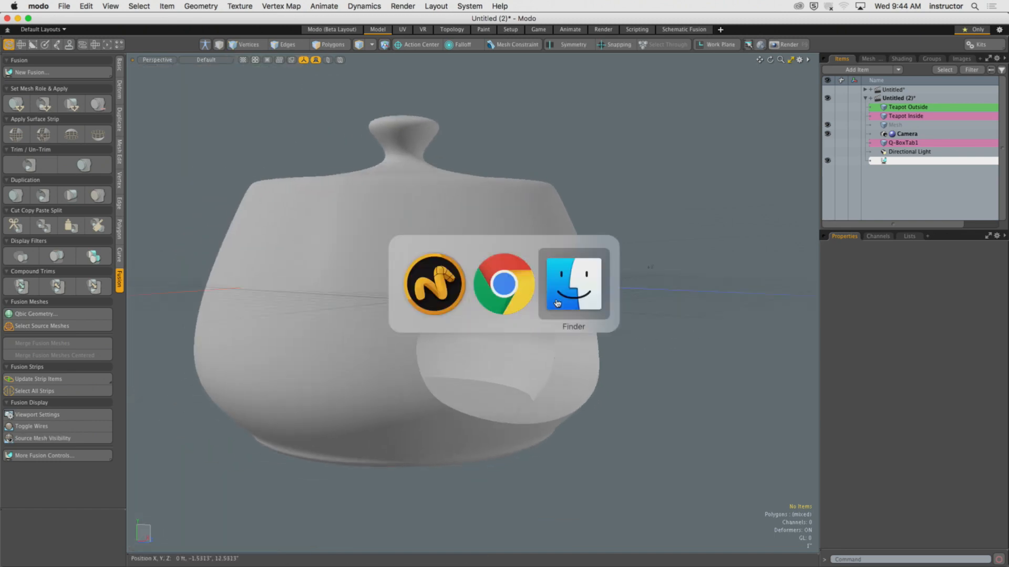
key("super+shift+Tab")
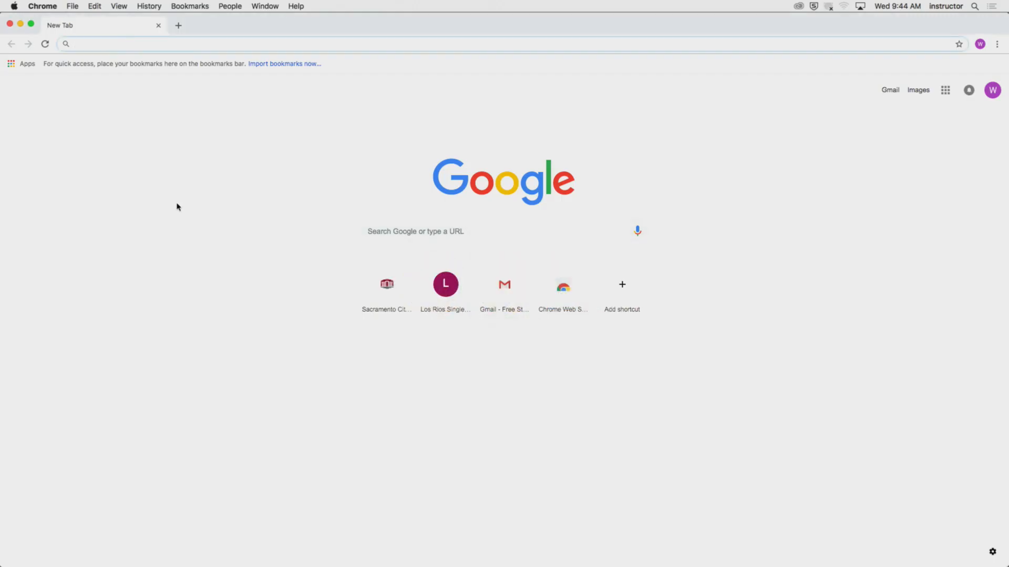
key("Return")
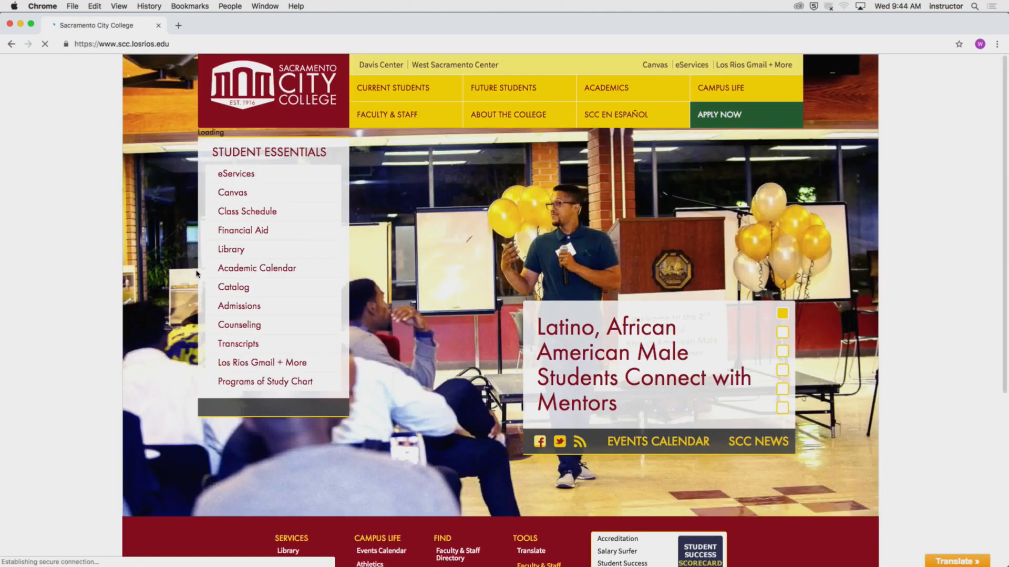
left_click(225, 204)
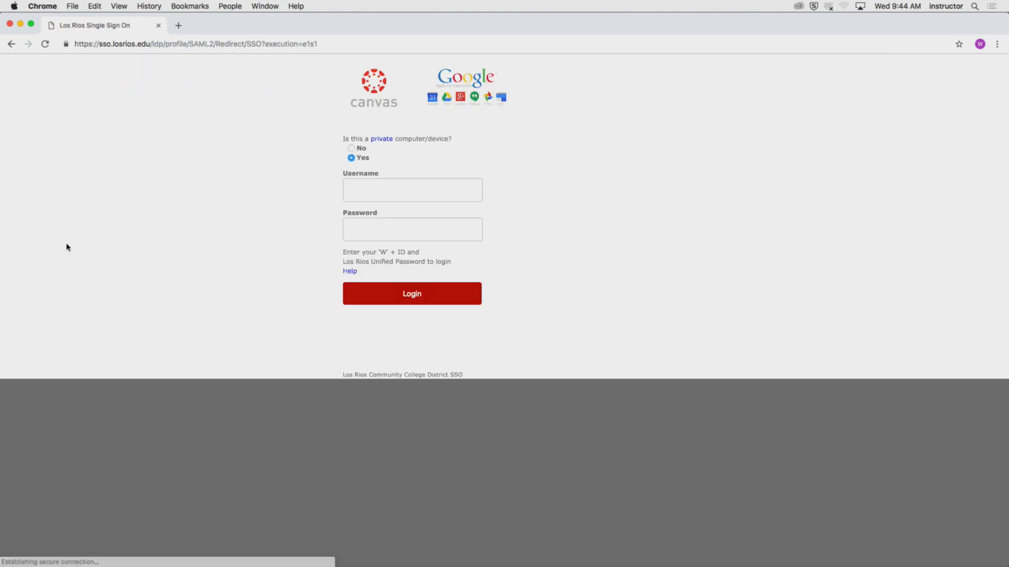
Step: Log in to Canvas with the username and account password, and decline to save the password in the browser
left_click(376, 192)
left_click(375, 217)
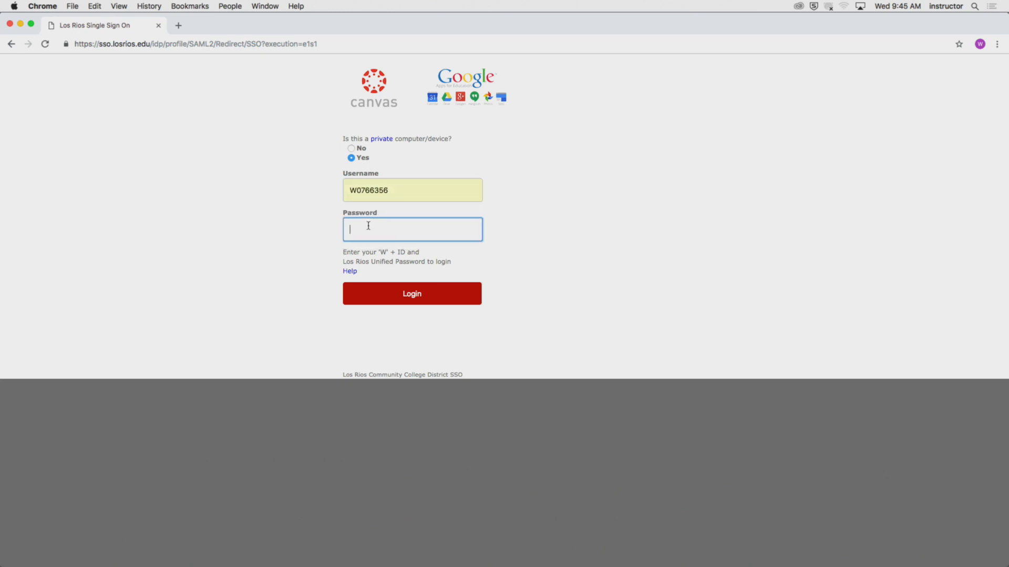
type("••••••••••••")
key("Return")
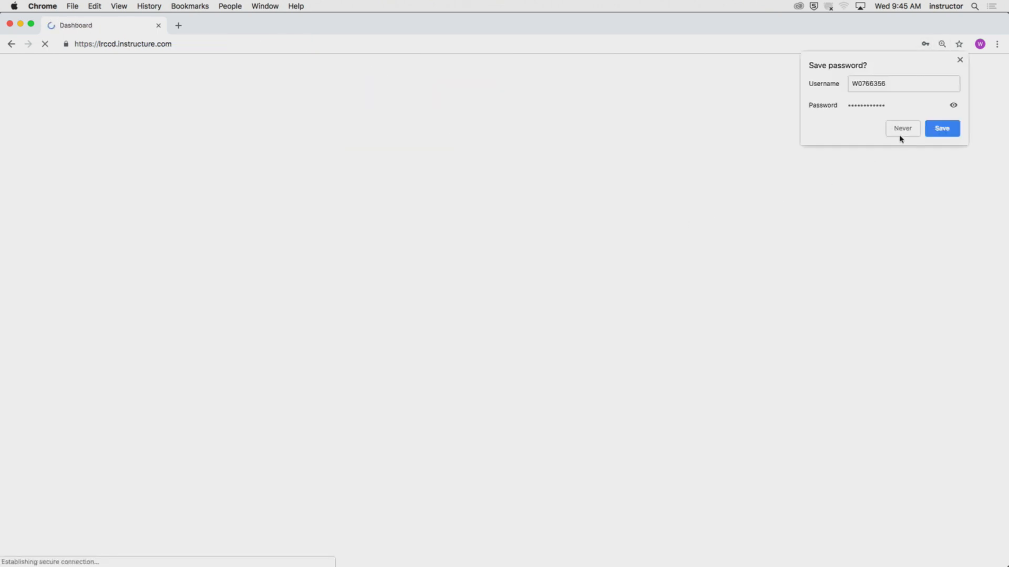
left_click(901, 132)
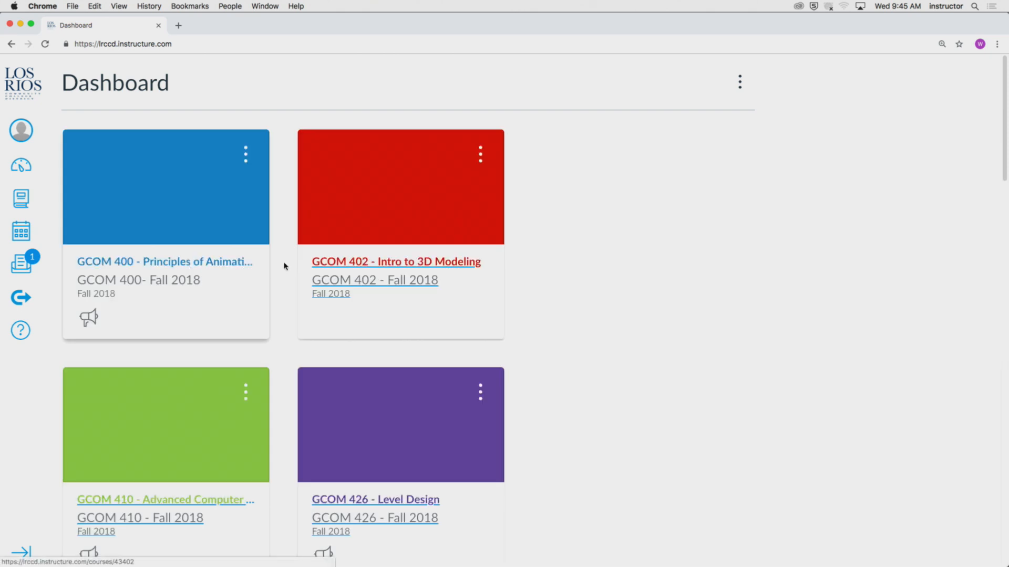
Step: Open the GCOM 410 - Advanced Computer Animation course and enter Student View from its settings
left_click(163, 506)
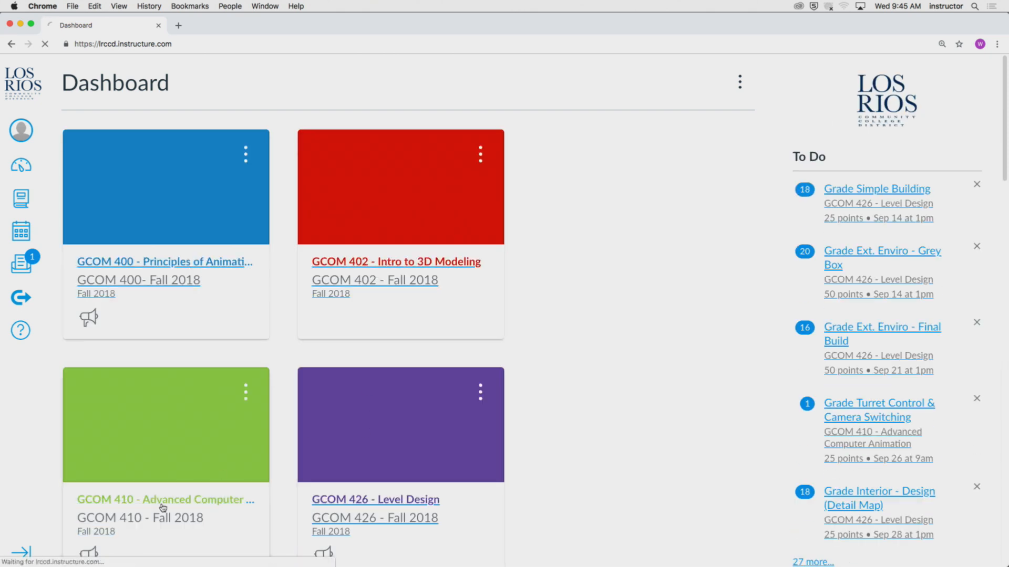
scroll(137, 462, "down", 5)
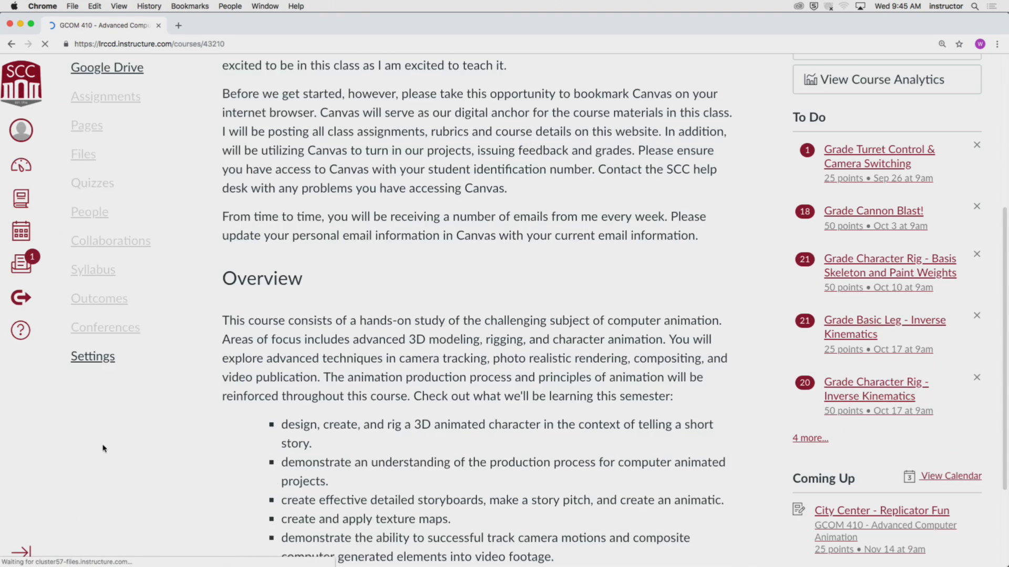
left_click(99, 368)
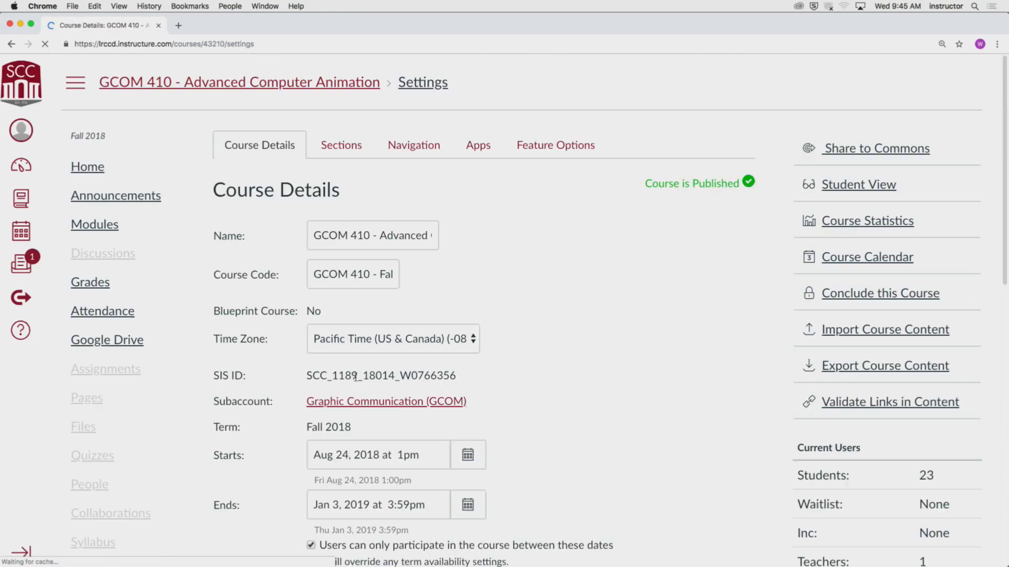
left_click(820, 192)
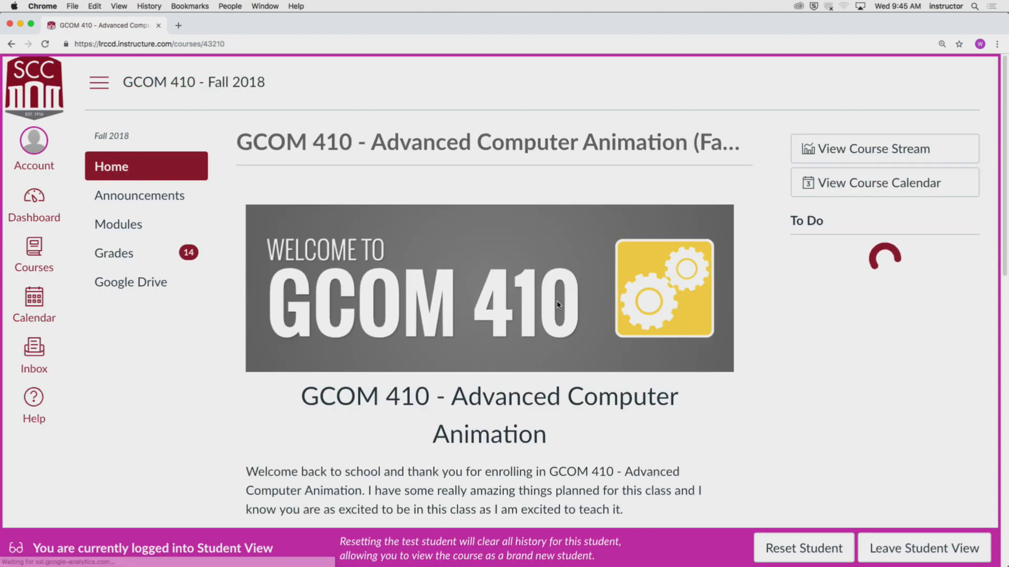
Step: Reduce the page zoom to 100% and open the course modules to look through the weekly content
key("super+minus")
key("super+minus")
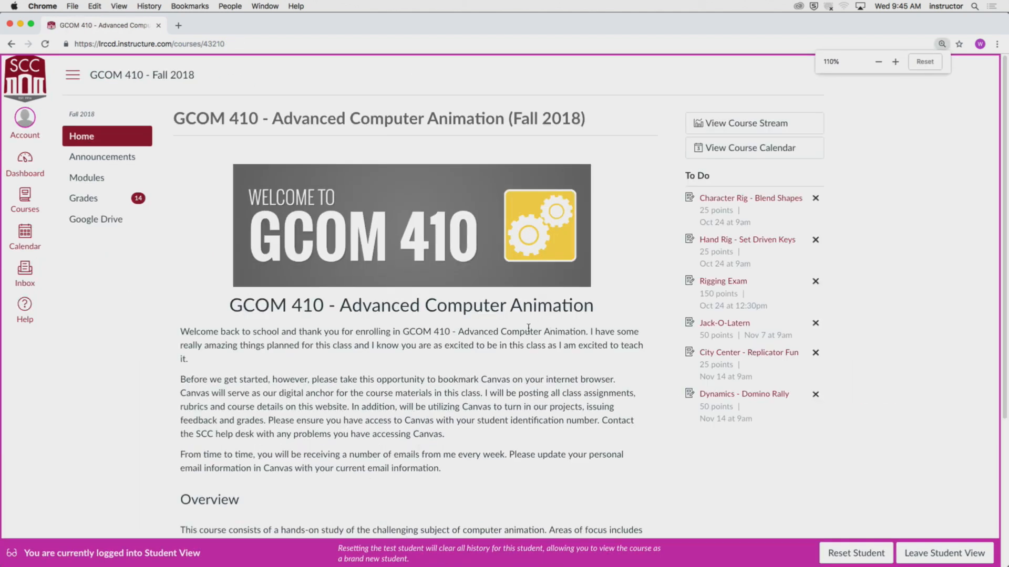
key("super+minus")
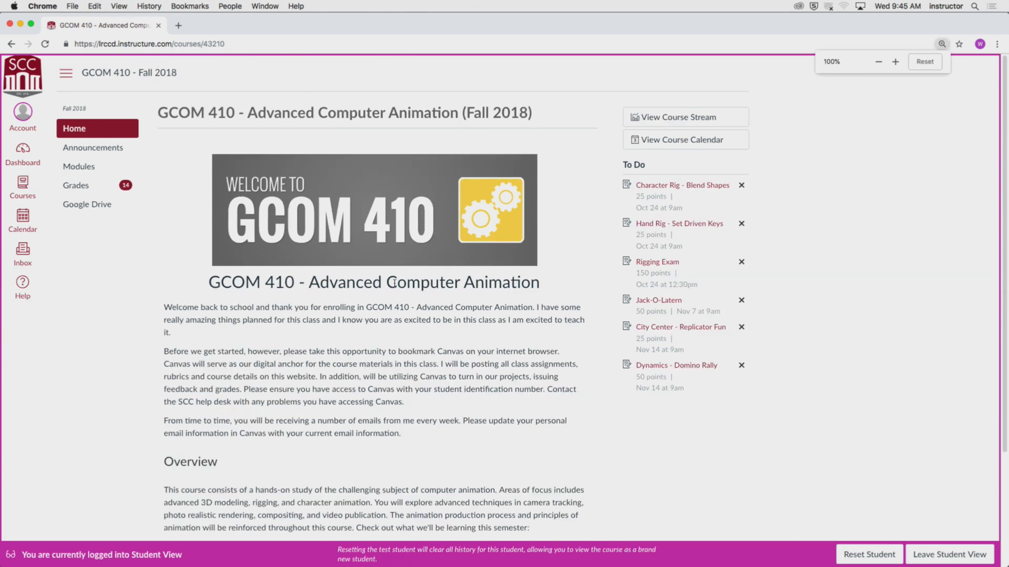
left_click(87, 166)
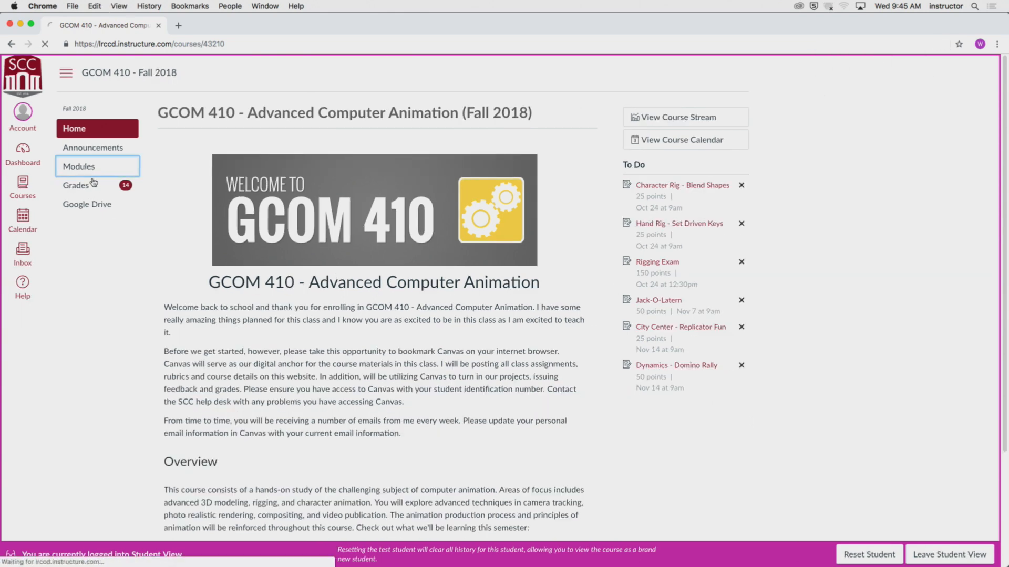
scroll(158, 323, "down", 4)
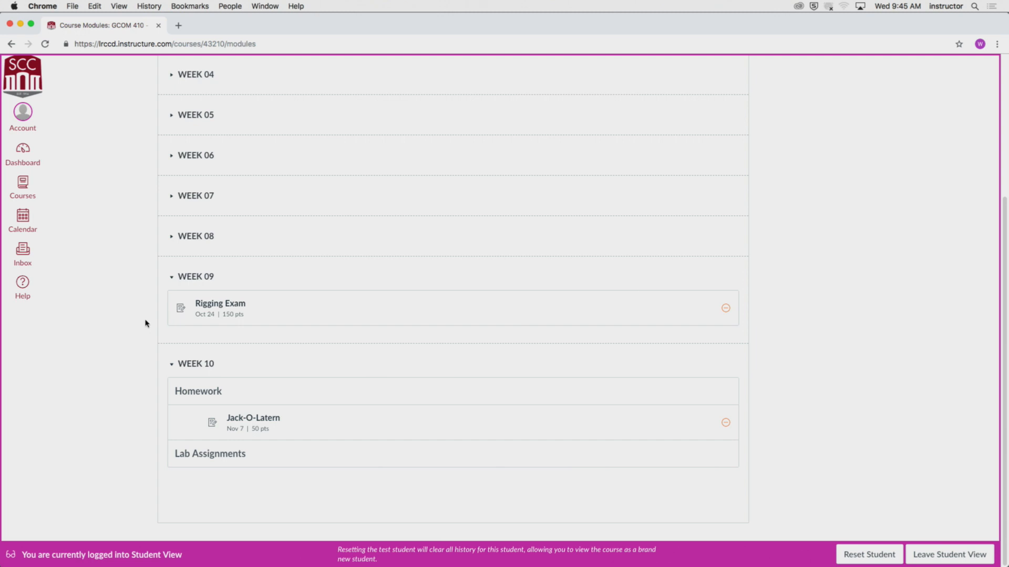
Step: Reload the modules page and open the Dynamics - Domino Rally assignment under Week 11
key("super+r")
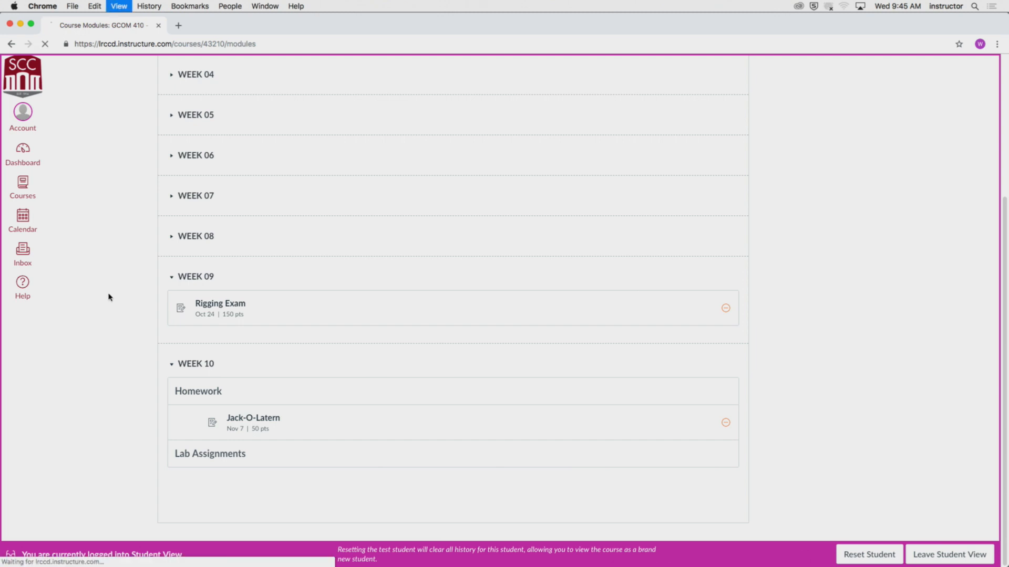
scroll(77, 303, "down", 5)
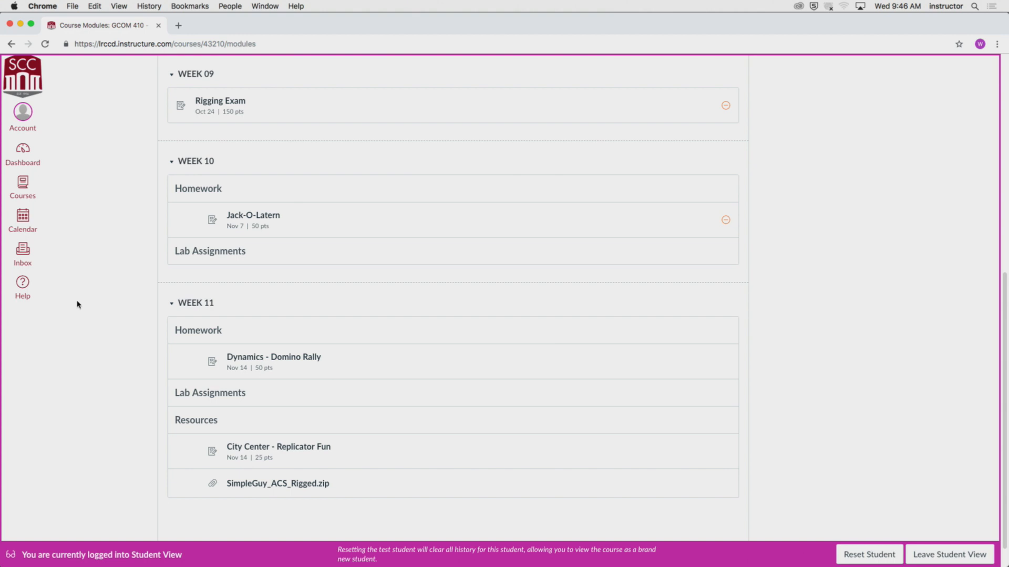
left_click(264, 359)
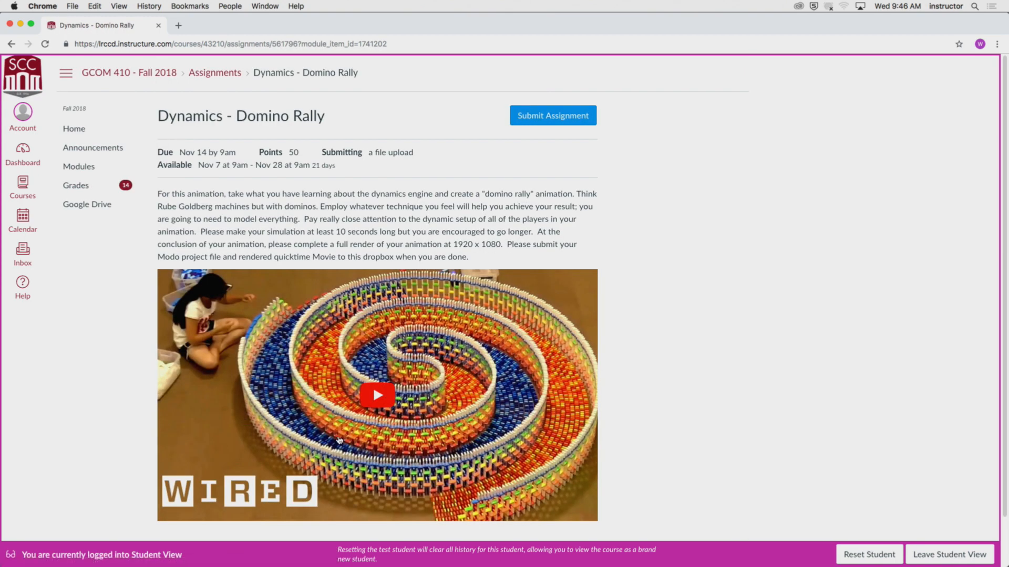
Step: Play the domino video embedded in the assignment for a few seconds and pause it
left_click(376, 393)
scroll(108, 412, "down", 2)
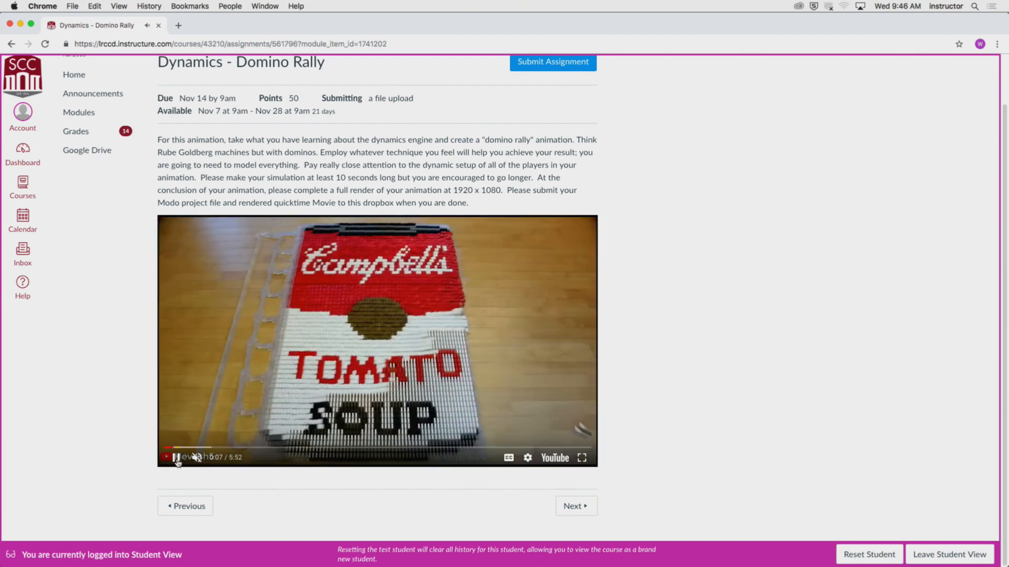
left_click(176, 457)
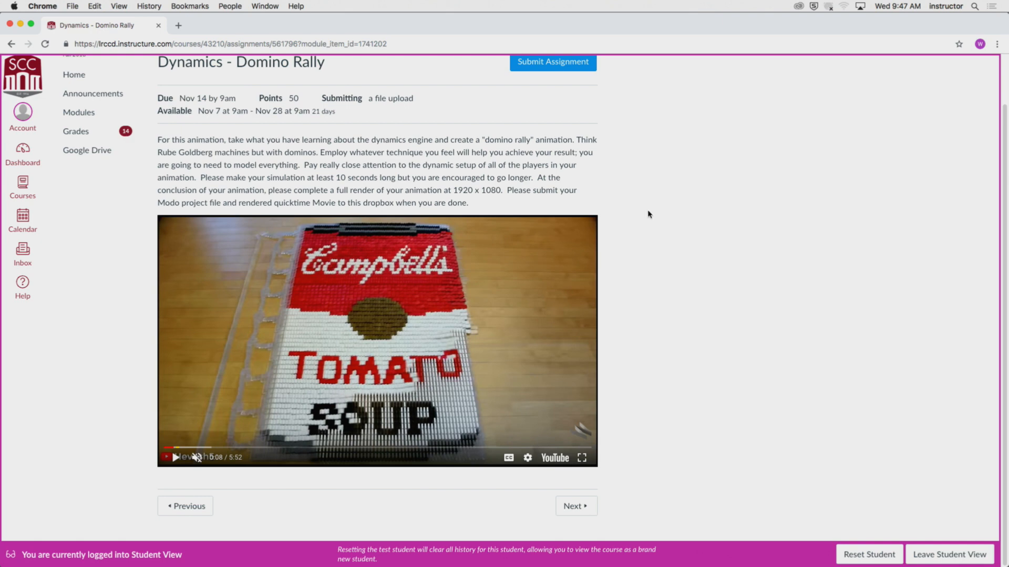
left_click(35, 6)
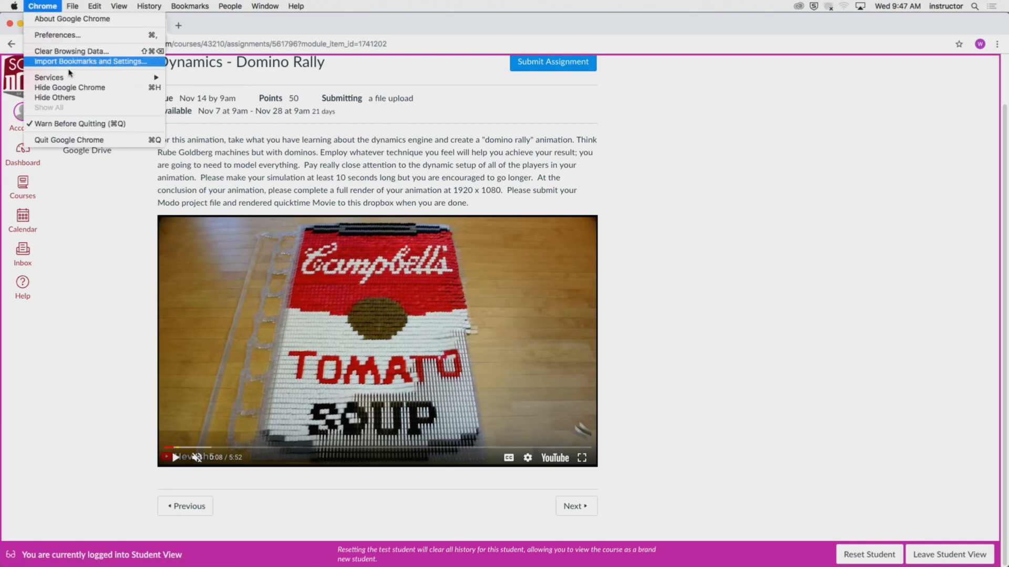
left_click(388, 171)
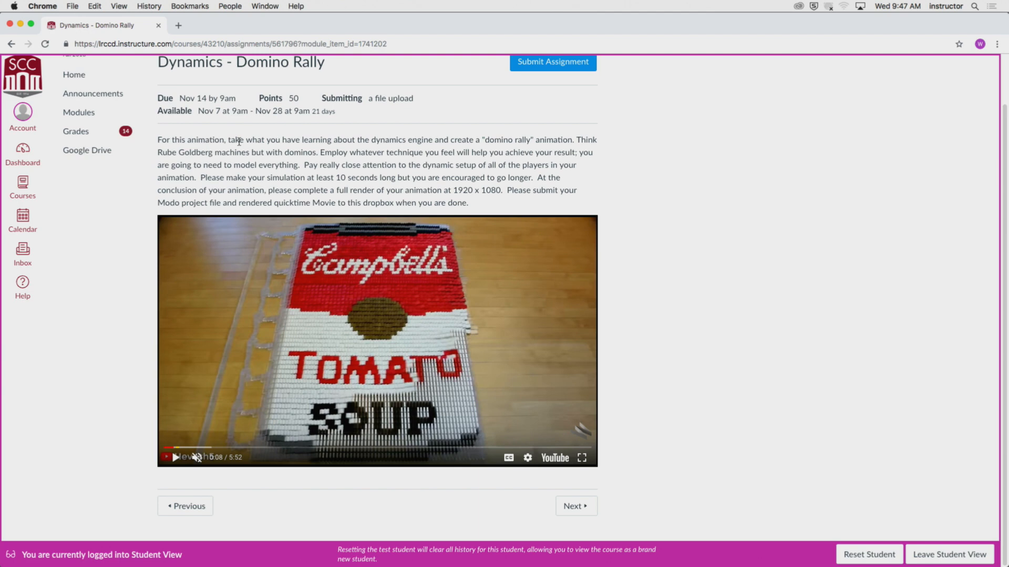
scroll(276, 155, "up", 2)
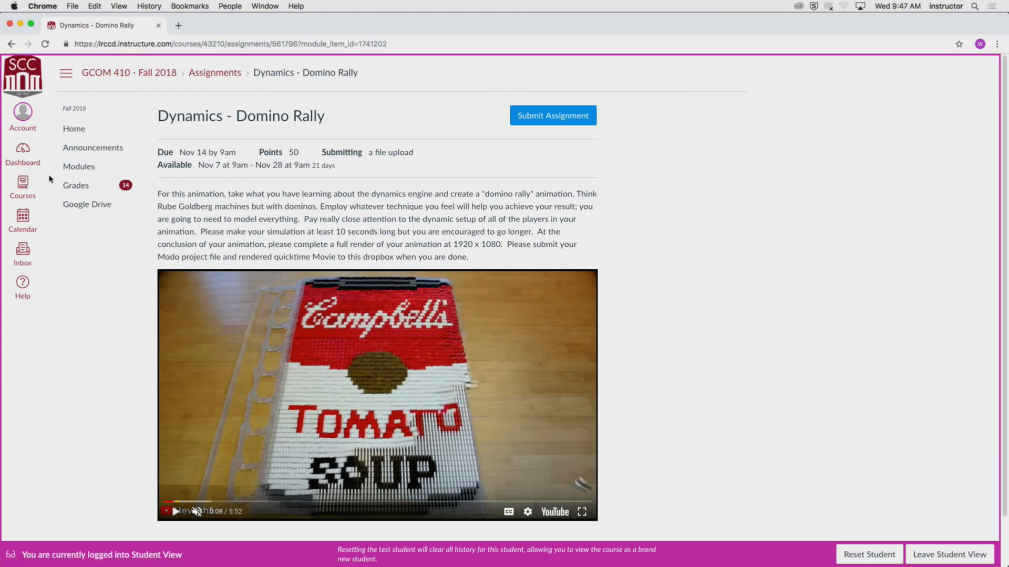
Step: Return to the course modules and open the City Center - Replicator Fun assignment under Week 11
left_click(79, 167)
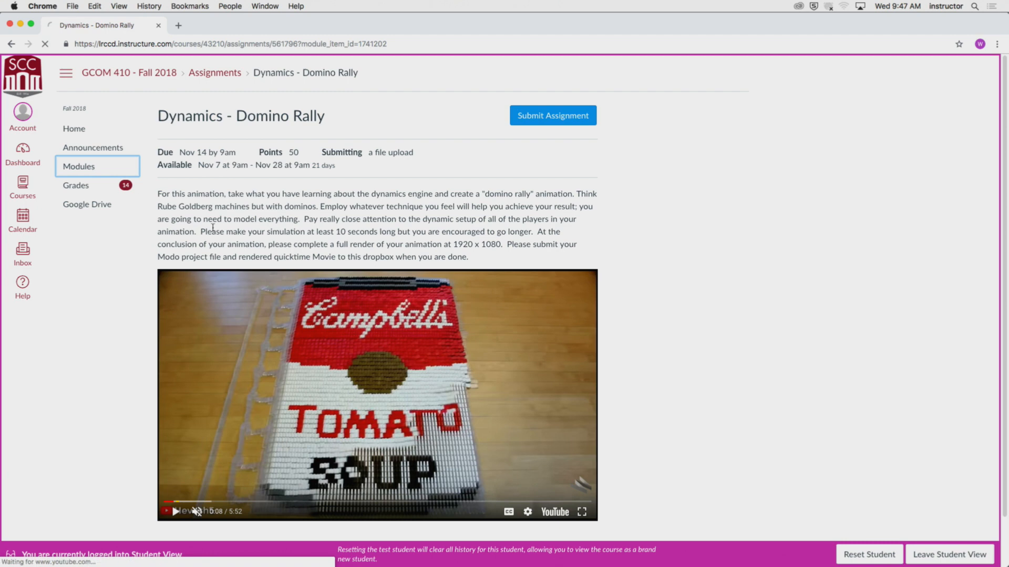
scroll(315, 367, "down", 8)
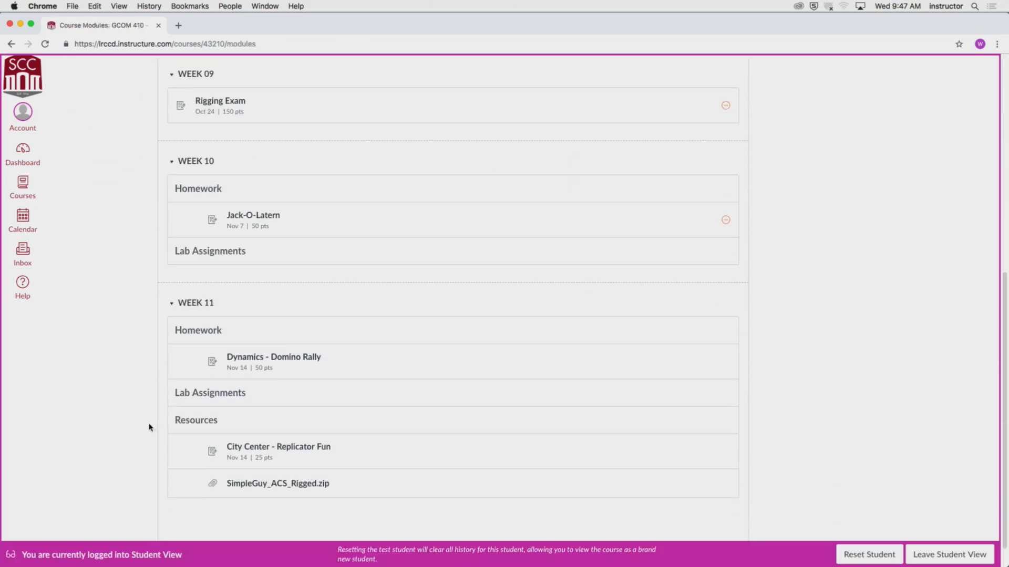
scroll(136, 425, "down", 1)
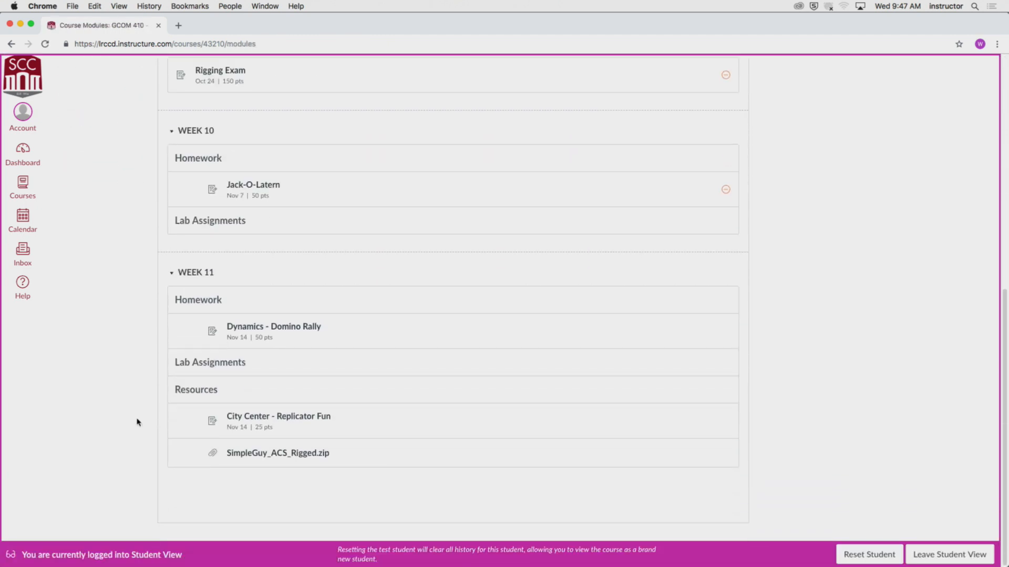
left_click(317, 418)
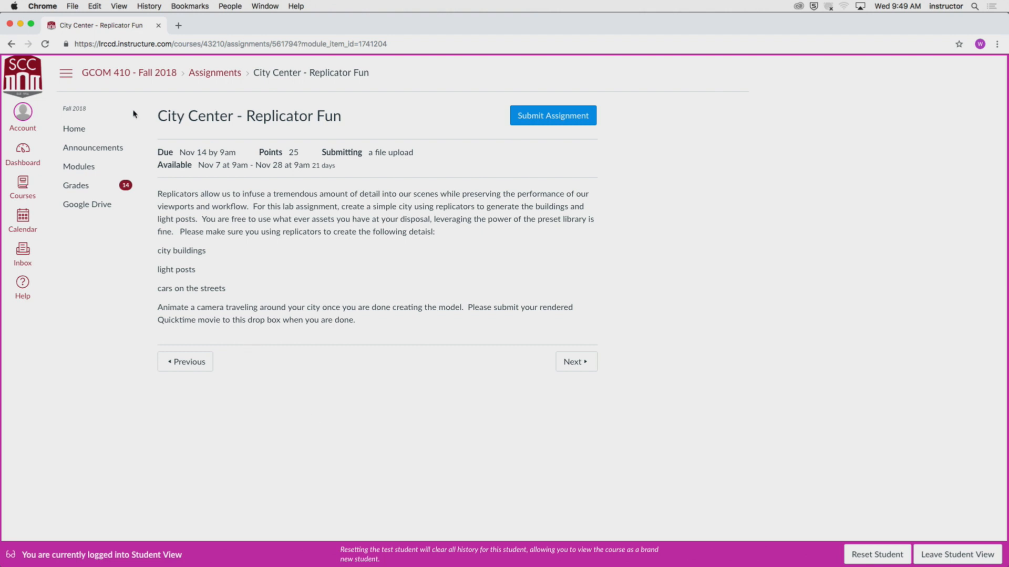
Step: Switch to Modo, collapse the teapot scene in the item list, and create a new empty scene
left_click(43, 6)
left_click(70, 87)
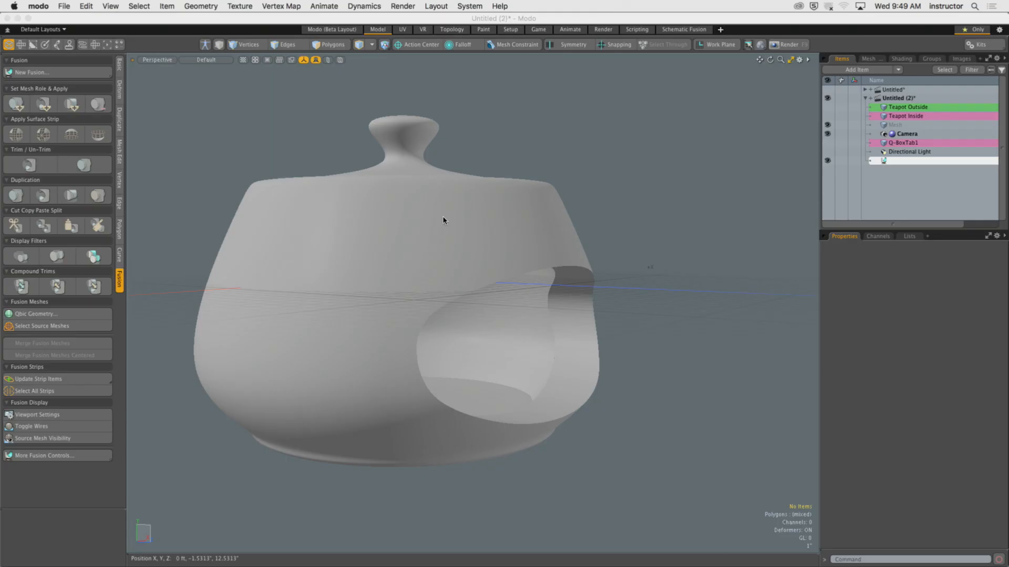
left_click(865, 98)
left_click(64, 6)
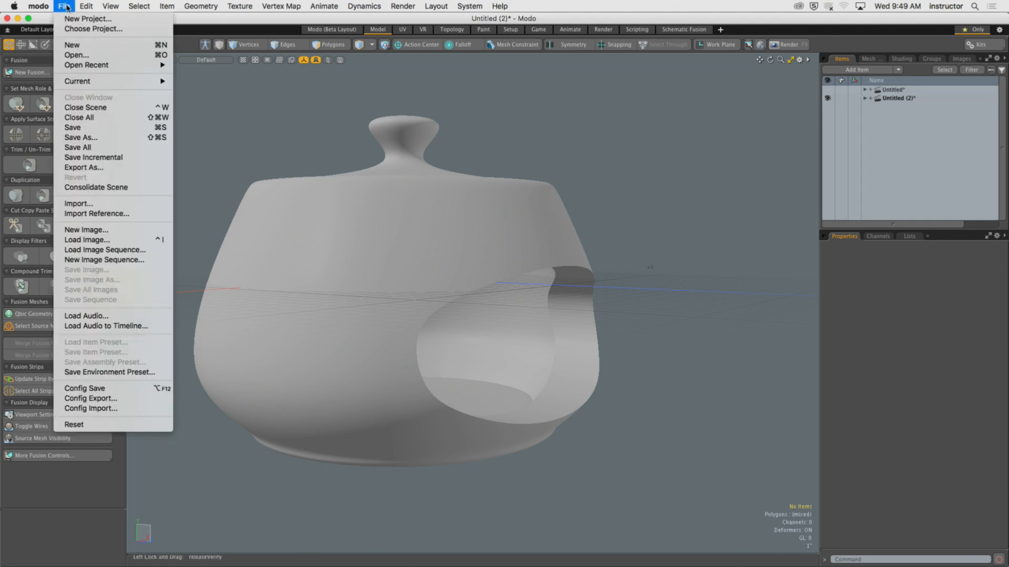
left_click(74, 45)
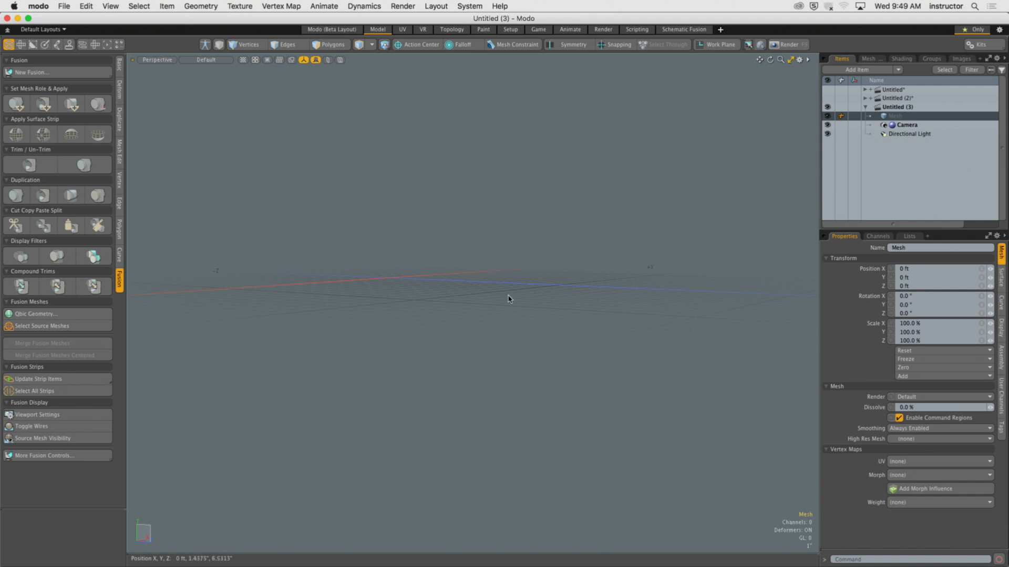
Step: Add the Chicken Cartoon 01 mesh from the Animals presets to the scene and frame it in the view
left_click_drag(602, 357, 536, 340, "alt")
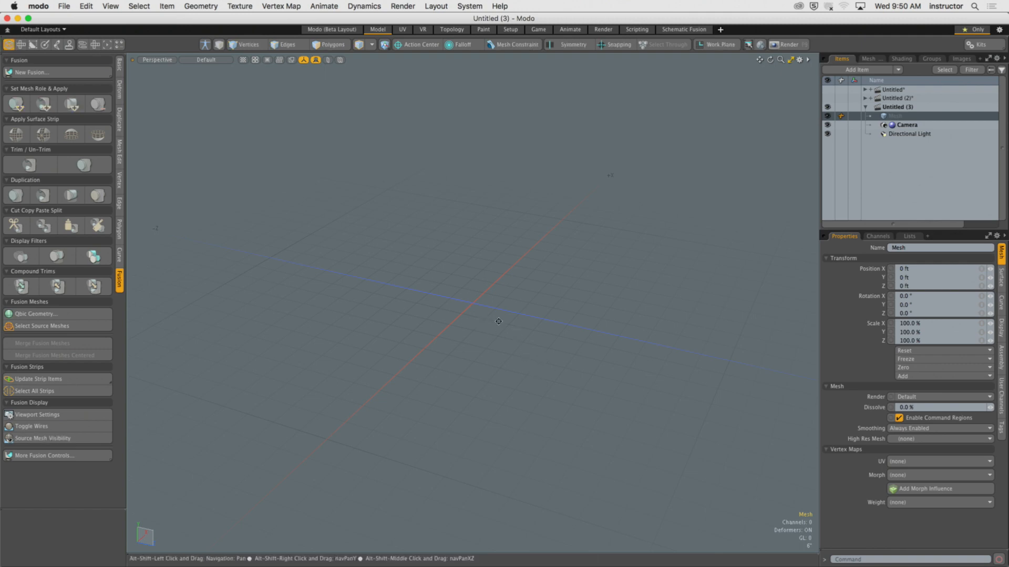
left_click_drag(485, 321, 510, 322, "alt+shift")
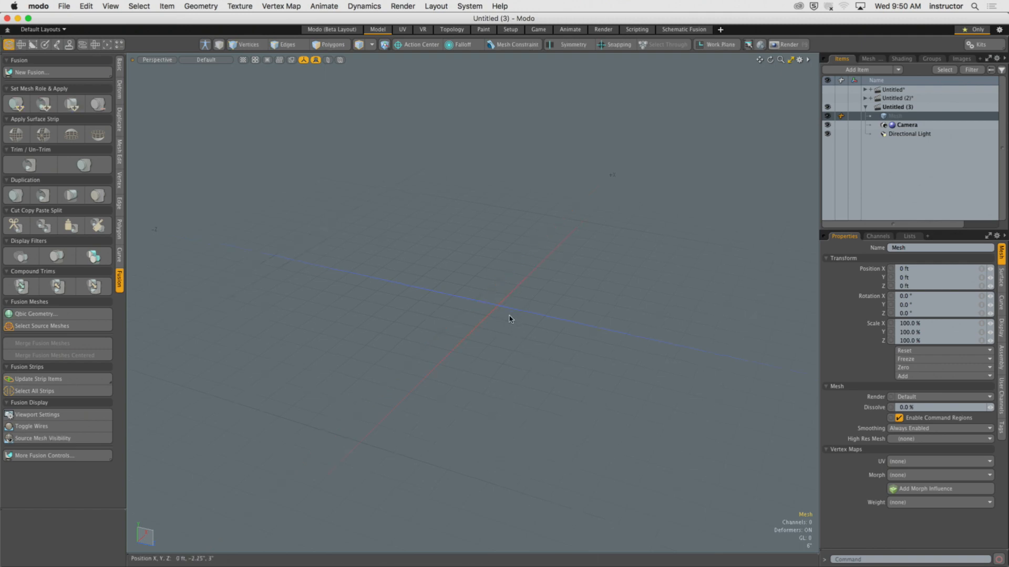
key("F6")
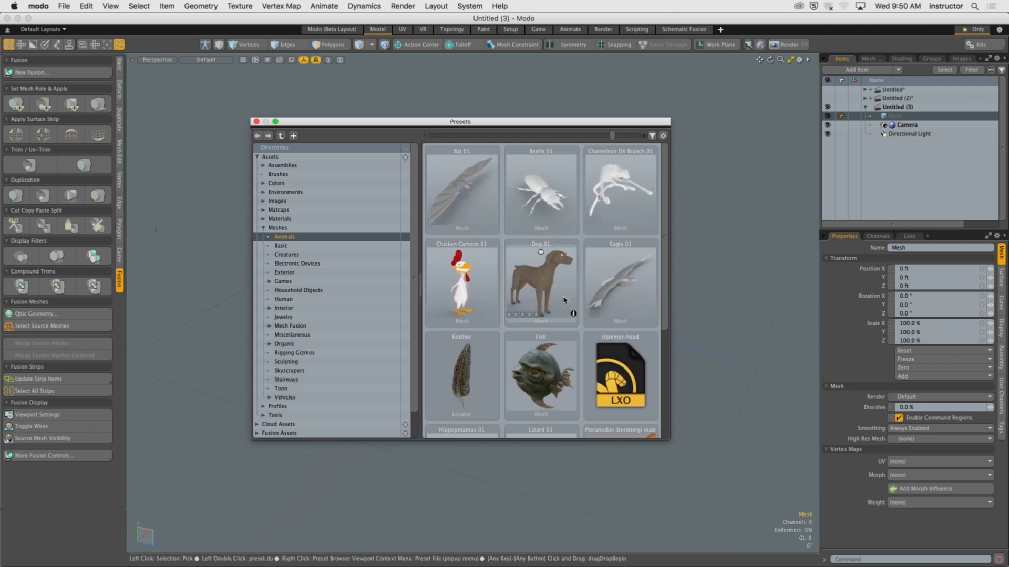
double_click(463, 282)
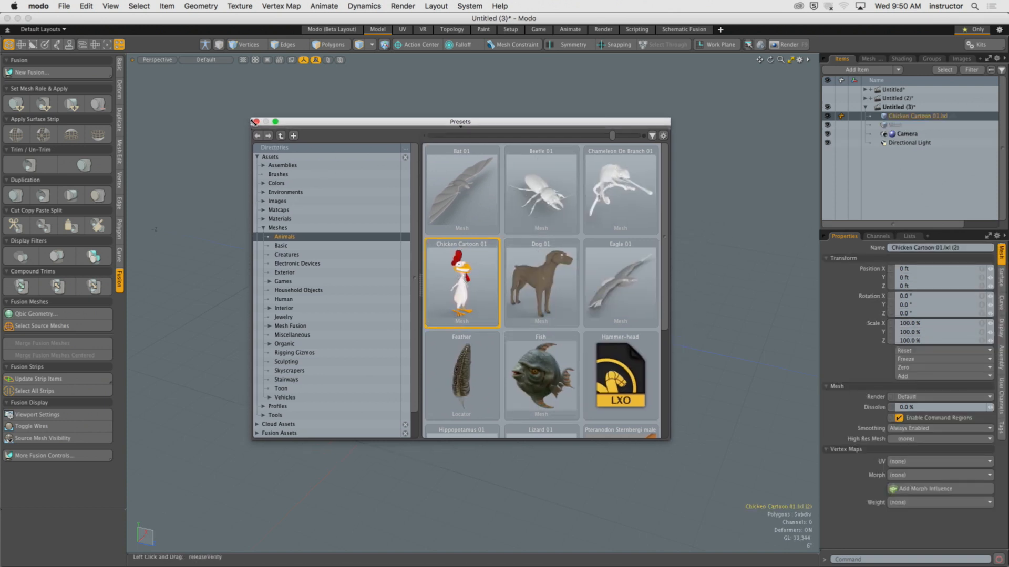
left_click(256, 121)
left_click_drag(470, 358, 541, 313, "ctrl+alt")
left_click(551, 322)
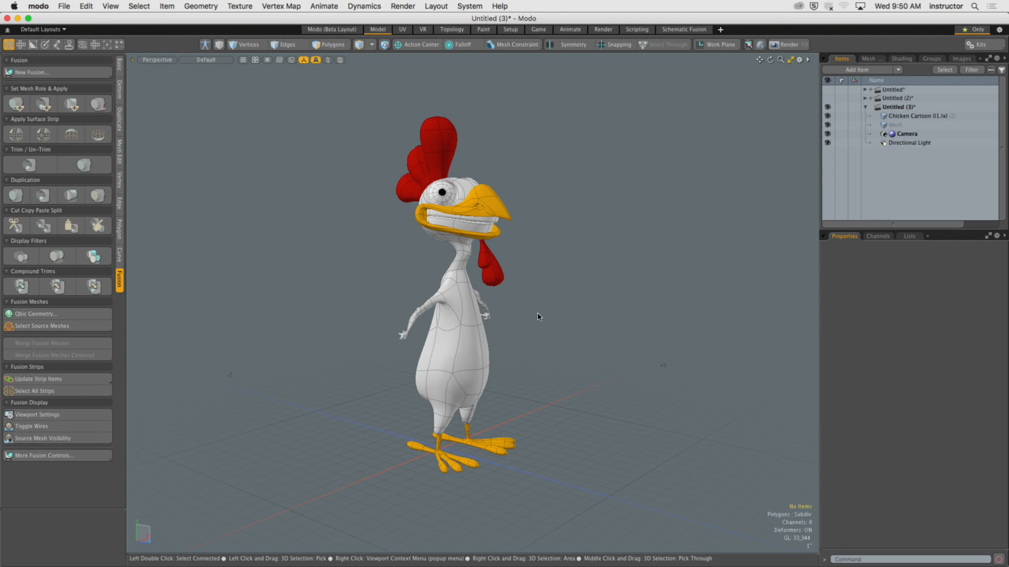
Step: Run the render preview, inspect the chicken from a three-quarter angle, and close the preview
key("F8")
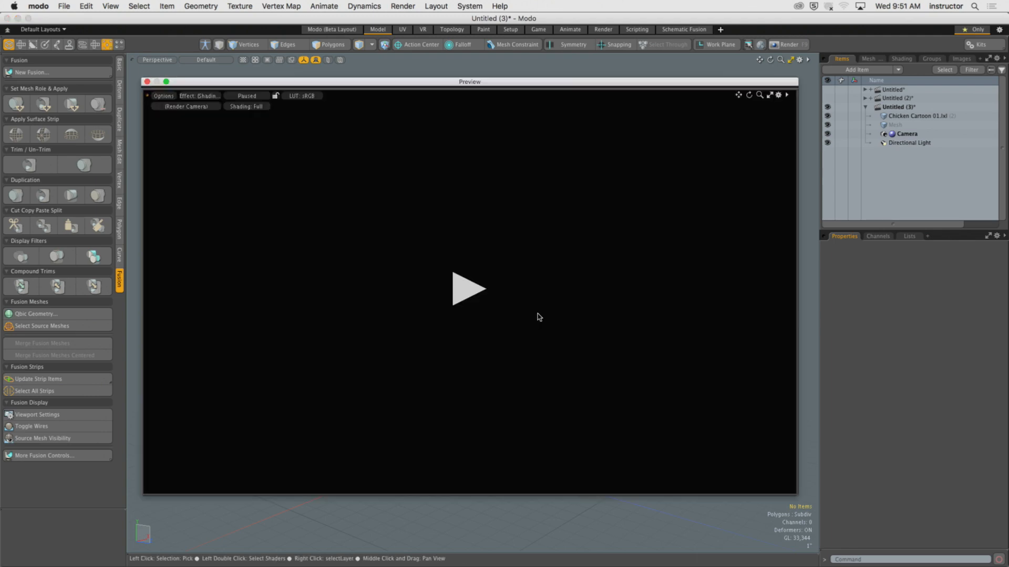
left_click(468, 288)
left_click_drag(466, 312, 626, 326, "alt+shift")
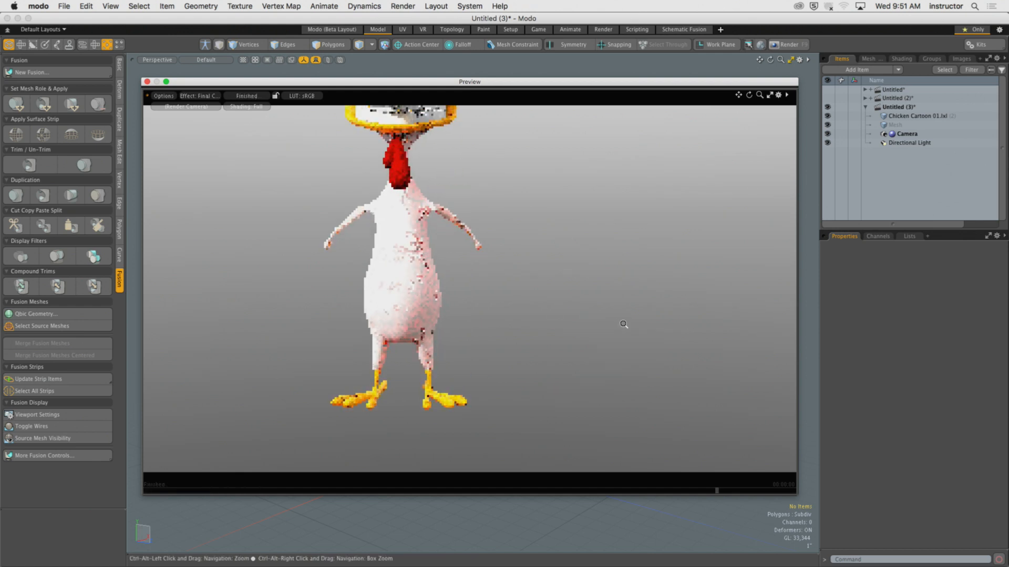
left_click_drag(394, 287, 402, 317, "alt")
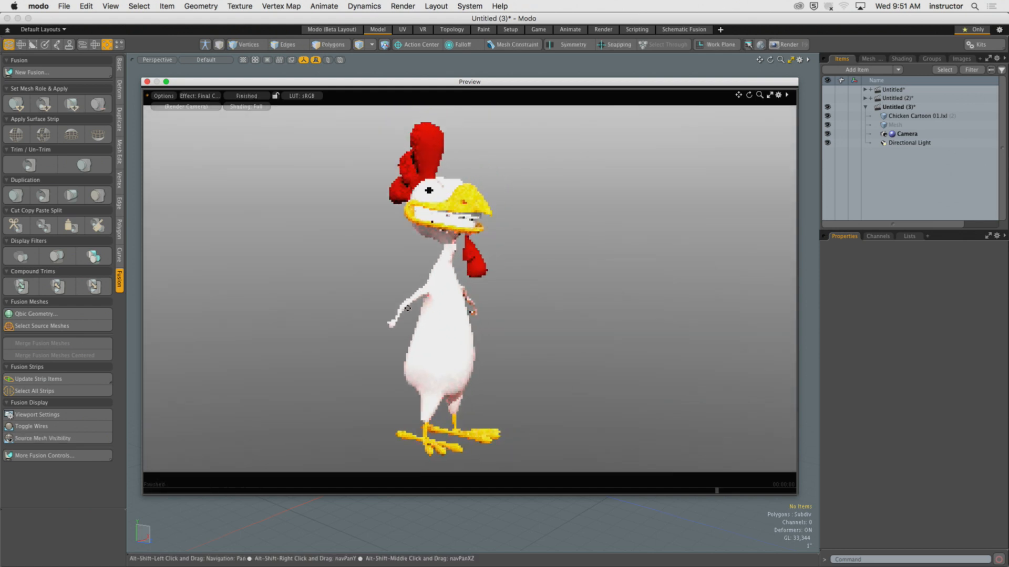
left_click(147, 82)
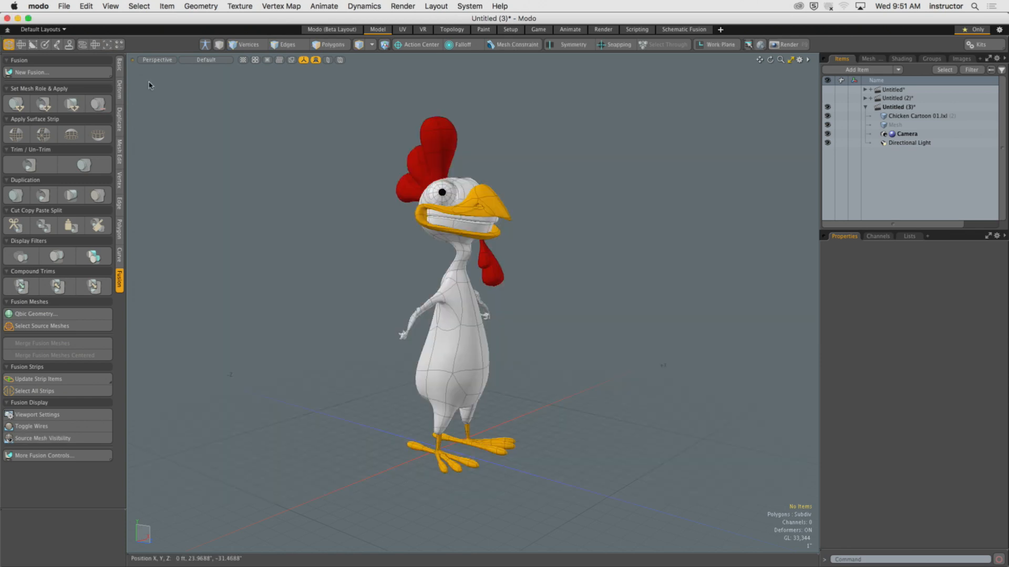
Step: Render the single chicken at full quality and review the render statistics
key("F9")
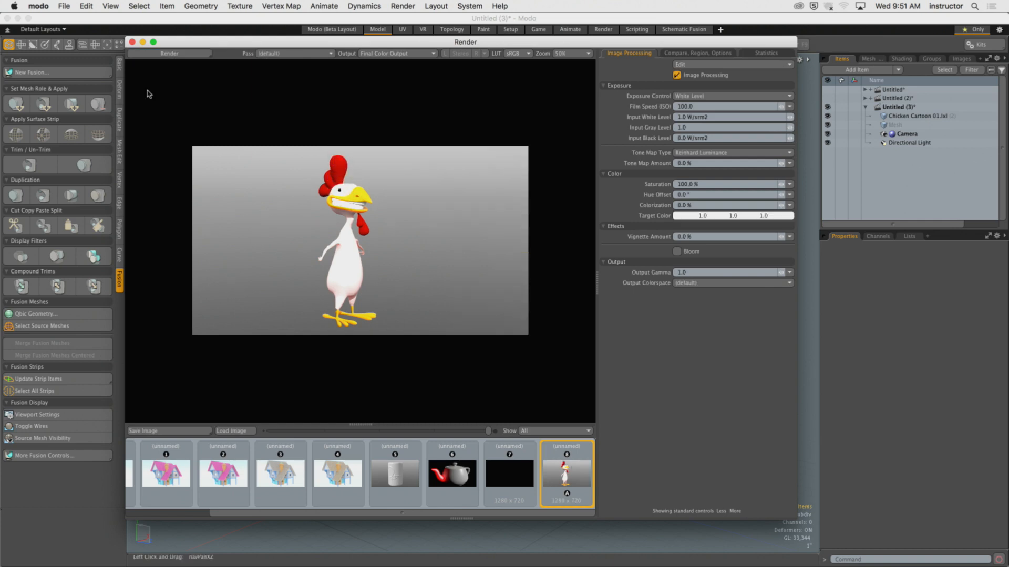
left_click(765, 53)
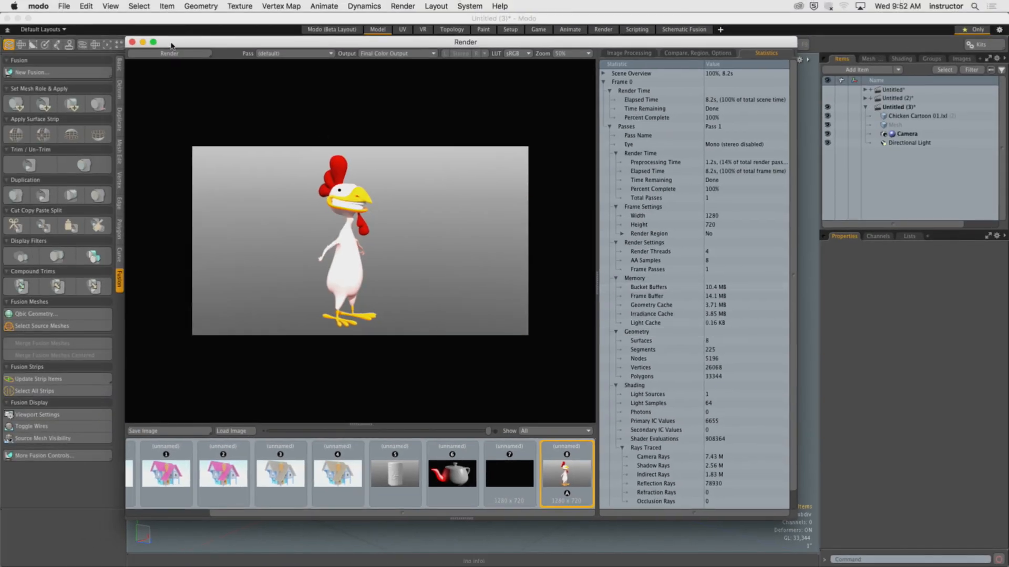
left_click(132, 42)
Step: Duplicate the chicken mesh and move the copy sideways so it stands beside the original
scroll(527, 307, "down", 3)
left_click_drag(526, 307, 592, 270, "alt")
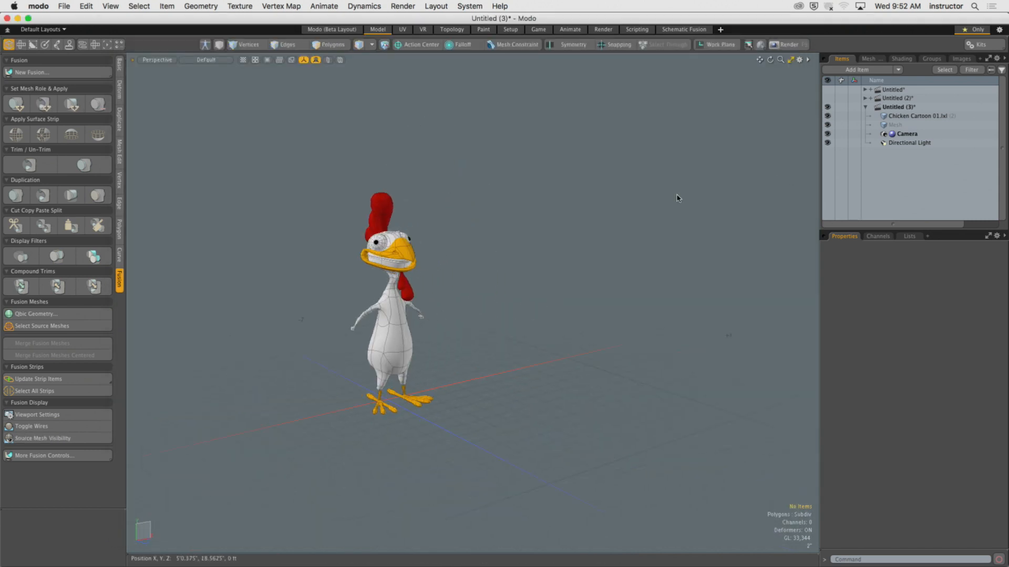
left_click(405, 347)
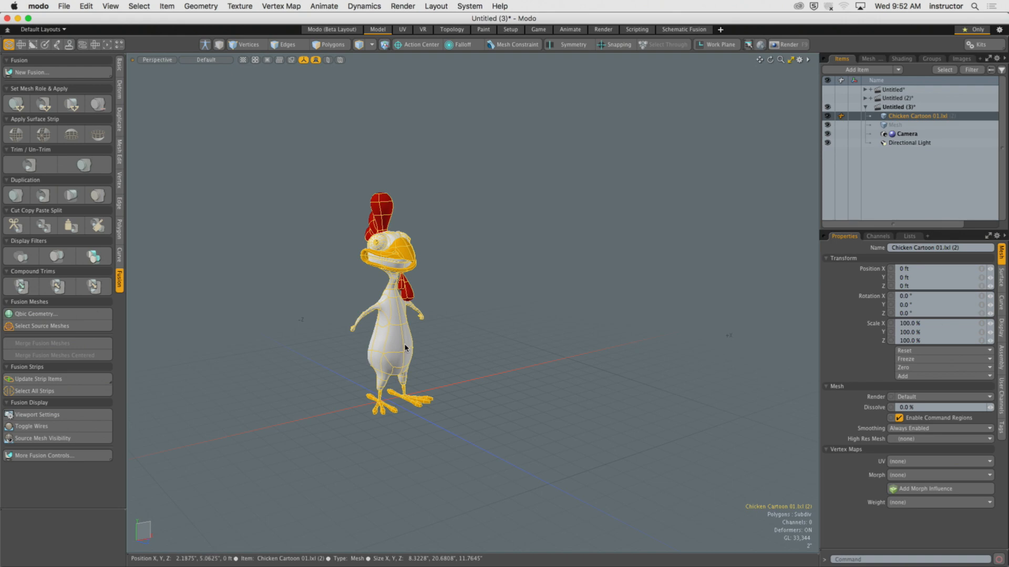
key("ctrl+d")
left_click_drag(445, 354, 452, 315, "alt")
key("w")
key("space")
left_click(522, 354)
scroll(480, 353, "up", 5)
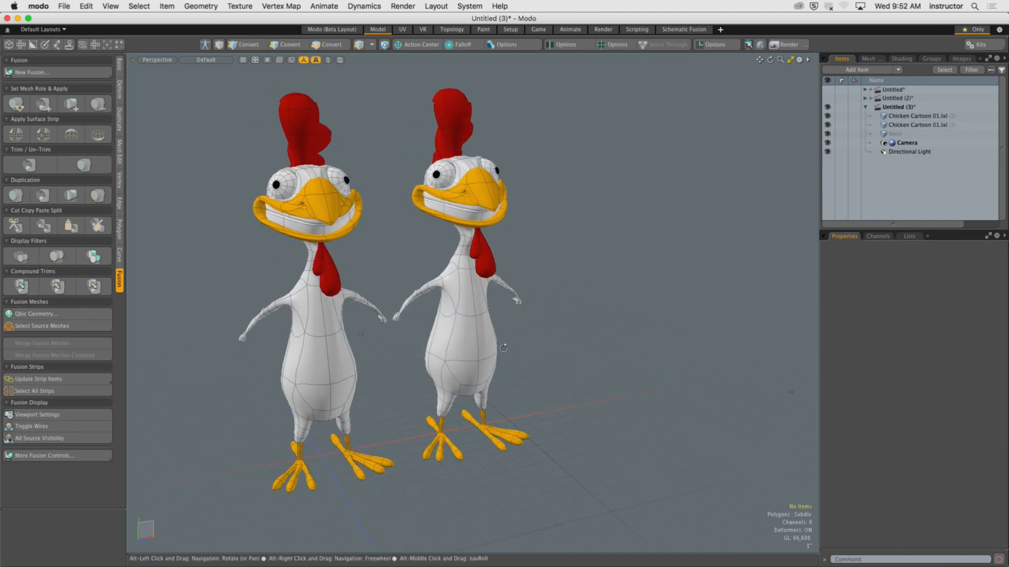
Step: Delete the duplicated chicken and select the original mesh
left_click(993, 125)
key("Delete")
left_click(935, 115)
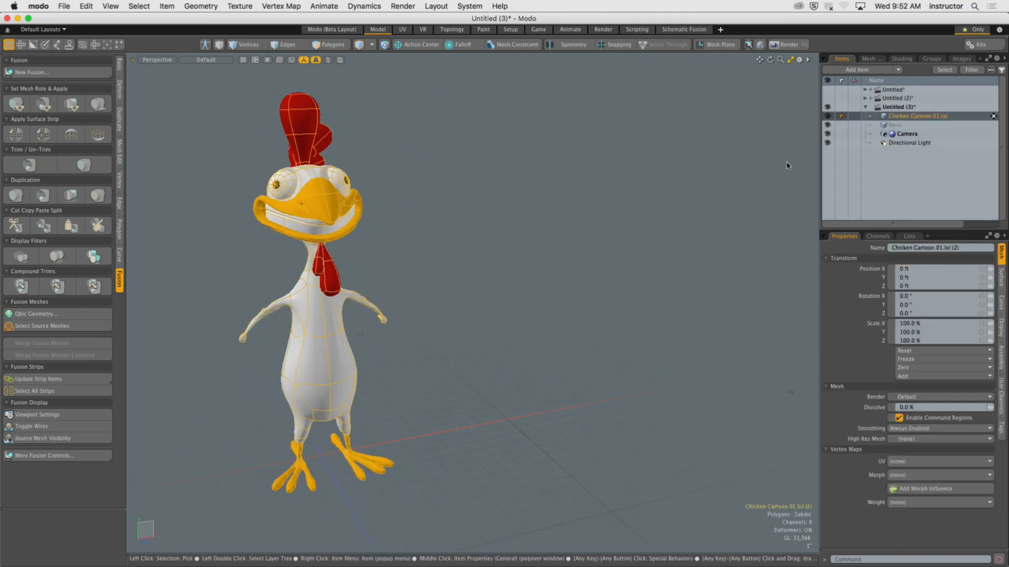
Step: Clone the chicken four times in a row along the X axis with an offset of about 8.5 inches
left_click(120, 120)
left_click(47, 189)
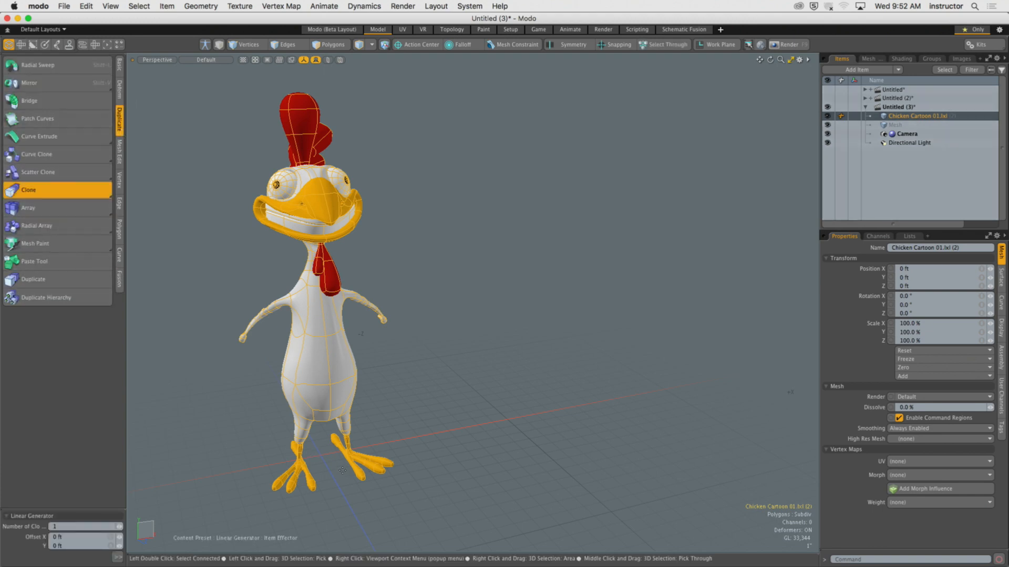
left_click(320, 452)
left_click_drag(321, 452, 456, 430)
left_click(120, 527)
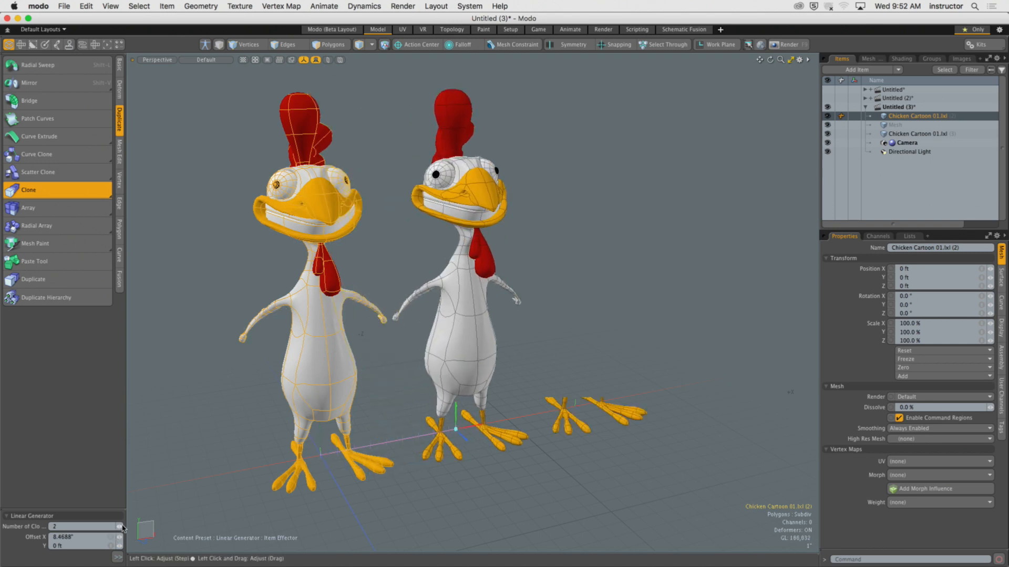
left_click(122, 526)
left_click(121, 526)
left_click_drag(488, 378, 420, 379, "ctrl+alt")
left_click_drag(421, 380, 463, 384, "alt")
key("q")
Step: Clear the selection and render the row of five chickens to check the render statistics
left_click(586, 439)
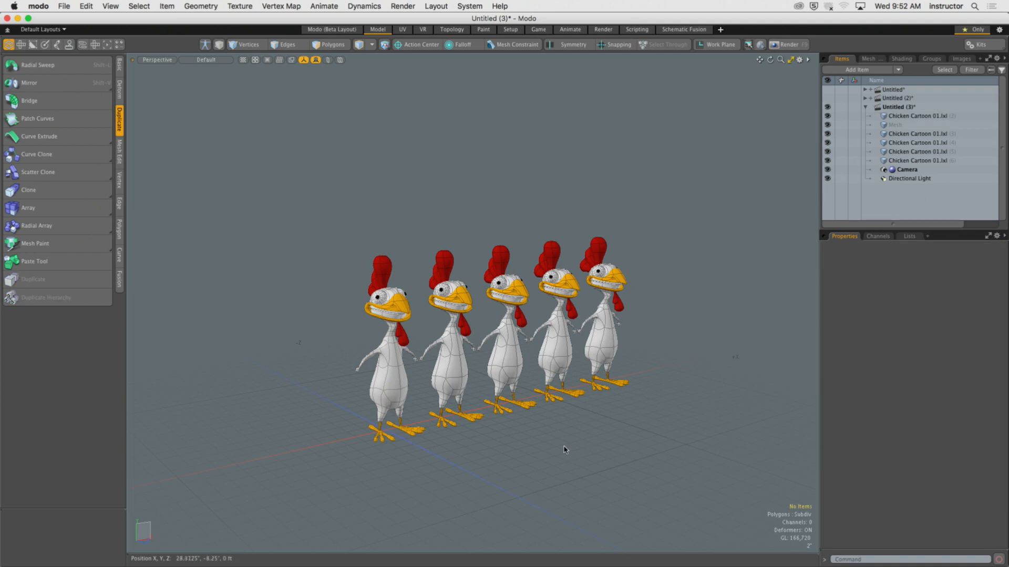
key("F9")
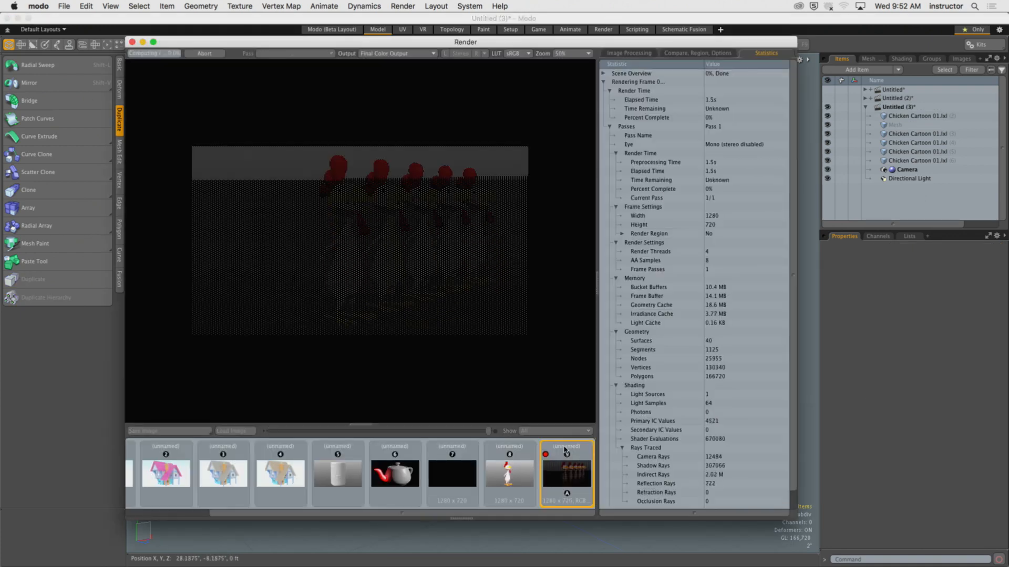
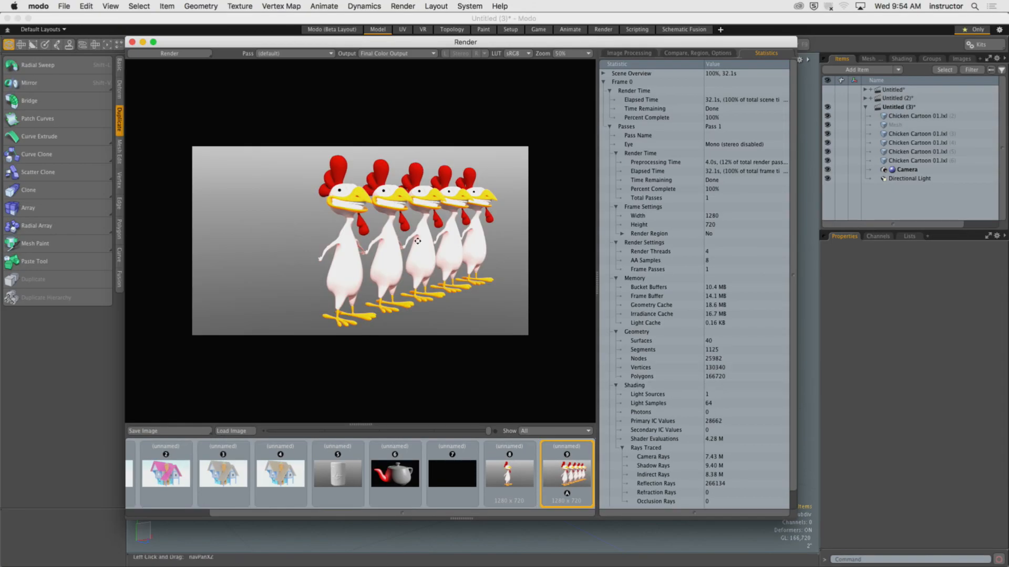
left_click(132, 42)
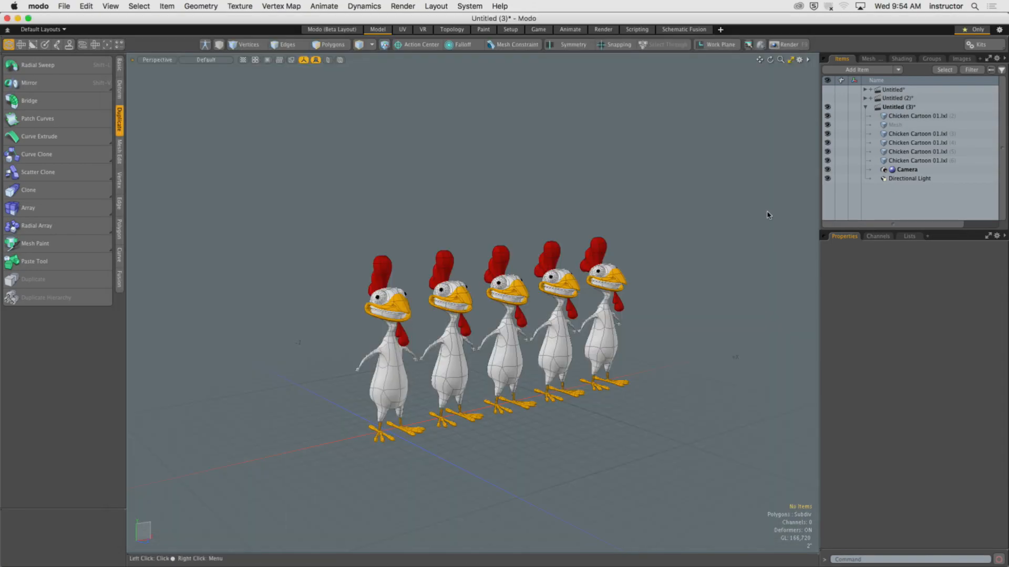
Step: Delete the four cloned chicken meshes, keeping only the original chicken in the scene
left_click(949, 134)
left_click(949, 160, "shift")
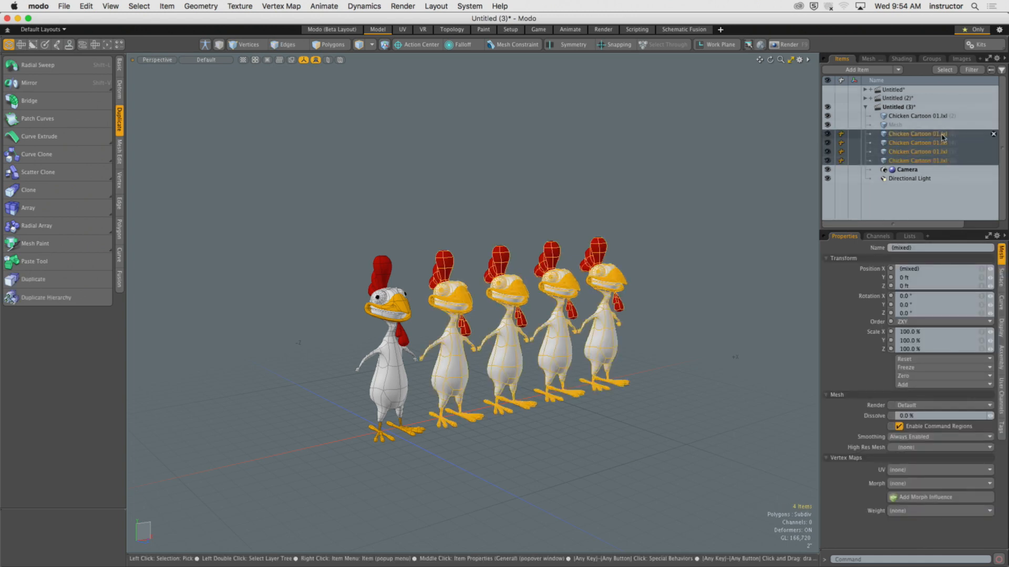
right_click(944, 147)
mouse_move(954, 280)
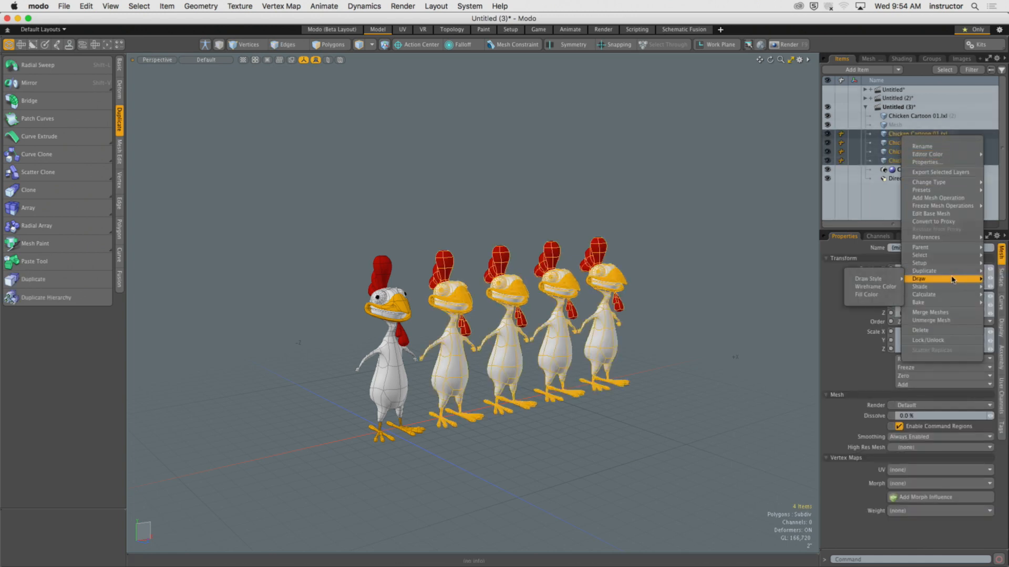
left_click(929, 330)
left_click(814, 190)
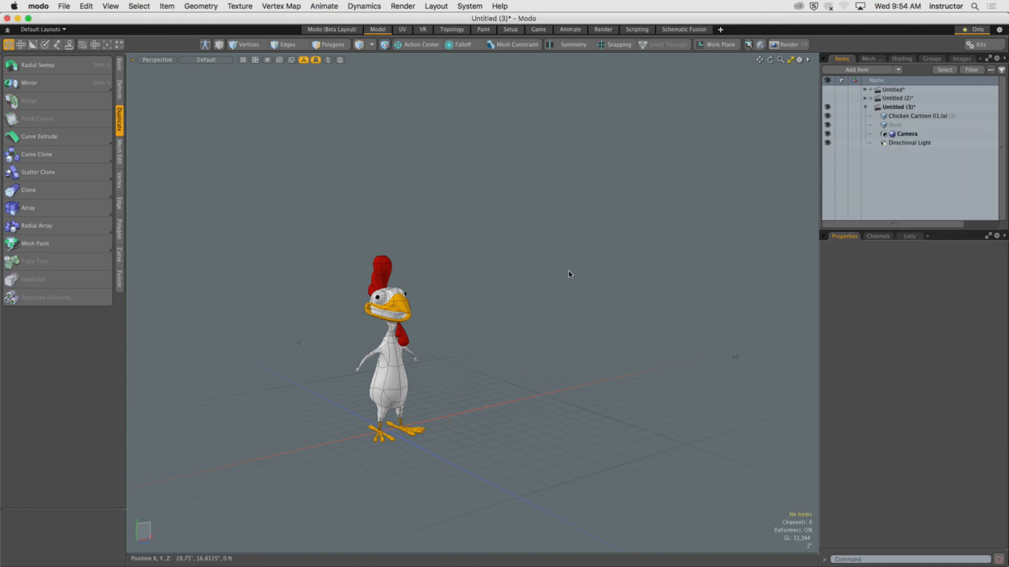
Step: Create four instance clones of the chicken in a row along the X axis with an offset of about 8.16 inches
scroll(429, 311, "up", 3)
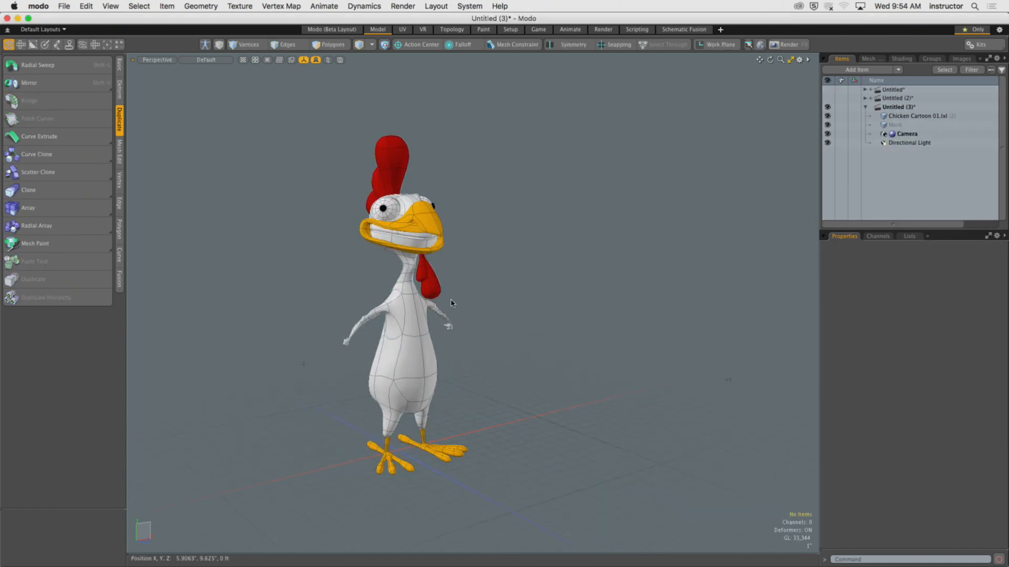
left_click(453, 304)
key("ctrl")
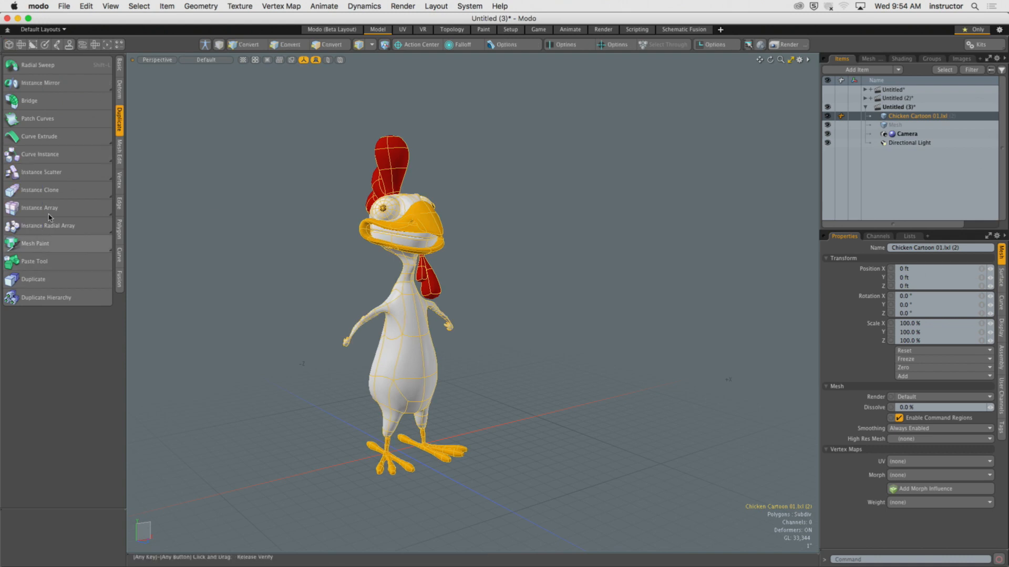
left_click(32, 190, "ctrl")
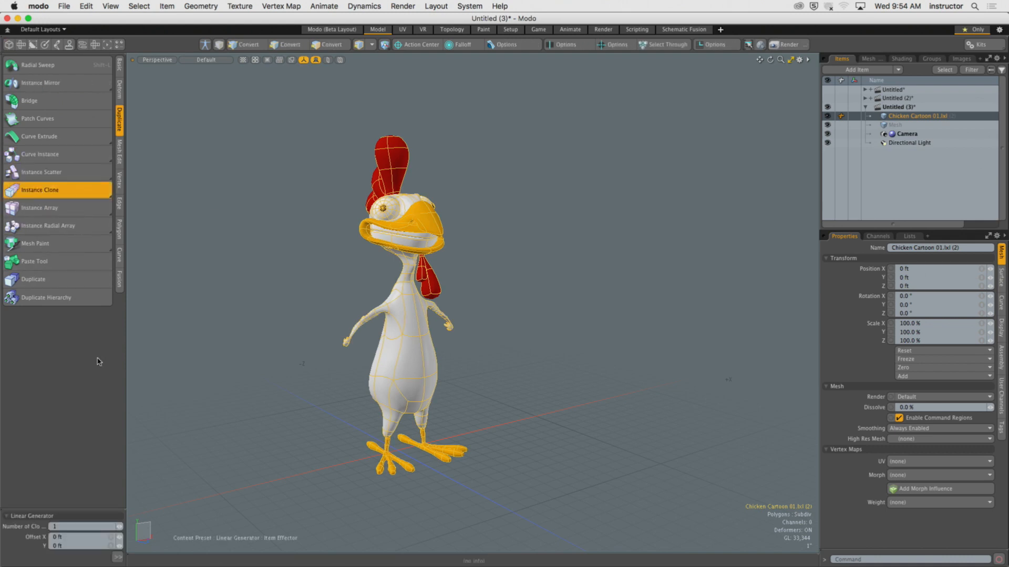
left_click_drag(428, 442, 527, 418)
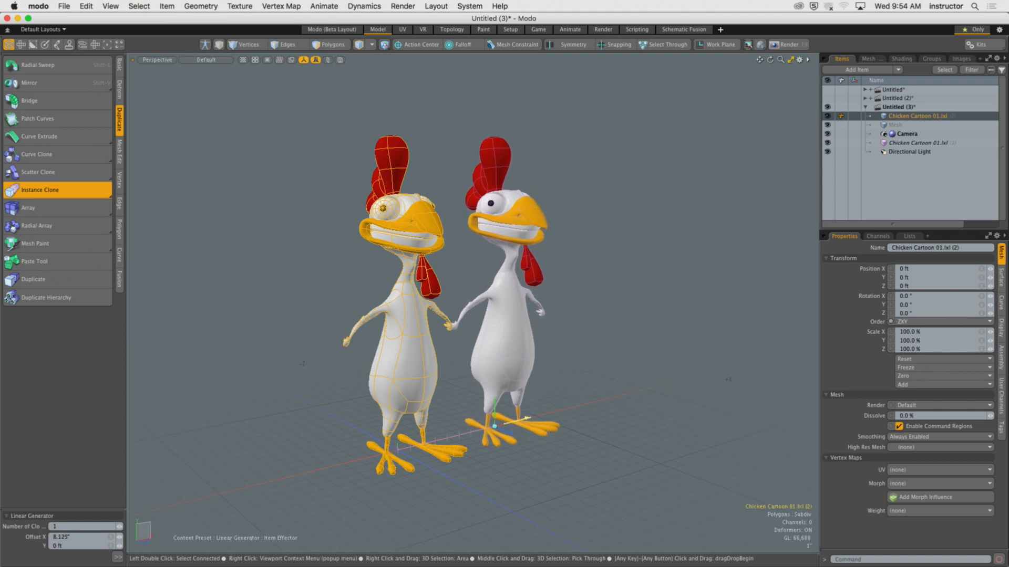
left_click(120, 526)
left_click(120, 527)
left_click(120, 526)
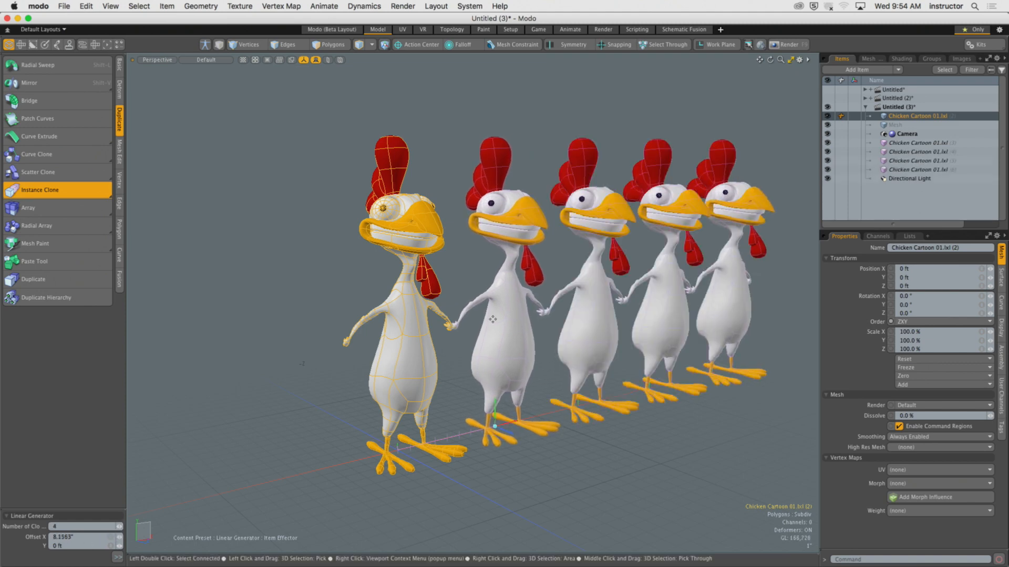
key("space")
Step: Clear the selection, render the row of instanced chickens, and move the render window aside to uncover the model
left_click(592, 120)
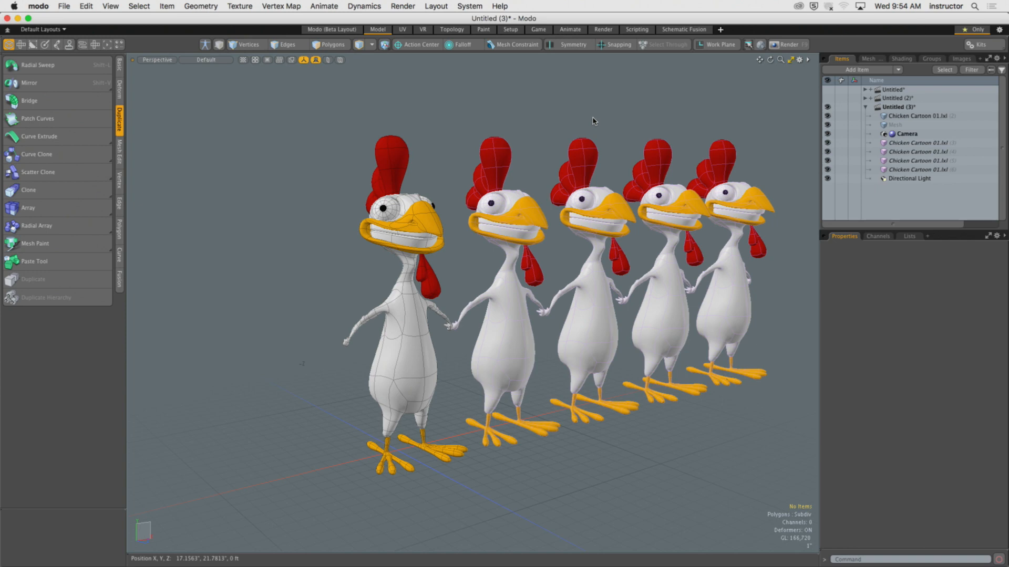
key("F9")
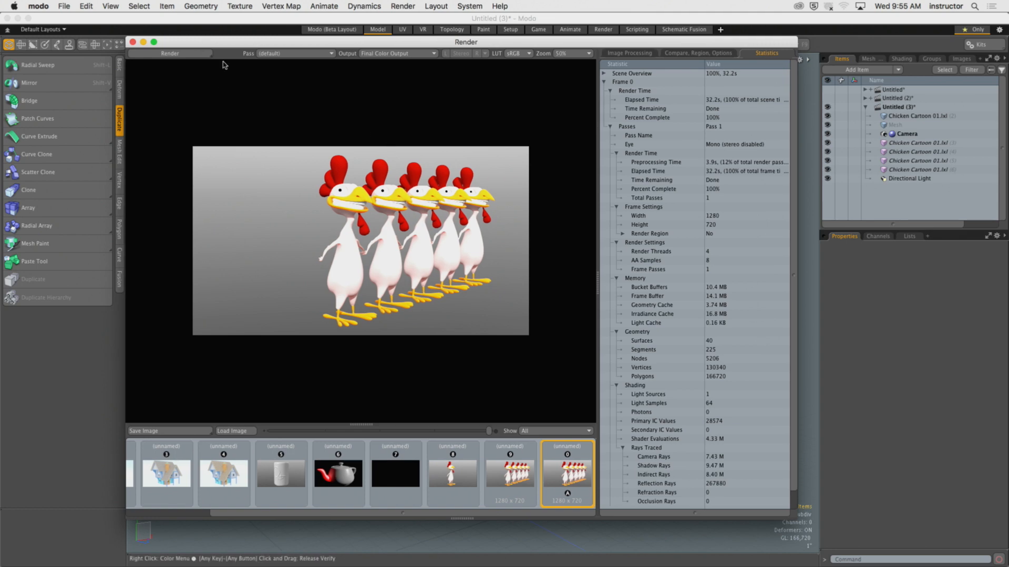
left_click_drag(199, 43, 668, 377)
Step: Select the original chicken mesh and examine the instance variants of the duplication tools
left_click(936, 116)
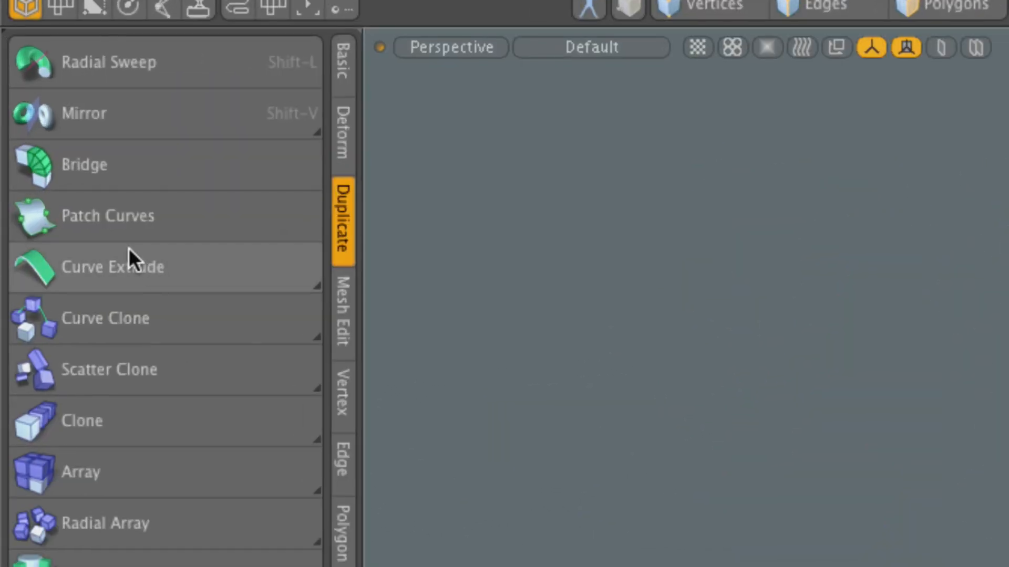
key("ctrl")
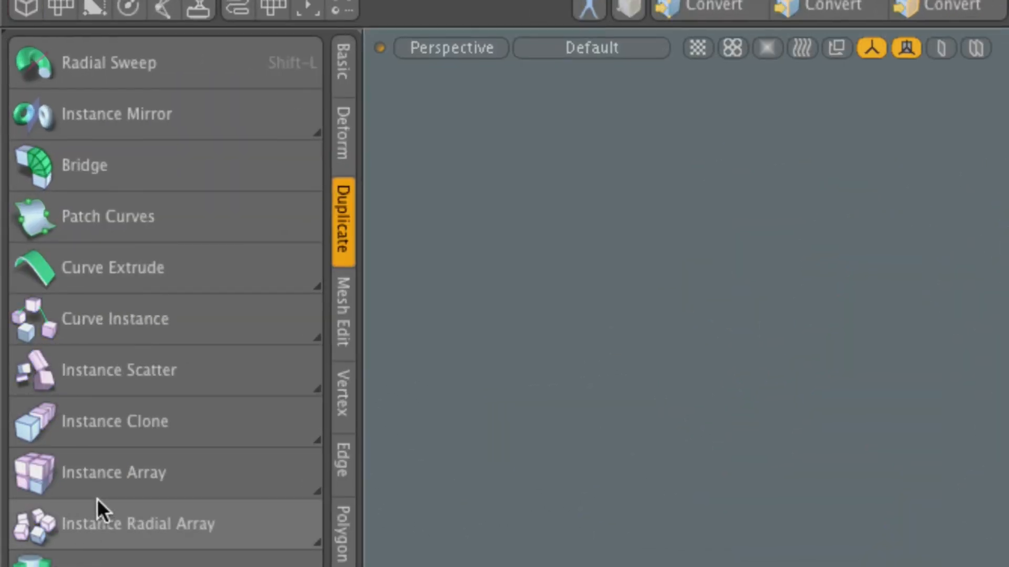
key("alt")
key("alt")
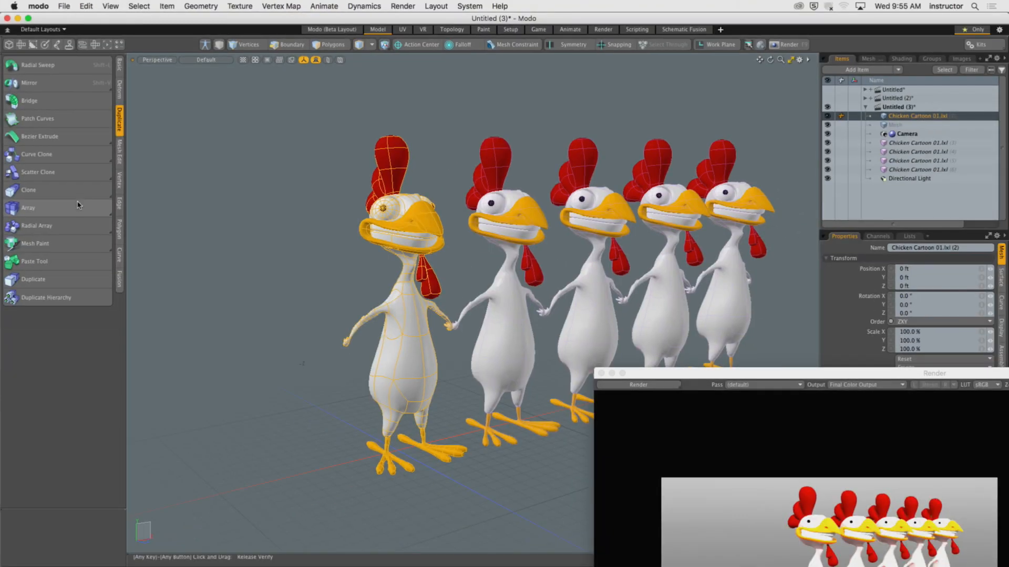
Step: Bevel the front polygons of the original chicken's beak outward and check the shape across the instances
left_click_drag(375, 274, 505, 294, "alt")
left_click(354, 285)
key("3")
left_click_drag(505, 294, 439, 275, "alt")
key("b")
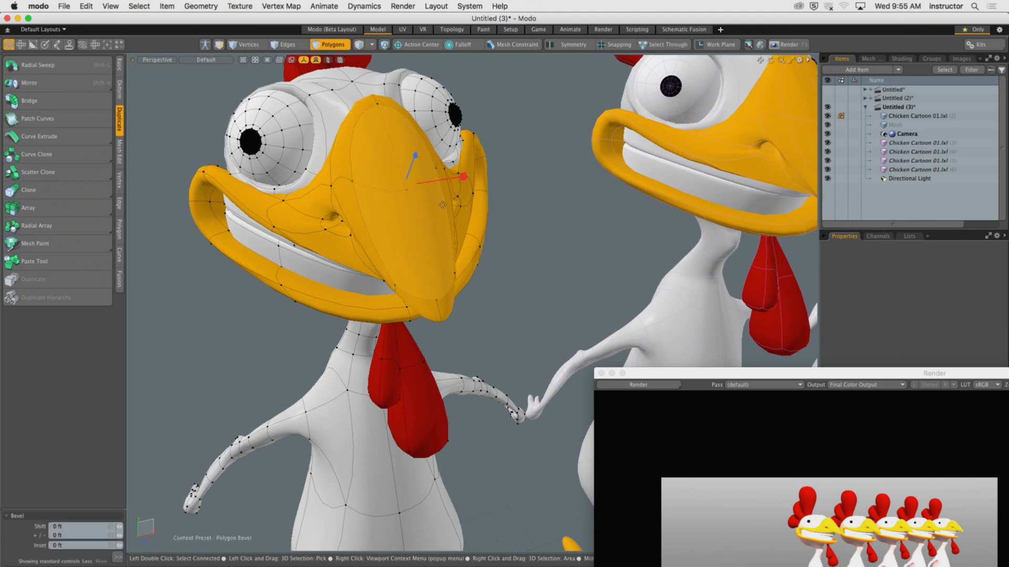
left_click_drag(465, 182, 447, 115)
left_click_drag(505, 160, 563, 255, "ctrl+alt")
key("q")
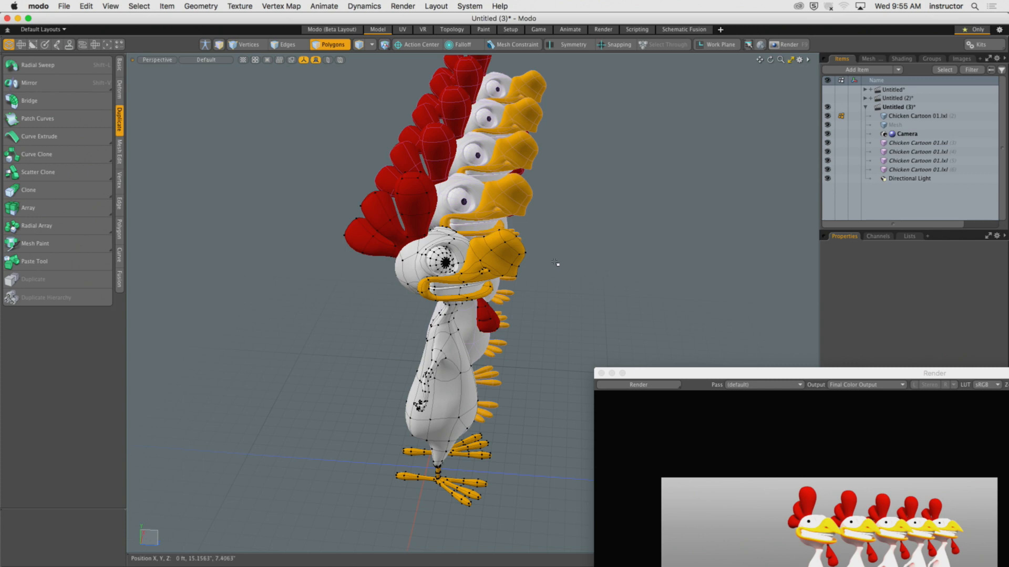
left_click_drag(590, 266, 465, 264, "alt")
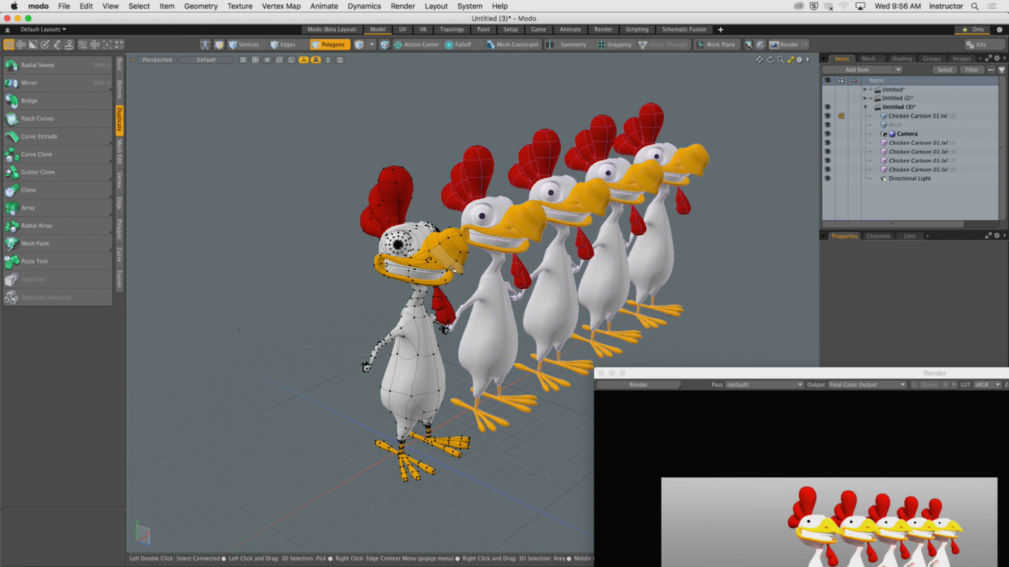
Step: Review the instanced row's render statistics and close the render window
left_click_drag(774, 375, 366, 48)
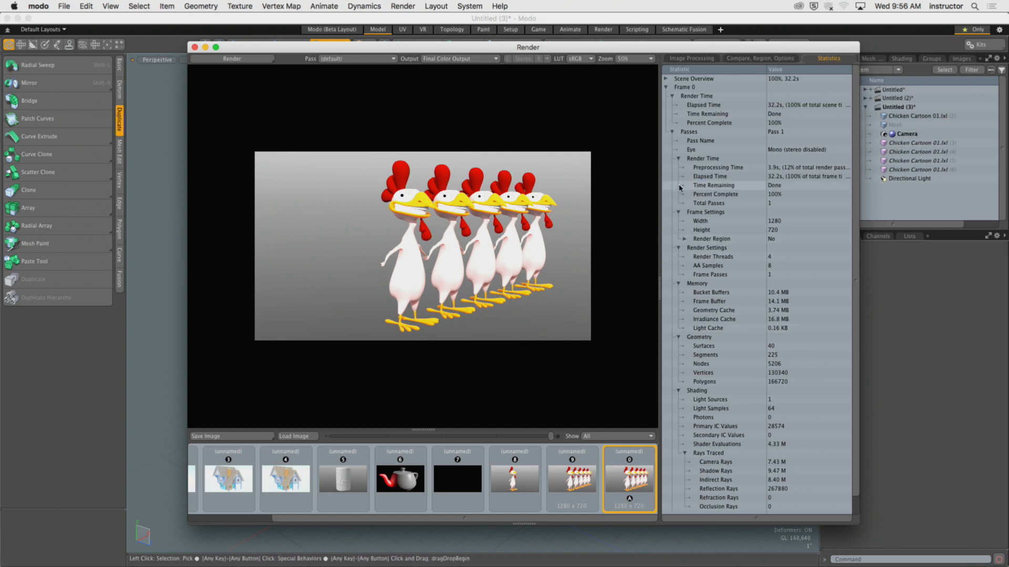
mouse_move(453, 49)
left_mouse_down()
mouse_move(473, 62)
mouse_move(456, 61)
left_mouse_up()
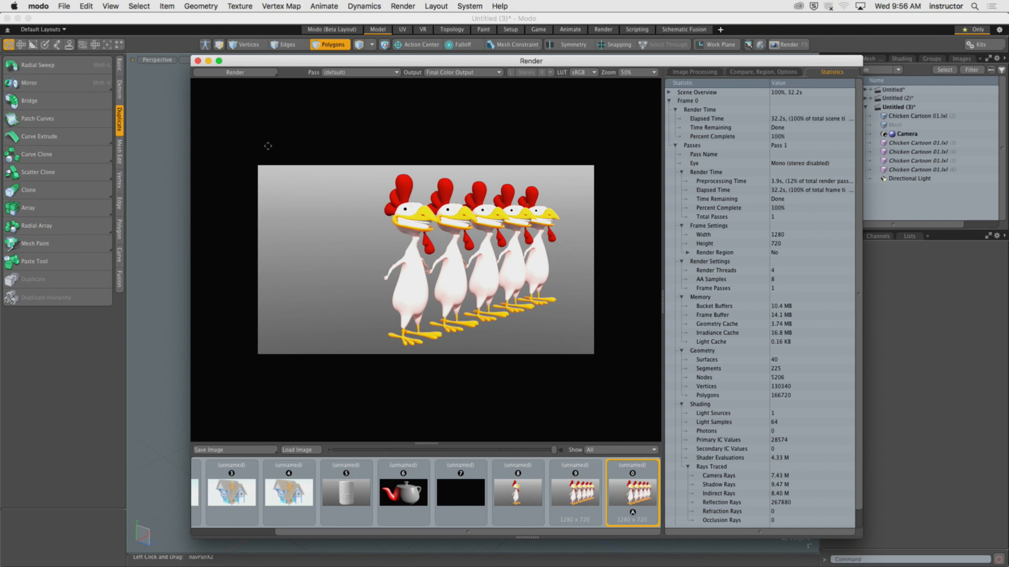
left_click(197, 61)
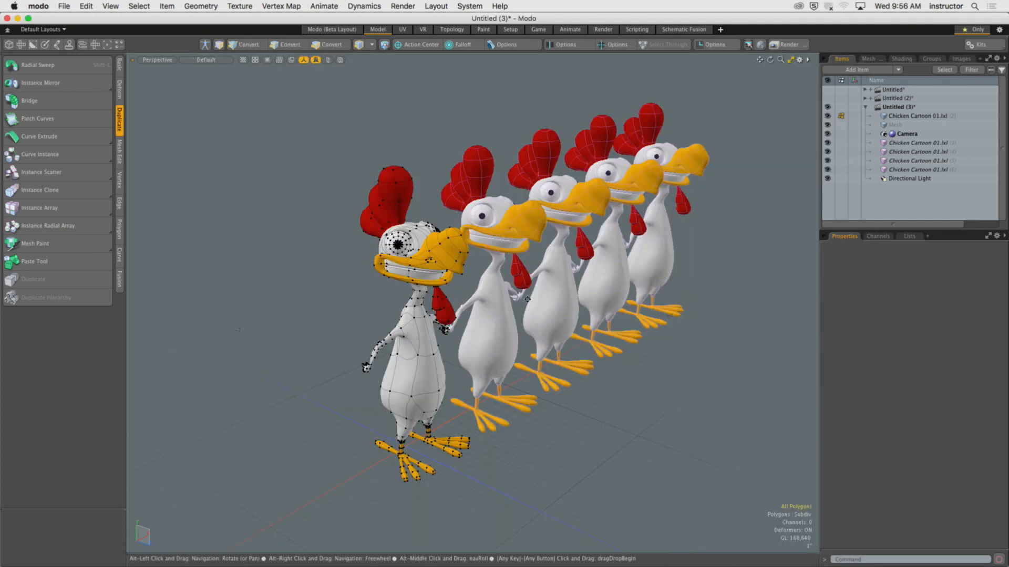
Step: Delete the four chicken instances and the empty mesh item, keeping only the original chicken
left_click_drag(471, 283, 513, 300, "alt")
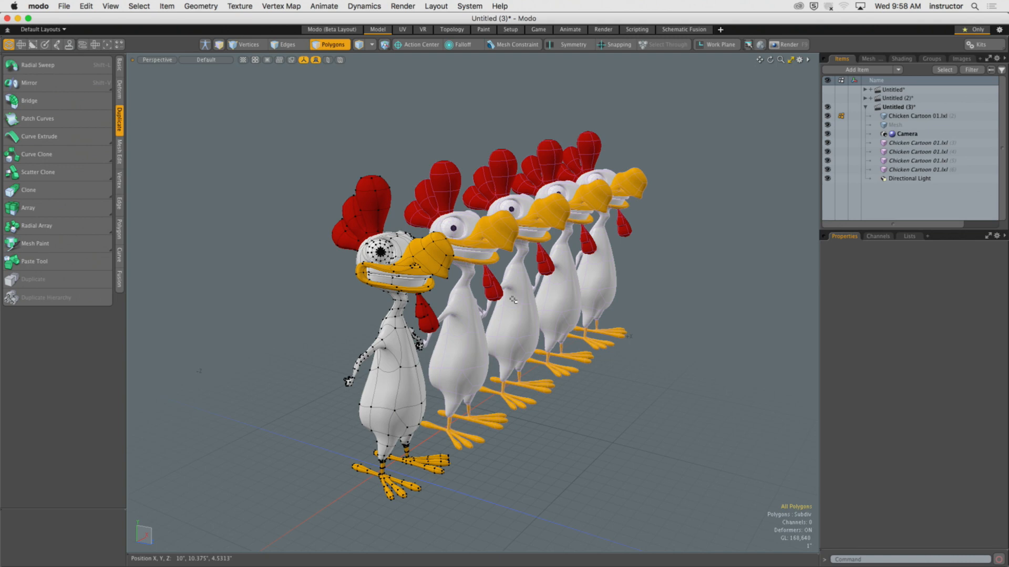
left_click_drag(514, 300, 385, 268, "alt")
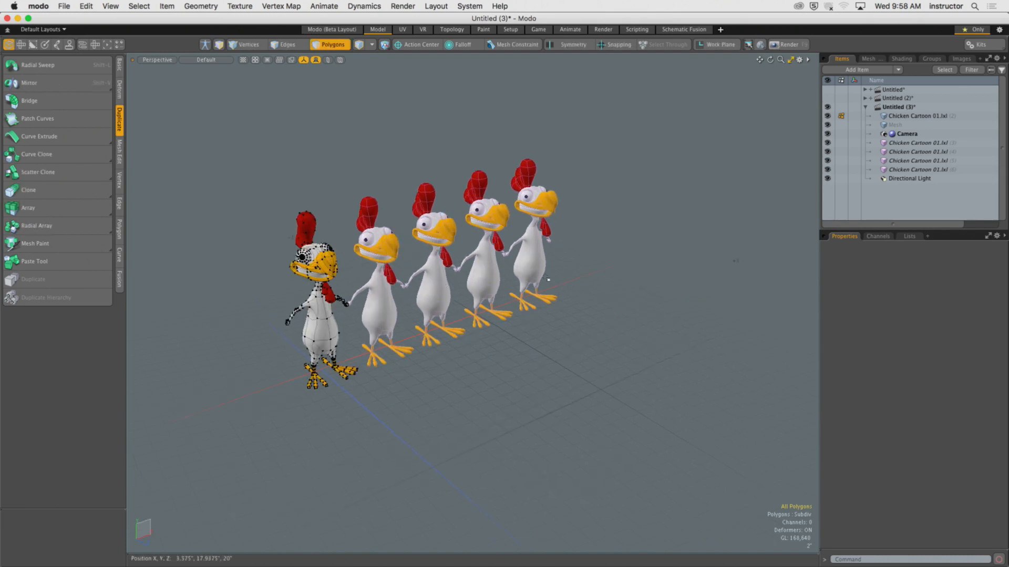
left_click(955, 144)
left_click(953, 169, "shift")
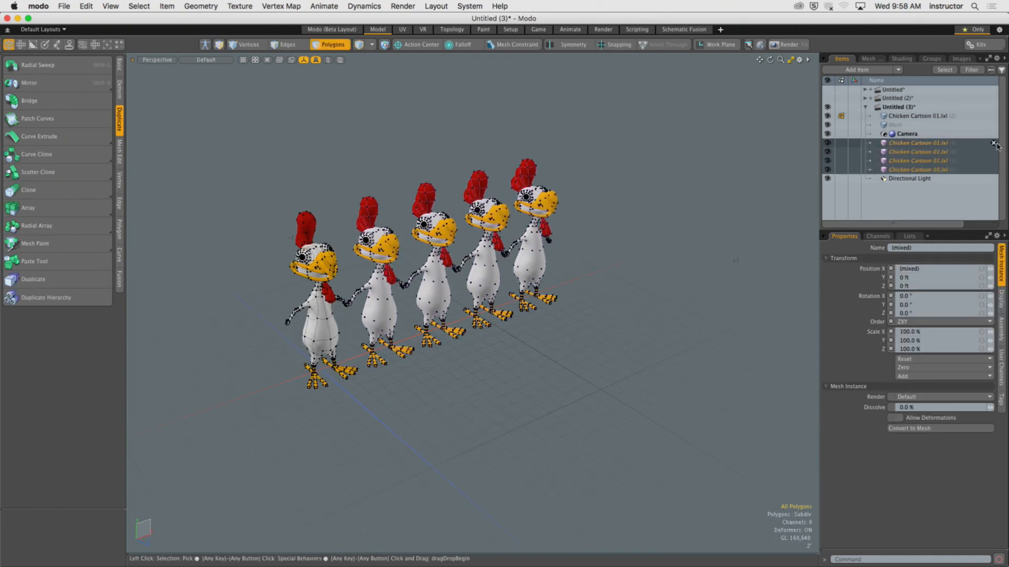
left_click(993, 143)
left_click(994, 143)
left_click(993, 143)
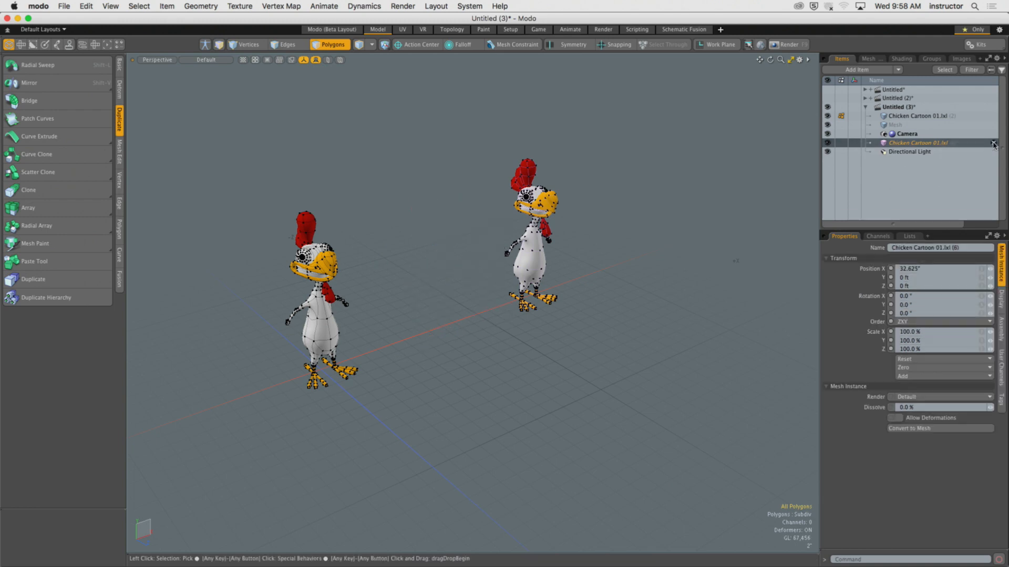
left_click(994, 143)
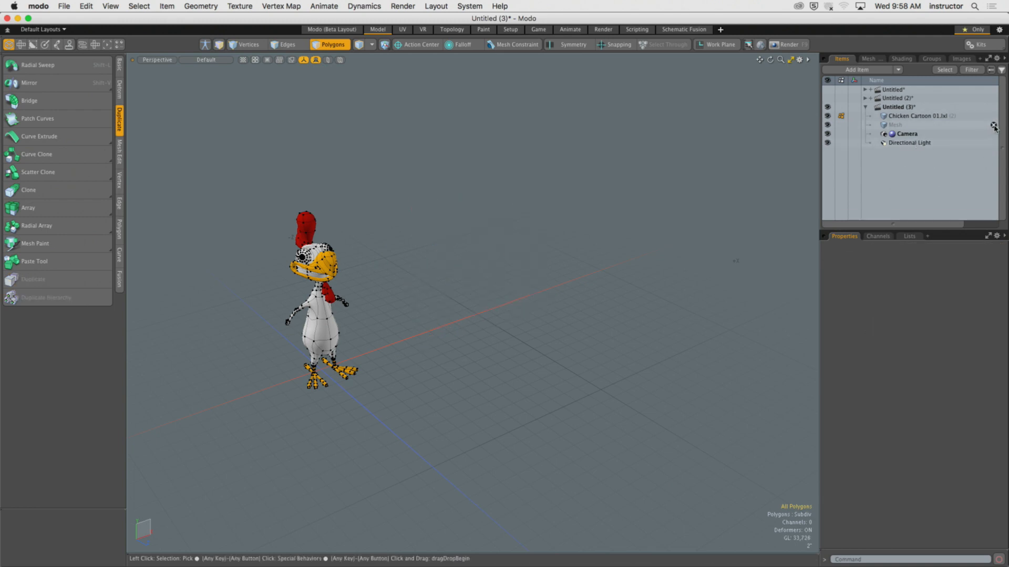
left_click(994, 126)
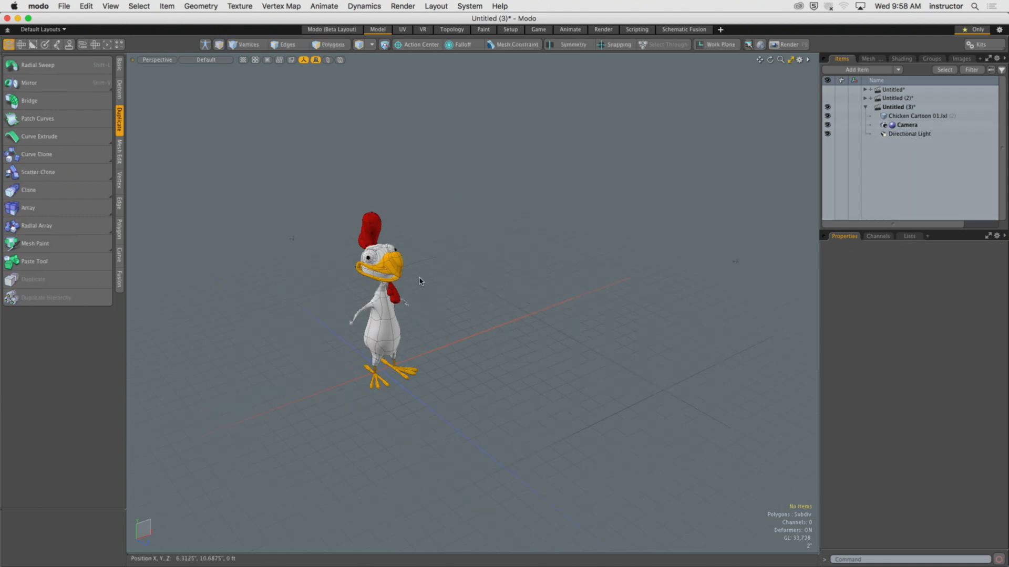
Step: Add a default cube to the scene as a new mesh item and frame it around the chicken
left_click_drag(420, 281, 447, 267, "ctrl+alt")
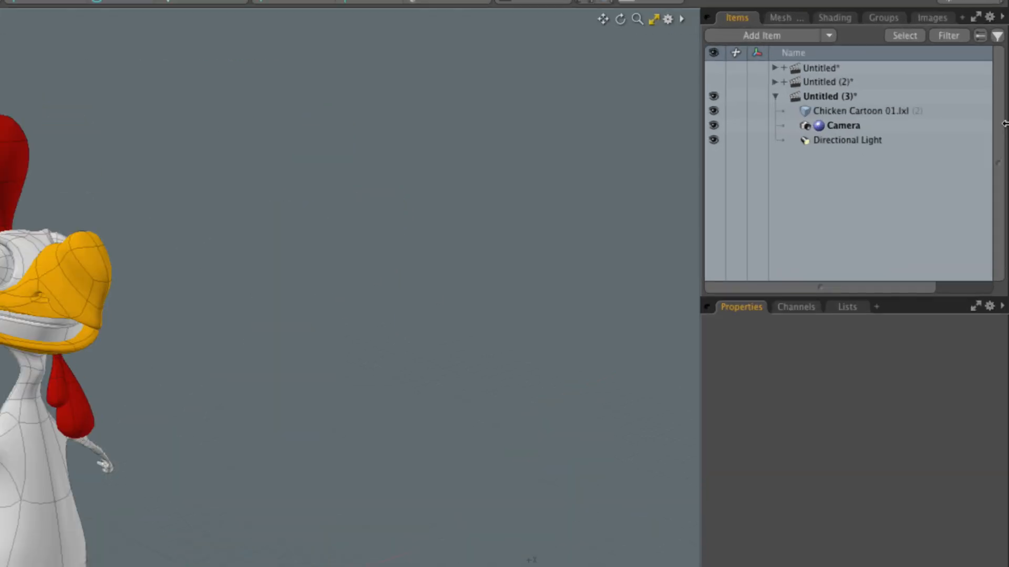
left_click(834, 112)
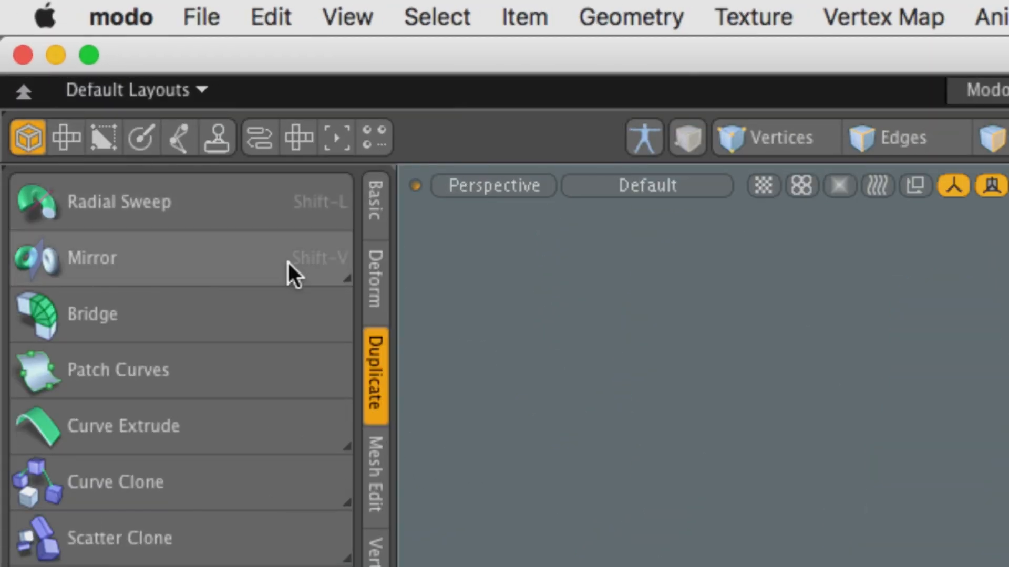
left_click(369, 220)
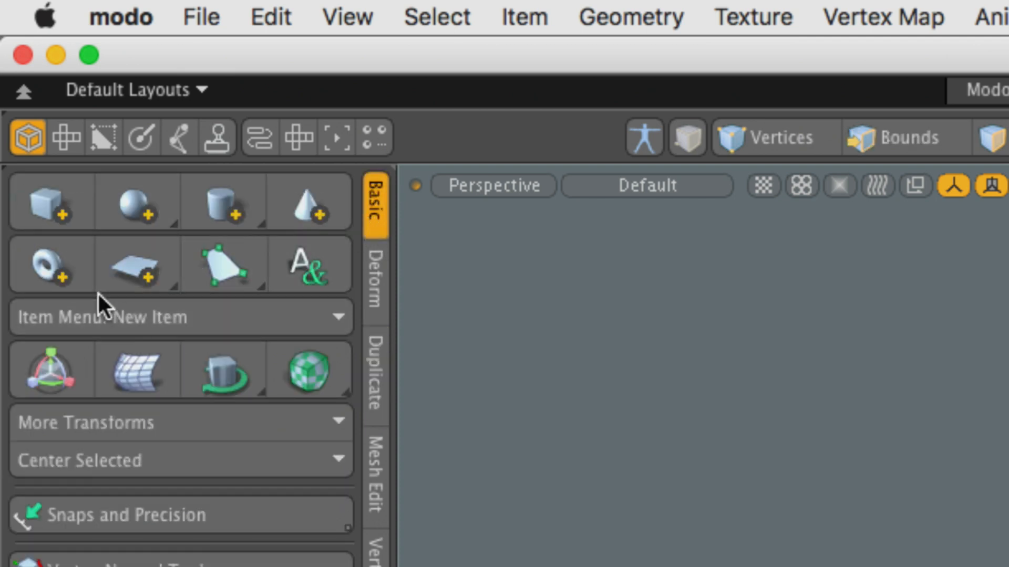
left_click(56, 203)
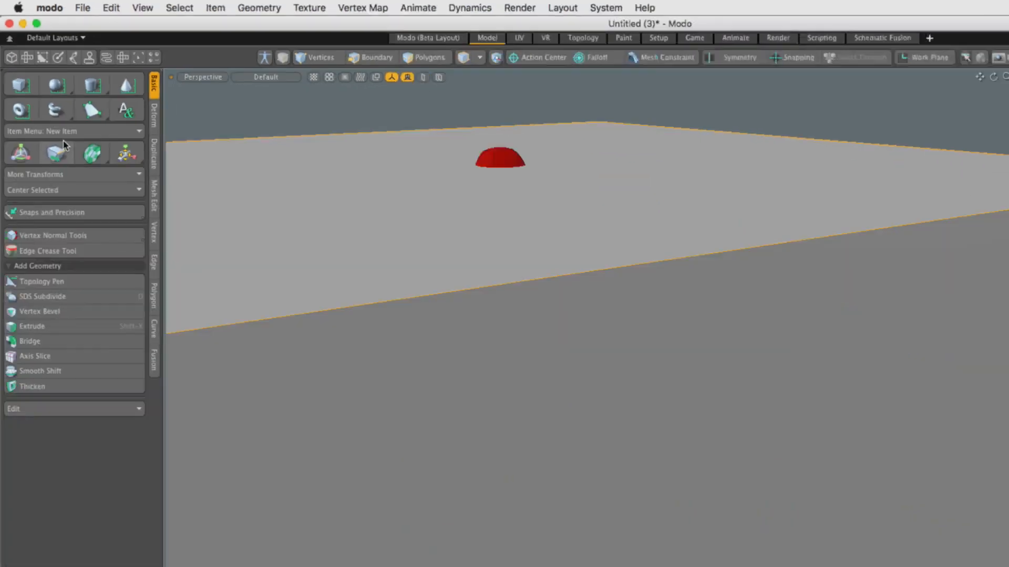
scroll(450, 179, "down", 5)
scroll(452, 189, "up", 3)
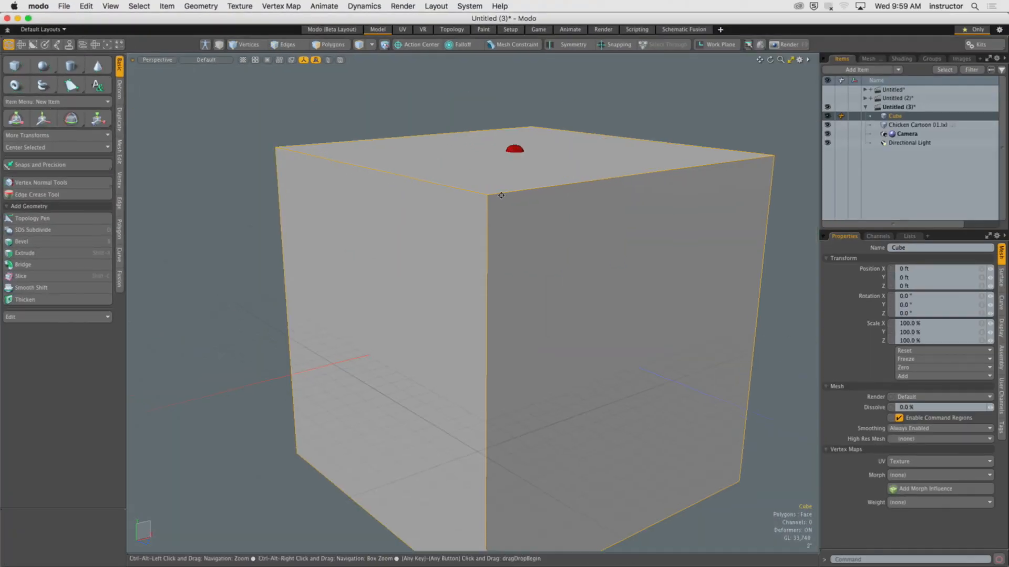
scroll(460, 203, "down", 1)
Step: Select the cube's corner vertices and inspect them as the points of the mesh
key("1")
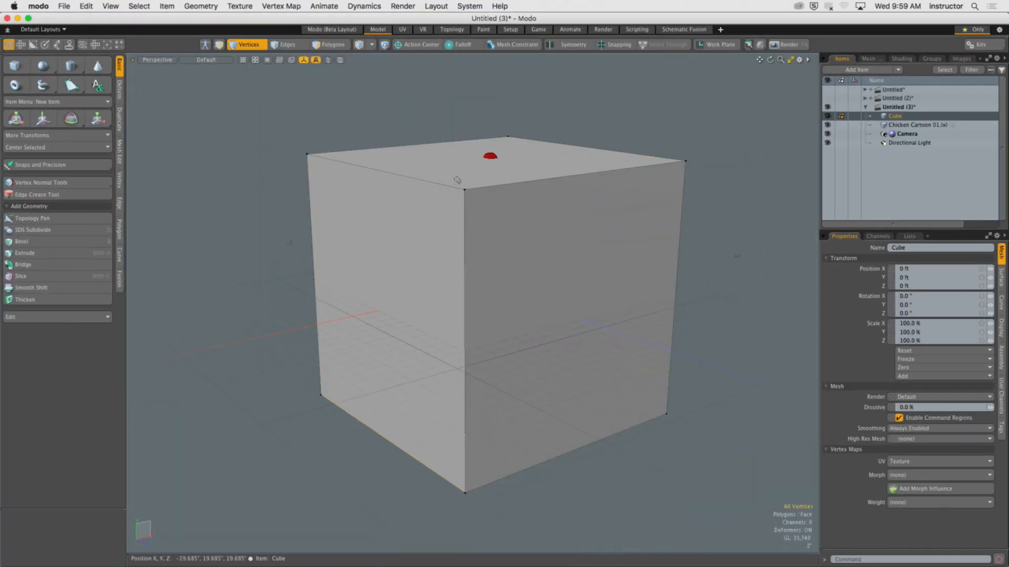
left_click(382, 180)
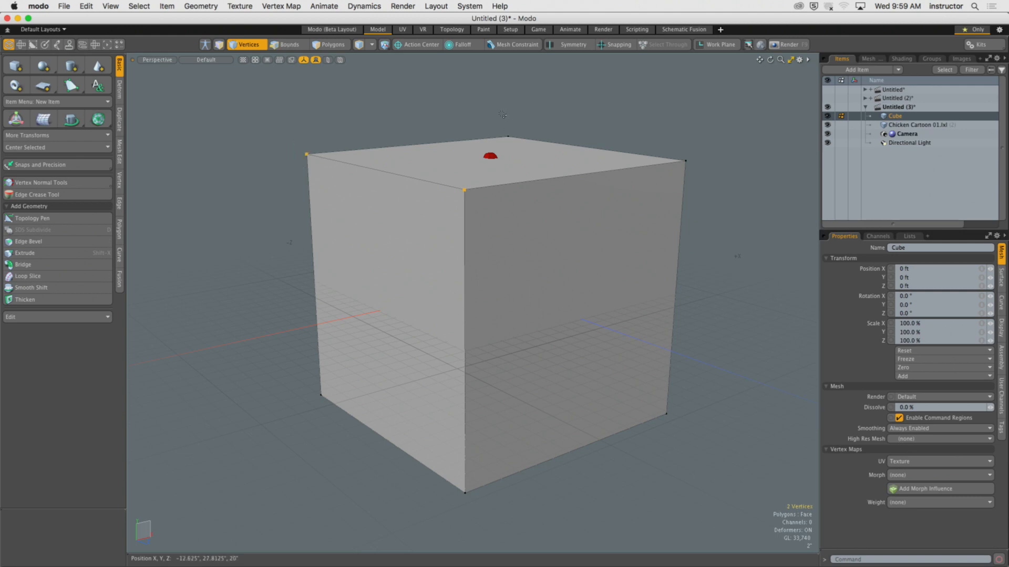
key("l")
left_click(666, 414, "shift")
left_click(465, 493, "shift")
left_click(321, 395, "shift")
left_click_drag(444, 437, 476, 409, "alt")
left_click_drag(545, 497, 522, 479, "alt")
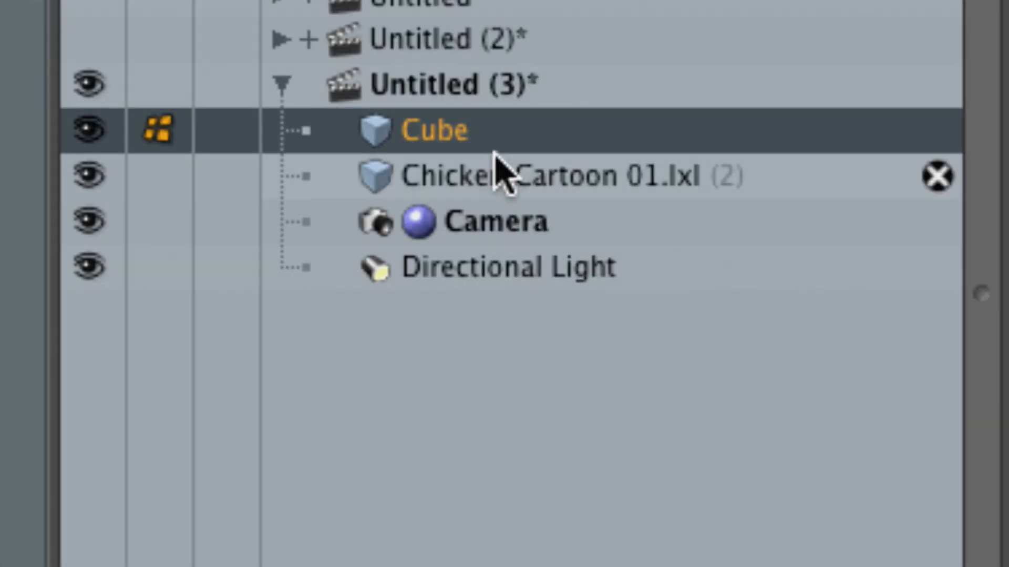
Step: Rename the cube mesh item as "Cube - Point Cloud"
double_click(489, 142)
type("- p")
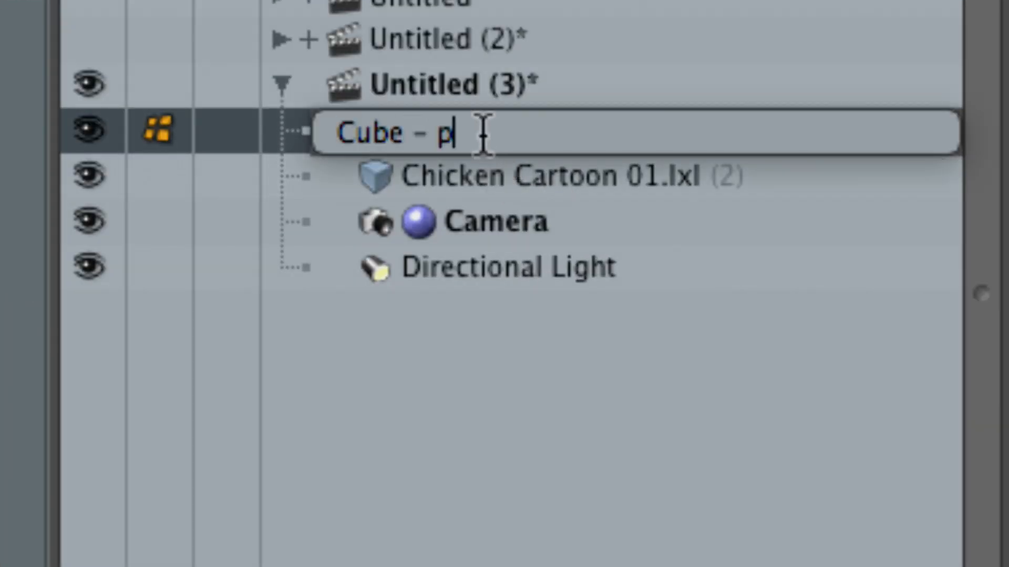
key("BackSpace")
type("Point Cloud")
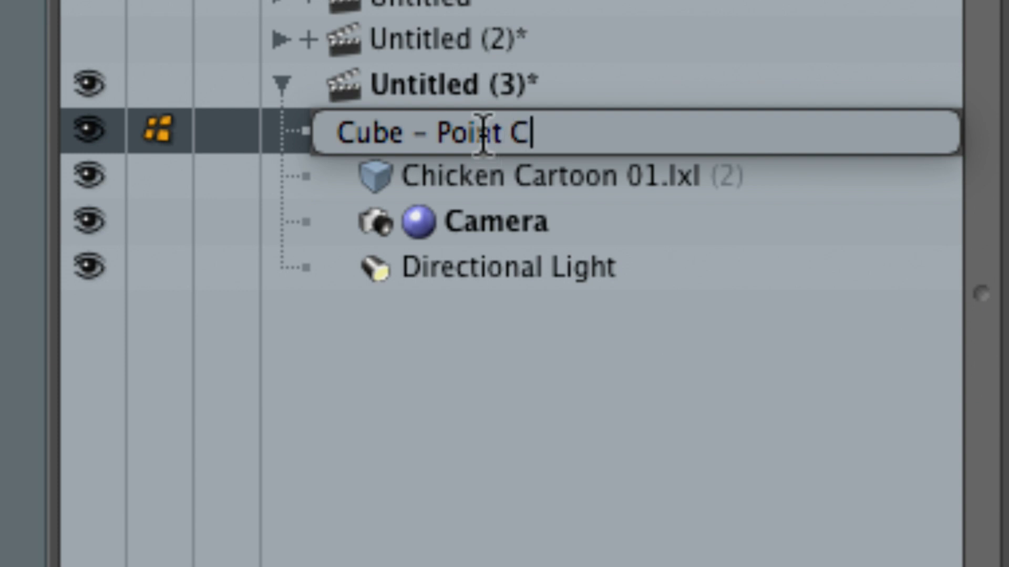
key("Return")
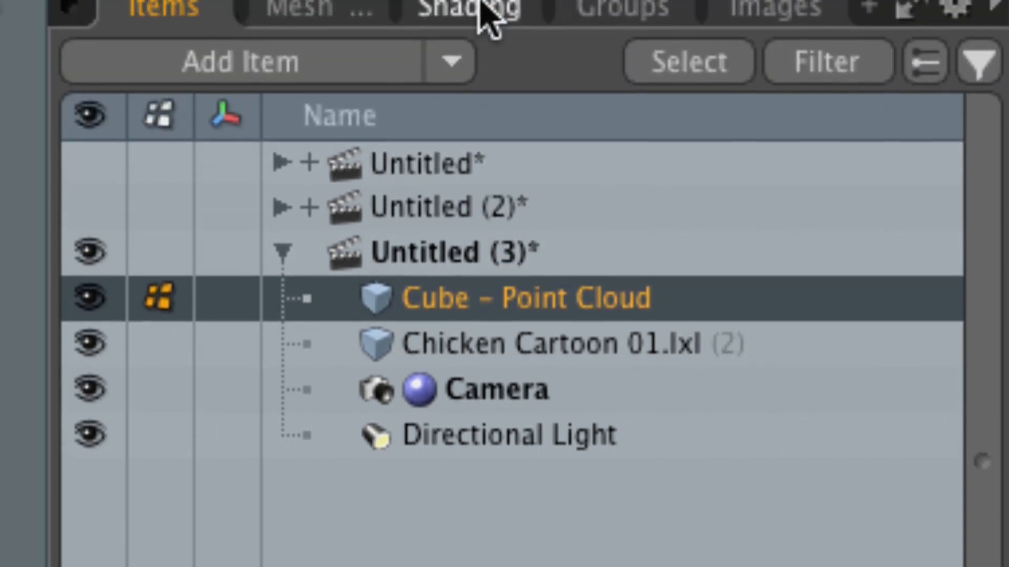
Step: Add a Replicator particle item to the scene
left_click(452, 63)
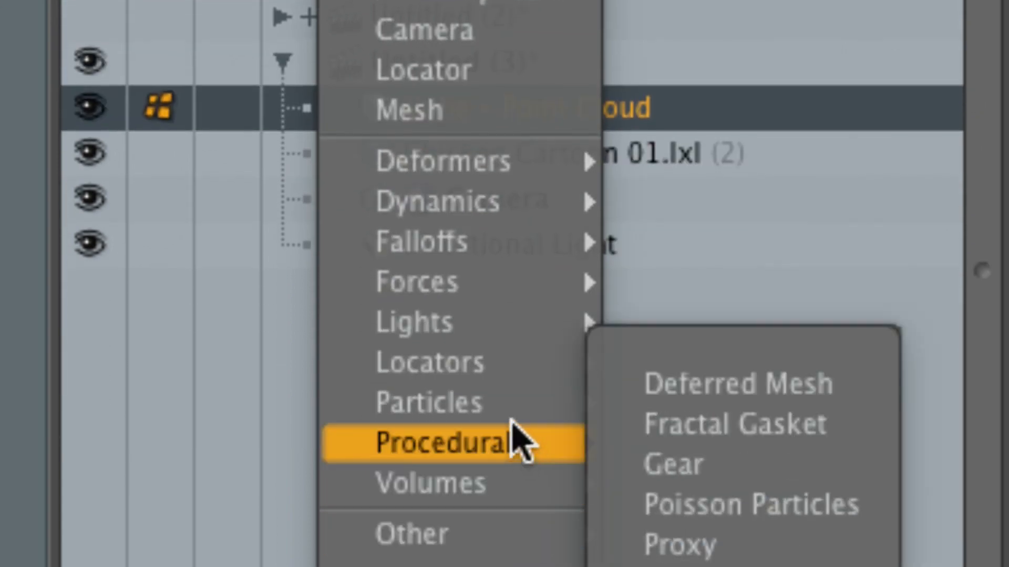
mouse_move(552, 402)
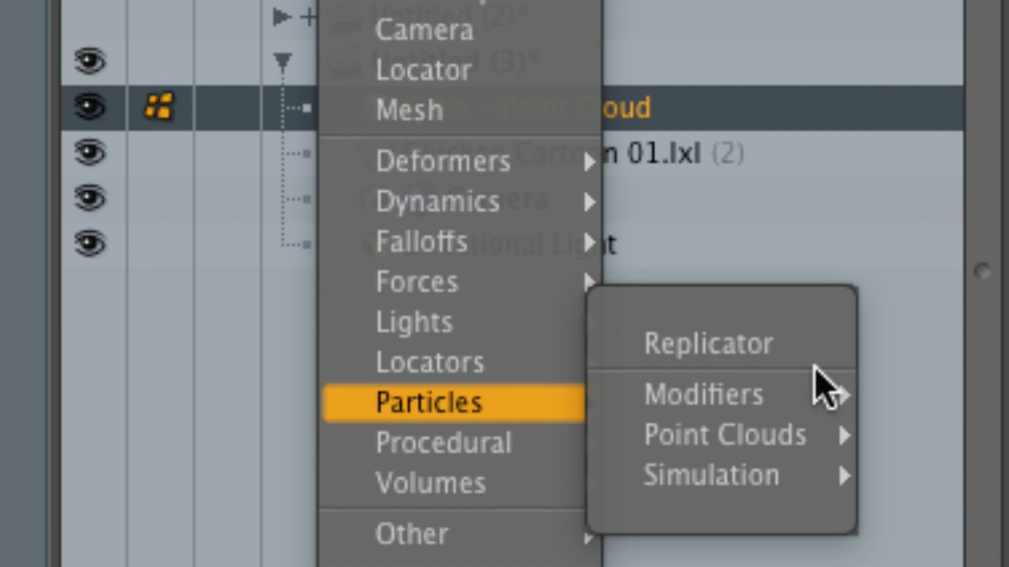
left_click(813, 354)
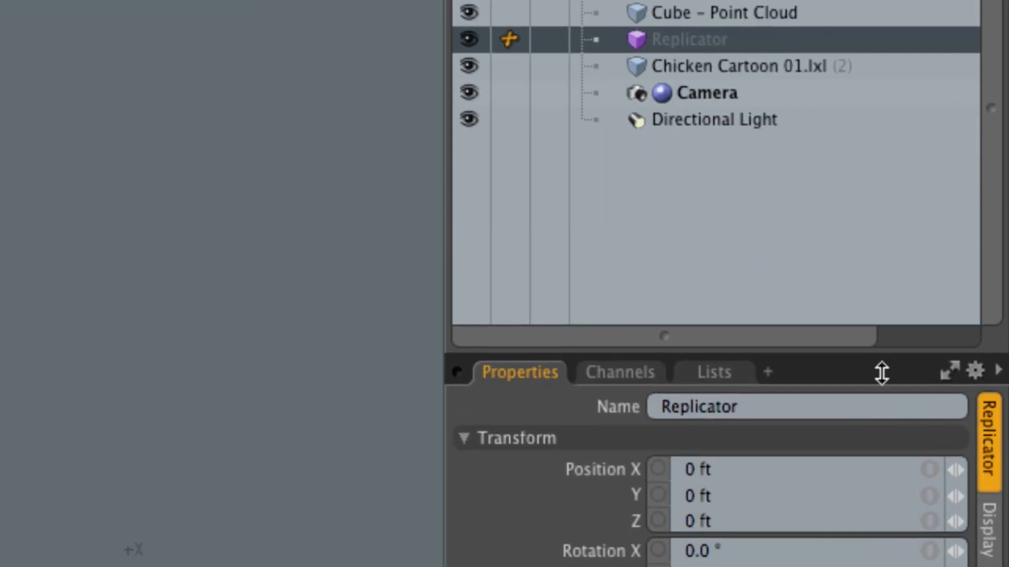
Step: Set the replicator's prototype to Chicken Cartoon 01.lxl (2) and its point source to Cube – Point Cloud
left_click_drag(882, 373, 878, 219)
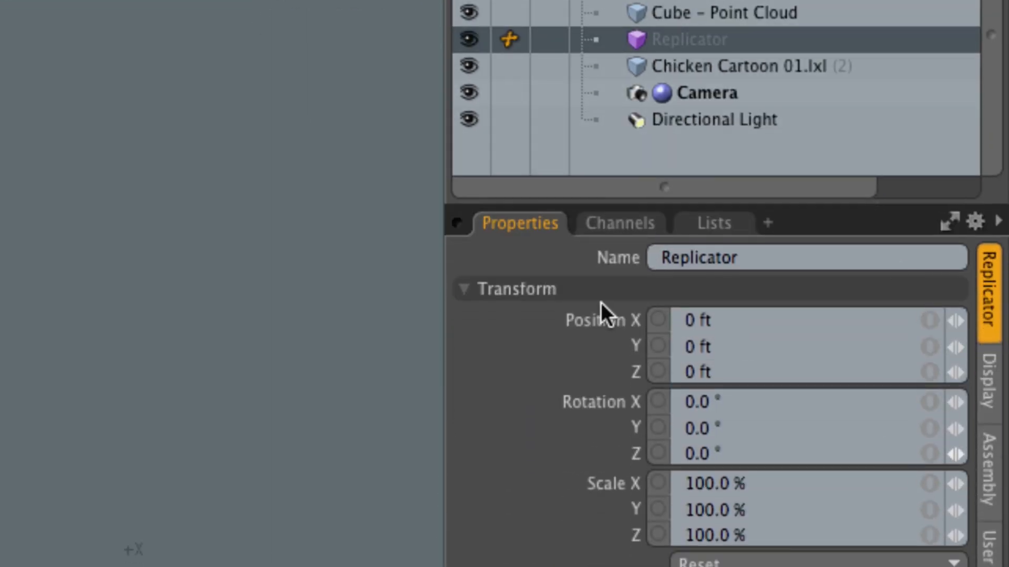
left_click(528, 288)
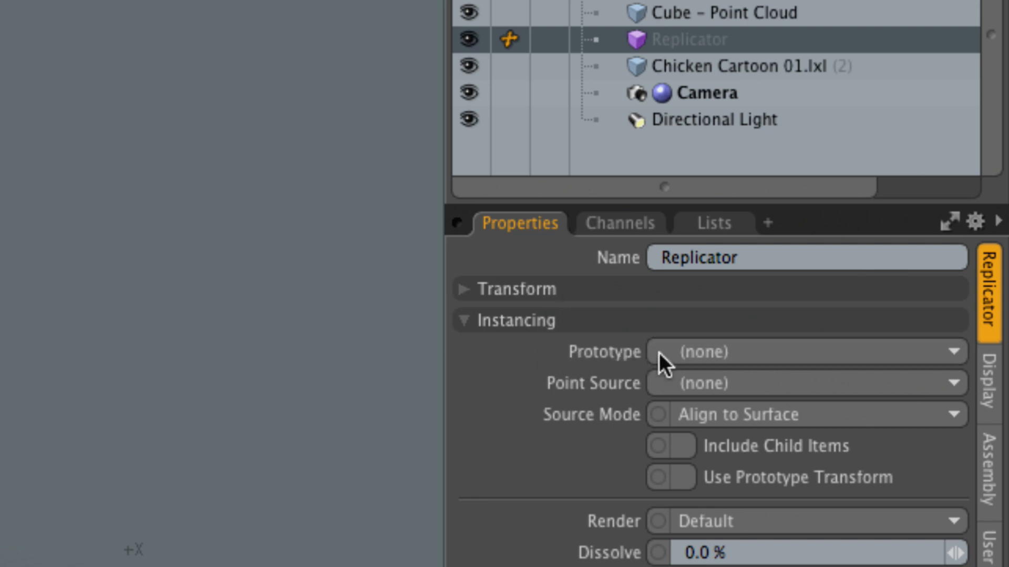
left_click(792, 354)
left_click(835, 384)
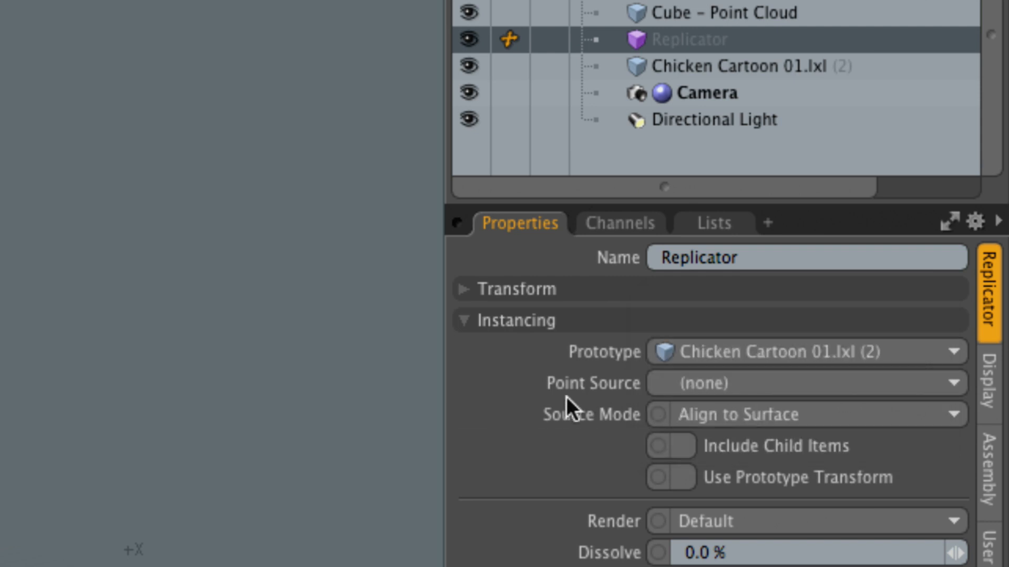
left_click(737, 386)
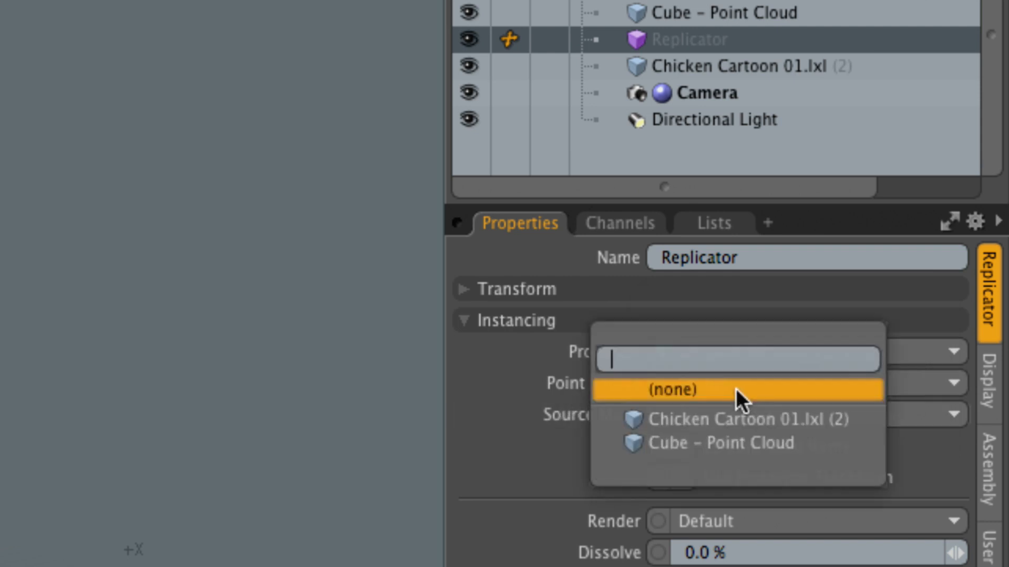
left_click(758, 443)
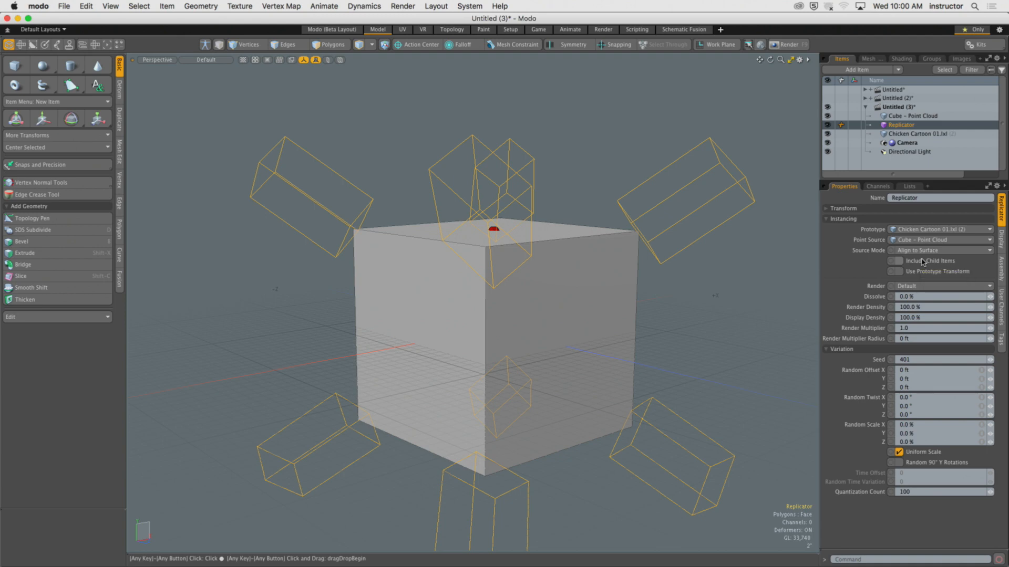
Step: Run a preview render of the replicated chickens and frame all of them from an angled view
key("F8")
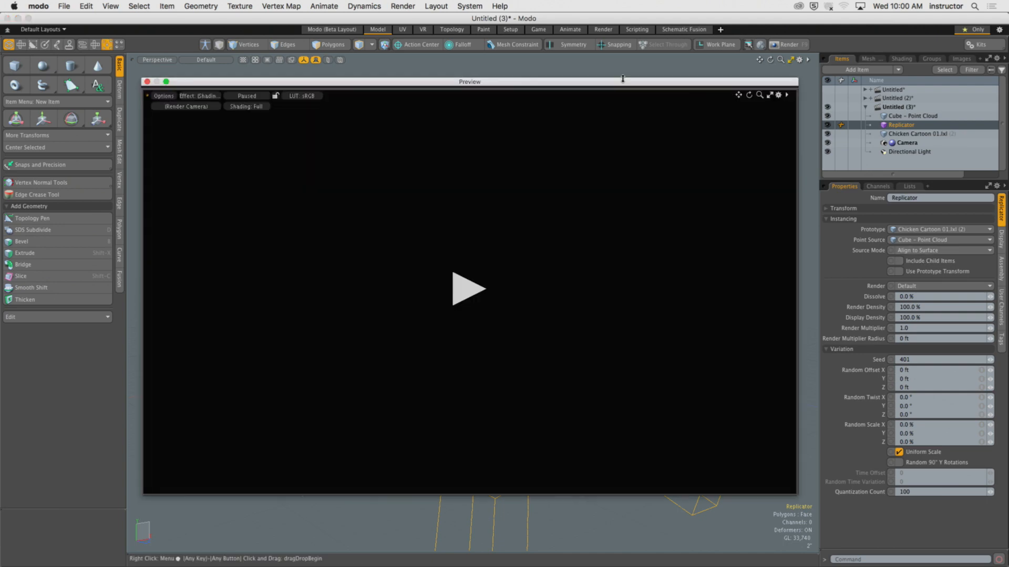
left_click(472, 292)
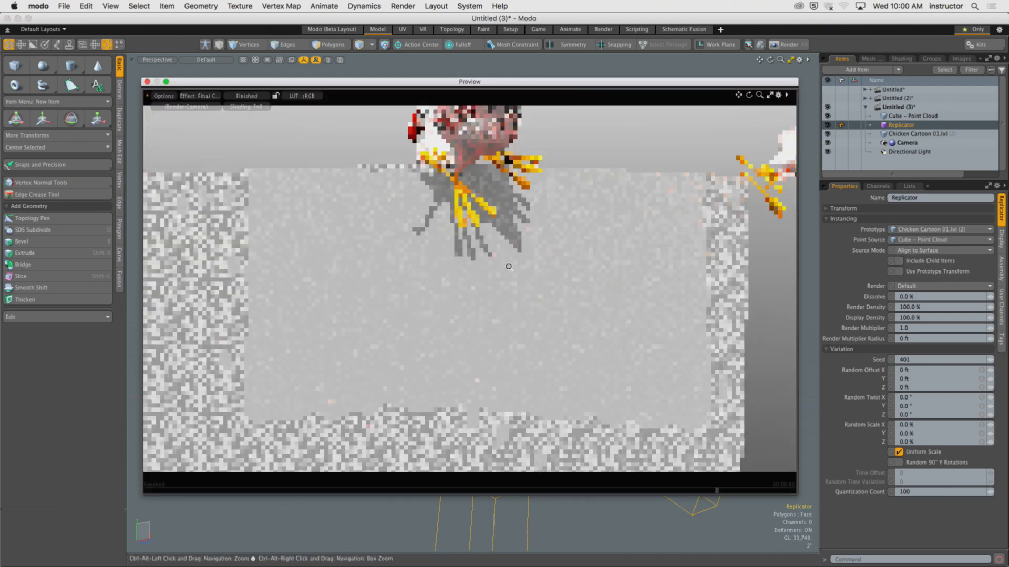
left_click_drag(356, 286, 419, 277, "ctrl+alt")
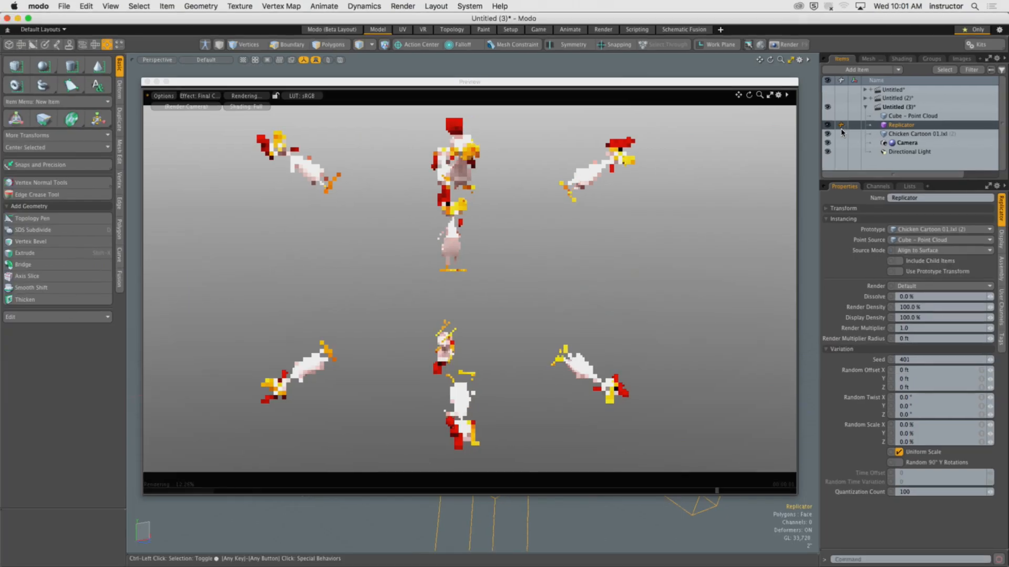
left_click_drag(514, 252, 558, 260, "alt")
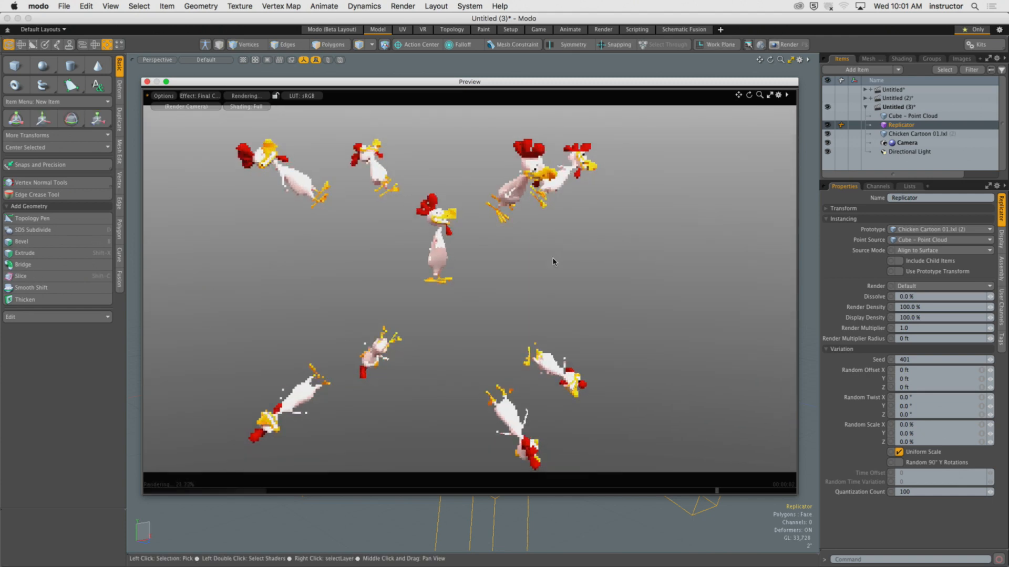
Step: Render the replicated chickens, review the render statistics, and close the render and preview windows
key("F9")
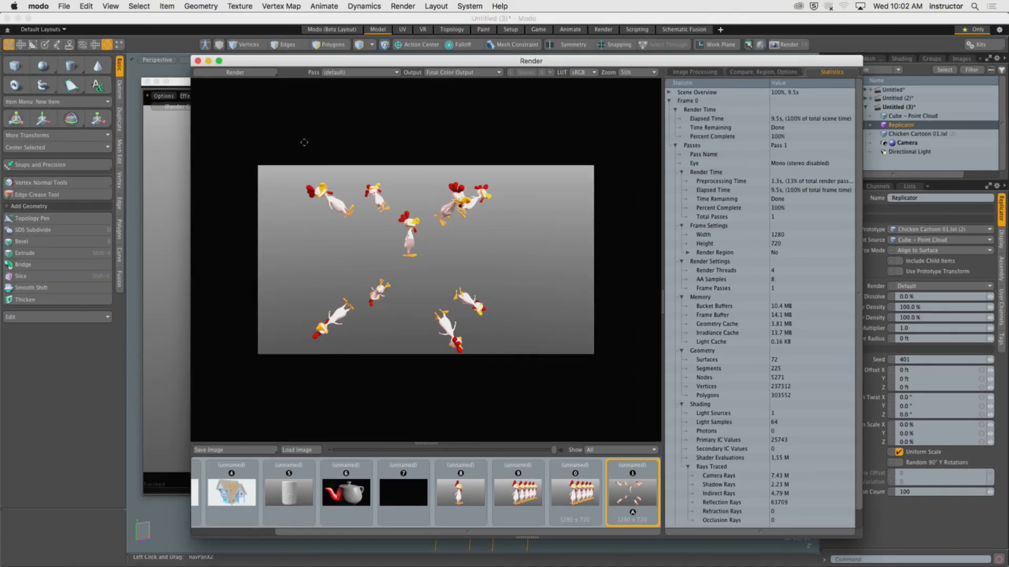
left_click(198, 61)
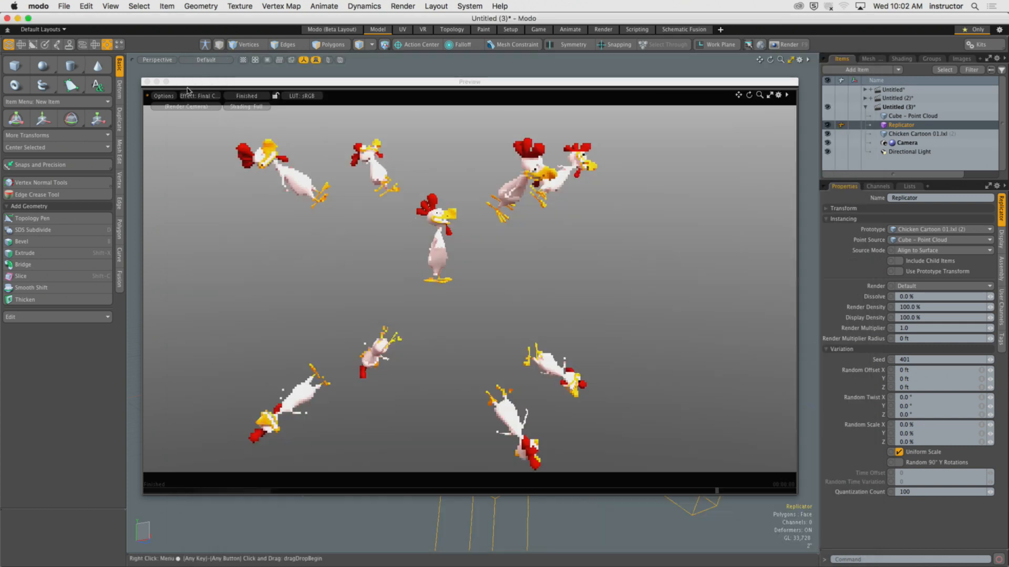
left_click(148, 84)
Step: Delete the Cube – Point Cloud mesh item from the scene
left_click_drag(493, 295, 517, 295, "alt")
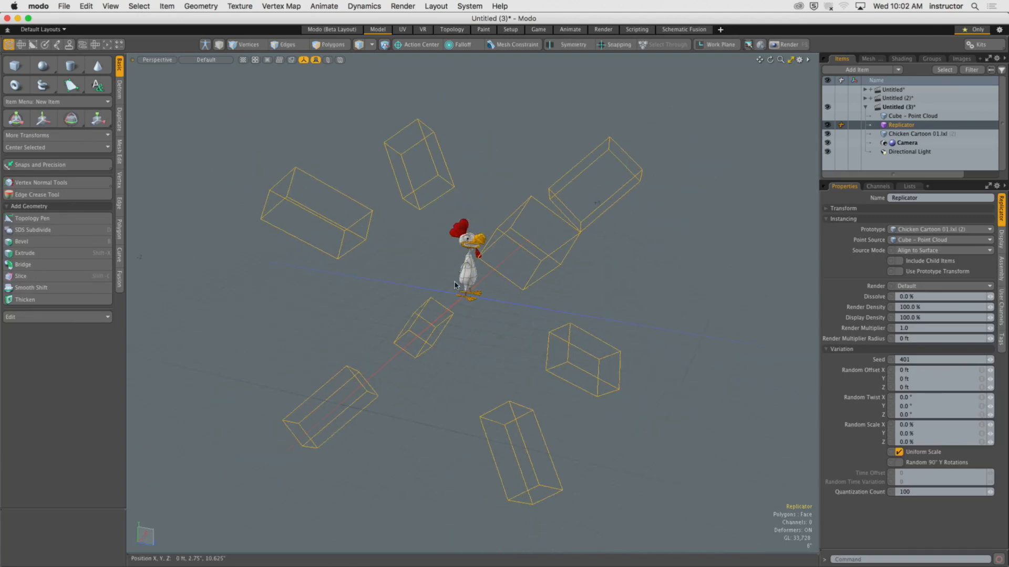
left_click(906, 117)
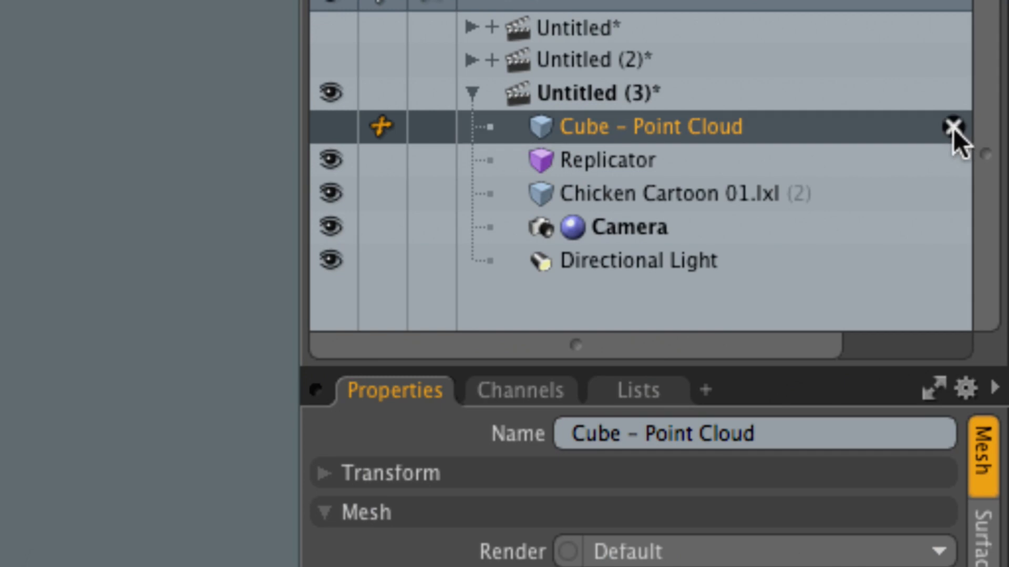
left_click(971, 122)
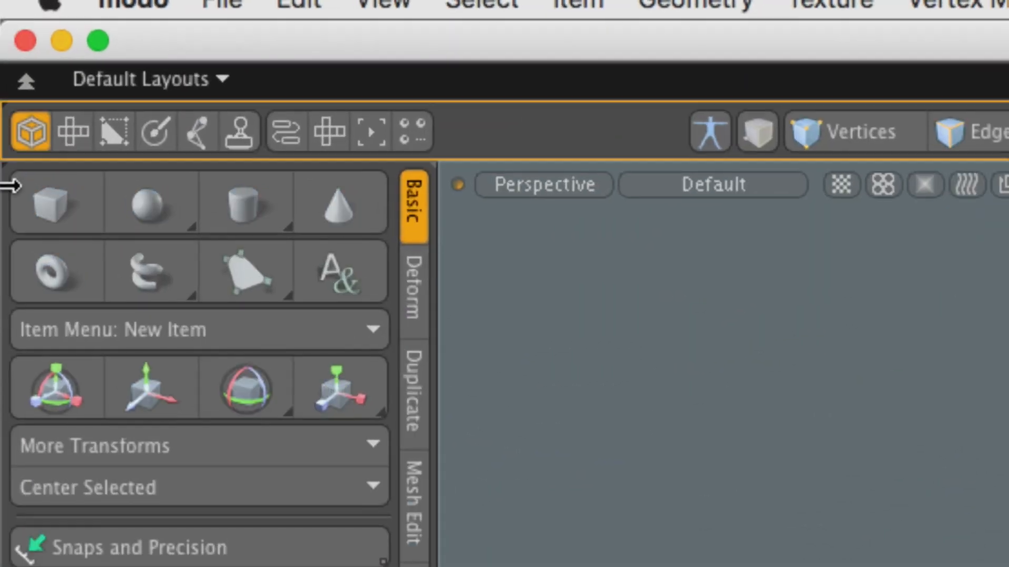
Step: Add a default toroid around the chicken as a new mesh item and display its vertices
left_click(24, 125, "shift")
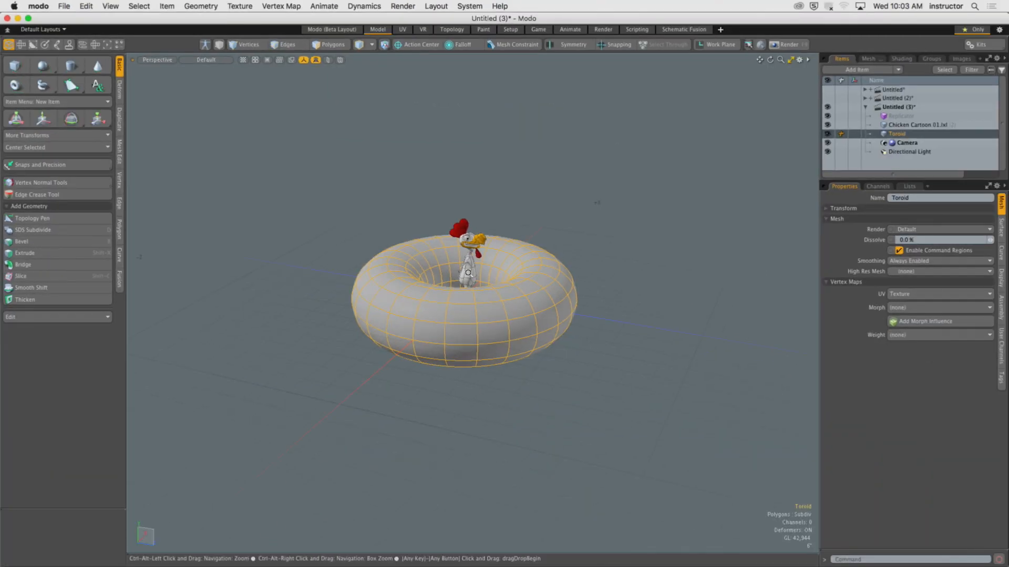
left_click_drag(467, 273, 458, 311, "ctrl+alt")
key("1")
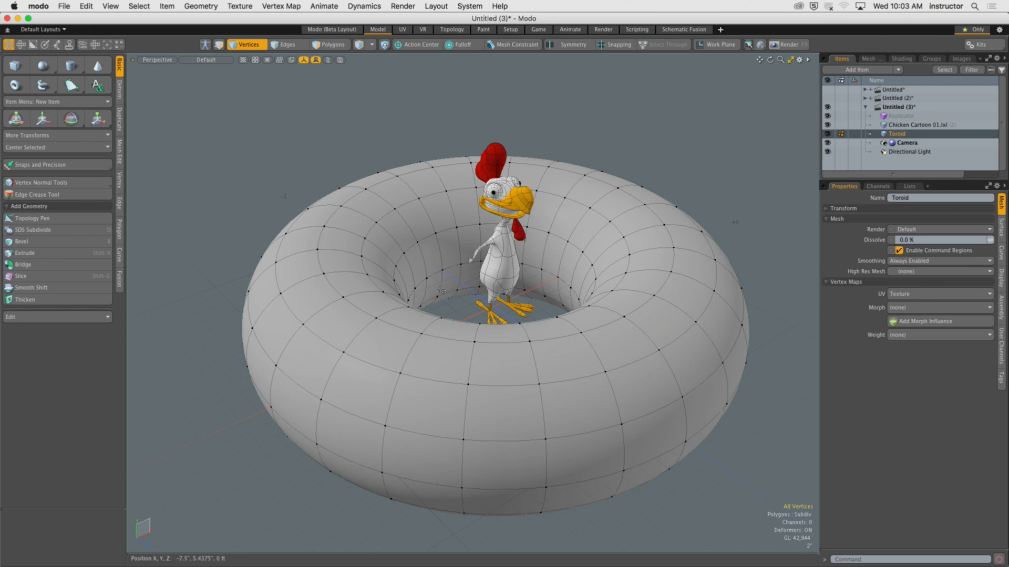
Step: Scale all the toroid's polygons up uniformly until the ring is far larger than the chicken
left_click_drag(492, 273, 467, 303, "ctrl+alt")
key("3")
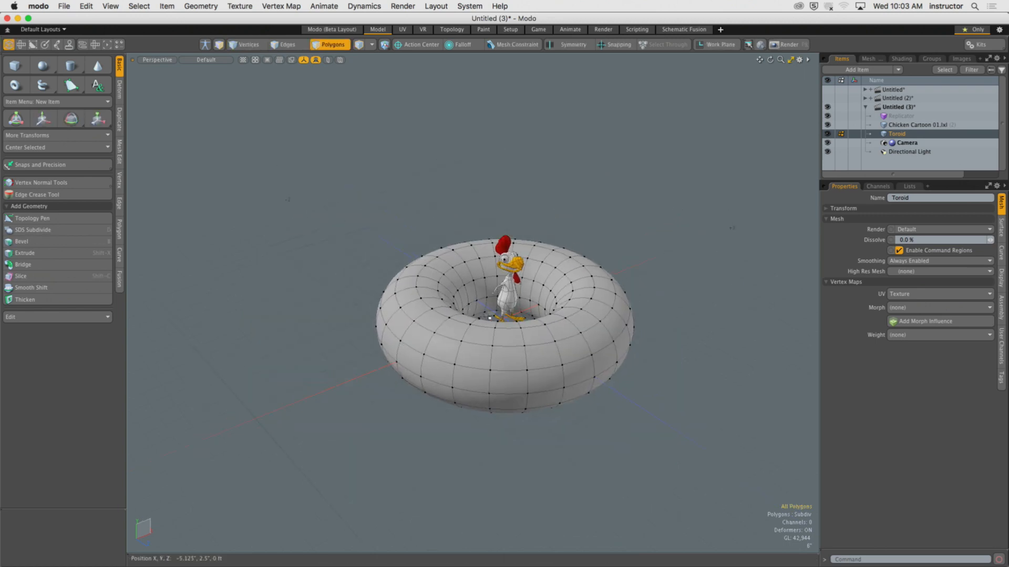
key("y")
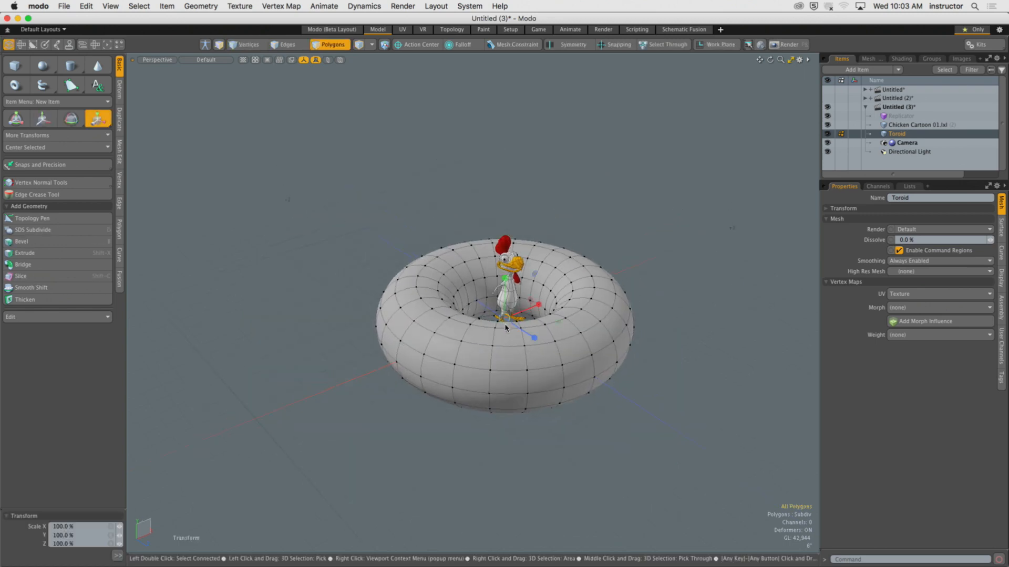
left_click_drag(506, 320, 381, 312)
left_click_drag(425, 316, 440, 355, "alt+shift")
key("q")
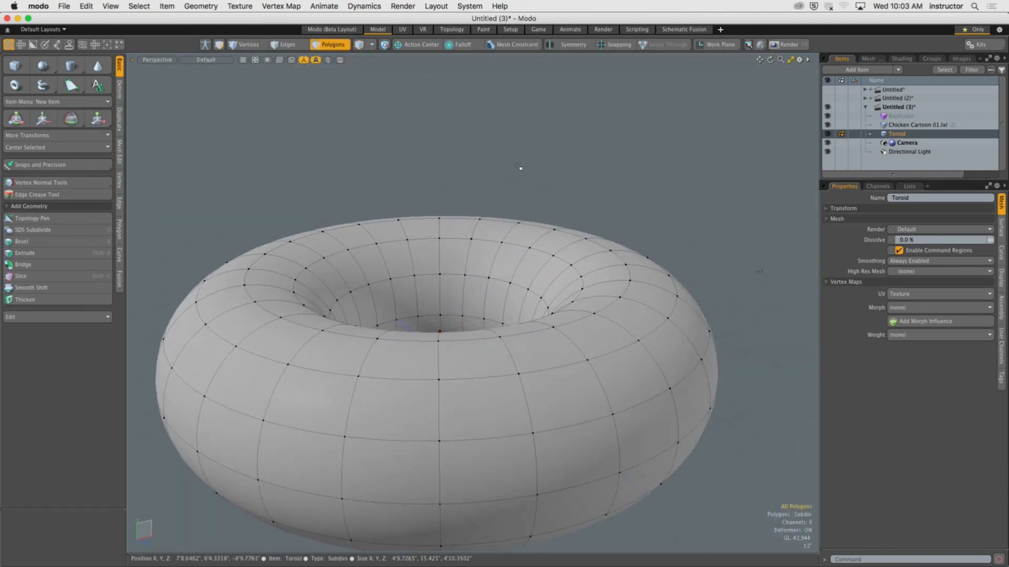
Step: Set the replicator's point source to Toroid
left_click_drag(520, 169, 463, 208, "alt")
left_click_drag(463, 208, 464, 190, "alt")
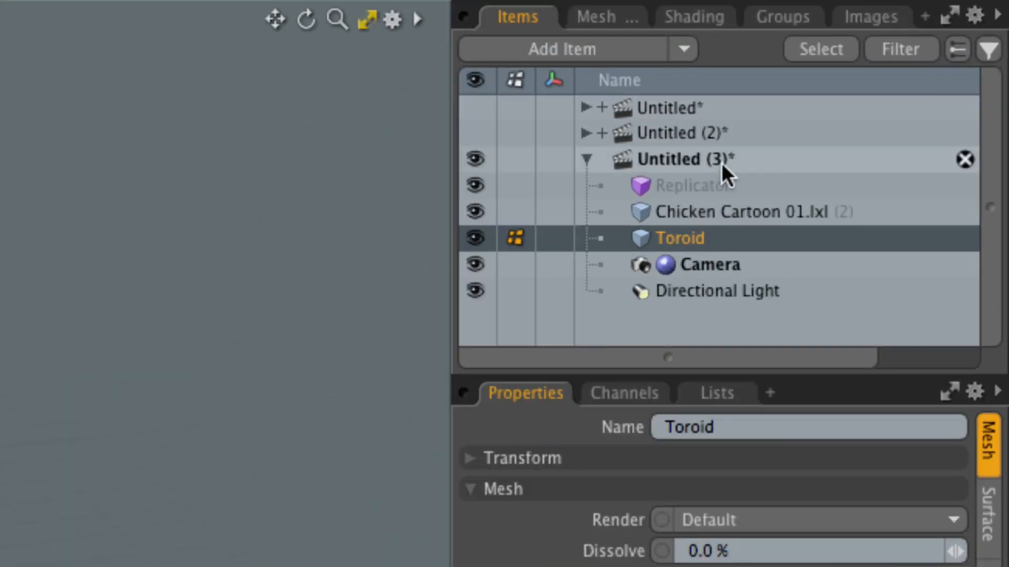
left_click(743, 172)
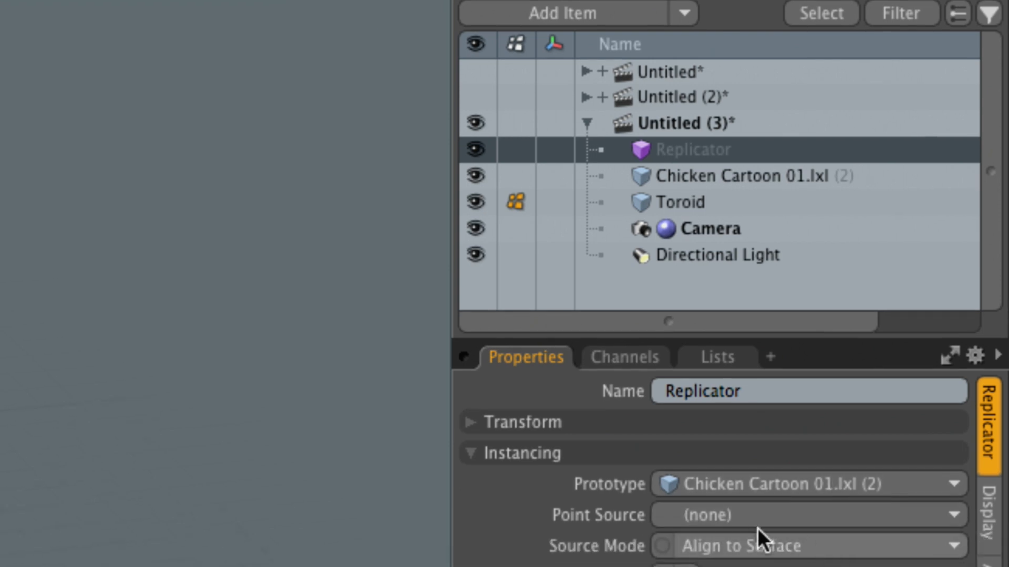
left_click(730, 551)
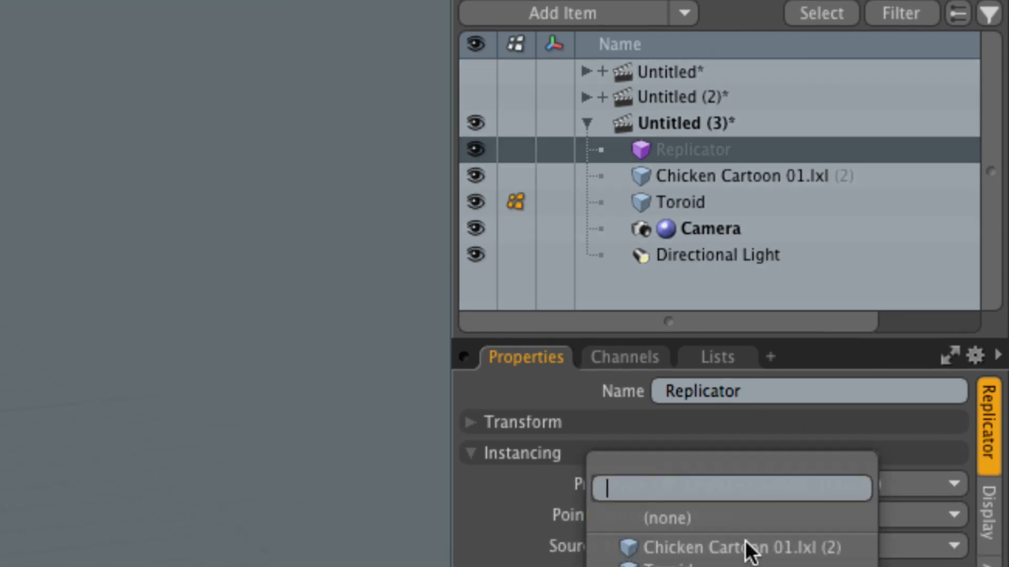
left_click(733, 528)
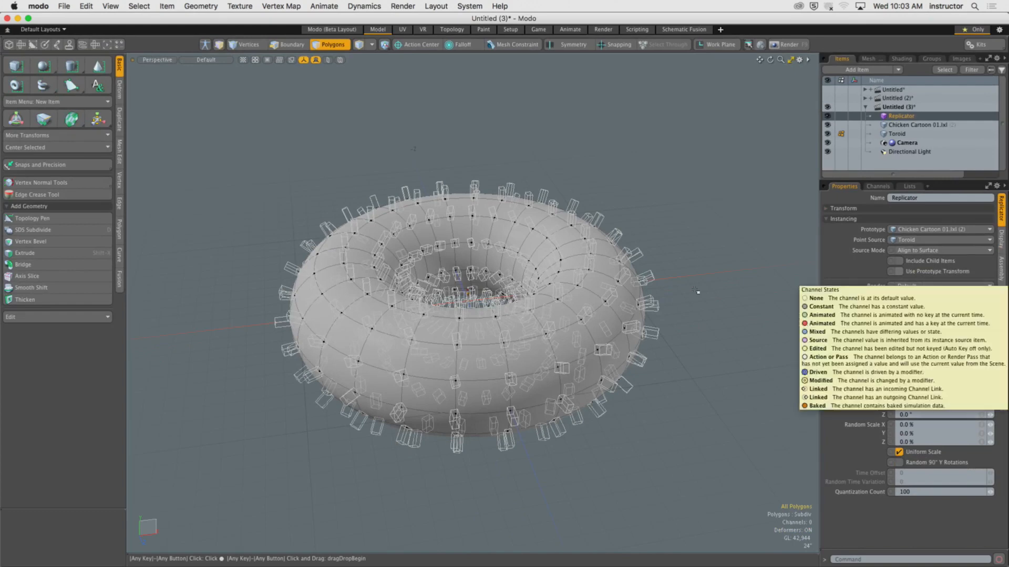
Step: Hide the original chicken and the toroid so only the replicas are displayed
left_click_drag(676, 343, 646, 153, "alt")
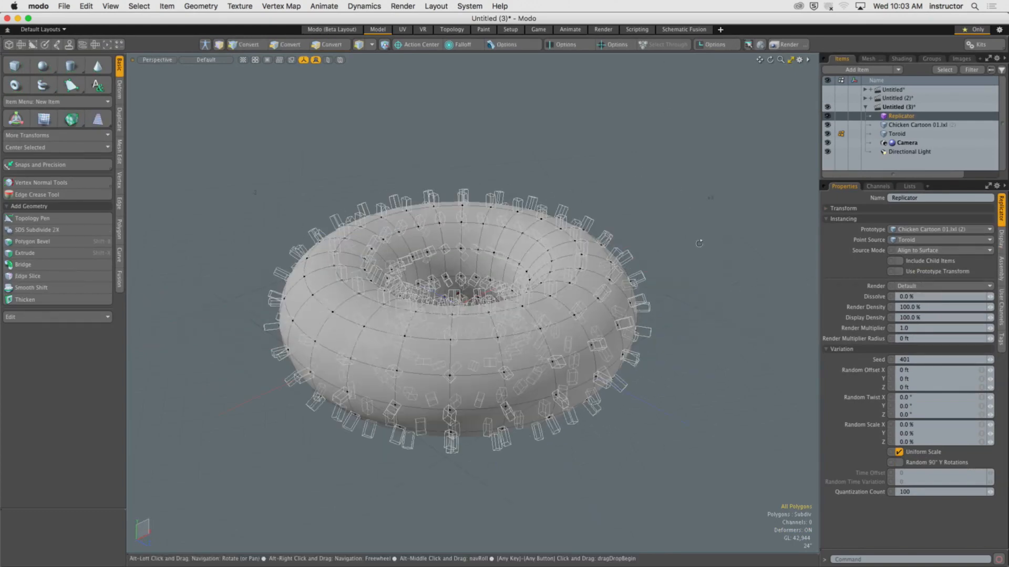
left_click(827, 125)
left_click_drag(587, 179, 624, 183, "alt+shift")
left_click_drag(624, 182, 644, 172, "alt+shift")
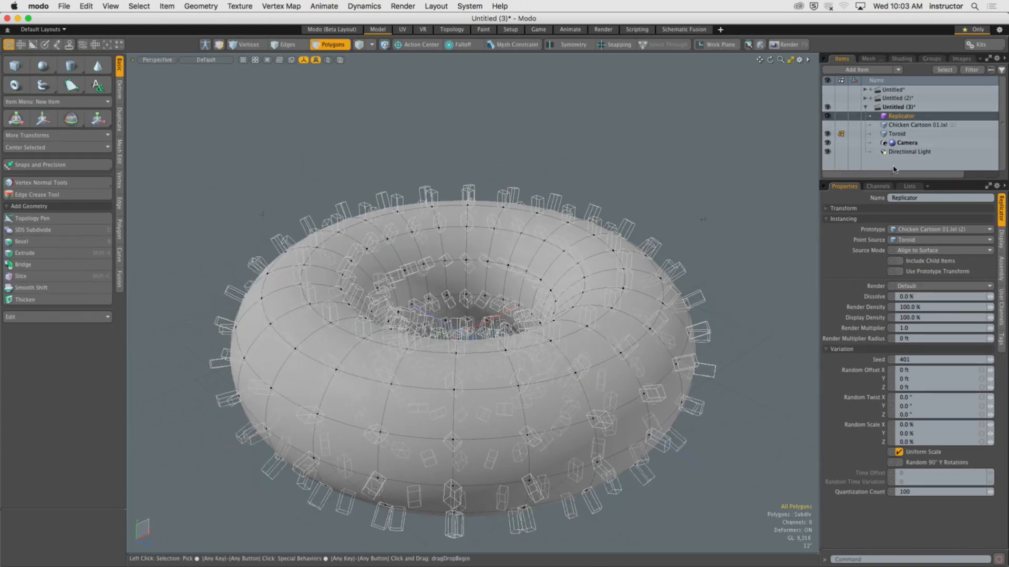
left_click(828, 134)
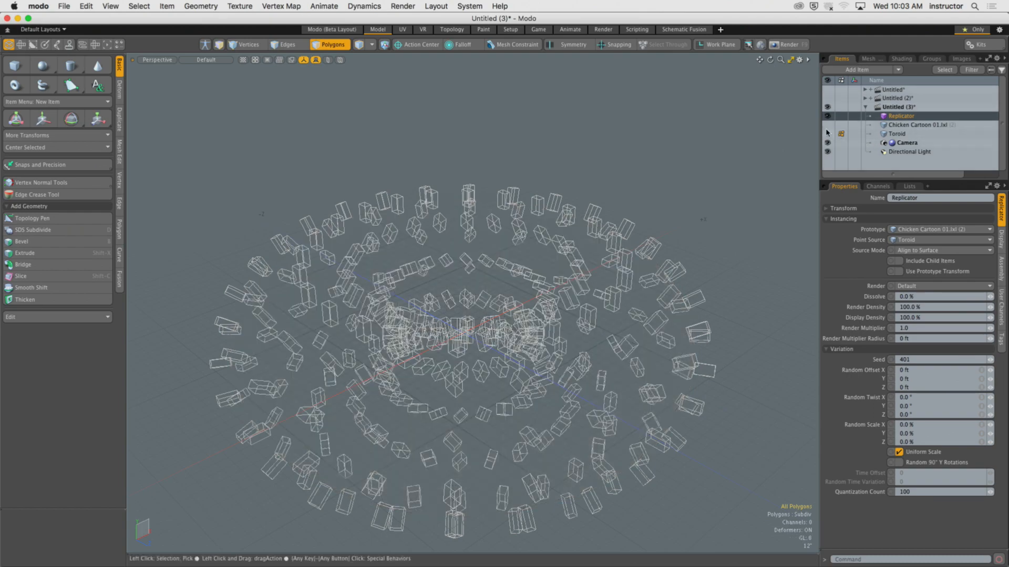
Step: Run a preview render of the chickens replicated on the toroid's points and frame the whole ring
mouse_move(735, 157)
left_mouse_down("alt")
mouse_move(723, 100)
mouse_move(729, 142)
left_mouse_up("alt")
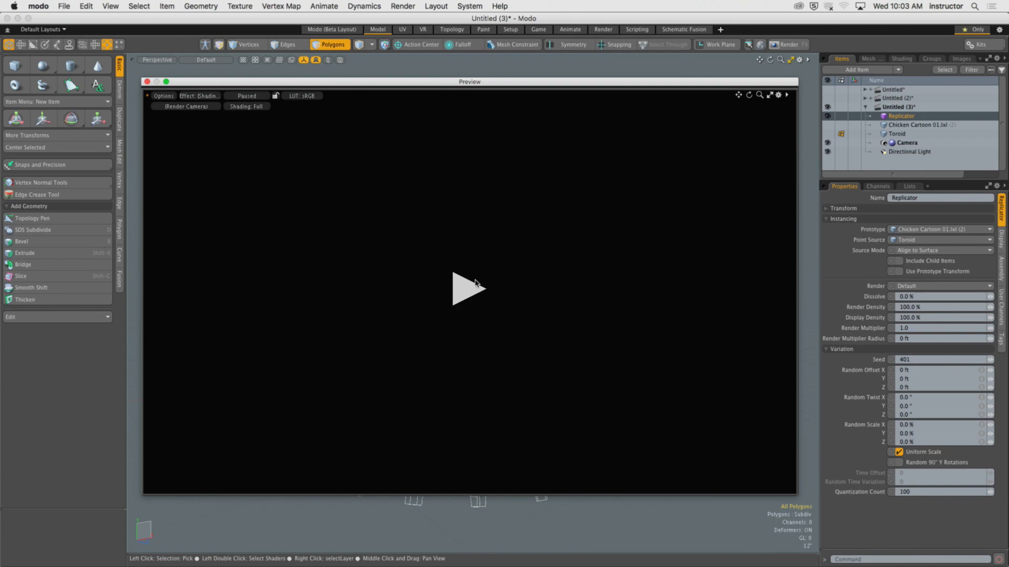
left_click(473, 286)
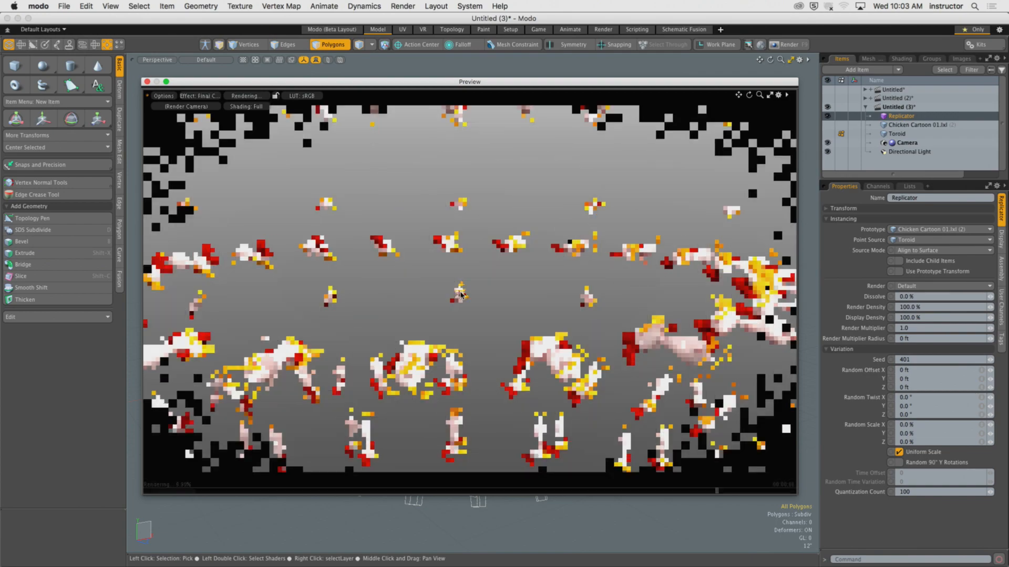
left_click_drag(453, 300, 463, 344, "ctrl+alt")
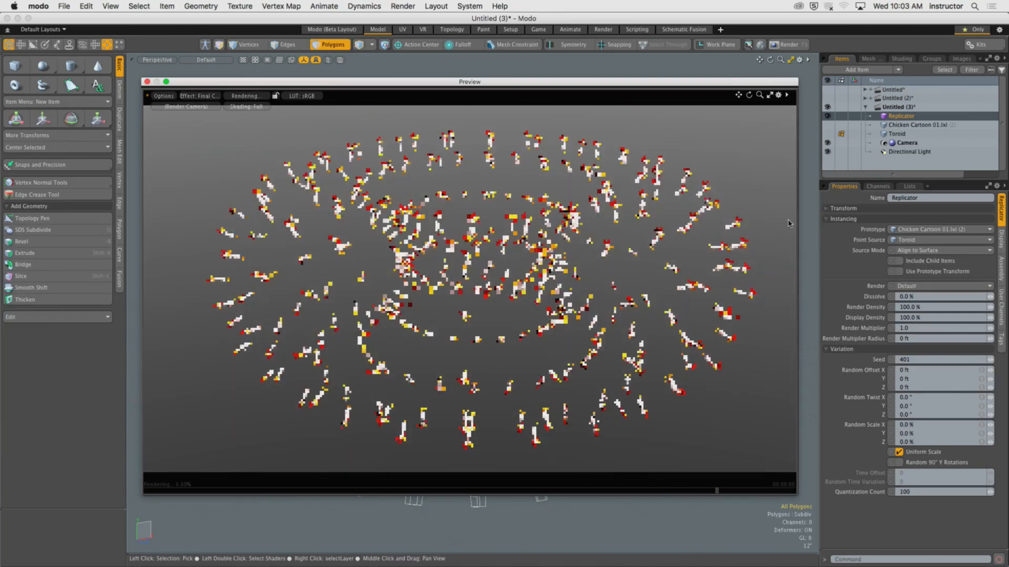
Step: Make the toroid visible again and inspect the chickens on its surface up close in the preview
left_click(827, 134)
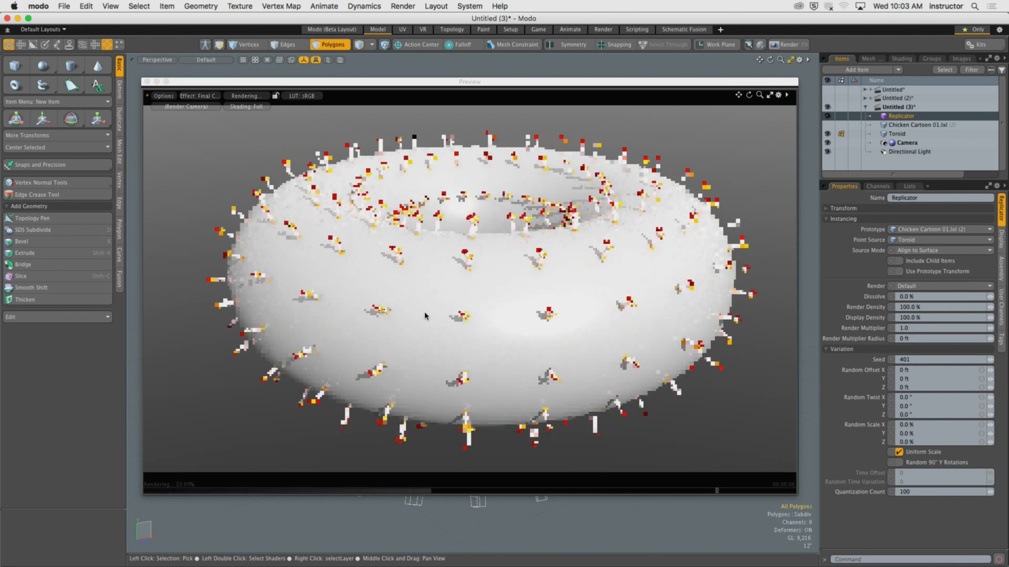
left_click(451, 199)
left_click_drag(450, 199, 399, 301, "ctrl+alt")
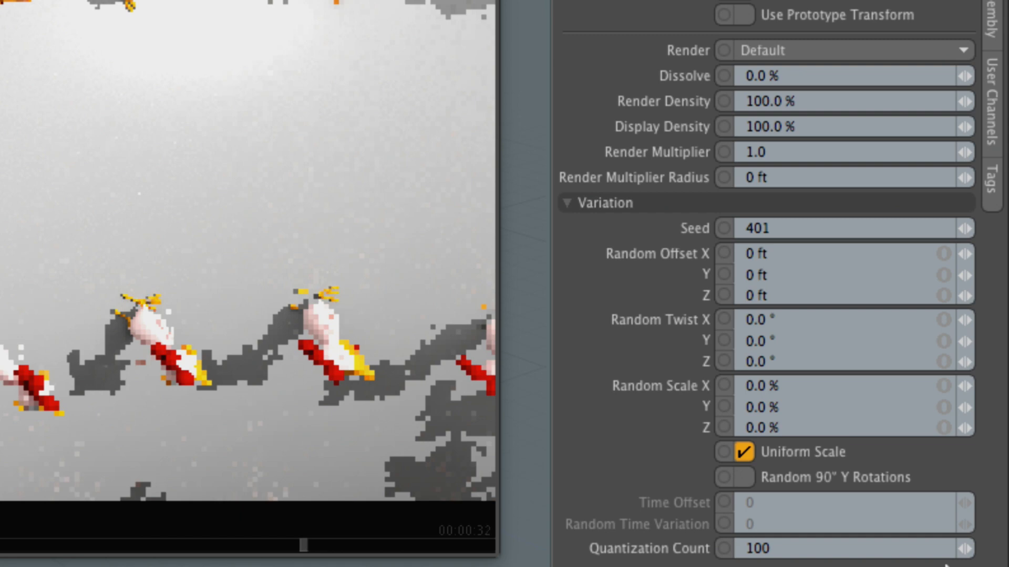
Step: Try a random Y twist of 45° on the replicated chickens, and raise it to 90°
left_click(781, 340)
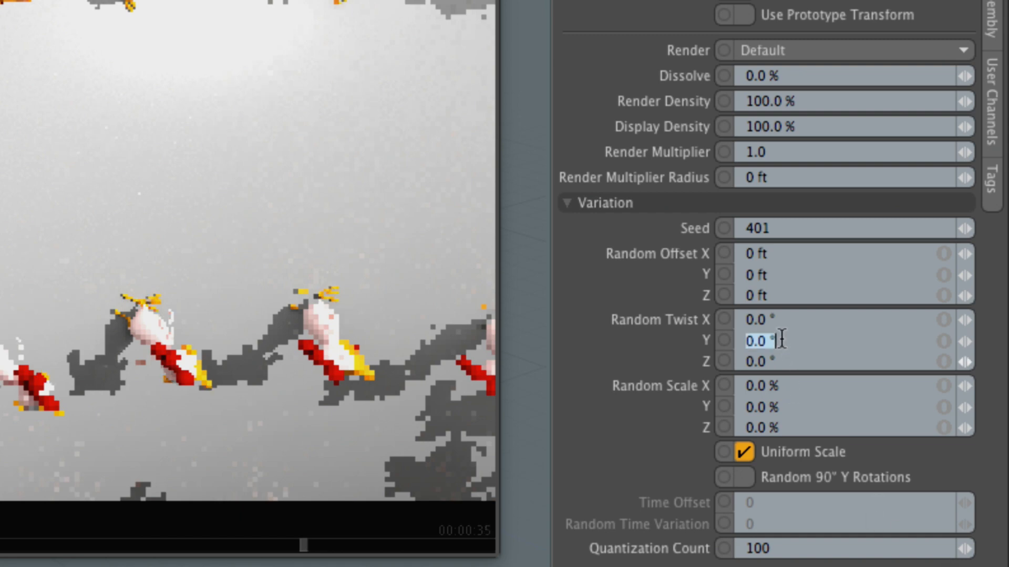
type("45")
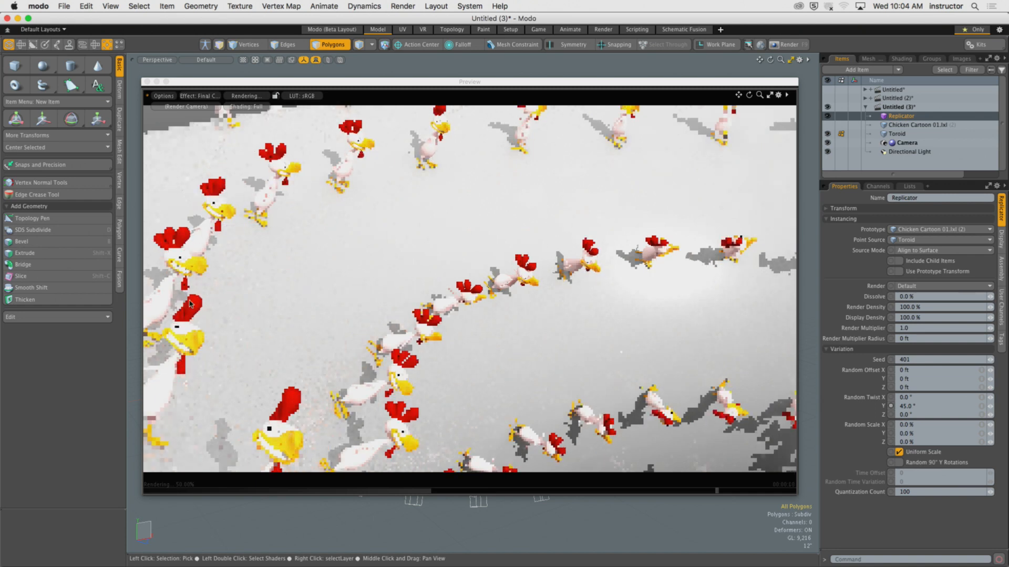
left_click(925, 406)
type("90")
key("Return")
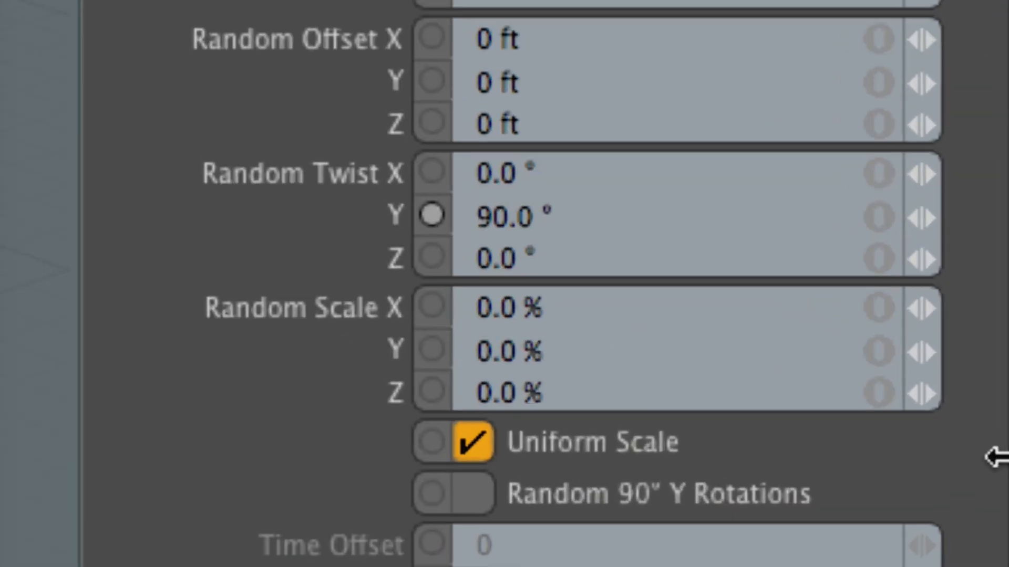
Step: Set the replicas' random scale to 50% on X, Y and Z together and inspect the size variation
left_click(886, 314)
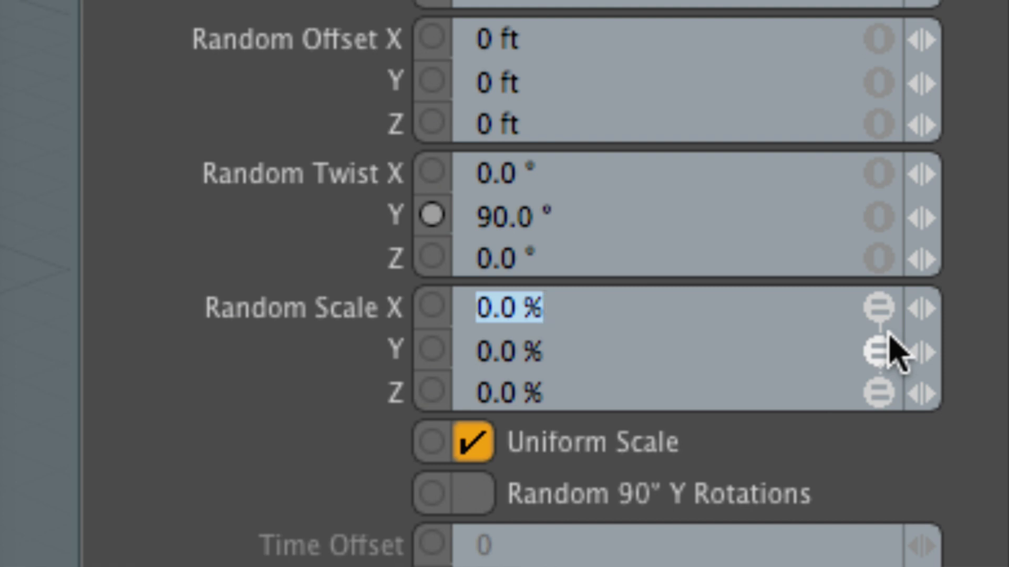
type("50")
key("Return")
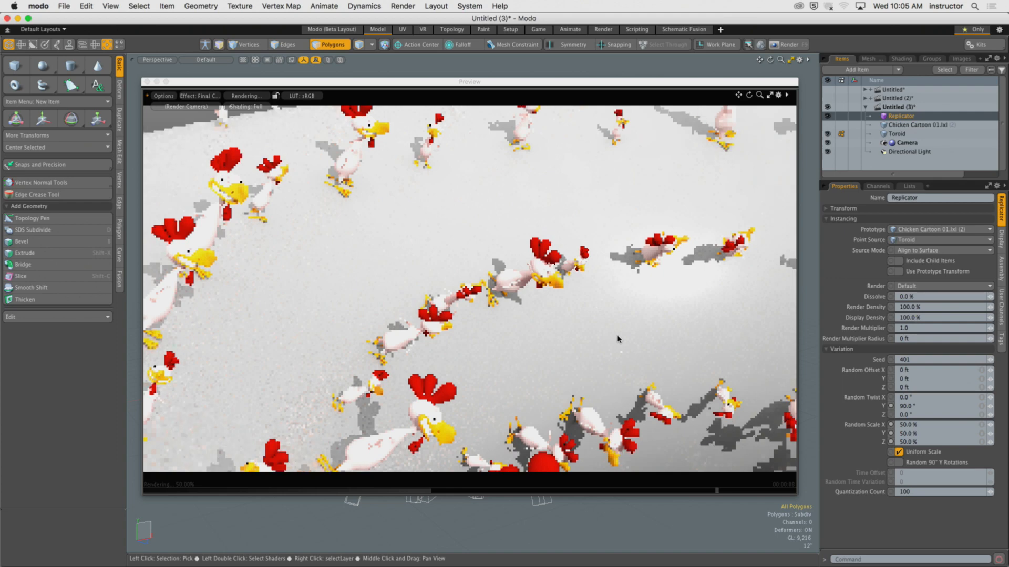
left_click_drag(601, 334, 405, 303, "alt")
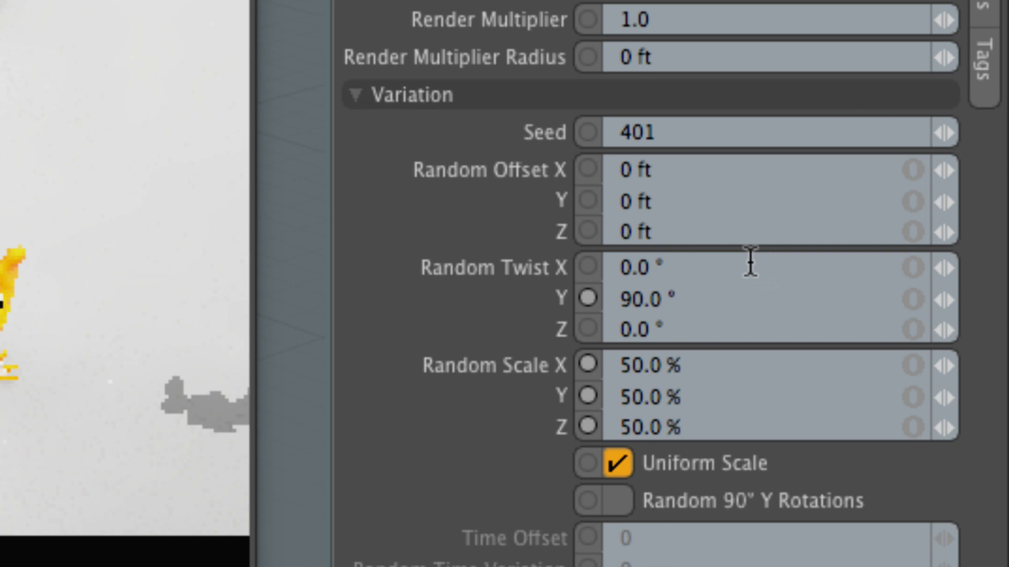
Step: Set the replicator's random Y offset to 1" and inspect the chickens' heights above the toroid
left_click(672, 210)
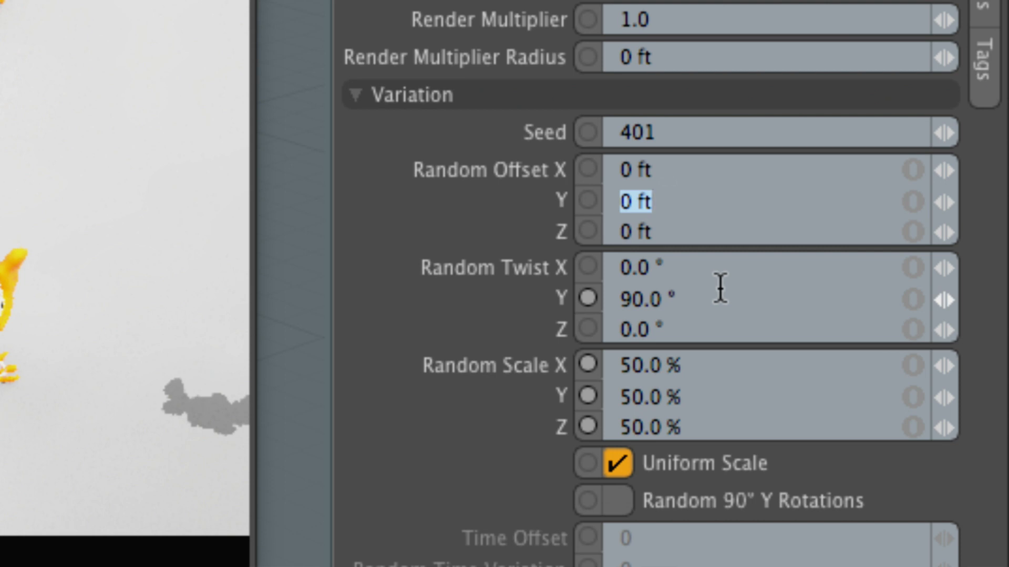
type("1")
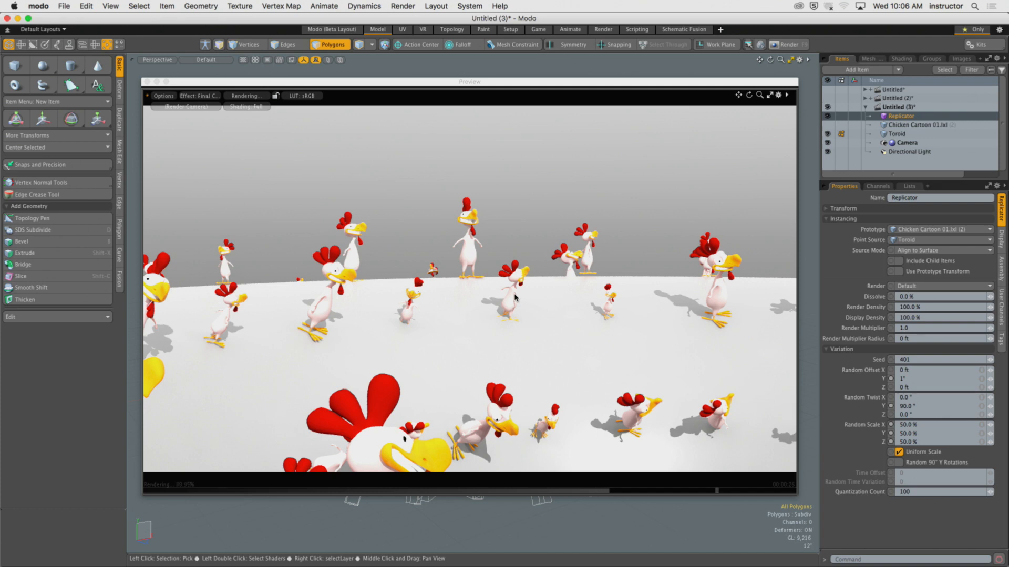
left_click_drag(500, 218, 458, 270, "alt")
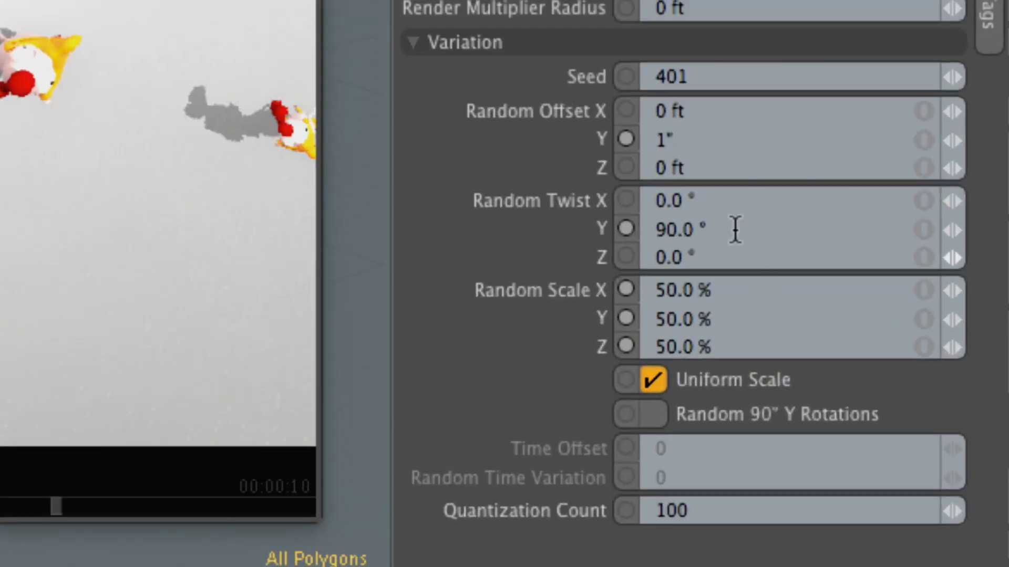
Step: Try a random Y twist of 10° on the replicas and restore it to 90°
left_click(735, 230)
type("10")
key("Return")
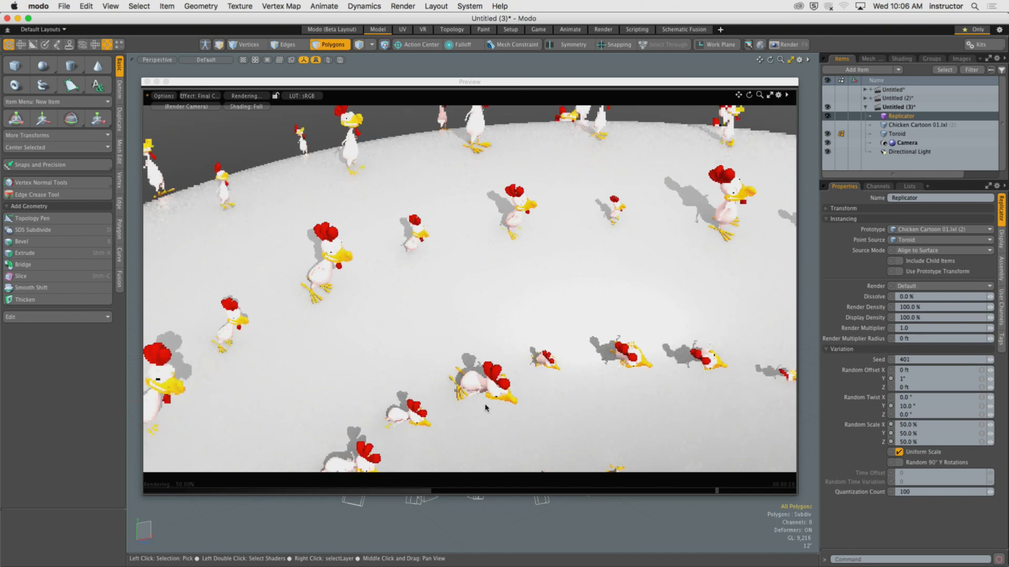
left_click(919, 405)
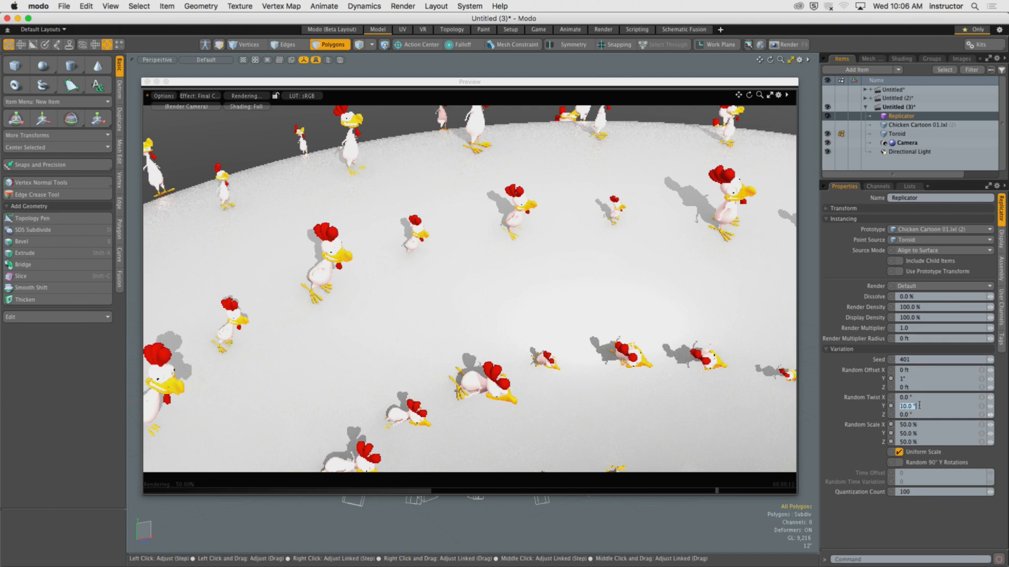
type("90")
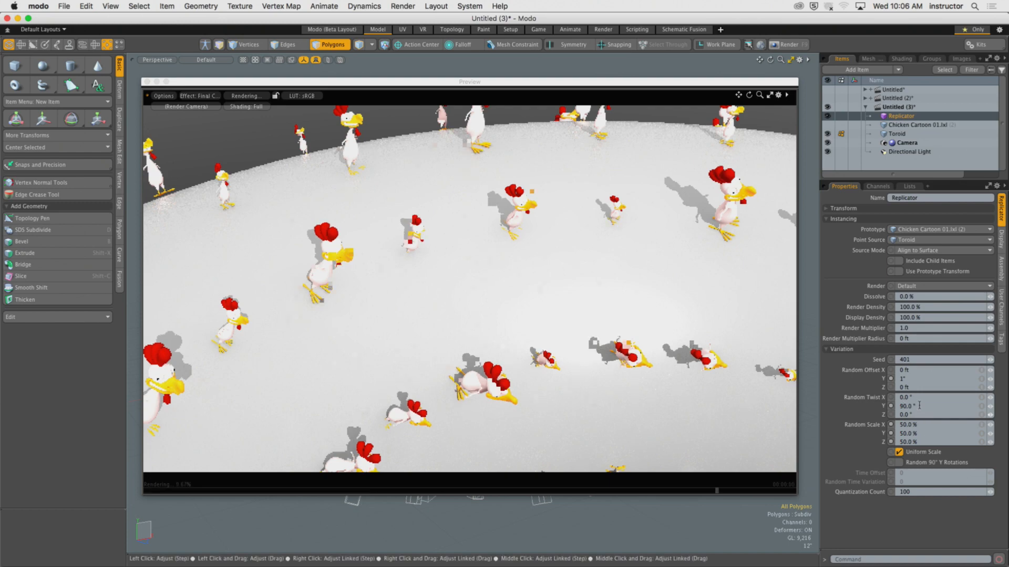
key("Return")
Step: Hide the toroid so only the ring of varied chickens shows in the preview
left_click_drag(589, 298, 548, 325, "ctrl+alt")
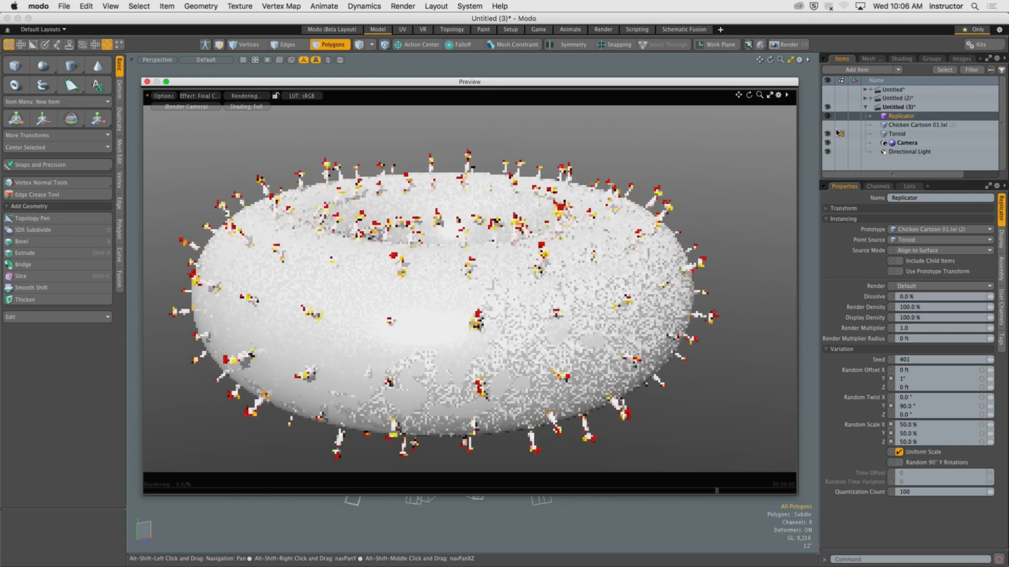
left_click(828, 134)
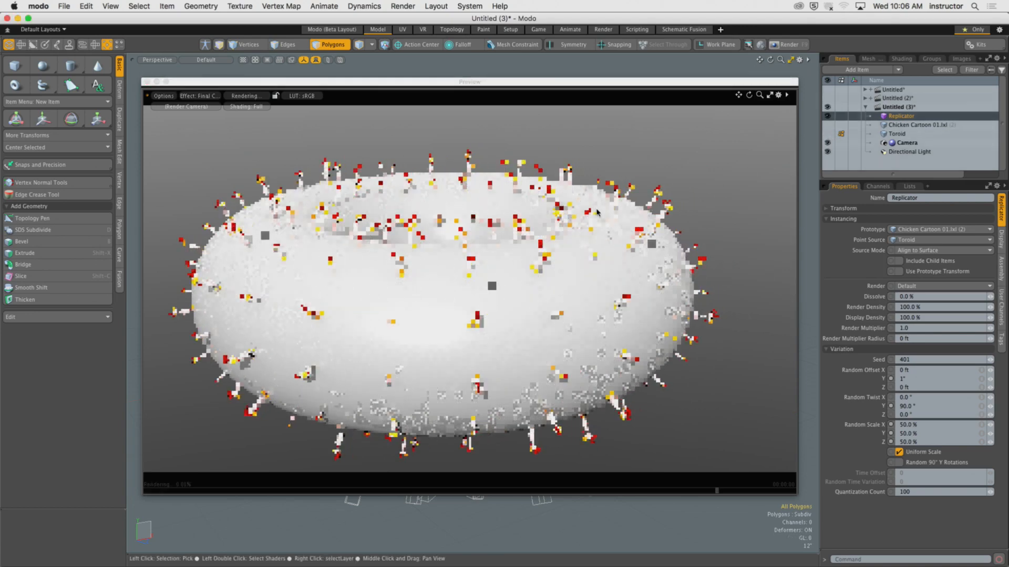
left_click_drag(496, 241, 517, 225, "alt+shift")
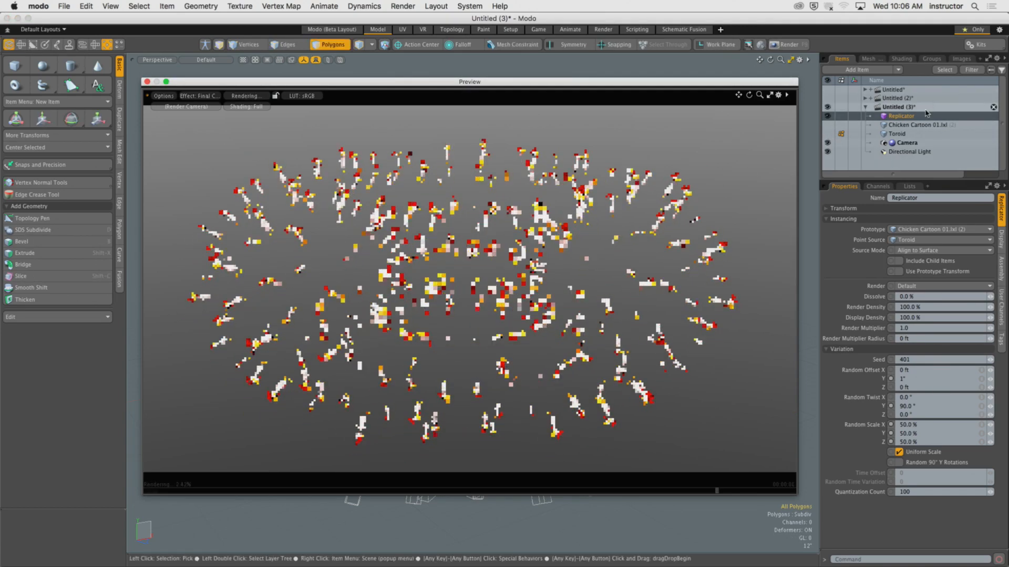
Step: Close the preview and examine the Toroid's points in vertex mode
left_click(917, 125)
left_click(897, 133)
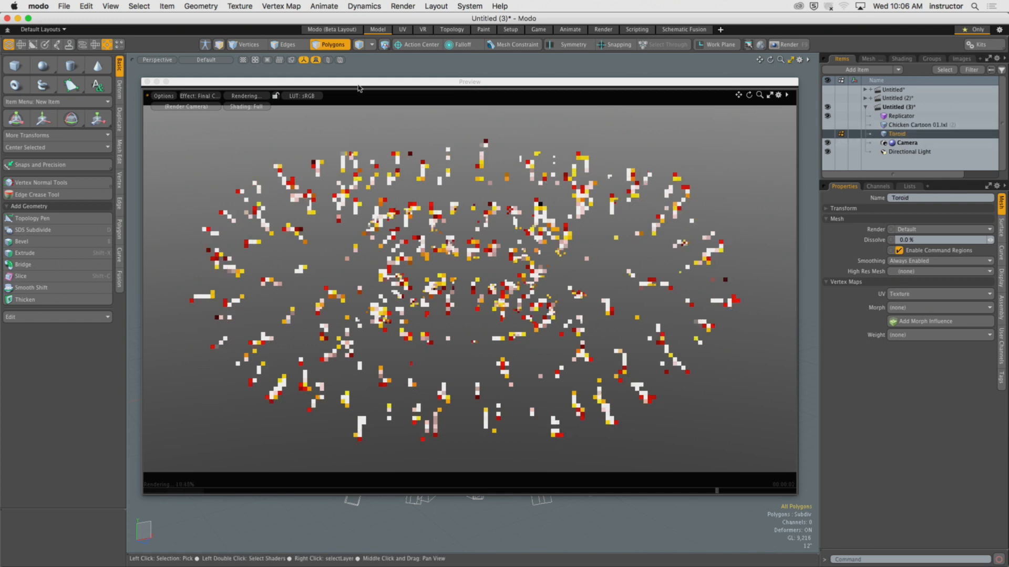
left_click(148, 82)
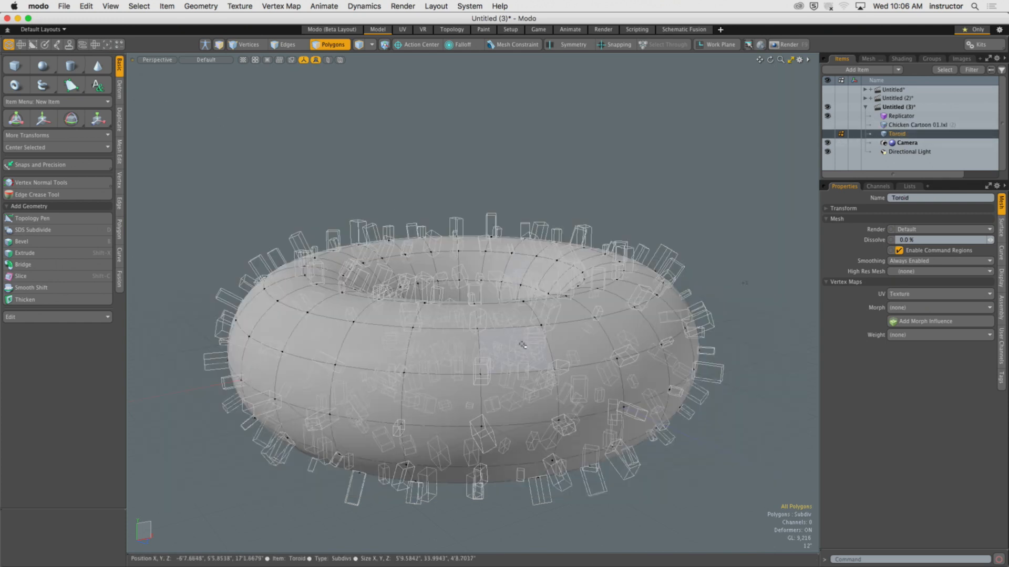
key("1")
right_click_drag(166, 122, 770, 527)
left_click_drag(770, 527, 739, 303, "alt")
left_click(746, 445)
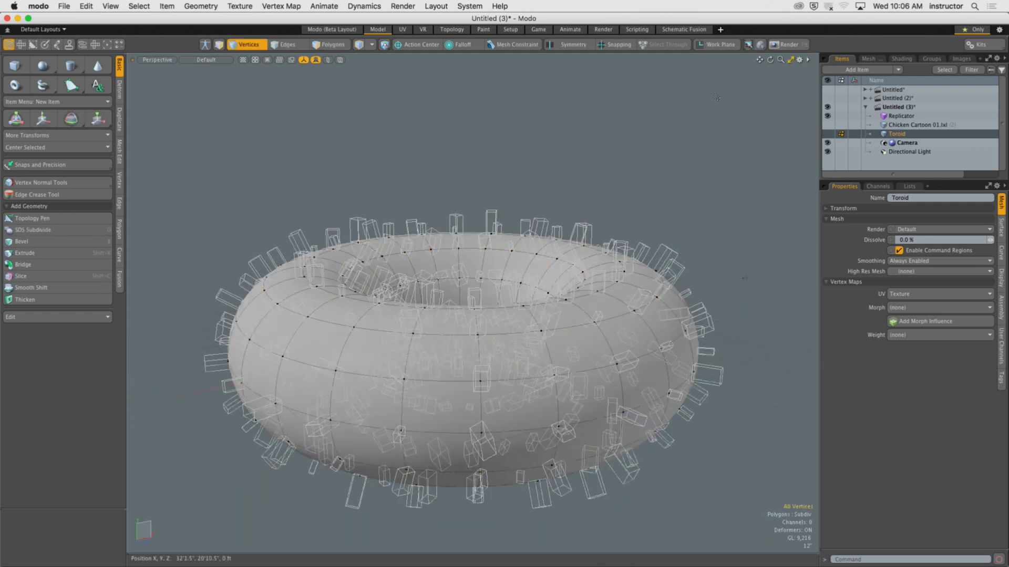
Step: Render the frame of replicated chickens, review its render statistics and close the render window
left_click(788, 44)
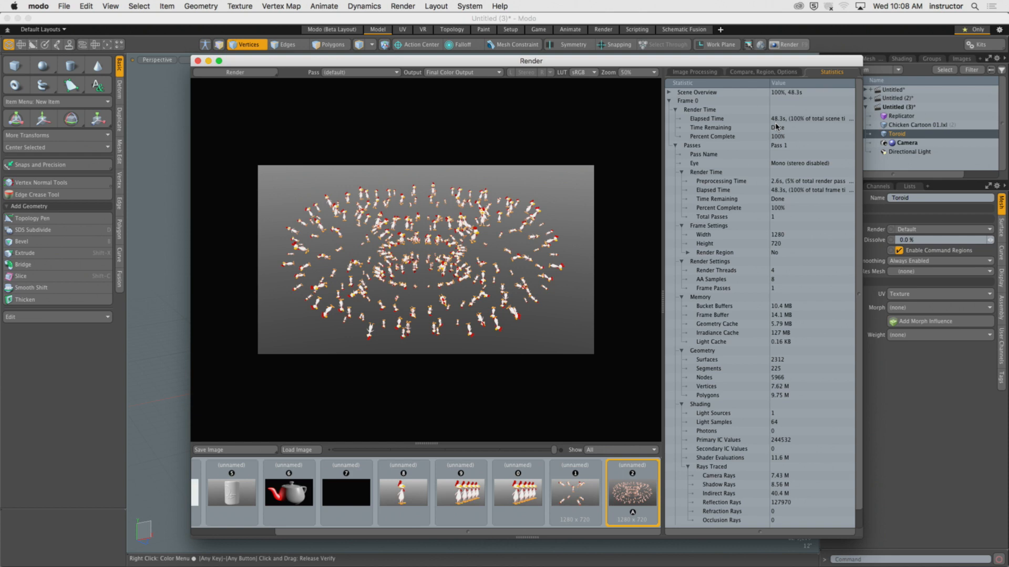
left_click_drag(423, 62, 391, 64)
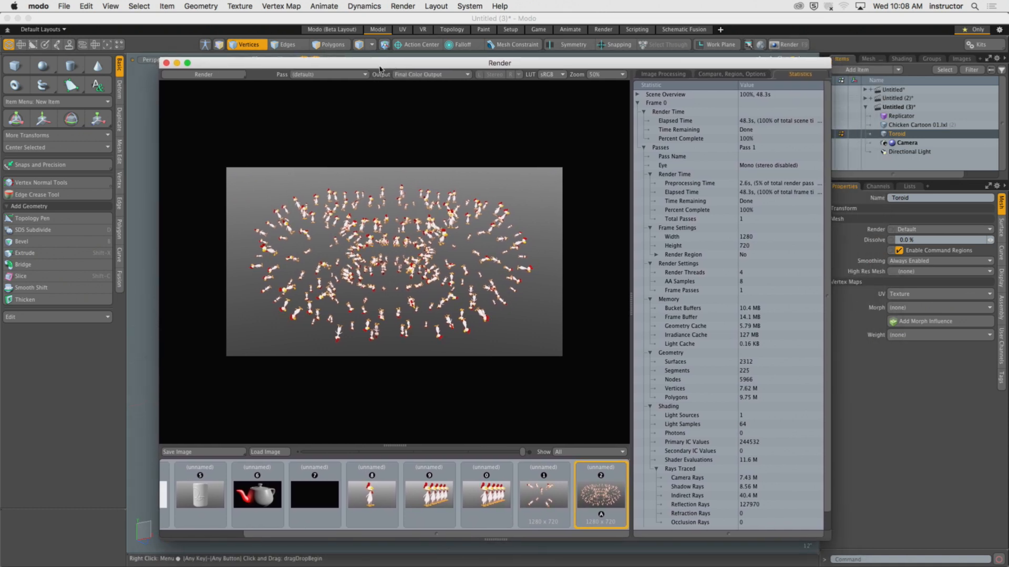
left_click(166, 63)
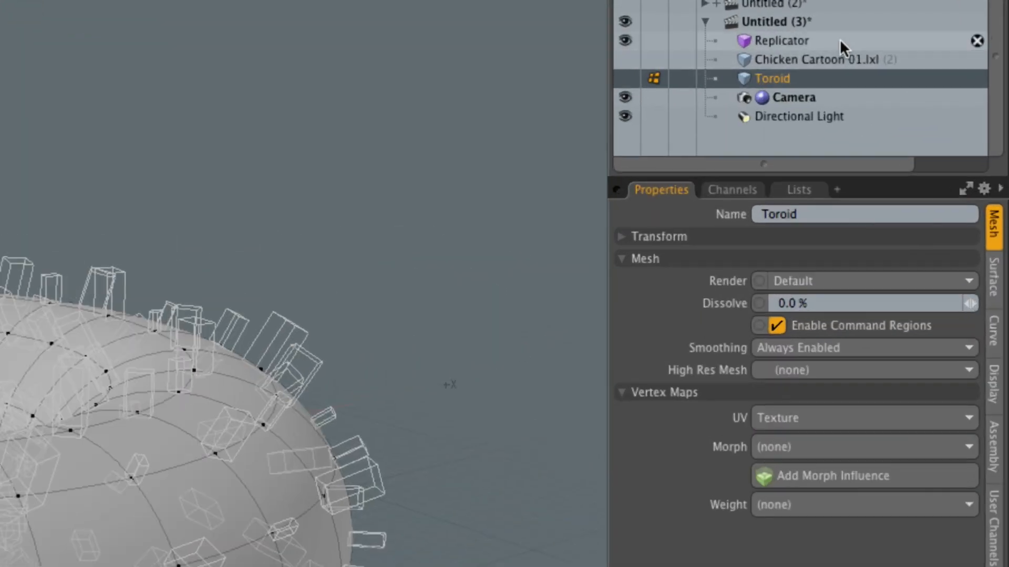
Step: Select the Replicator and review its random offset and twist settings
left_click(929, 116)
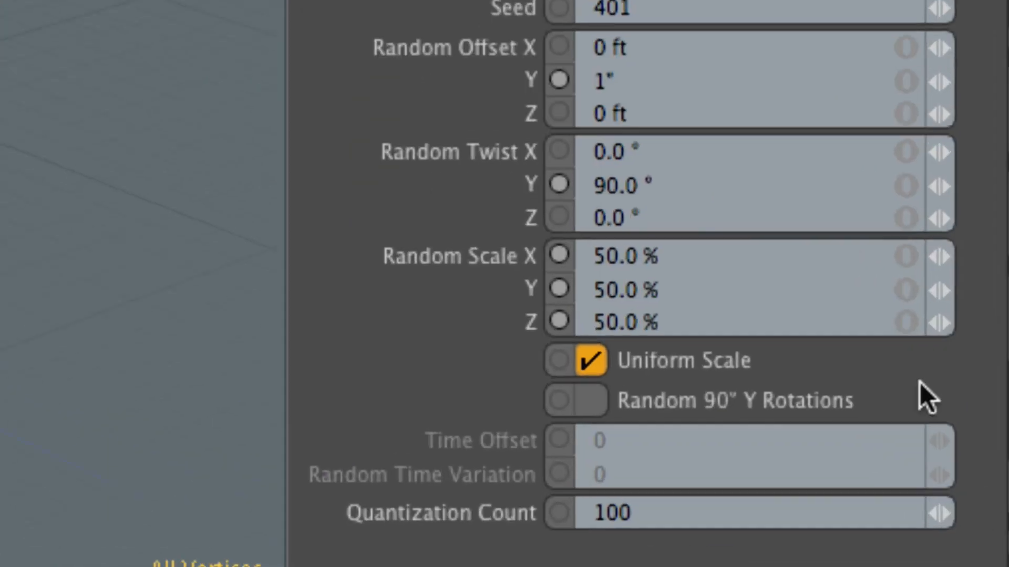
left_click_drag(616, 46, 606, 99)
left_click(583, 79)
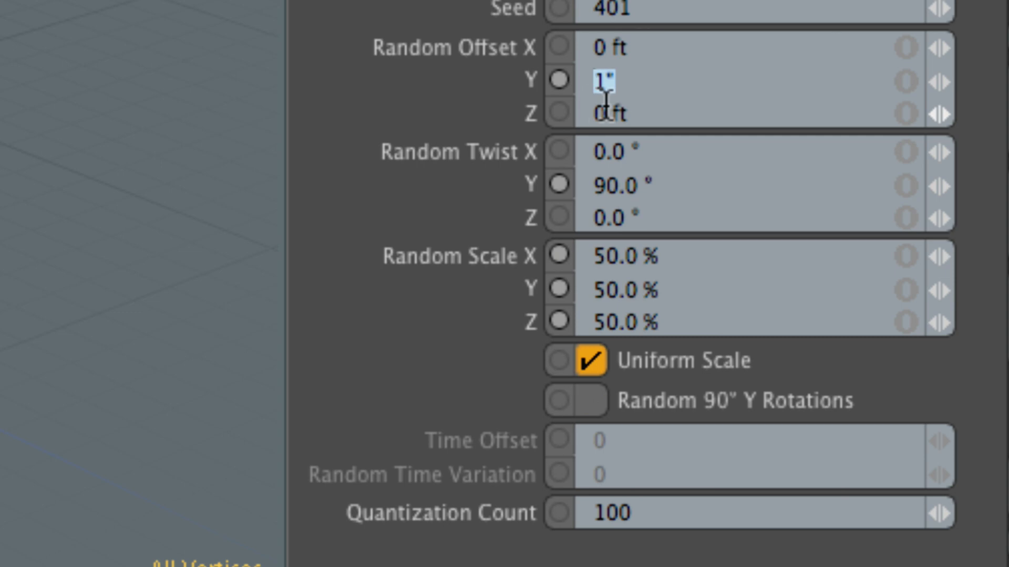
left_click(634, 93)
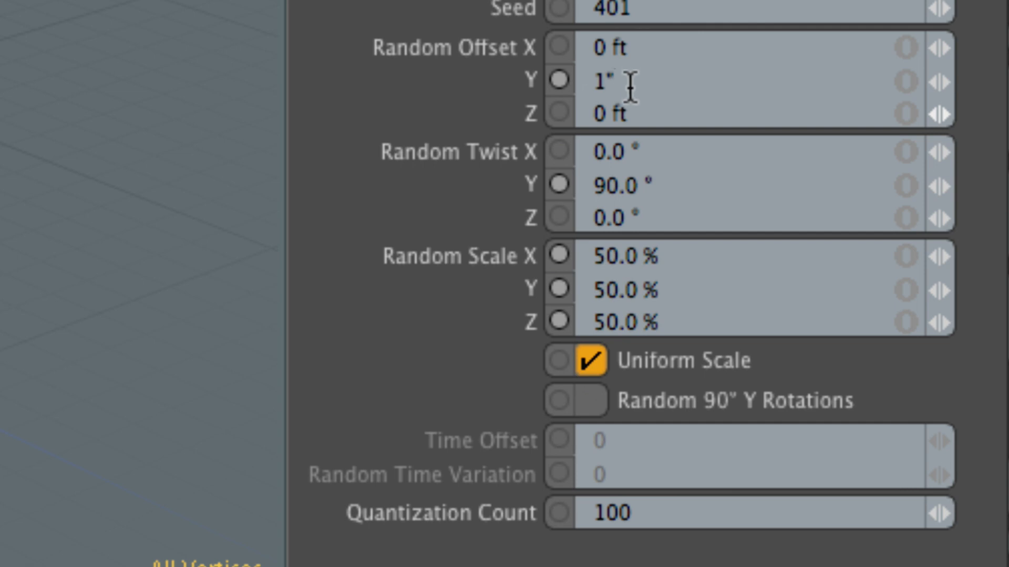
left_click(632, 58)
left_click(632, 88)
left_click(665, 158)
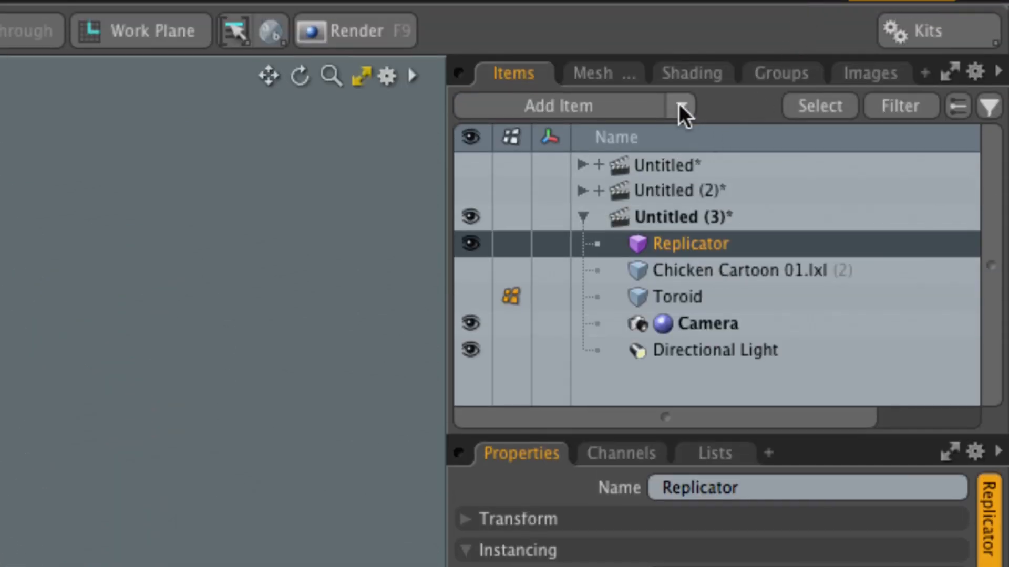
Step: Look through the particle and force item types that can be added to the scene
left_click(682, 108)
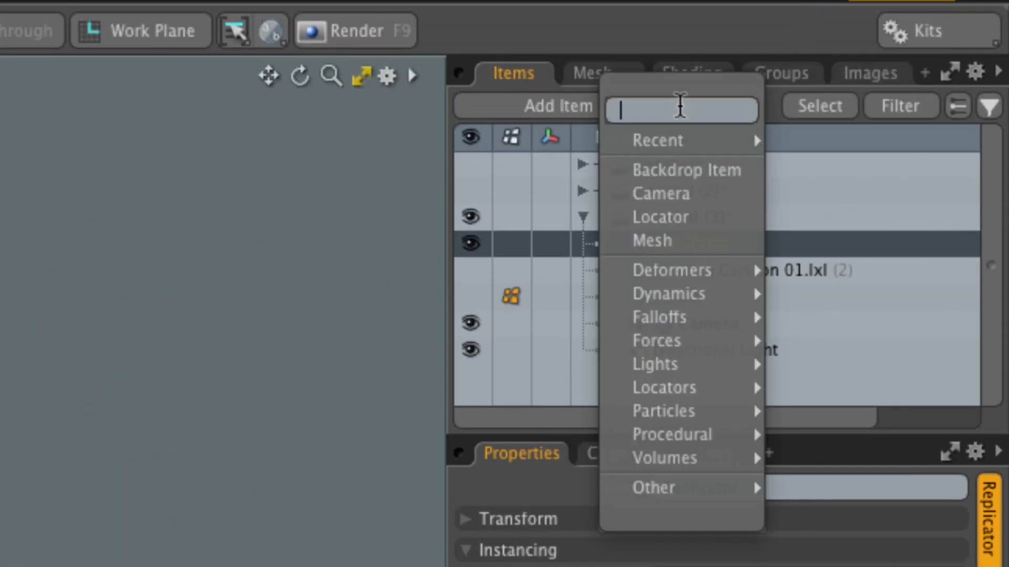
mouse_move(709, 412)
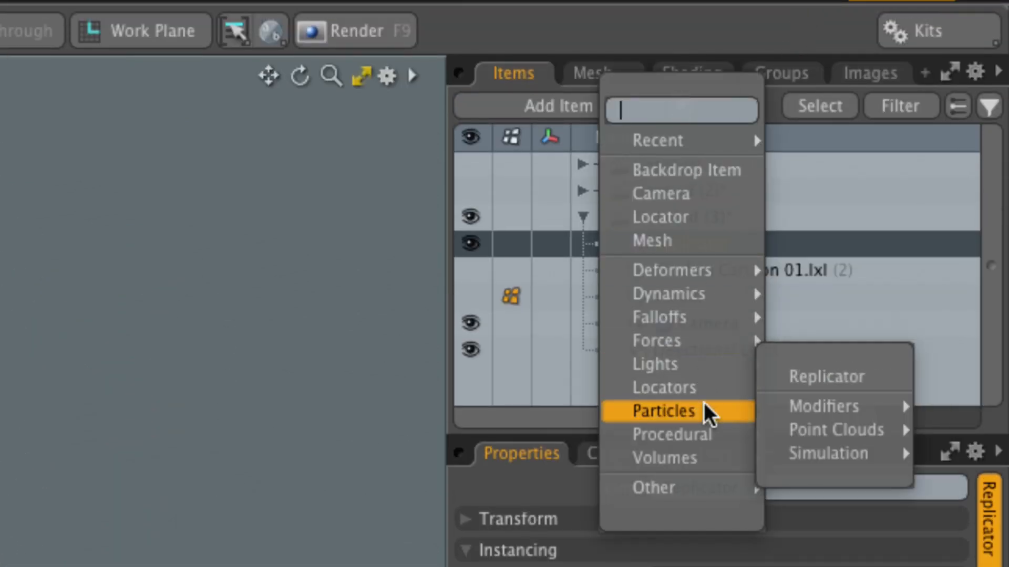
mouse_move(813, 419)
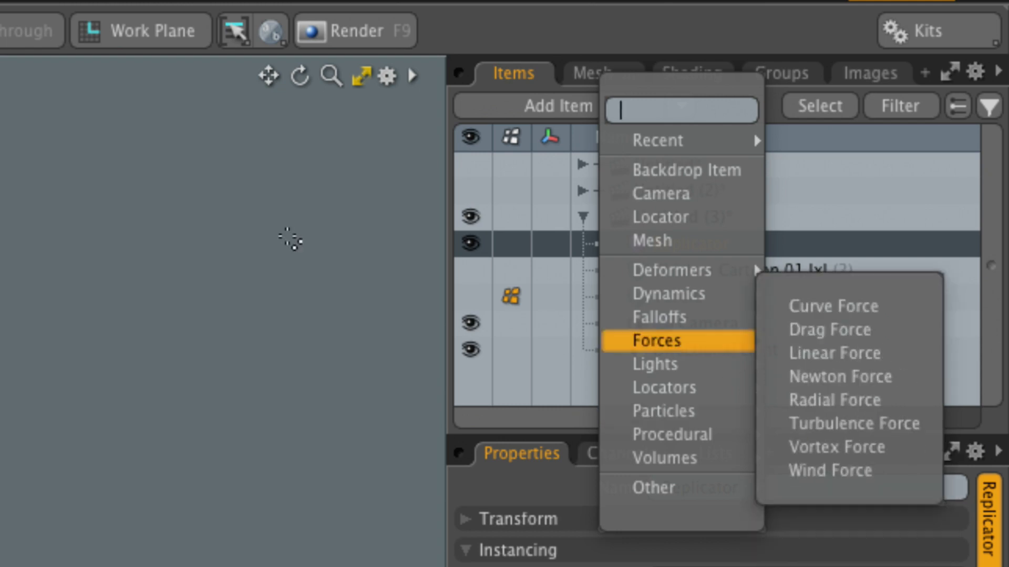
left_click(291, 238)
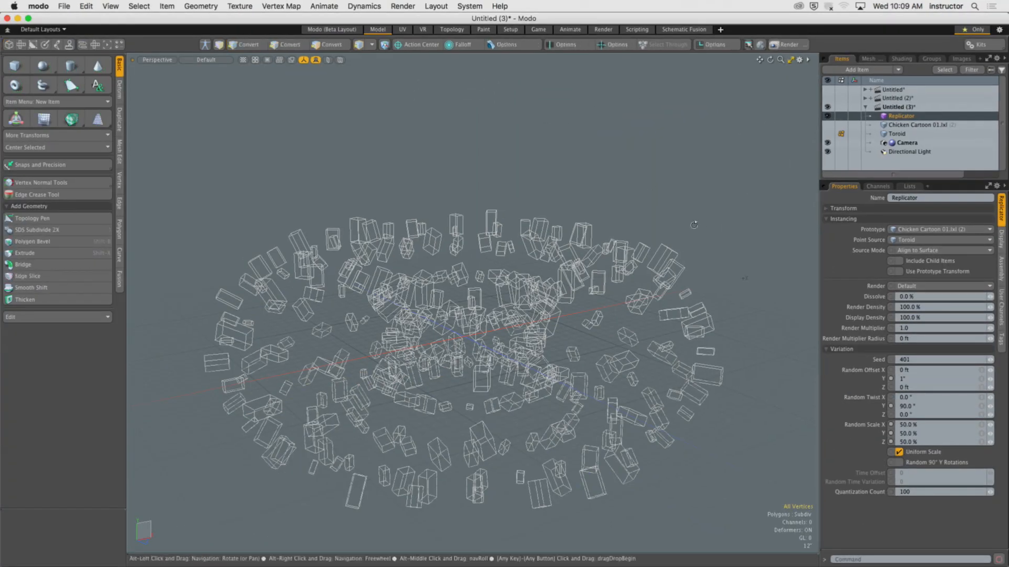
Step: Make the Toroid visible again and delete it from the scene
left_click_drag(636, 267, 606, 325, "alt")
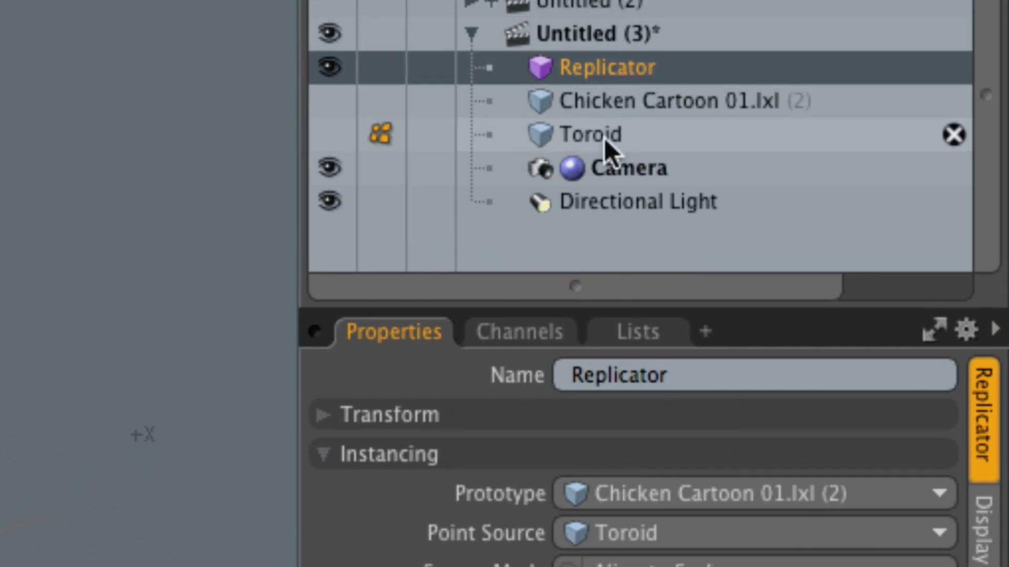
left_click(630, 139)
left_click(326, 138)
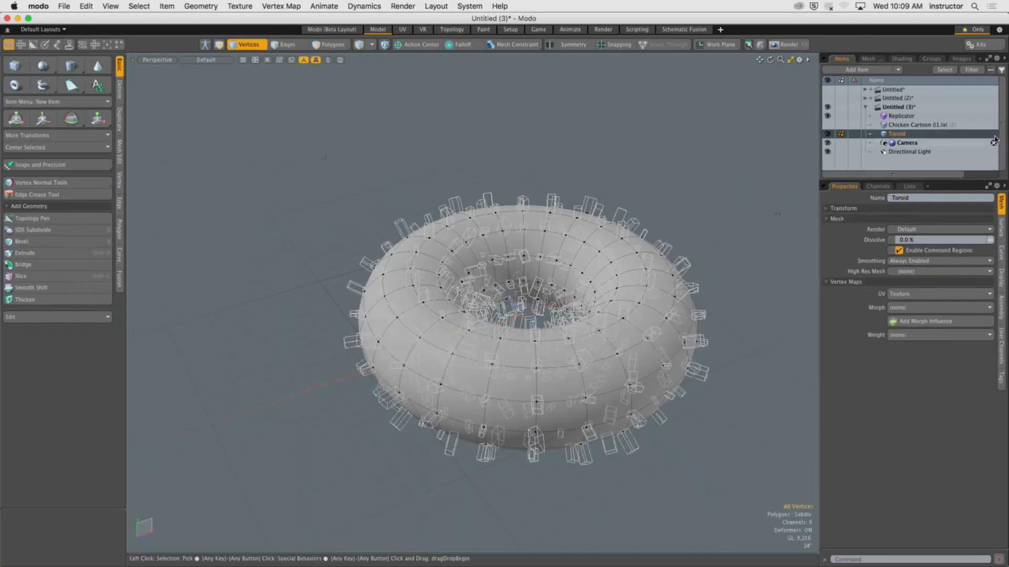
key("Delete")
Step: Add a plane mesh at the origin of the emptied scene
left_click_drag(610, 231, 509, 266, "alt")
left_click_drag(508, 267, 454, 233, "ctrl+alt")
left_click_drag(524, 234, 371, 220, "alt")
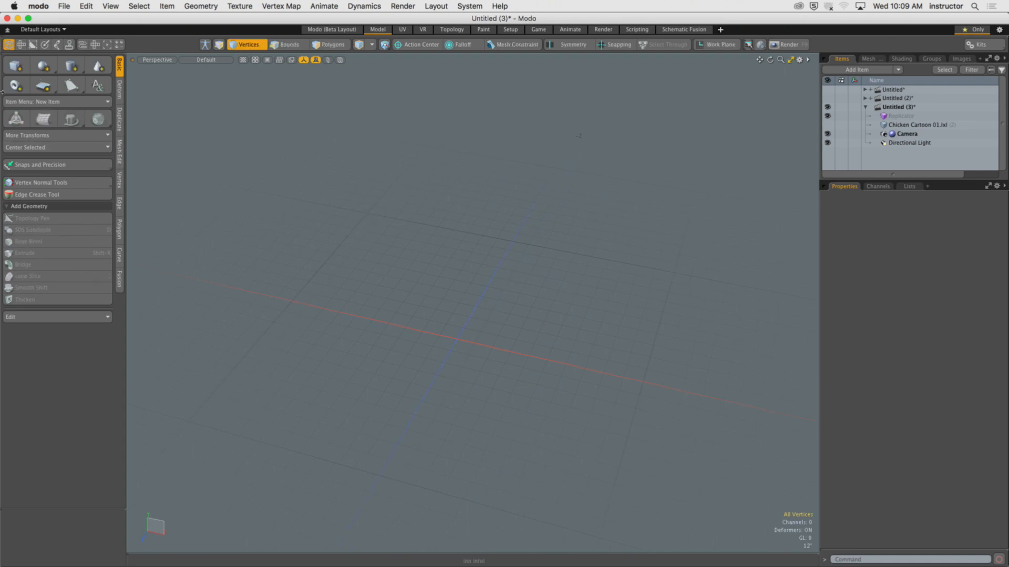
left_click(42, 85)
scroll(630, 422, "up", 5)
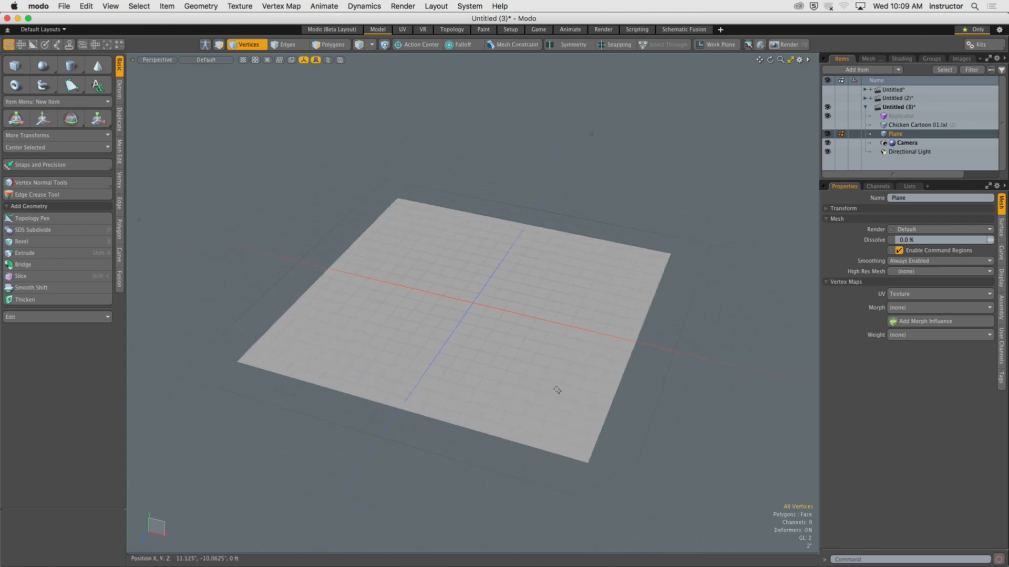
Step: Subdivide the plane's polygons four times with the Faceted method
key("shift+d")
key("Return")
key("shift+d")
left_click(798, 176)
key("shift+d")
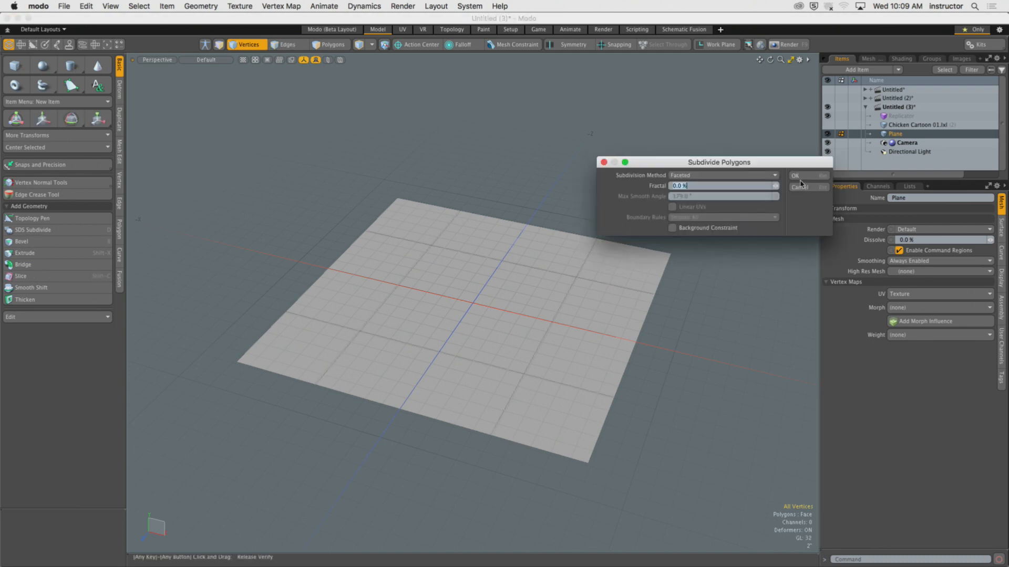
left_click(798, 176)
key("shift+d")
left_click(798, 177)
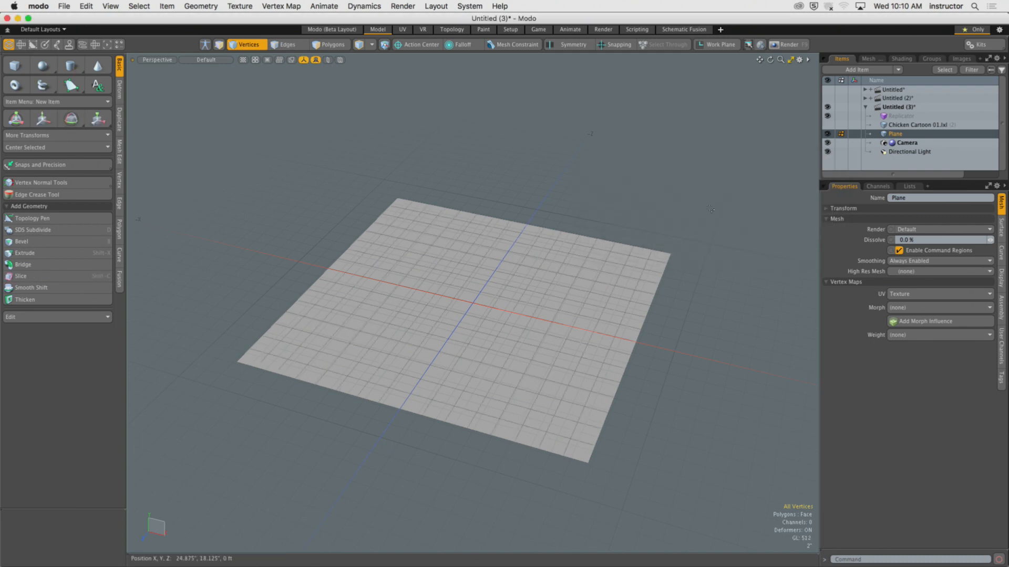
Step: Subdivide the plane's polygons one more time for a denser sculpting mesh
key("shift+d")
left_click(797, 176)
scroll(609, 251, "up", 3)
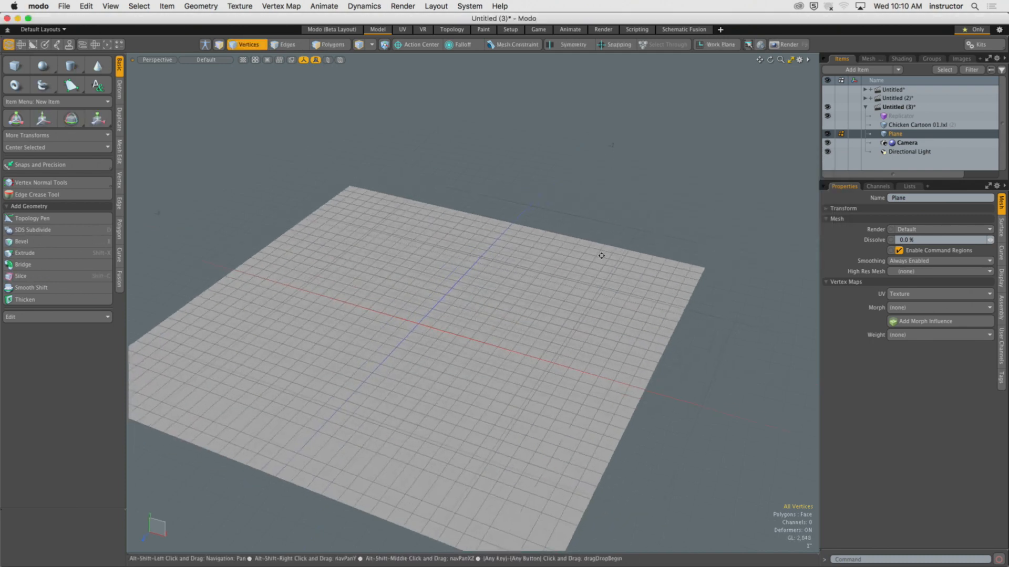
Step: Set Show Grid to Never in the 3D viewport's visibility properties
key("o")
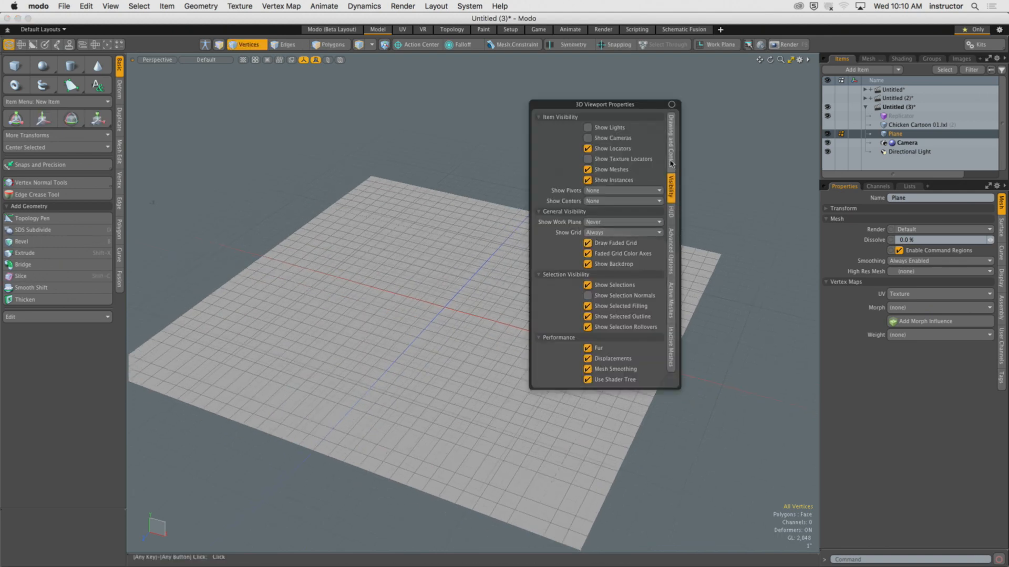
left_click(622, 222)
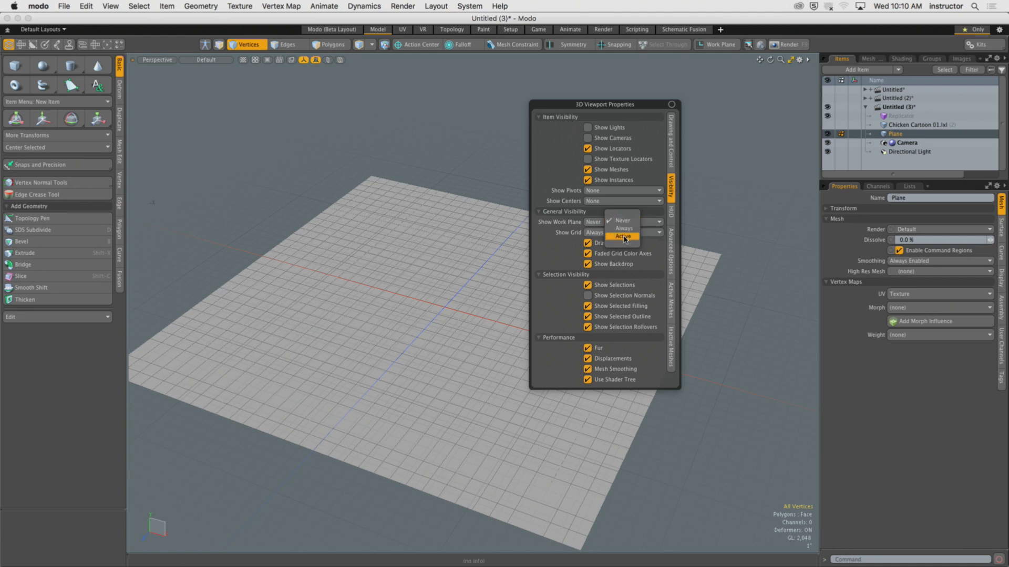
left_click(622, 220)
left_click(622, 232)
left_click(623, 225)
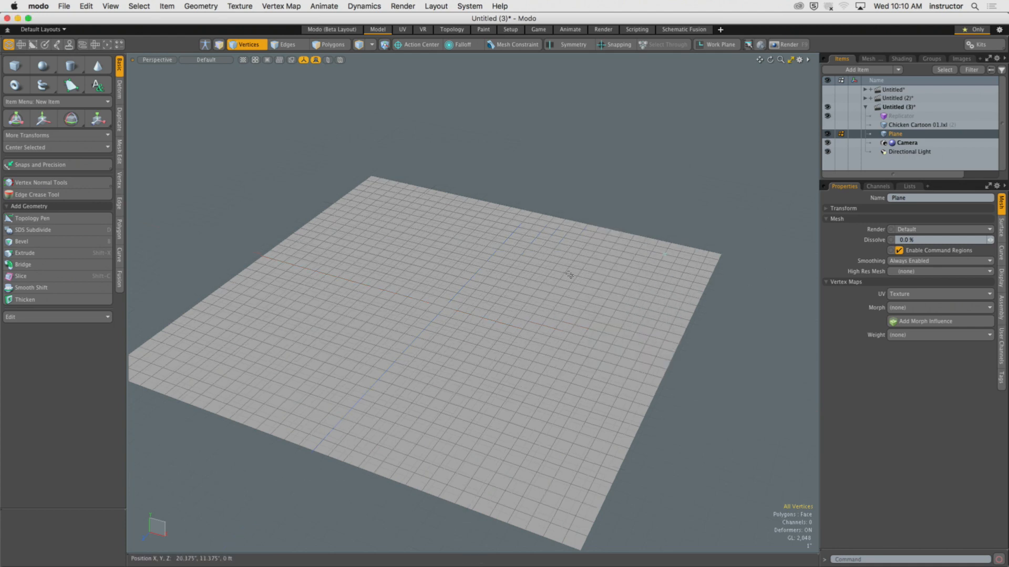
mouse_move(545, 279)
left_mouse_down("alt+shift")
mouse_move(578, 268)
mouse_move(578, 252)
mouse_move(577, 271)
mouse_move(574, 259)
left_mouse_up("alt+shift")
scroll(575, 258, "down", 2)
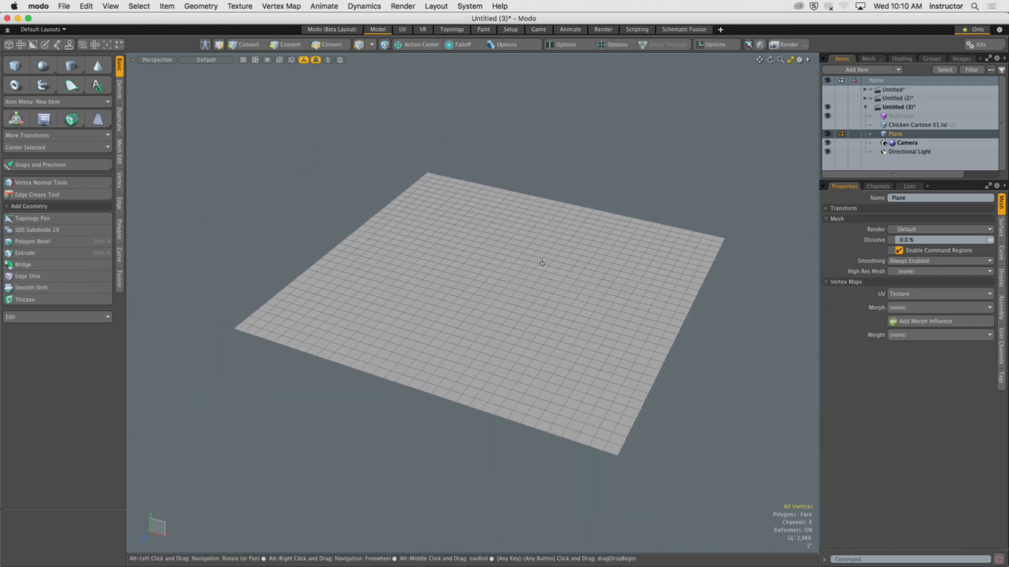
Step: Sculpt raised hills around the edges of the subdivided plane with the Push brush
left_click(46, 44)
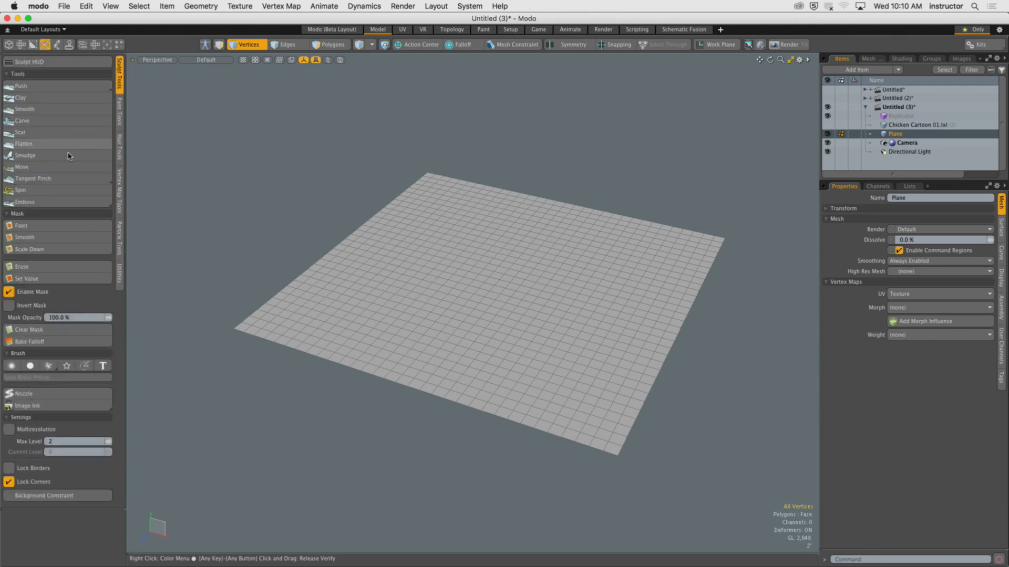
left_click(71, 86)
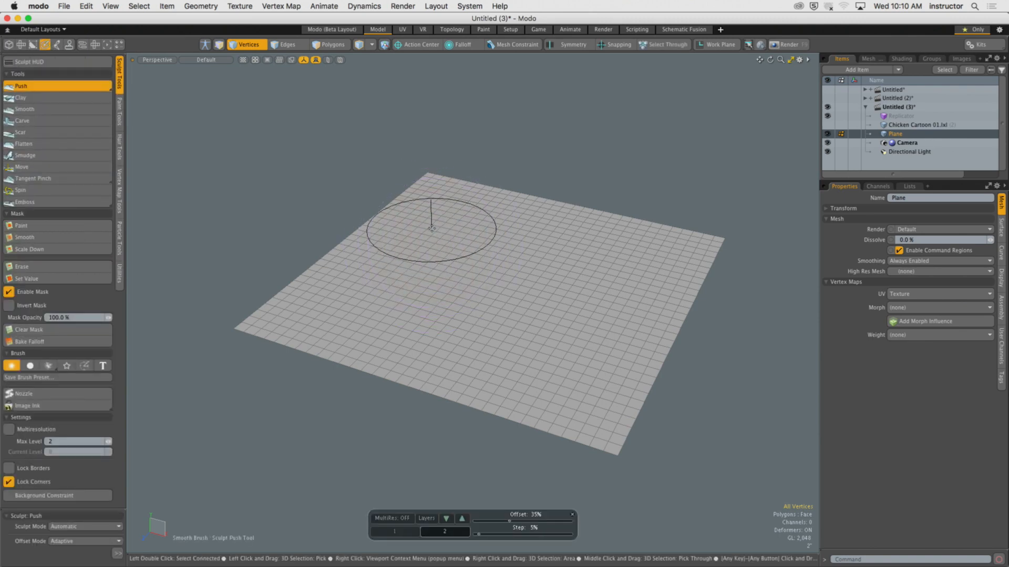
mouse_move(431, 226)
left_mouse_down()
mouse_move(428, 183)
mouse_move(418, 188)
mouse_move(509, 185)
left_mouse_up()
mouse_move(596, 289)
left_mouse_down("alt")
mouse_move(591, 254)
mouse_move(615, 228)
mouse_move(541, 289)
mouse_move(586, 293)
mouse_move(564, 371)
mouse_move(682, 235)
left_mouse_up("alt")
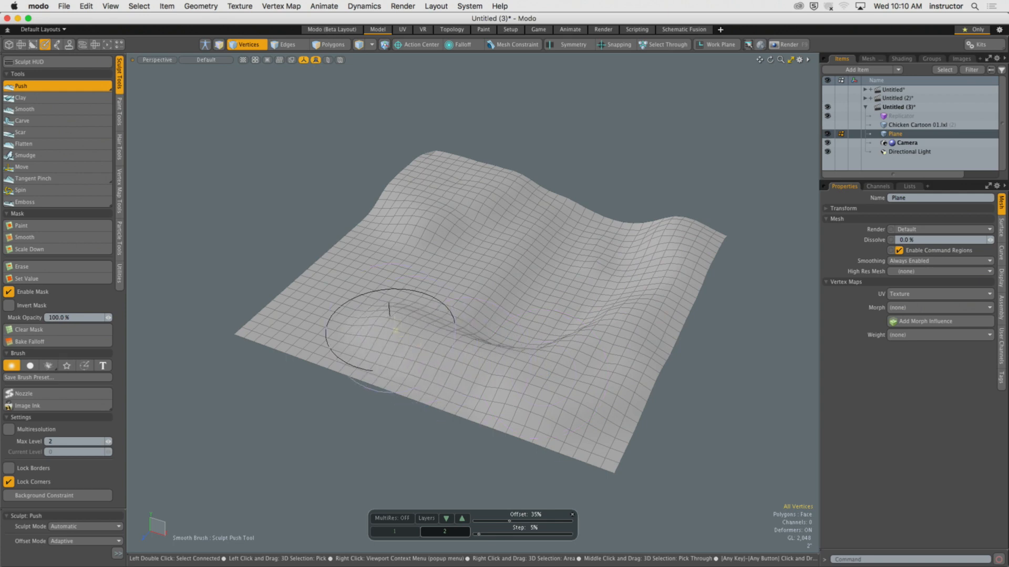
mouse_move(380, 304)
left_mouse_down("alt")
mouse_move(325, 276)
mouse_move(589, 263)
mouse_move(607, 241)
mouse_move(638, 231)
left_mouse_up("alt")
left_click_drag(585, 213, 599, 268, "alt")
mouse_move(577, 182)
left_mouse_down()
mouse_move(583, 158)
mouse_move(595, 158)
left_mouse_up()
left_click_drag(461, 167, 490, 184)
mouse_move(323, 255)
left_mouse_down()
mouse_move(337, 245)
mouse_move(343, 297)
left_mouse_up()
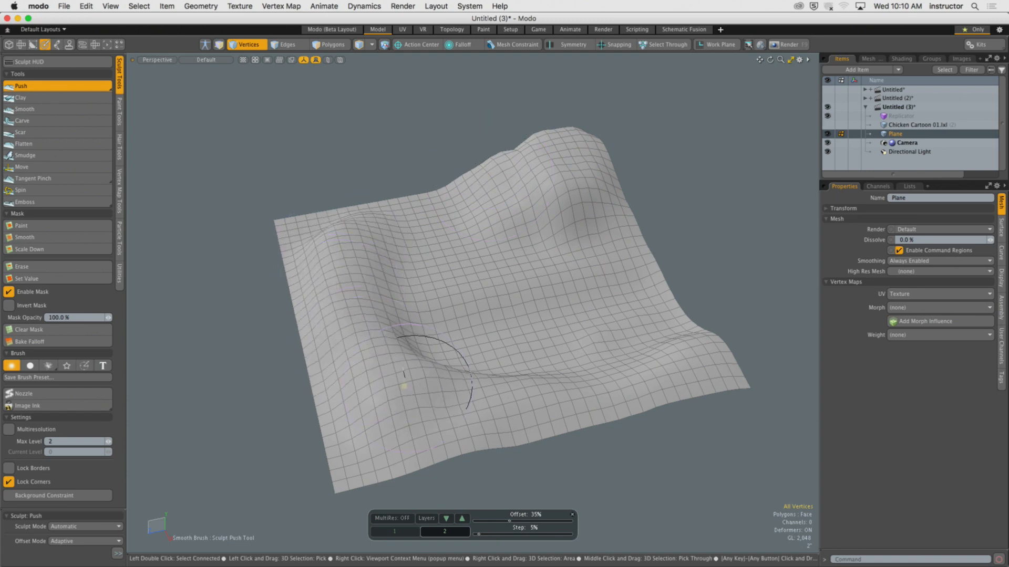
Step: Push a depression into the middle of the plane with the inverted brush and drop the sculpt tool
mouse_move(416, 367)
left_mouse_down("alt")
mouse_move(343, 304)
mouse_move(419, 359)
left_mouse_up("alt")
left_click_drag(519, 328, 509, 334, "ctrl")
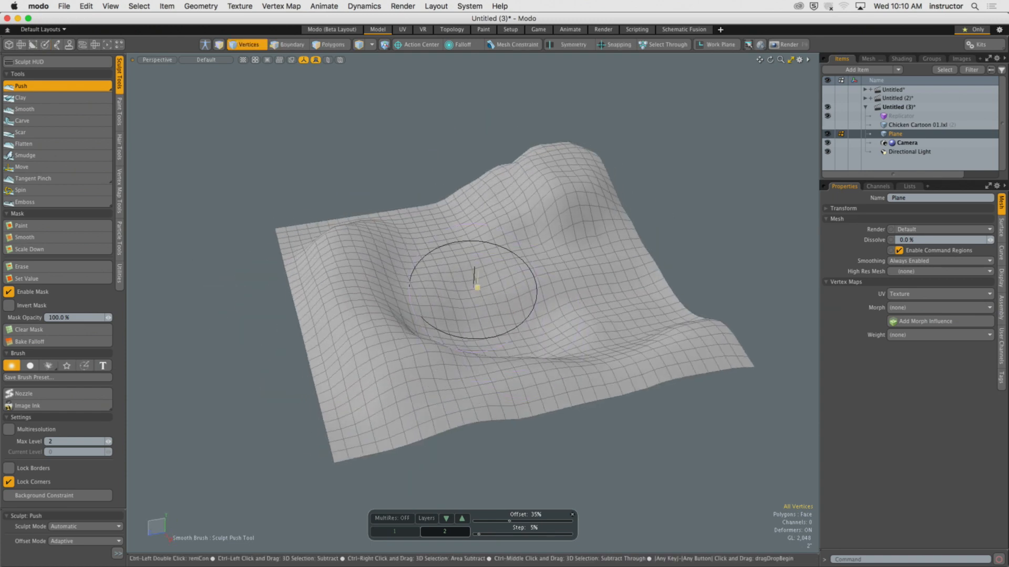
mouse_move(547, 293)
left_mouse_down("alt")
mouse_move(526, 284)
mouse_move(518, 313)
mouse_move(527, 320)
mouse_move(531, 287)
mouse_move(444, 310)
left_mouse_up("alt")
key("space")
left_click_drag(633, 186, 561, 199, "alt")
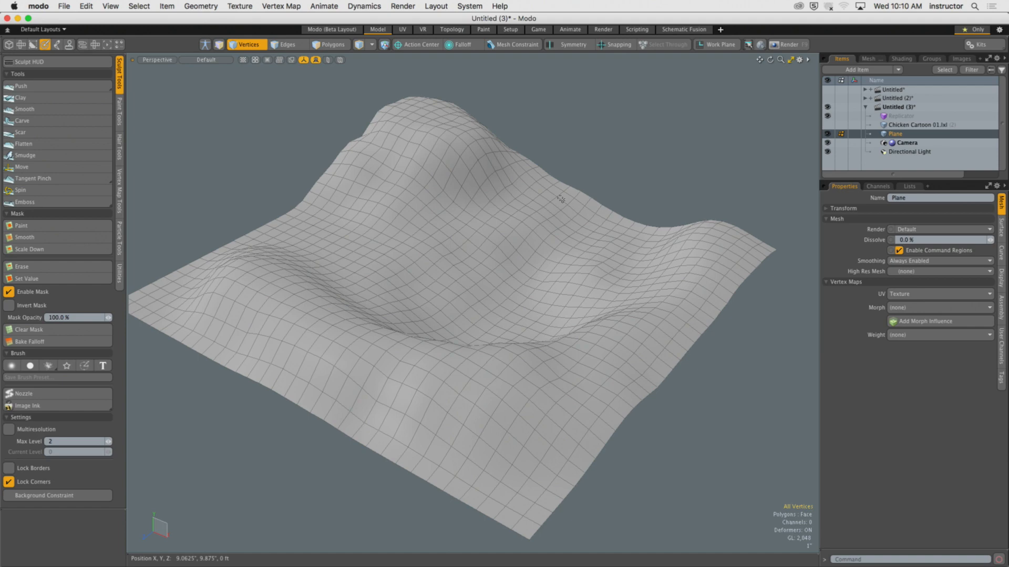
Step: Activate the Mesh Paint duplication tool and expand its properties to show all settings
left_click(8, 44)
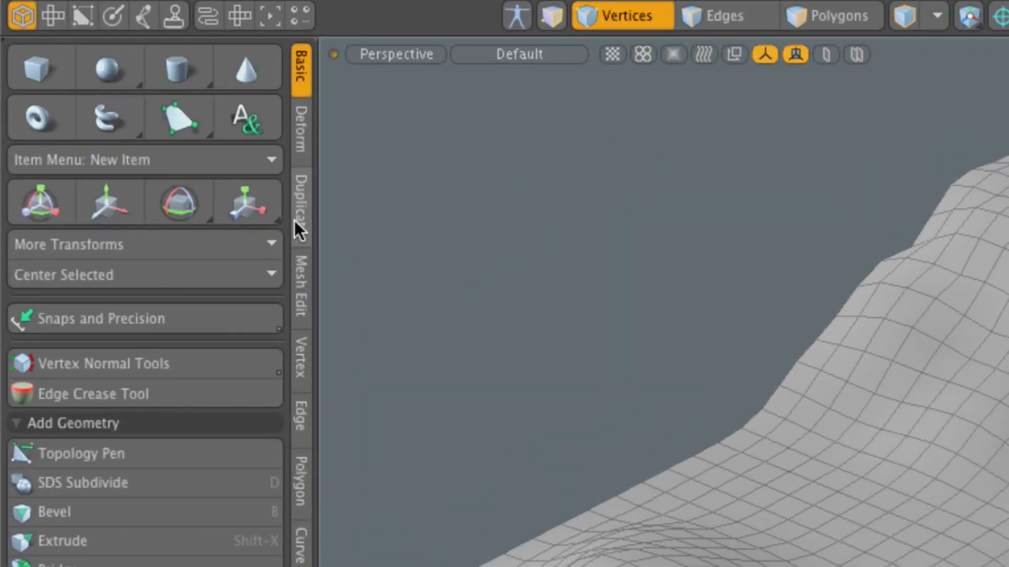
left_click(304, 226)
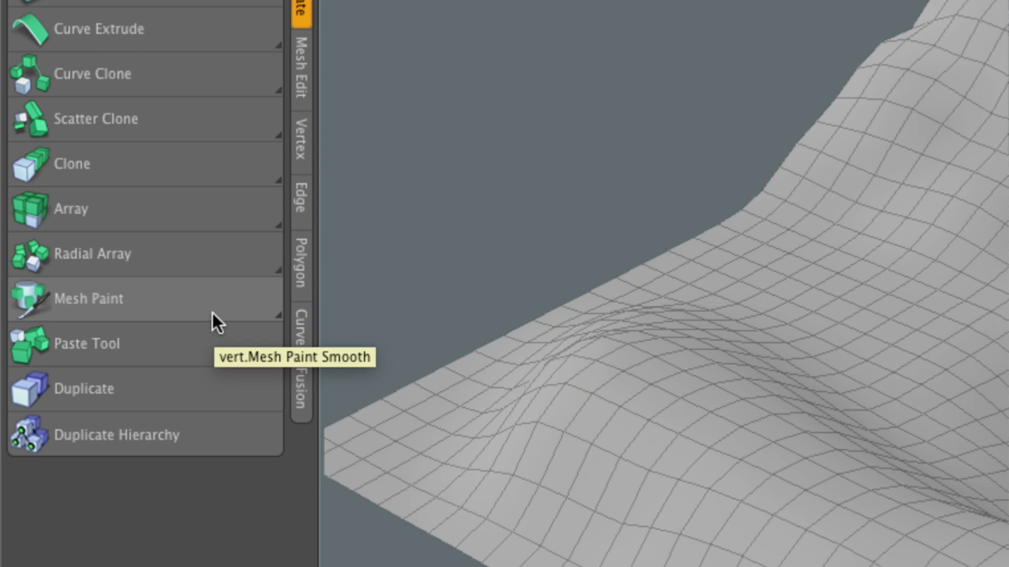
left_click(179, 299)
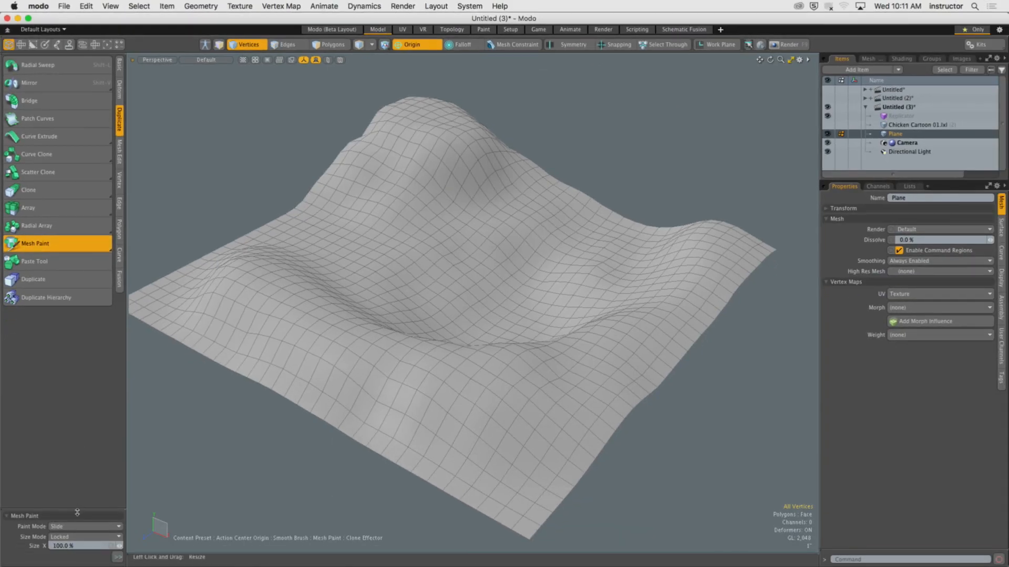
left_click_drag(77, 510, 94, 201)
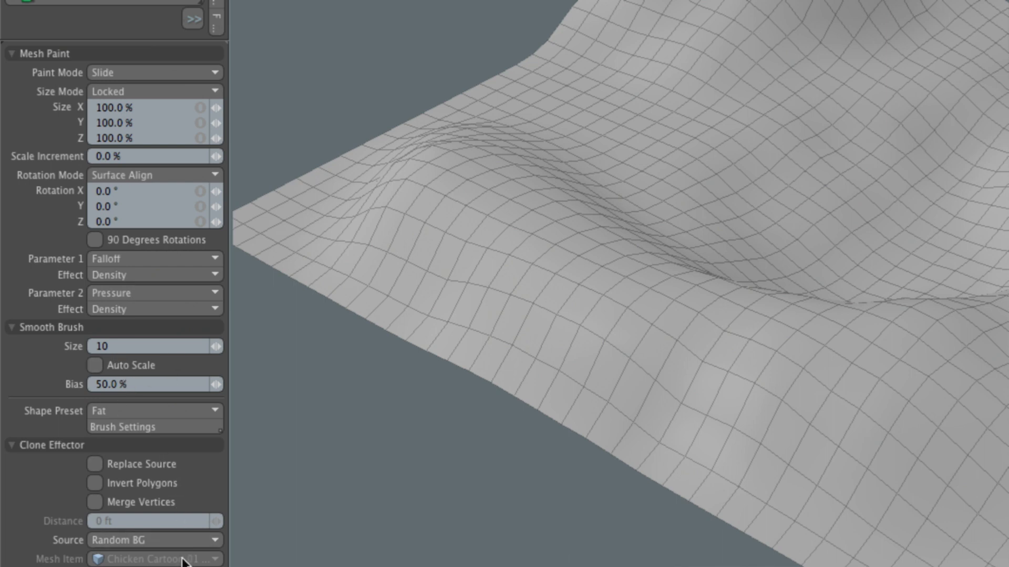
Step: Set the Clone Effector source to Specific Mesh with Chicken Cartoon 01.lxl (2) as the mesh item
left_click(201, 482)
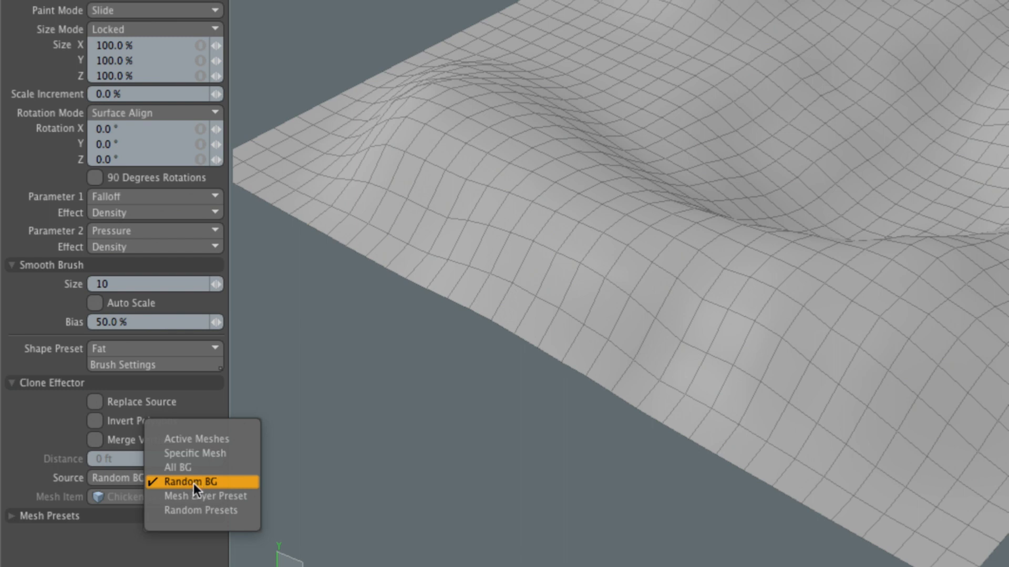
left_click(223, 455)
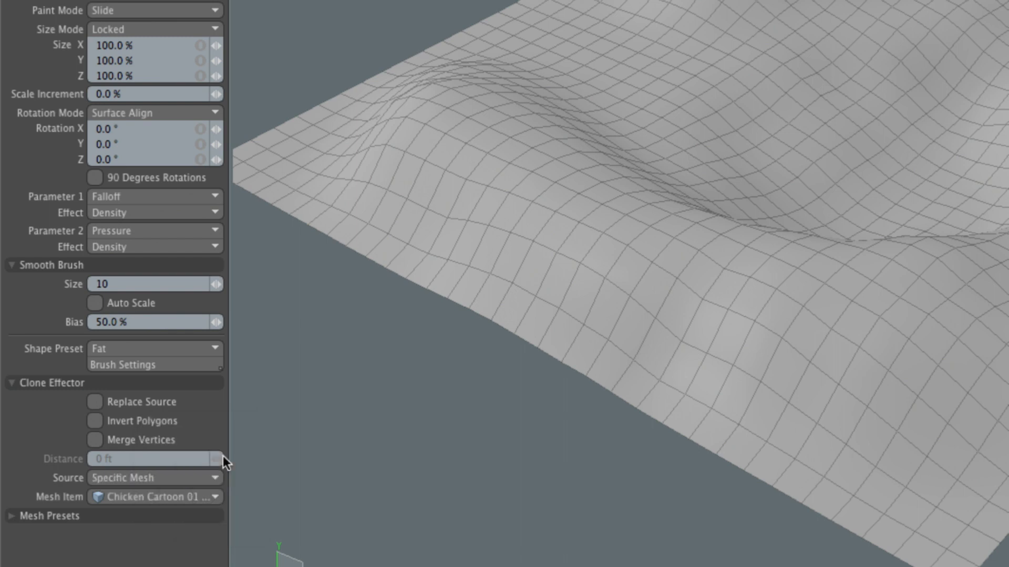
left_click(199, 497)
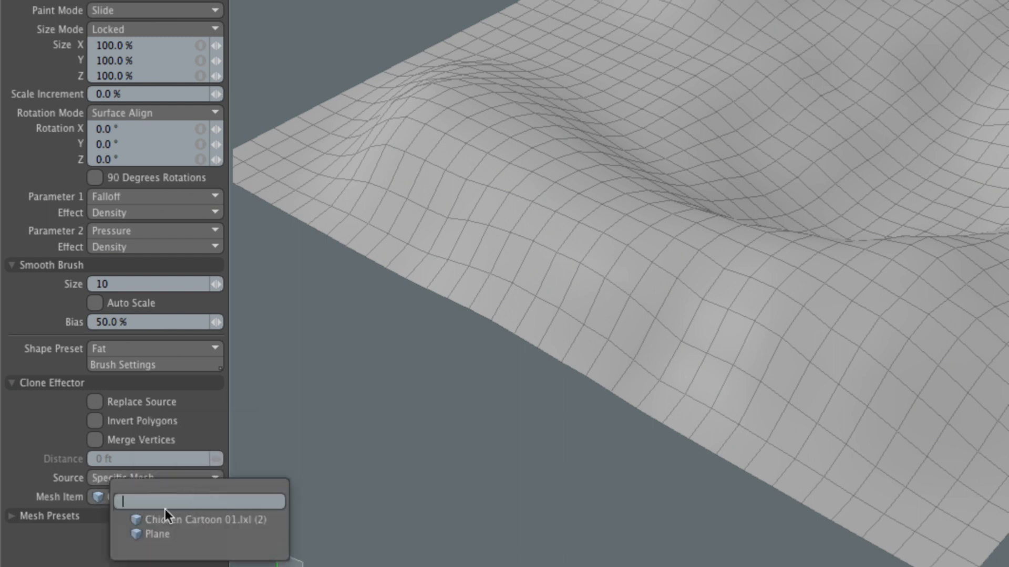
left_click(187, 521)
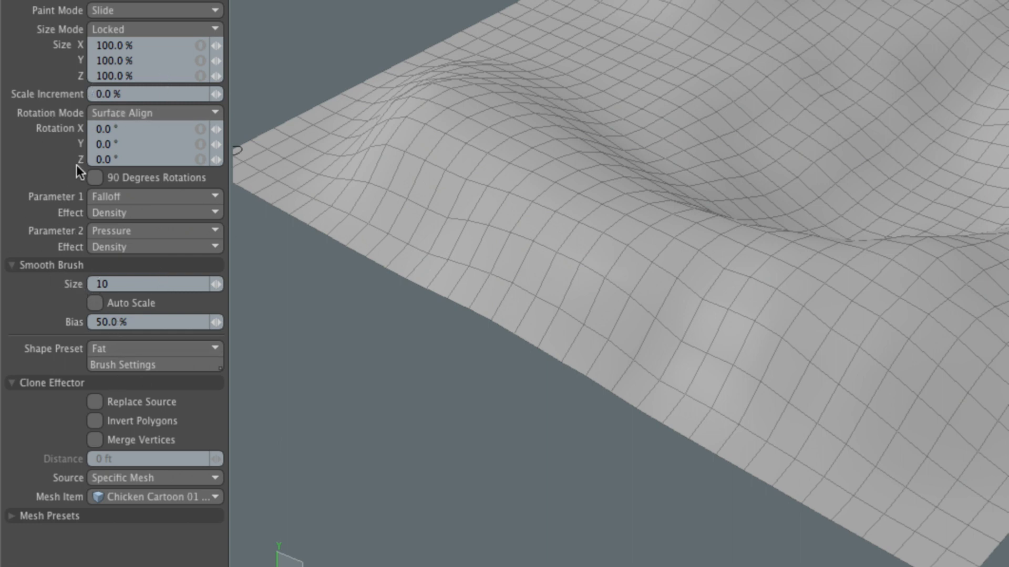
Step: Paint a few chicken copies onto the front hill with Mesh Paint in Slide mode and drop the tool
left_click(112, 6)
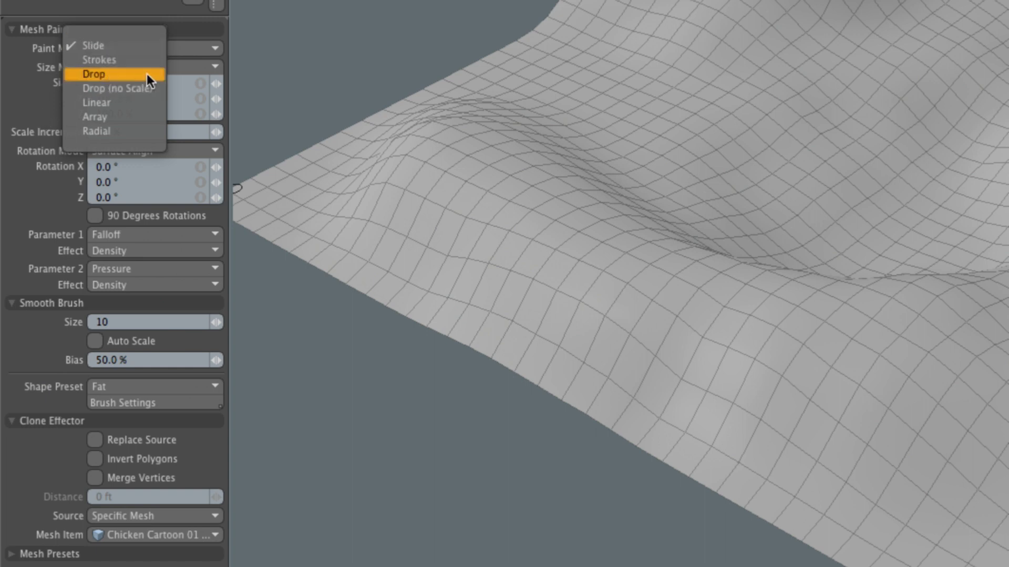
left_click(4, 129)
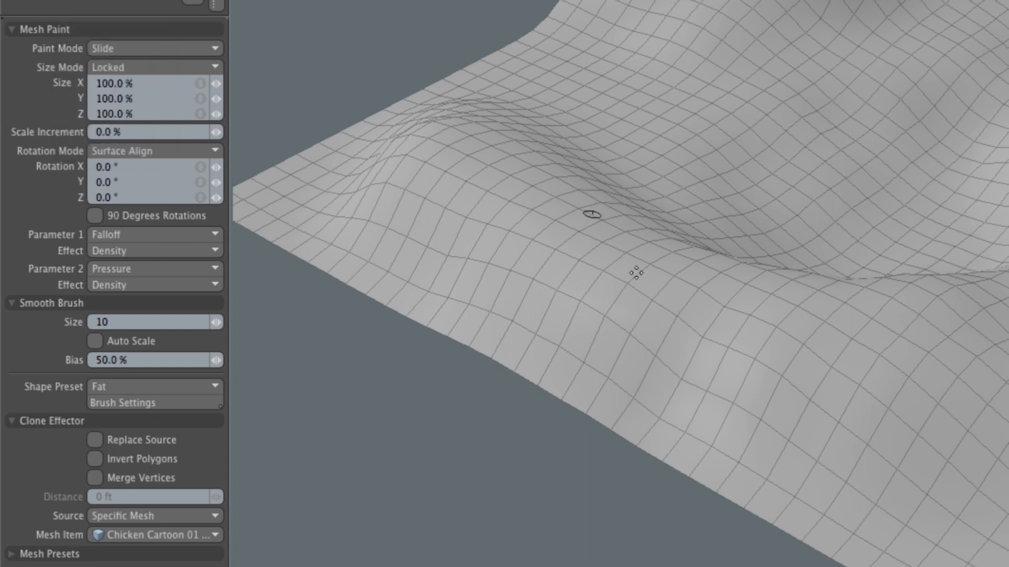
left_click(514, 208)
left_click(560, 221)
left_click_drag(561, 222, 571, 231)
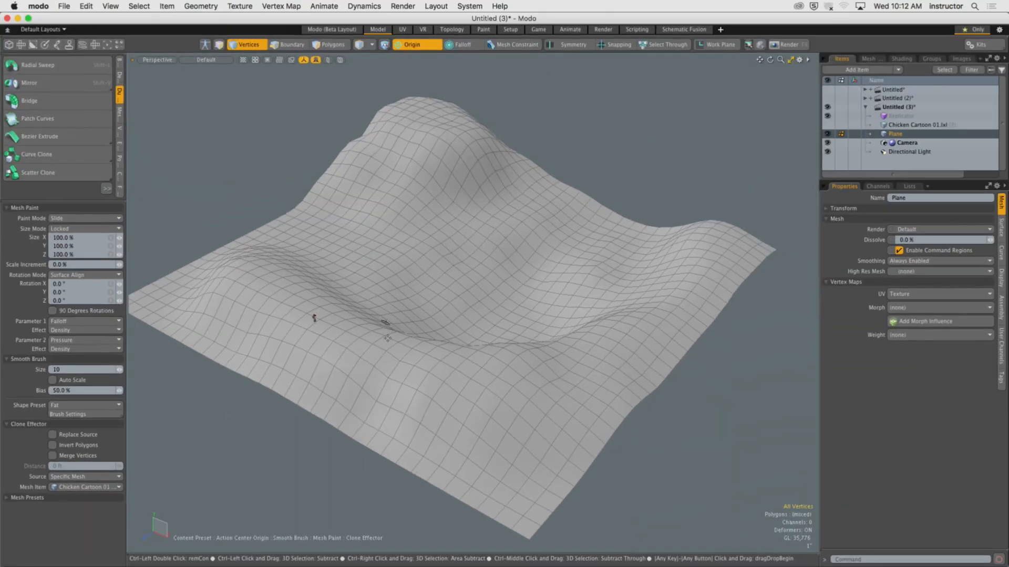
left_click_drag(699, 234, 666, 240, "alt")
mouse_move(311, 316)
left_mouse_down("alt")
mouse_move(367, 310)
mouse_move(401, 345)
mouse_move(354, 292)
mouse_move(369, 284)
mouse_move(612, 310)
mouse_move(342, 327)
mouse_move(312, 306)
mouse_move(479, 354)
mouse_move(545, 333)
left_mouse_up("alt")
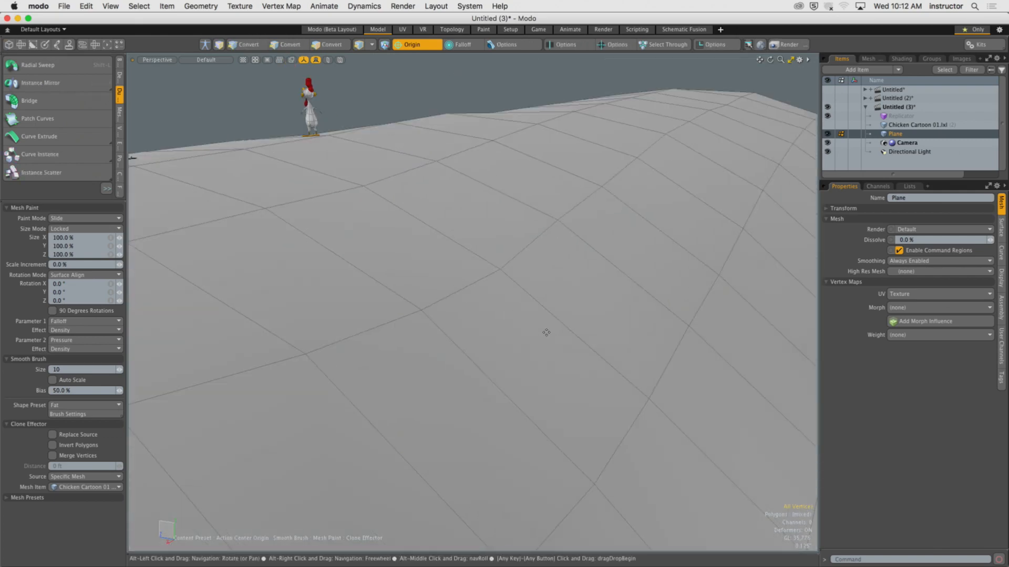
left_click(581, 307)
mouse_move(642, 346)
left_mouse_down("alt")
mouse_move(534, 316)
mouse_move(568, 349)
mouse_move(412, 300)
mouse_move(477, 316)
mouse_move(631, 295)
mouse_move(678, 310)
mouse_move(637, 310)
mouse_move(633, 323)
left_mouse_up("alt")
left_click(656, 289)
key("space")
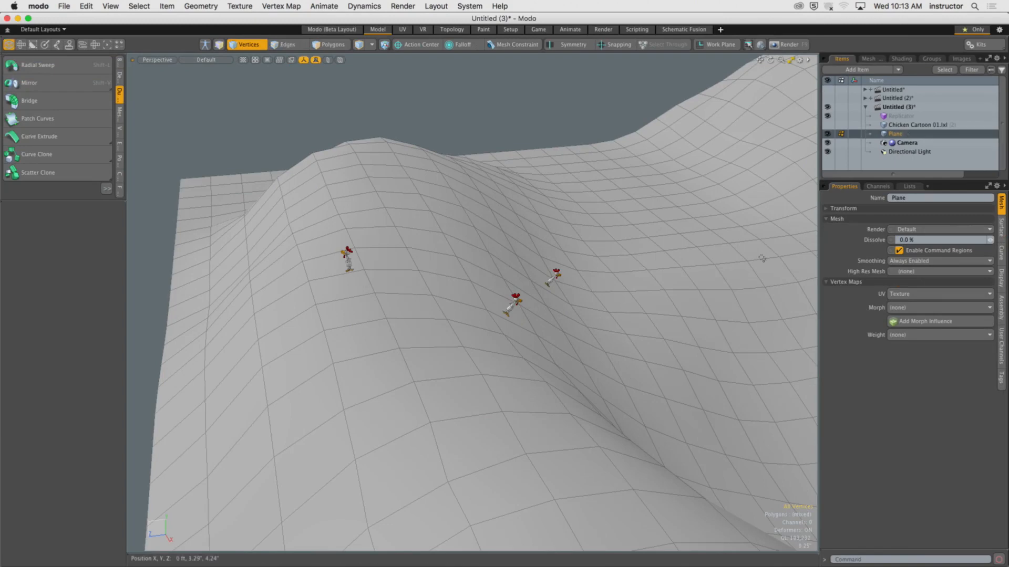
Step: Select all connected polygons of one painted chicken within the plane mesh, and clear the selection
left_click_drag(567, 306, 612, 311, "ctrl+alt")
left_click_drag(512, 317, 564, 289, "ctrl+alt")
left_click(565, 324)
key("bracketright")
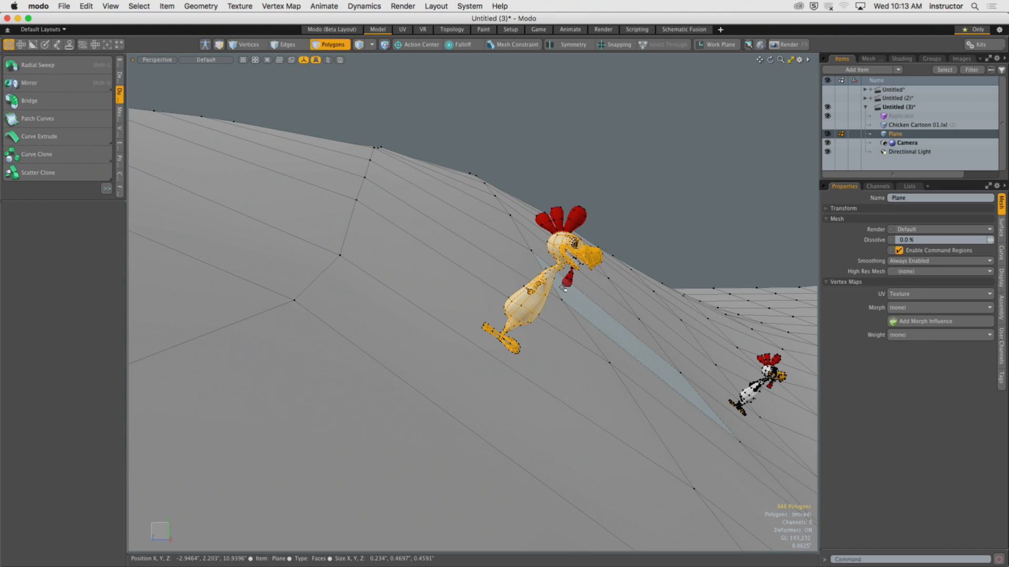
left_click(615, 189)
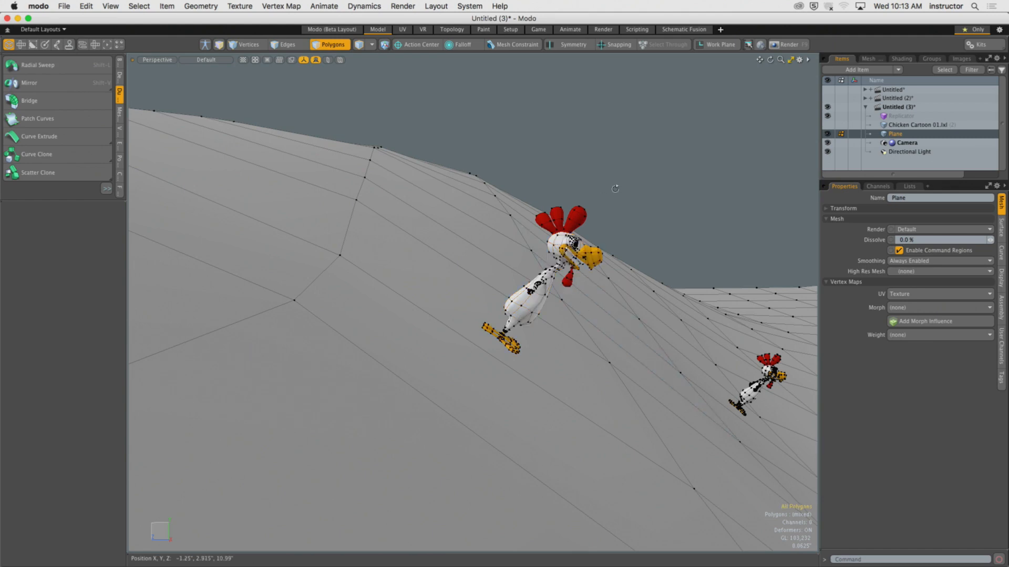
left_click_drag(615, 190, 593, 266, "alt")
left_click_drag(593, 266, 627, 268, "ctrl+alt")
Step: Undo the painted chicken copies back to the bare terrain with Mesh Paint active
key("super+z")
key("super+z")
key("super+z")
key("super+z")
key("super+z")
key("super+z")
key("super+z")
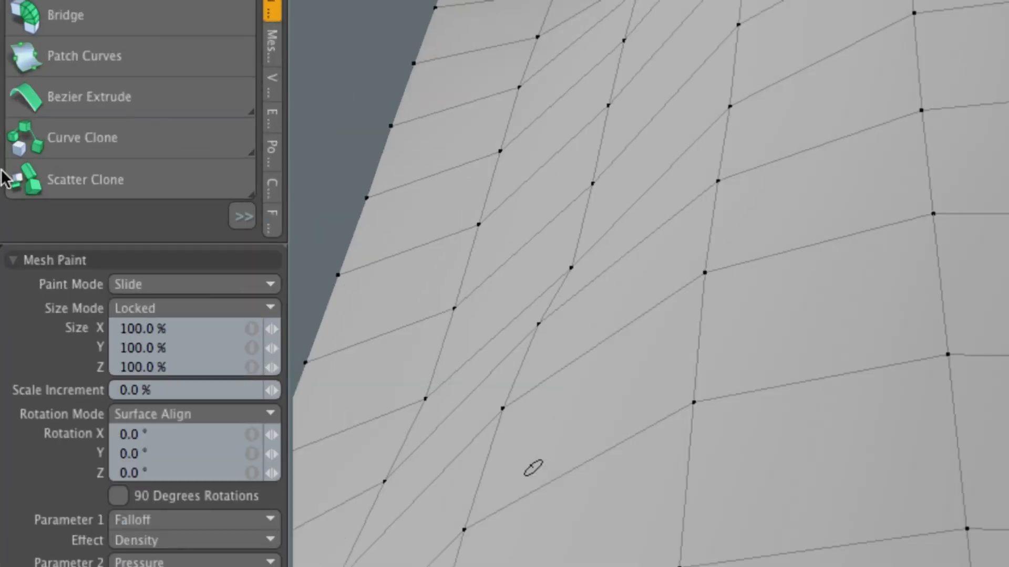
Step: Change the Mesh Paint paint mode to Drop
left_click(170, 283)
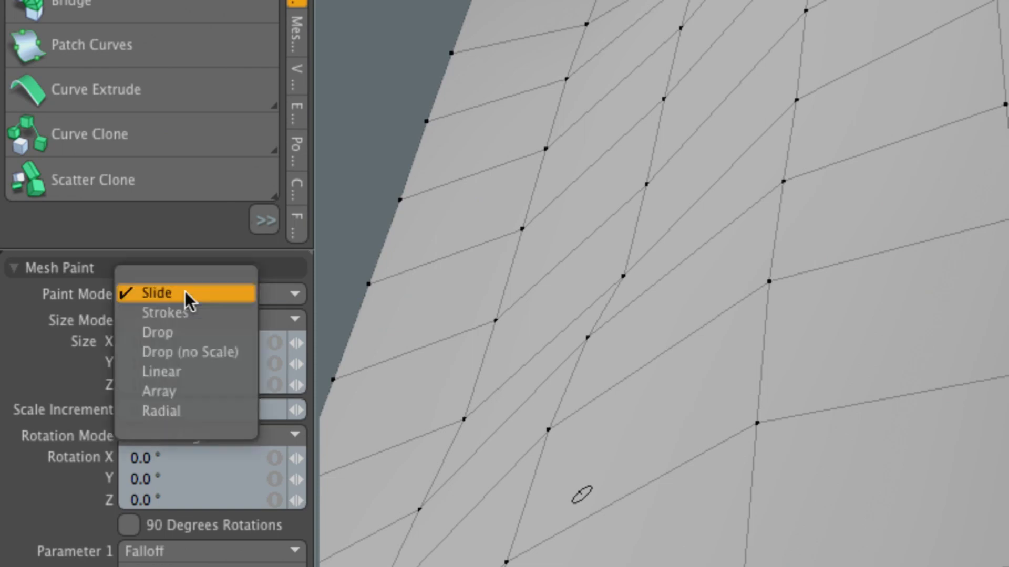
left_click(181, 331)
left_click_drag(660, 276, 736, 243, "alt")
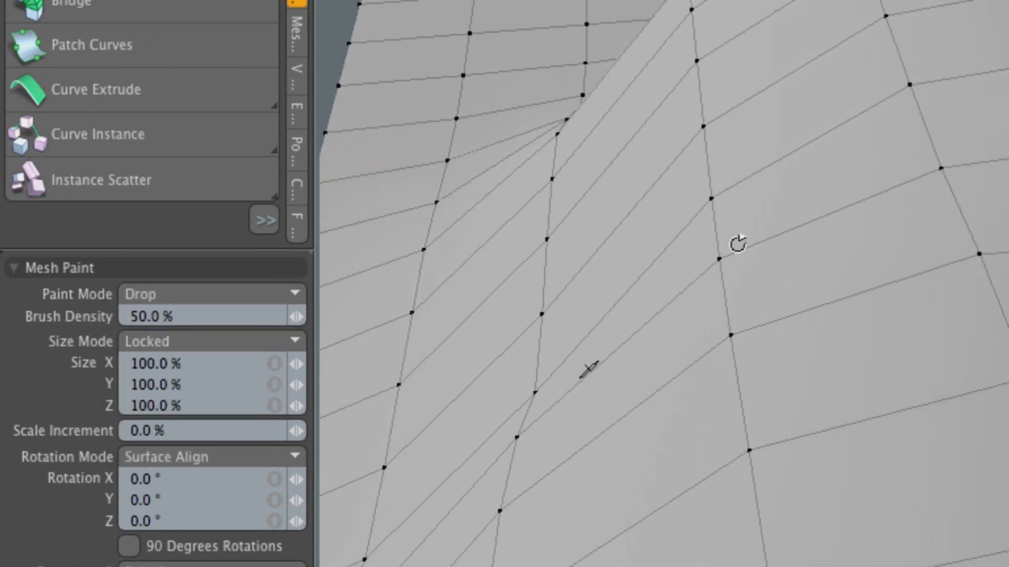
left_click(737, 245)
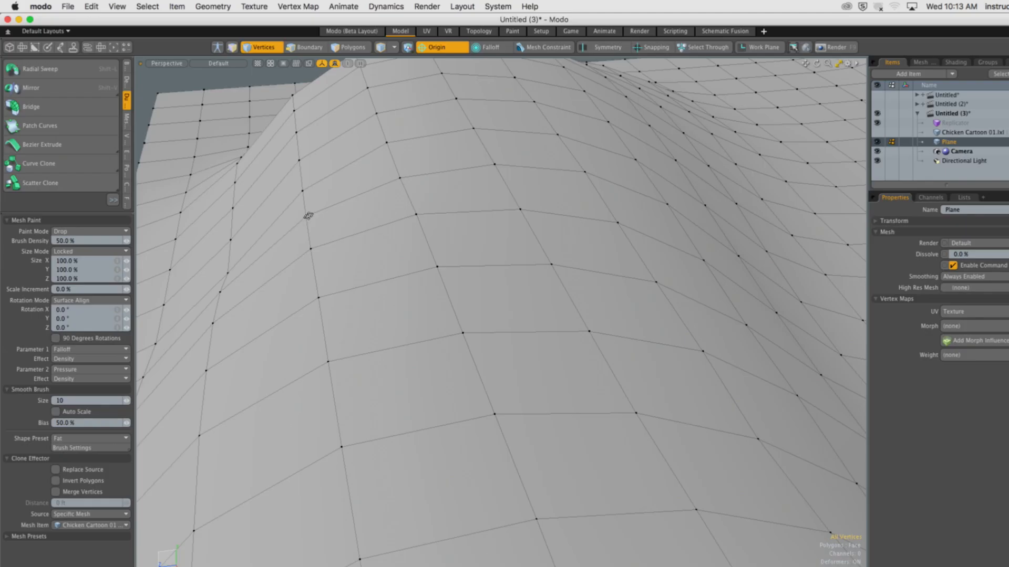
Step: Drop several enlarged and rotated chicken copies at different spots on the terrain
mouse_move(434, 227)
left_mouse_down()
mouse_move(453, 199)
mouse_move(462, 34)
mouse_move(473, 27)
mouse_move(466, 76)
left_mouse_up()
left_click_drag(733, 121, 417, 319)
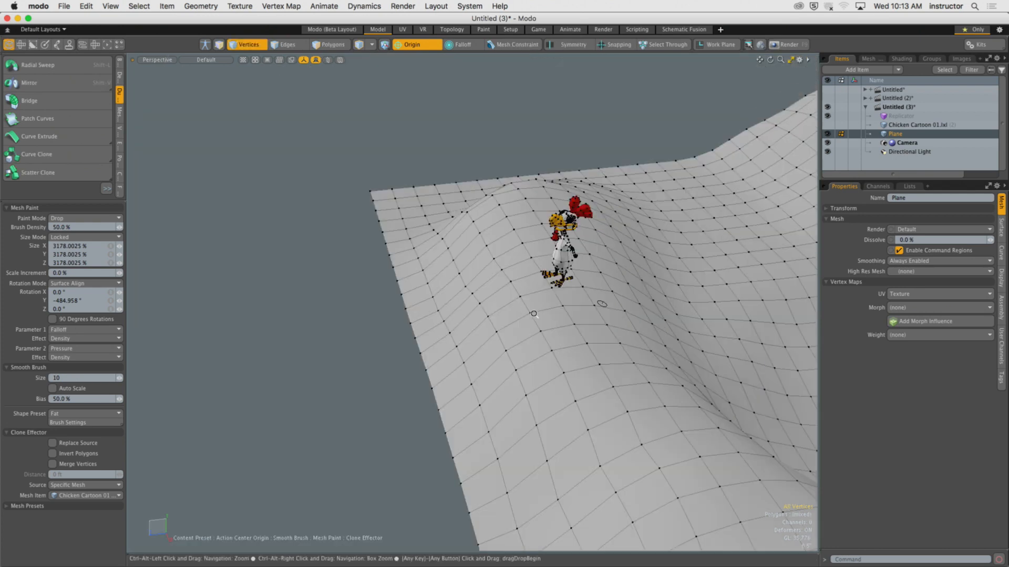
mouse_move(534, 313)
left_mouse_down("alt")
mouse_move(480, 336)
mouse_move(505, 308)
left_mouse_up("alt")
left_click_drag(627, 375, 581, 337, "alt+shift")
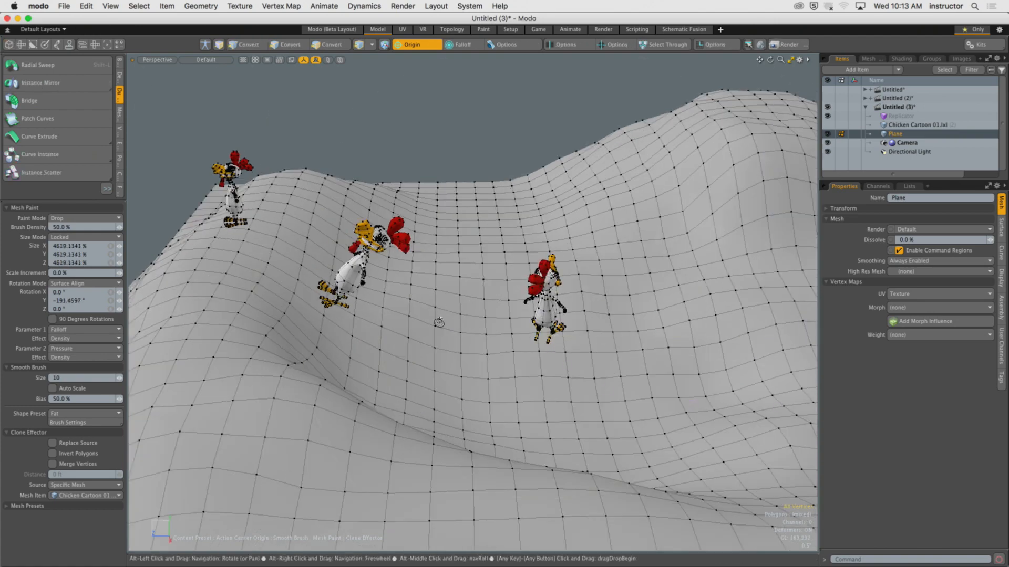
left_click_drag(467, 326, 625, 328, "alt")
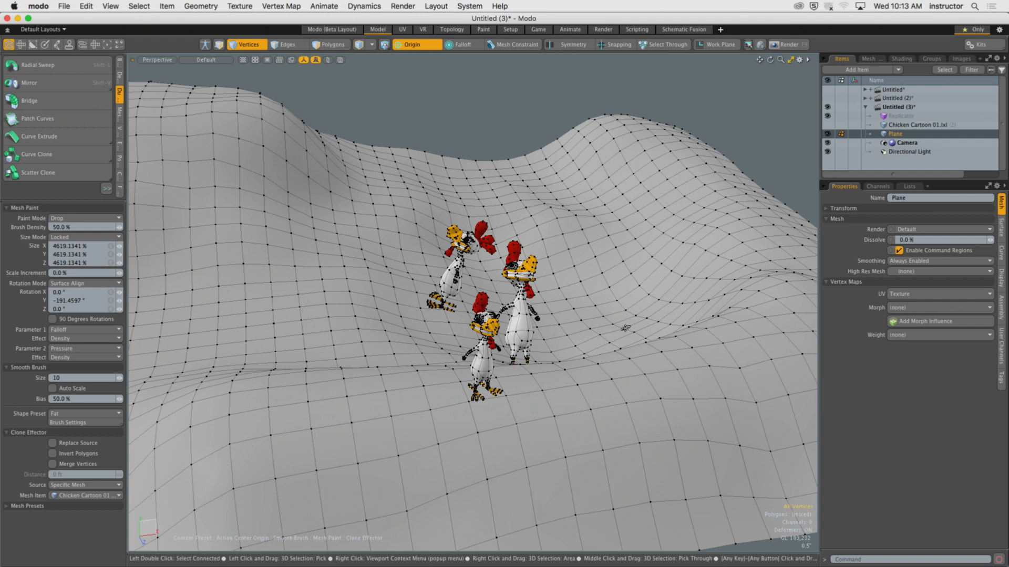
Step: Undo all chicken copies dropped on the terrain
key("super+z")
key("super+z")
key("super+z")
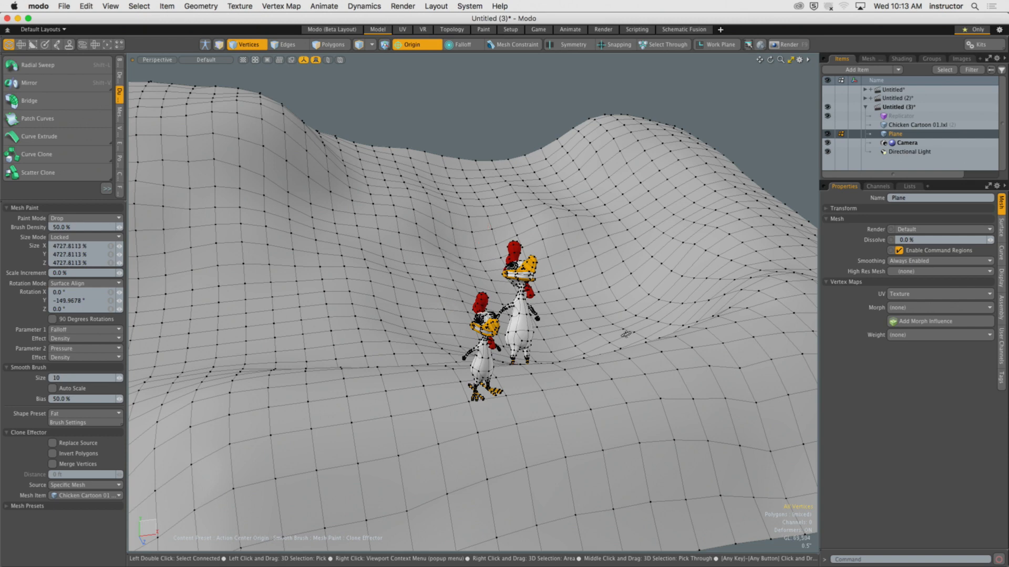
mouse_move(599, 320)
left_mouse_down("alt")
mouse_move(511, 341)
mouse_move(415, 331)
left_mouse_up("alt")
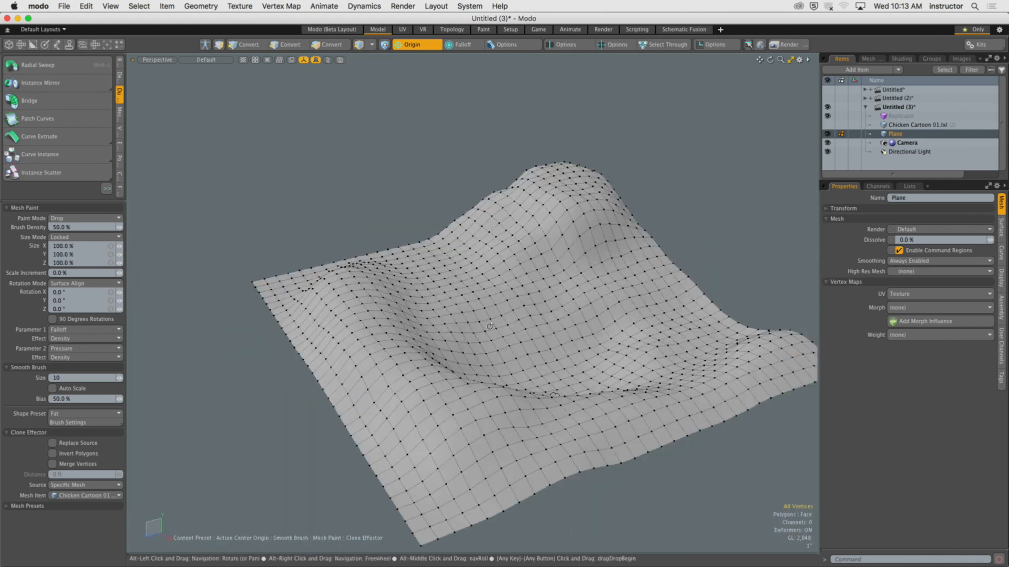
Step: Leave the Mesh Paint tool and activate Mesh Paint Replica instead
key("q")
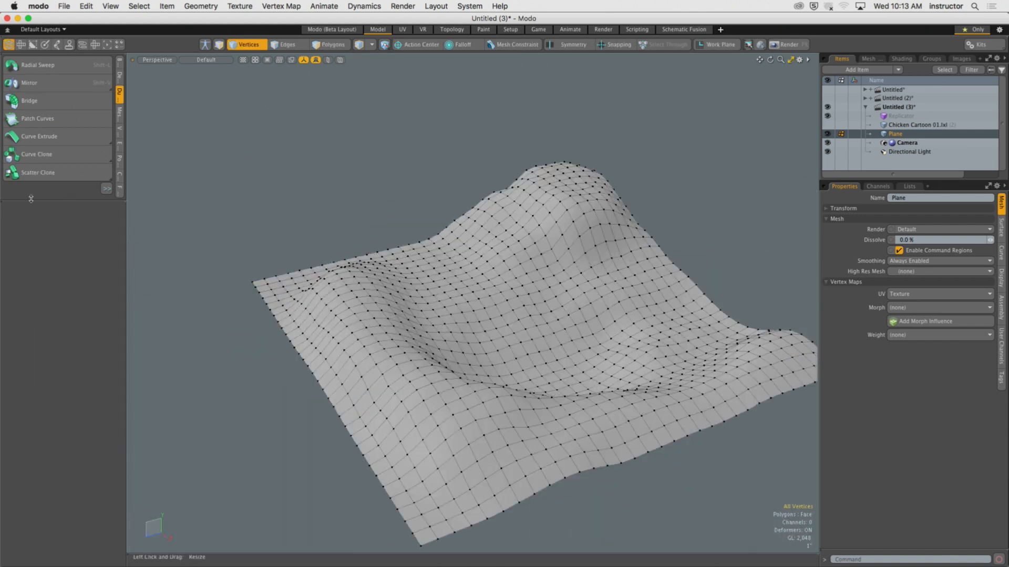
mouse_move(46, 202)
left_mouse_down()
mouse_move(27, 401)
mouse_move(13, 393)
left_mouse_up()
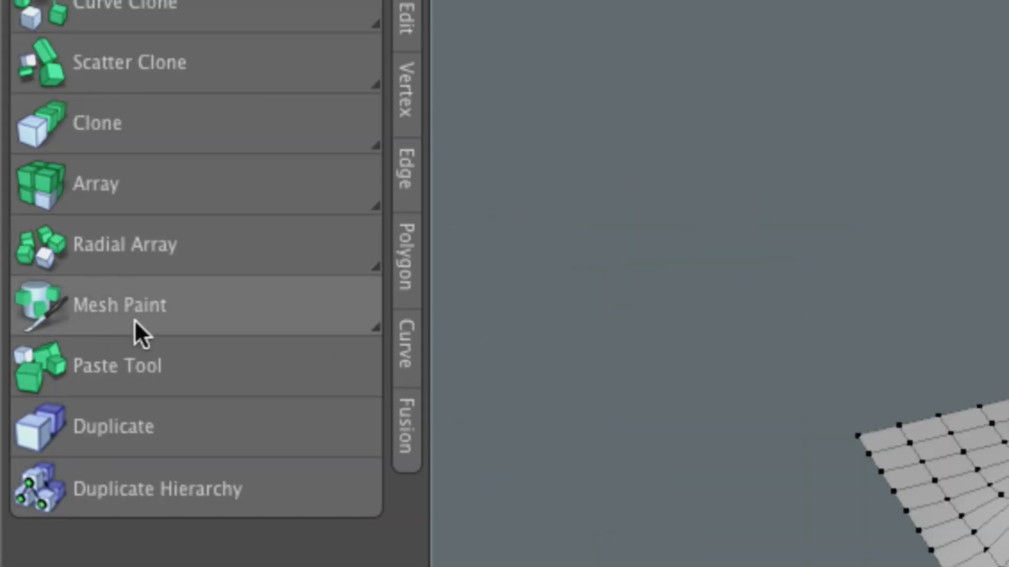
left_click(361, 317)
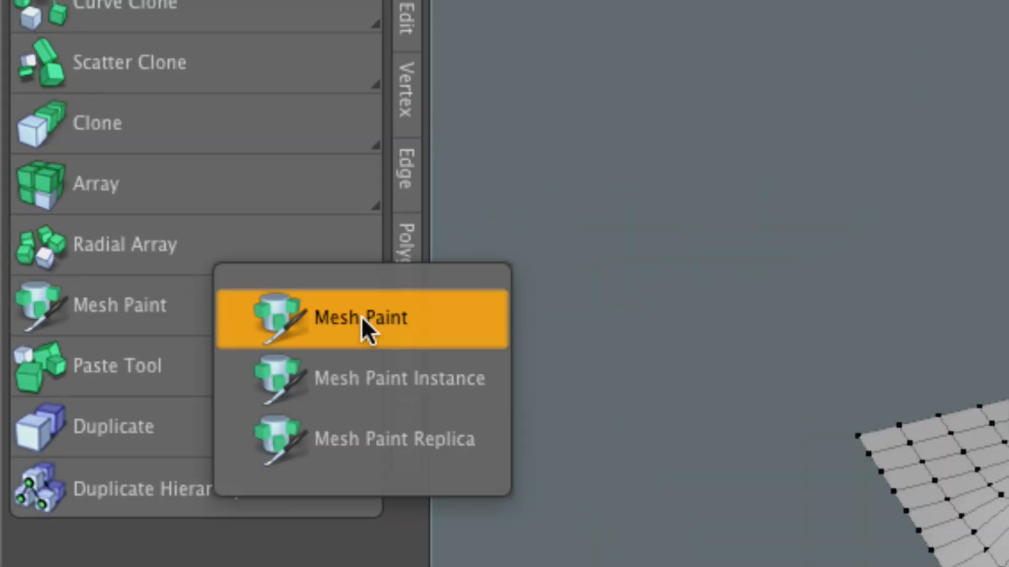
left_click(402, 449)
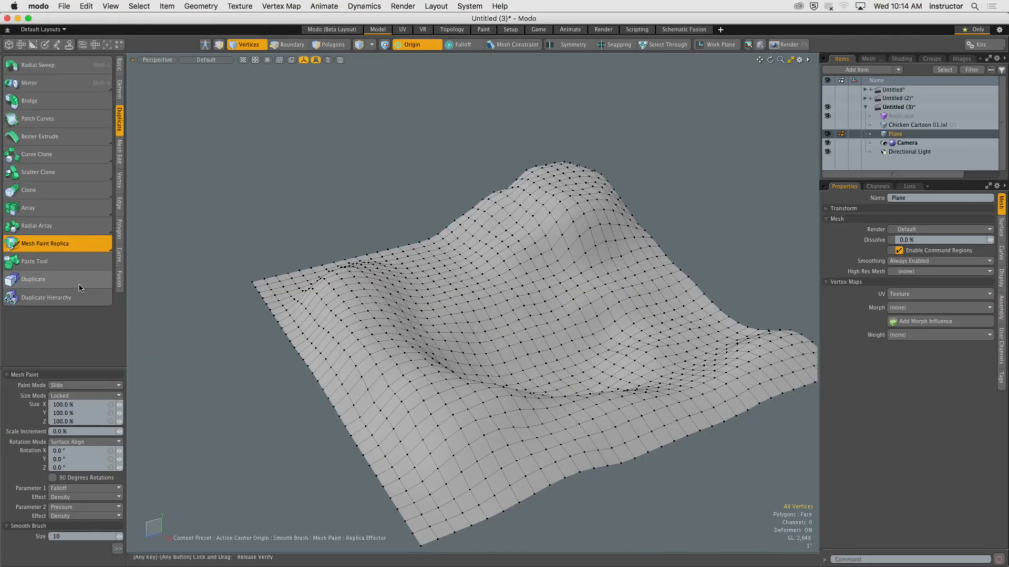
Step: Set the Replica Effector source to Specific Item so the Chicken Cartoon 01 mesh is used
mouse_move(77, 366)
left_mouse_down()
mouse_move(63, 242)
mouse_move(31, 169)
left_mouse_up()
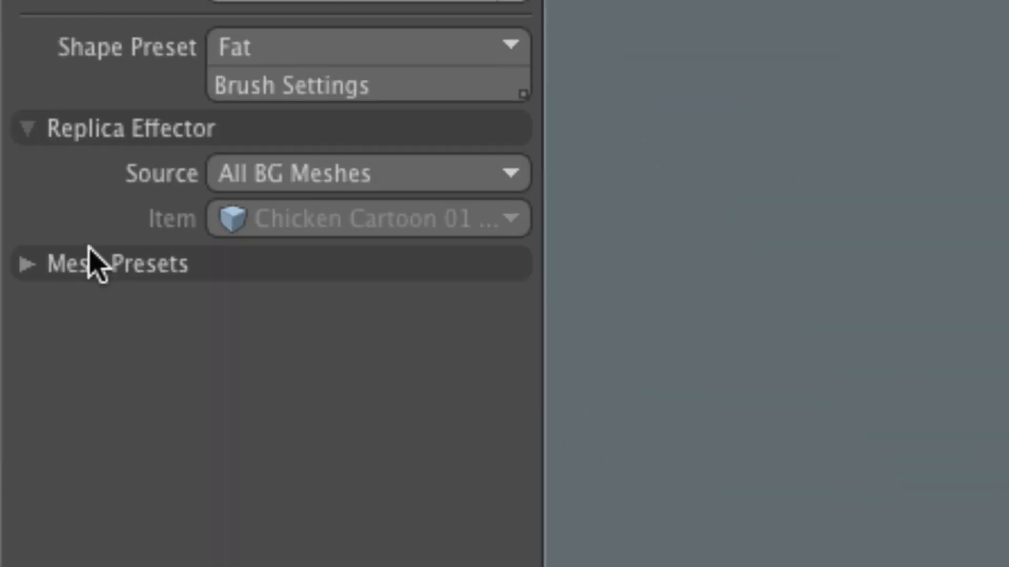
left_click(283, 176)
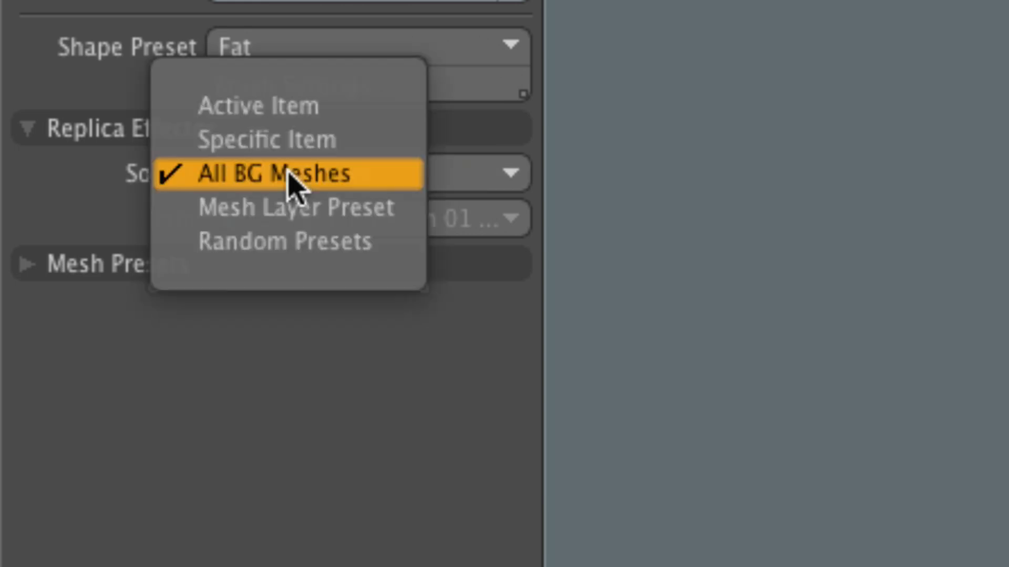
left_click(282, 147)
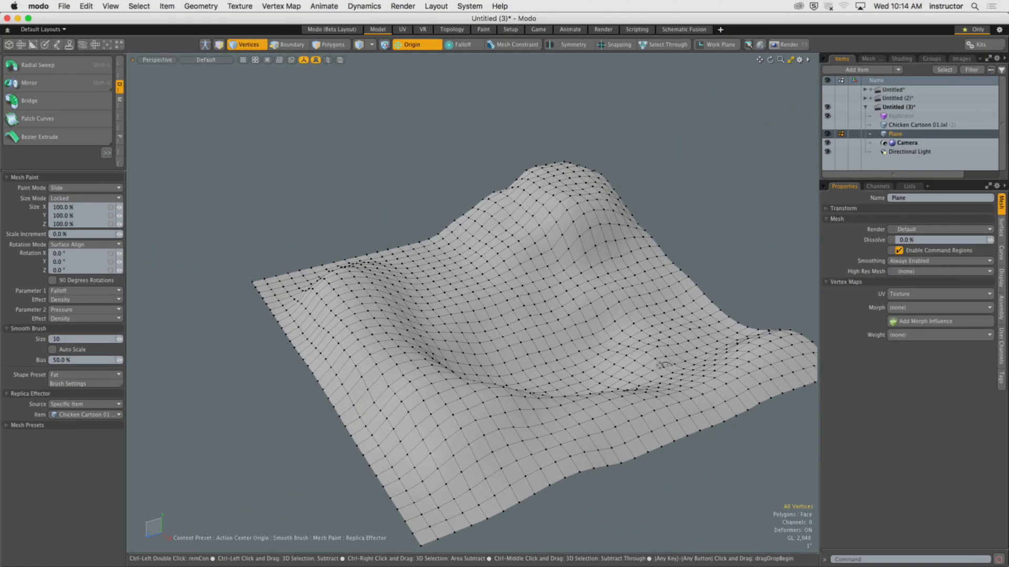
Step: Set the replica painting mode to Drop for placing chickens on the terrain slope
left_click_drag(628, 344, 683, 371, "ctrl+alt")
left_click_drag(683, 371, 512, 392, "ctrl+alt")
left_click_drag(367, 337, 418, 335, "ctrl+alt")
left_click(388, 319)
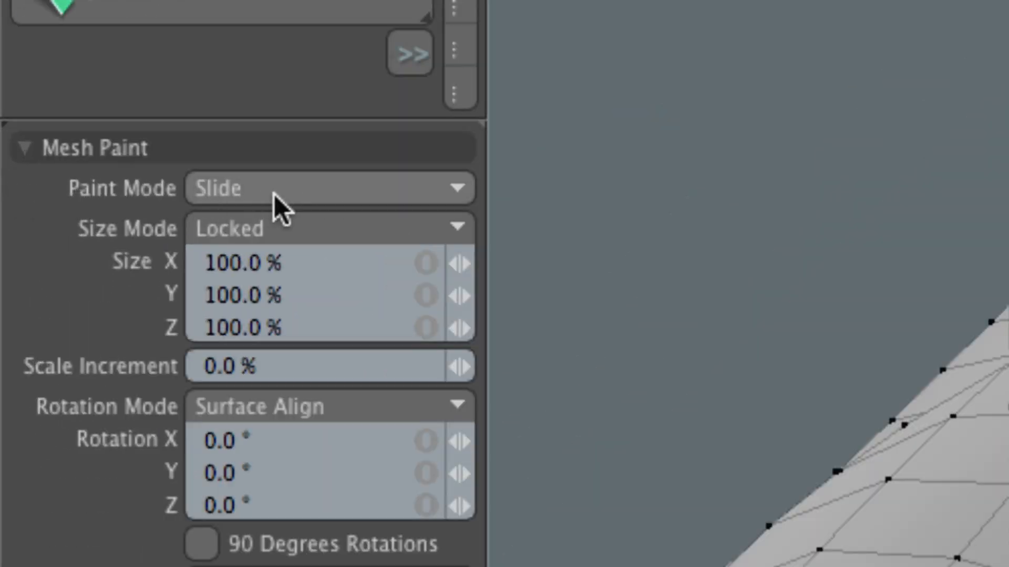
left_click(273, 195)
left_click(297, 257)
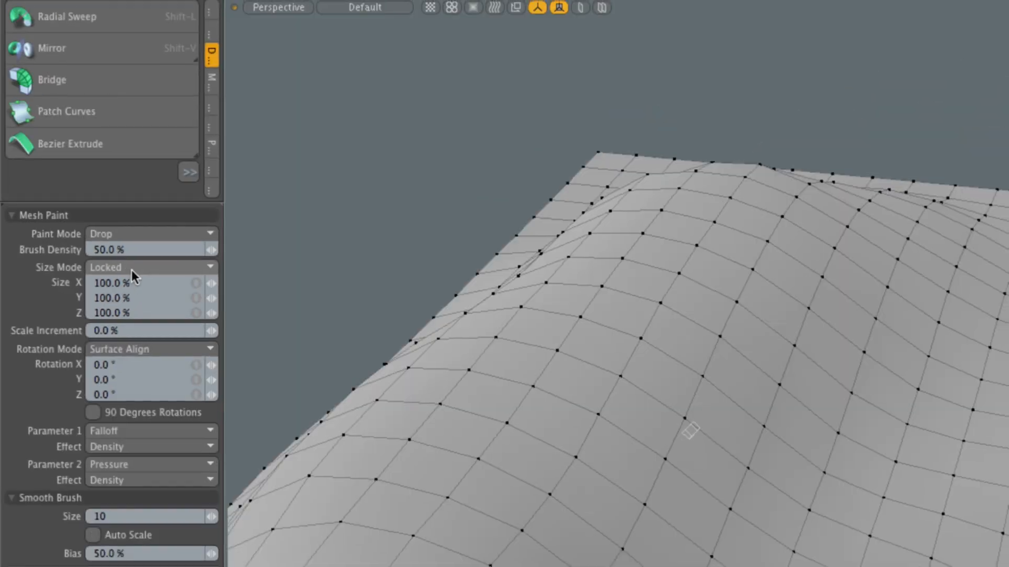
Step: Drop five chicken replicas with differing sizes and rotations across the terrain valley and slope, and leave the paint tool
left_click_drag(725, 396, 820, 336, "alt+shift")
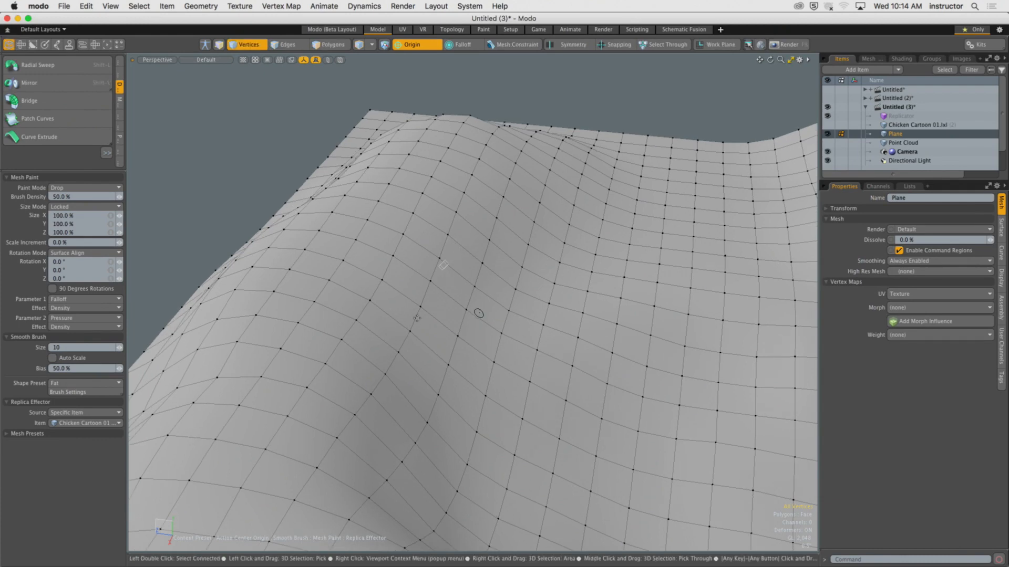
left_click_drag(478, 314, 363, 266)
left_click_drag(540, 303, 689, 373)
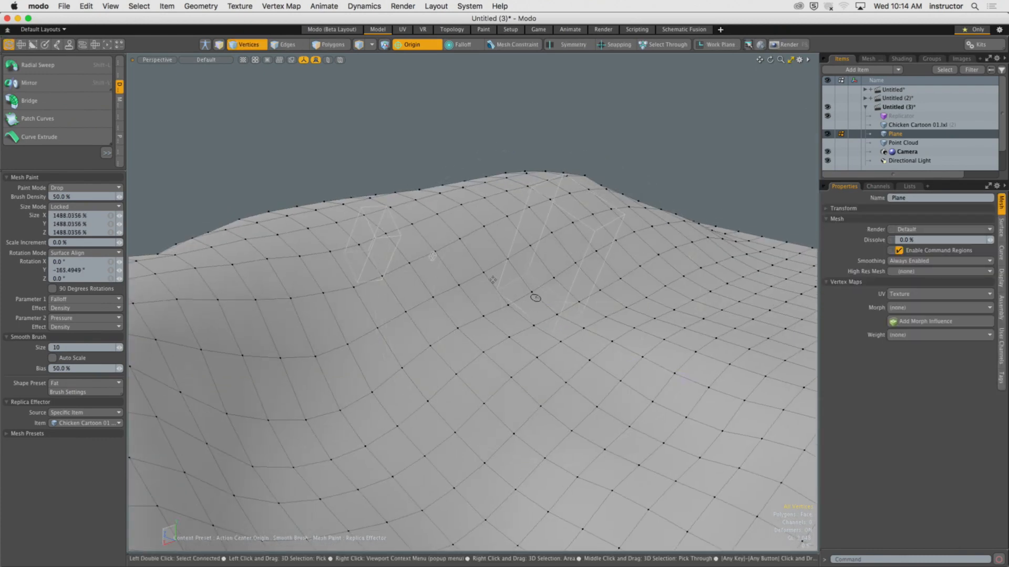
mouse_move(431, 256)
left_mouse_down("alt")
mouse_move(408, 235)
mouse_move(629, 271)
left_mouse_up("alt")
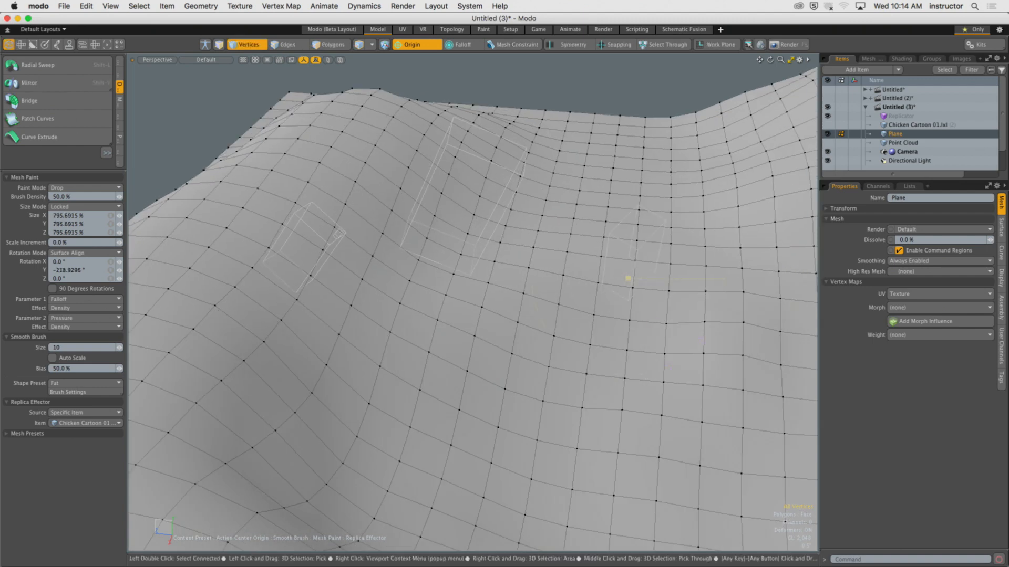
left_click_drag(568, 310, 537, 363)
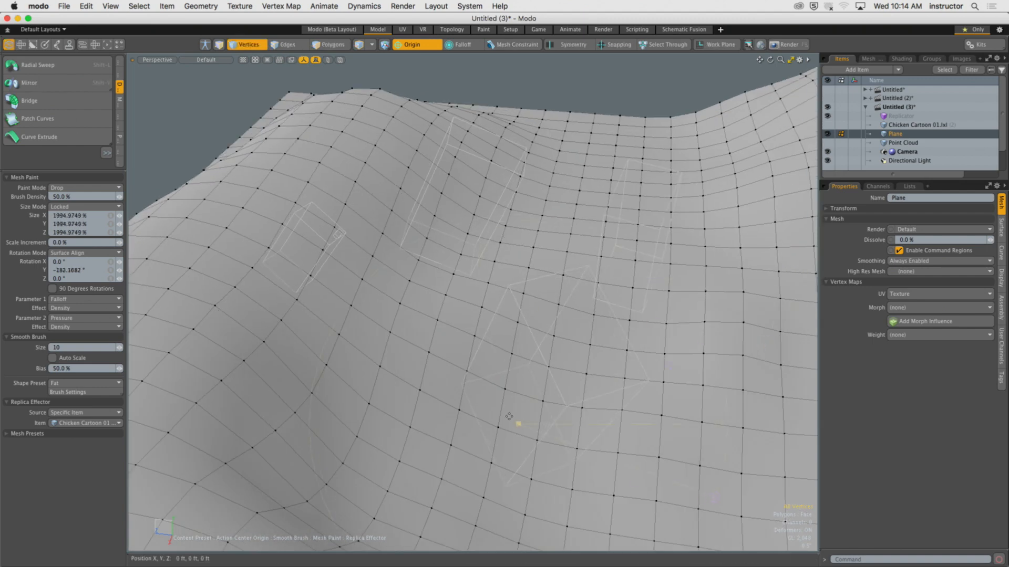
left_click_drag(515, 417, 643, 246, "alt")
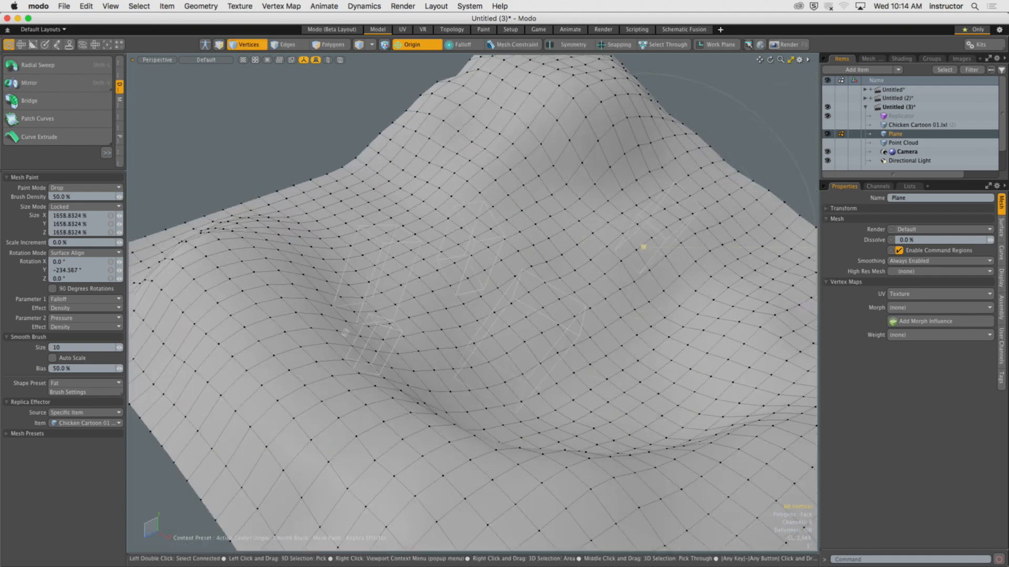
key("q")
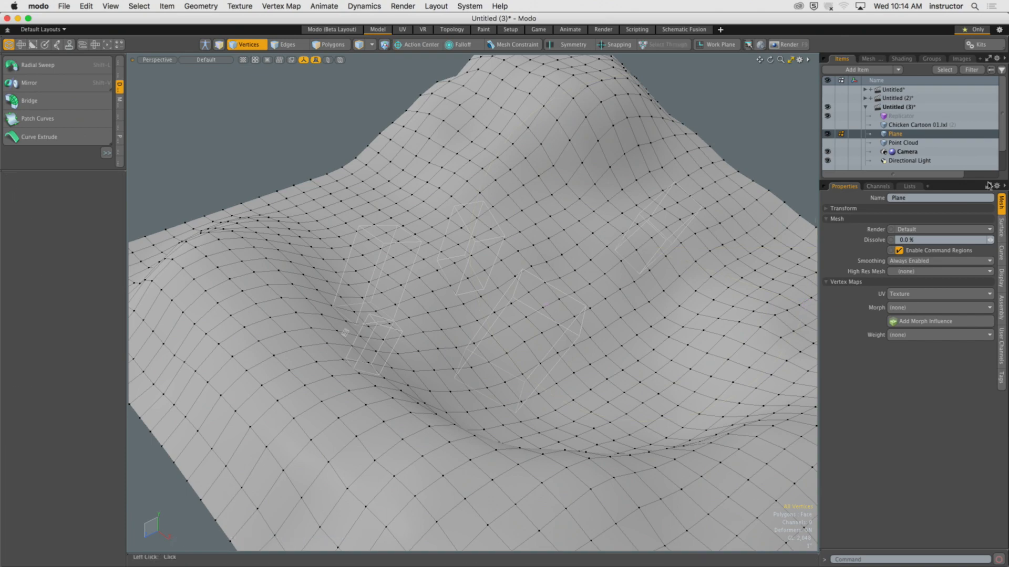
Step: Delete the old greyed-out Replicator item and select the Point Cloud together with the remaining Replicator
left_click_drag(989, 182, 989, 320)
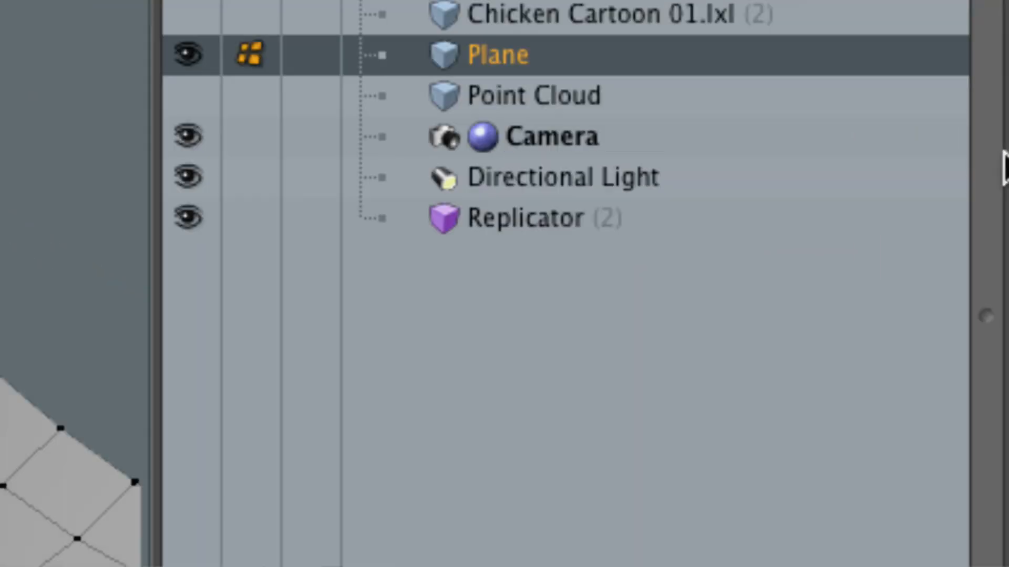
left_click(650, 97)
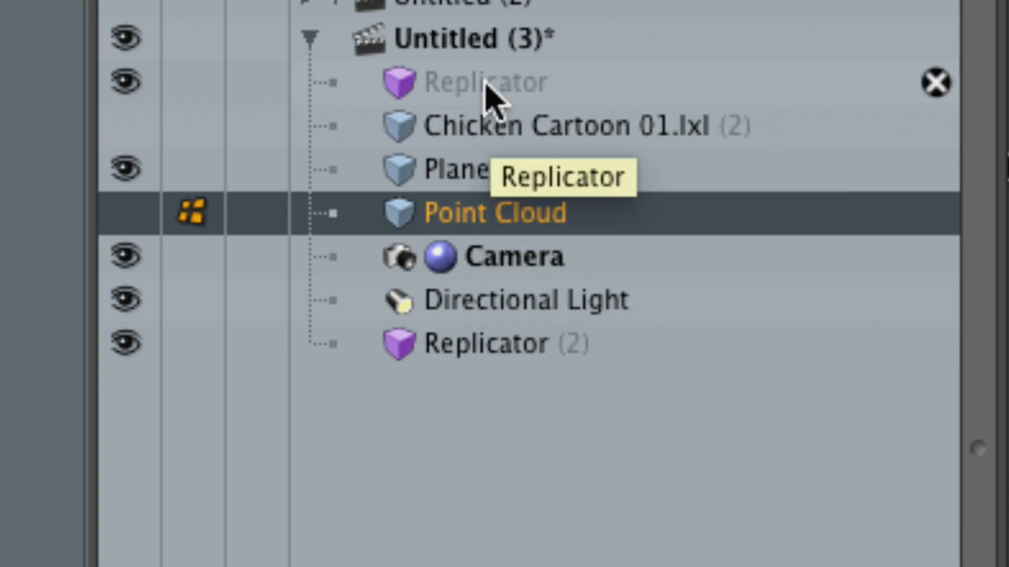
left_click(935, 82)
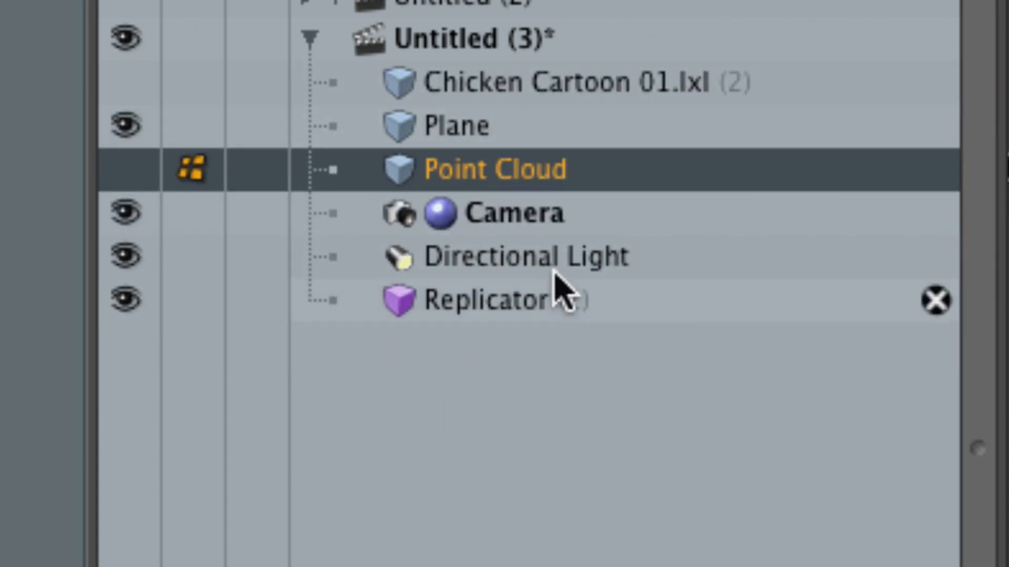
left_click(546, 302, "super")
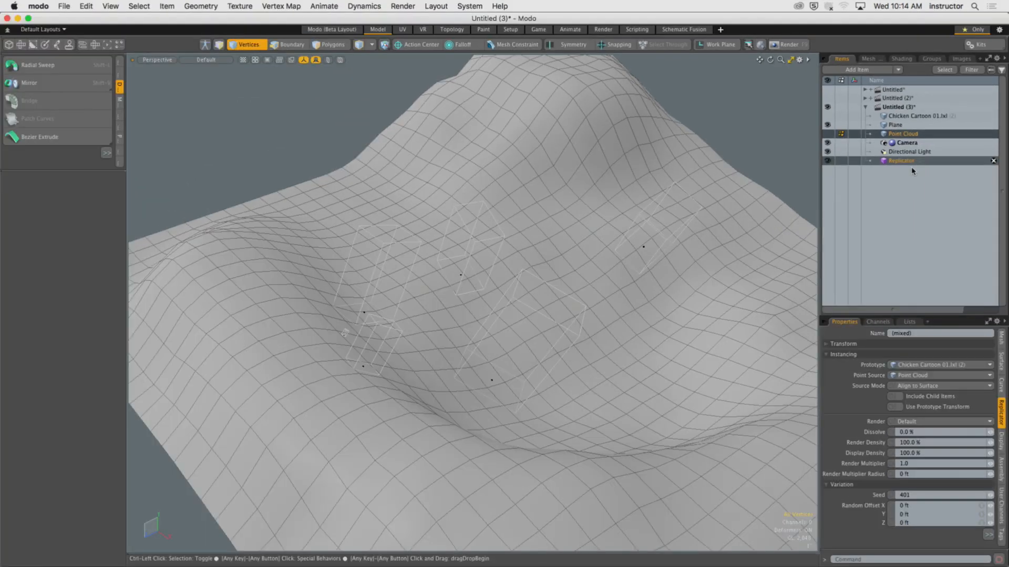
Step: Open the render preview and frame the replicated chickens on the terrain to examine their placement
left_click_drag(605, 231, 488, 248, "alt")
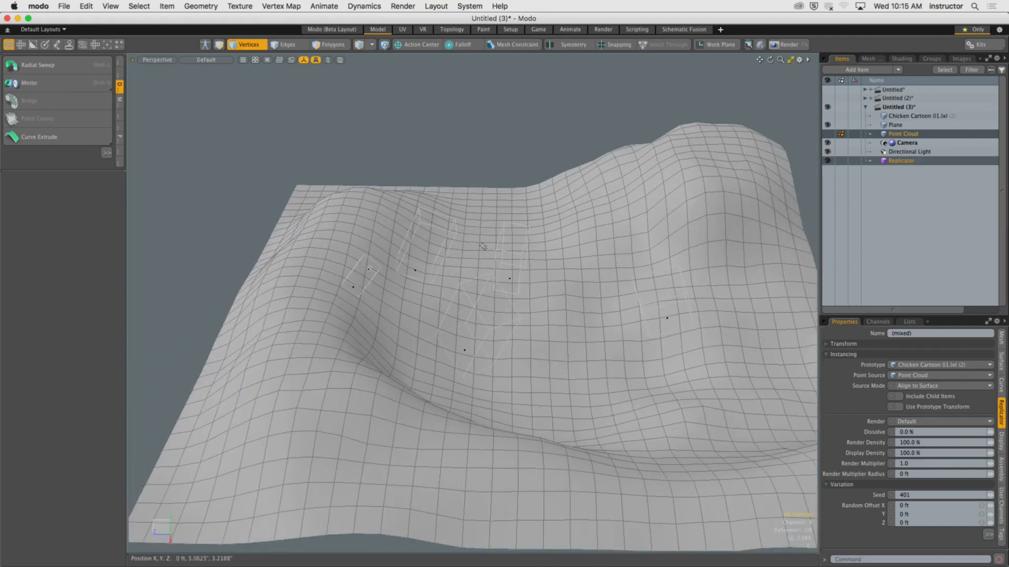
key("F8")
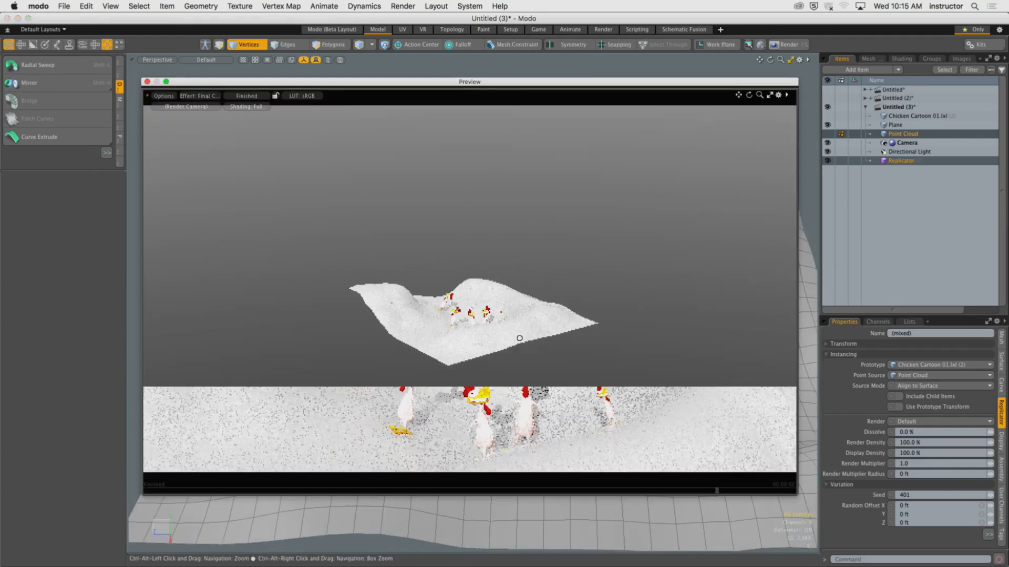
scroll(449, 341, "up", 10)
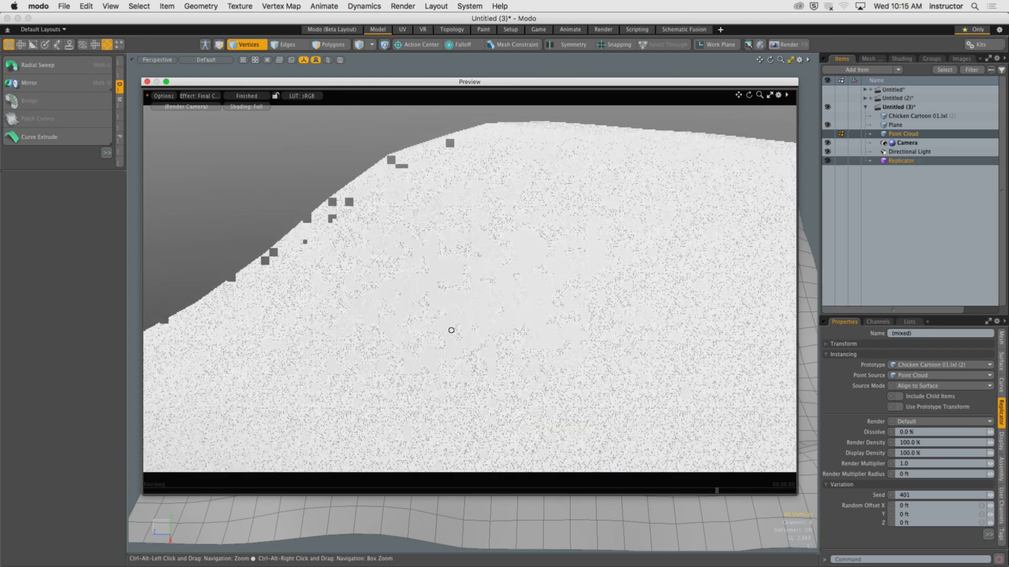
scroll(451, 330, "down", 10)
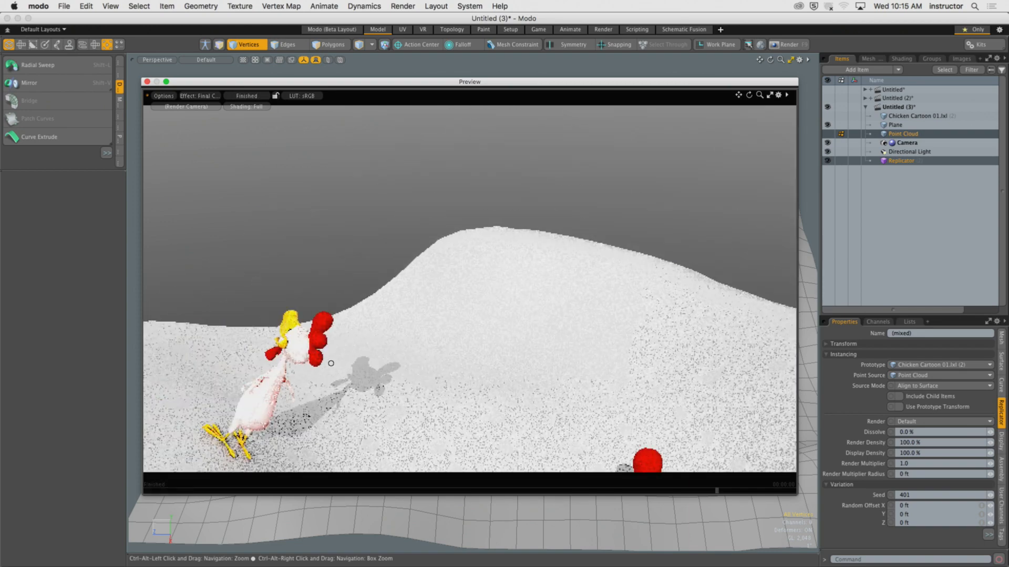
scroll(331, 363, "down", 6)
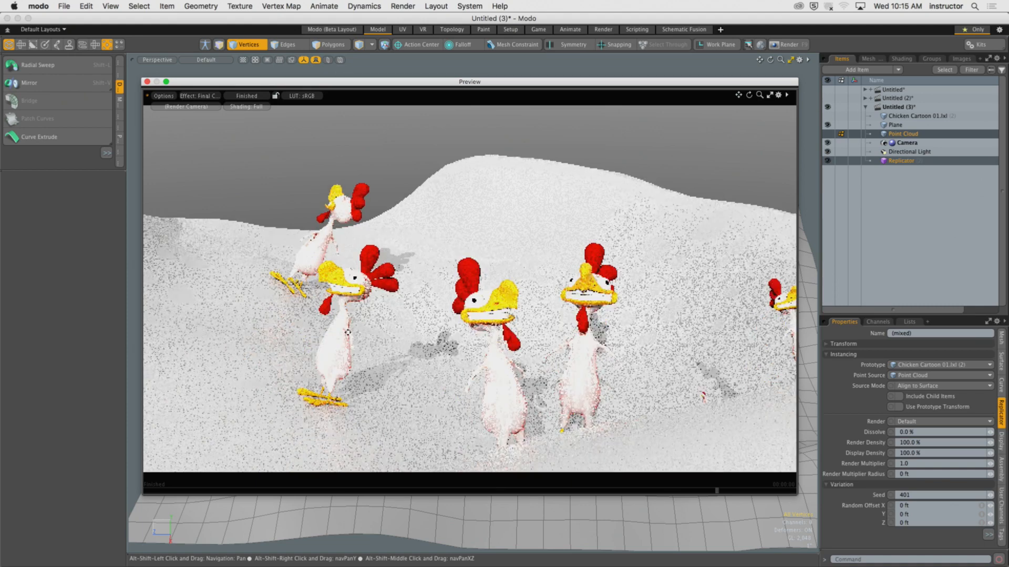
left_click_drag(347, 332, 547, 333, "alt+shift")
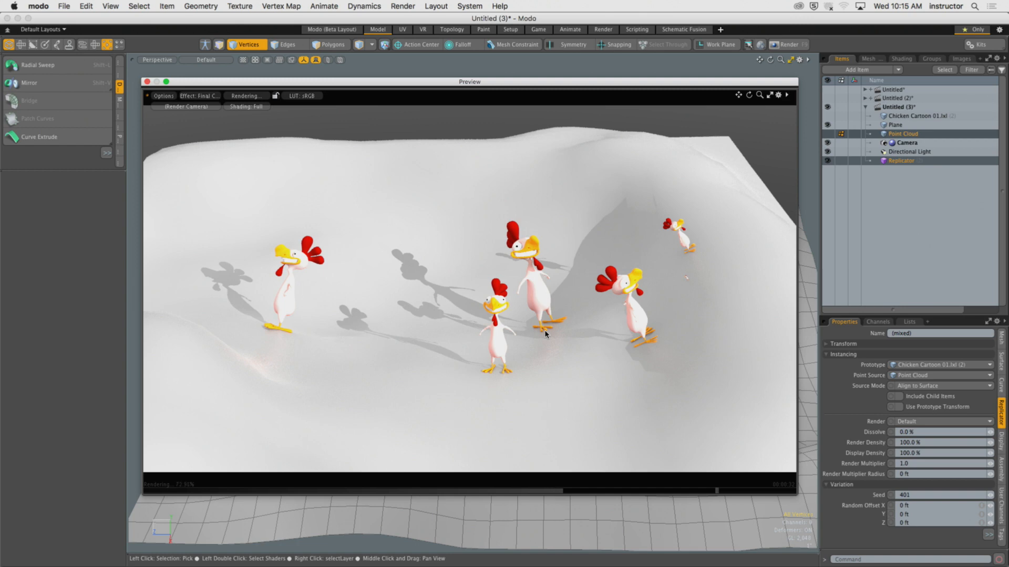
Step: Load the skyscraper 006 preset from the Skyscrapers meshes into the scene
key("F6")
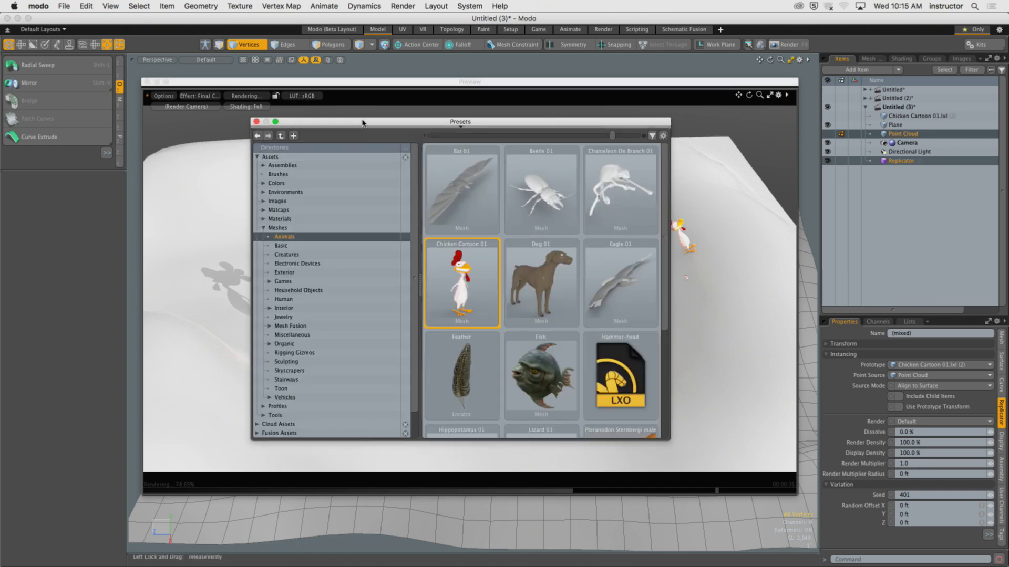
left_click_drag(358, 120, 347, 53)
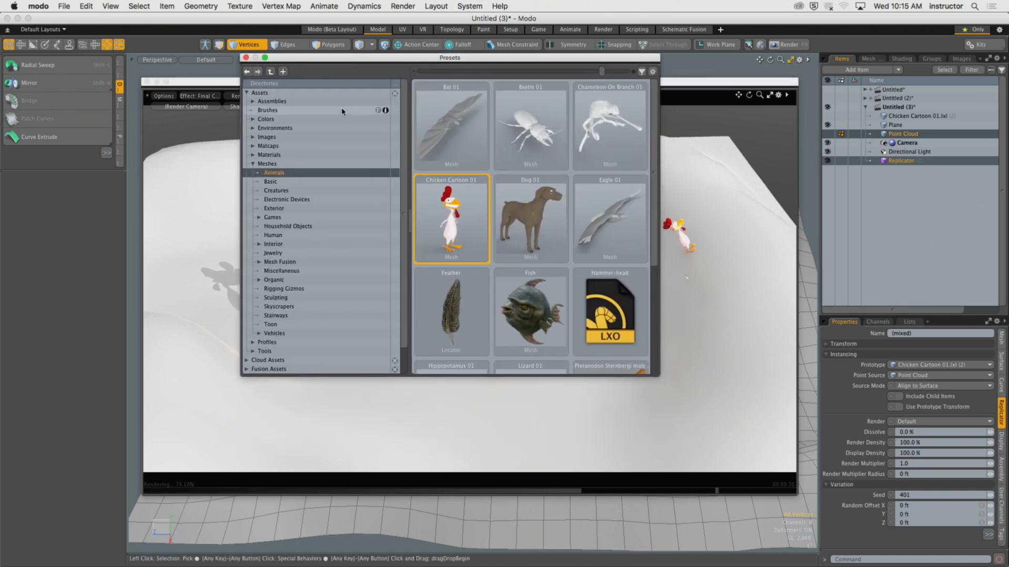
left_click(290, 307)
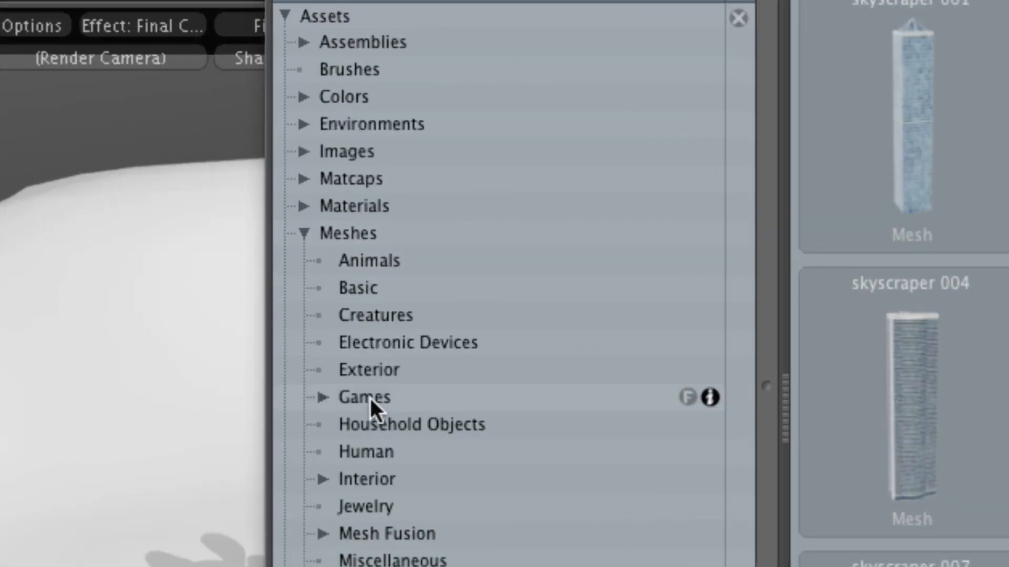
left_click(385, 536)
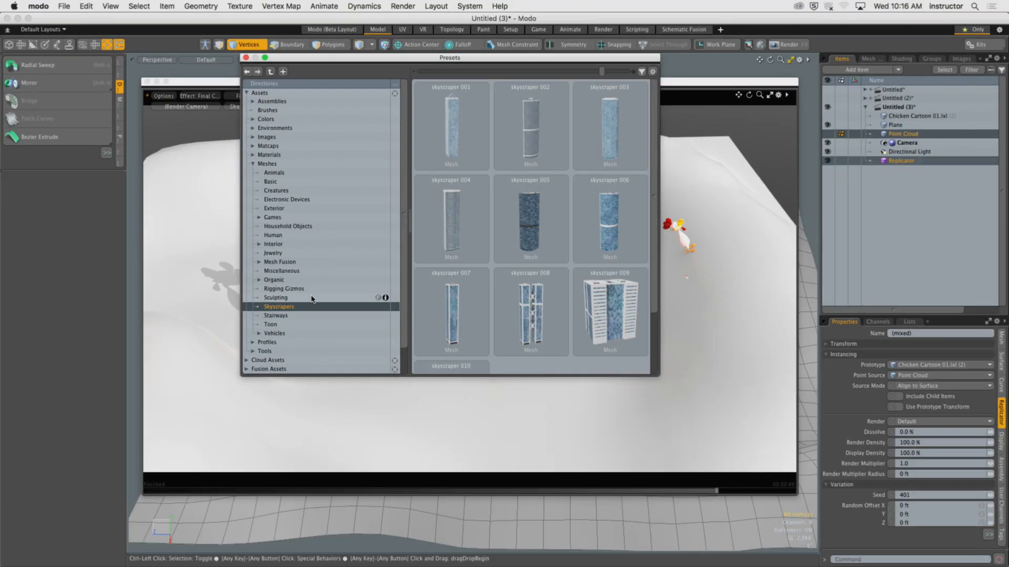
double_click(609, 231)
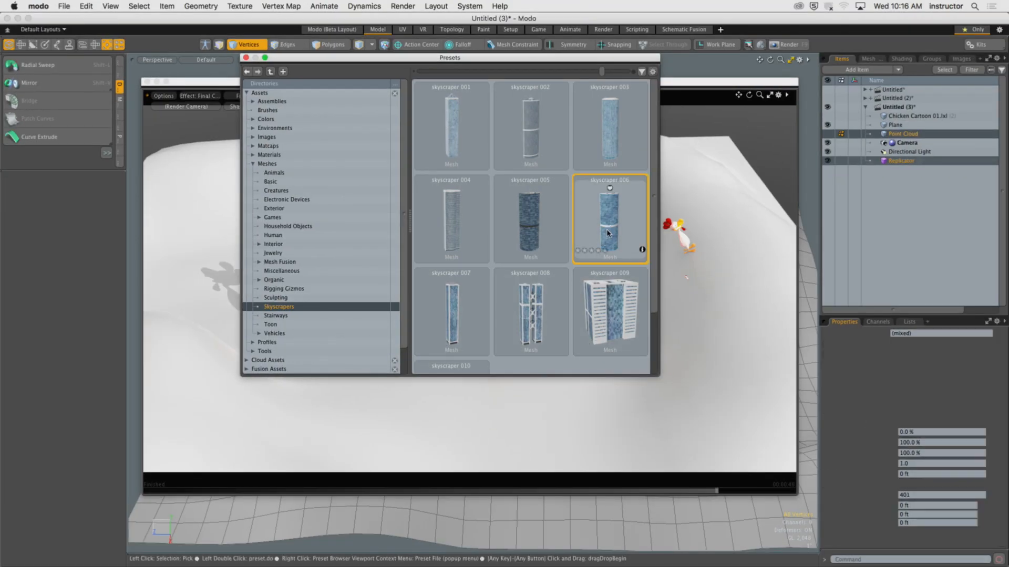
Step: Close the preset browser, view the skyscraper in the render preview, and hide the building0006 mesh
left_click(246, 57)
left_click_drag(495, 219, 223, 272, "alt")
left_click_drag(288, 279, 368, 287, "ctrl+alt")
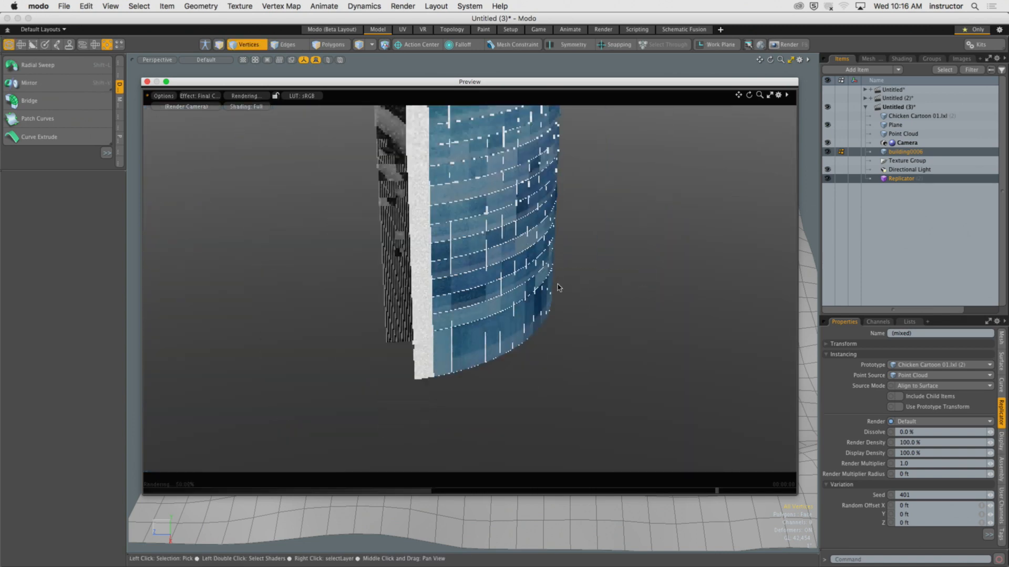
left_click(828, 153)
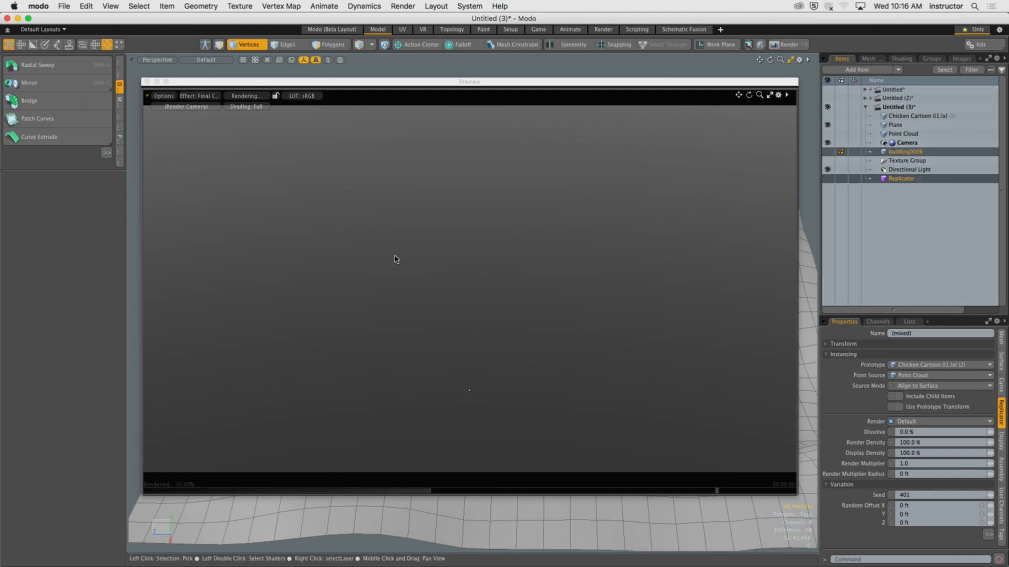
Step: Close the render preview and select only the Replicator item, with the terrain in view
left_click(147, 81)
left_click_drag(426, 294, 479, 320, "alt")
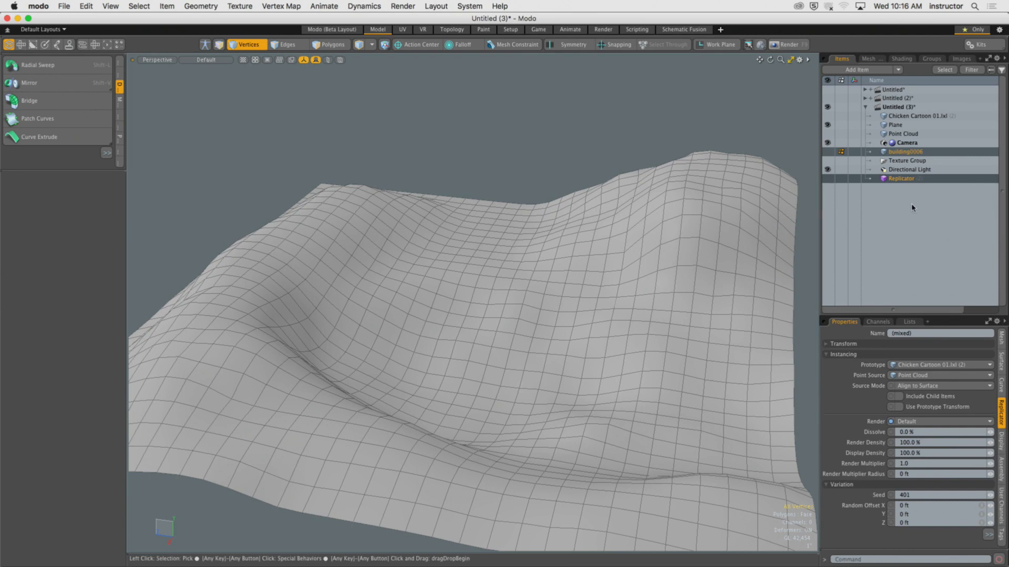
left_click(895, 180)
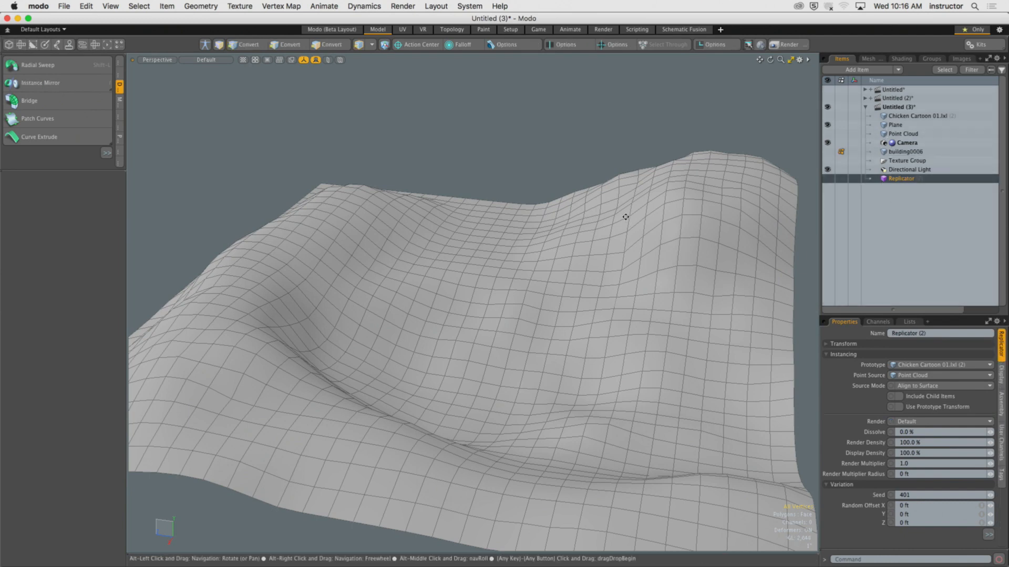
mouse_move(626, 218)
left_mouse_down("alt+shift")
mouse_move(612, 225)
mouse_move(640, 232)
mouse_move(625, 221)
left_mouse_up("alt+shift")
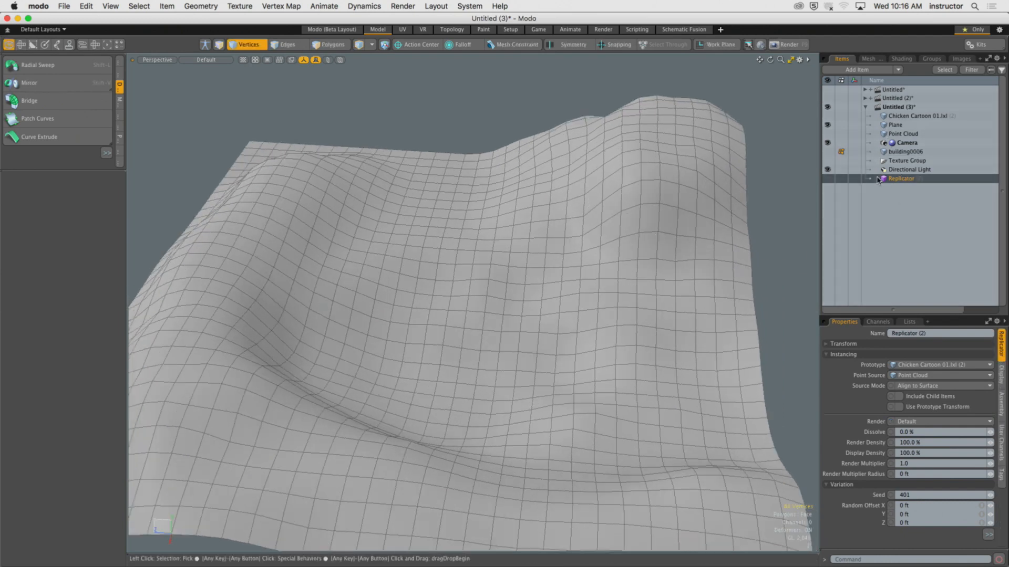
Step: Try to paint a replica onto the terrain with Mesh Paint Replica while the Replicator item is selected
left_click(827, 151)
left_click(829, 151)
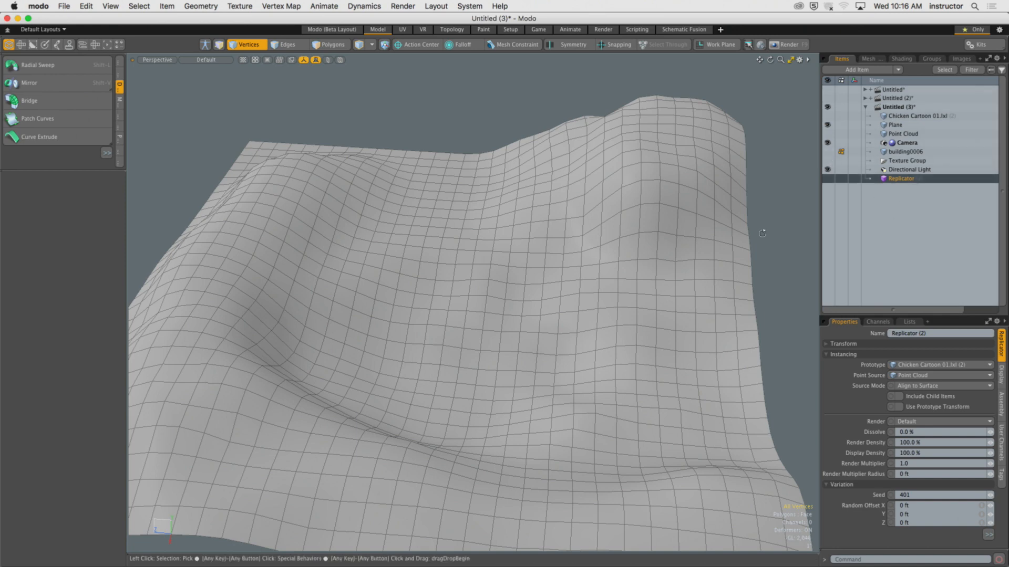
left_click_drag(479, 245, 508, 235, "alt+shift")
left_click_drag(50, 193, 57, 423)
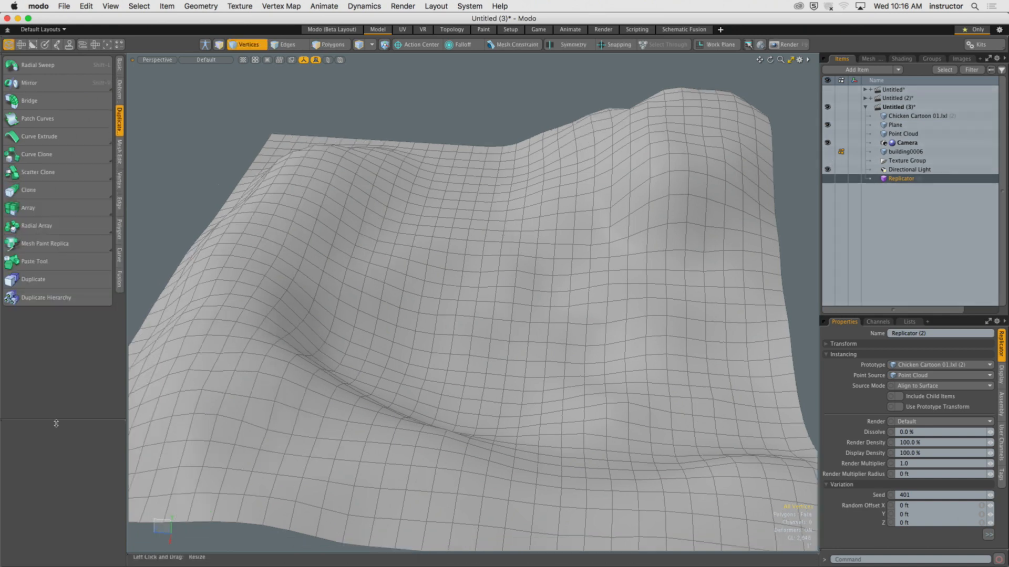
left_click(44, 243)
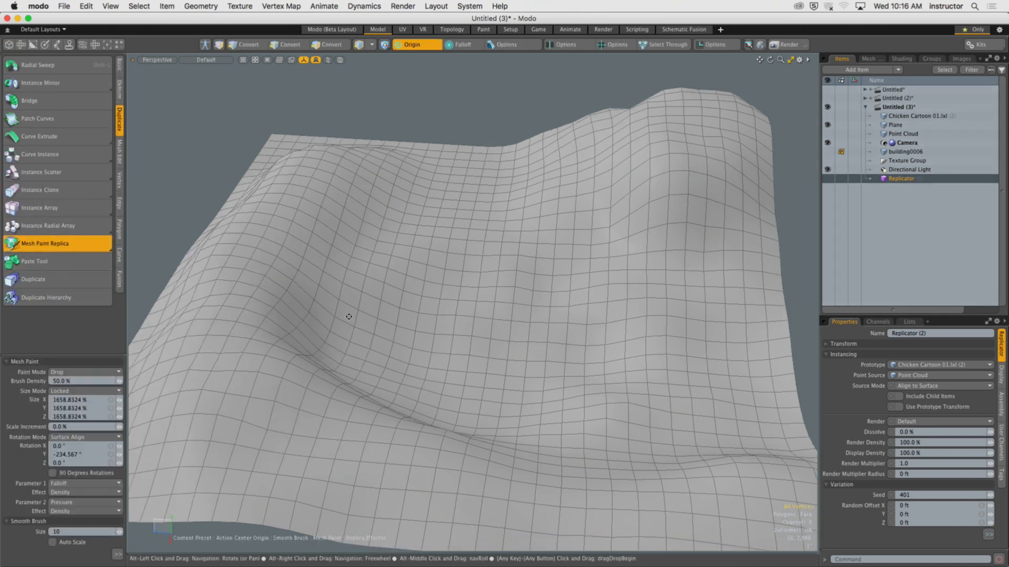
left_click_drag(378, 320, 462, 285, "alt+shift")
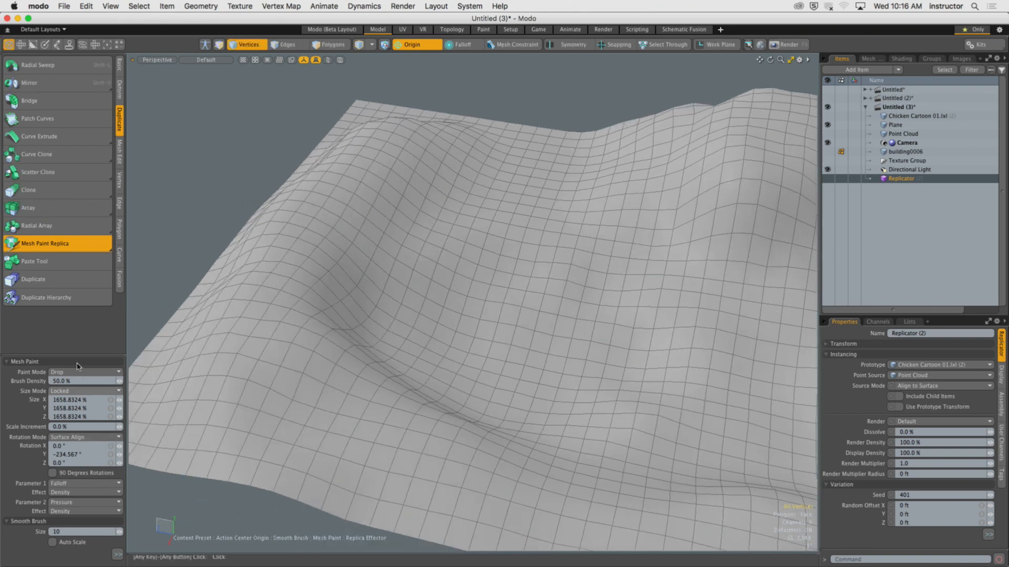
left_click_drag(76, 356, 75, 199)
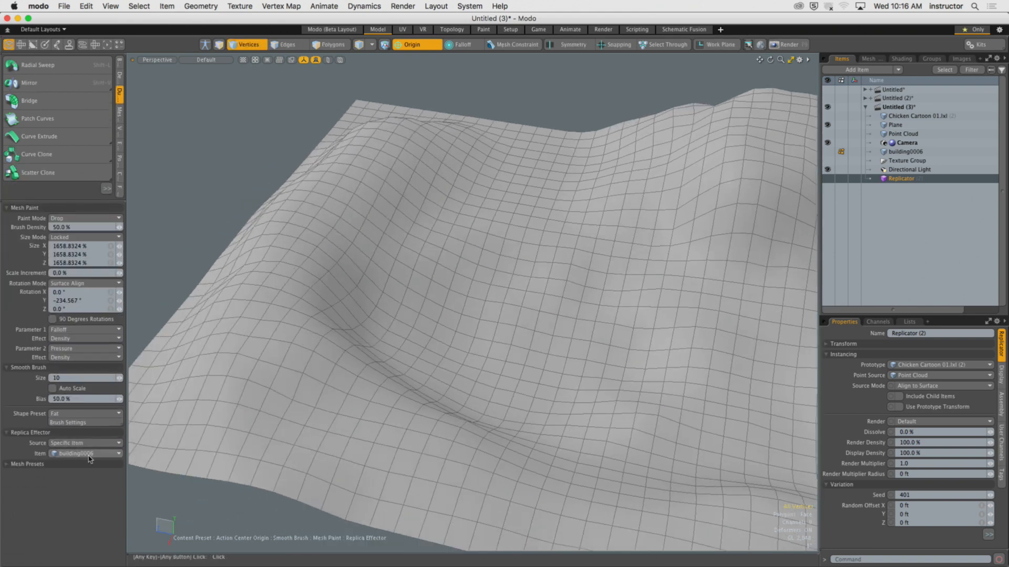
left_click(521, 284)
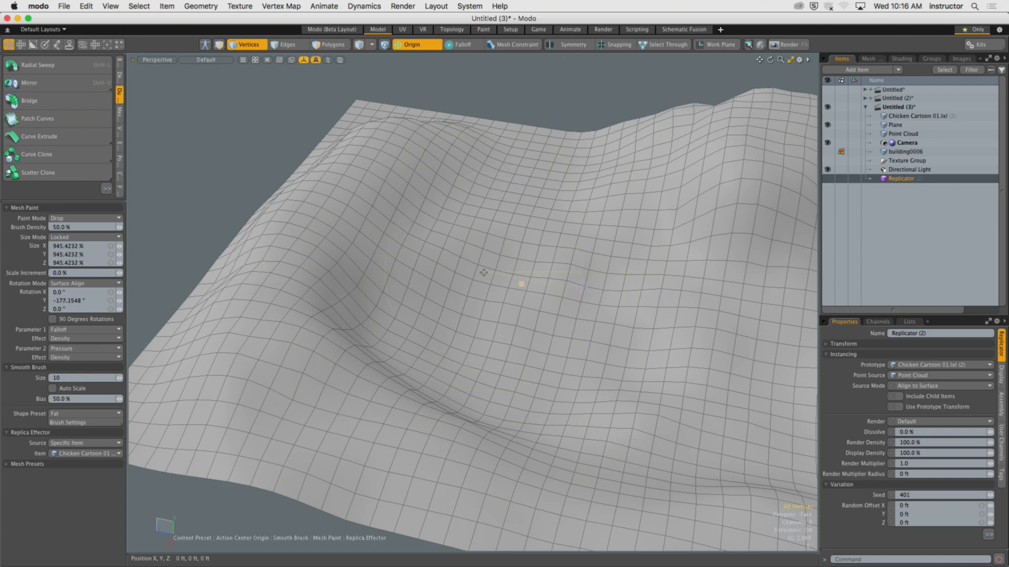
left_click_drag(484, 272, 591, 315, "ctrl+alt")
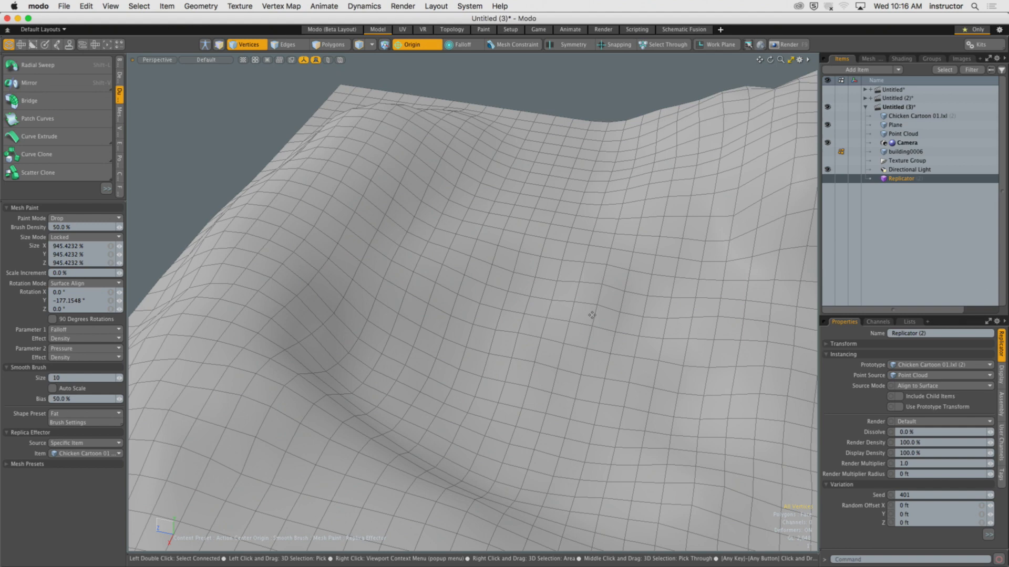
left_click(613, 31)
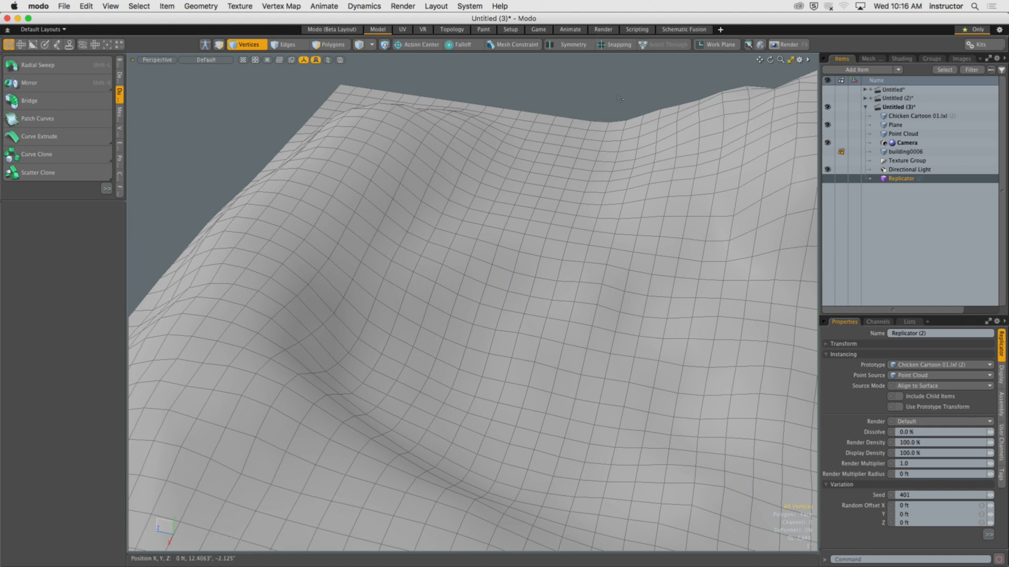
left_click_drag(593, 220, 561, 220, "alt")
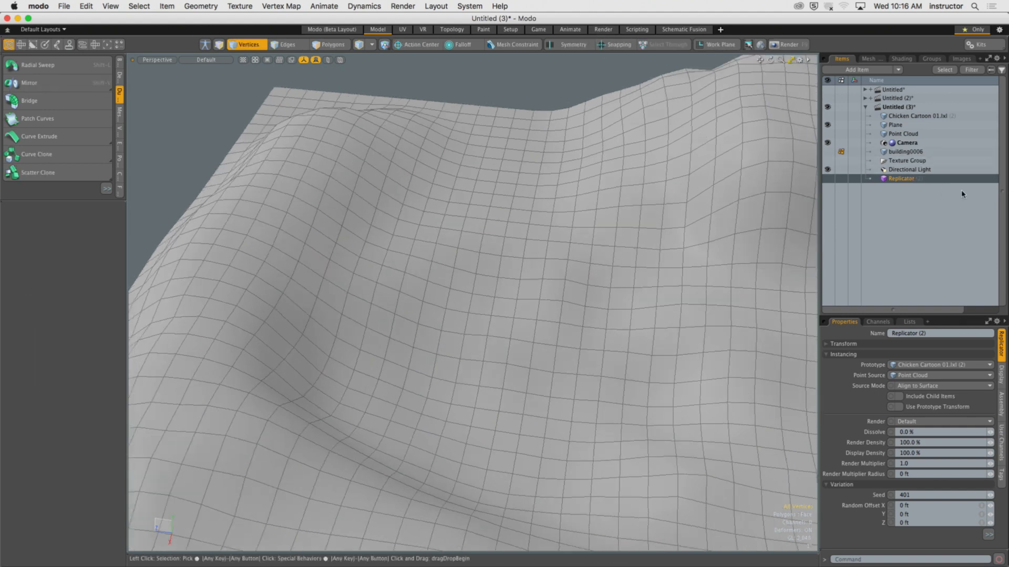
Step: Delete the Replicator and Point Cloud items and select the Plane mesh
left_click(993, 179)
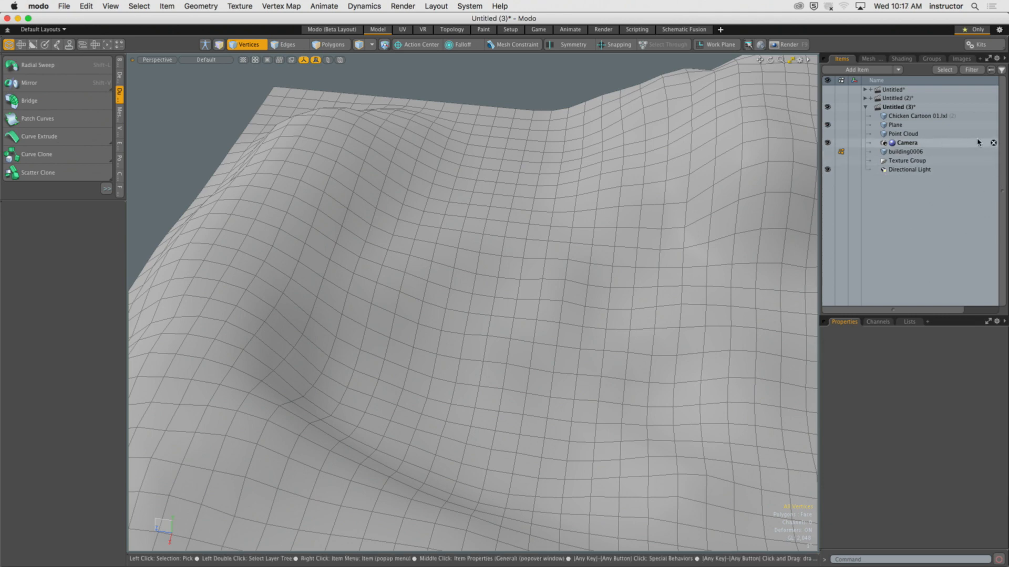
left_click(993, 133)
left_click(920, 142)
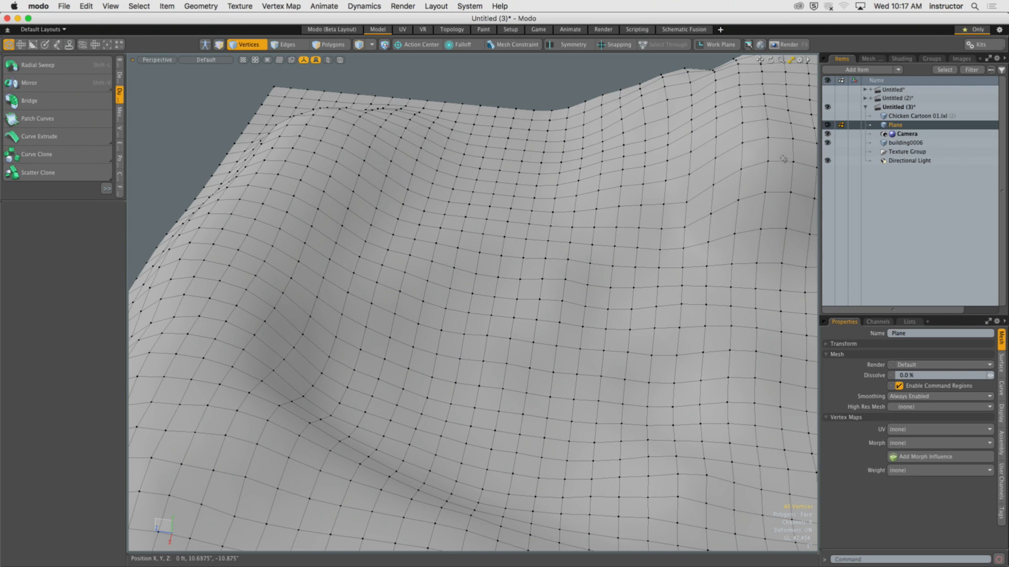
Step: Scale all of the terrain plane's polygons uniformly to about 21315.5% with the Transform tool
key("3")
left_click_drag(752, 180, 515, 300, "ctrl+alt")
key("y")
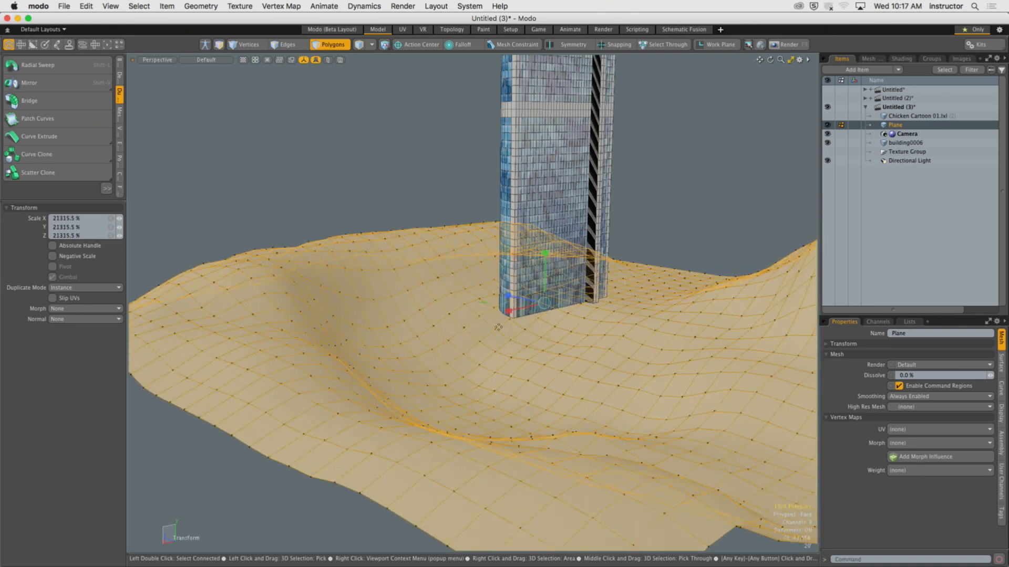
left_click_drag(589, 312, 536, 310, "ctrl+alt")
left_click_drag(536, 310, 552, 285, "alt+shift")
key("q")
Step: Enlarge the terrain further with the Scale tool until the skyscraper is small against the landscape
key("r")
left_click_drag(374, 294, 283, 270, "ctrl+alt")
key("q")
left_click(581, 214)
left_click_drag(581, 213, 667, 221, "ctrl+alt")
left_click_drag(667, 221, 687, 226, "alt")
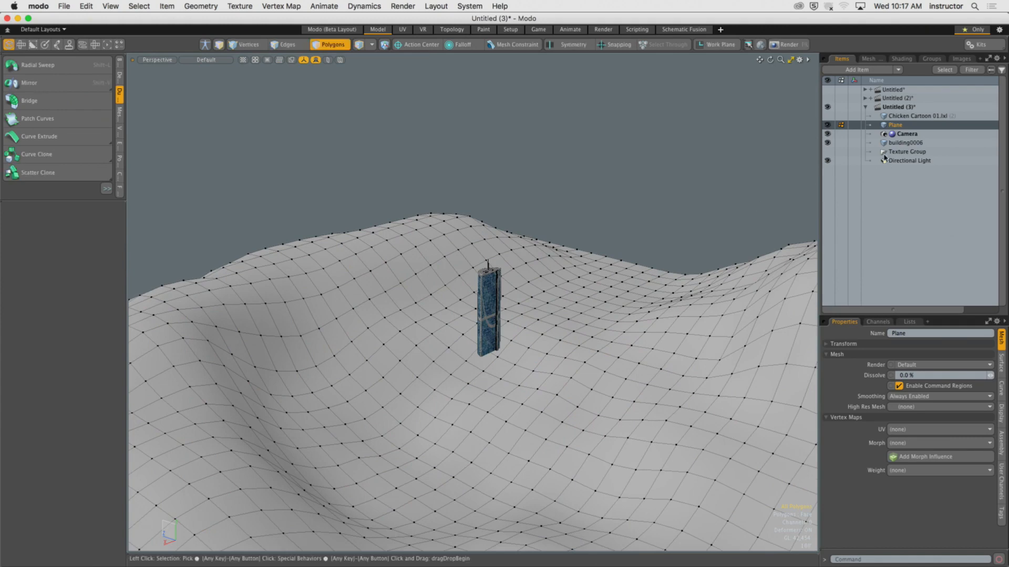
Step: Hide the building0006 mesh and try to paint its replicas onto the terrain with Mesh Paint Replica
left_click(828, 142)
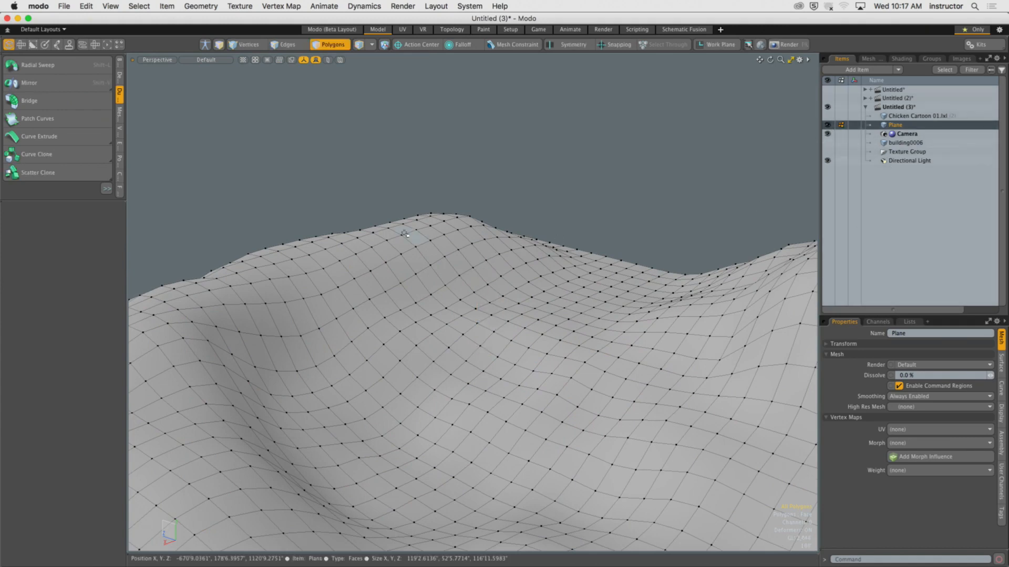
left_click_drag(68, 198, 77, 337)
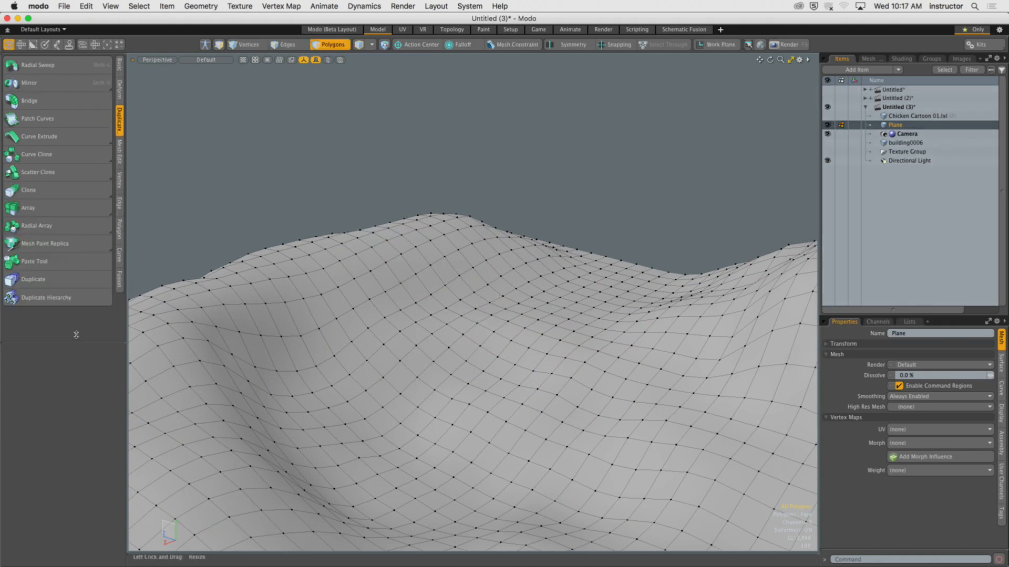
left_click(59, 243)
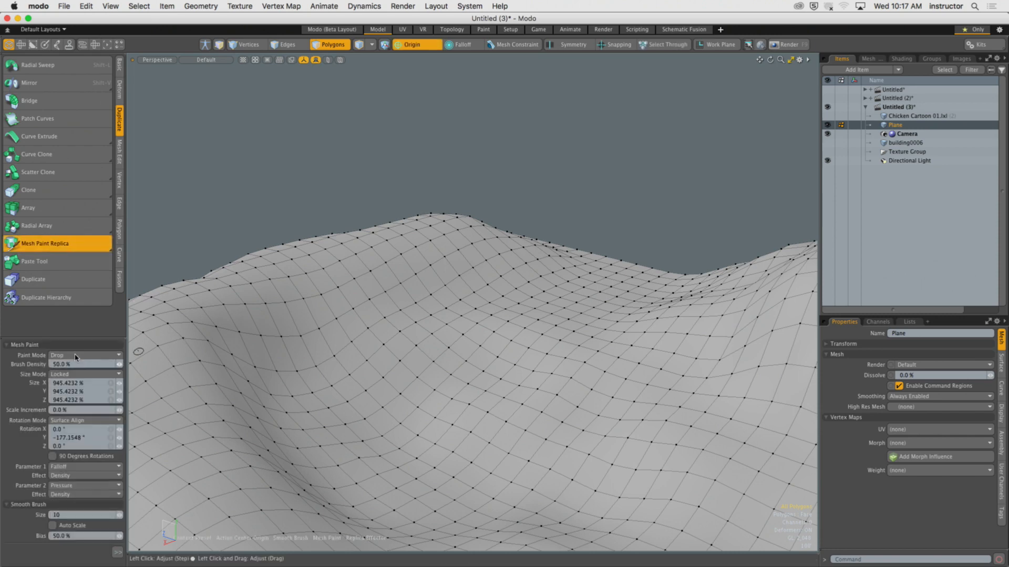
left_click_drag(75, 337, 75, 177)
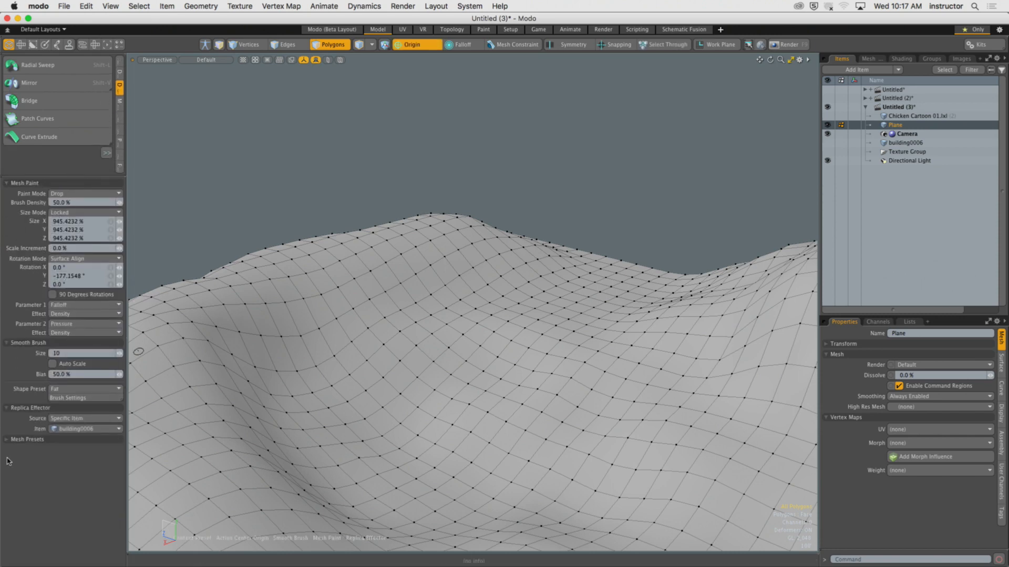
left_click(445, 367)
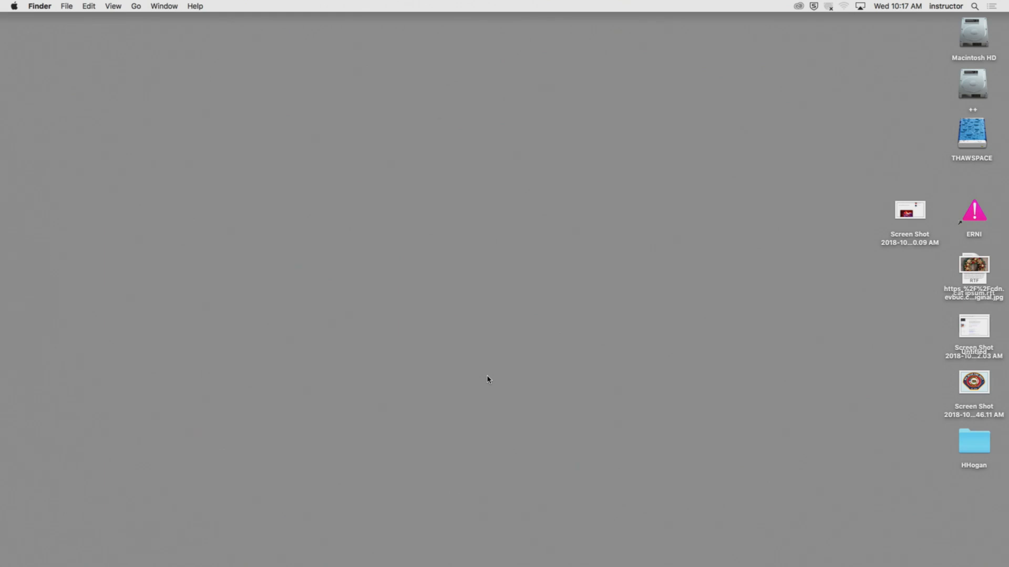
Step: Relaunch Modo, dismiss the problem report, and switch to the Model layout
mouse_move(680, 544)
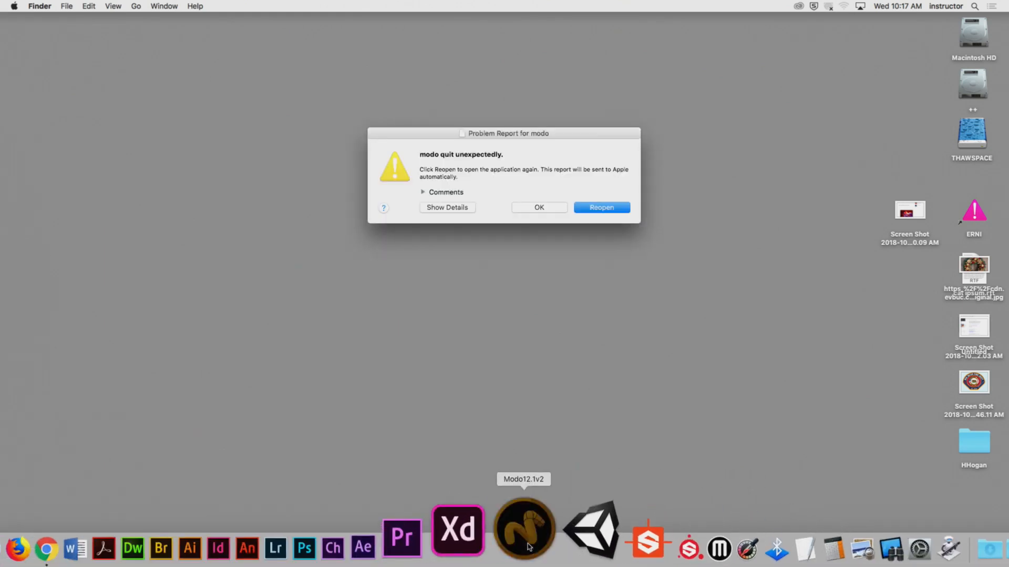
left_click(528, 547)
left_click(530, 209)
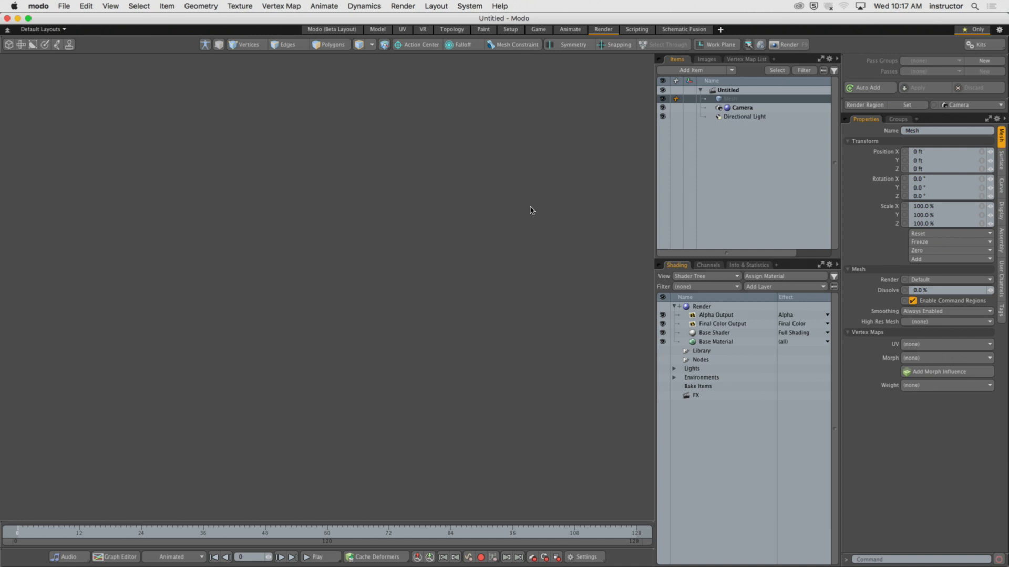
left_click(379, 30)
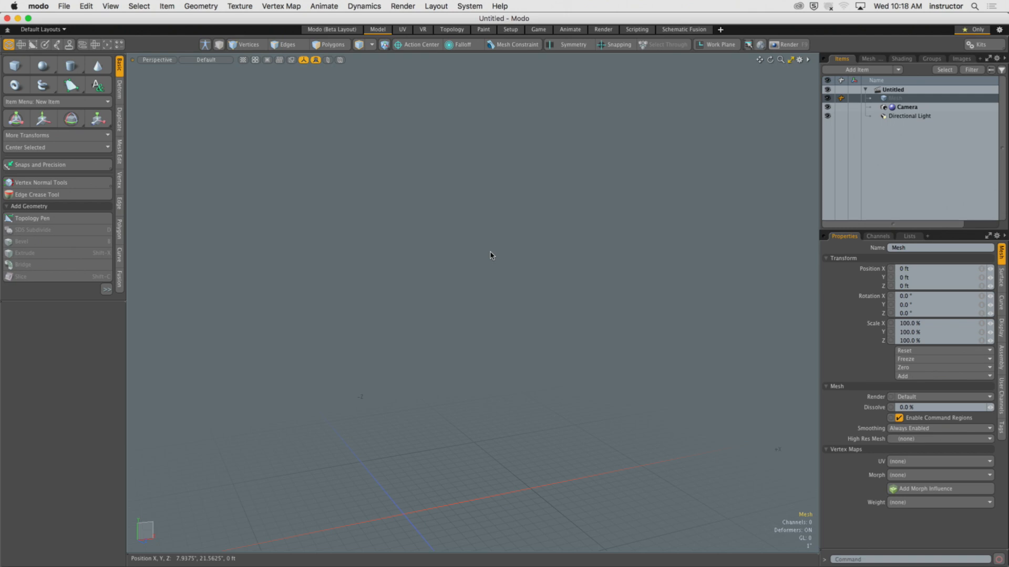
Step: Frame the empty scene in the perspective view and add a unit plane at the origin
key("a")
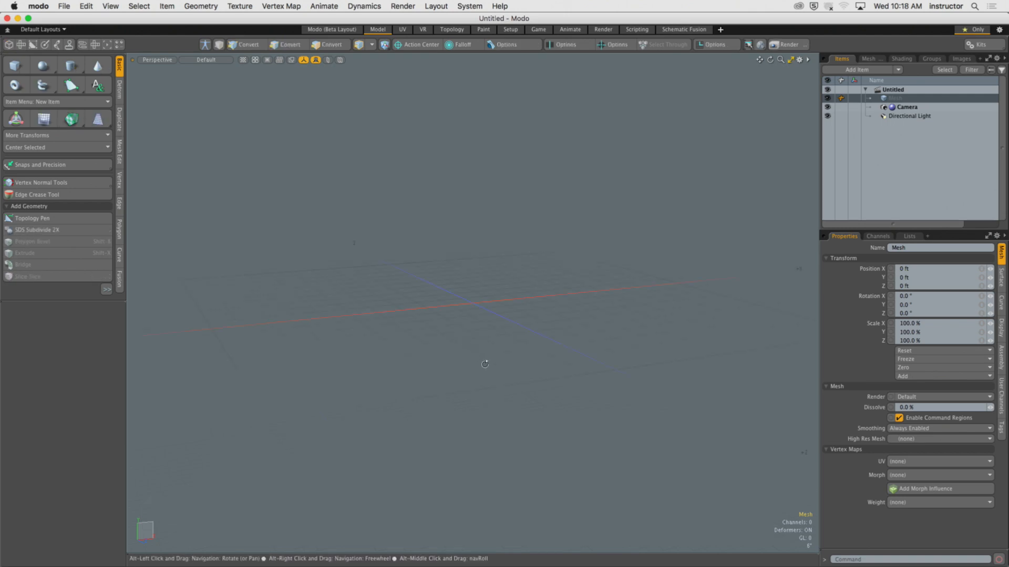
left_click_drag(484, 362, 509, 376, "alt")
left_click(44, 88)
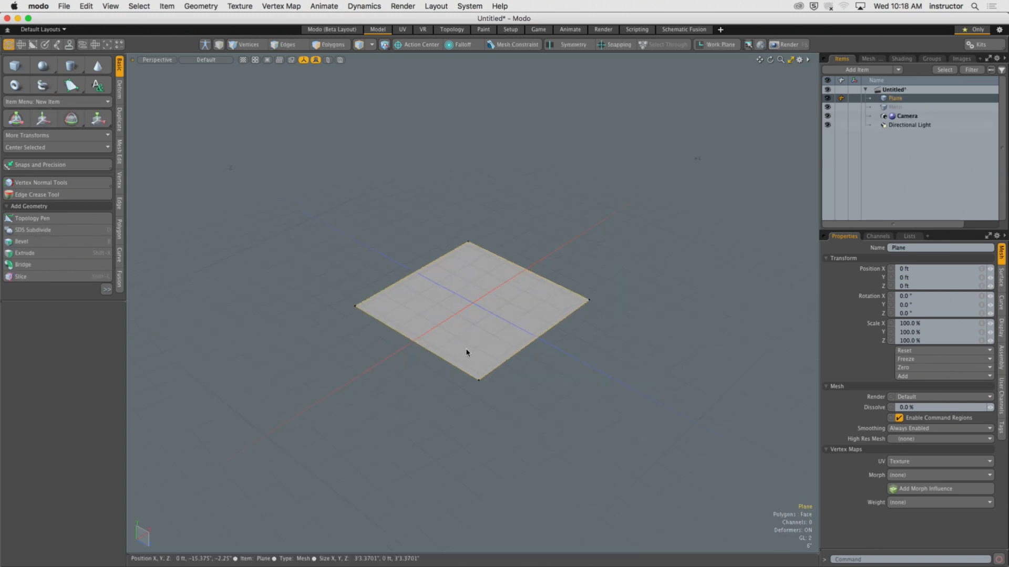
Step: Subdivide the plane's polygons four times in polygon mode and clear the selection
key("3")
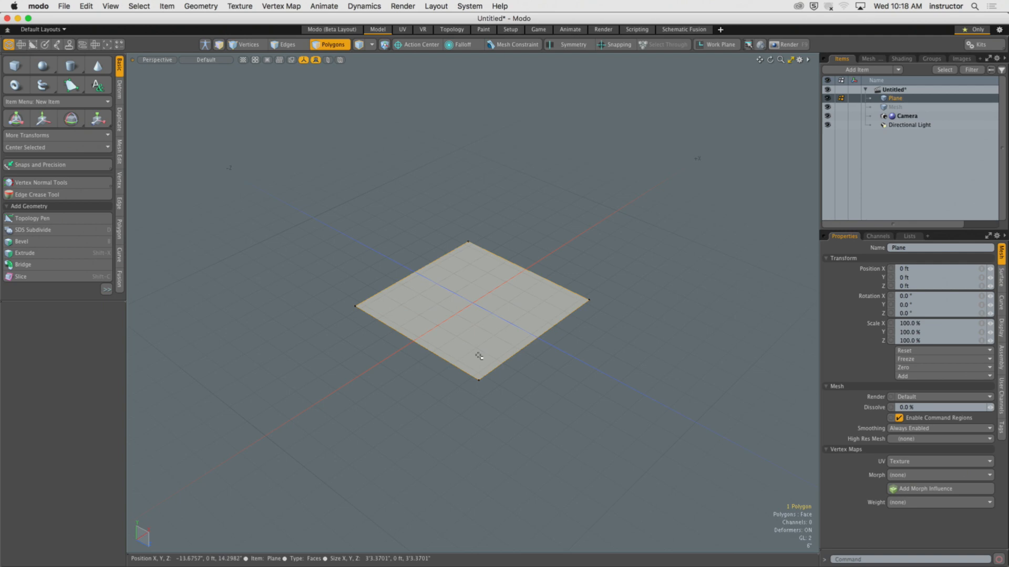
key("shift+d")
key("Return")
key("shift+d")
key("Return")
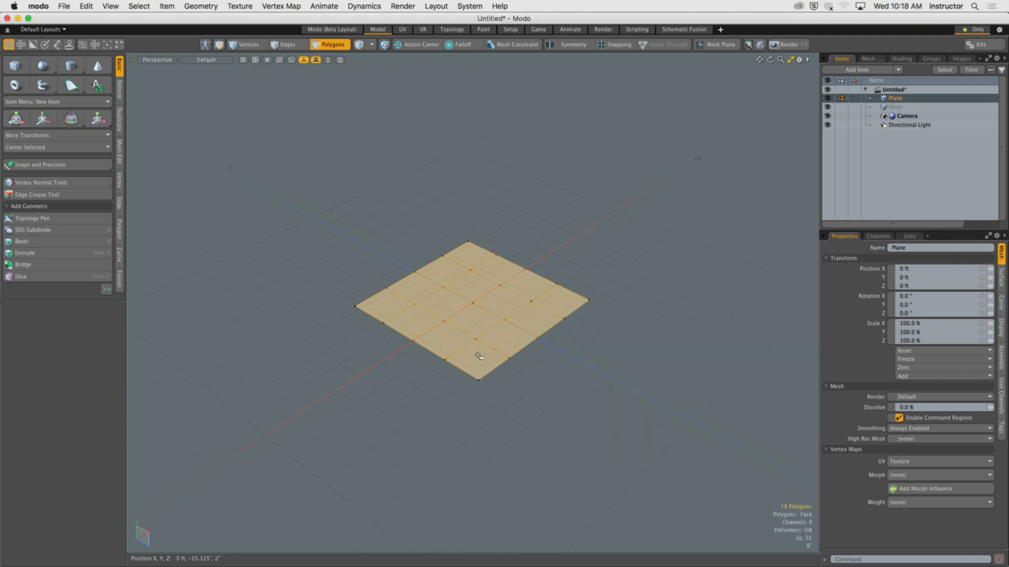
key("shift+d")
key("Return")
key("shift+d")
key("Return")
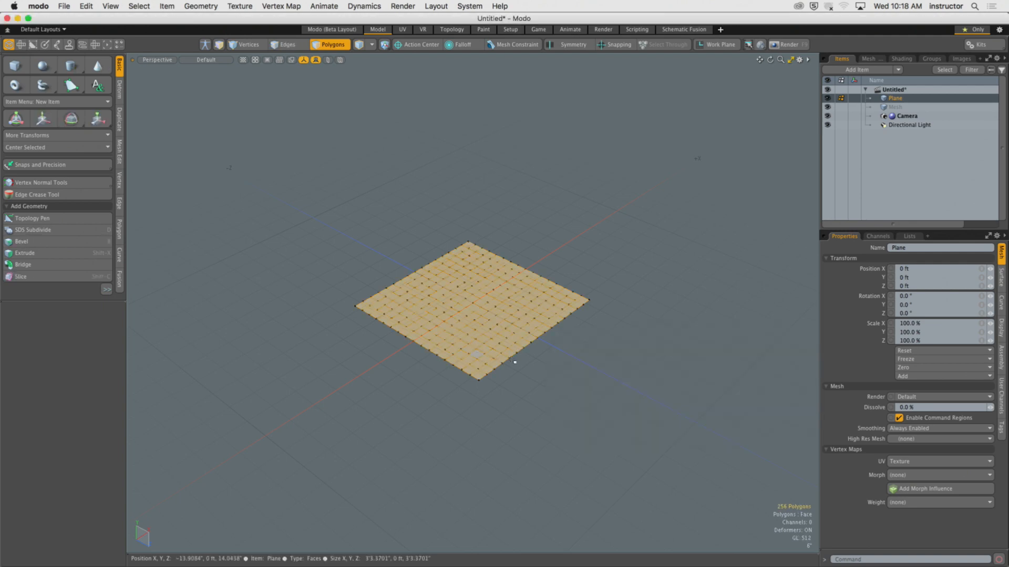
left_click(536, 360)
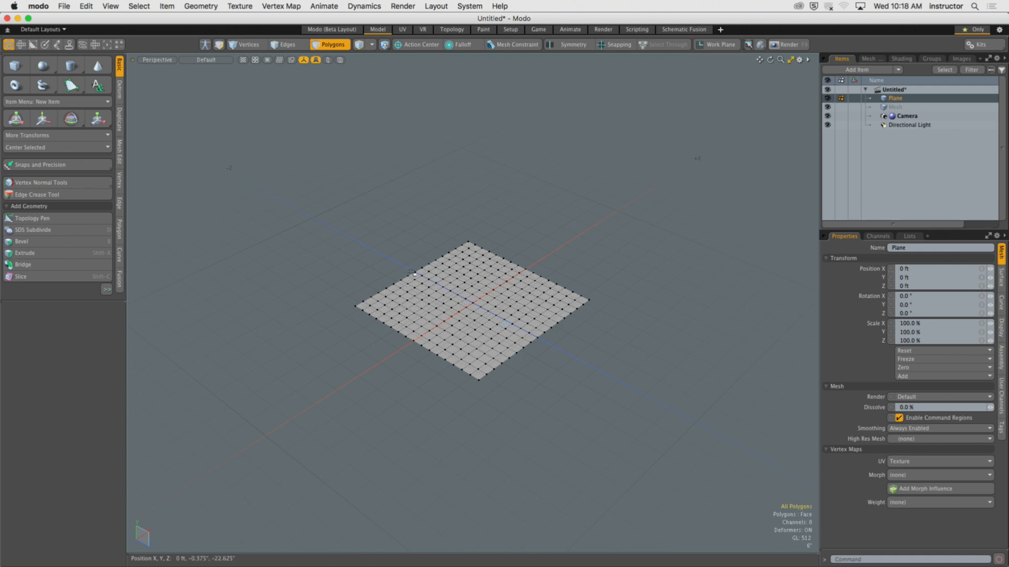
Step: Turn off the grid display in the 3D viewport properties
key("o")
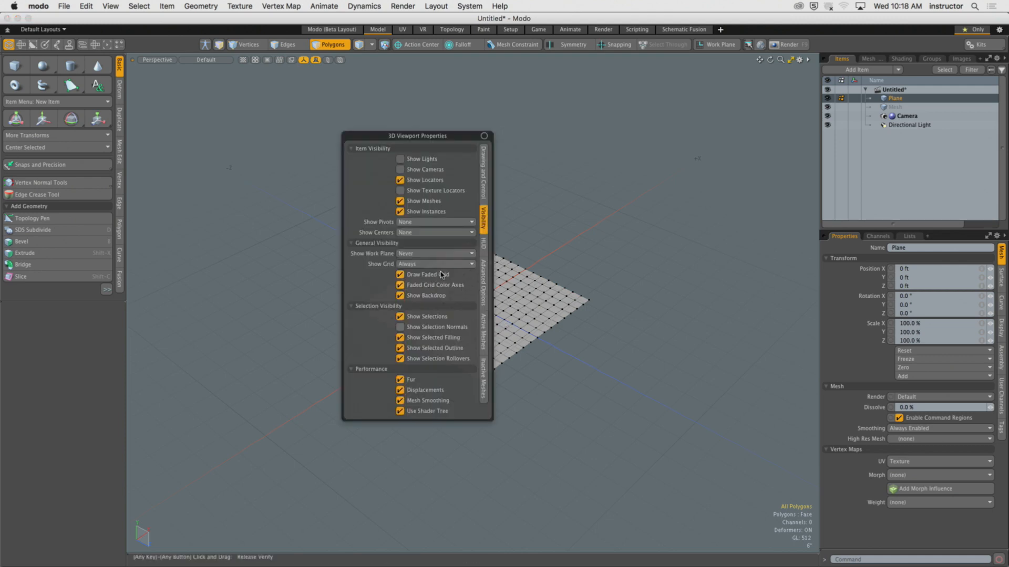
left_click(439, 263)
left_click(440, 269)
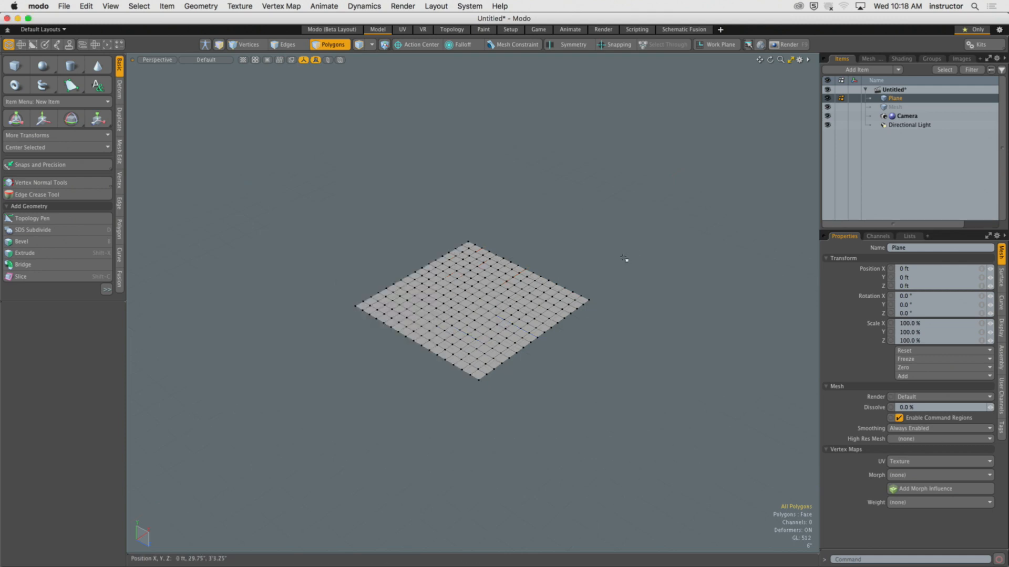
Step: Load the first skyscraper preset, building0001, from the Skyscrapers meshes into the scene
key("F6")
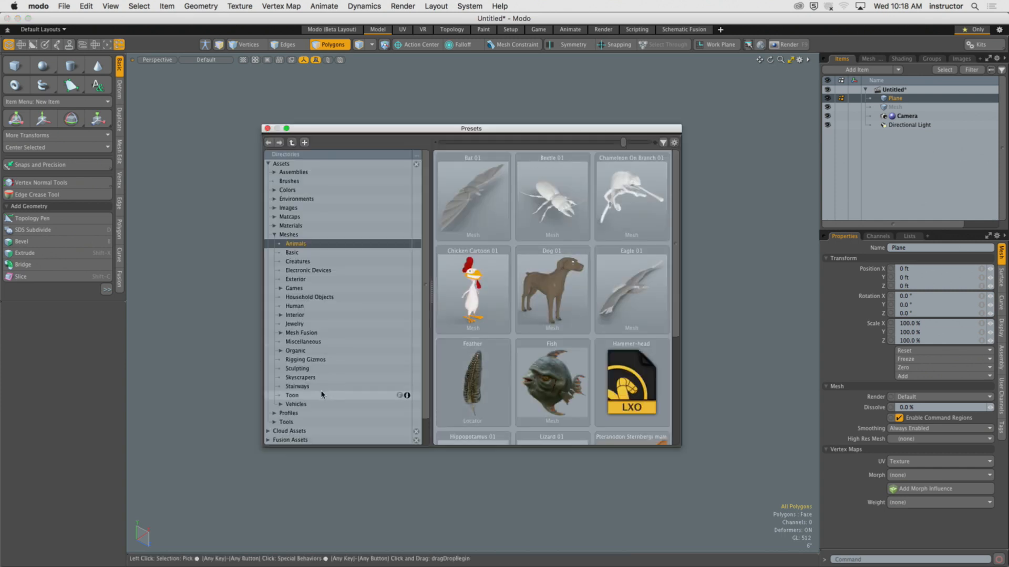
left_click(300, 377)
left_click(465, 208)
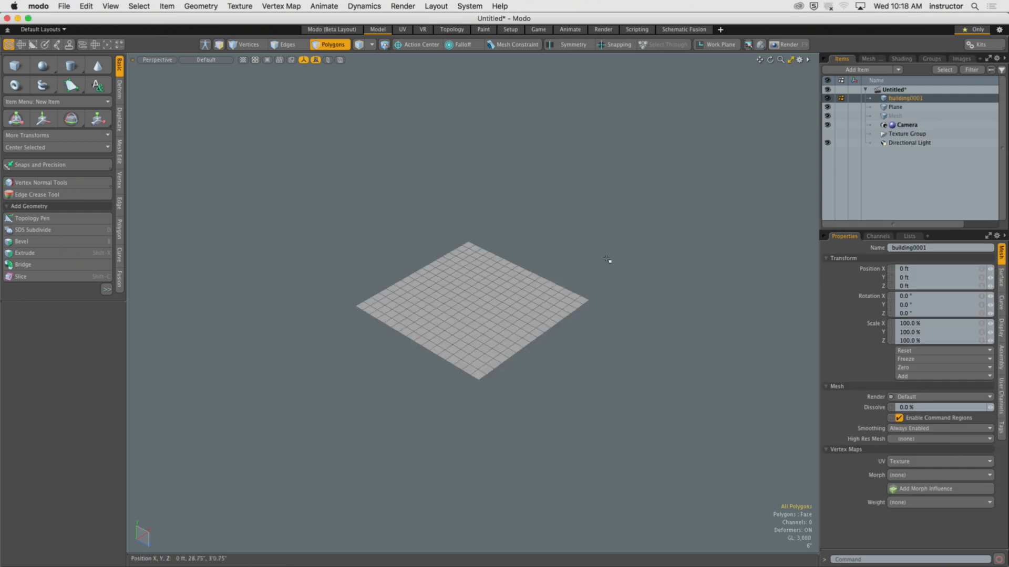
Step: Select the Plane mesh and scale it up uniformly until it extends well around the base of the building
left_click_drag(619, 247, 558, 346, "ctrl+alt")
left_click_drag(558, 347, 501, 377, "ctrl+alt")
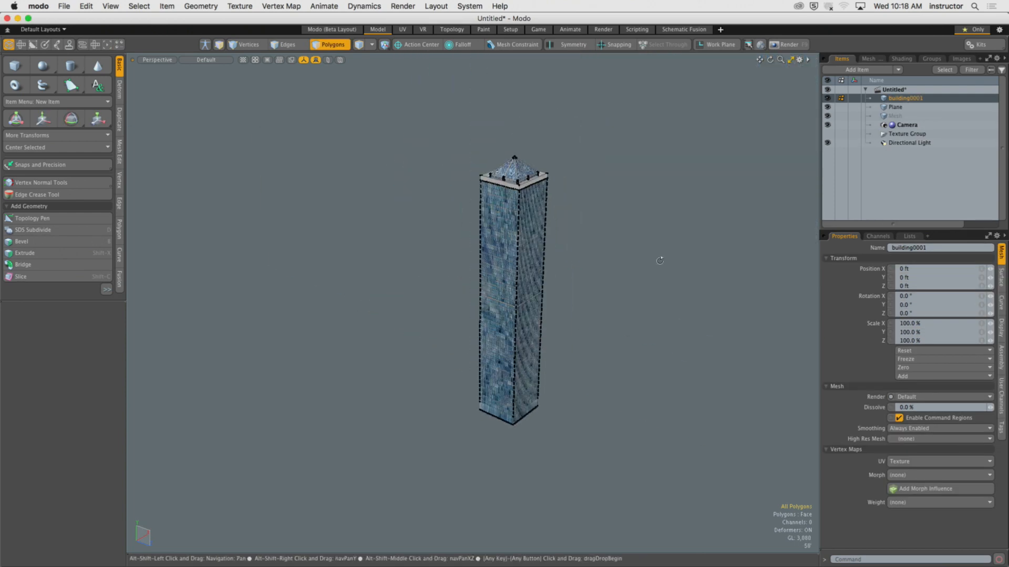
left_click(899, 108)
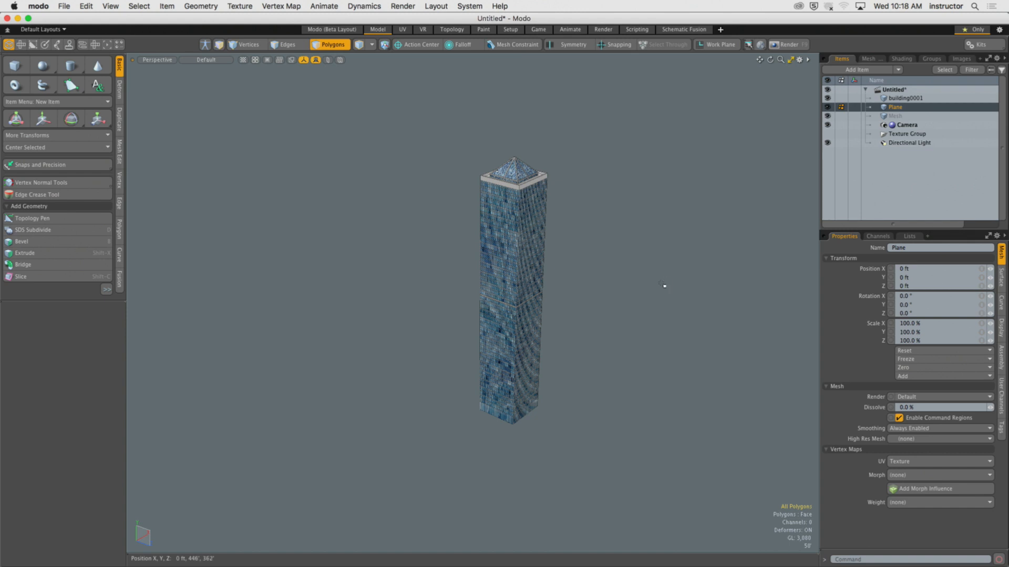
key("y")
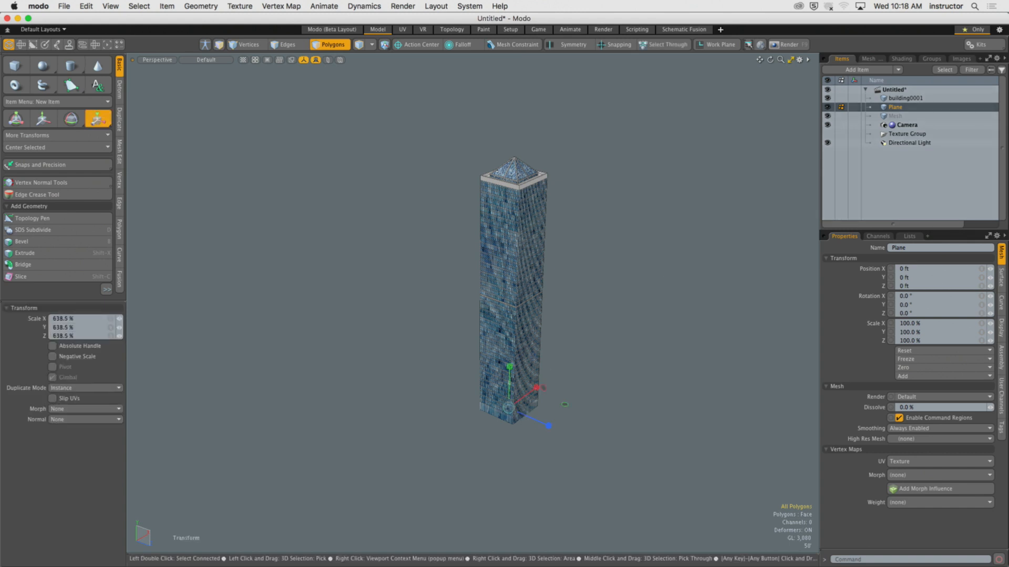
left_click_drag(509, 408, 667, 408)
key("space")
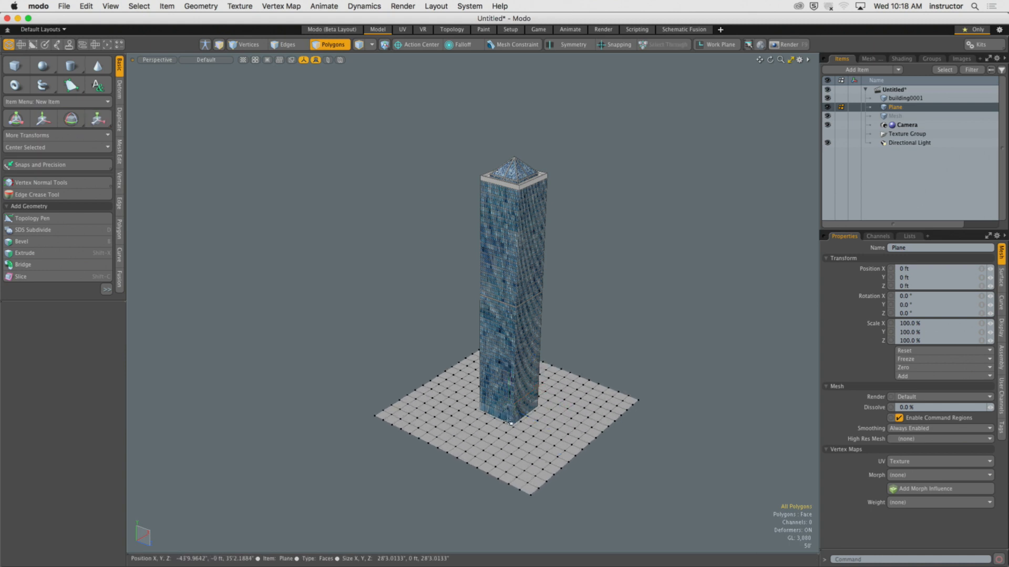
Step: Scale the plane up further by about 1168 % on all axes, leaving the building small at its centre
key("y")
left_click_drag(508, 408, 605, 409)
scroll(405, 331, "down", 10)
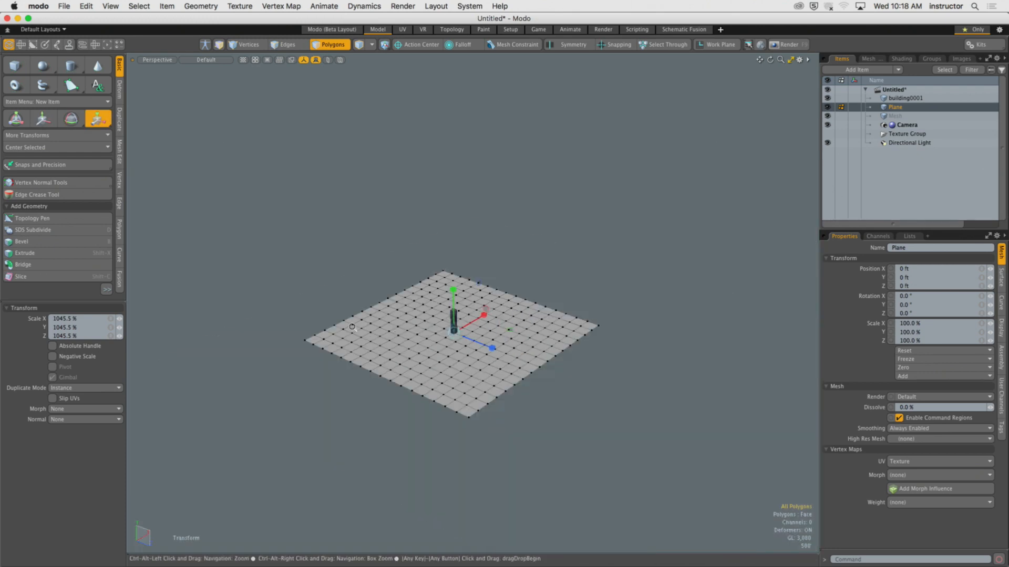
left_click_drag(410, 334, 446, 334)
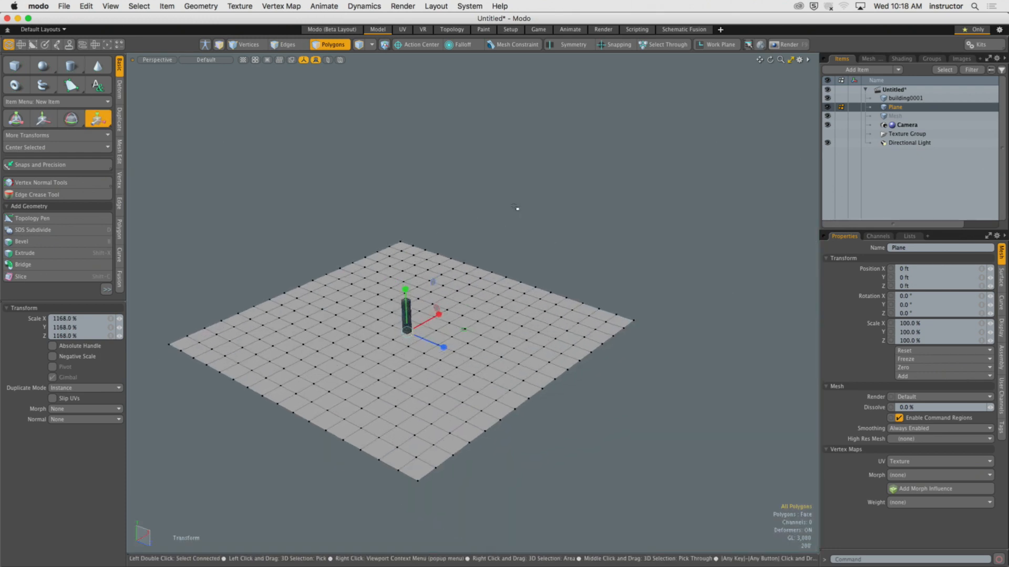
key("space")
Step: Sculpt rolling hills and valleys across the plane with the Push tool, using a brush size of about 83
mouse_move(518, 209)
left_mouse_down("alt+shift")
mouse_move(545, 222)
mouse_move(519, 221)
left_mouse_up("alt+shift")
left_click(44, 44)
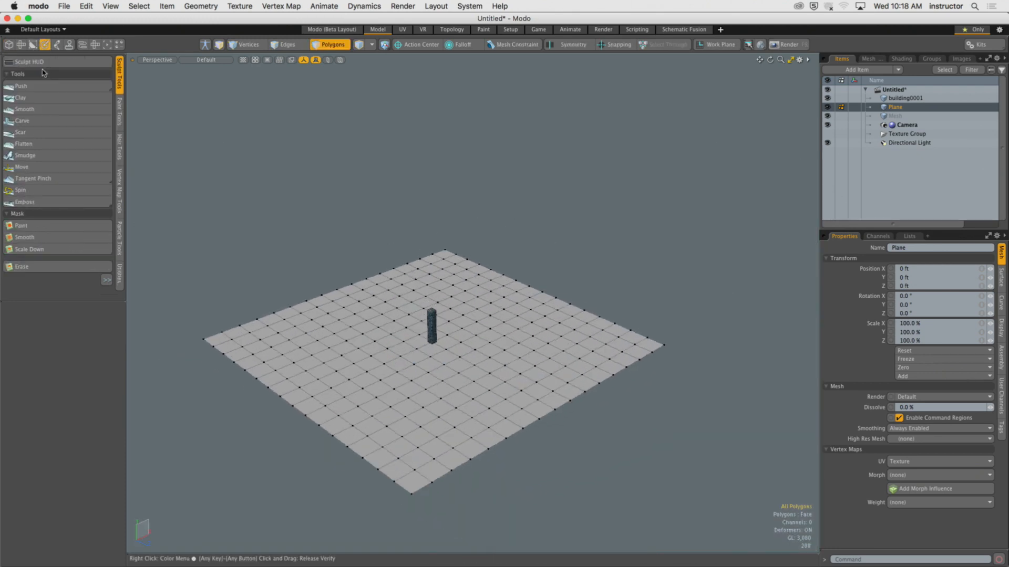
left_click(21, 86)
right_click_drag(333, 336, 320, 342)
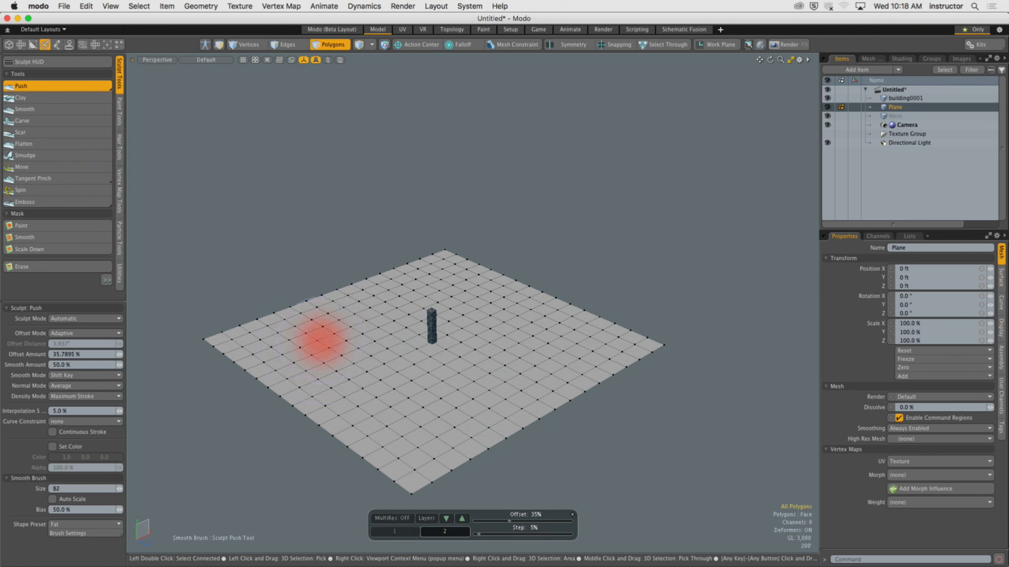
mouse_move(320, 342)
left_mouse_down()
mouse_move(342, 297)
mouse_move(329, 304)
mouse_move(380, 367)
mouse_move(386, 437)
mouse_move(371, 407)
mouse_move(590, 333)
mouse_move(433, 234)
mouse_move(479, 356)
mouse_move(444, 336)
mouse_move(386, 339)
mouse_move(449, 315)
mouse_move(463, 356)
mouse_move(428, 339)
mouse_move(466, 335)
mouse_move(447, 339)
mouse_move(530, 358)
mouse_move(562, 321)
mouse_move(652, 363)
left_mouse_up()
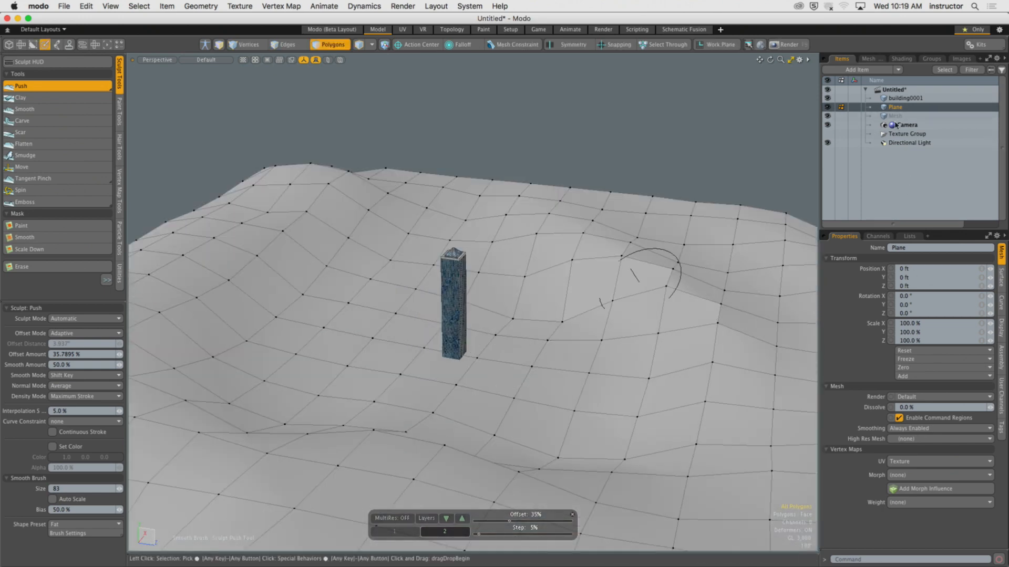
Step: Hide the building0001 mesh and end the Push sculpting
left_click(827, 98)
left_click_drag(586, 160, 582, 163, "alt")
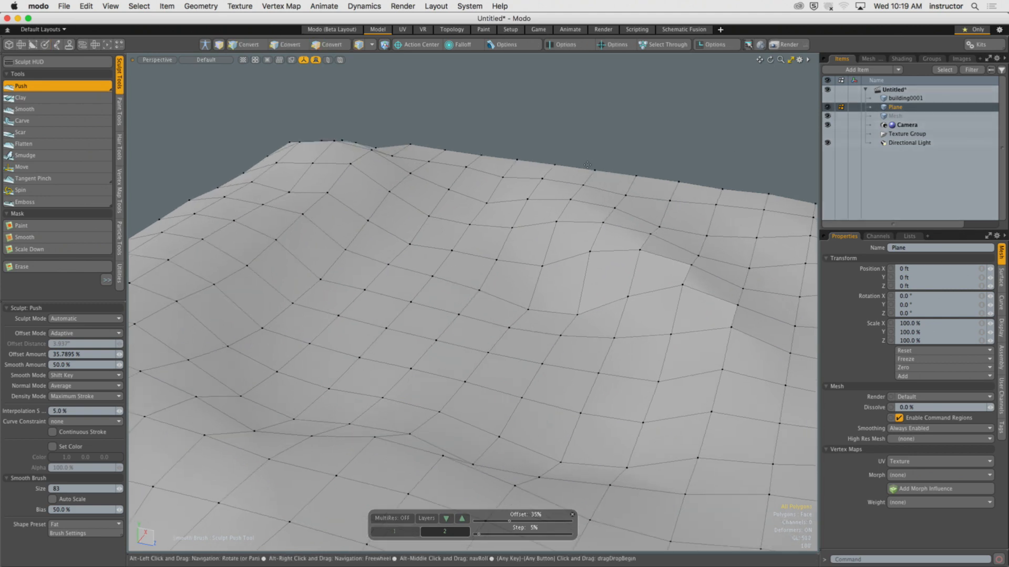
key("space")
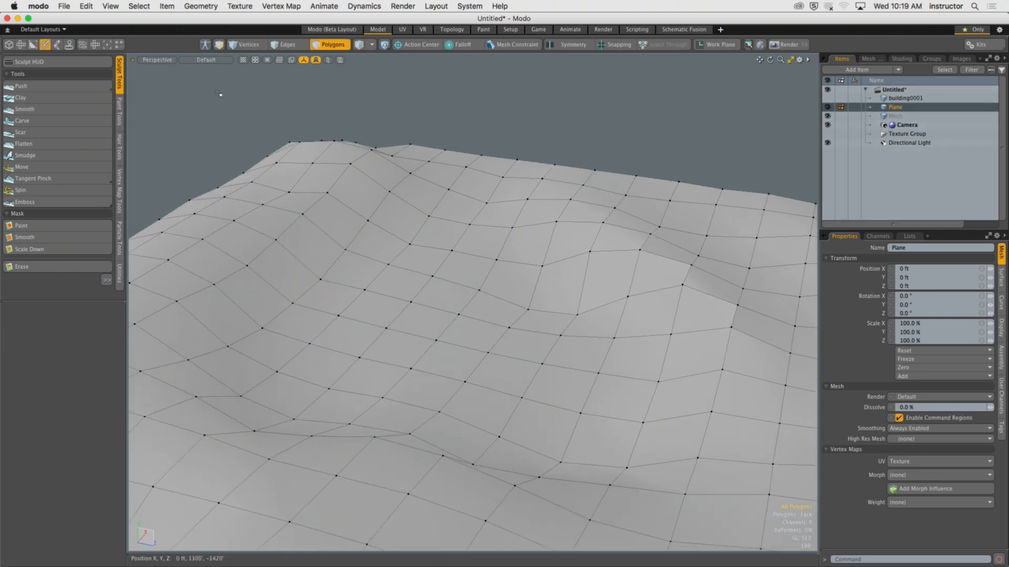
Step: Return to the modeling tools and activate the Mesh Paint Replica variant of the Mesh Paint tool
left_click(46, 45)
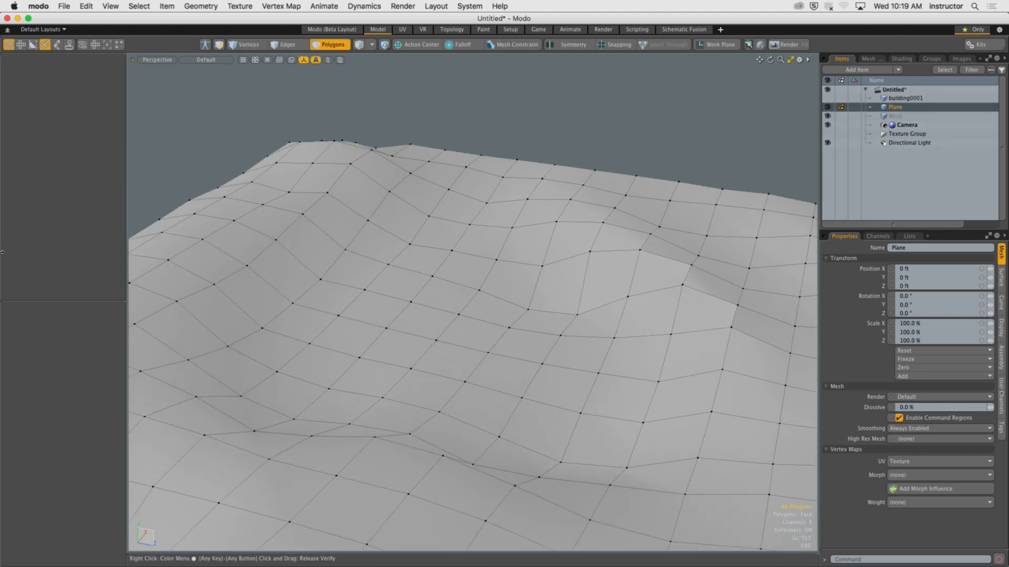
scroll(2, 283, "up", 2, "ctrl")
scroll(2, 283, "up", 2, "ctrl")
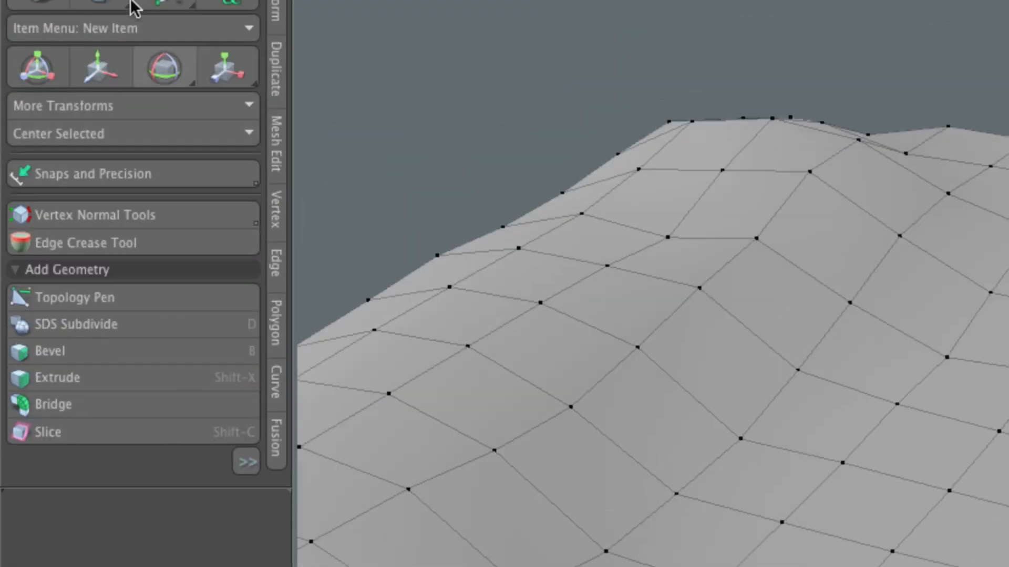
left_click(277, 128)
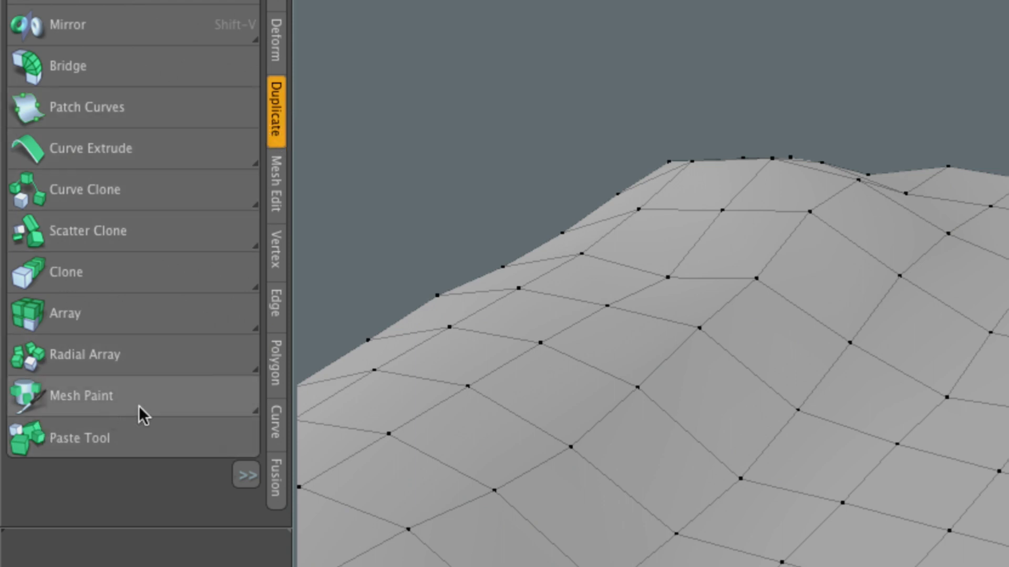
right_click(206, 406)
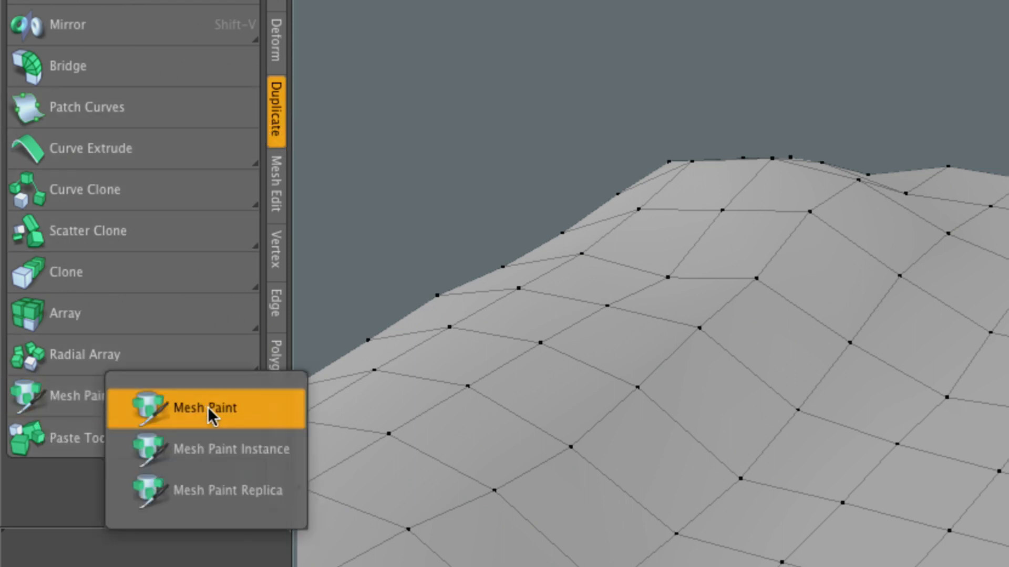
left_click(255, 497)
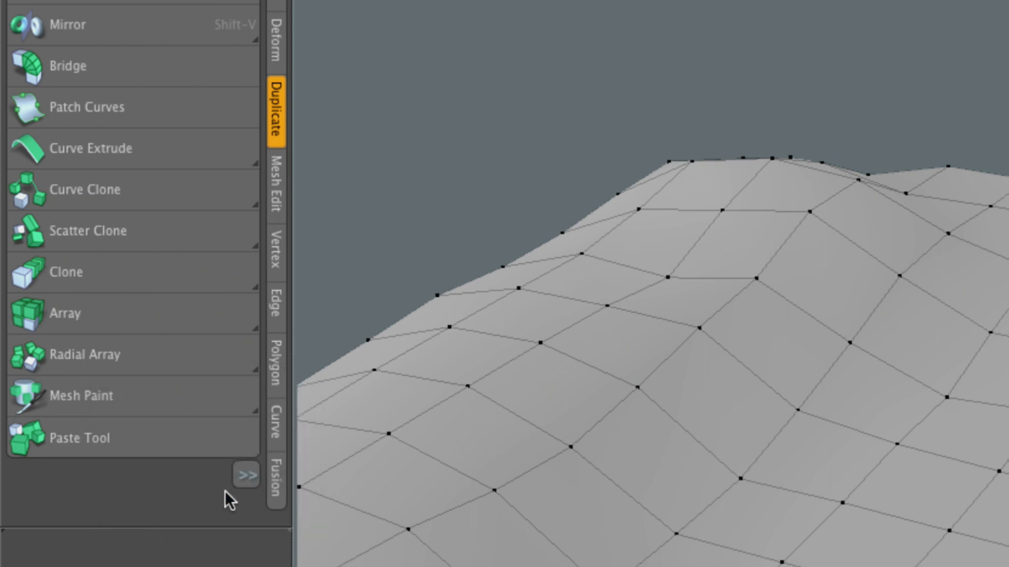
Step: Set the Mesh Paint mode to Drop and the Replica Effector source to Specific Item
left_click_drag(160, 528, 179, 110)
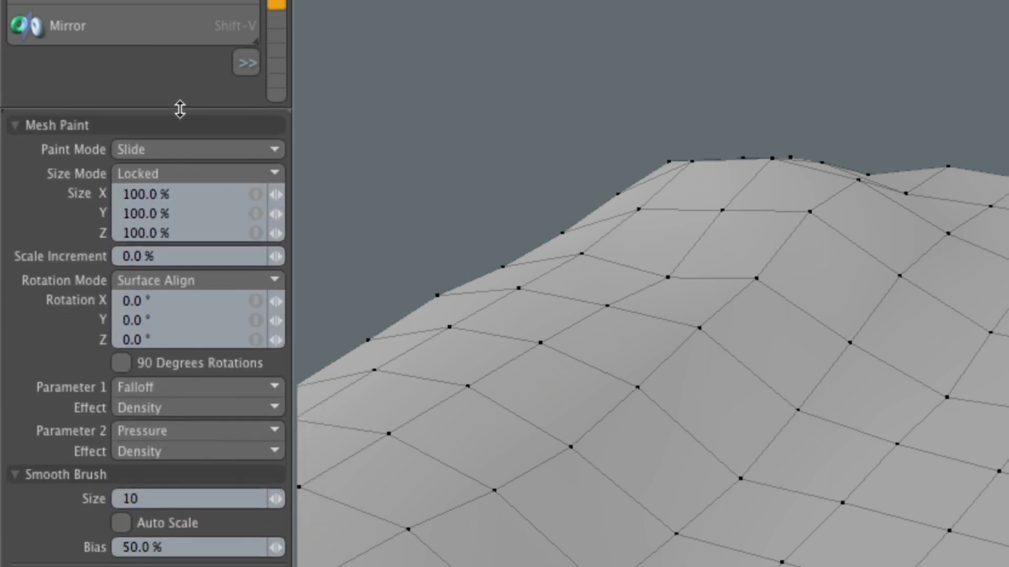
left_click(167, 149)
left_click(181, 185)
left_click(159, 150)
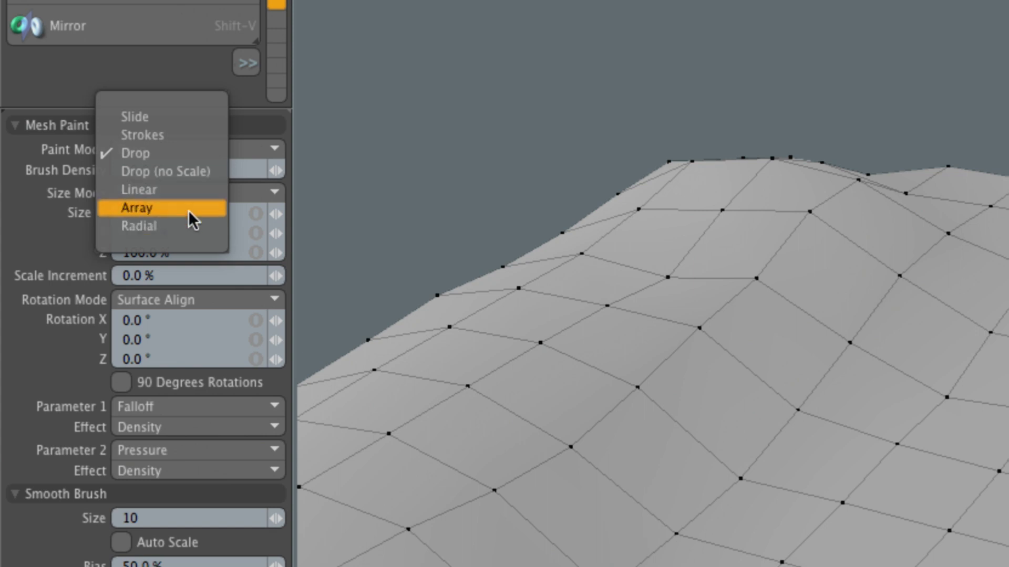
left_click(62, 97)
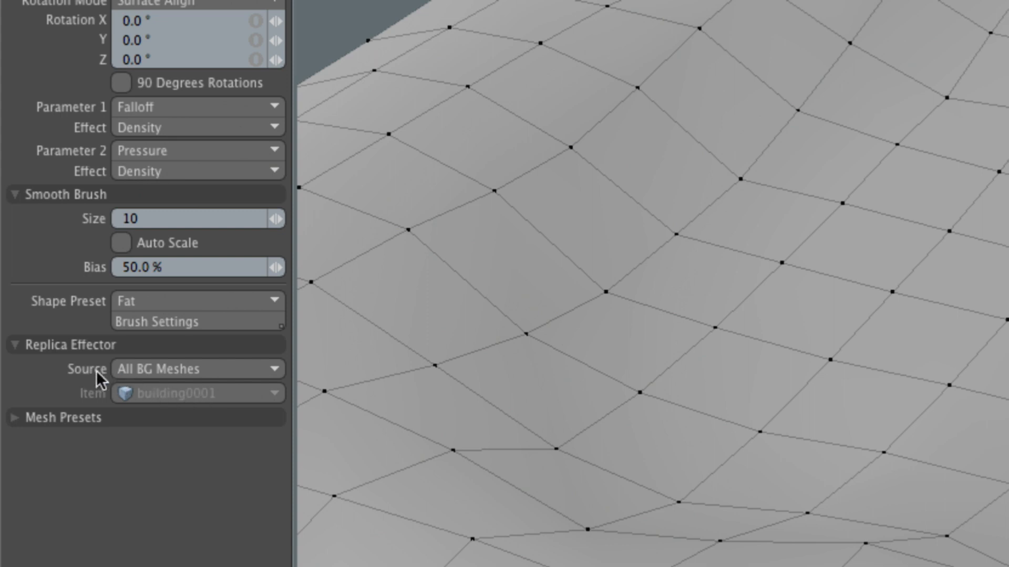
left_click(176, 370)
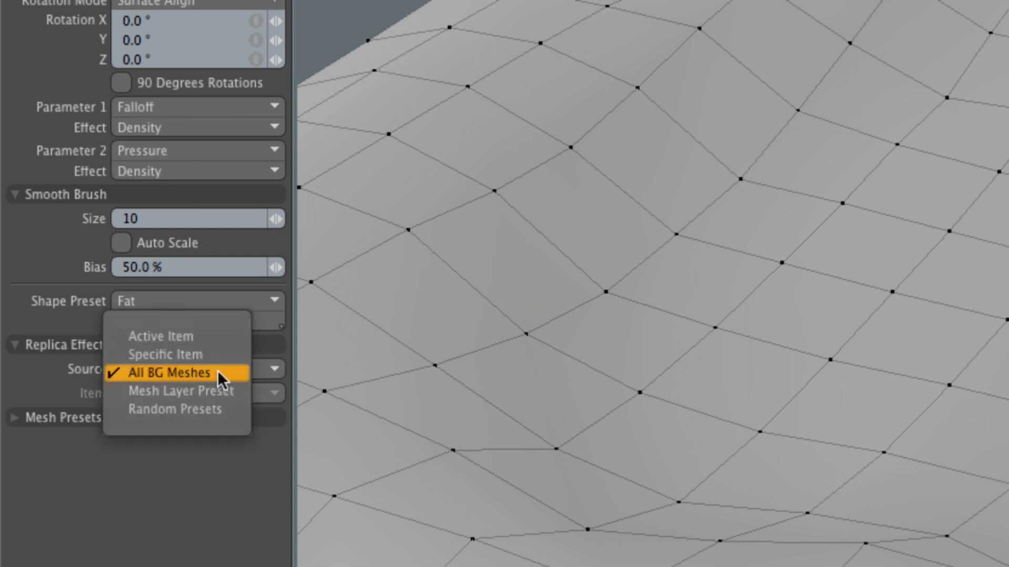
left_click(210, 355)
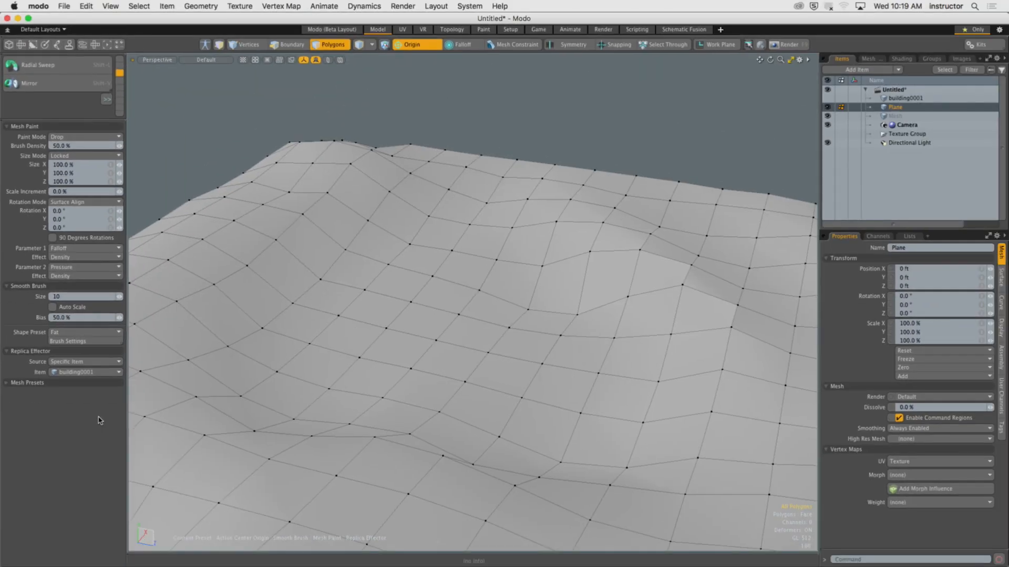
Step: Try to drop replicas onto the hilly terrain with the Plane selected, and undo the placement
left_click_drag(586, 291, 504, 328, "alt")
left_click(452, 291)
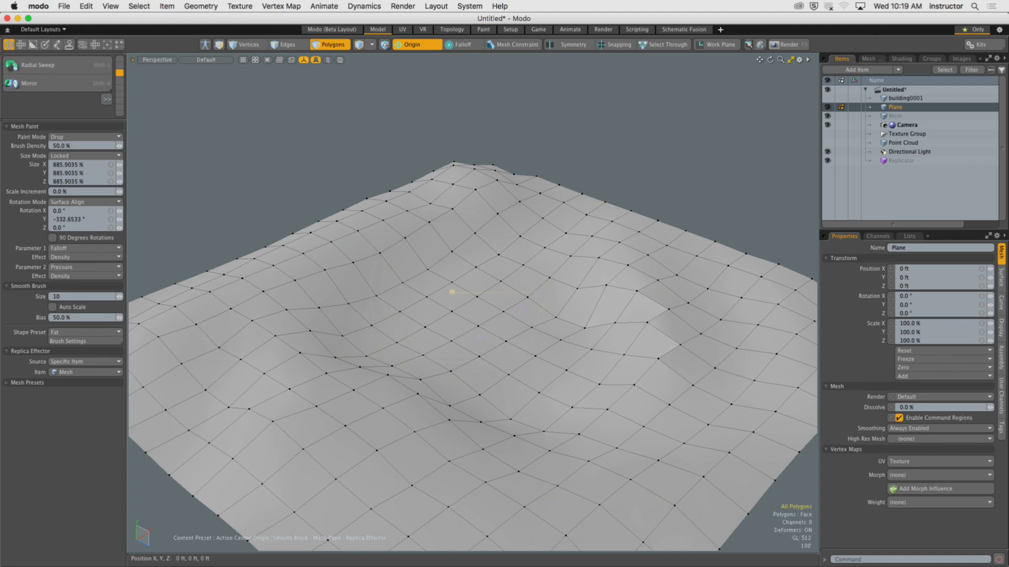
left_click_drag(528, 292, 537, 289)
mouse_move(451, 291)
left_mouse_down("alt")
mouse_move(411, 252)
mouse_move(460, 302)
left_mouse_up("alt")
key("super+z")
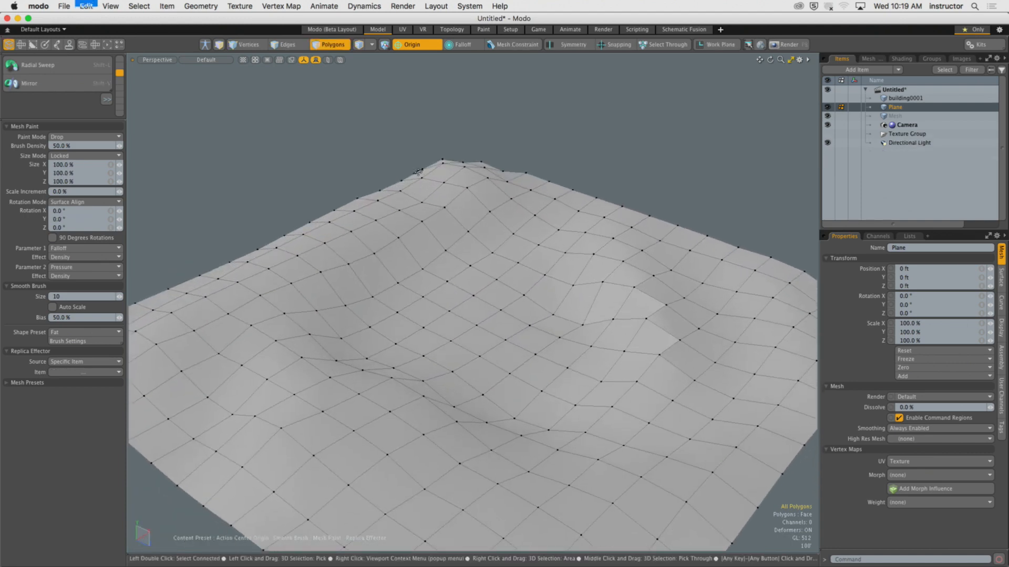
Step: Switch to item selection, deselect all items and reactivate Mesh Paint Replica with its full settings in view
left_click(328, 44)
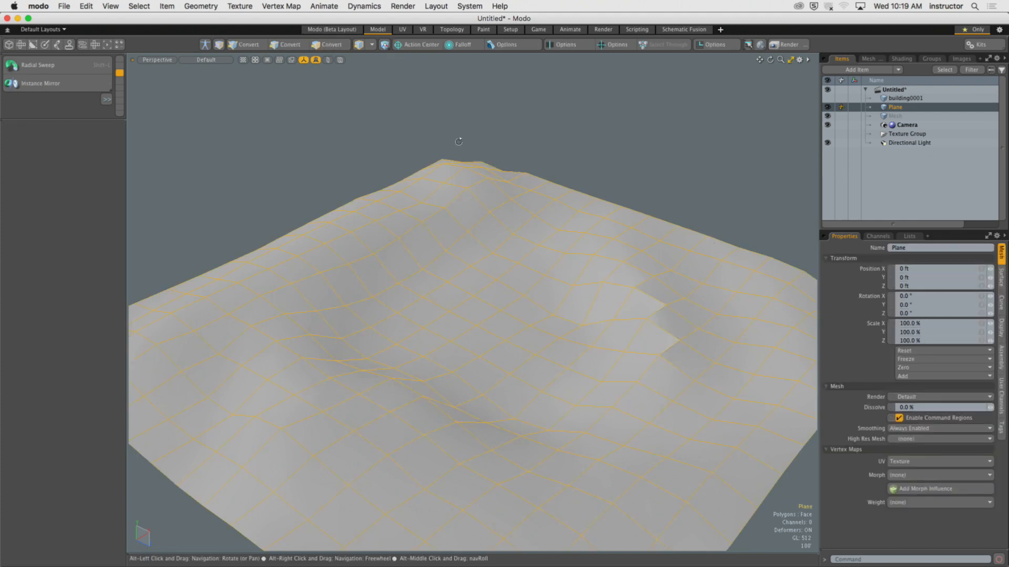
left_click(484, 164)
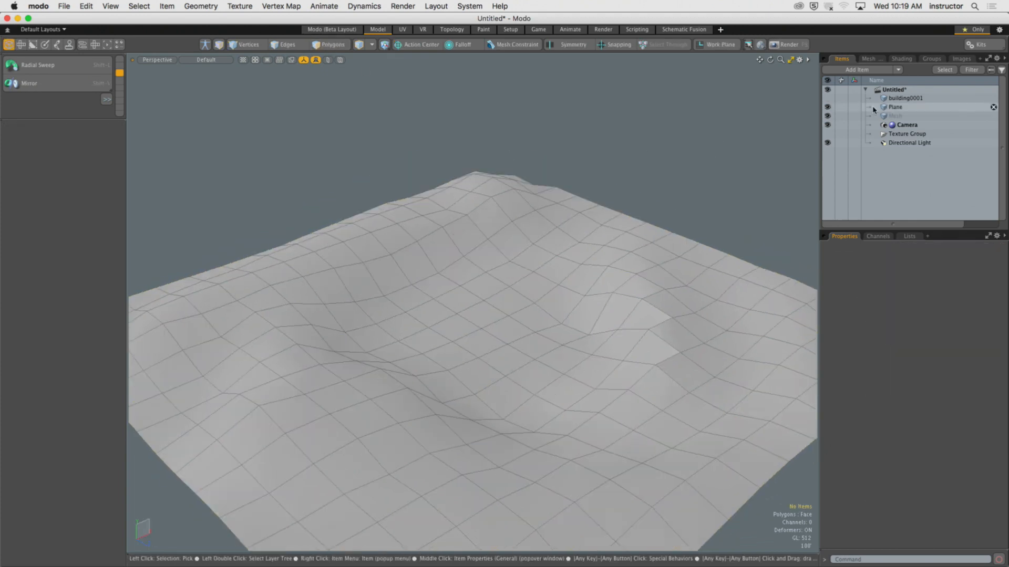
left_click_drag(80, 120, 78, 381)
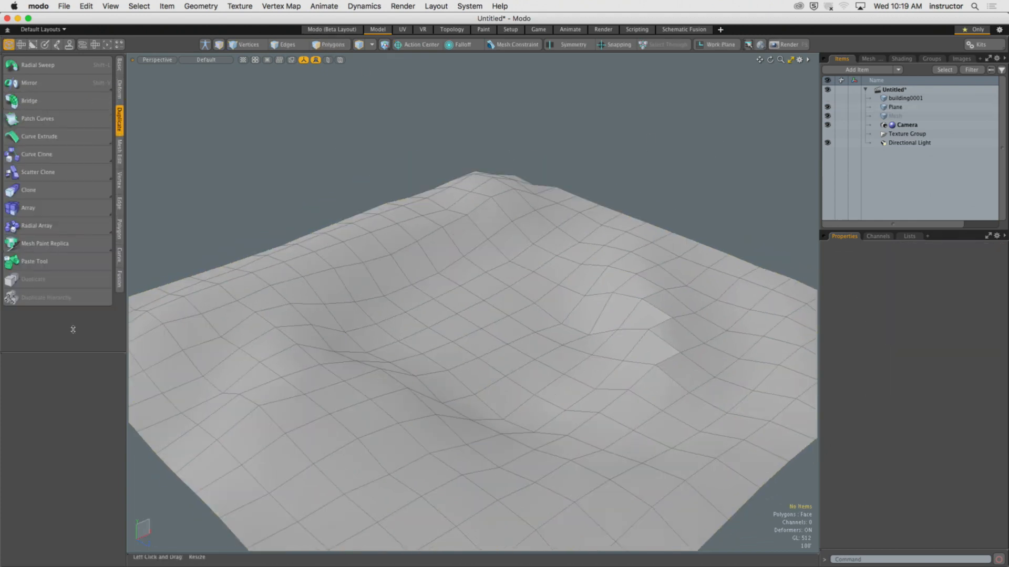
left_click(73, 244)
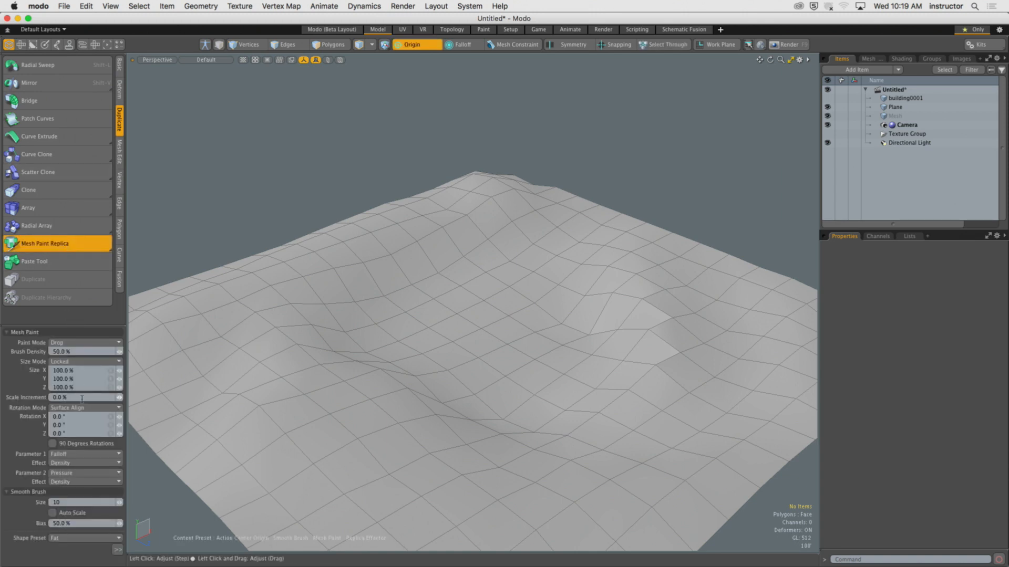
left_click_drag(71, 324, 71, 170)
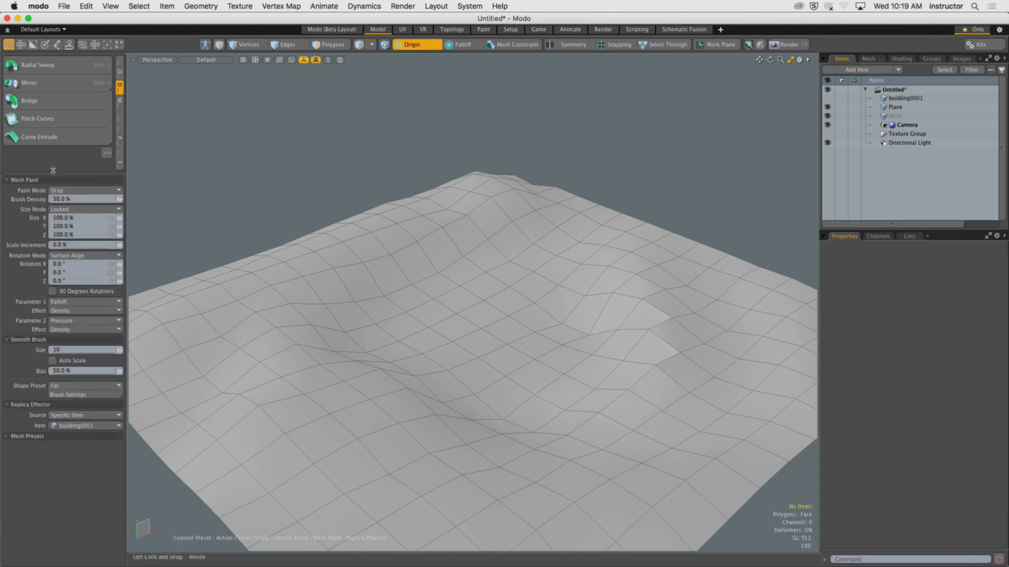
Step: Drop two replica points on the terrain, one near the centre and one on the hill, sized about 1054 % and 562 %
left_click(451, 310)
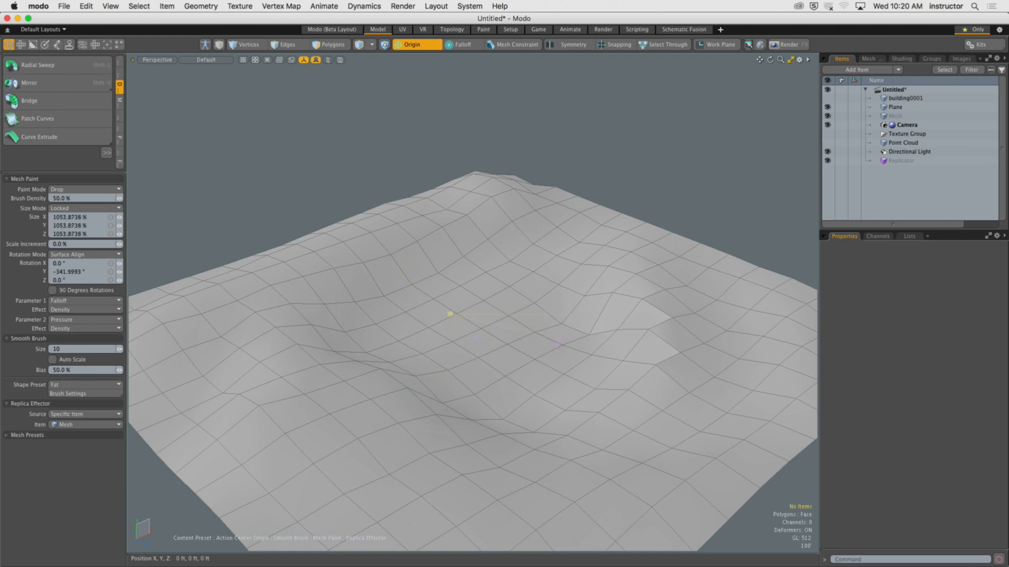
mouse_move(412, 327)
left_mouse_down("alt")
mouse_move(420, 231)
mouse_move(418, 313)
left_mouse_up("alt")
left_click(620, 328)
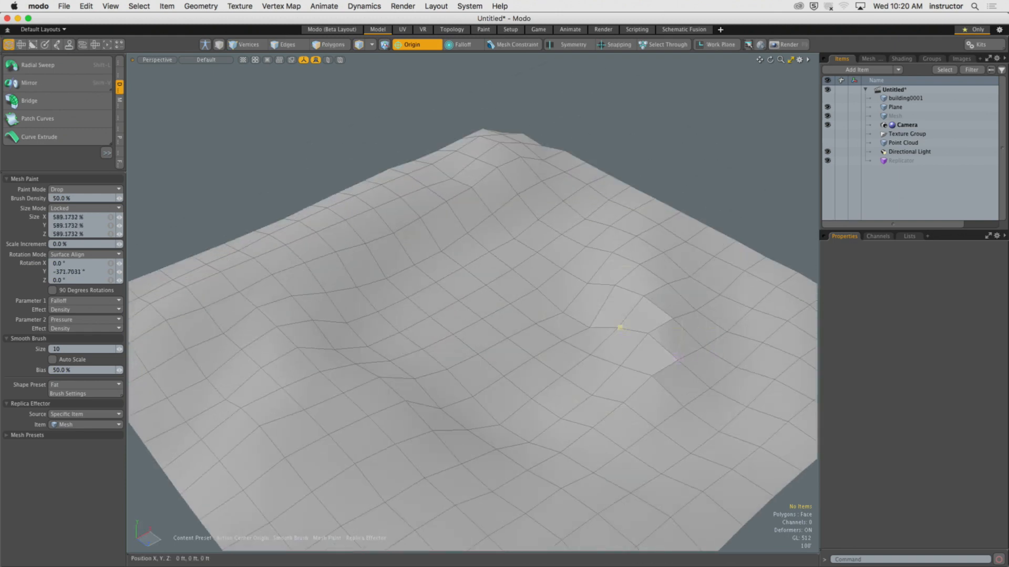
mouse_move(592, 322)
left_mouse_down("ctrl+alt")
mouse_move(487, 322)
mouse_move(496, 221)
mouse_move(501, 311)
left_mouse_up("ctrl+alt")
left_click_drag(502, 311, 615, 346, "alt+shift")
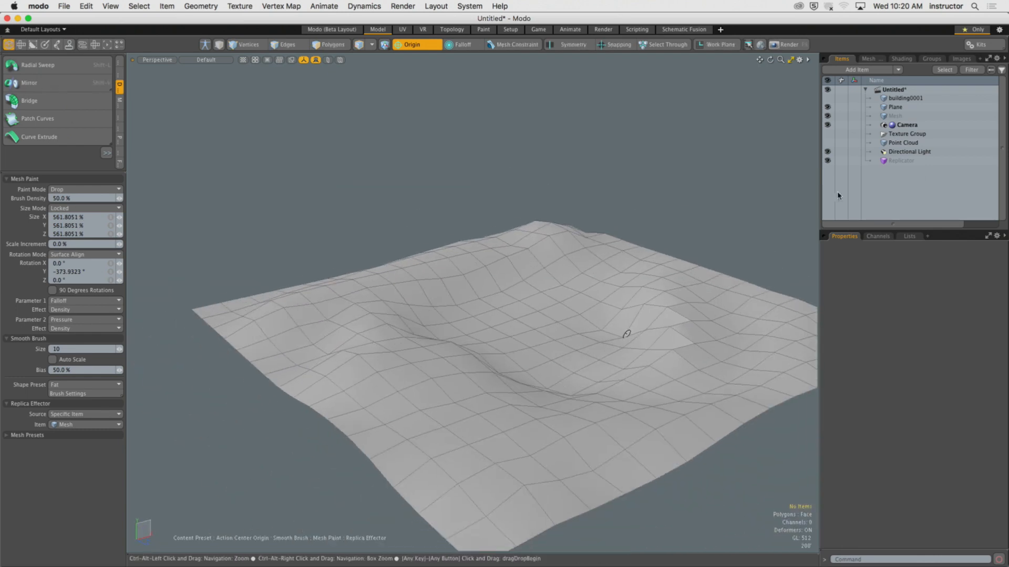
Step: Make the Point Cloud mesh visible, end replica painting and select the Point Cloud
left_click(828, 142)
mouse_move(630, 284)
left_mouse_down("alt")
mouse_move(628, 236)
mouse_move(674, 198)
mouse_move(670, 234)
left_mouse_up("alt")
key("space")
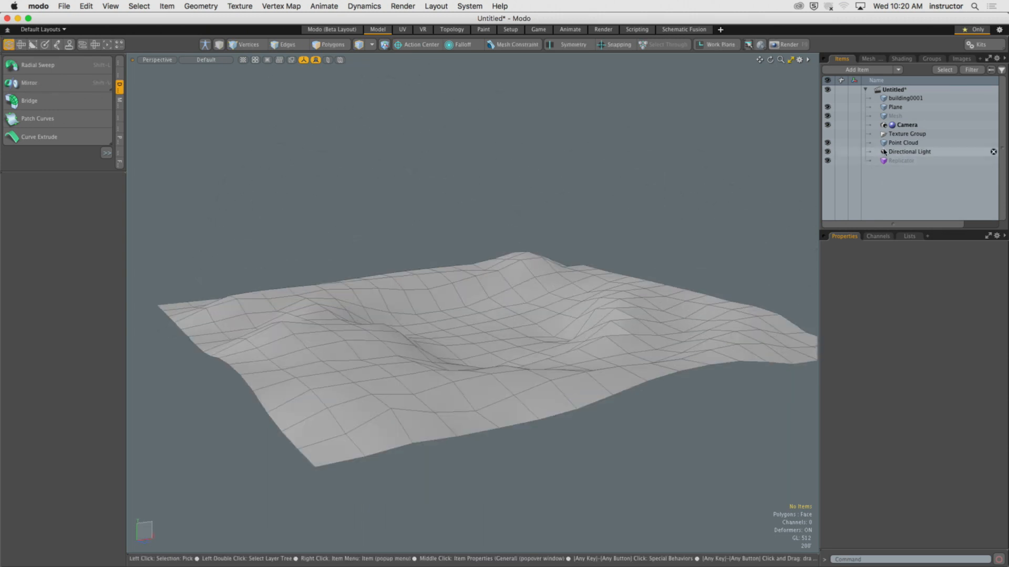
left_click(902, 143)
Step: Examine the Point Cloud's painted points against the terrain in polygon selection mode
left_click(827, 107)
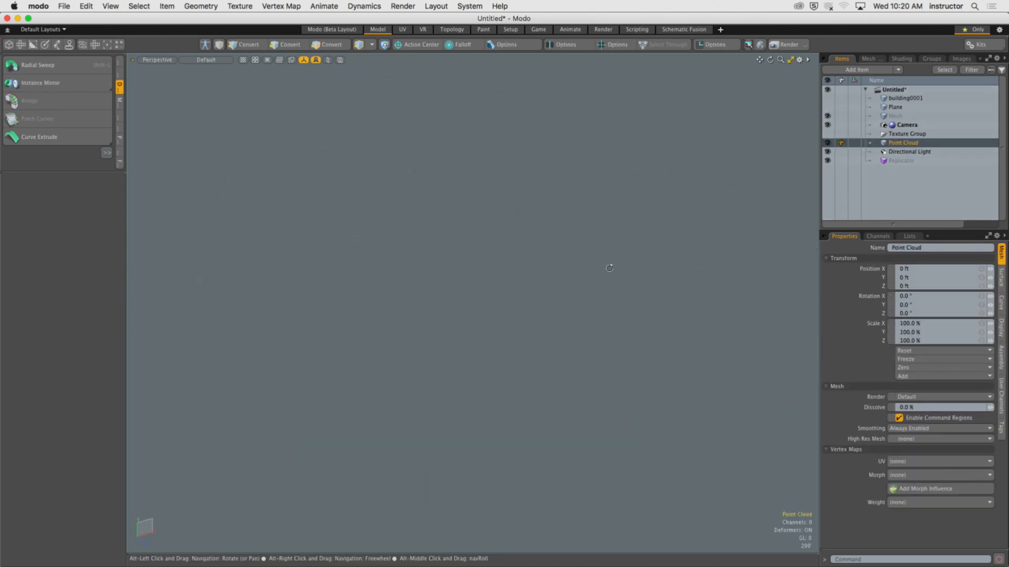
key("super+z")
left_click_drag(586, 232, 581, 282, "alt")
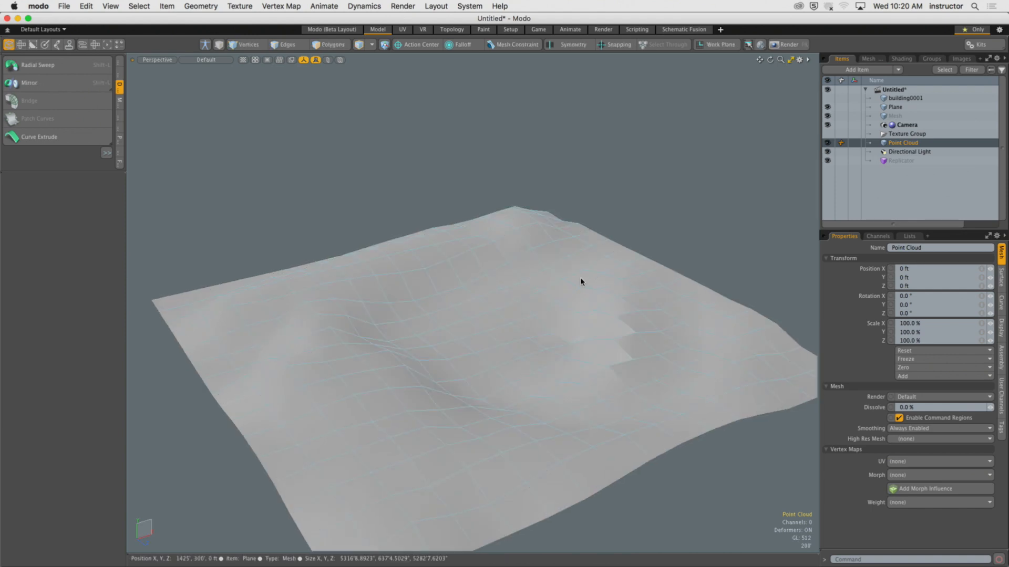
key("3")
left_click_drag(516, 305, 547, 328, "ctrl+alt")
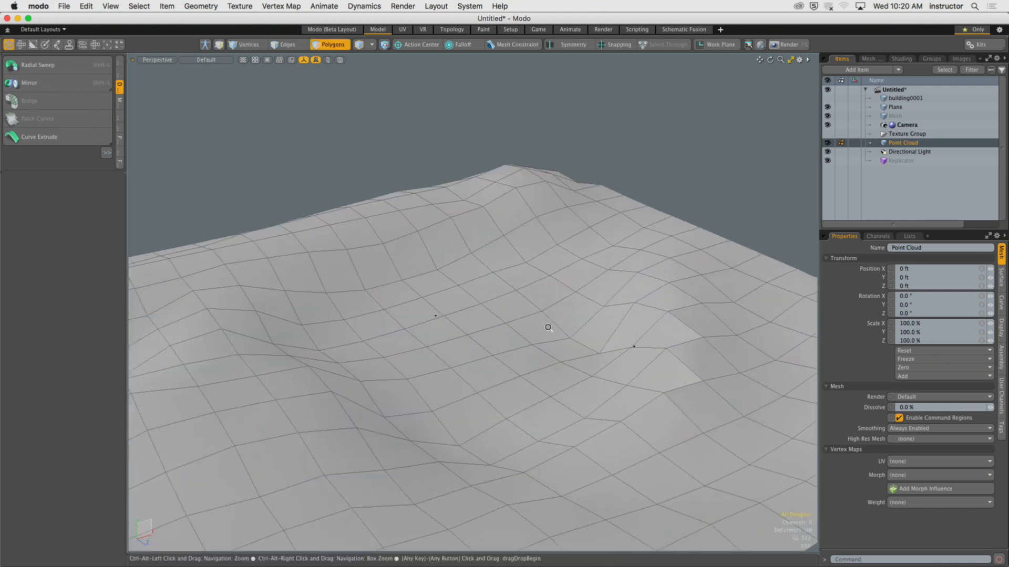
Step: Set the Replicator's prototype to building0001 and inspect the replicas' size against the terrain
left_click_drag(368, 296, 380, 288, "alt")
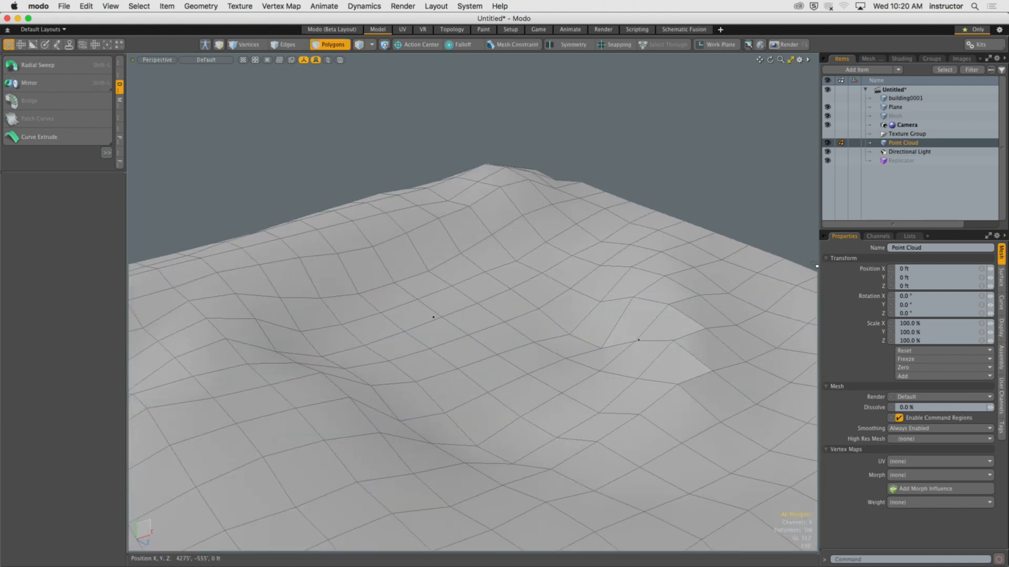
left_click(901, 161)
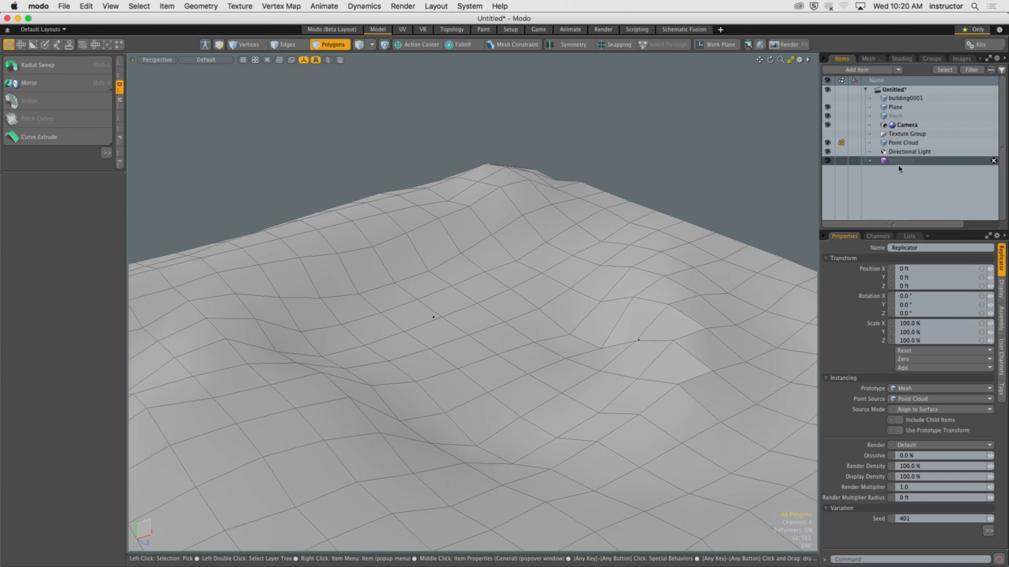
left_click(920, 390)
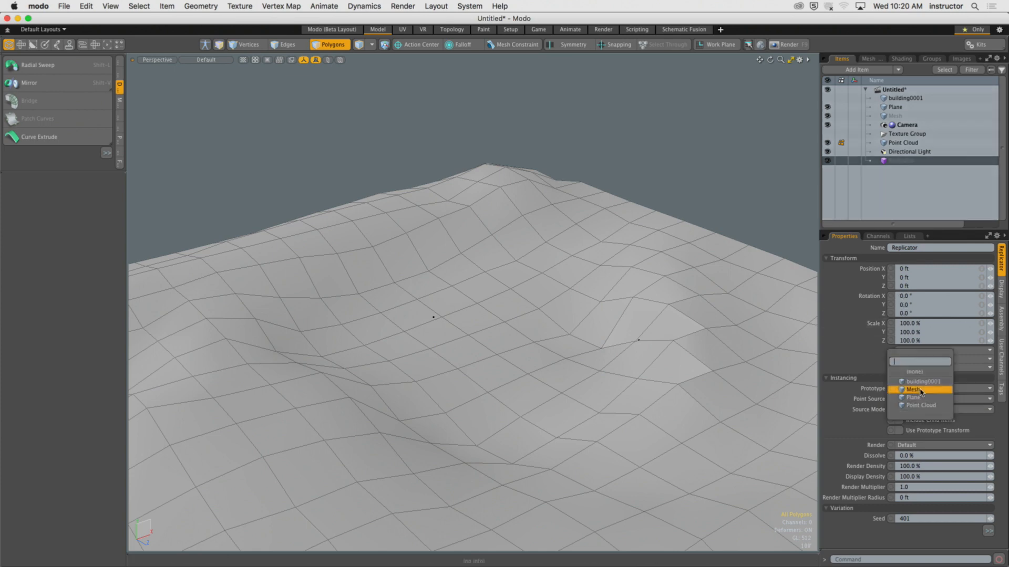
left_click(923, 382)
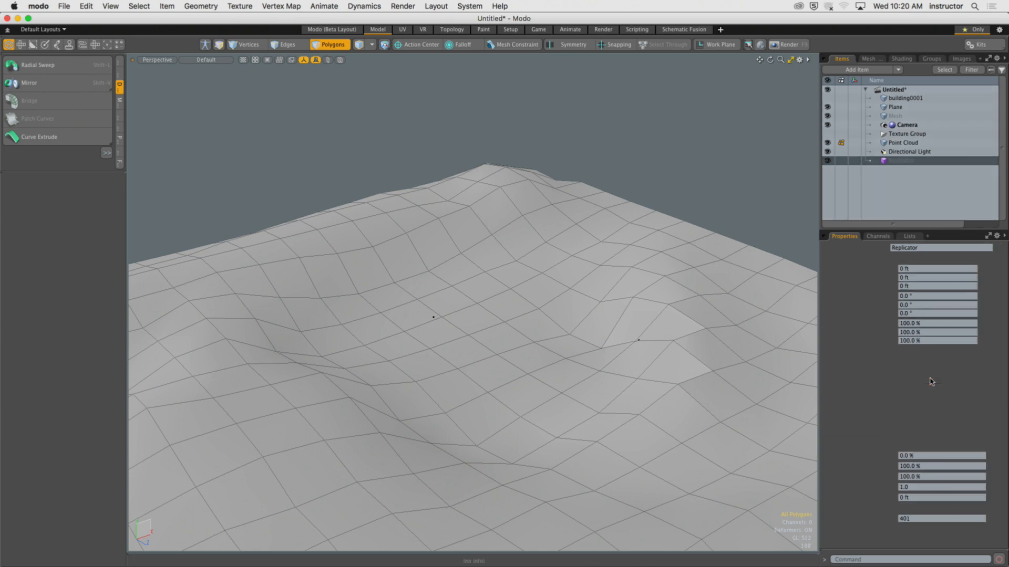
scroll(556, 272, "down", 5)
scroll(556, 273, "up", 10)
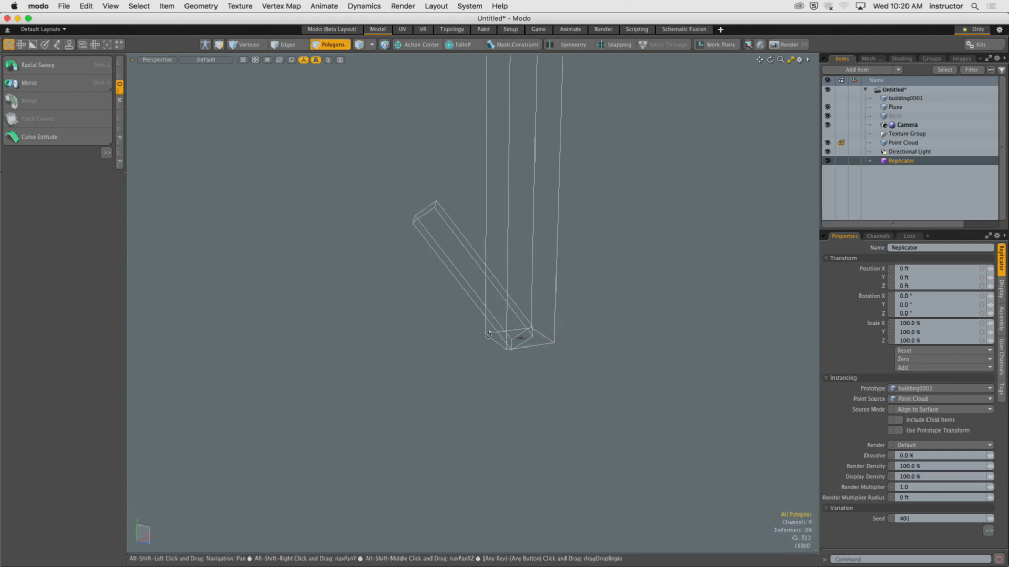
scroll(522, 344, "down", 6)
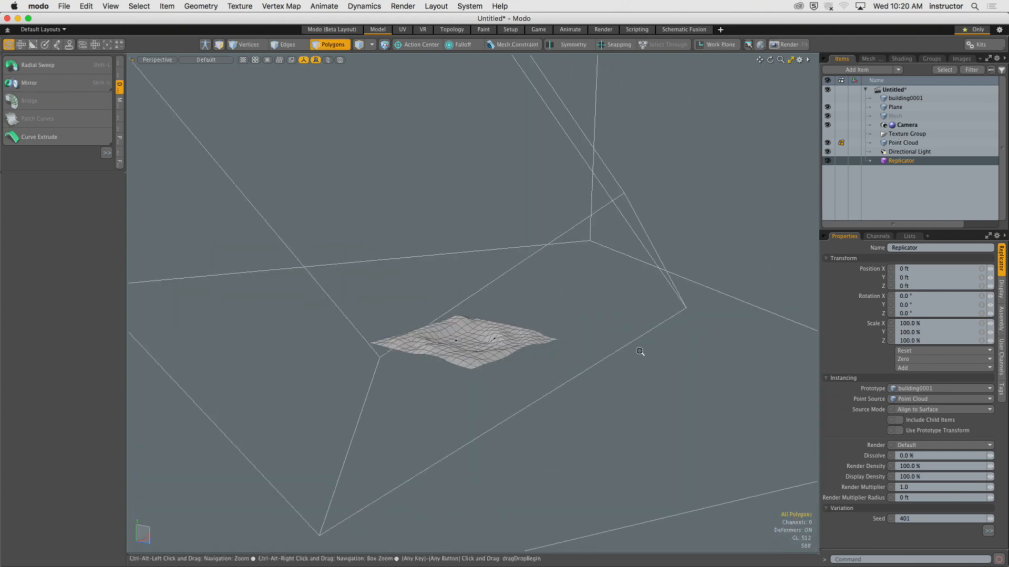
scroll(553, 334, "up", 6)
scroll(554, 334, "down", 7)
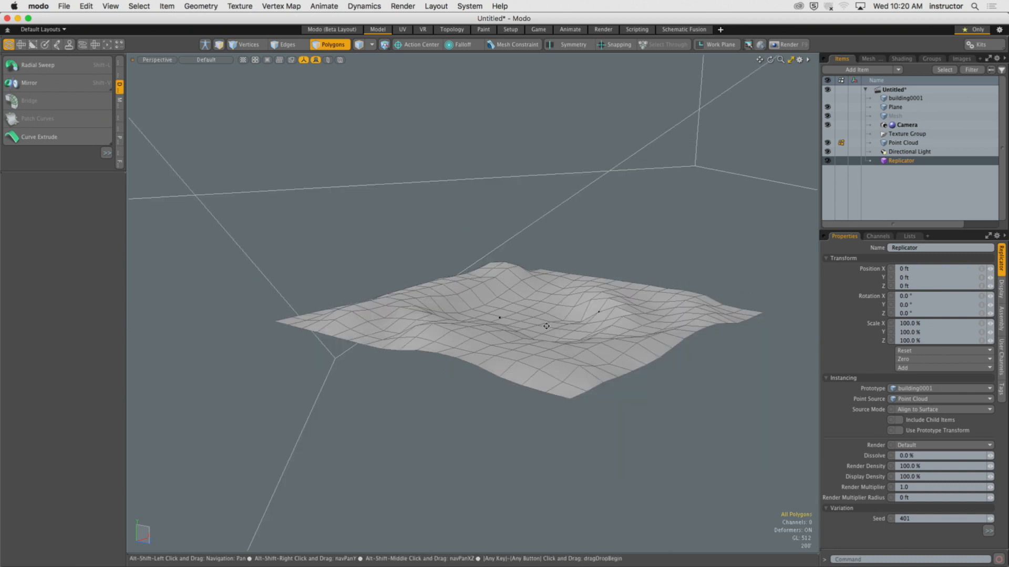
scroll(545, 355, "up", 2)
scroll(552, 345, "down", 4)
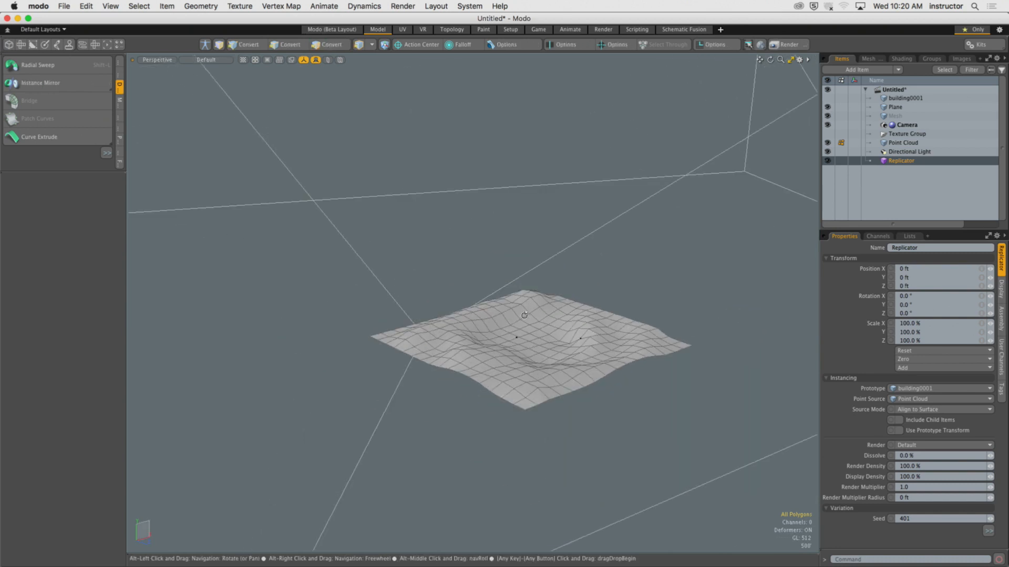
Step: Leave the Replicator and clear the item selection
key("3")
left_click(520, 315)
key("super+v")
key("5")
key("Escape")
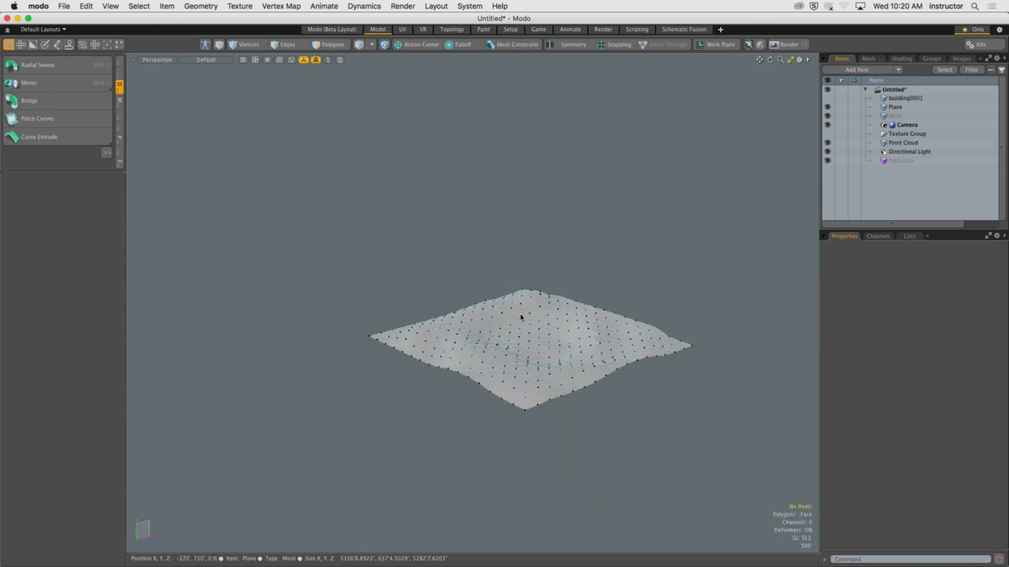
Step: Undo the replica painting back to before the Replicator, Point Cloud and empty Mesh existed, with Plane selected
mouse_move(585, 285)
left_mouse_down("alt")
mouse_move(610, 325)
mouse_move(600, 324)
left_mouse_up("alt")
key("super+z")
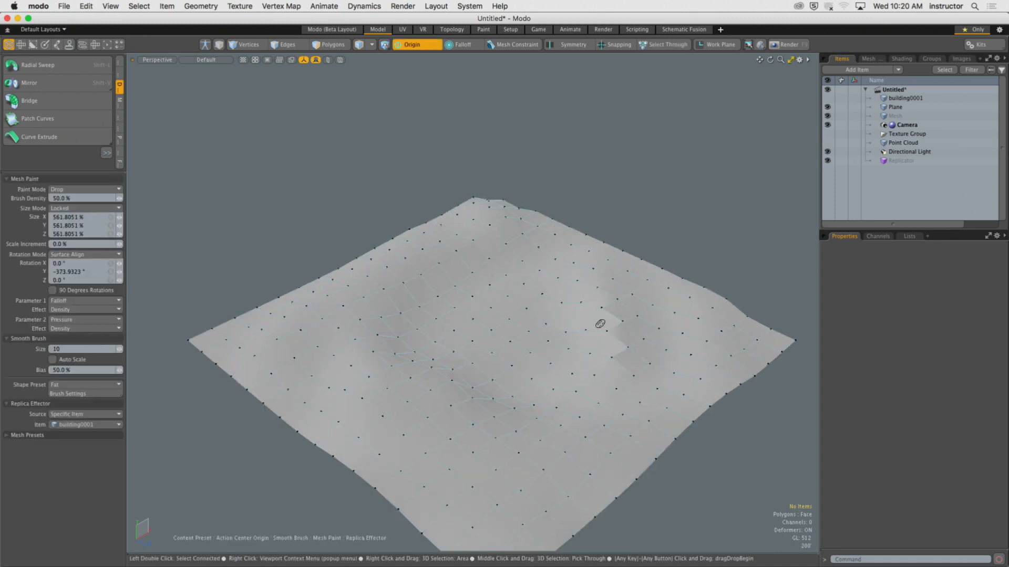
key("super+z")
key("super+z")
key("super+z")
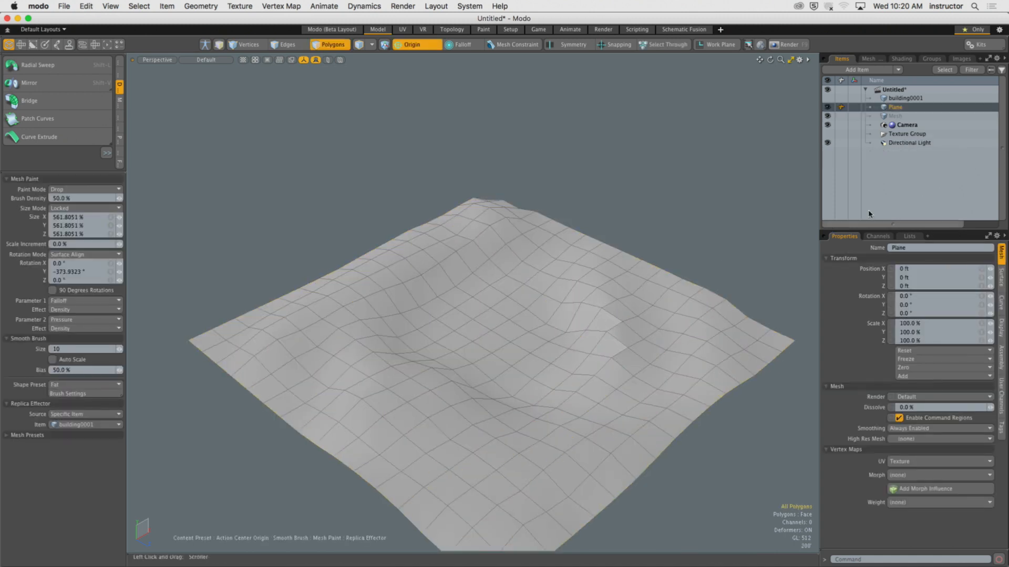
key("super+z")
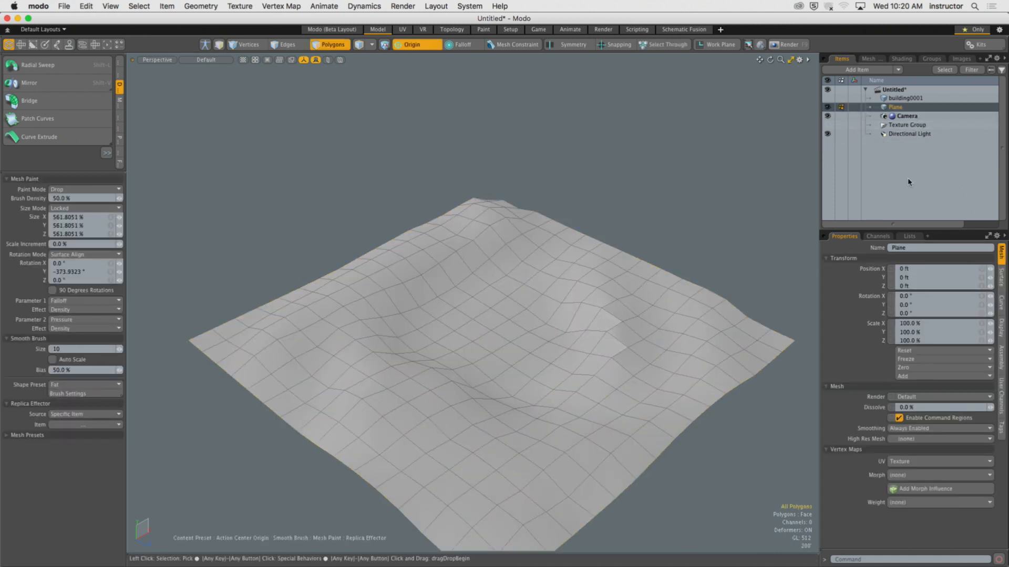
key("super+z")
key("super+z")
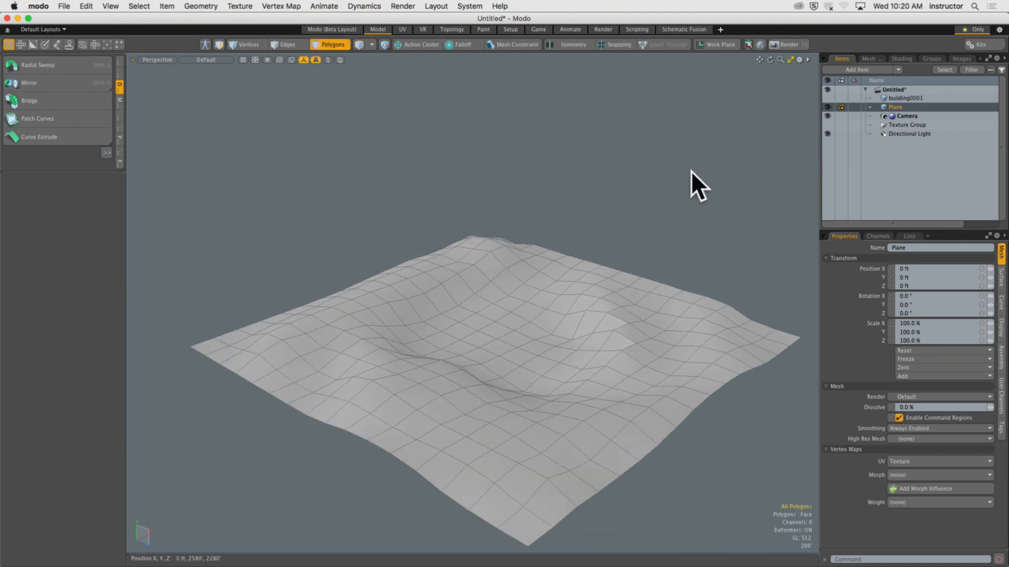
Step: Make building0001 visible on the terrain, then deselect all items in polygon selection mode
left_click(828, 99)
scroll(626, 230, "up", 4)
left_click_drag(626, 232, 611, 212, "alt")
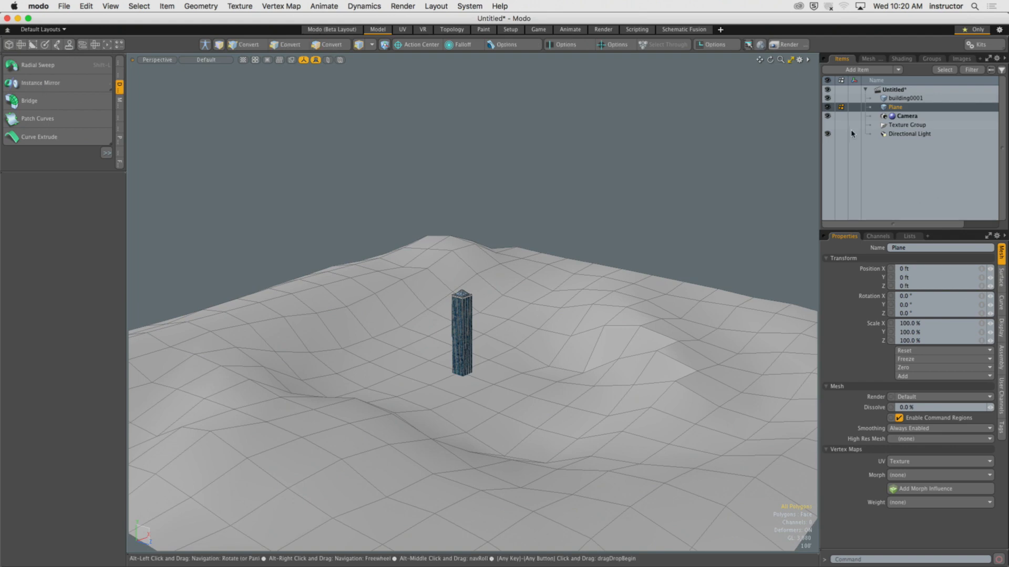
key("3")
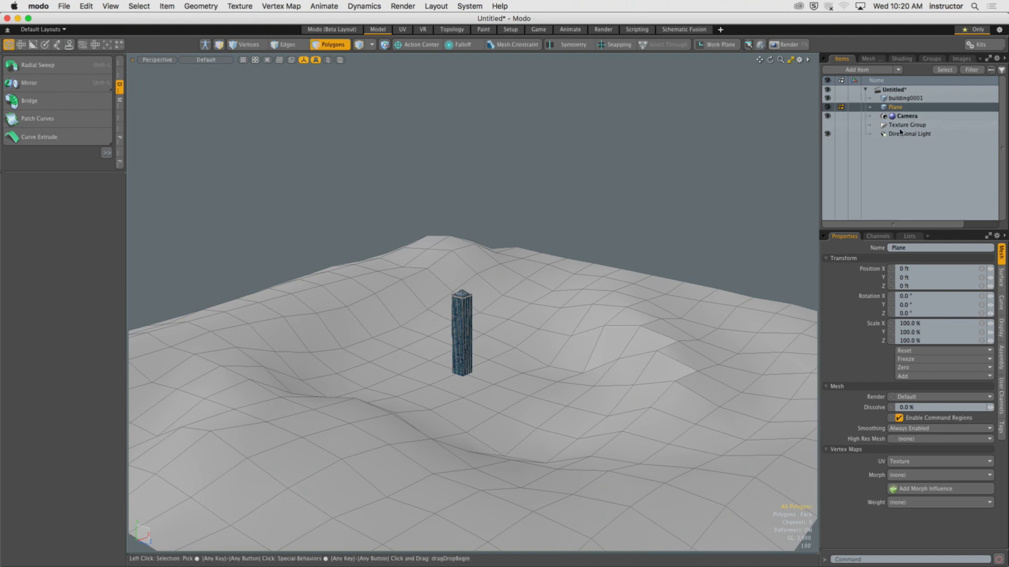
left_click(881, 177)
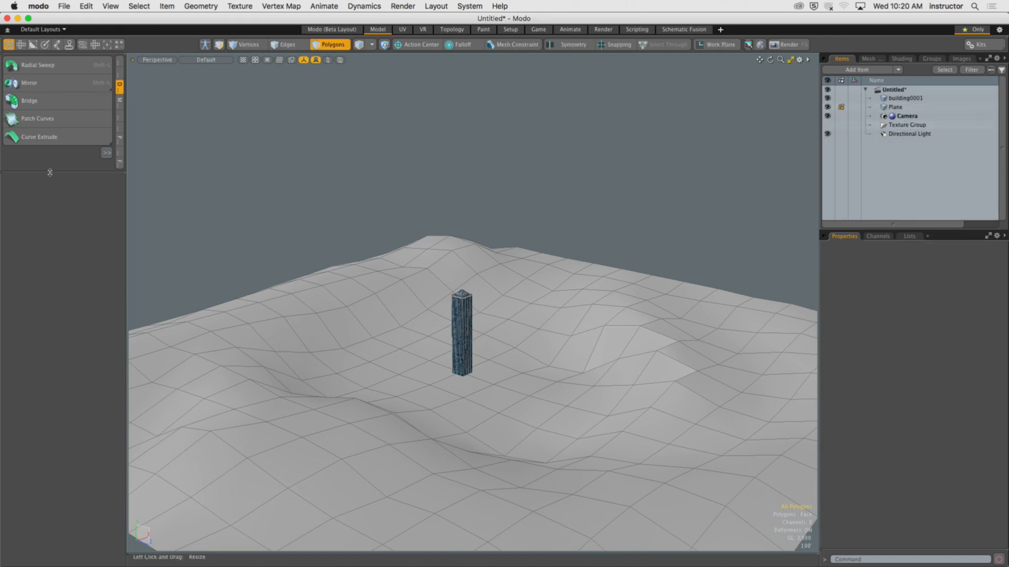
Step: Activate Mesh Paint Replica and bring its full settings into view
left_click_drag(51, 170, 42, 342)
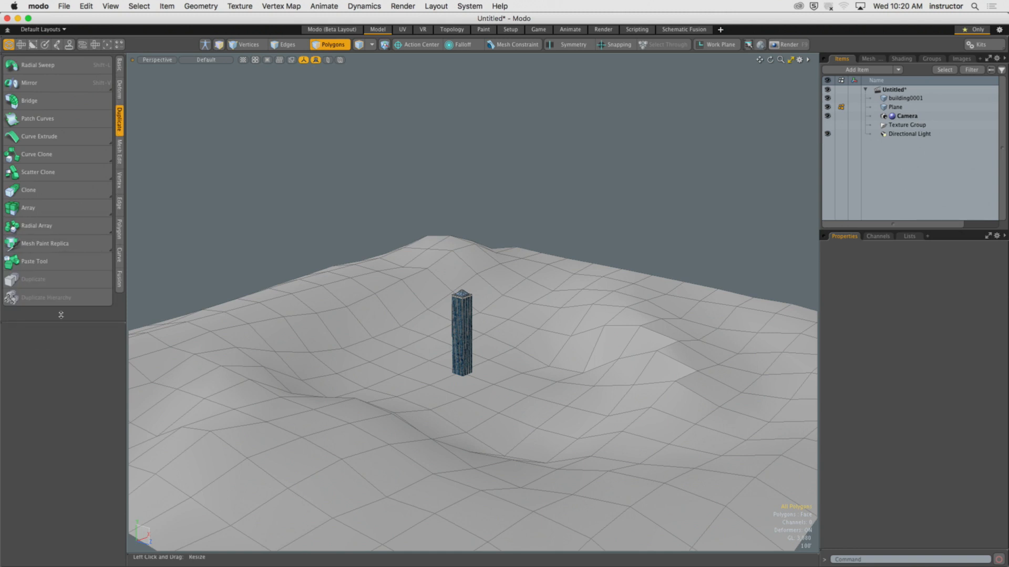
left_click_drag(425, 205, 430, 212, "alt")
scroll(424, 212, "up", 2)
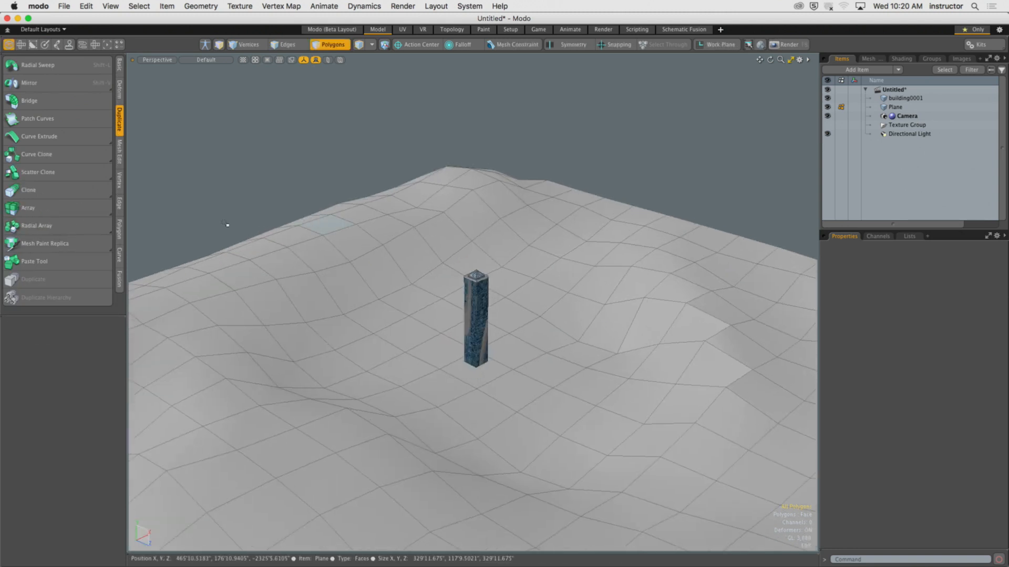
left_click(45, 244)
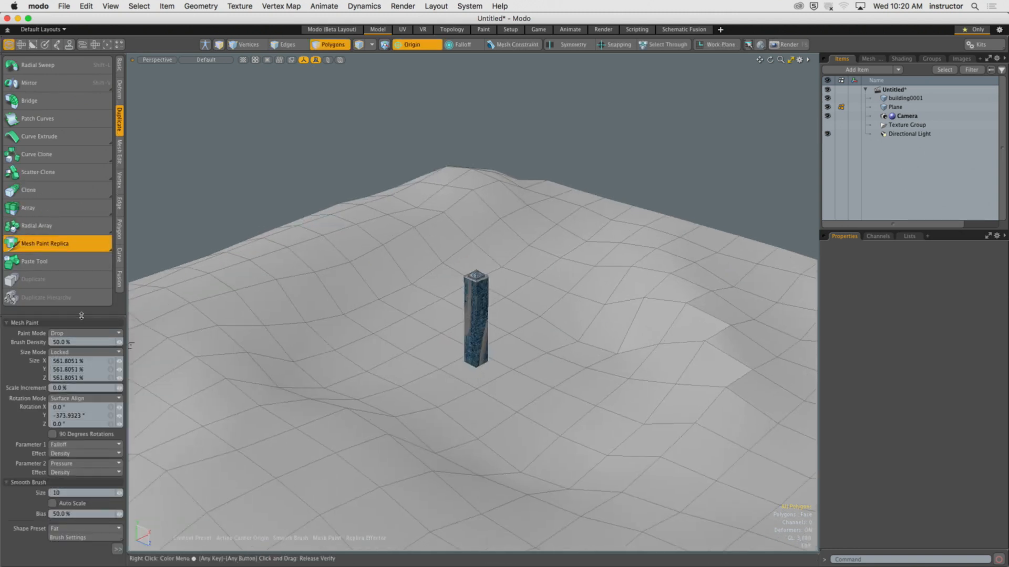
left_click_drag(82, 315, 86, 126)
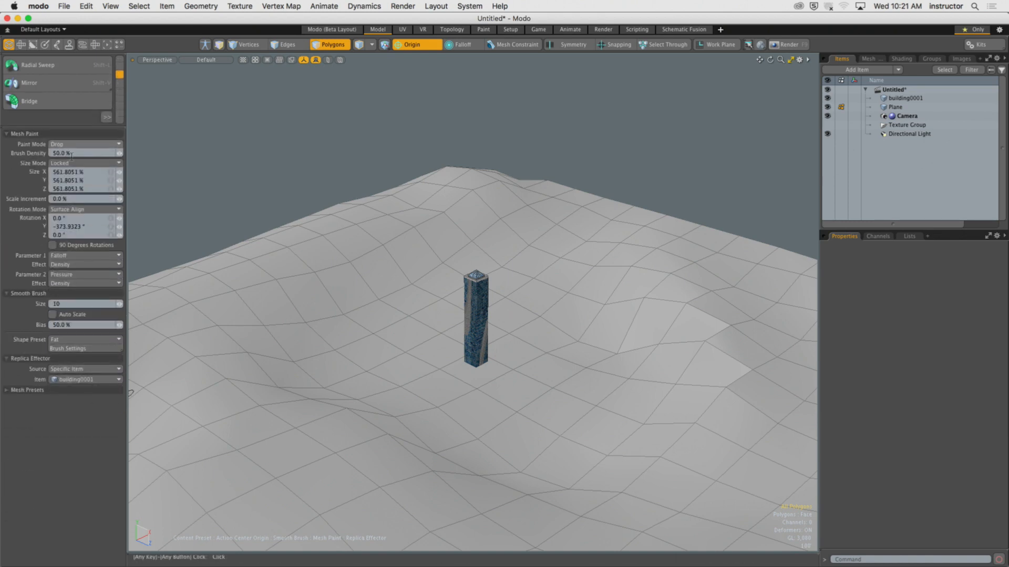
Step: Try to drop a building0001 replica on the terrain near the skyscraper
mouse_move(510, 368)
left_mouse_down("alt")
mouse_move(499, 373)
mouse_move(477, 354)
mouse_move(512, 376)
left_mouse_up("alt")
scroll(499, 373, "down", 5)
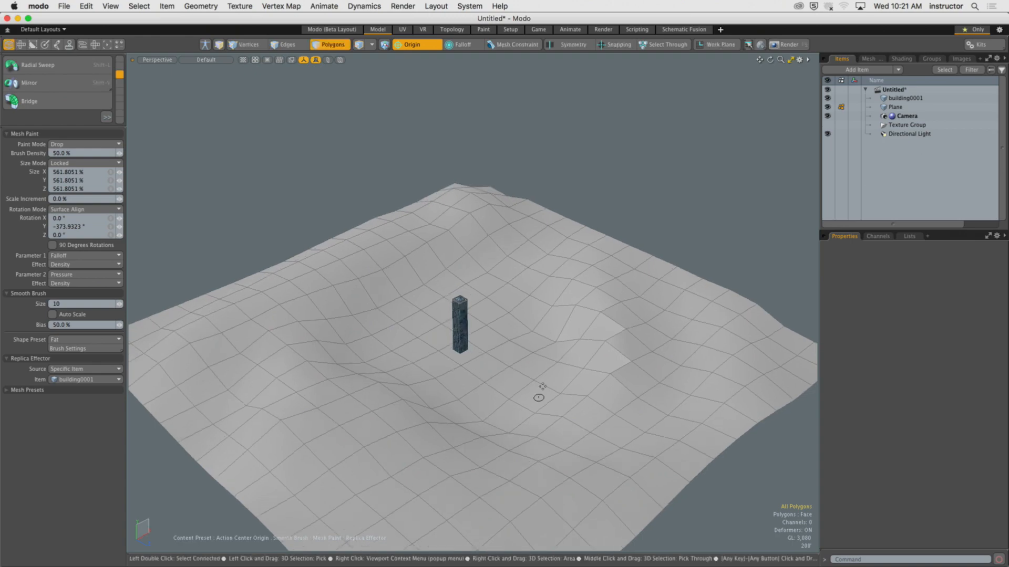
left_click(522, 358)
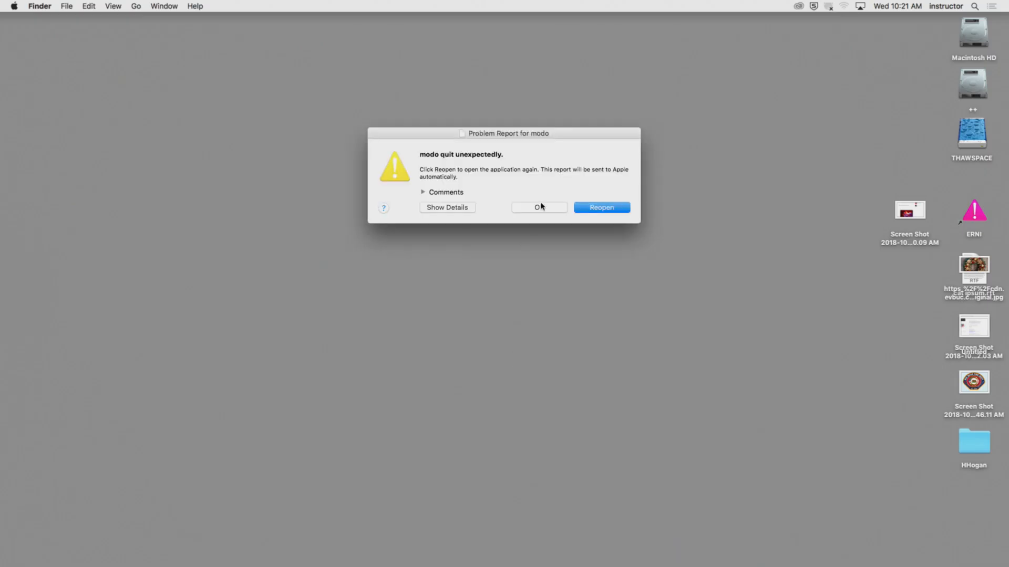
Step: Dismiss the problem report and relaunch Modo in the Model layout
left_click(540, 208)
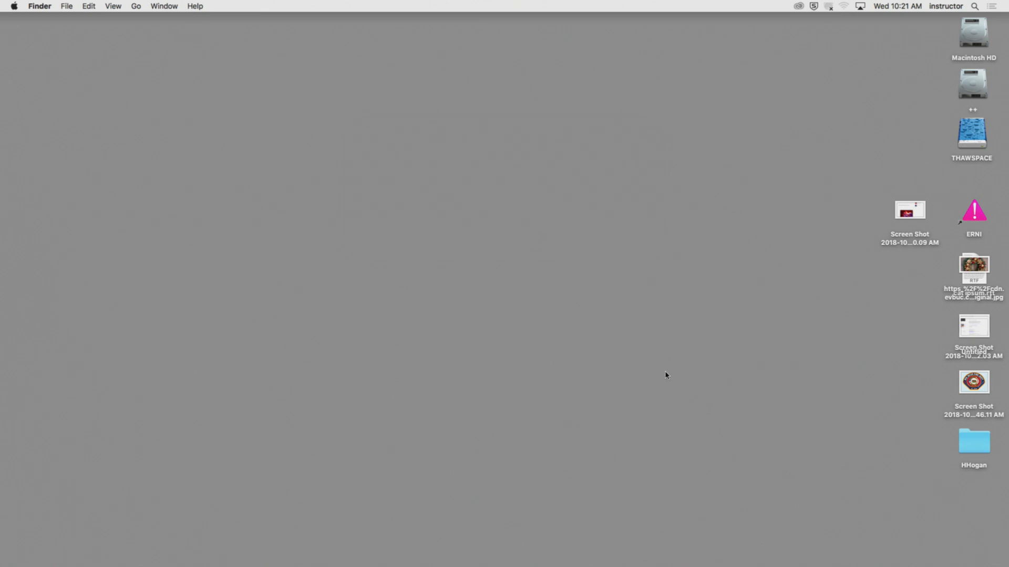
mouse_move(646, 566)
left_click(528, 532)
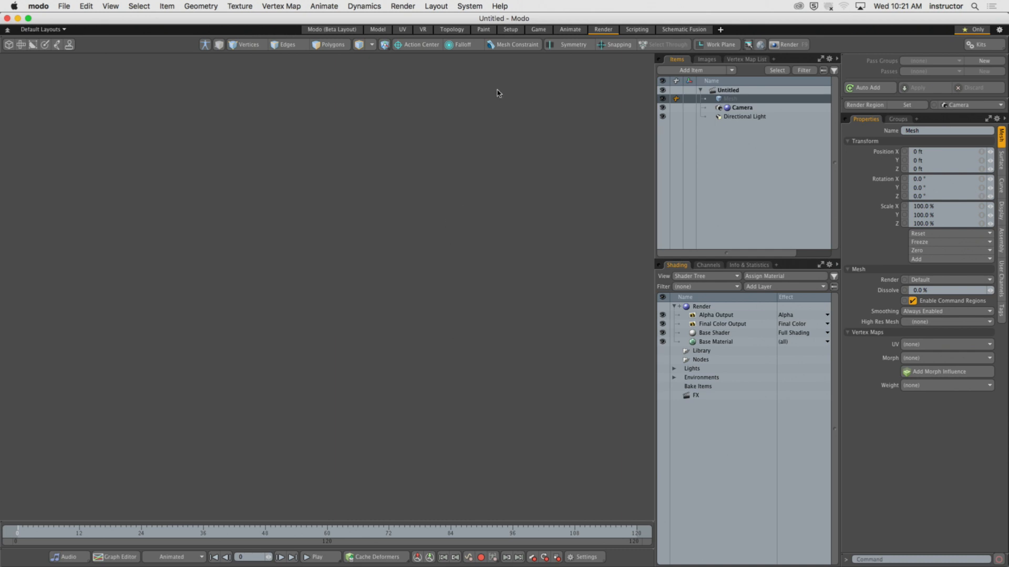
left_click(378, 29)
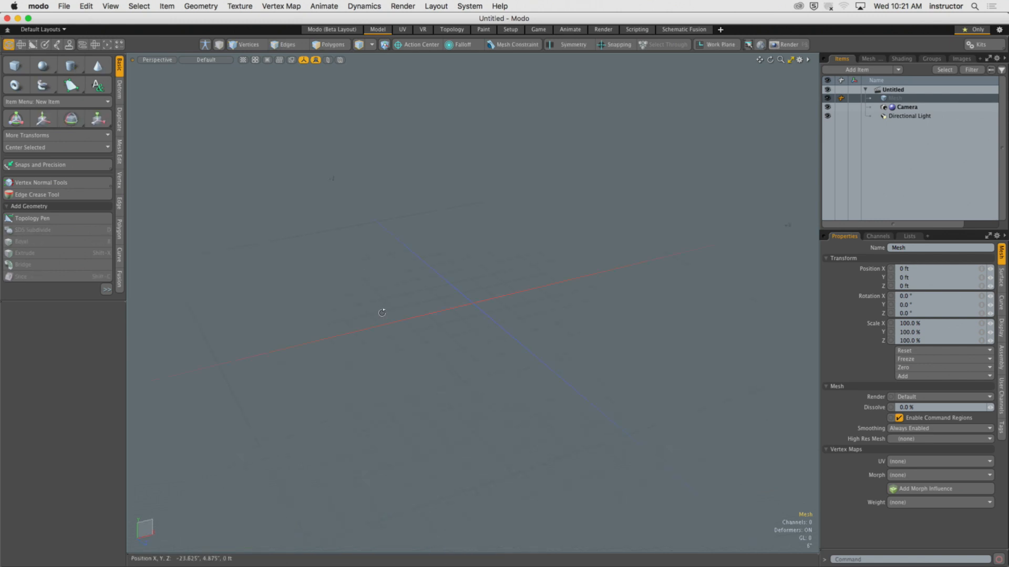
Step: Add a unit plane at the origin as a new item and select its polygon
left_click_drag(382, 313, 394, 326, "alt")
key("ctrl")
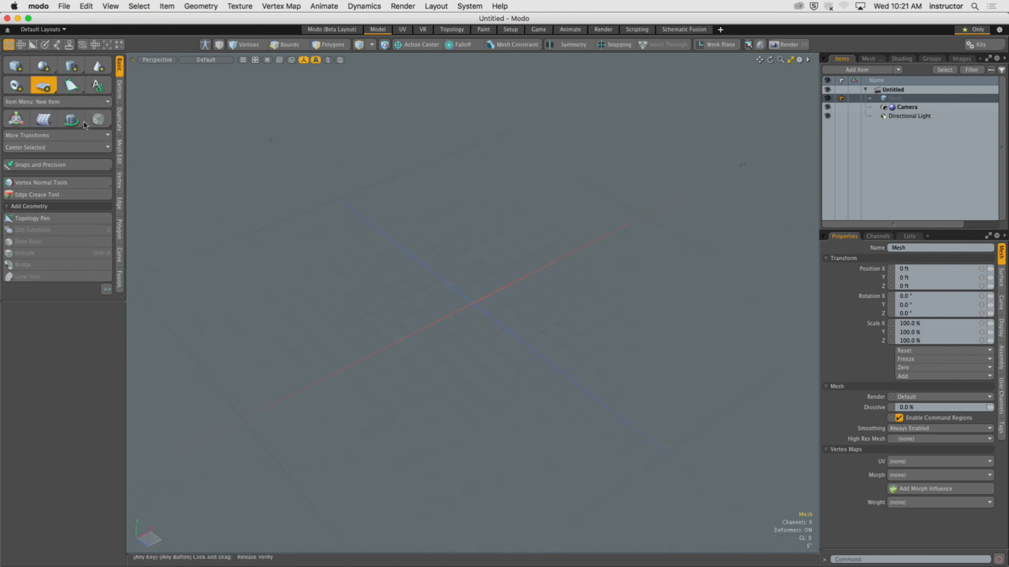
left_click(43, 86, "ctrl")
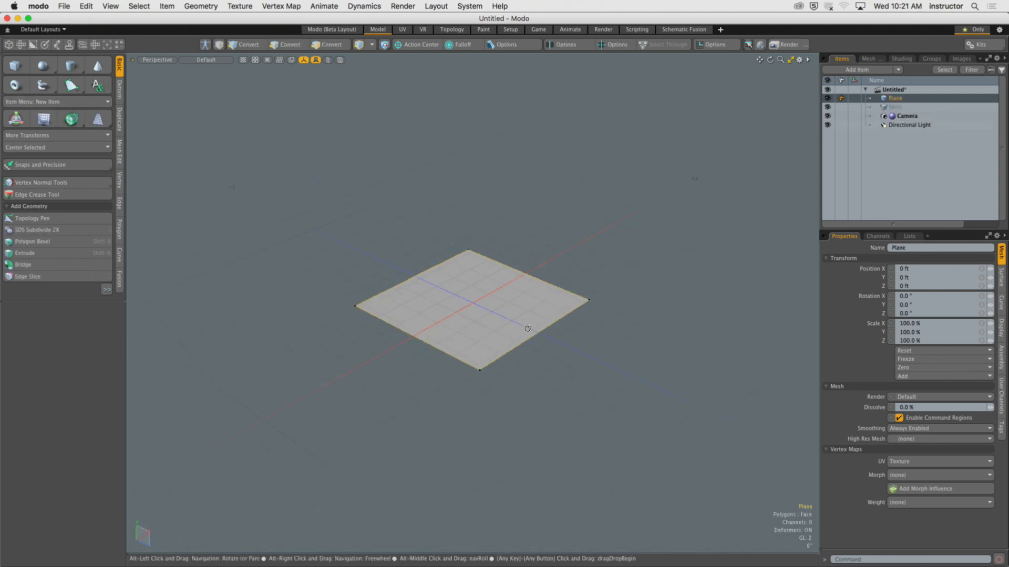
left_click(491, 322)
left_click_drag(490, 322, 511, 334, "alt")
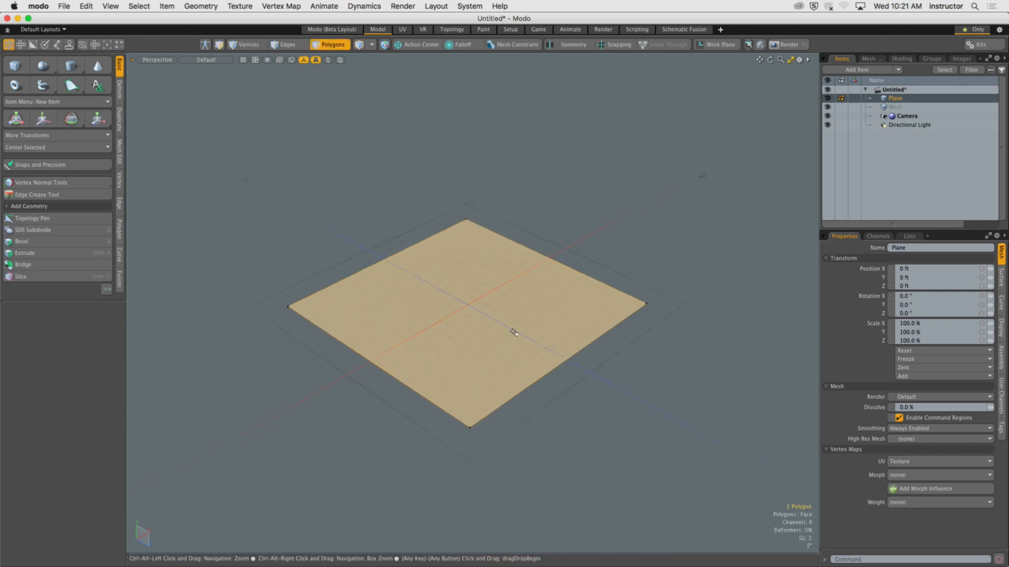
Step: Hide the grid in the 3D viewport
key("o")
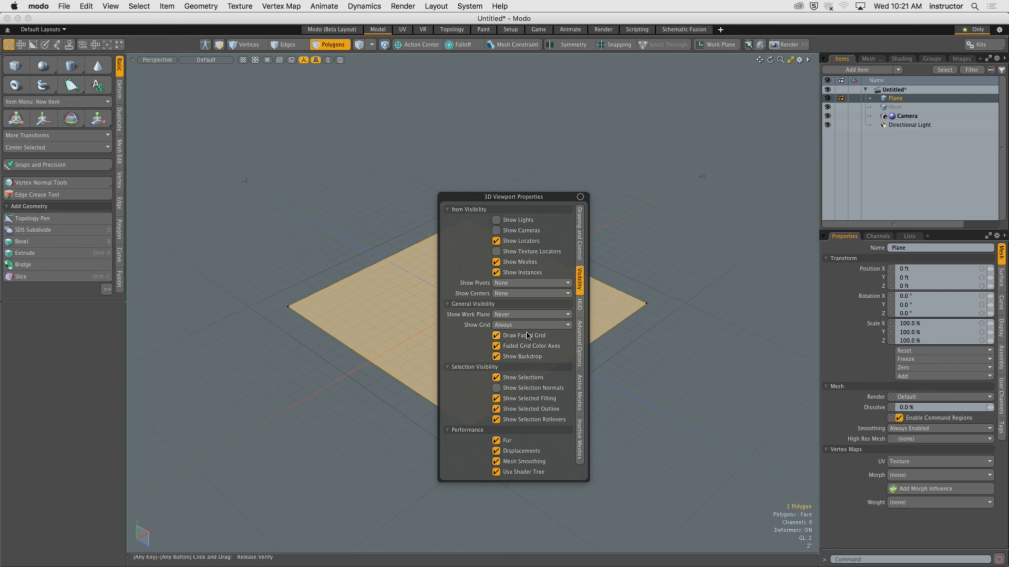
left_click(524, 325)
left_click(519, 317)
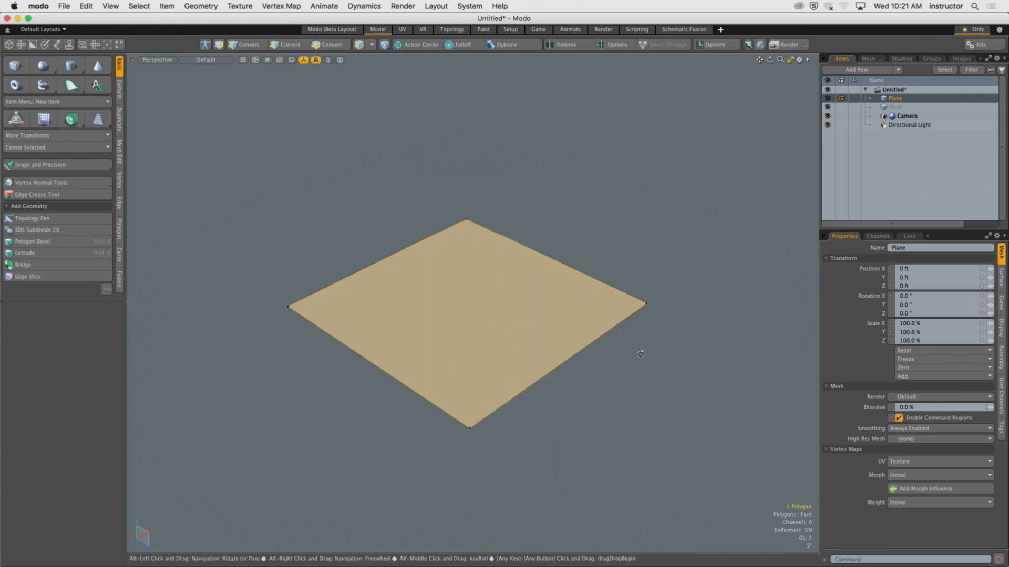
Step: Subdivide the plane three times with the Faceted method and switch to vertex selection
key("shift+d")
key("Return")
key("shift+d")
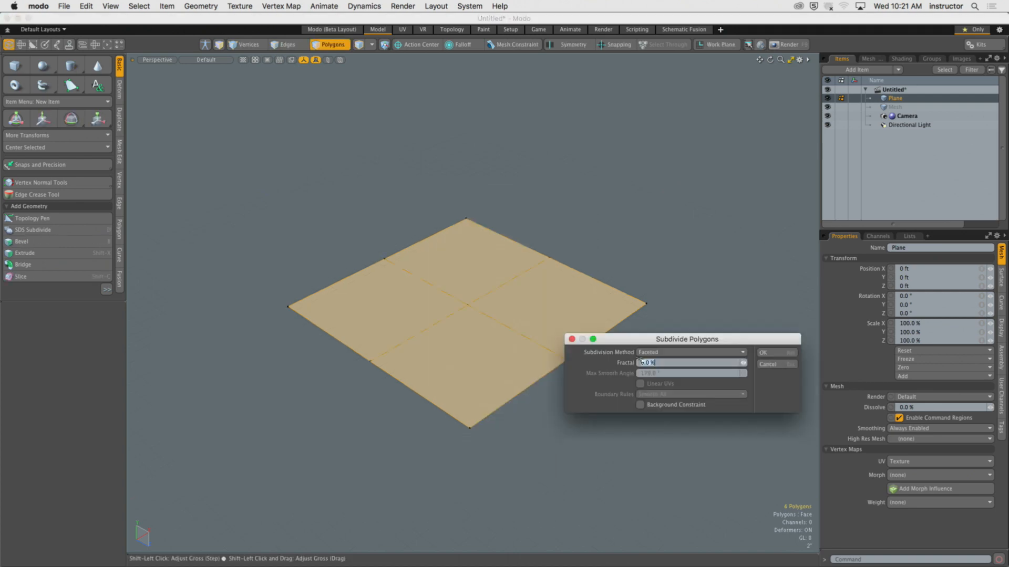
key("Return")
key("shift+d")
key("Return")
key("1")
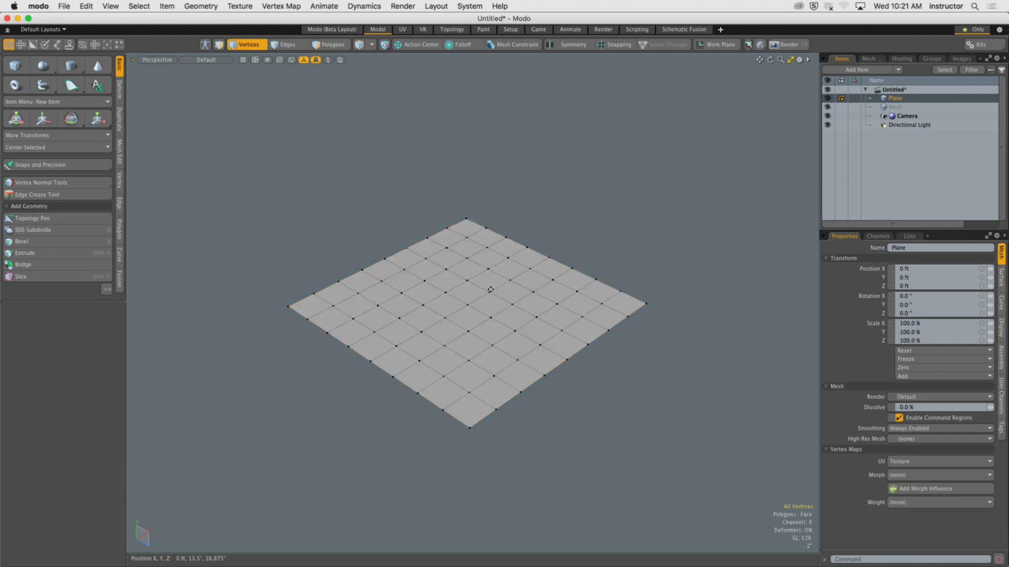
left_click_drag(491, 289, 465, 327, "alt")
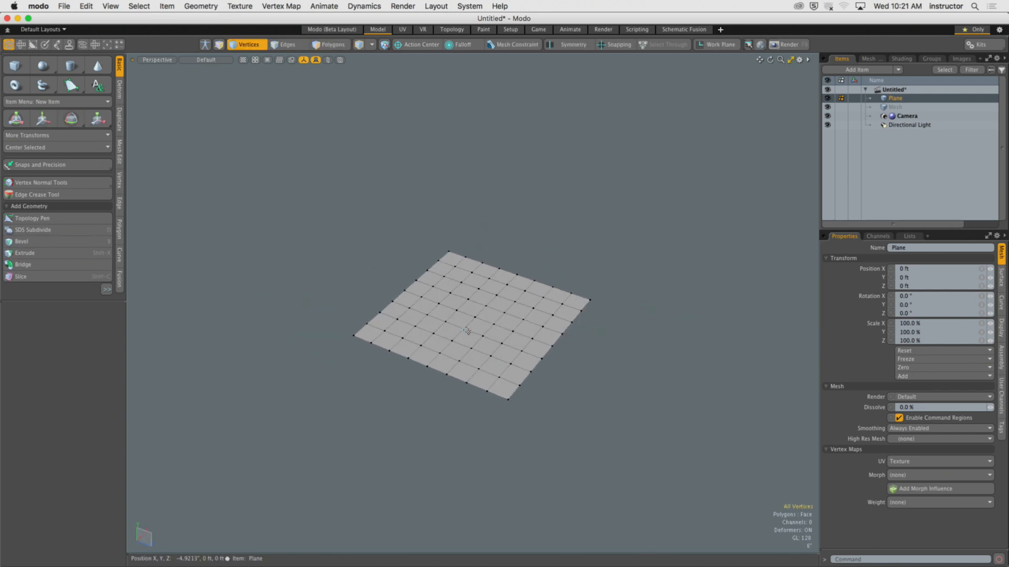
Step: Add the building0001 mesh from the Skyscrapers category of the mesh presets to the scene
key("F6")
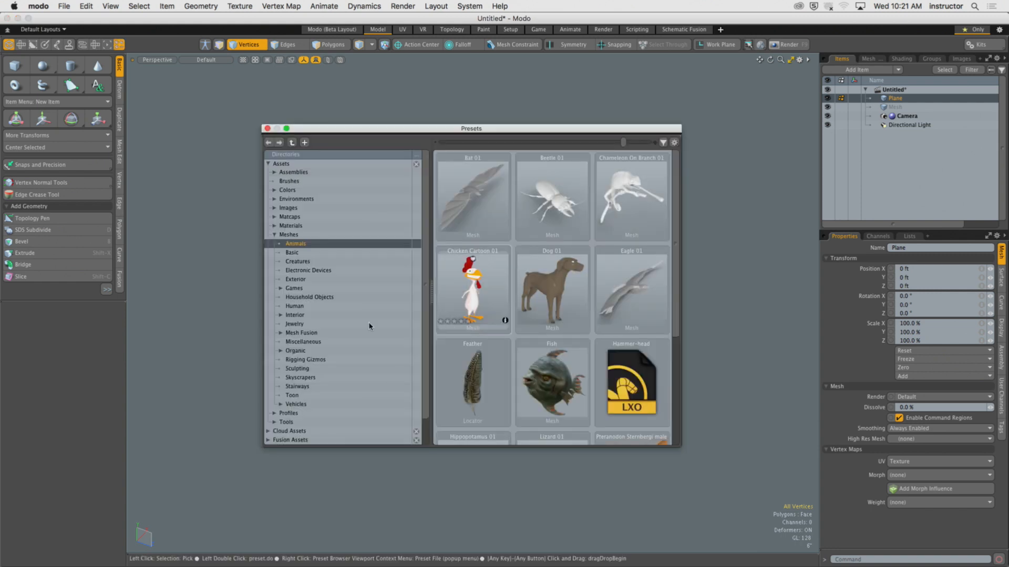
left_click(310, 378)
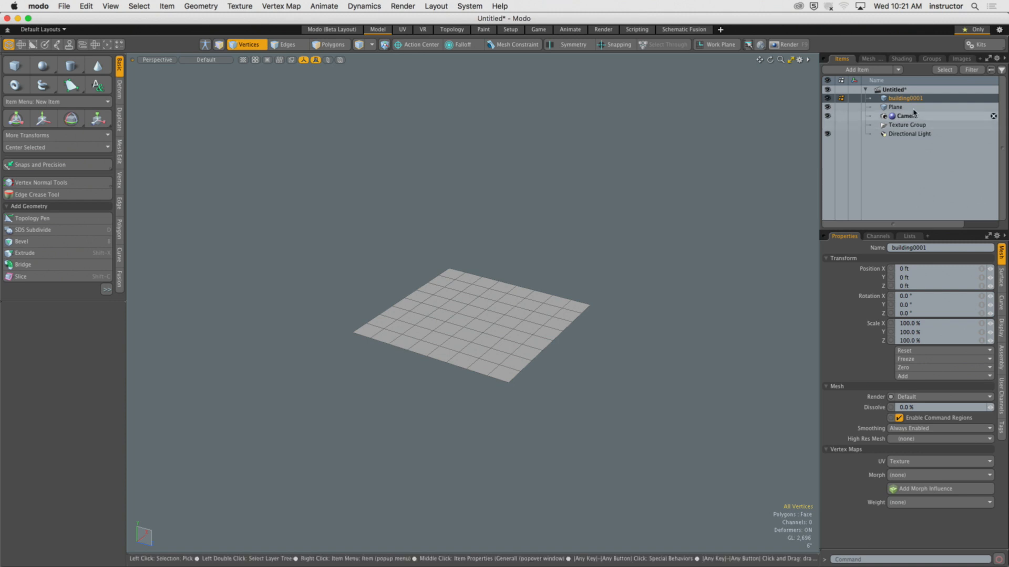
Step: Scale all of the Plane item's polygons up to about 242 ft square around the base of the skyscraper
left_click(895, 107)
key("3")
left_click(448, 345)
double_click(448, 344)
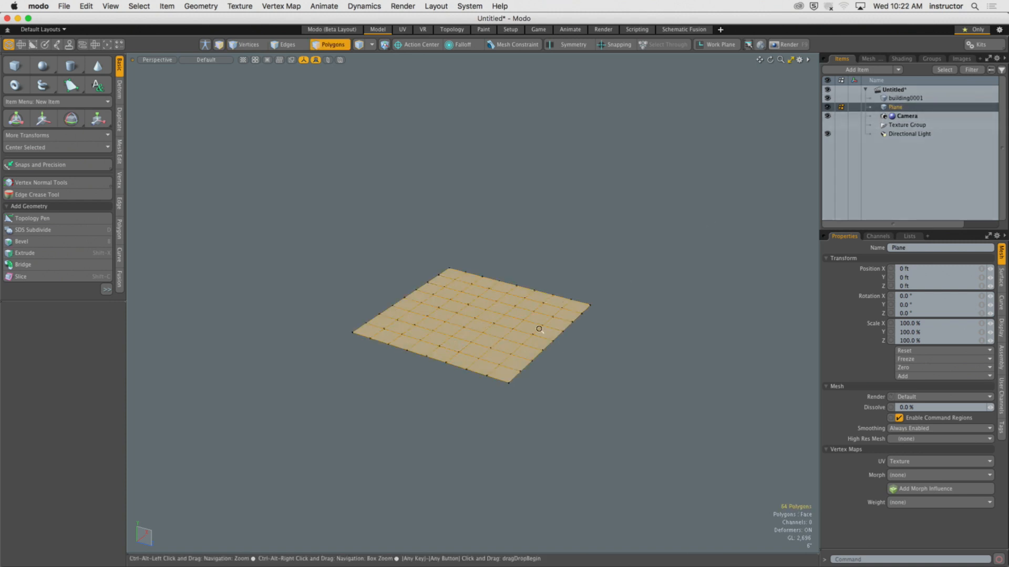
left_click_drag(540, 329, 814, 329, "ctrl+alt")
key("r")
key("space")
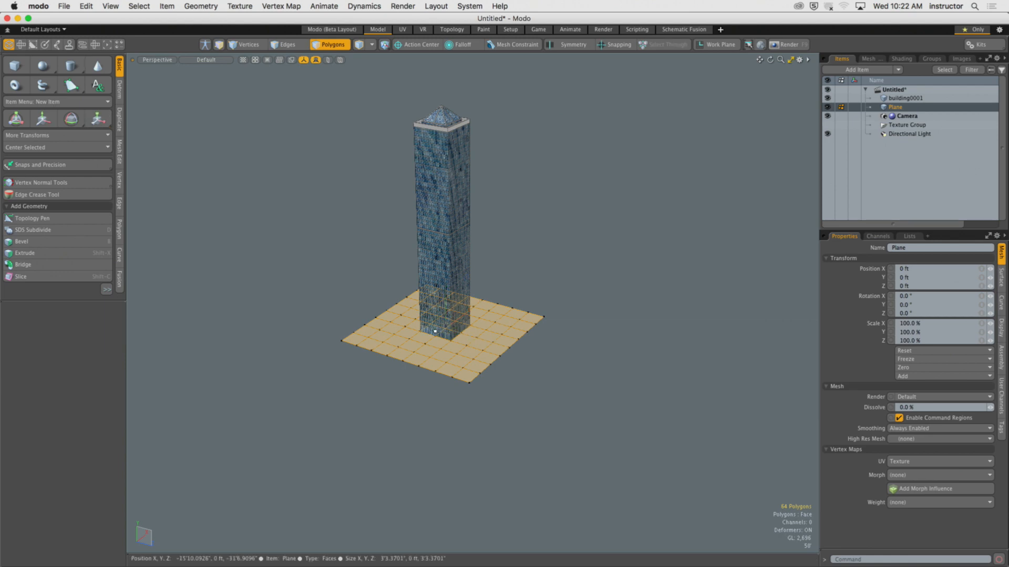
key("r")
left_click_drag(446, 329, 643, 329)
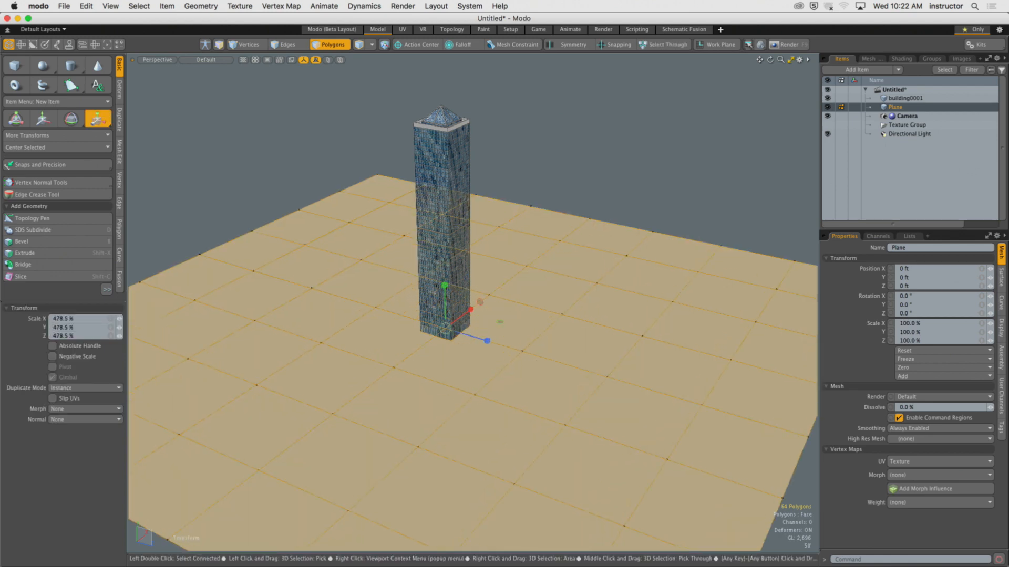
left_click_drag(379, 331, 353, 315, "alt")
key("space")
left_click(580, 214)
left_click_drag(580, 213, 515, 281, "alt")
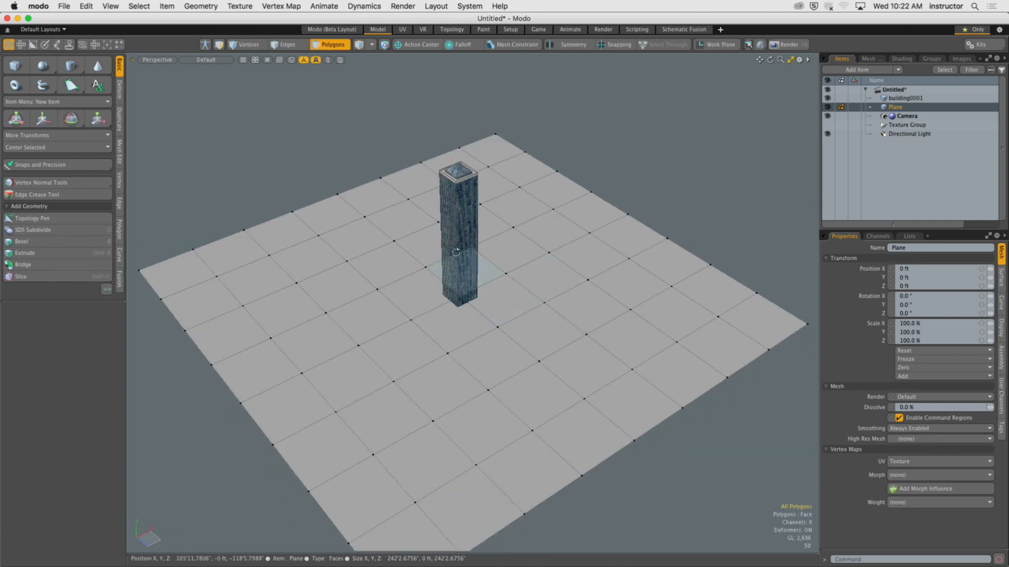
mouse_move(514, 281)
left_mouse_down("alt")
mouse_move(522, 216)
mouse_move(506, 276)
left_mouse_up("alt")
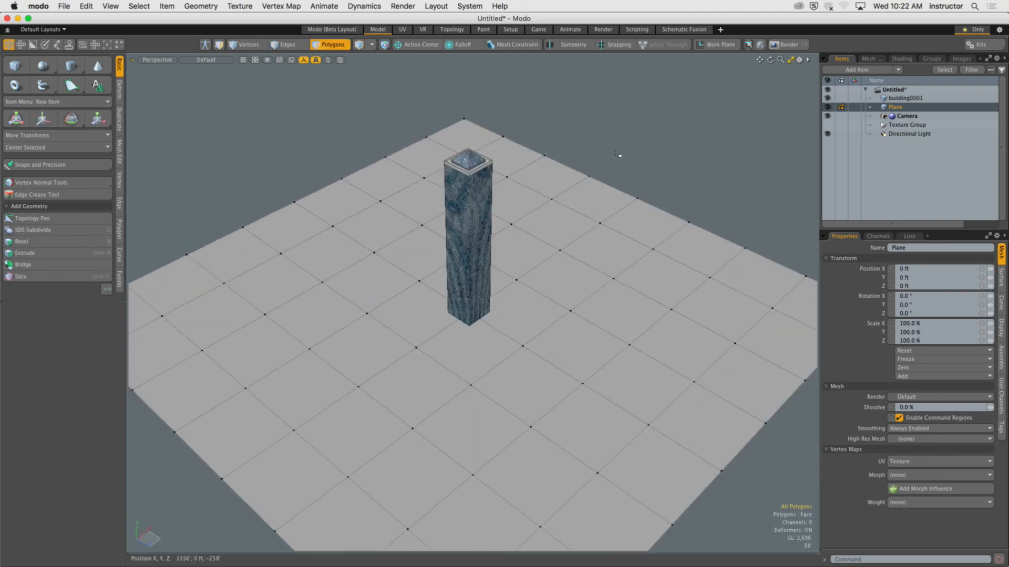
Step: Deselect all items, activate Mesh Paint Replica and set its replica source to Specific Item
left_click(895, 146)
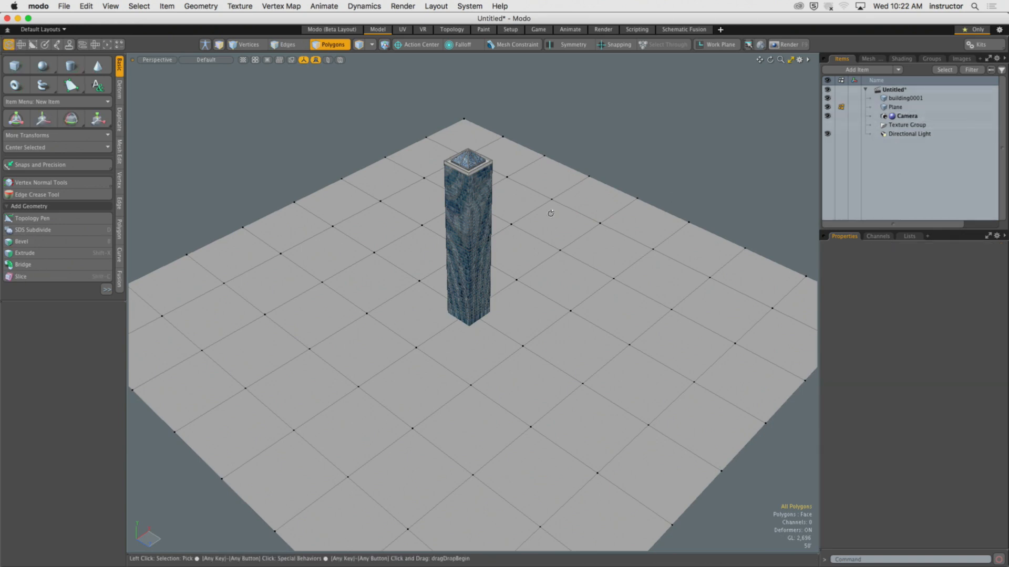
left_click_drag(55, 300, 61, 425)
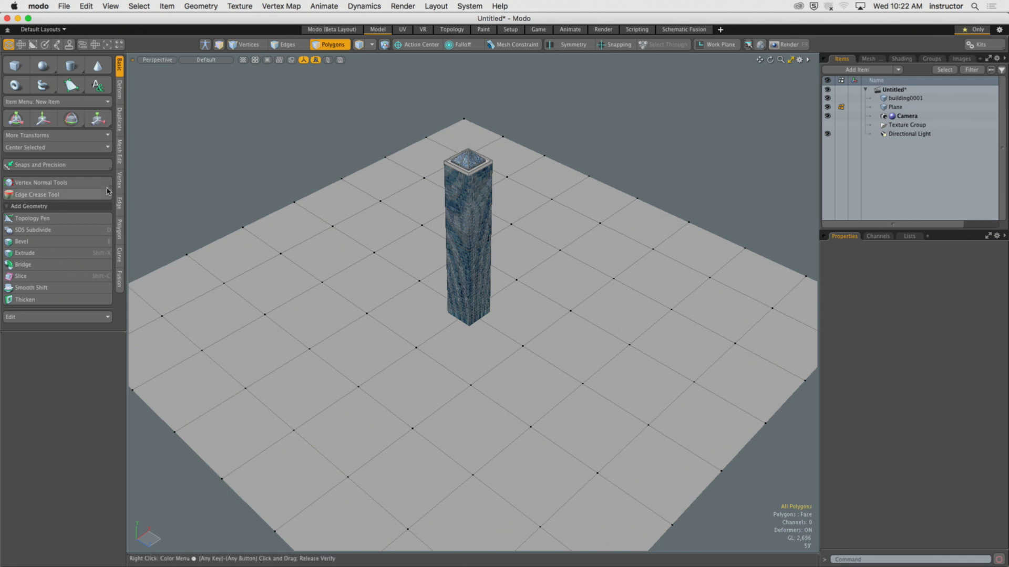
left_click(118, 123)
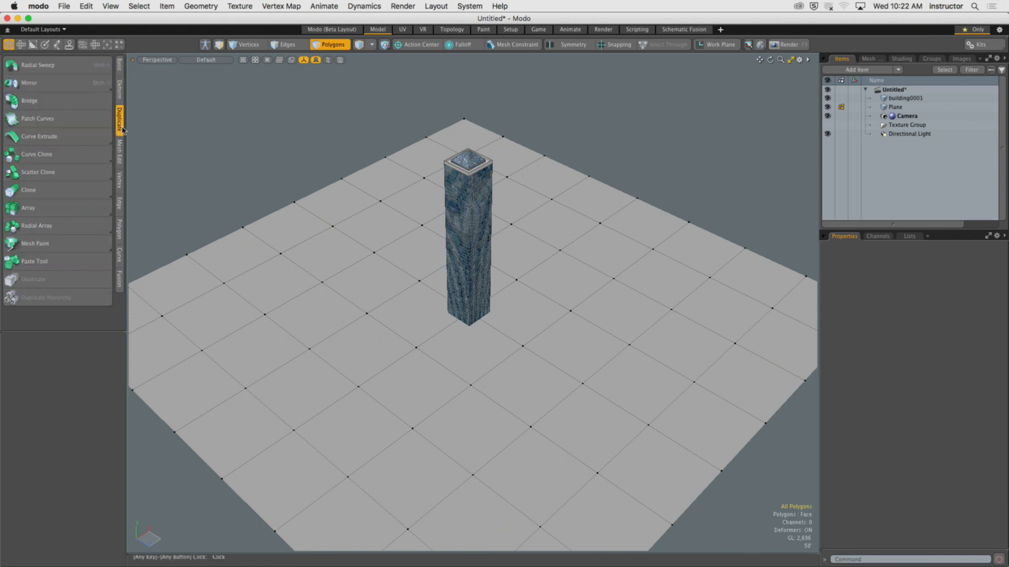
left_click_drag(52, 244, 84, 289)
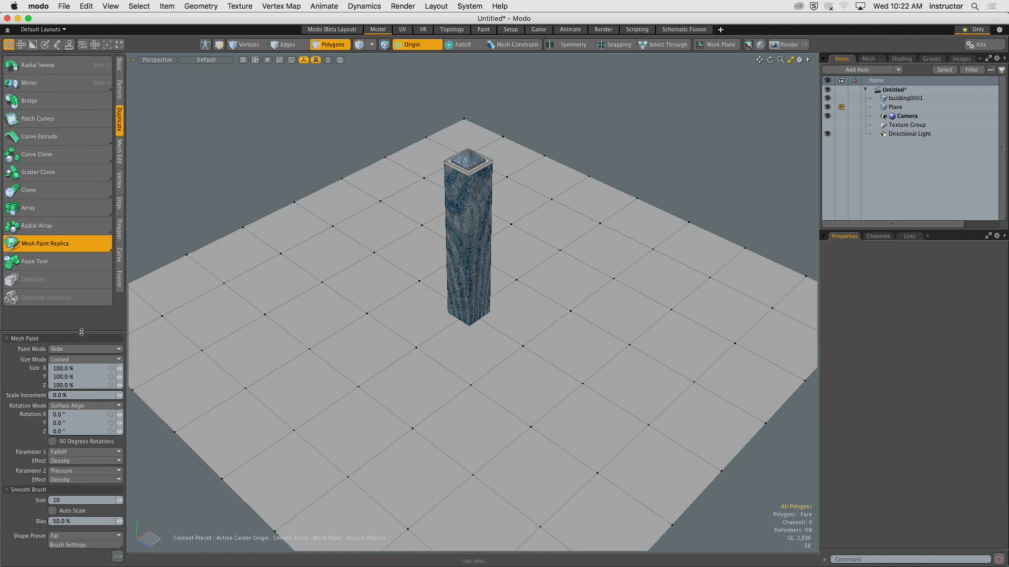
left_click_drag(81, 331, 82, 144)
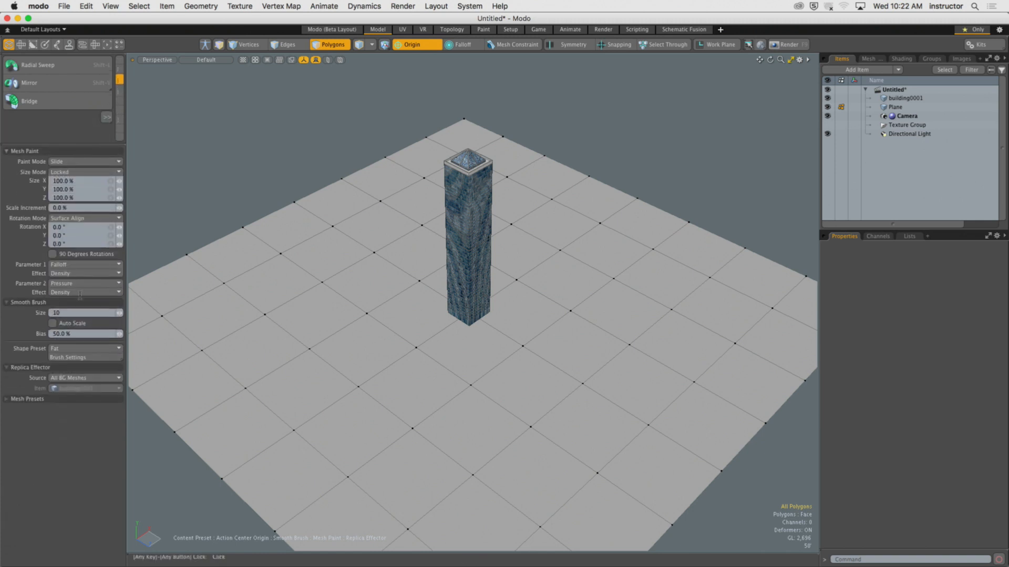
left_click(74, 378)
left_click(75, 379)
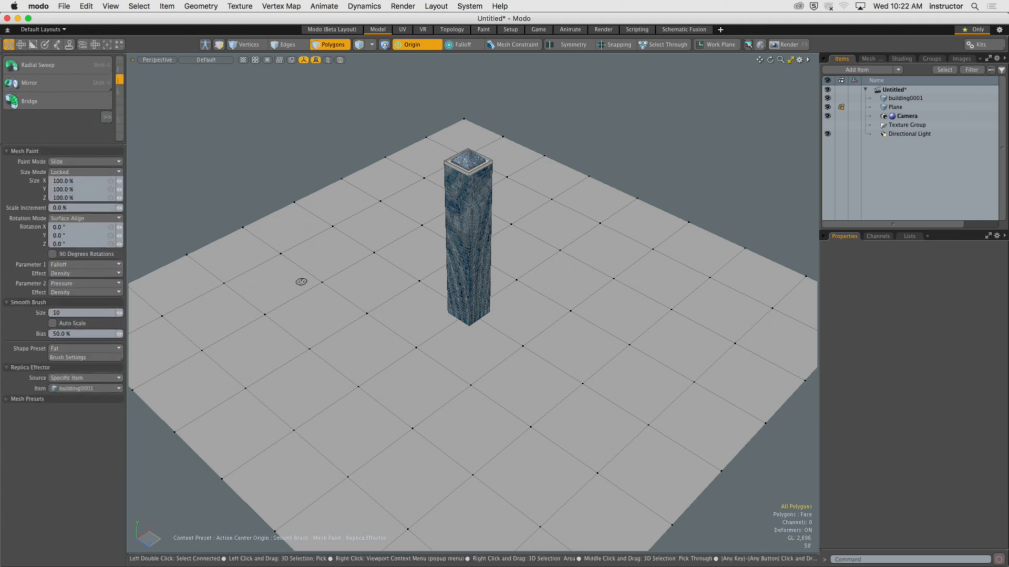
Step: Set the brush size to 83 and the paint mode to Drop, and drop one replica on the terrain beside the skyscraper
right_click_drag(301, 283, 305, 289)
left_click(76, 161)
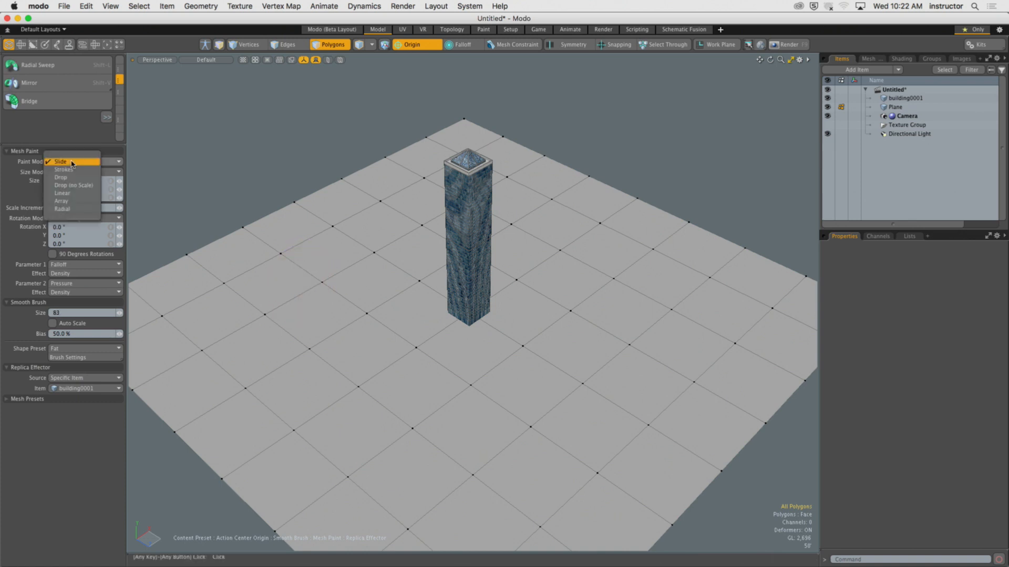
left_click(74, 177)
mouse_move(304, 294)
left_mouse_down()
mouse_move(386, 295)
mouse_move(322, 295)
mouse_move(357, 315)
left_mouse_up()
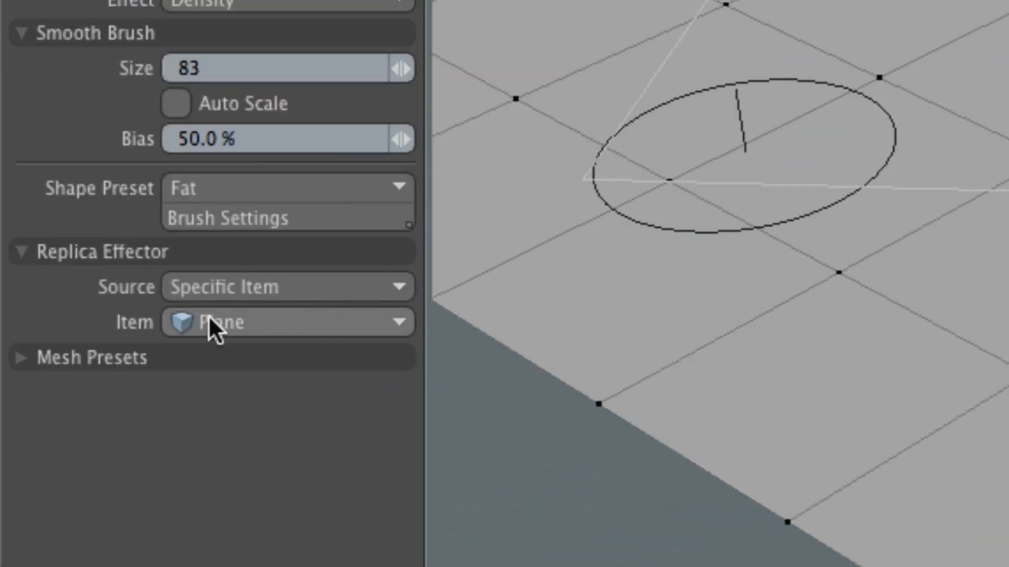
Step: Set the replica item to building0001 and drop scaled skyscraper replicas at several spots on the terrain
left_click(235, 331)
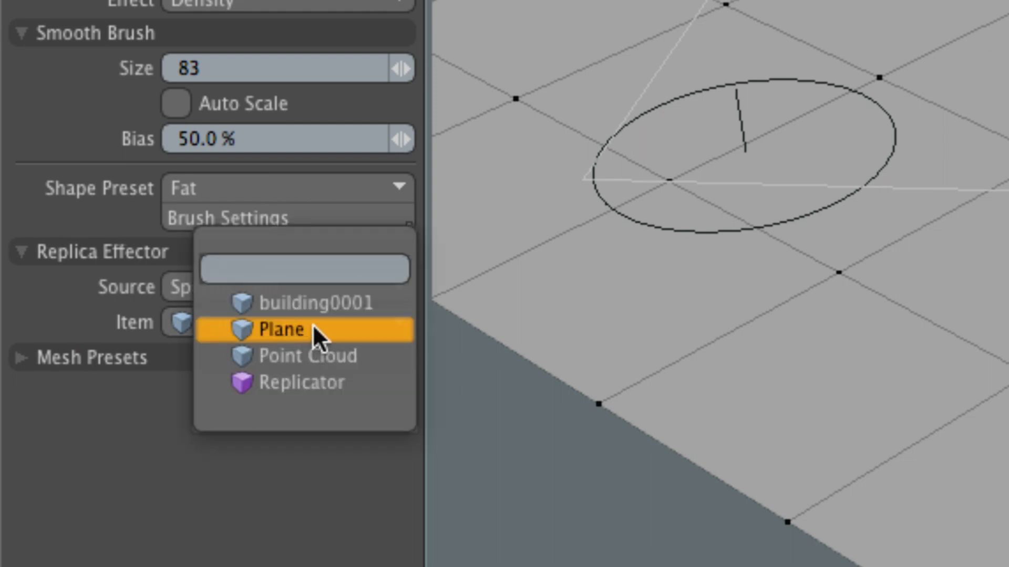
left_click(315, 303)
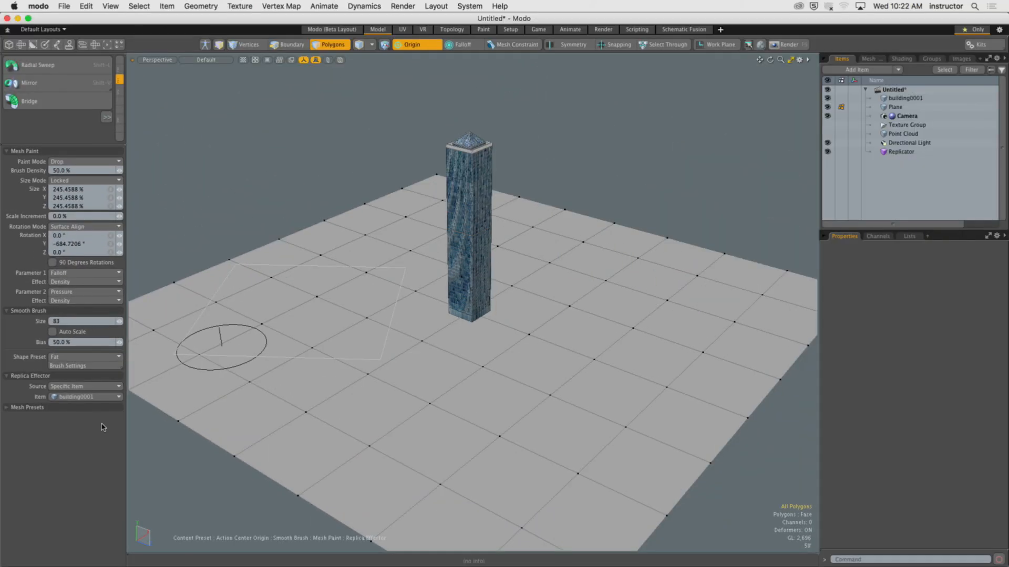
left_click_drag(567, 400, 636, 363)
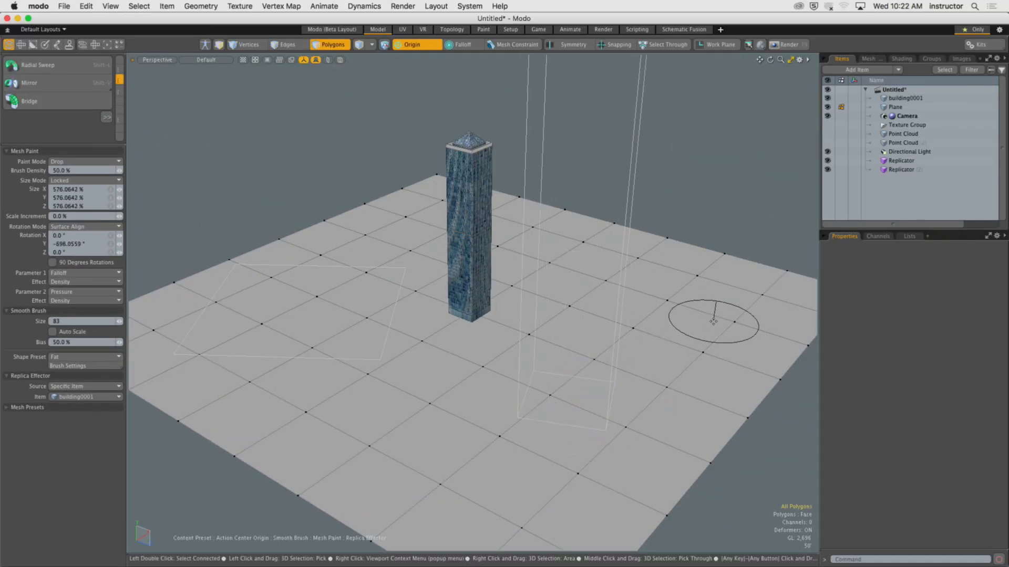
left_click_drag(713, 321, 754, 275)
mouse_move(643, 347)
left_mouse_down("ctrl+alt")
mouse_move(550, 371)
mouse_move(509, 406)
left_mouse_up("ctrl+alt")
left_click(507, 385)
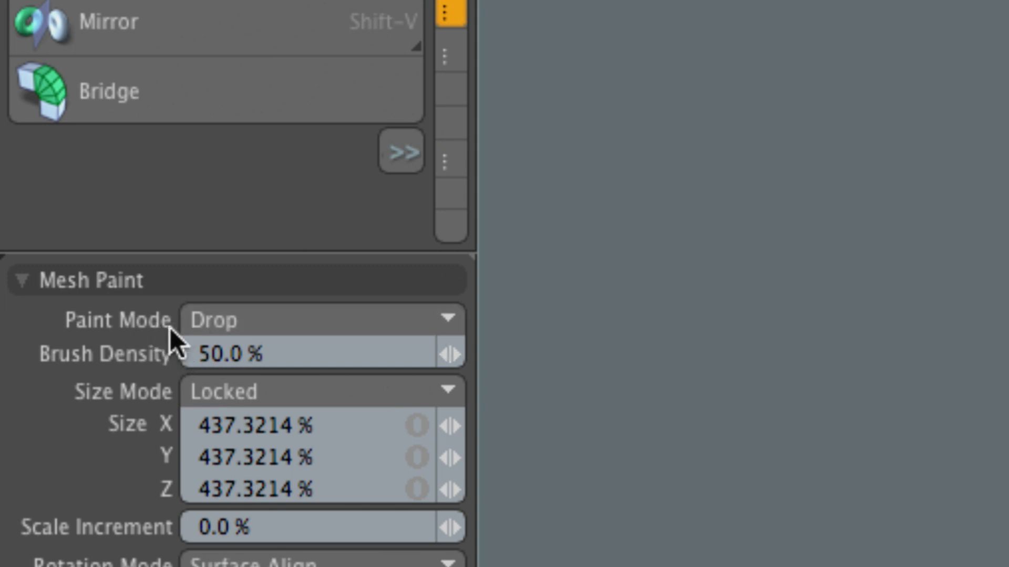
left_click(276, 330)
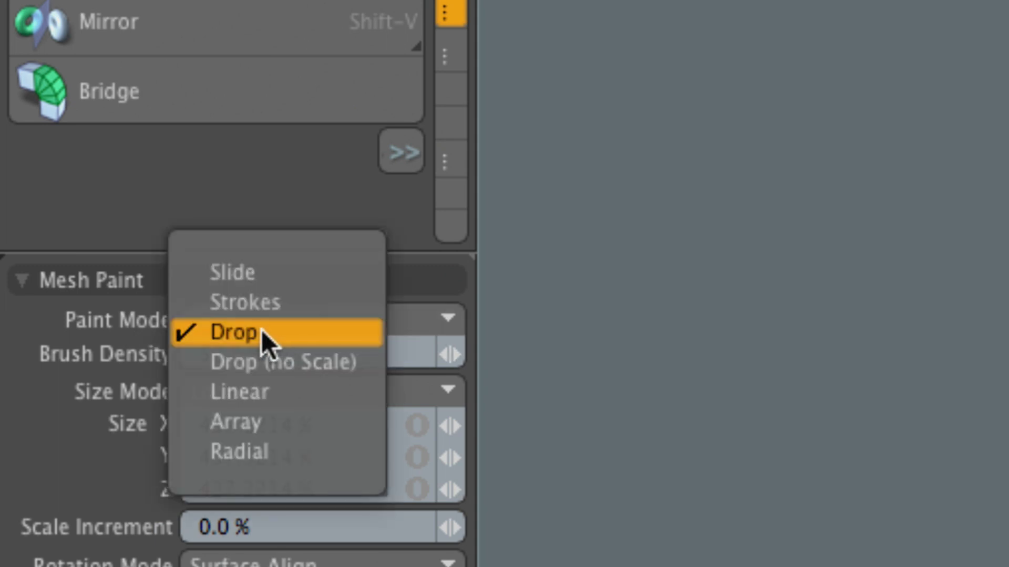
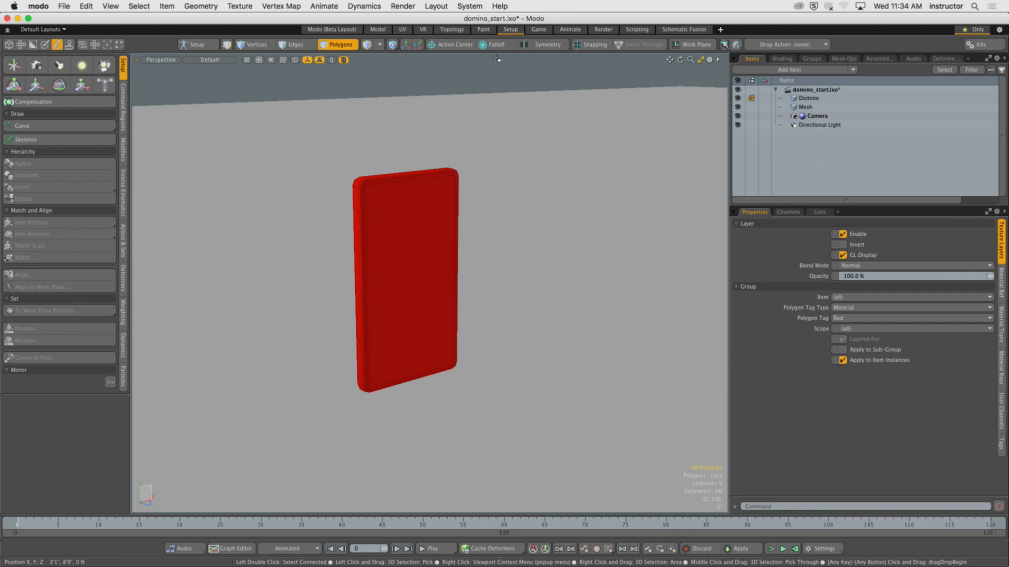
Step: Switch to item selection, select the Domino and make it an active rigid body
left_click(404, 213)
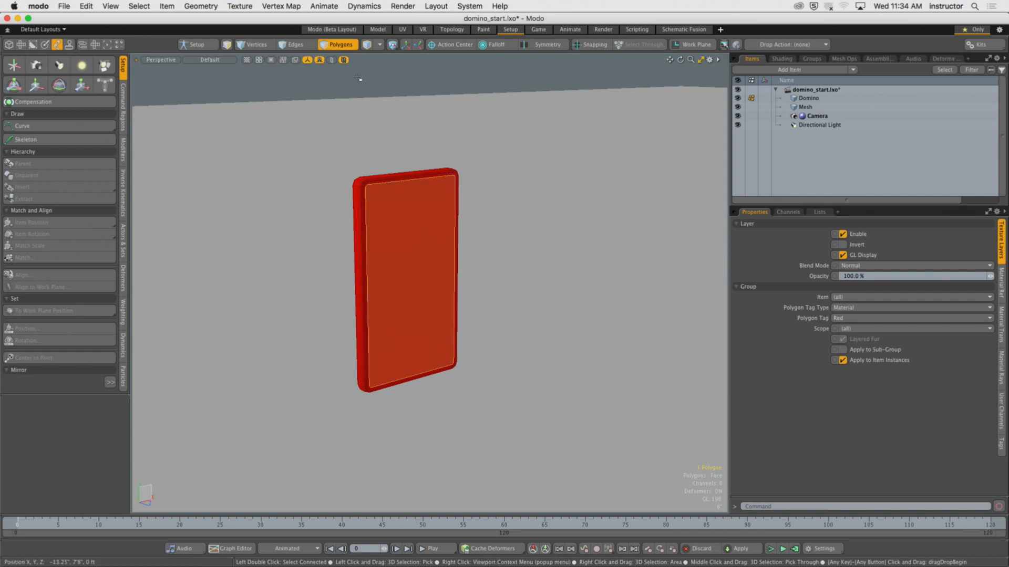
left_click(358, 78)
key("5")
left_click(403, 187)
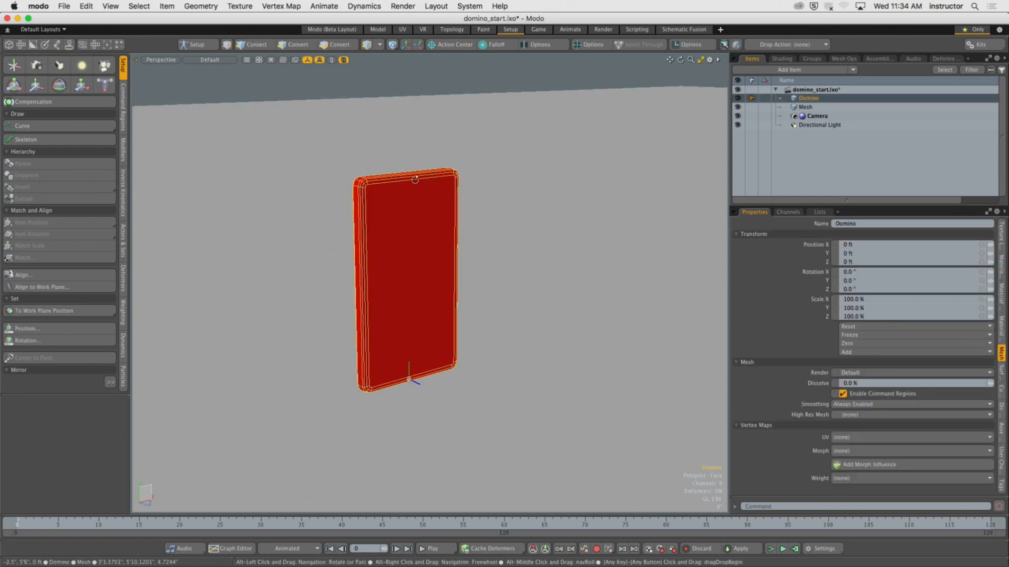
left_click_drag(416, 180, 435, 247, "alt")
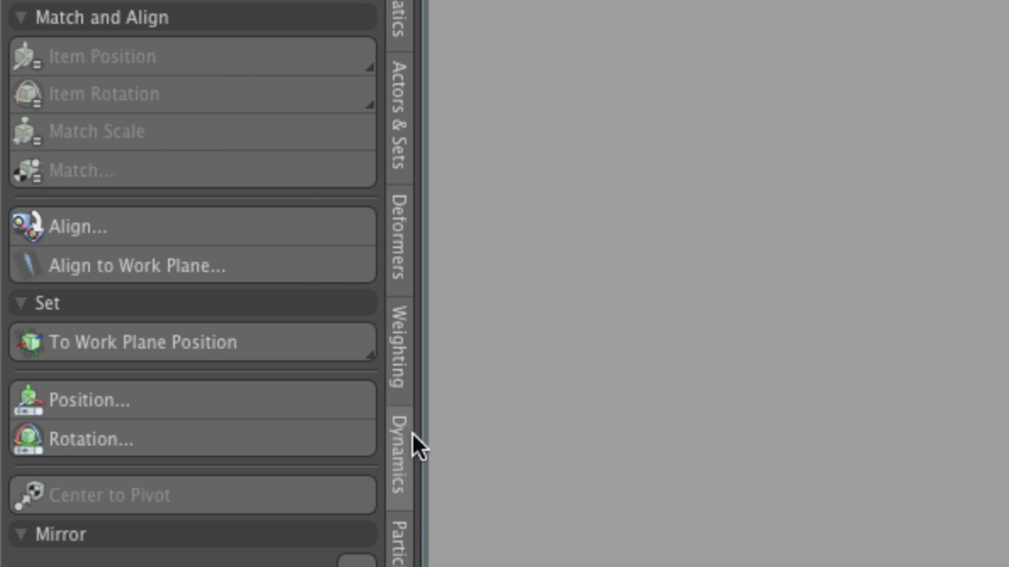
left_click(397, 459)
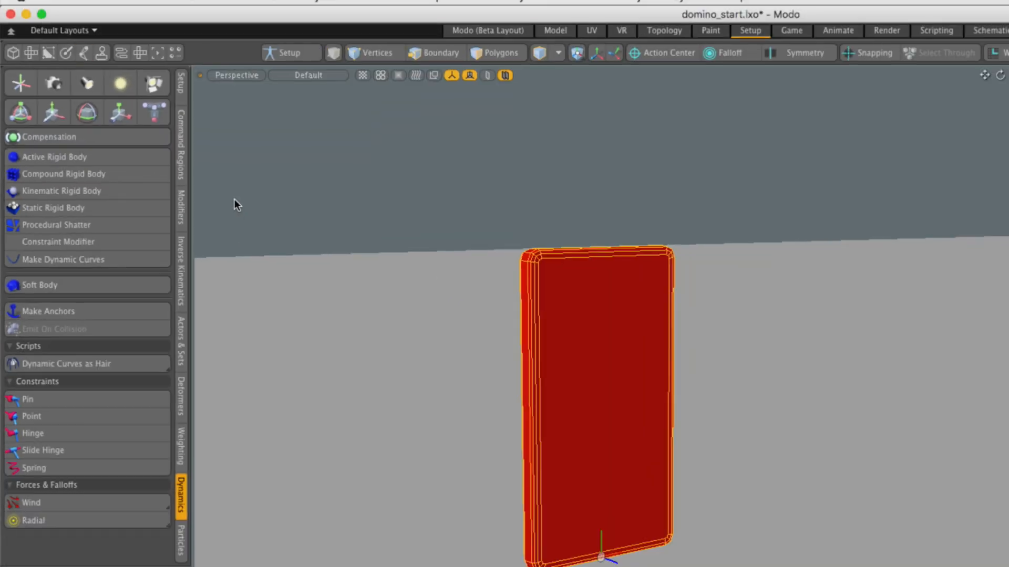
left_click_drag(456, 312, 426, 226, "alt+shift")
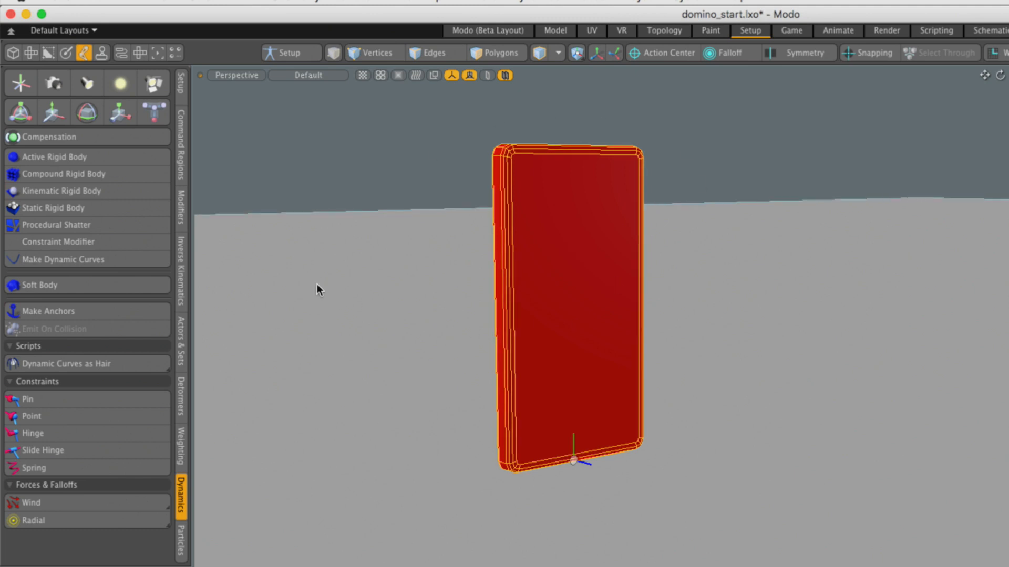
left_click(82, 157)
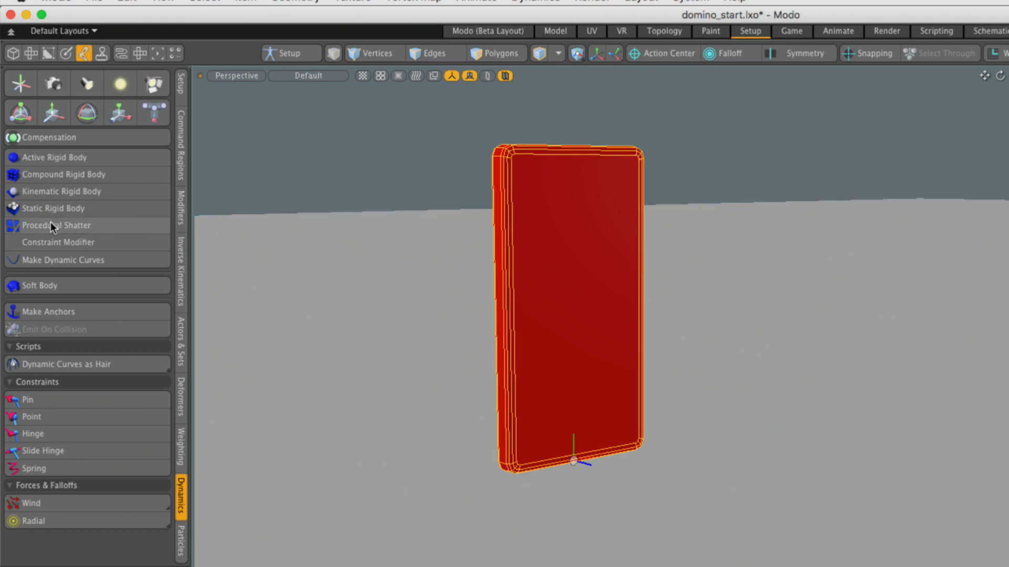
left_click(62, 156)
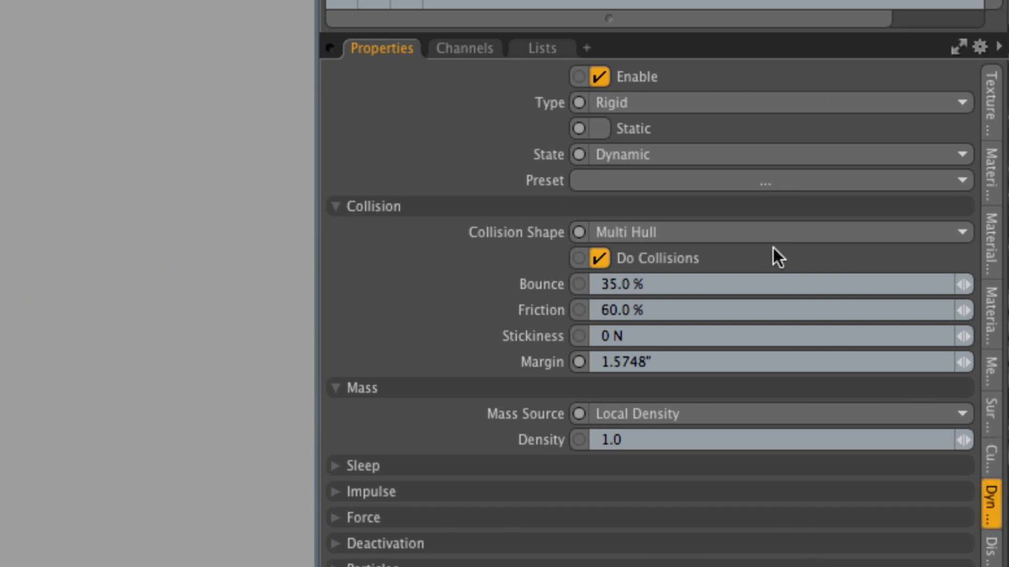
Step: Examine the bounce and friction values in the Domino's collision properties
mouse_move(698, 237)
left_click(644, 310)
left_click(646, 284)
left_click(646, 309)
left_click(646, 284)
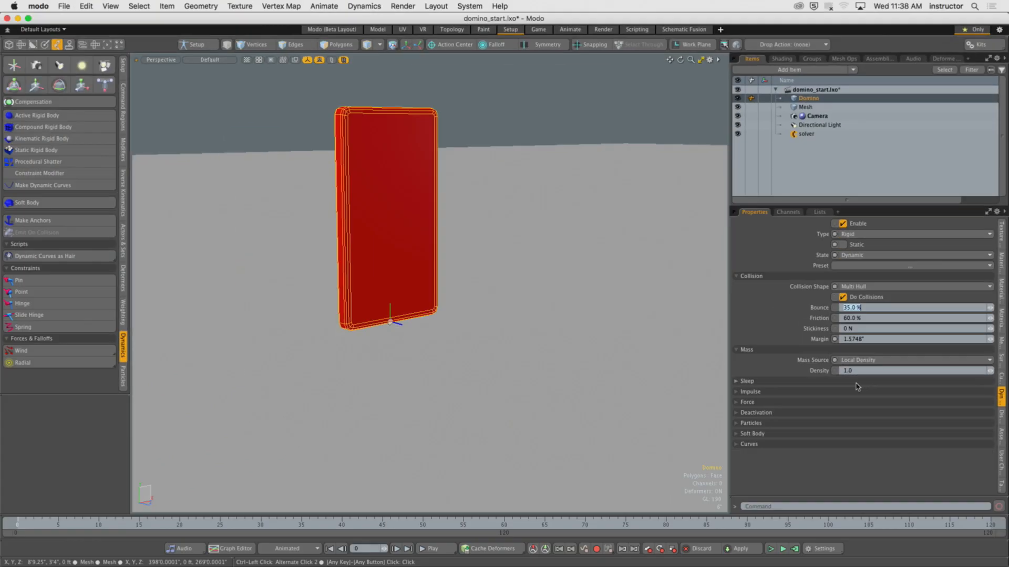
Step: Select the ground Mesh item, make it a static rigid body and deselect it
left_click(184, 6)
left_click_drag(537, 116, 557, 179, "alt")
left_click(442, 136)
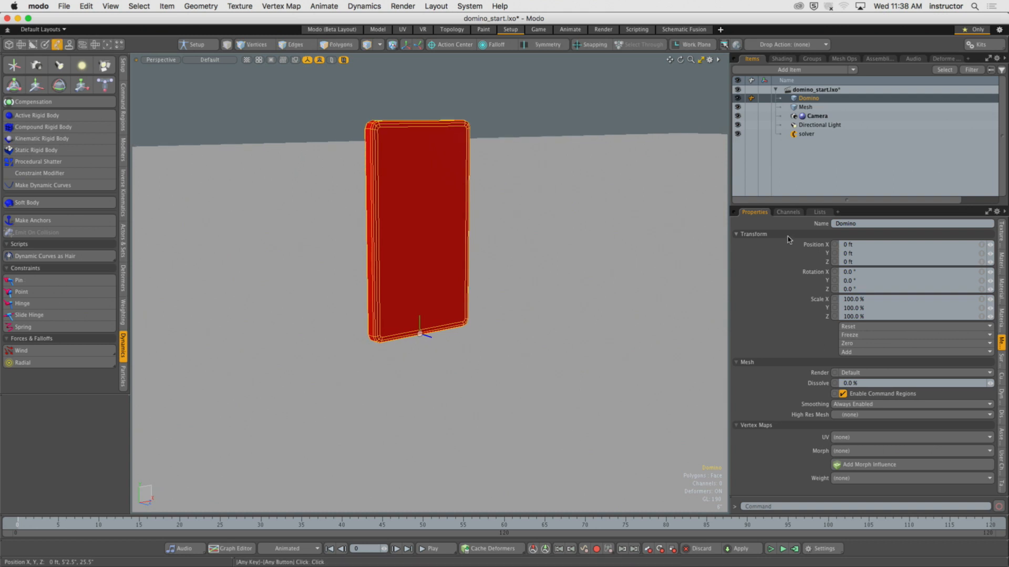
left_click(592, 156)
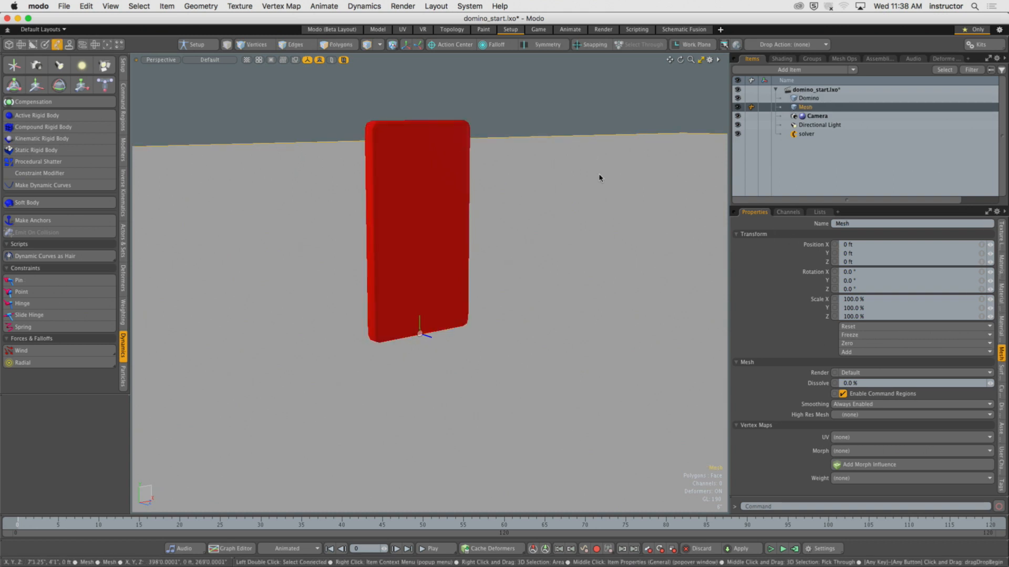
left_click_drag(601, 195, 465, 231, "alt")
left_click_drag(465, 232, 582, 265, "ctrl+alt")
left_click_drag(495, 273, 516, 236, "alt+shift")
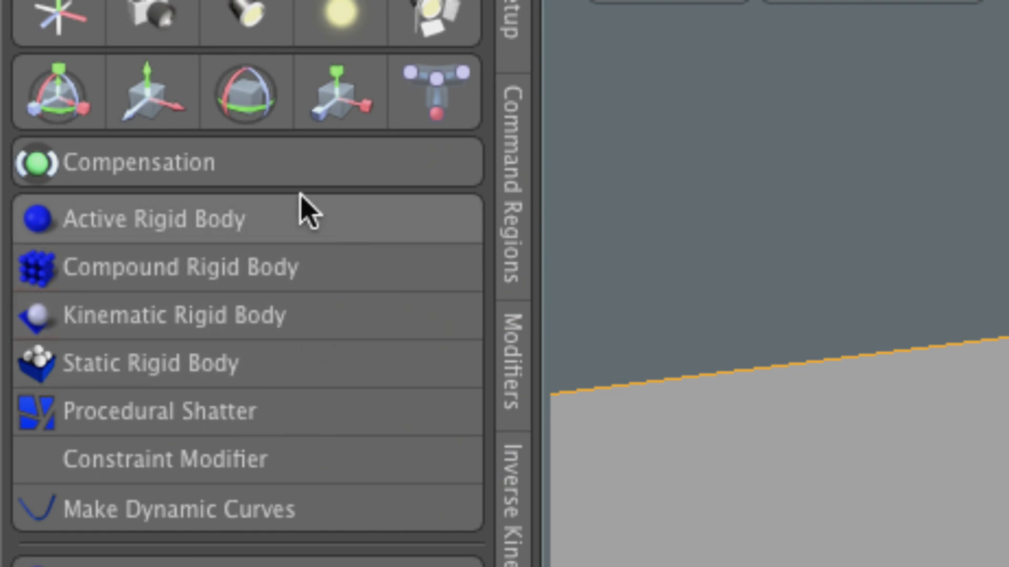
left_click(168, 365)
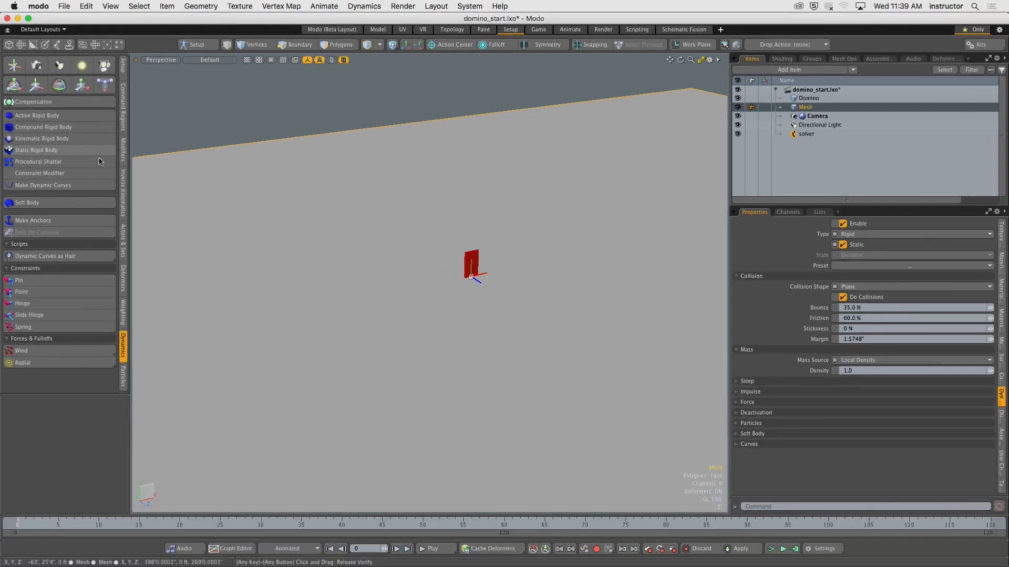
left_click(336, 96)
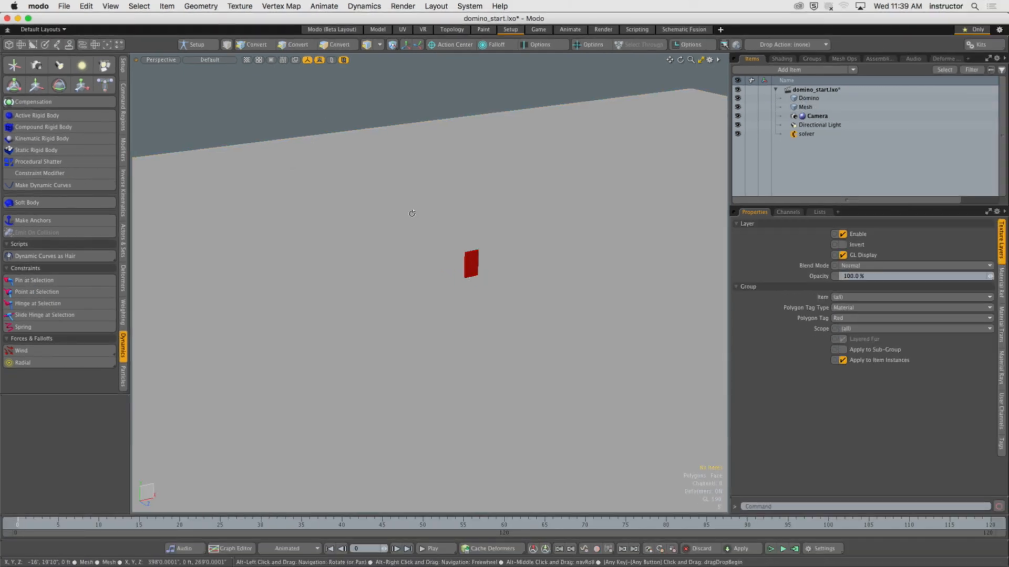
Step: Raise the Domino item vertically above the ground plane and switch the viewport to the Front view
left_click_drag(514, 285, 408, 261, "alt+shift")
left_click(473, 248)
key("y")
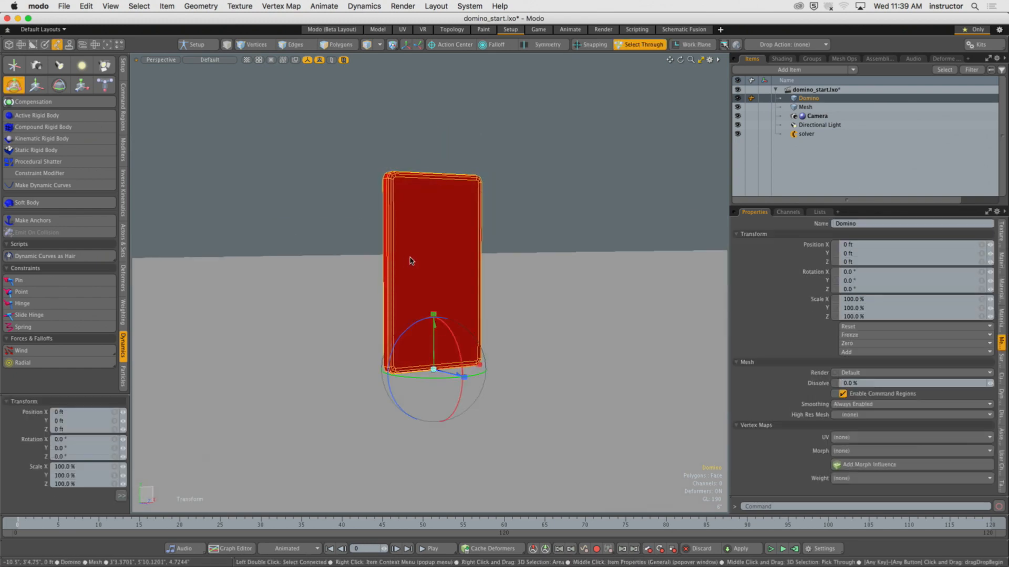
left_click_drag(433, 321, 434, 238)
key("space")
left_click(527, 210)
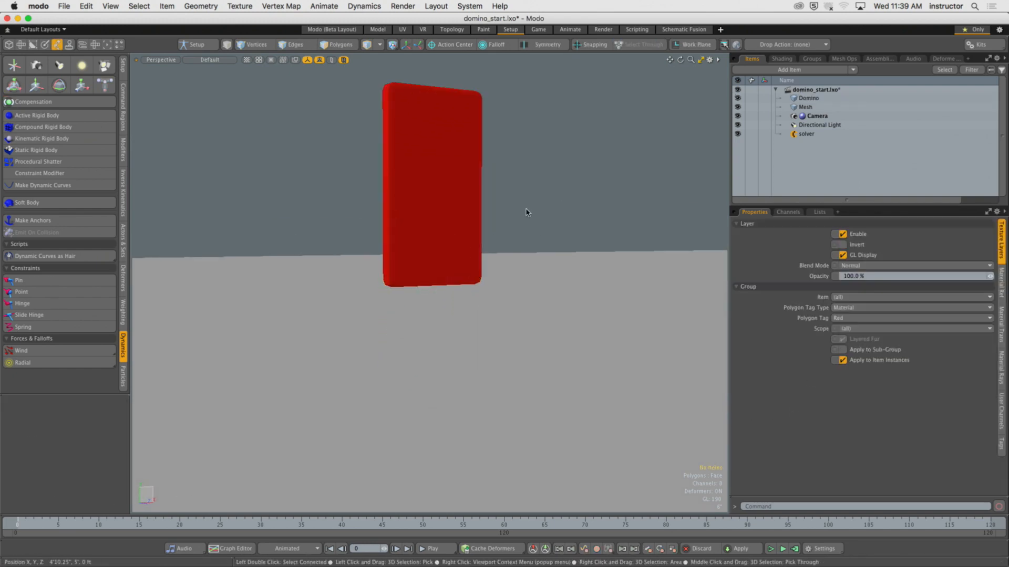
key("ctrl+space")
left_click(536, 266)
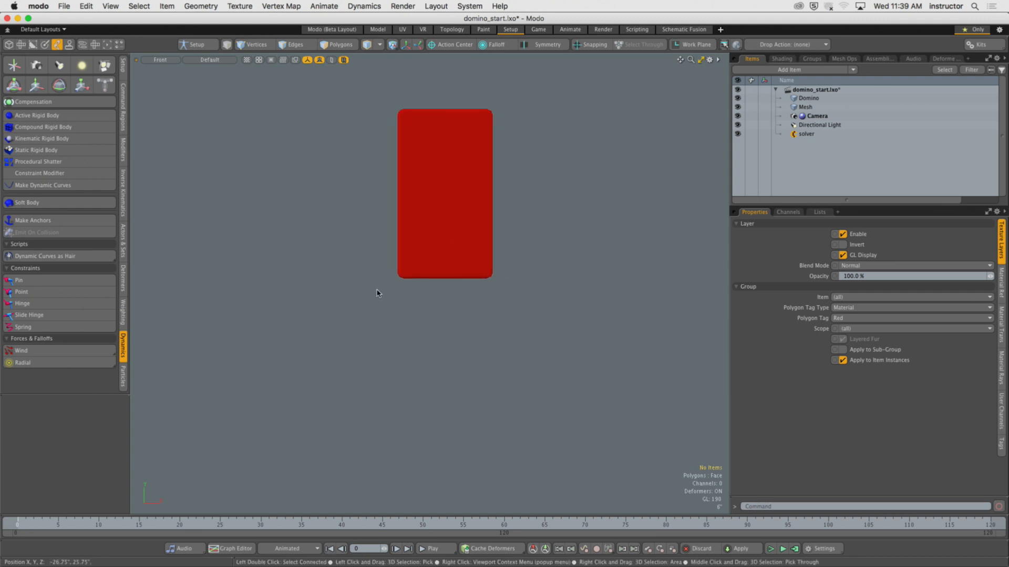
Step: Select the Domino in a perspective view, raise it to a Y position of about 6'5" and deselect it
left_click_drag(446, 292, 524, 235, "alt")
scroll(496, 223, "up", 10)
scroll(446, 235, "down", 5)
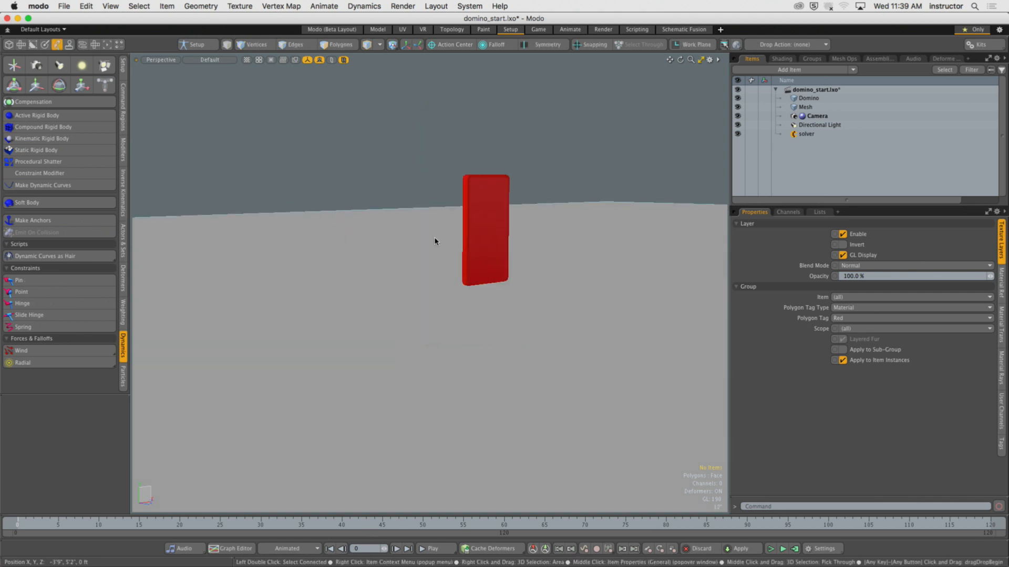
left_click(488, 262)
key("y")
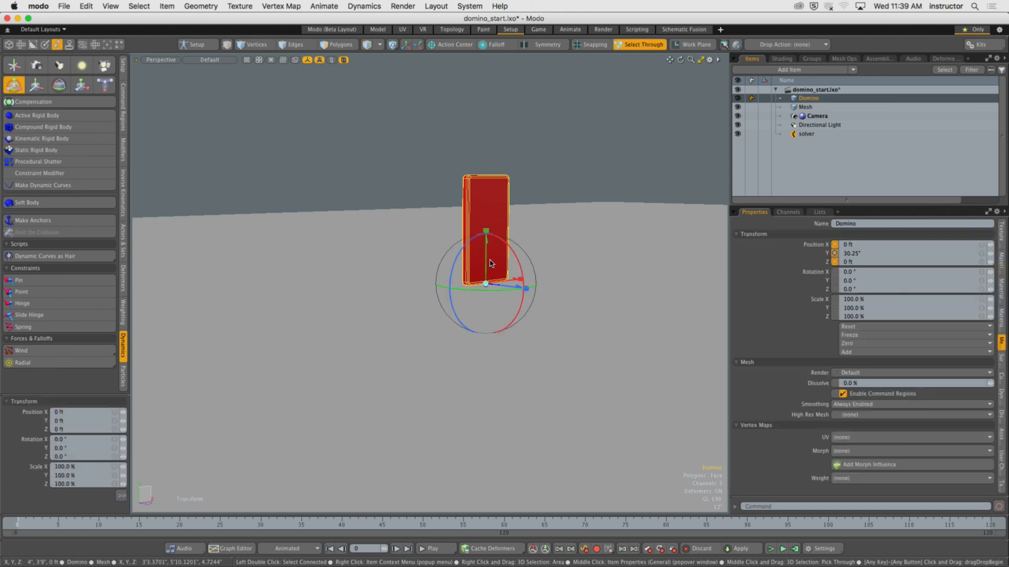
left_click_drag(491, 263, 490, 186)
left_click(585, 214)
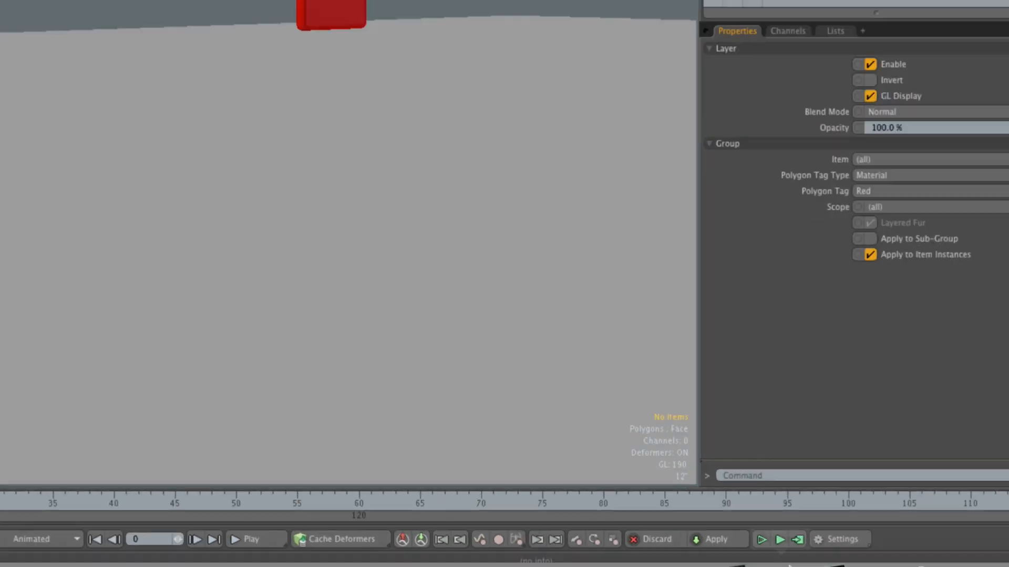
Step: Run the dynamics simulation to watch the upright Domino drop onto the ground, and stop it
mouse_move(788, 566)
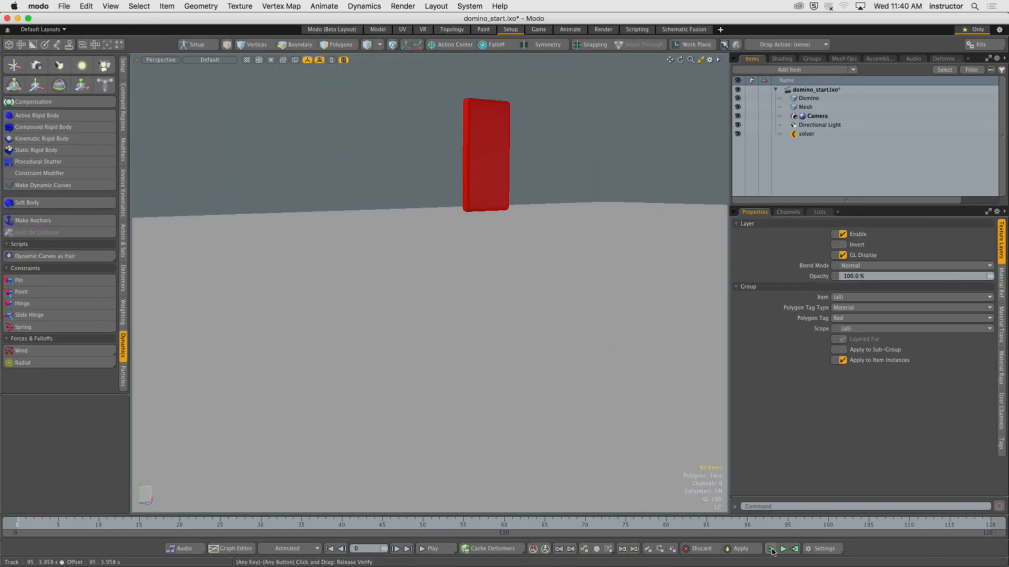
left_click(709, 486)
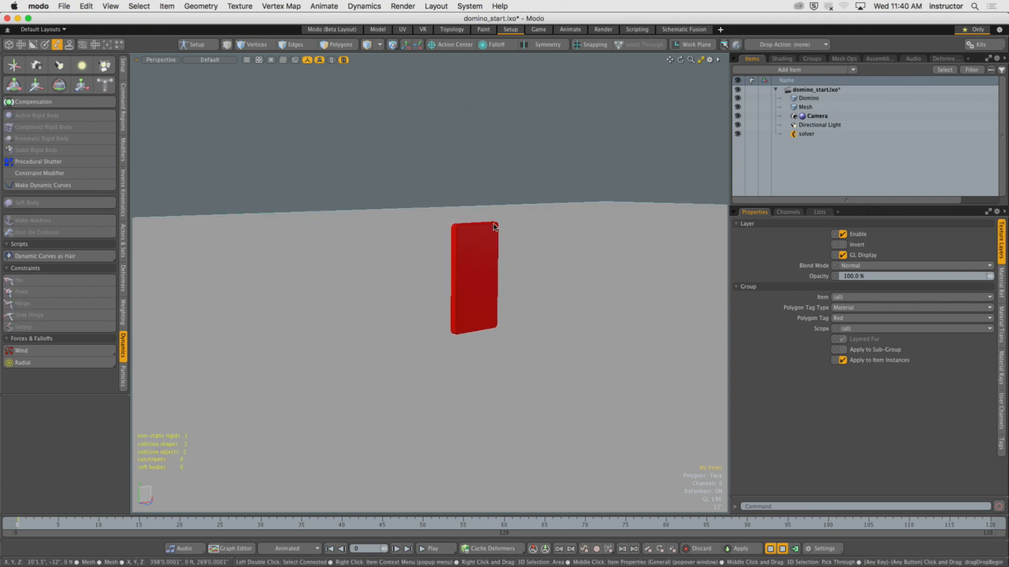
left_click(770, 548)
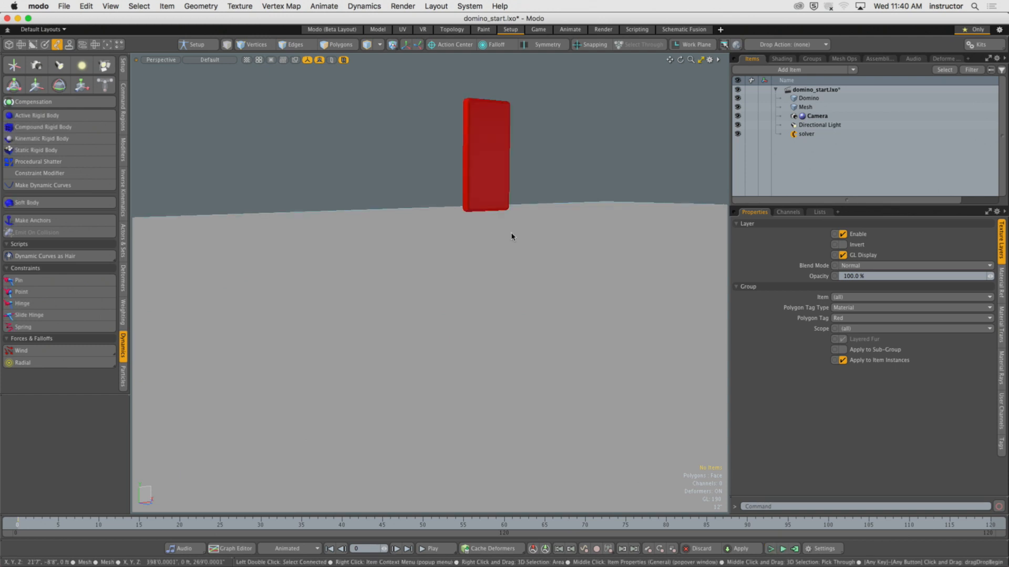
Step: Tilt the raised Domino about 40° around its X axis and deselect it
left_click(491, 178)
left_click_drag(530, 176, 571, 203, "alt")
key("y")
key("space")
scroll(597, 207, "down", 4)
left_click(597, 153)
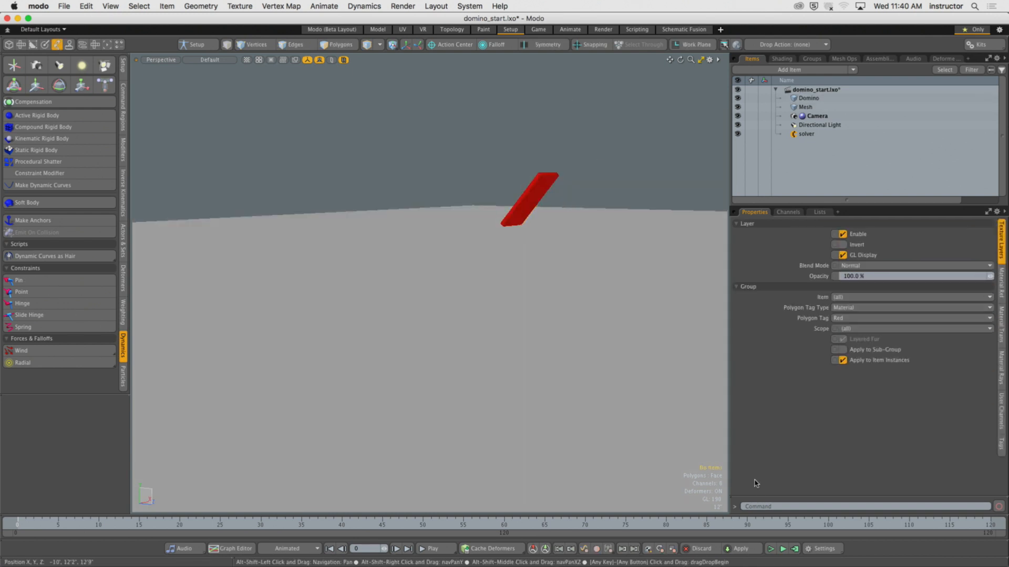
Step: Run the simulation with the tilted Domino, inspect its fall from a closer view and stop the playback
left_click(773, 550)
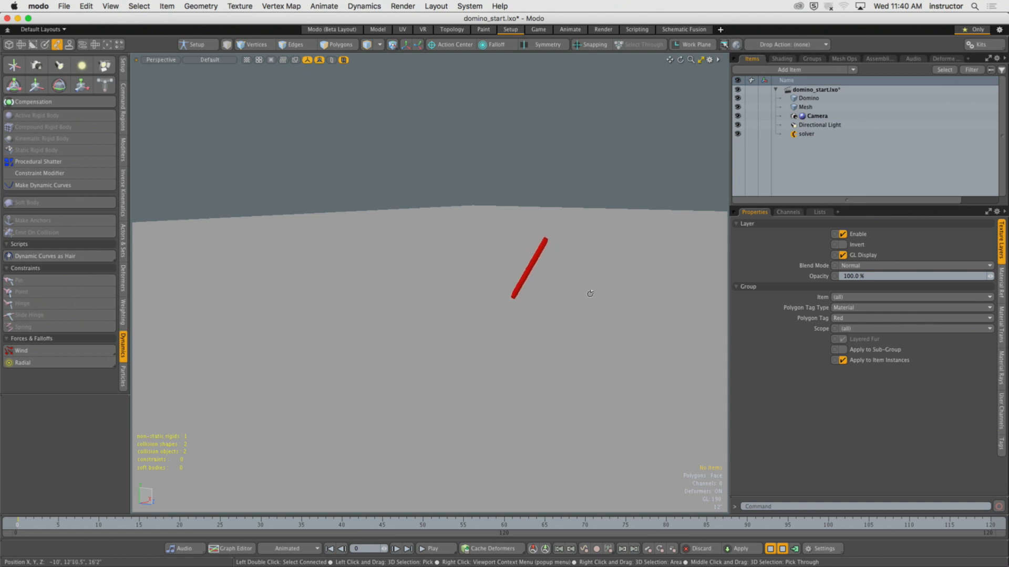
left_click_drag(587, 293, 420, 276, "ctrl+alt")
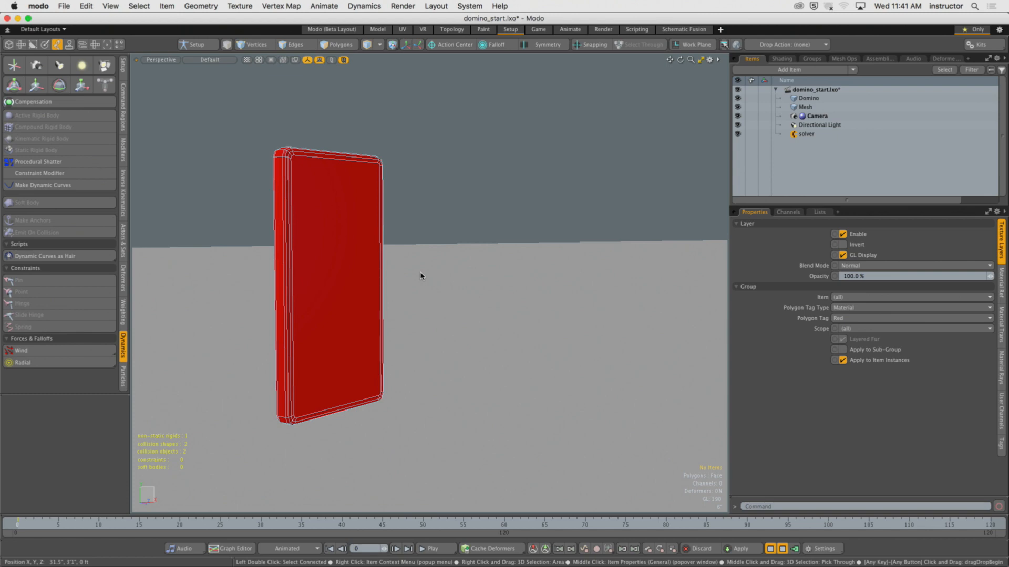
left_click(771, 549)
Step: Reset the Domino's transform by setting its Y position and X rotation to 0
left_click(461, 158)
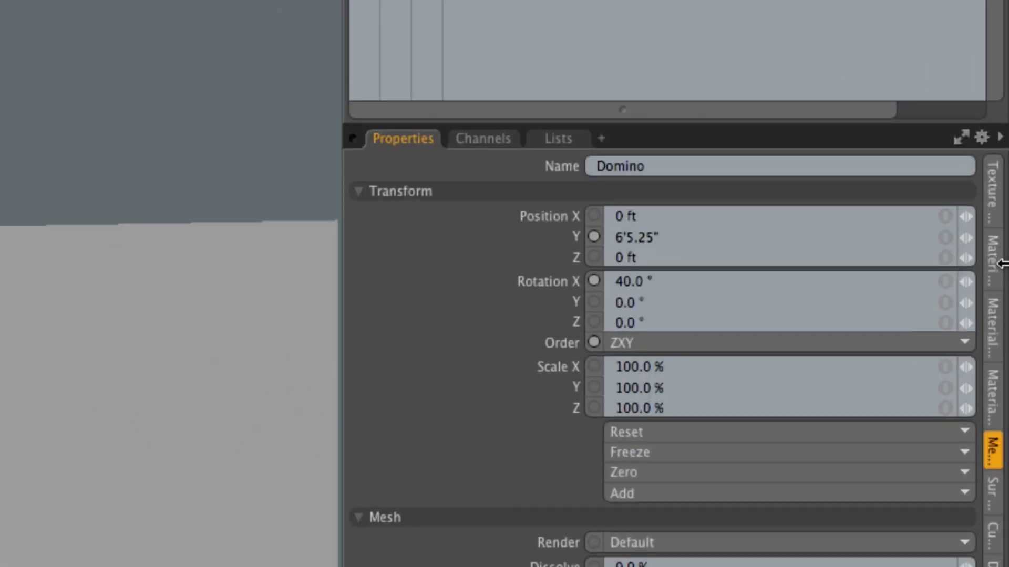
left_click_drag(701, 244, 589, 242)
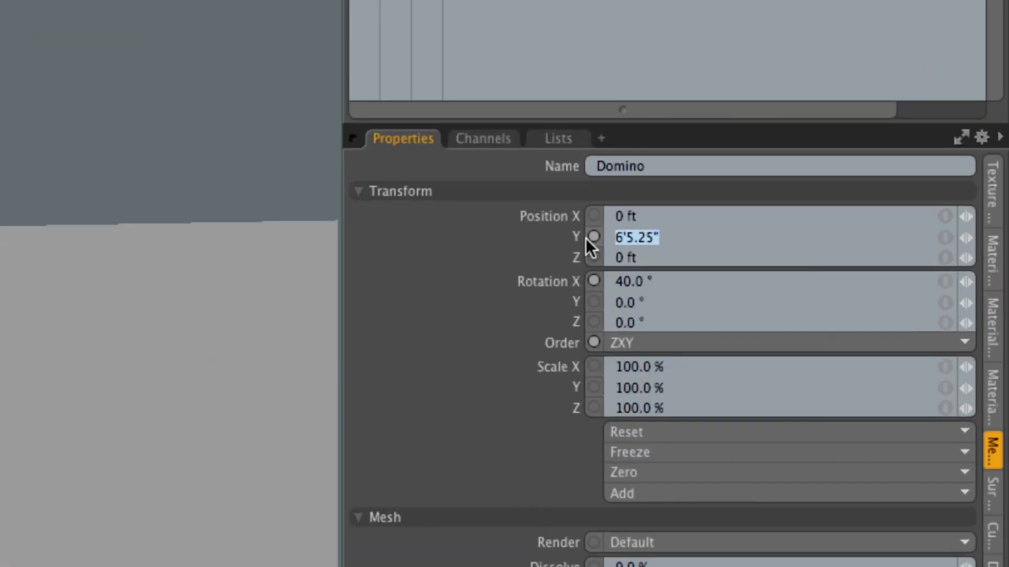
type("0")
key("Return")
left_click_drag(671, 284, 589, 281)
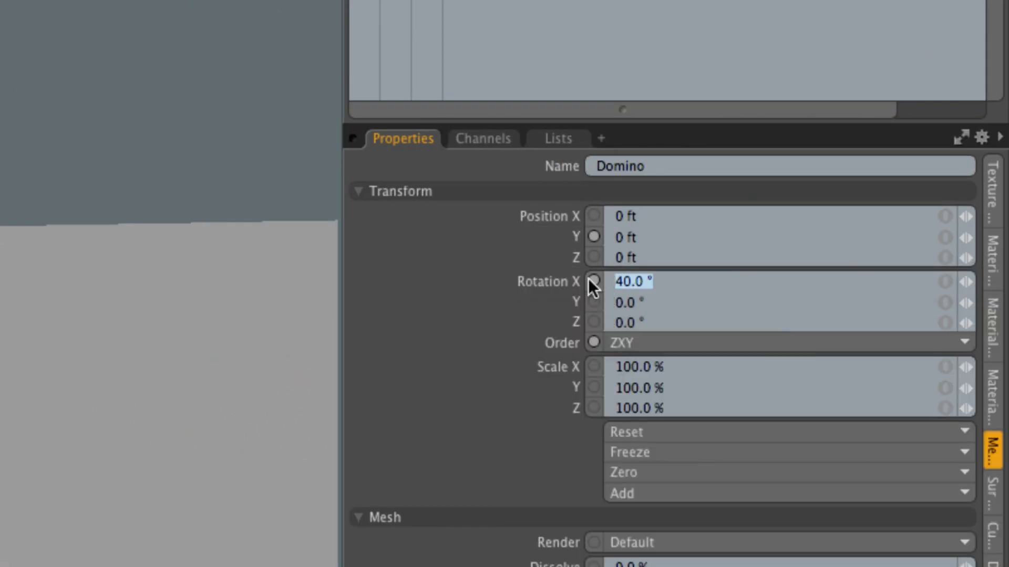
type("0")
key("Return")
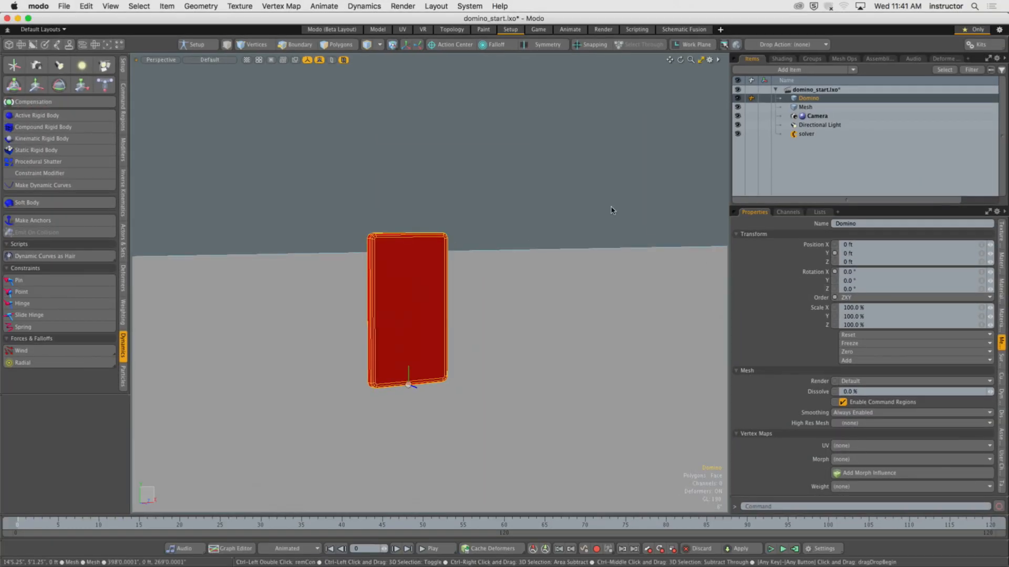
Step: Deselect the Domino, switch to the Front view and set the viewport's grid display to Always
left_click(37, 157)
key("KP_1")
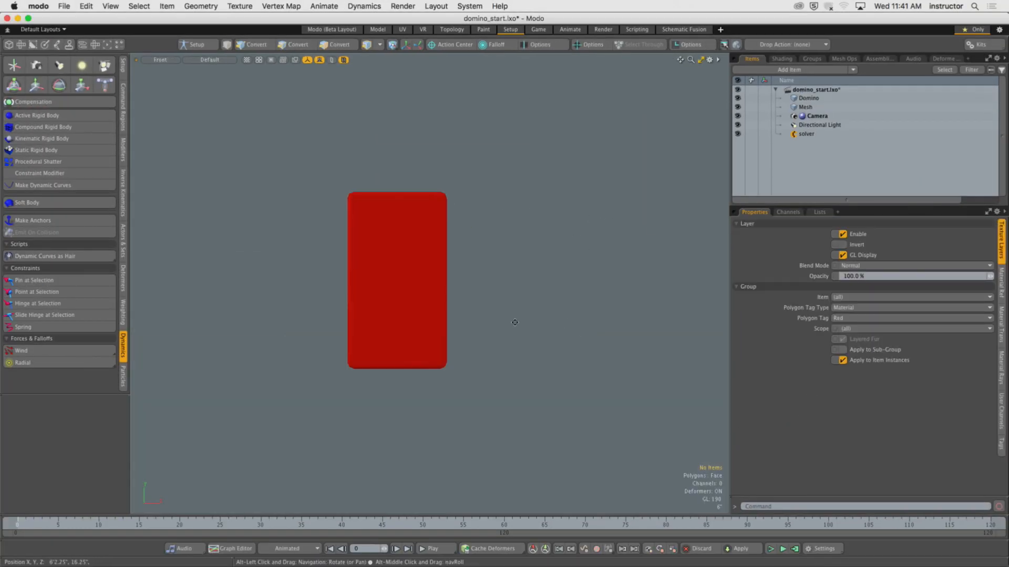
key("o")
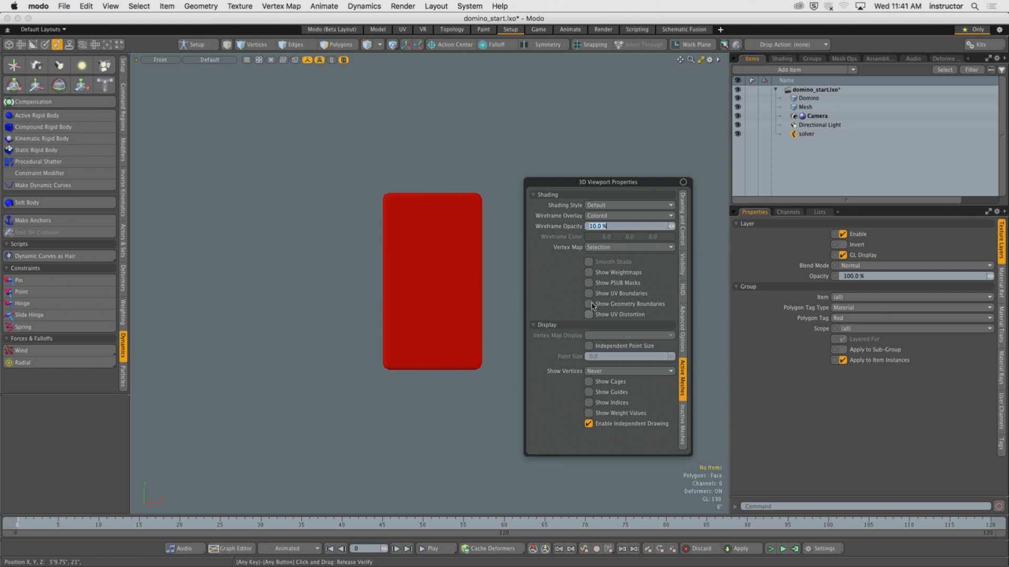
left_click(683, 270)
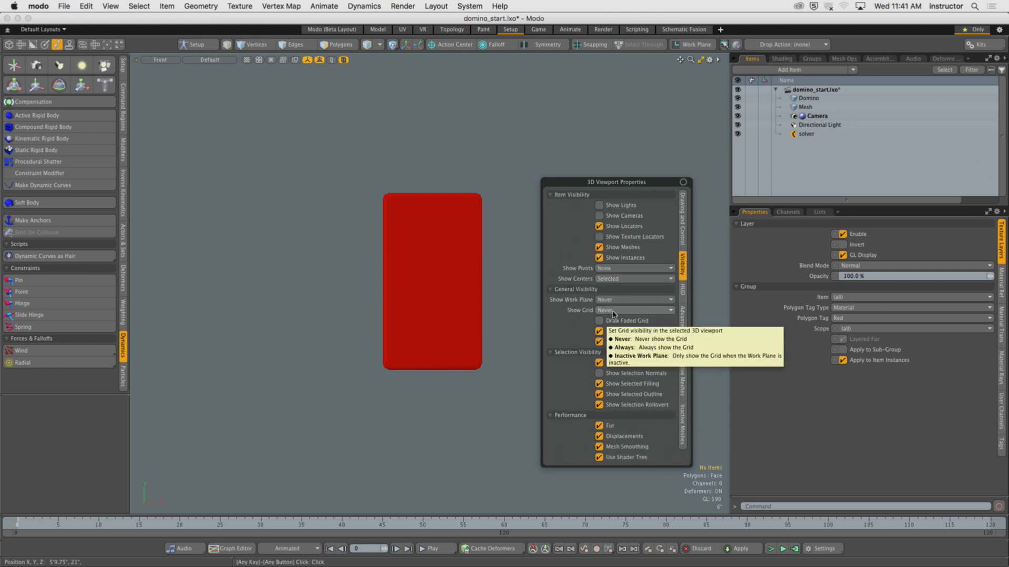
left_click(635, 310)
left_click(620, 322)
scroll(513, 327, "up", 2)
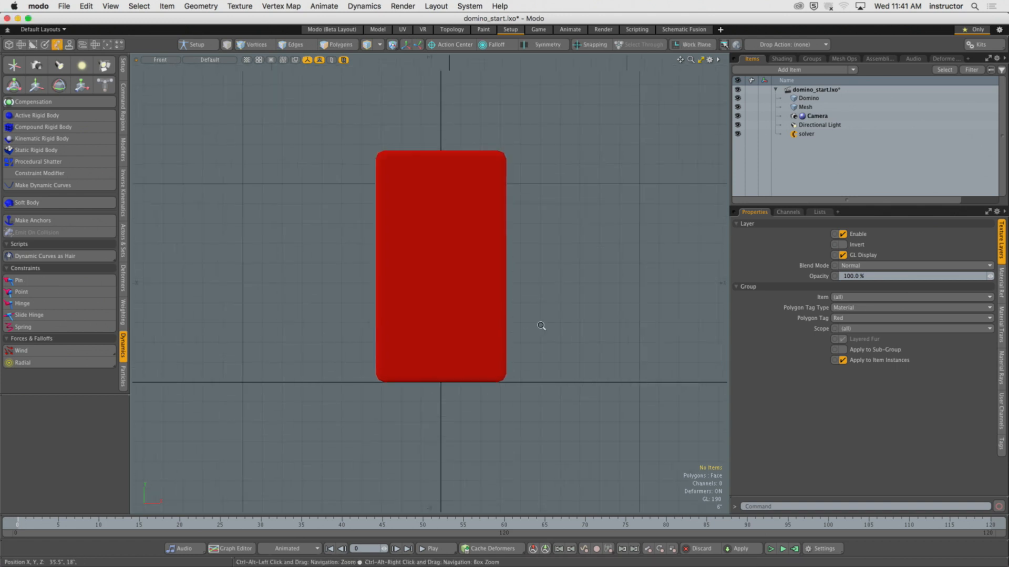
Step: Select the Domino's polygons and center its geometry on the item center along all axes
left_click(471, 310)
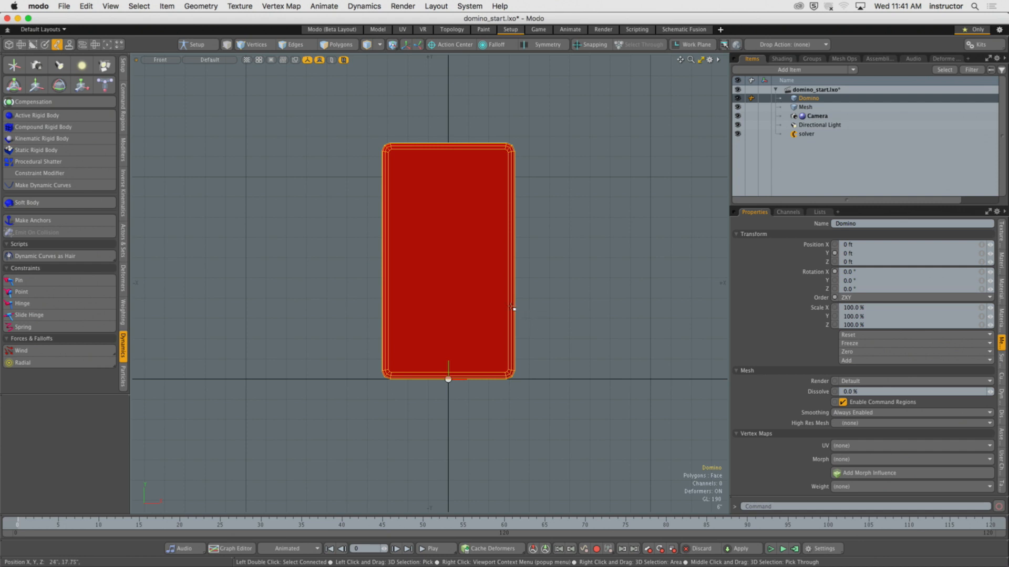
key("3")
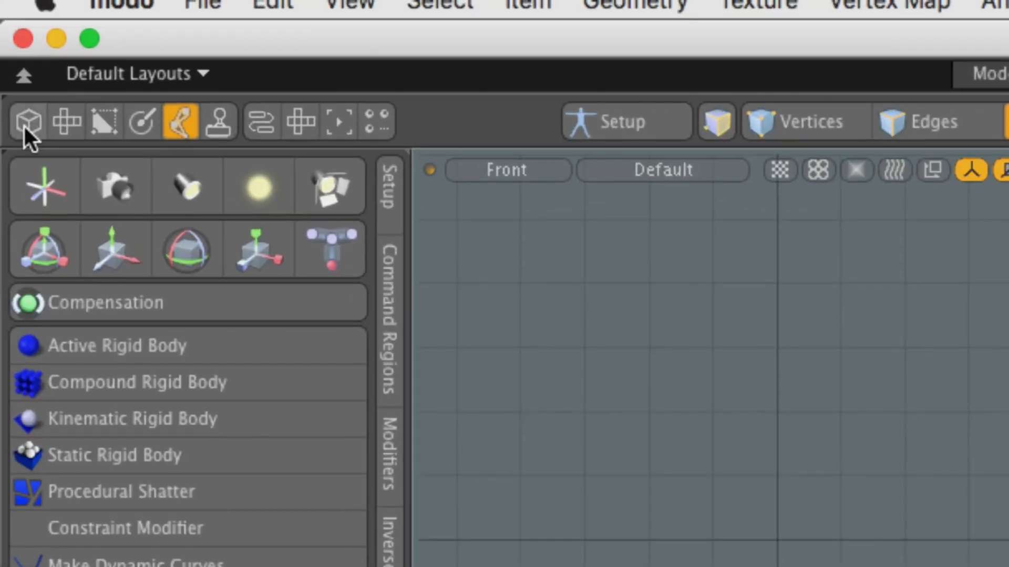
left_click(24, 126)
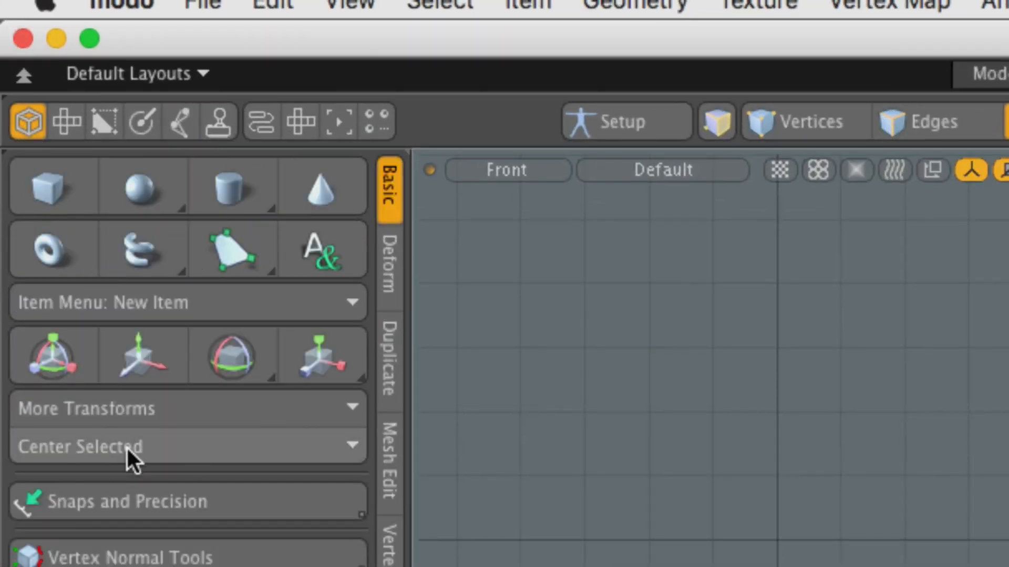
left_click(167, 449)
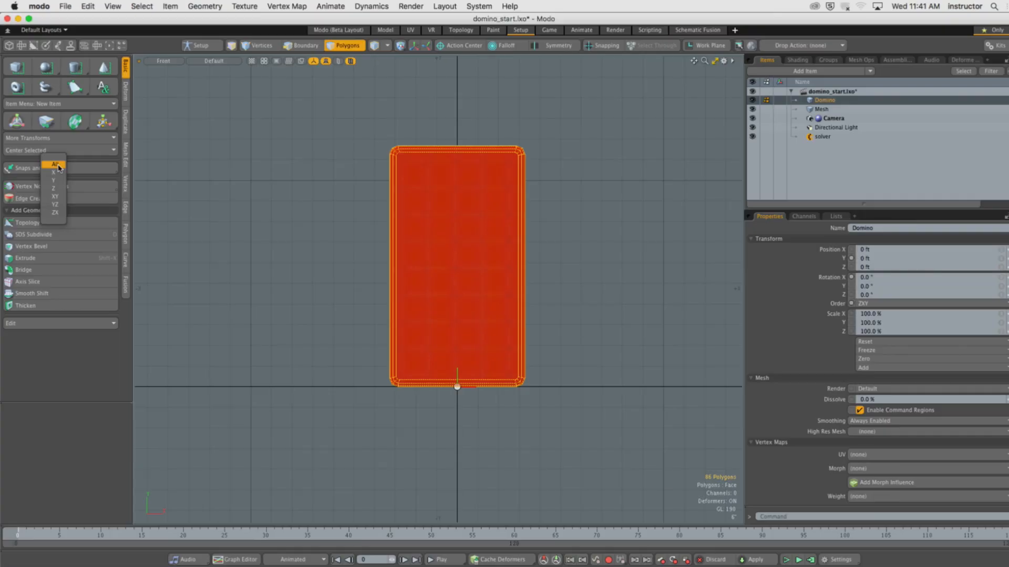
left_click(58, 167)
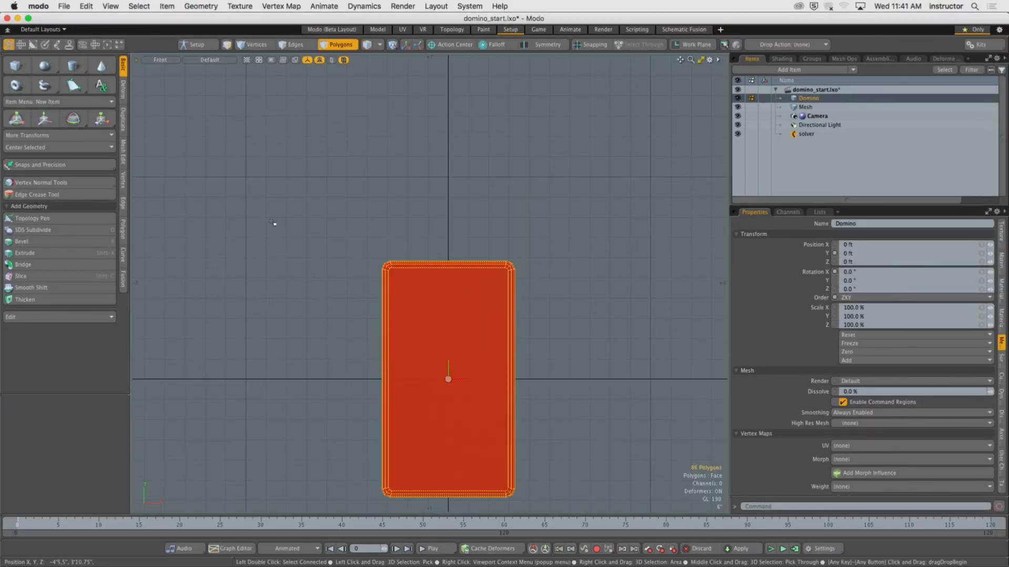
Step: Return to item selection in the Perspective view and set the viewport's grid display to Never
left_click(256, 44)
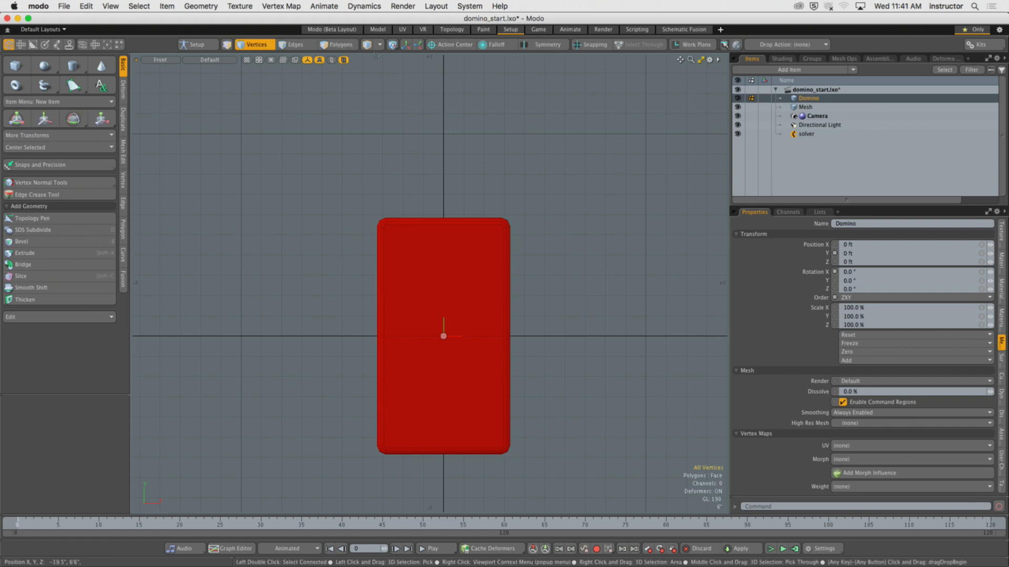
left_click(267, 48)
key("KP_Decimal")
left_click_drag(361, 185, 390, 237, "alt")
key("o")
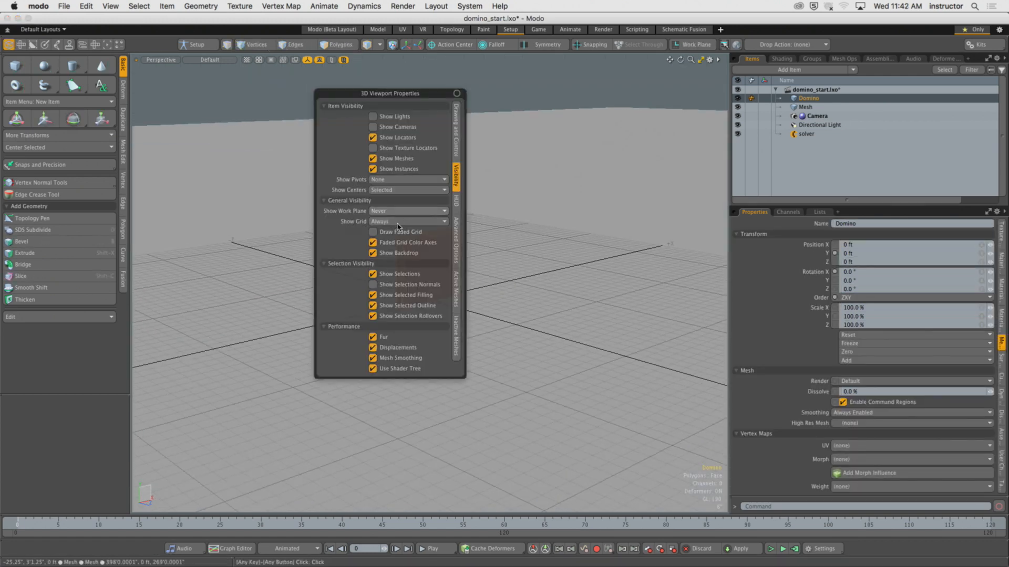
left_click(398, 223)
left_click(383, 216)
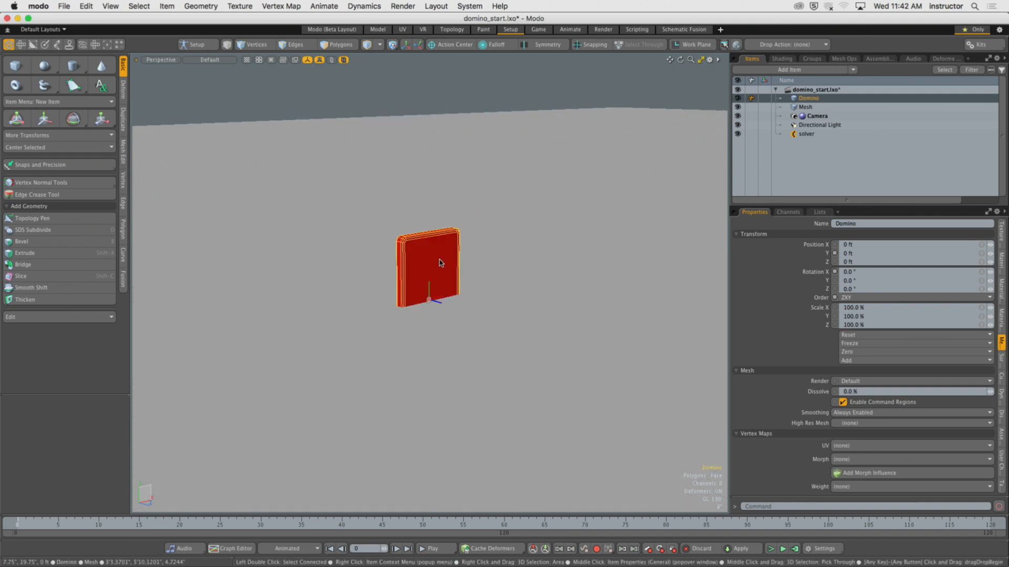
Step: Raise the centered Domino to a Y position of about 7'6.5", tilt it about 37° around X and deselect it
key("y")
left_click_drag(441, 261, 460, 156)
key("q")
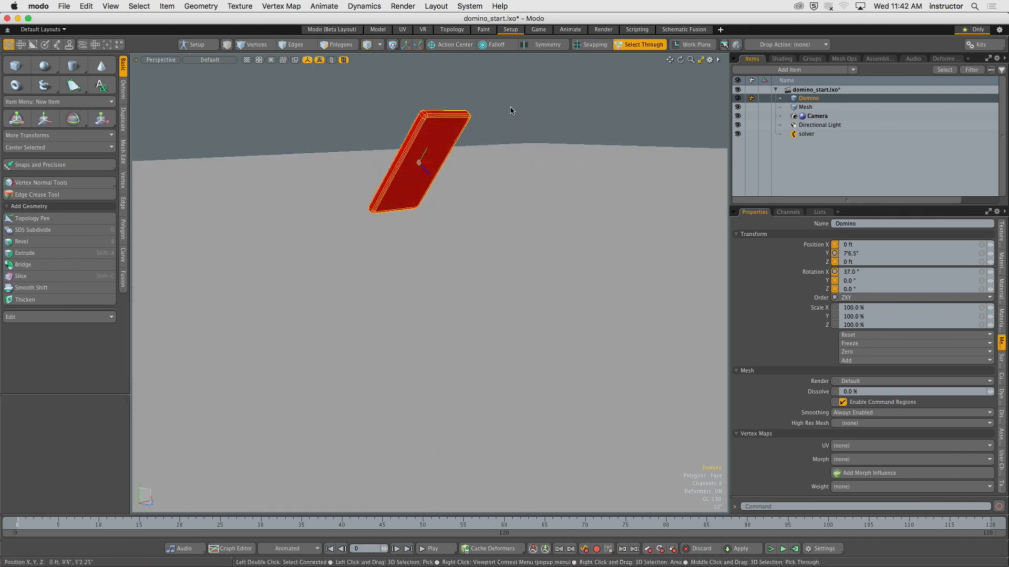
left_click(511, 109)
Step: Run the simulation to watch the re-centered Domino fall onto the ground, and stop it
left_click_drag(511, 135, 519, 139, "alt")
left_click(775, 550)
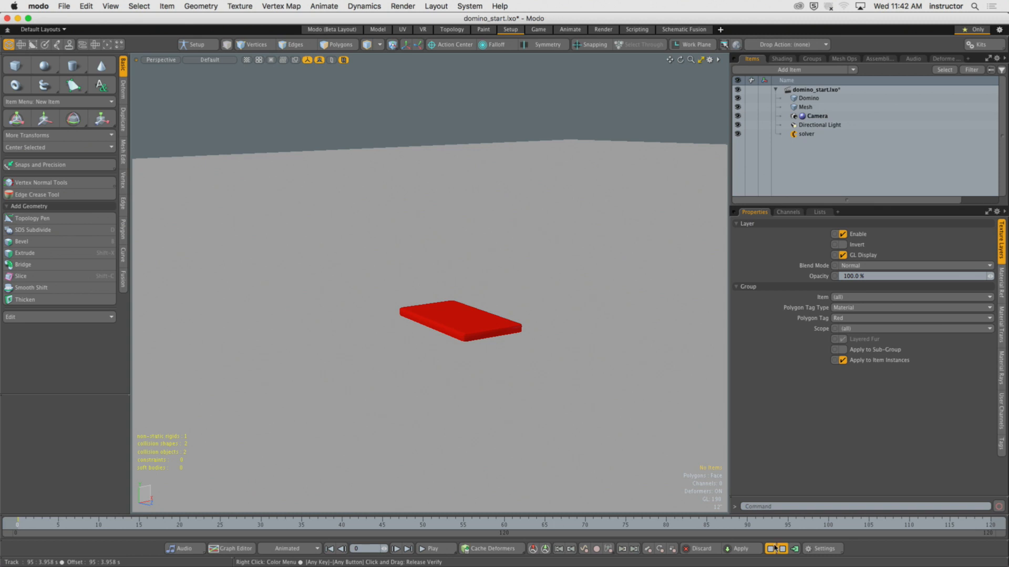
left_click(775, 549)
left_click_drag(538, 295, 480, 254, "alt")
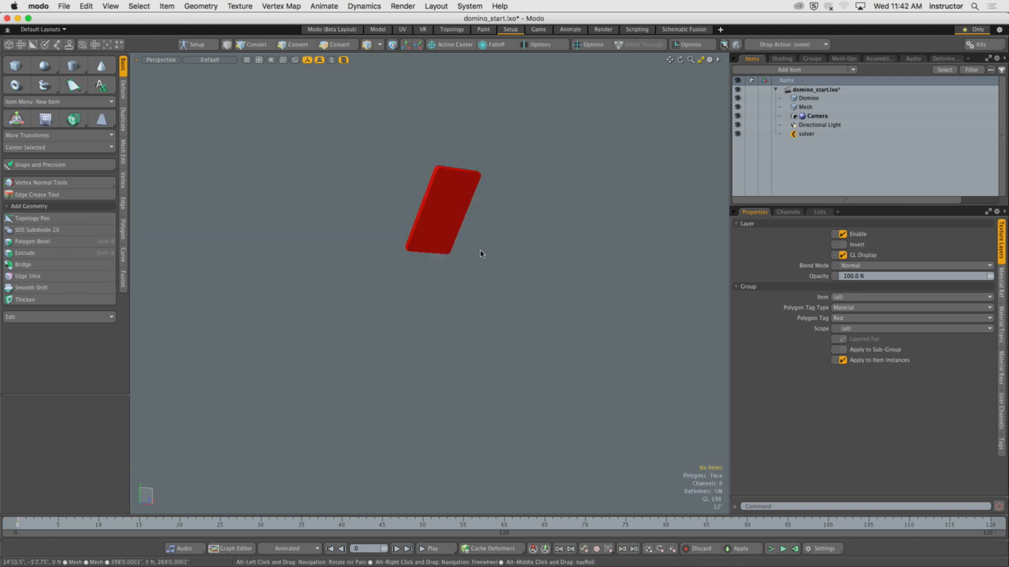
Step: Select the tilted Domino and replay its fall in the simulation, stopping it once the domino lies flat
left_click(451, 210)
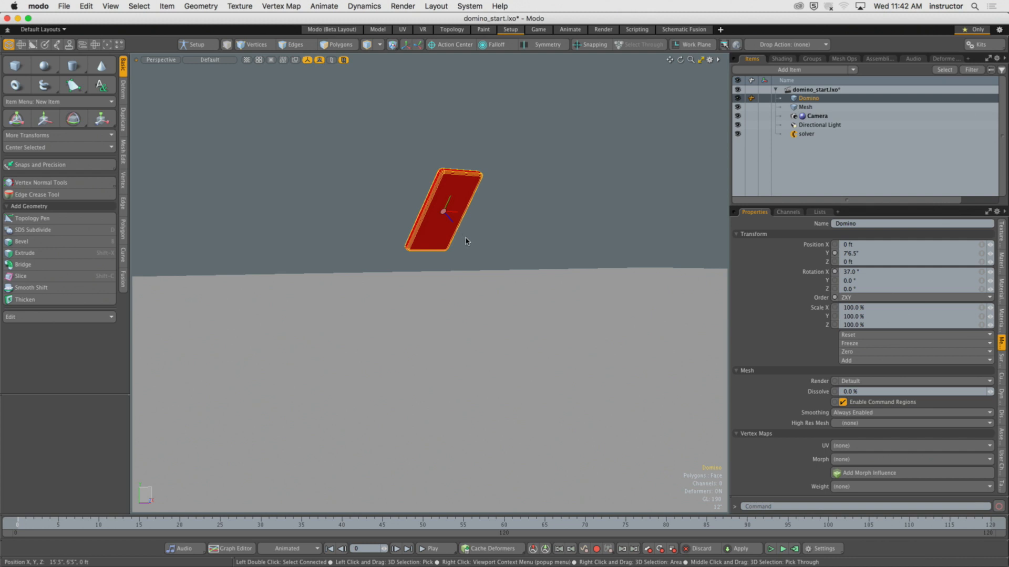
mouse_move(484, 235)
left_mouse_down("alt")
mouse_move(496, 238)
mouse_move(462, 243)
mouse_move(471, 242)
left_mouse_up("alt")
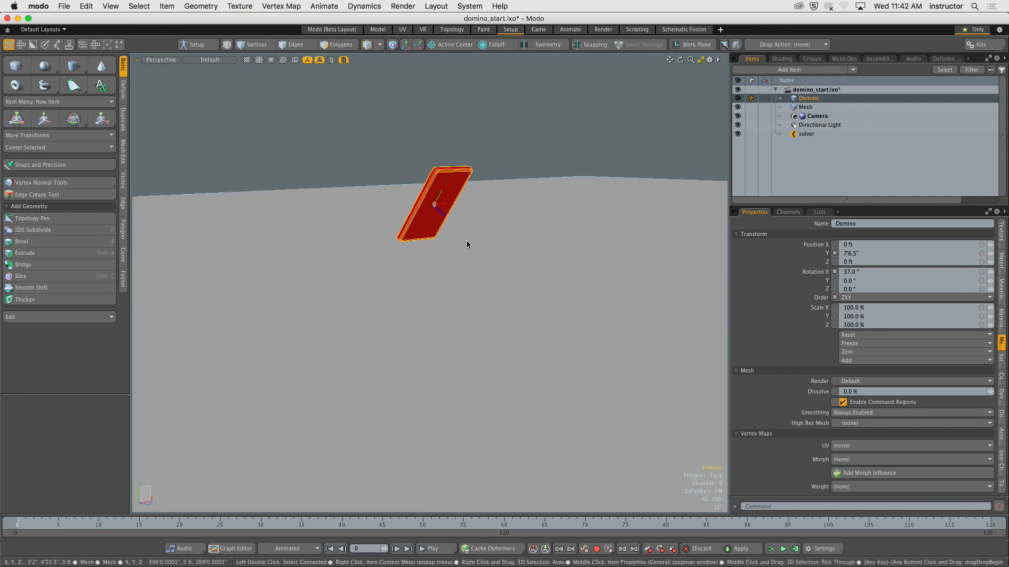
left_click(769, 549)
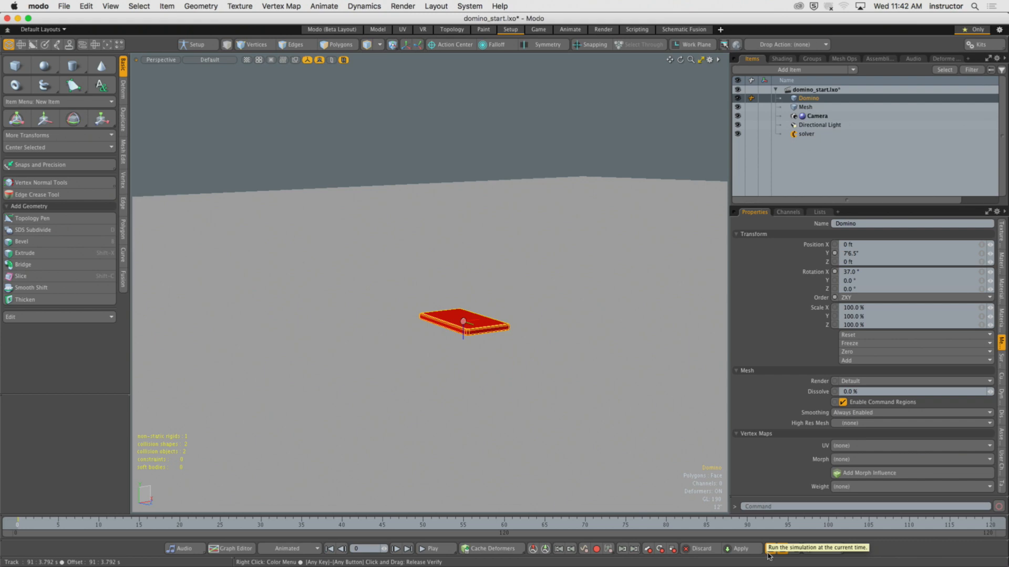
left_click(769, 551)
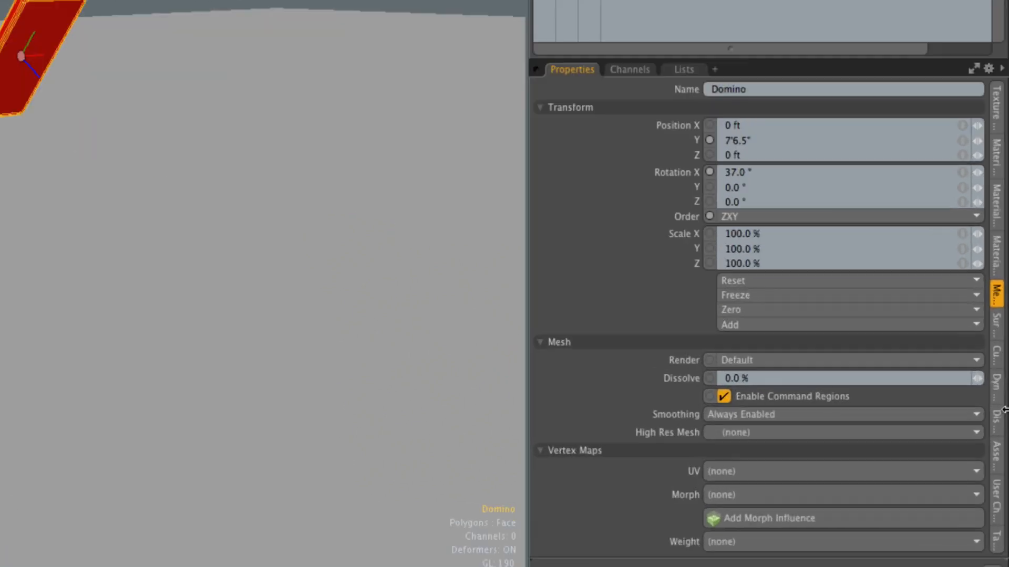
Step: Set the Domino's collision bounce to 60% in its dynamics properties
left_click(996, 389)
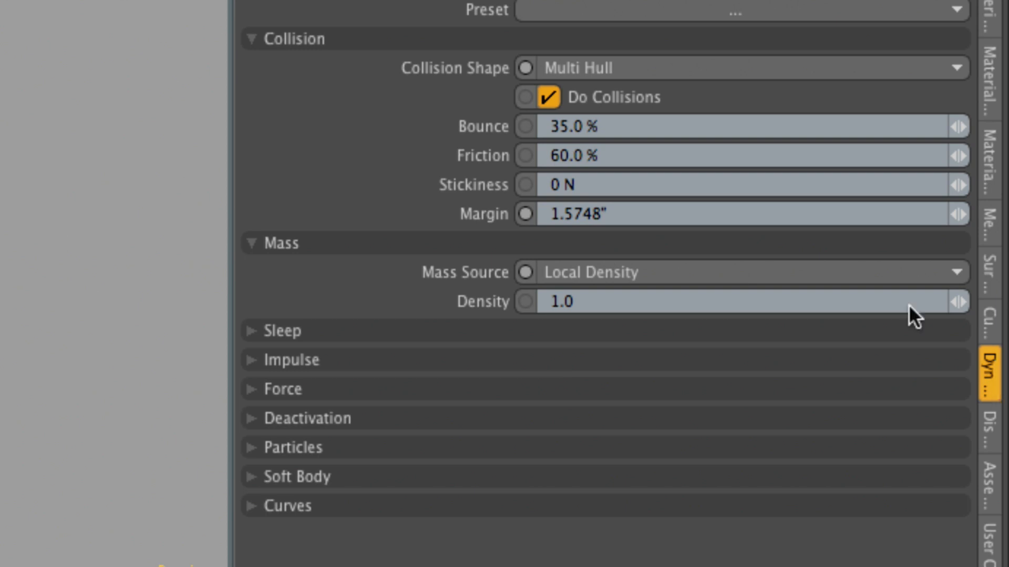
left_click(599, 127)
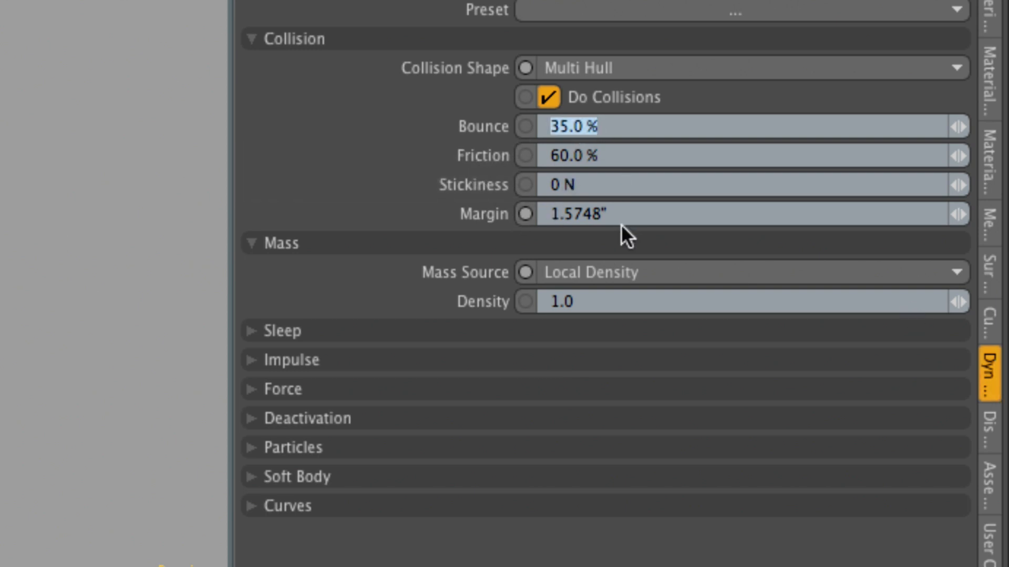
type("60")
key("Return")
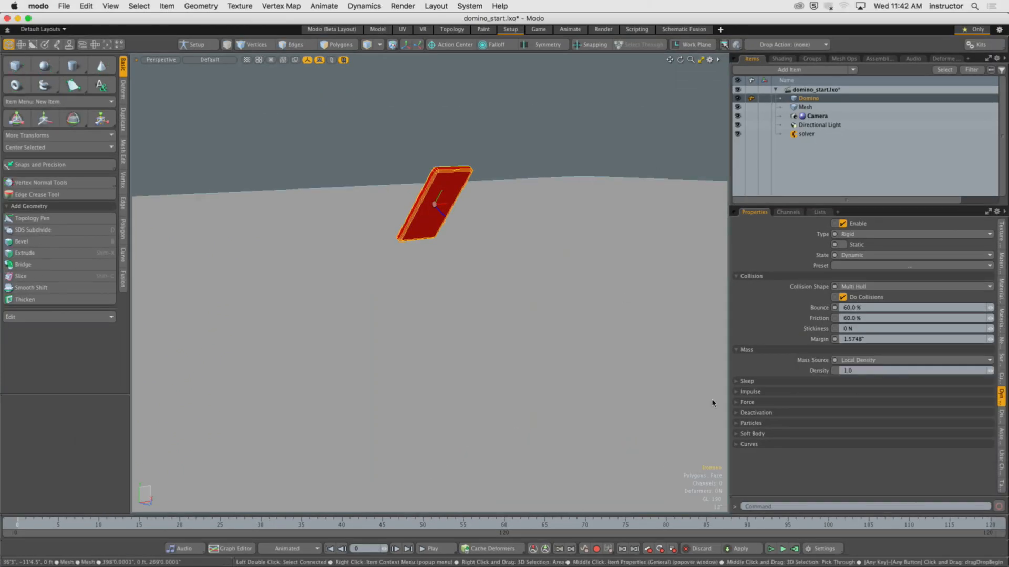
Step: Run the simulation to test the Domino's fall with its 60% bounce, and stop it
left_click(769, 548)
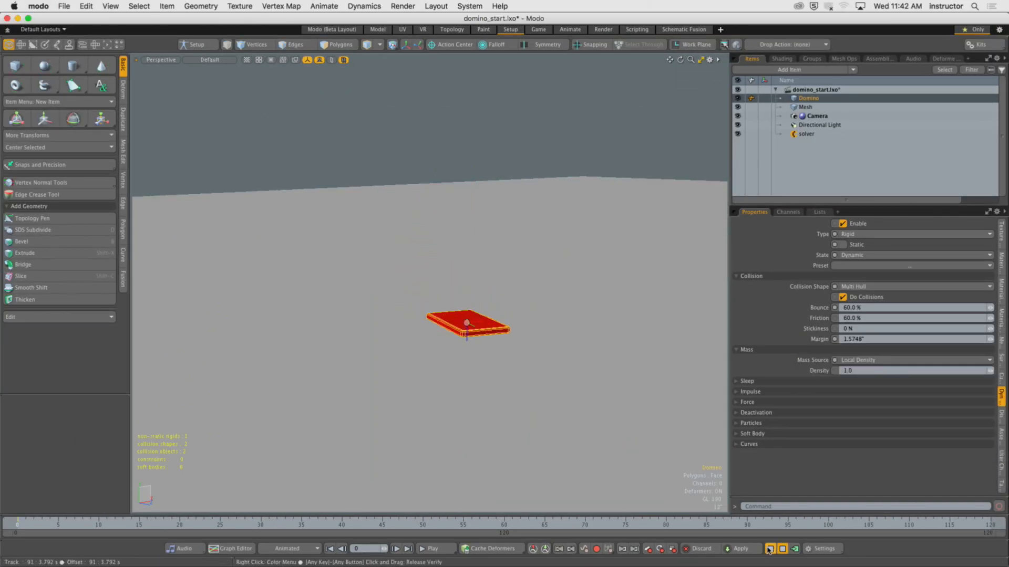
left_click(770, 548)
Step: Set the Domino's collision bounce to 100% and test its fall in the simulation
left_click(873, 308)
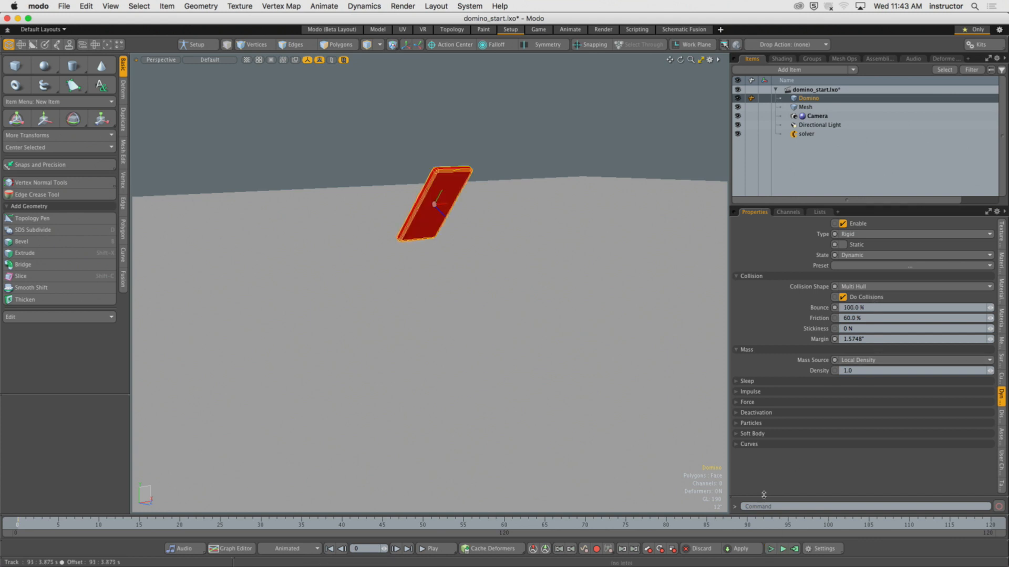
left_click(769, 548)
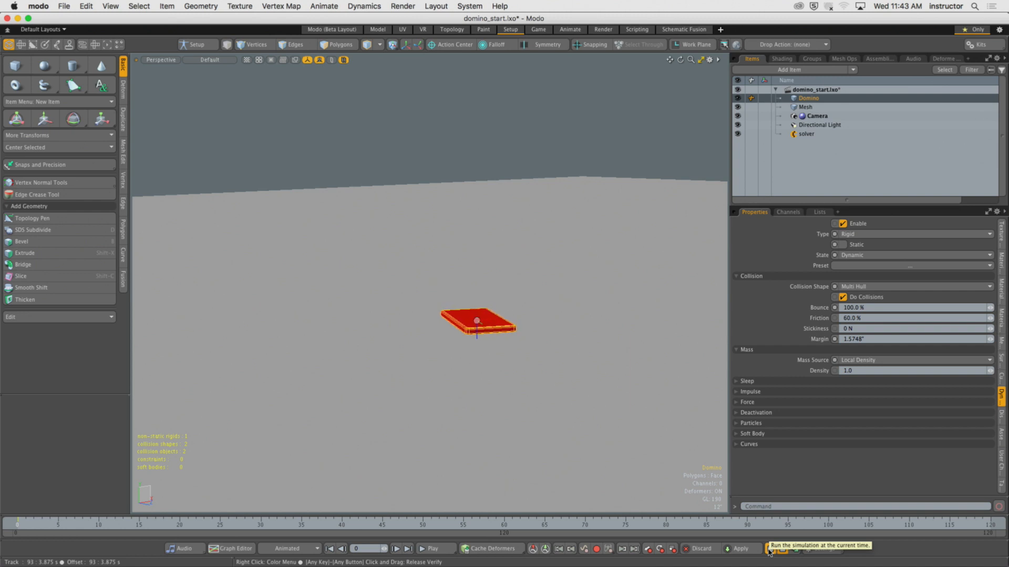
left_click(768, 549)
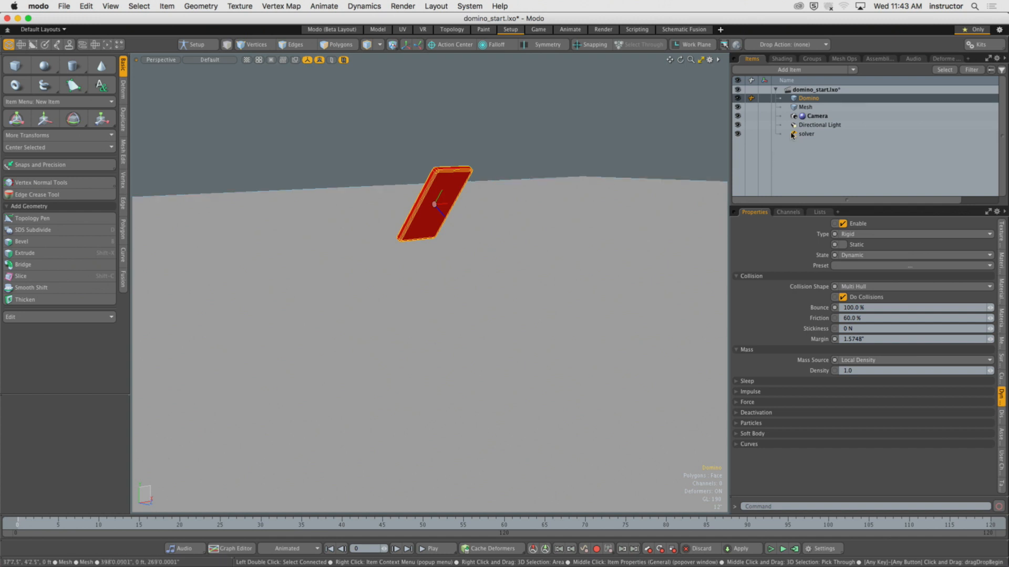
Step: Rename the Mesh item as Ground
left_click(820, 107)
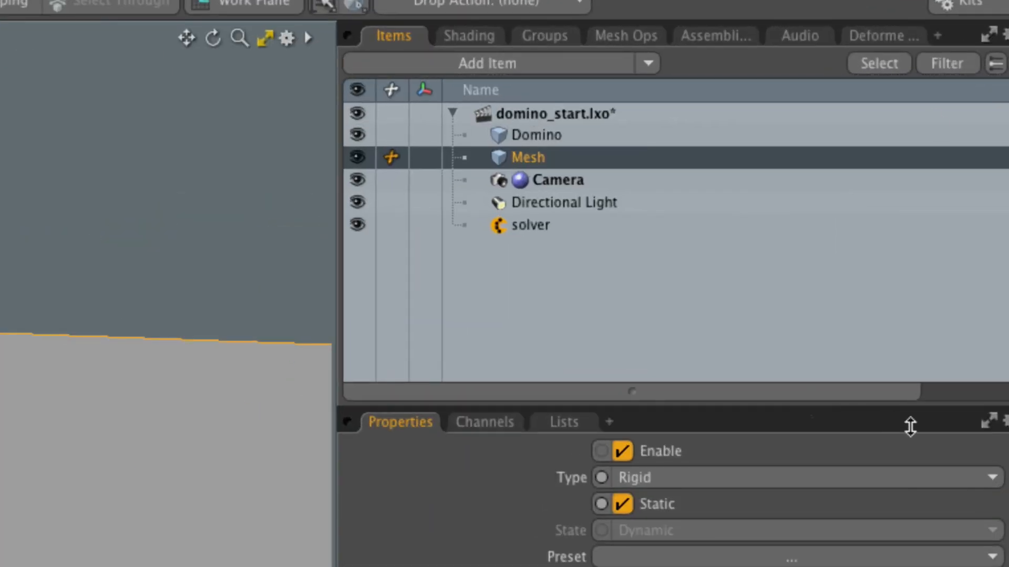
double_click(530, 158)
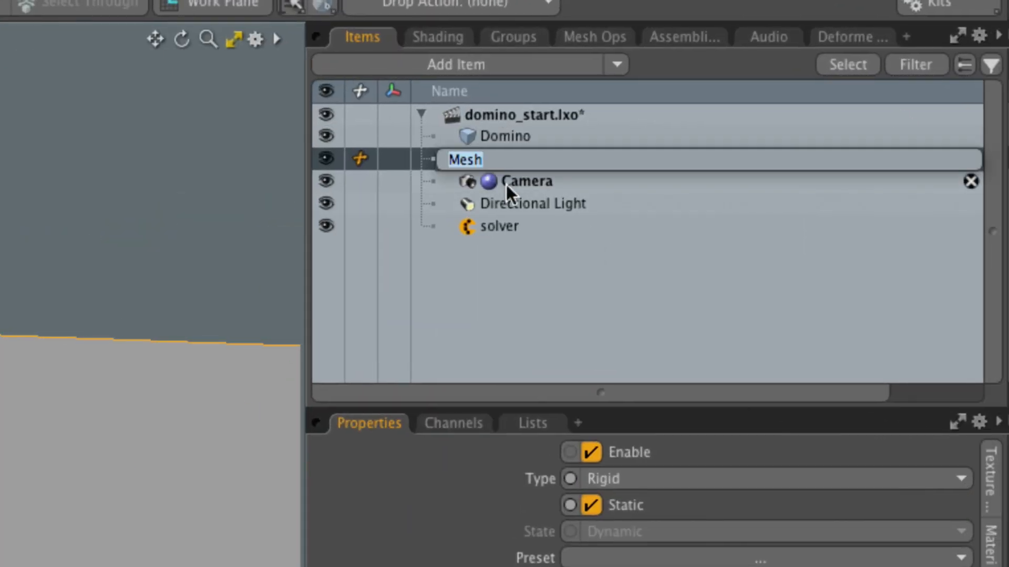
type("Ground")
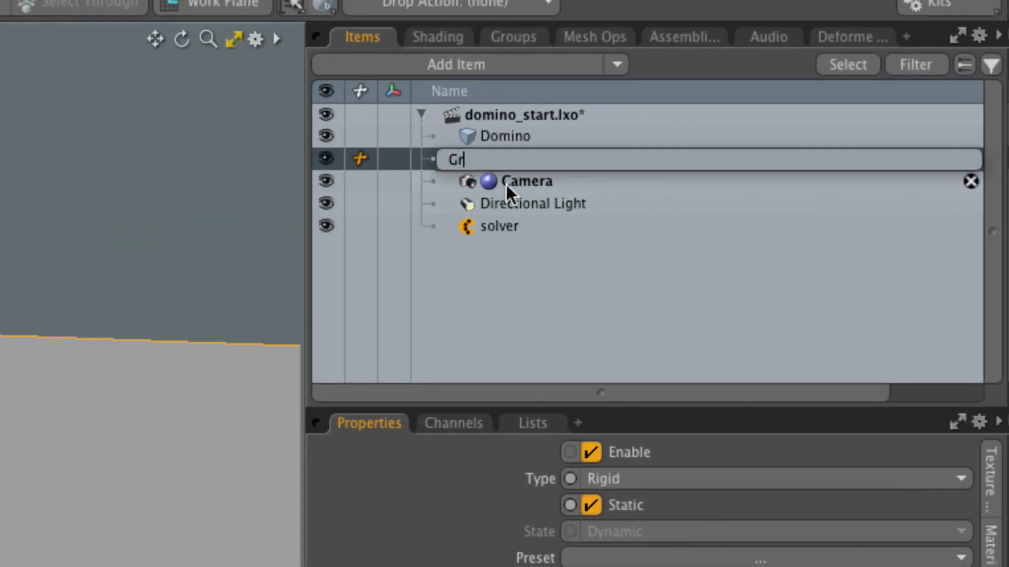
key("Return")
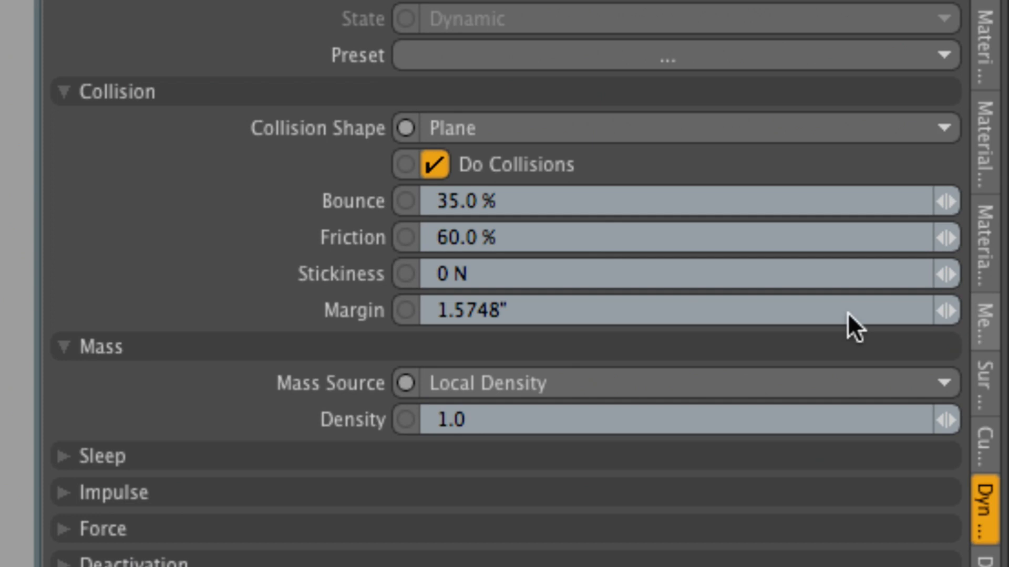
Step: Set the Ground's collision bounce to 60%
left_click(541, 203)
type("60")
key("Return")
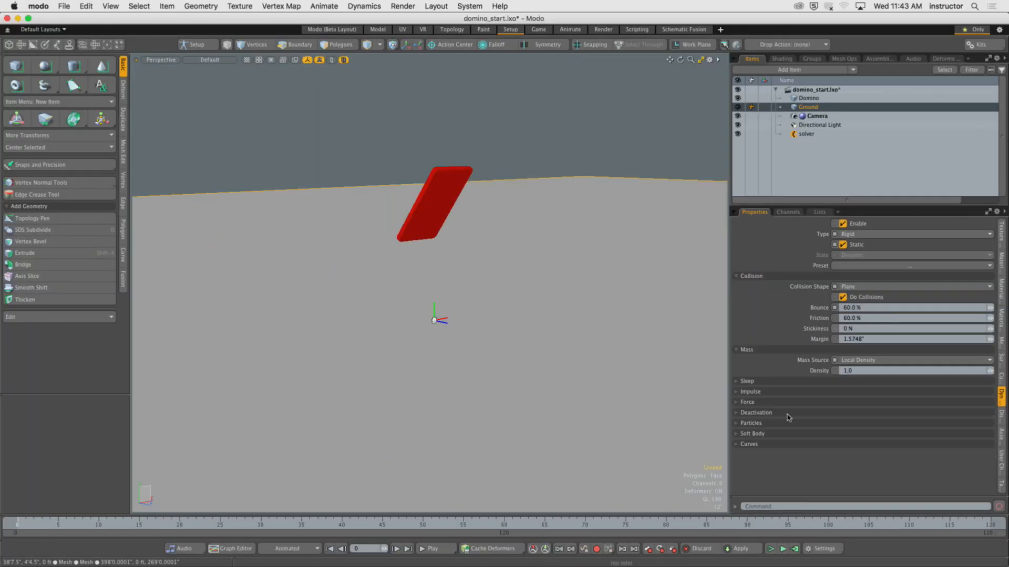
Step: Replay the simulation several times to check how the Domino bounces on the Ground, and stop it
left_click(770, 548)
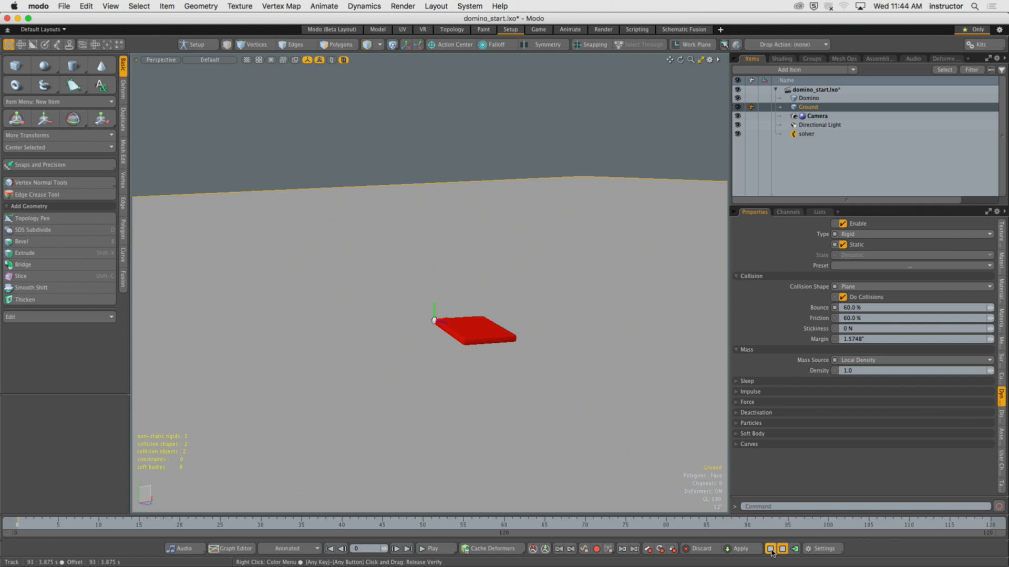
left_click(771, 550)
left_click(770, 551)
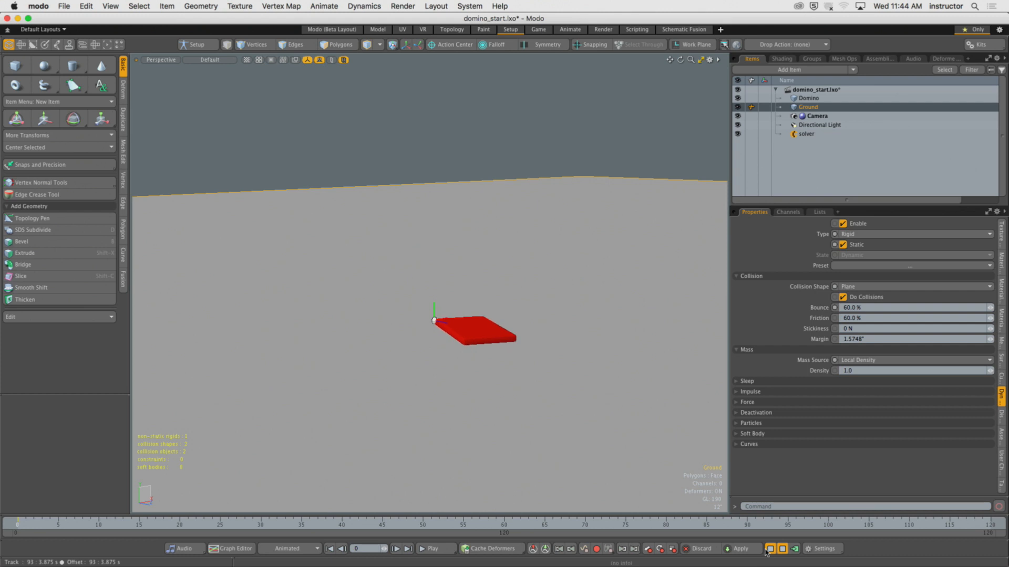
left_click(770, 550)
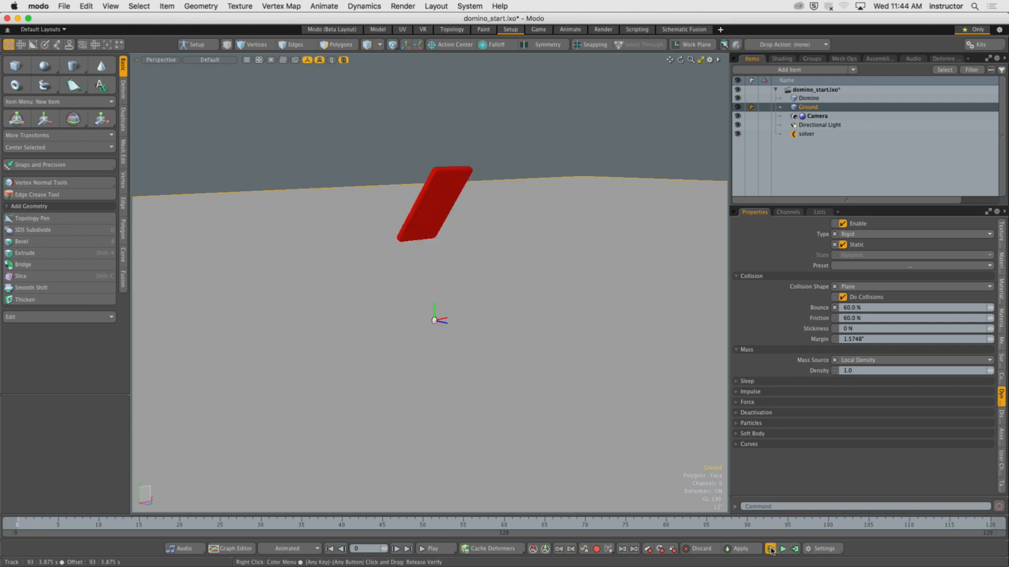
left_click(771, 550)
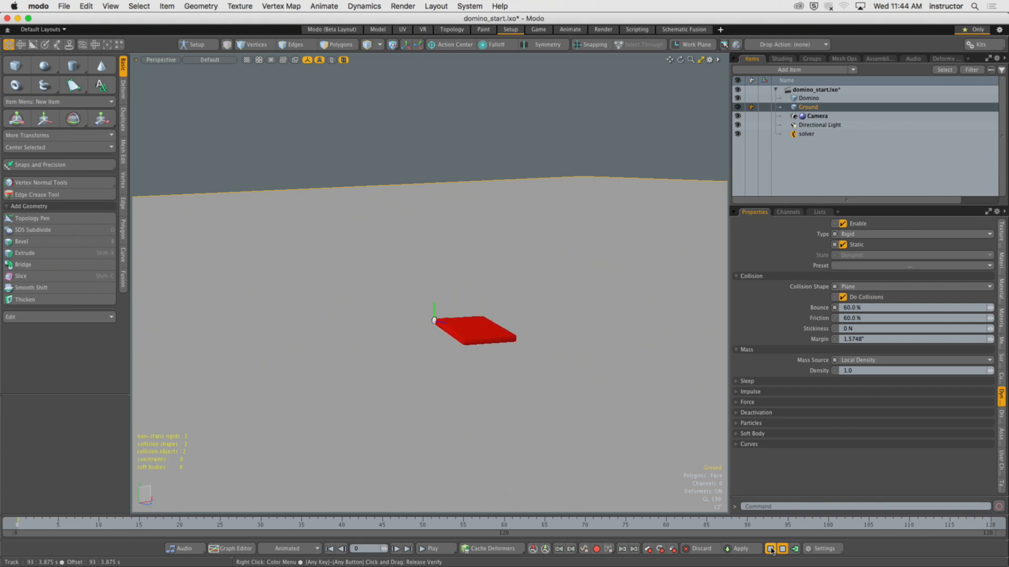
left_click(771, 550)
Step: Switch the Domino's mass source to Local Mass with a mass of 10 lbs, and test its fall in the simulation
left_click(479, 176)
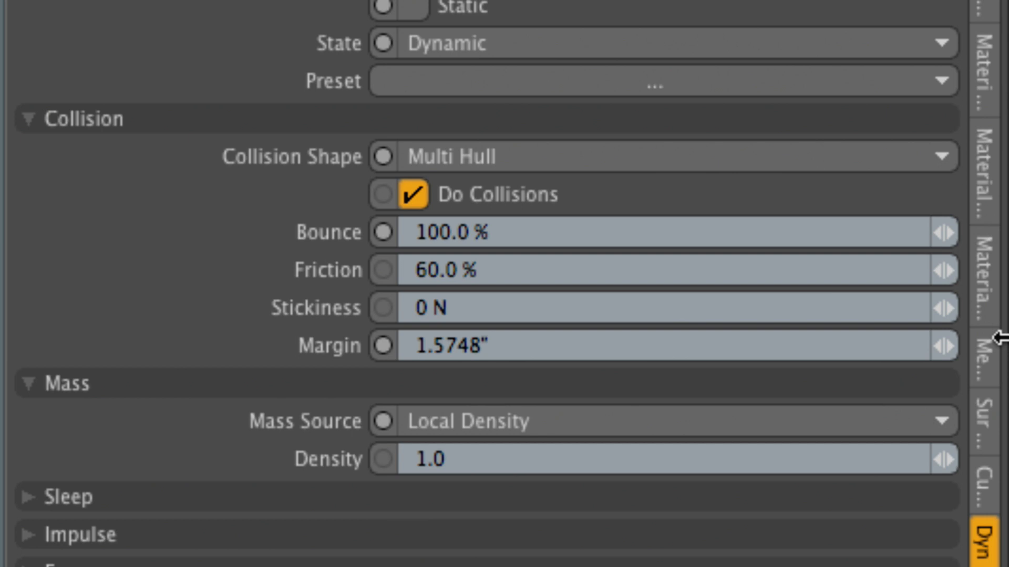
left_click(895, 420)
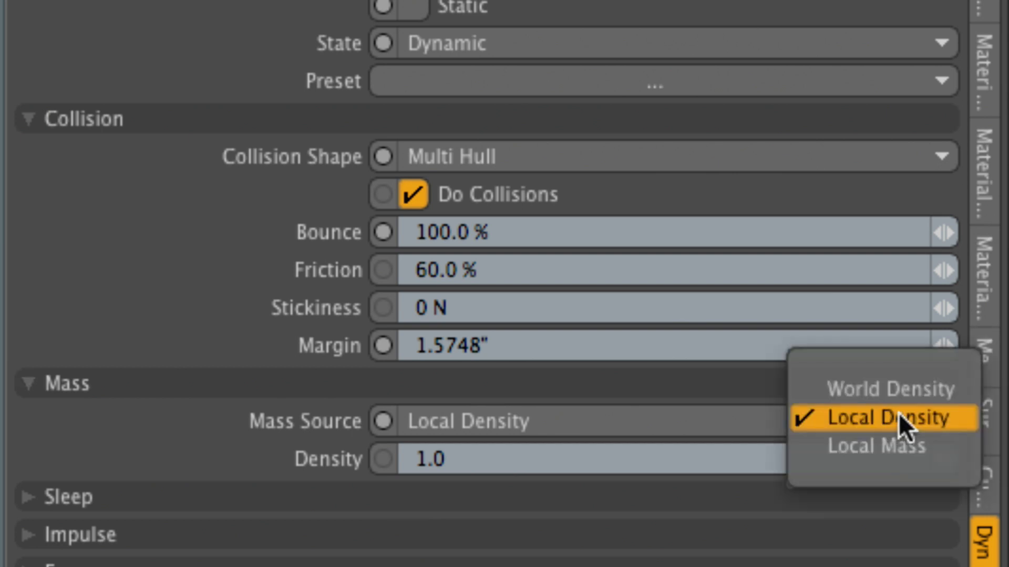
left_click(875, 446)
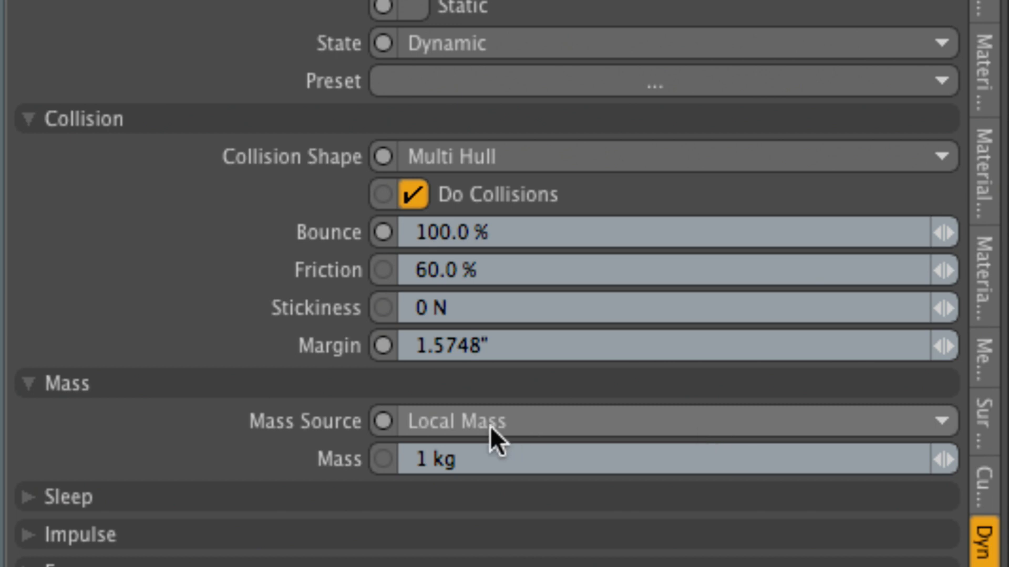
left_click(467, 458)
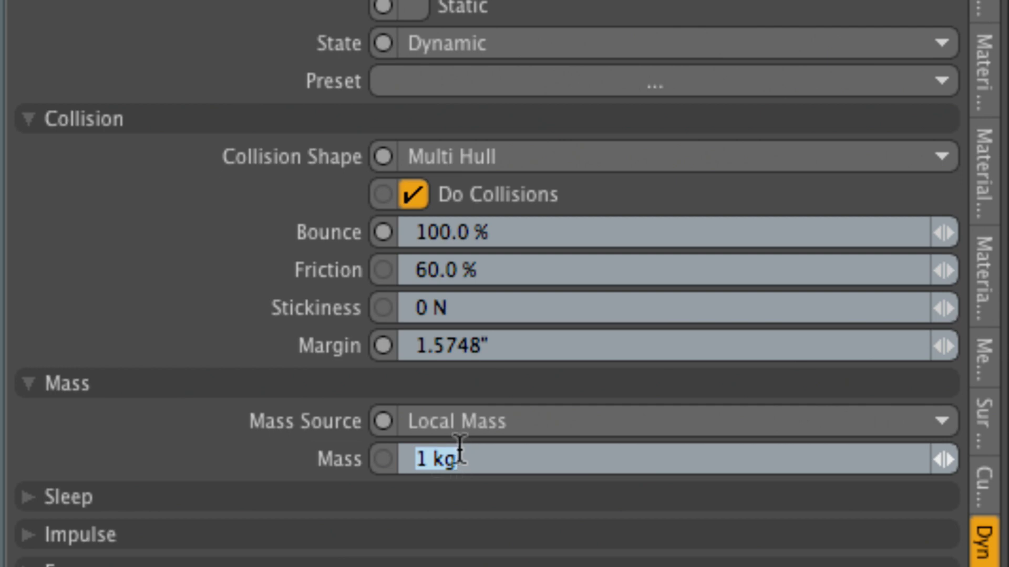
type("10 lbs")
key("Return")
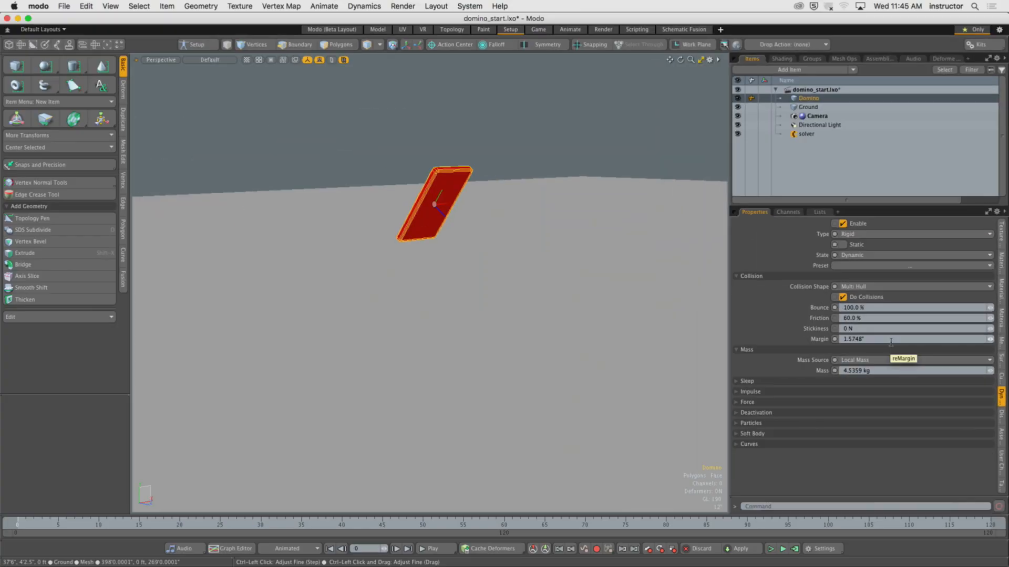
left_click(771, 549)
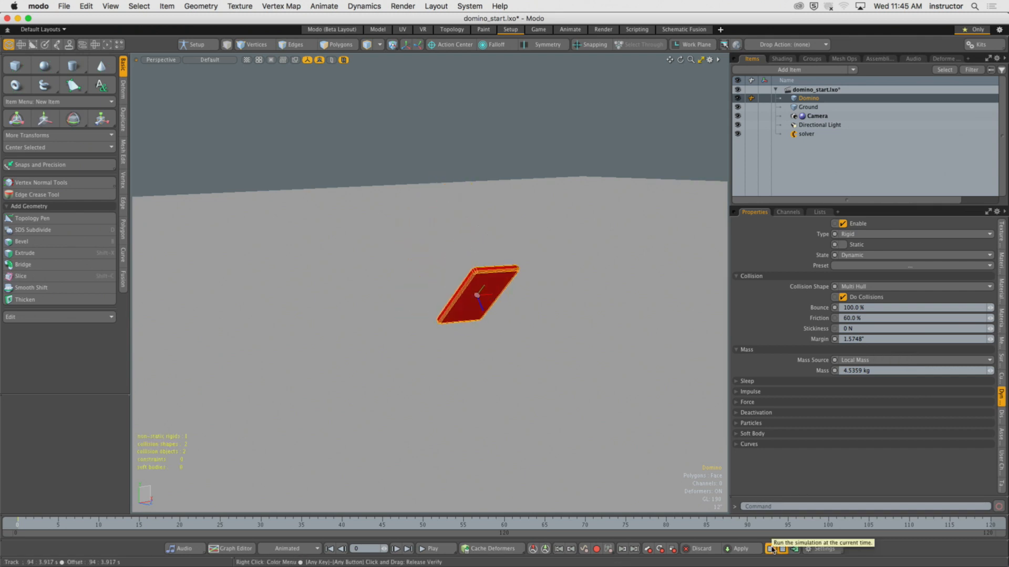
left_click(771, 548)
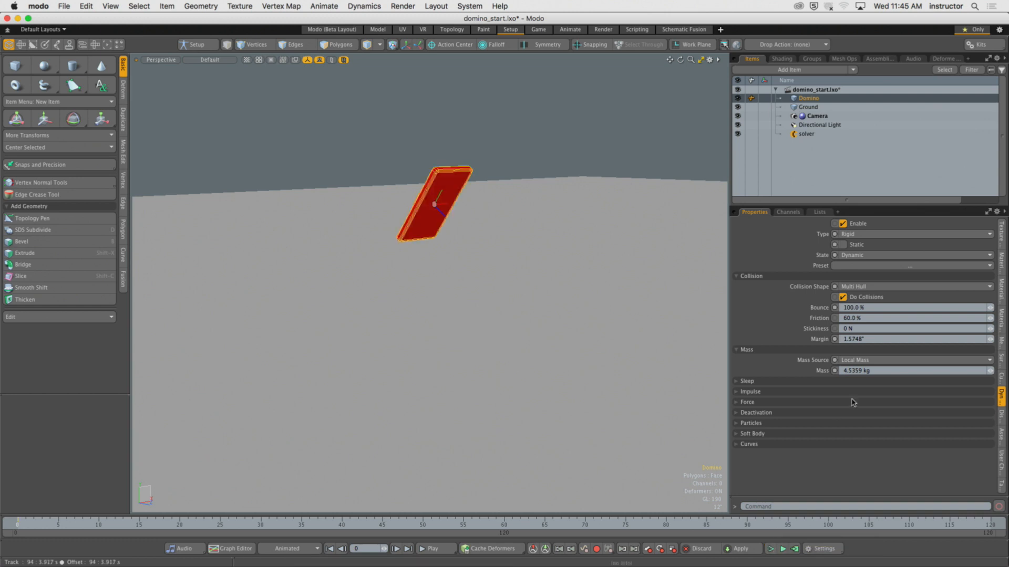
Step: Set the Domino's mass to 40.5359 kg and test the heavier domino in the simulation
left_click(881, 371)
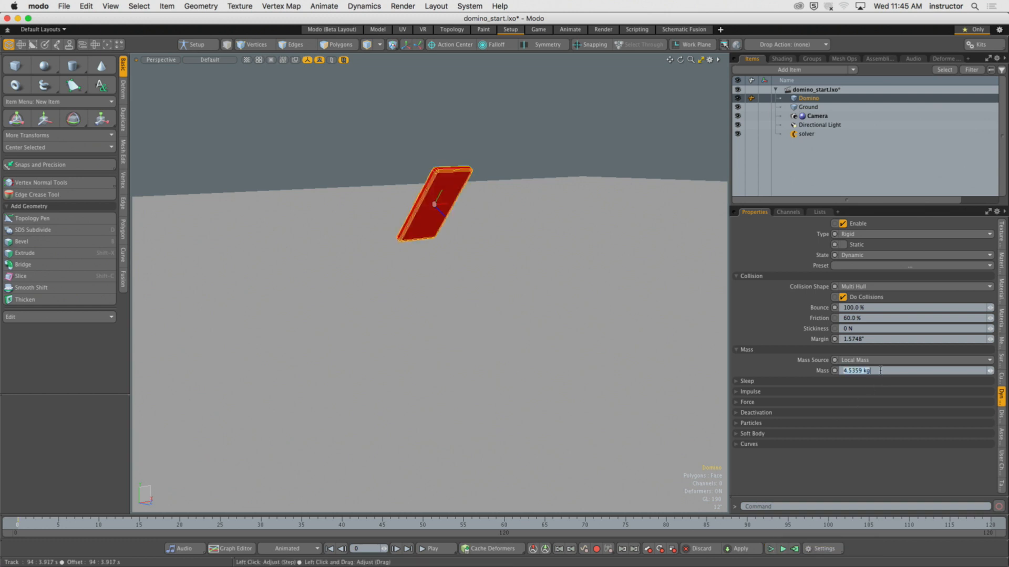
key("Left")
type("0")
left_click(771, 548)
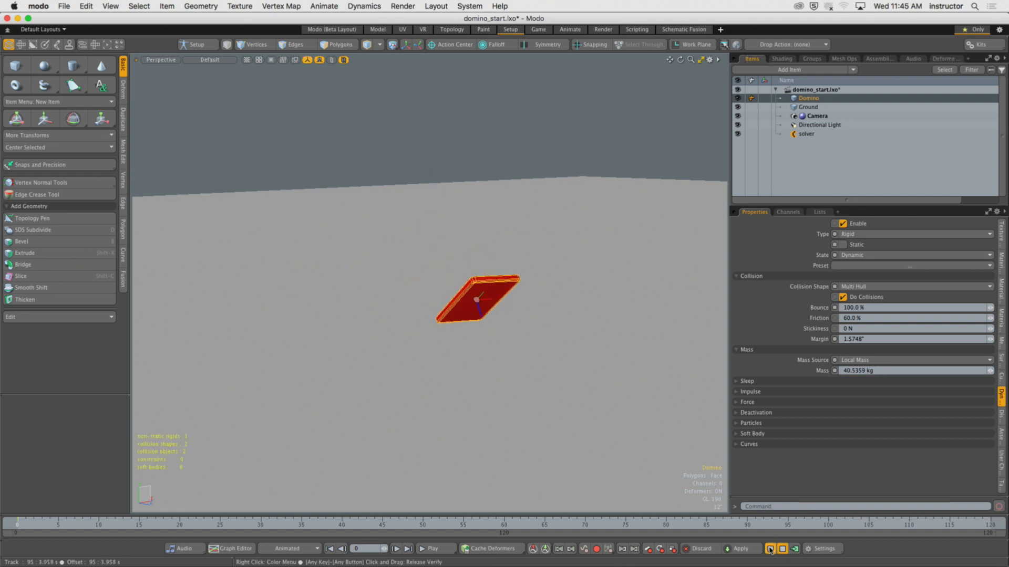
left_click(770, 548)
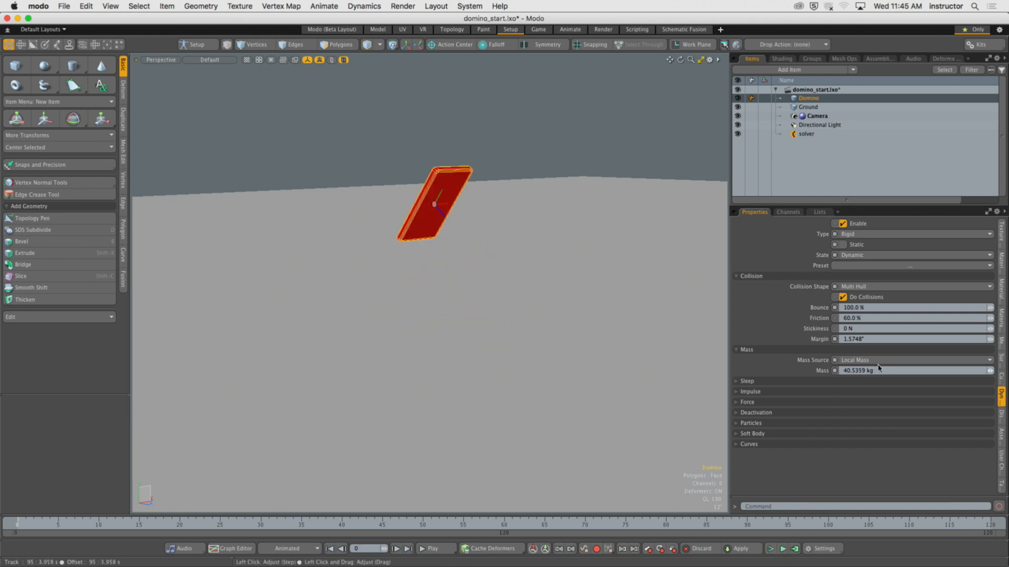
Step: Set the Domino's mass to 400.5359 kg and test its fall in the simulation
left_click(849, 371)
left_click(849, 371)
type("0")
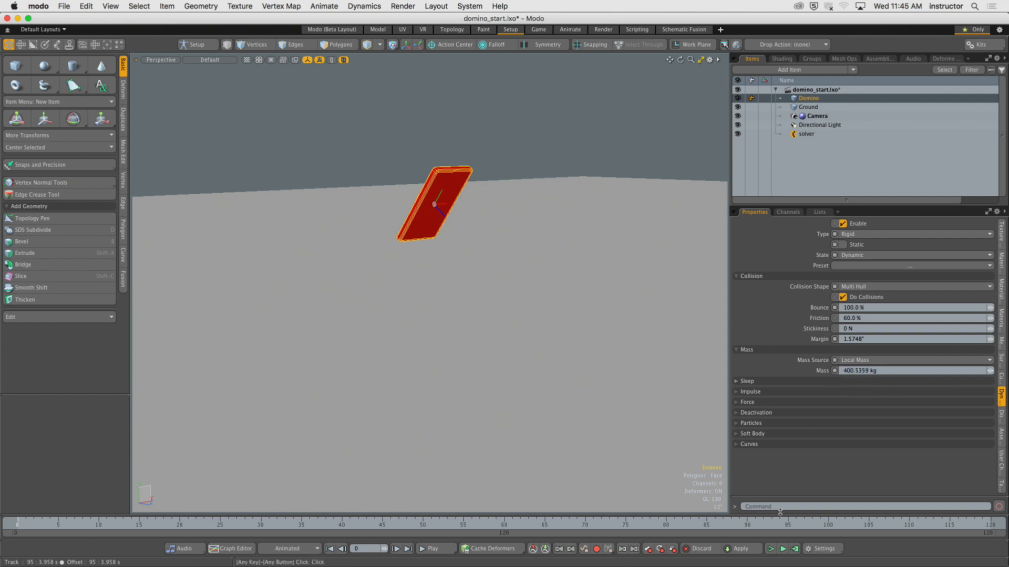
left_click(770, 549)
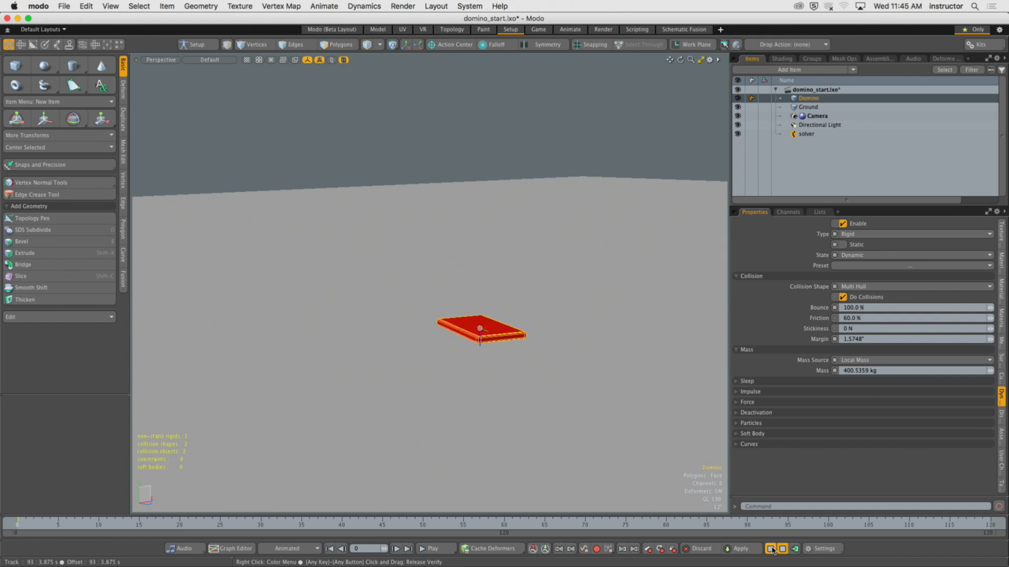
left_click(770, 549)
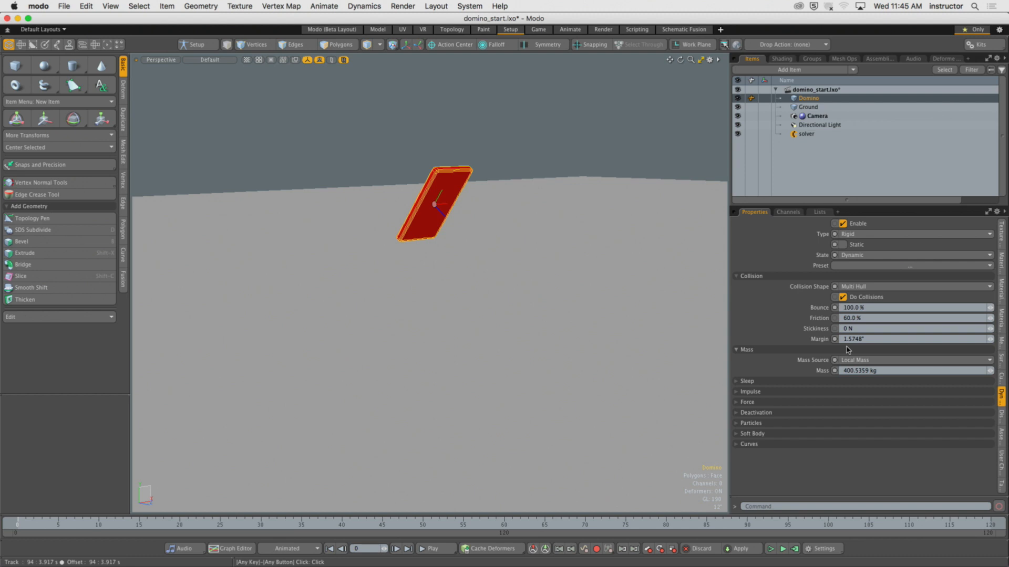
Step: Set the Ground's collision bounce to 40% and start the simulation
left_click_drag(666, 304, 630, 277, "alt")
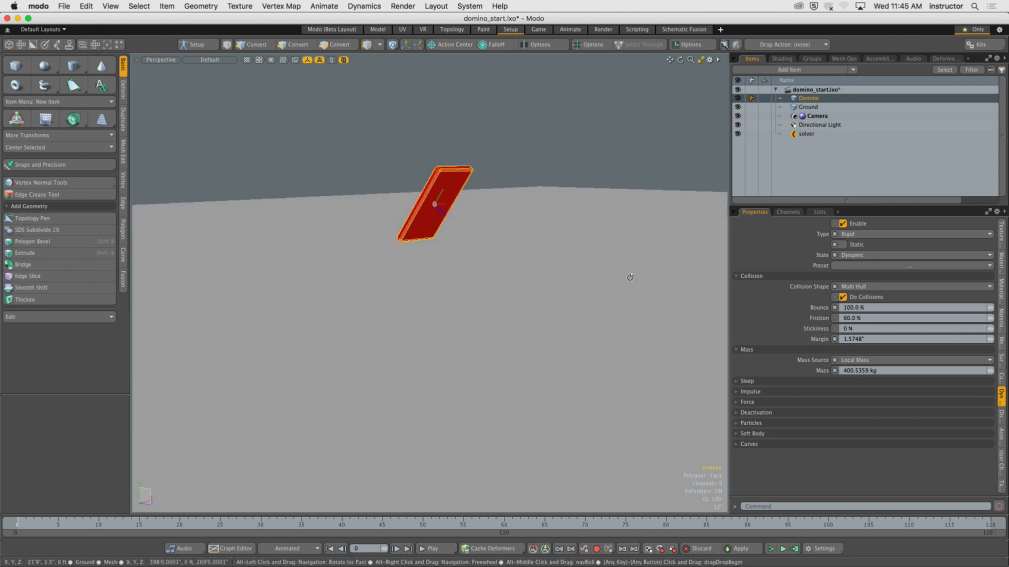
left_click(817, 108)
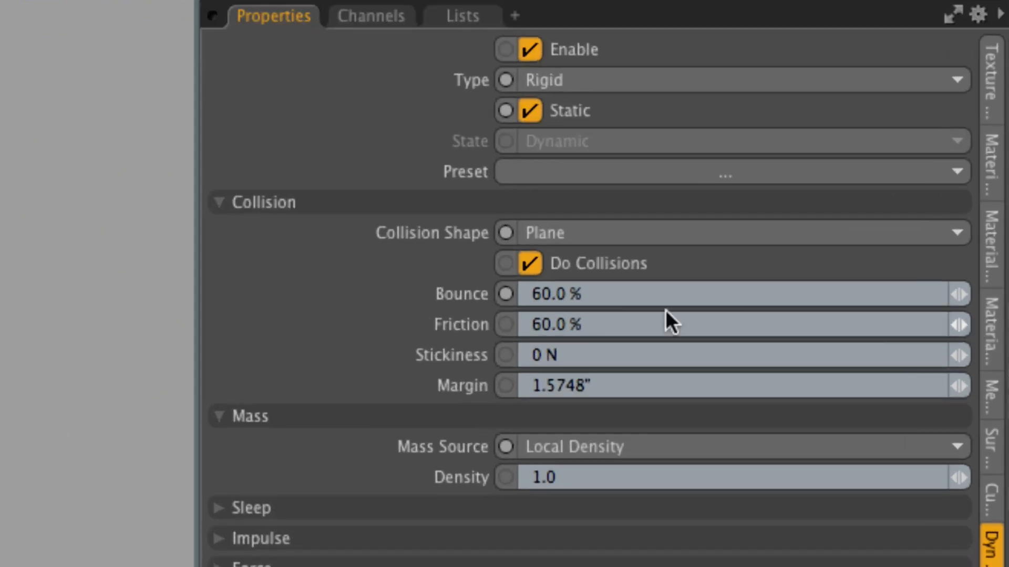
left_click(877, 306)
type("40")
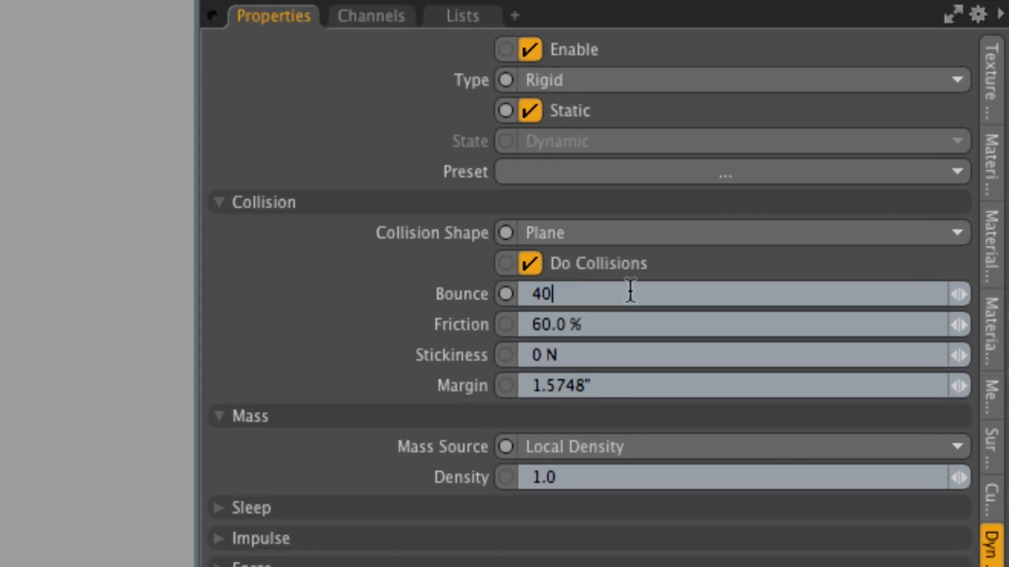
key("Return")
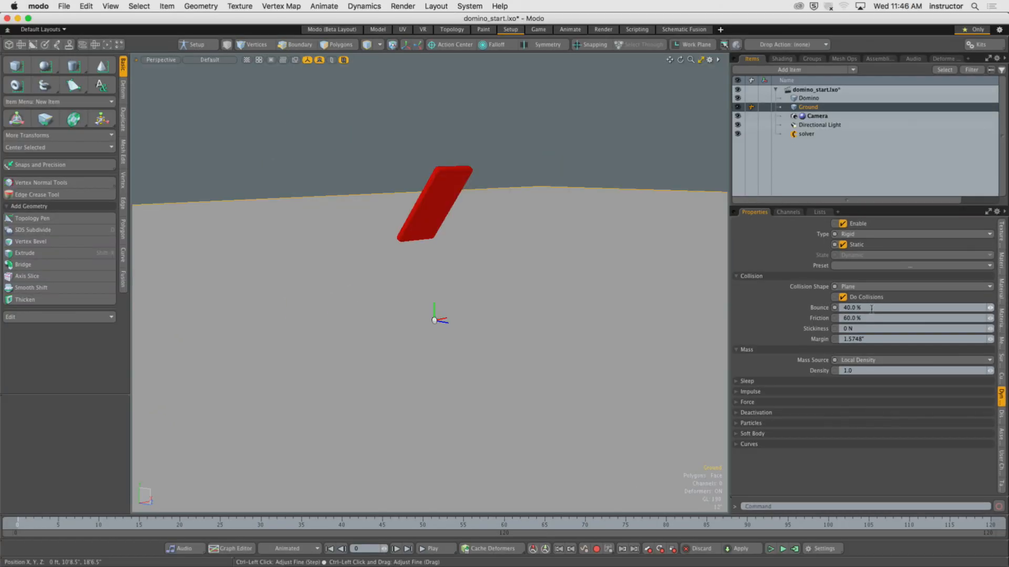
left_click(772, 549)
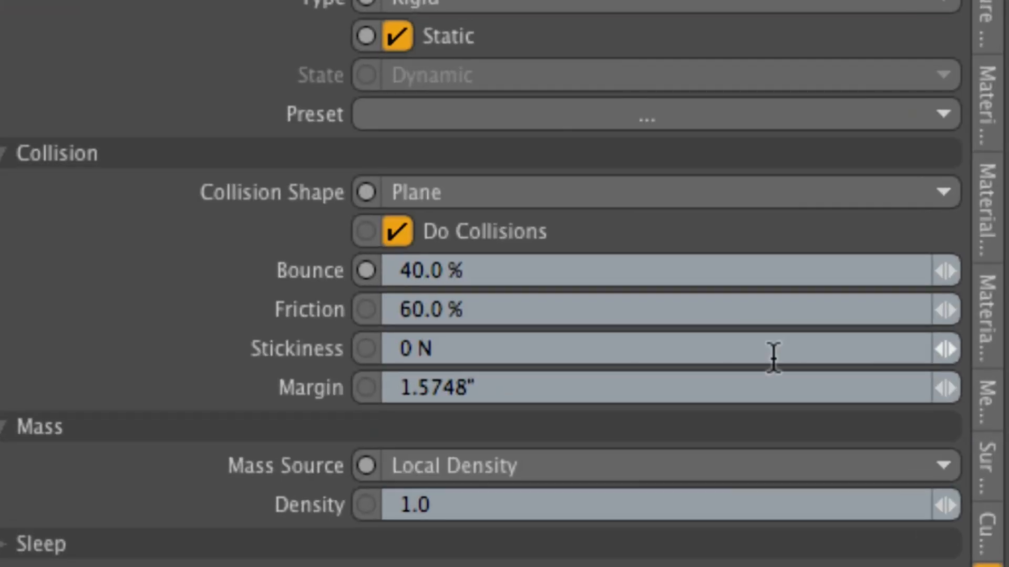
Step: Set the Ground's collision friction to 0%, restart the simulation to watch the Domino slide, and stop it
left_click(784, 316)
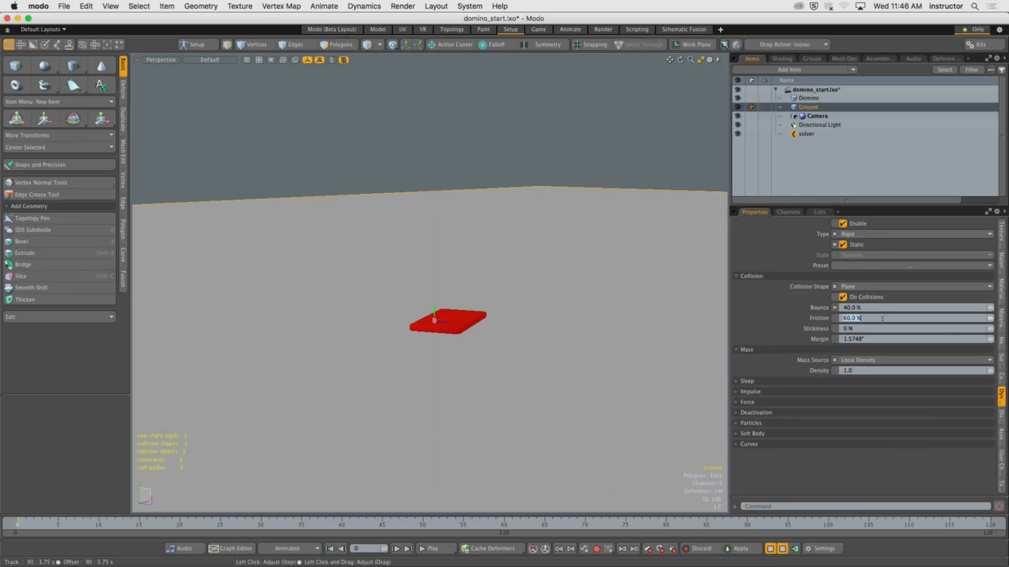
type("0")
key("Return")
left_click(770, 550)
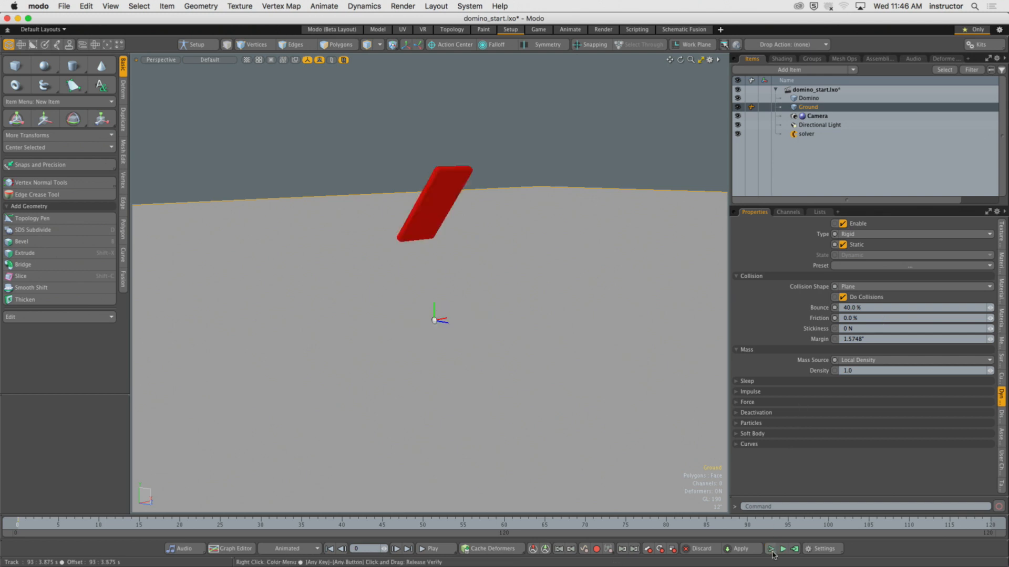
left_click(771, 549)
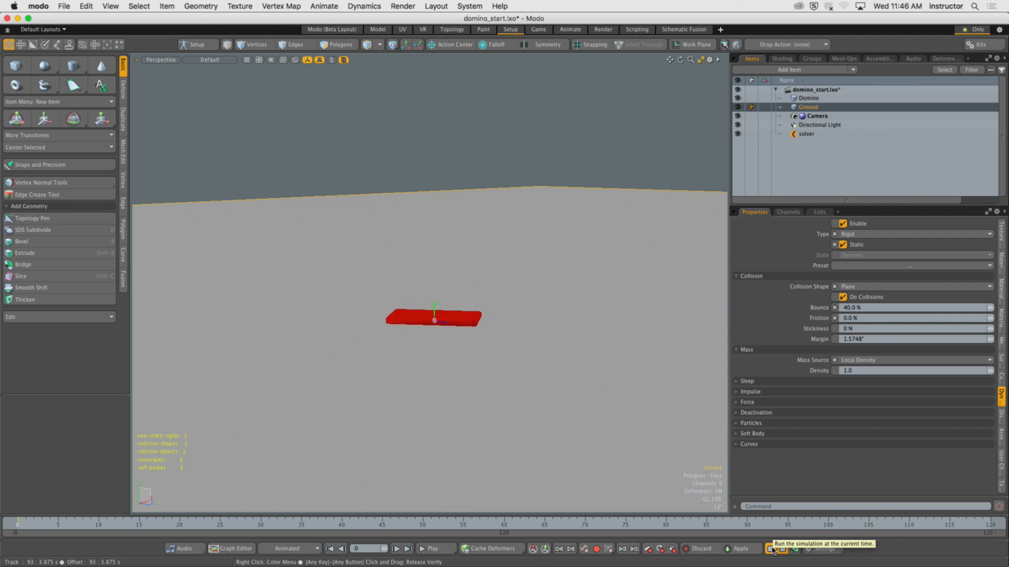
left_click(772, 550)
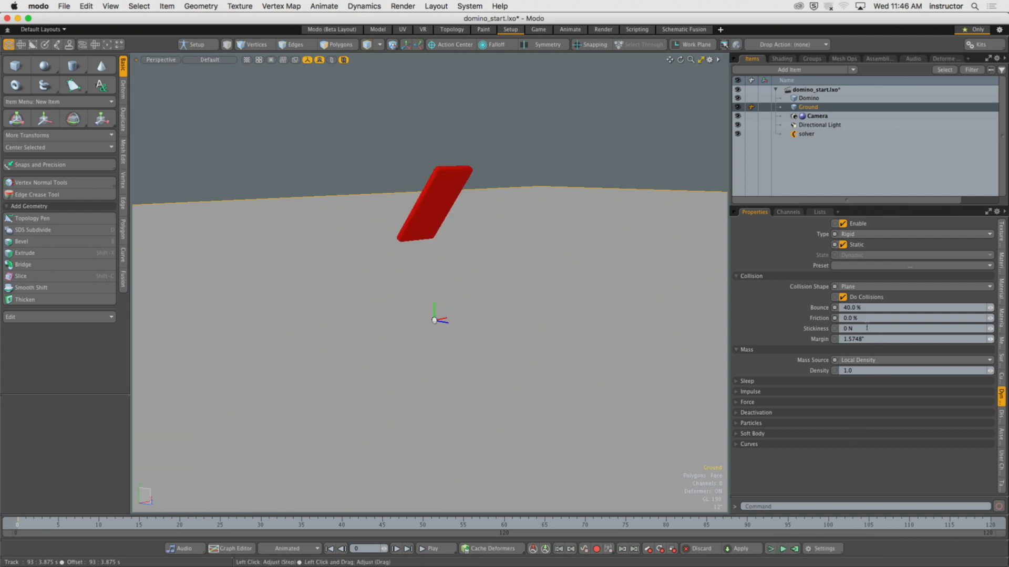
Step: Set the Ground's collision friction to 100% and run the simulation twice to watch the Domino land
type("10")
left_click(772, 550)
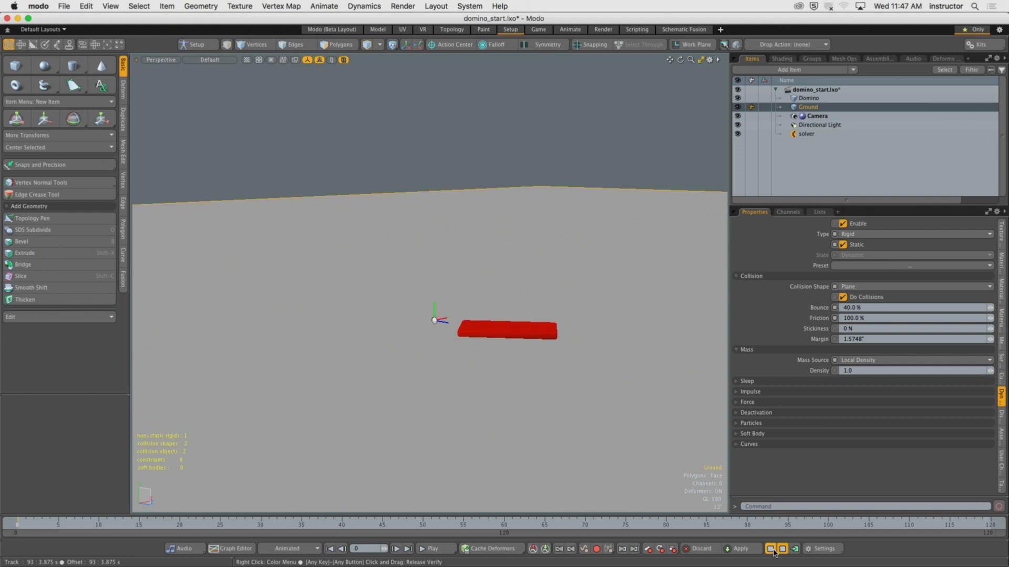
left_click(770, 549)
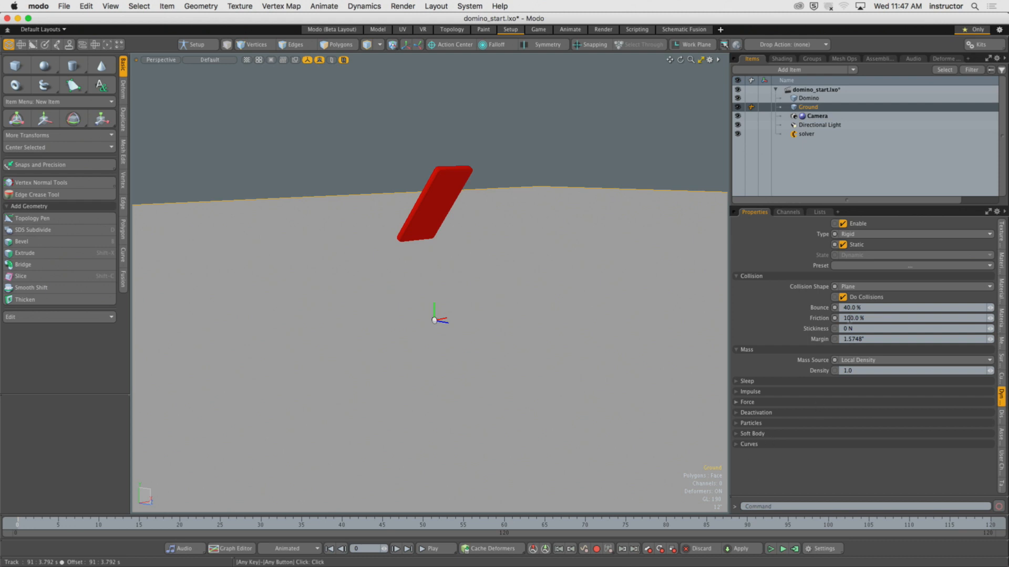
left_click(770, 549)
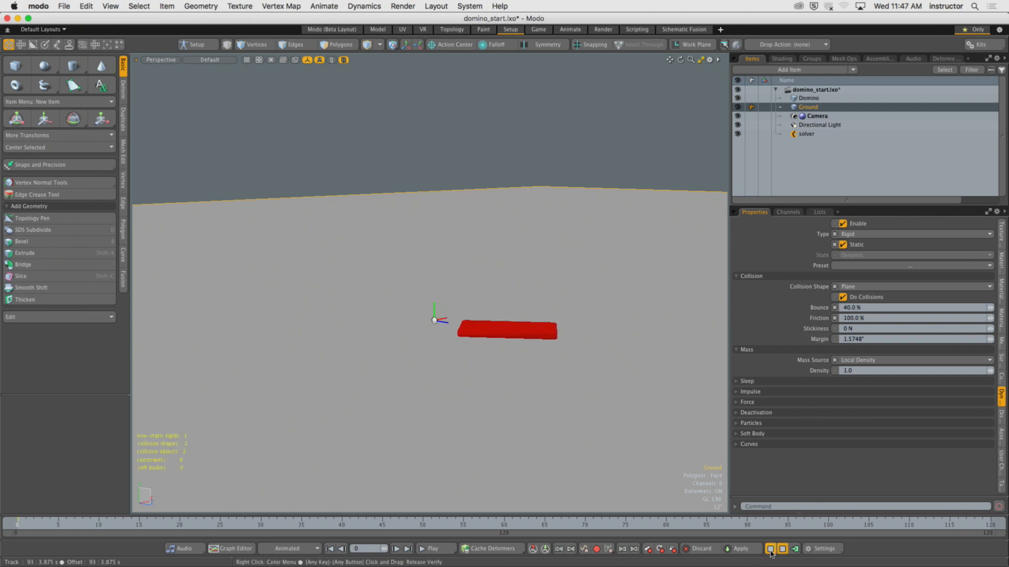
left_click(771, 550)
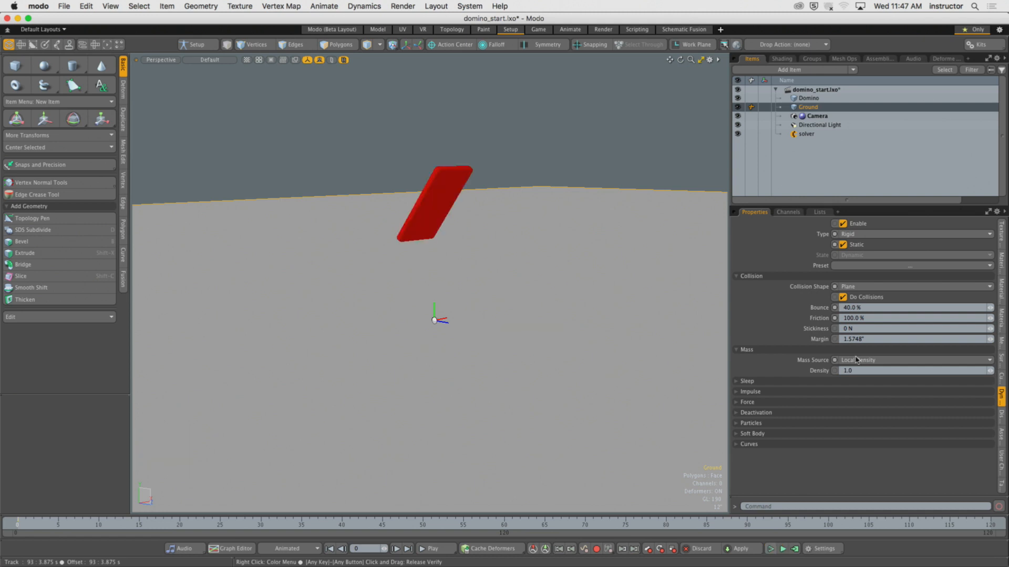
Step: Set the Ground's collision friction to 30%, run the simulation to test the Domino's fall, and stop it
type("30")
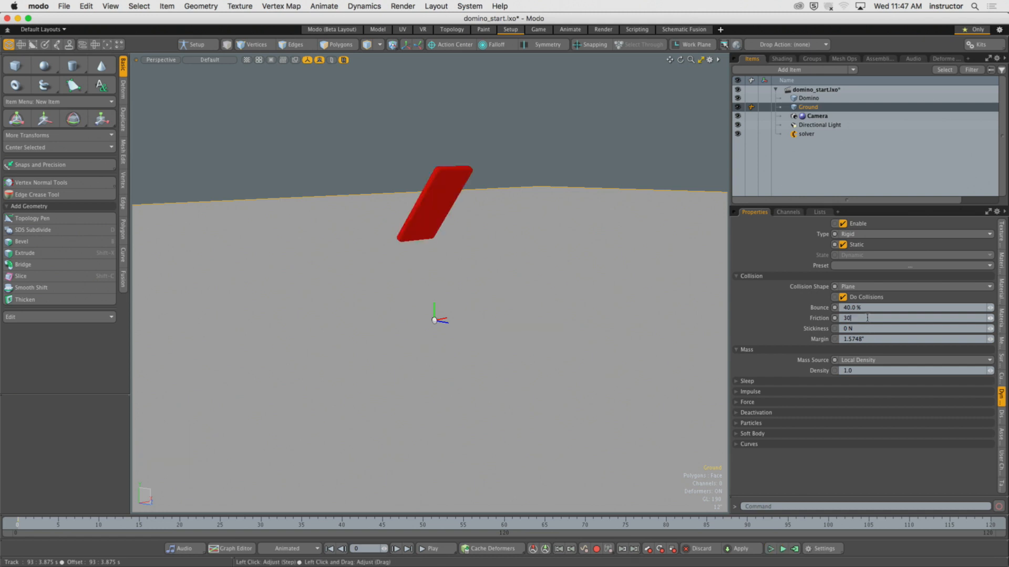
left_click(770, 548)
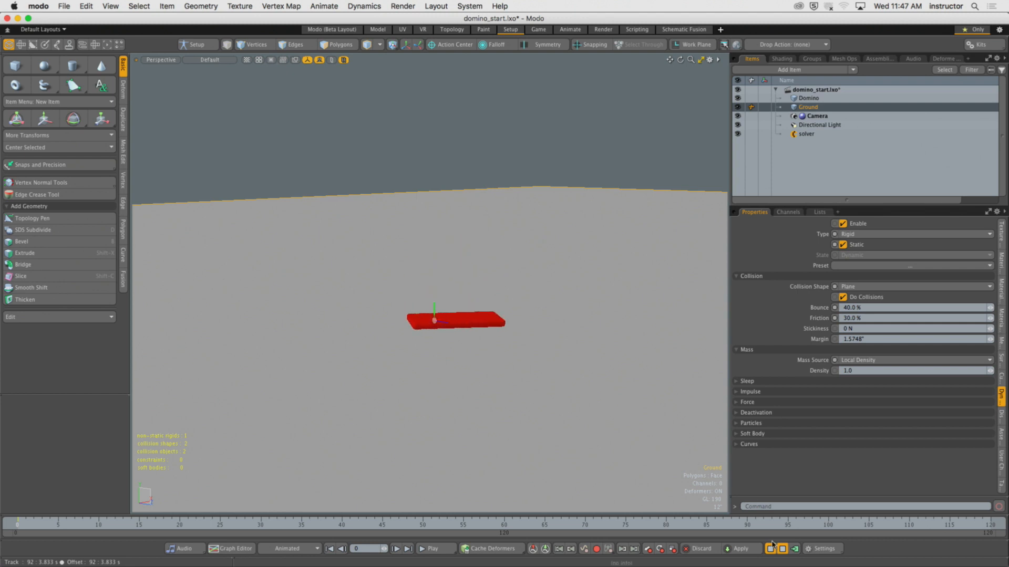
left_click(771, 547)
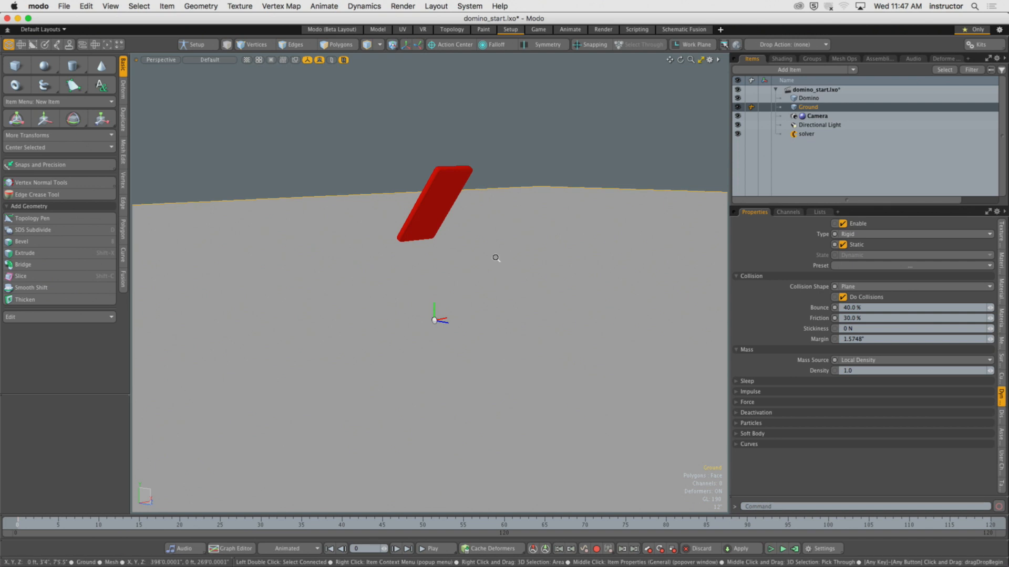
Step: Set the Domino's Y position to 0 ft and its X rotation to 0° so it stands upright
left_click_drag(495, 257, 536, 264, "ctrl+alt")
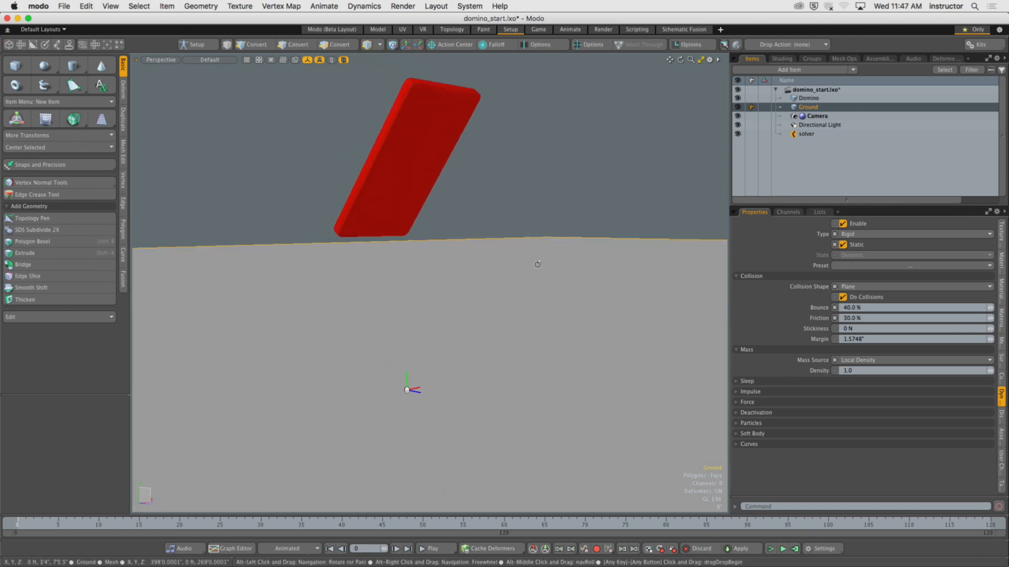
left_click(825, 99)
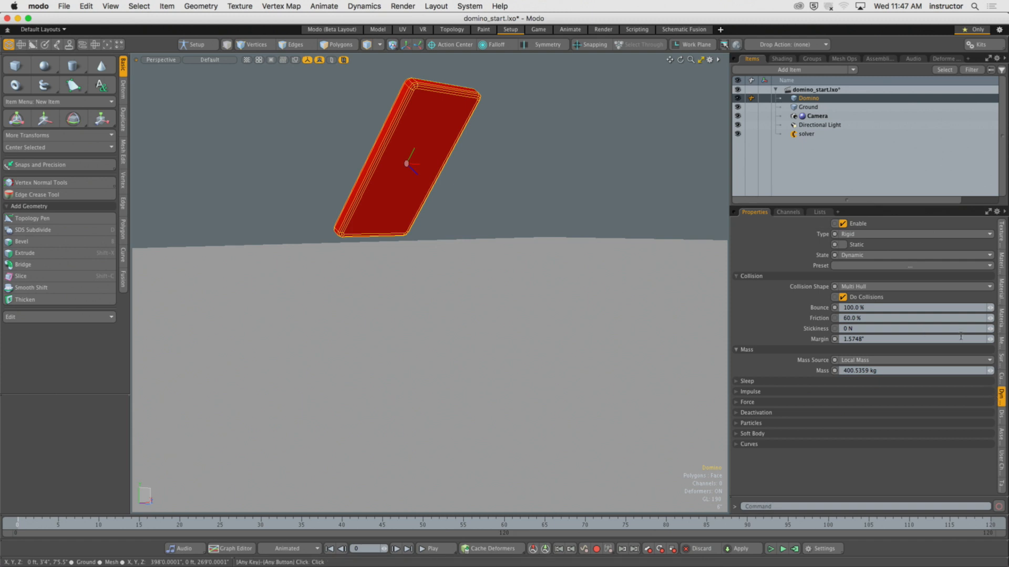
left_click(782, 59)
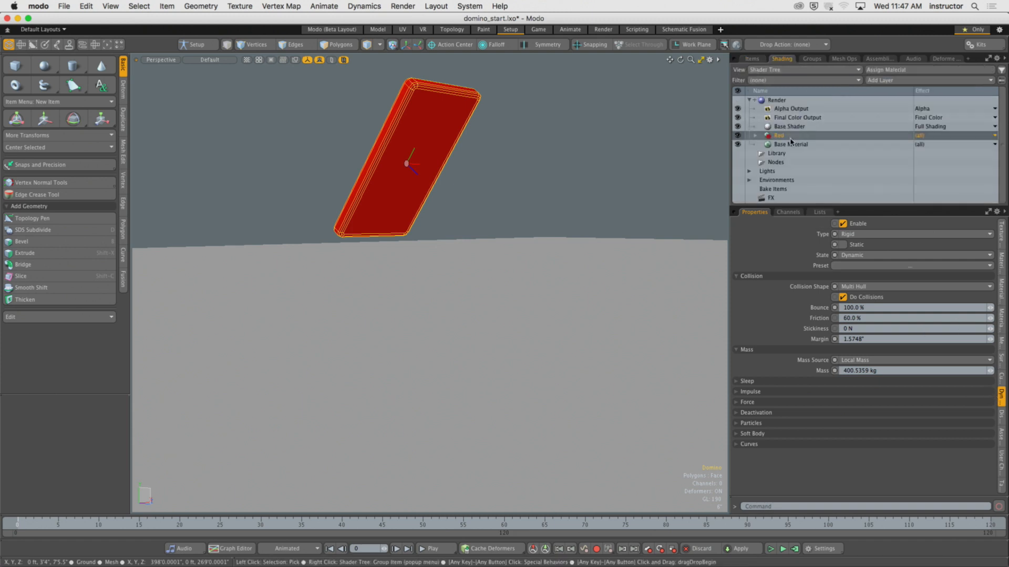
left_click(752, 58)
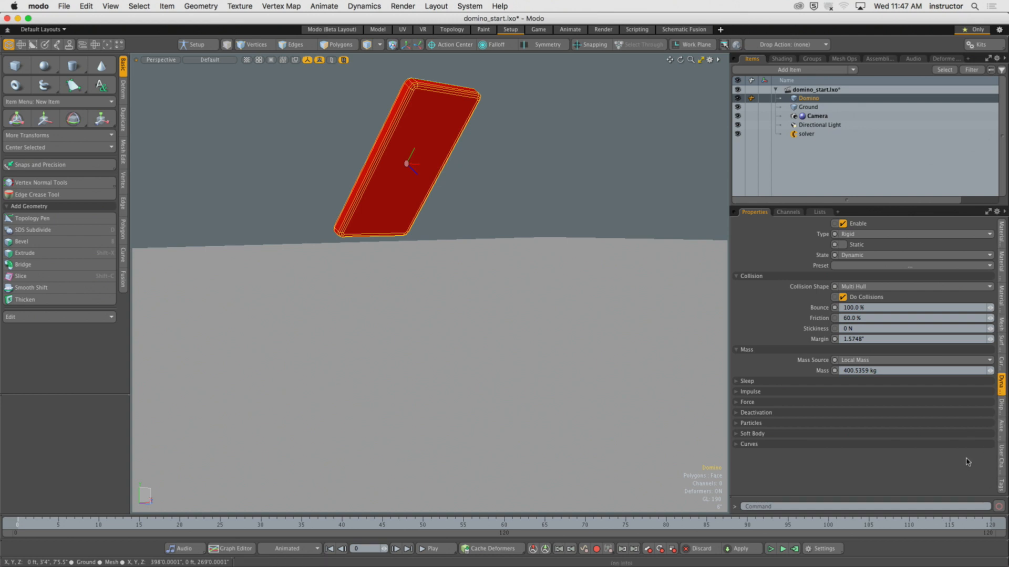
left_click(1003, 329)
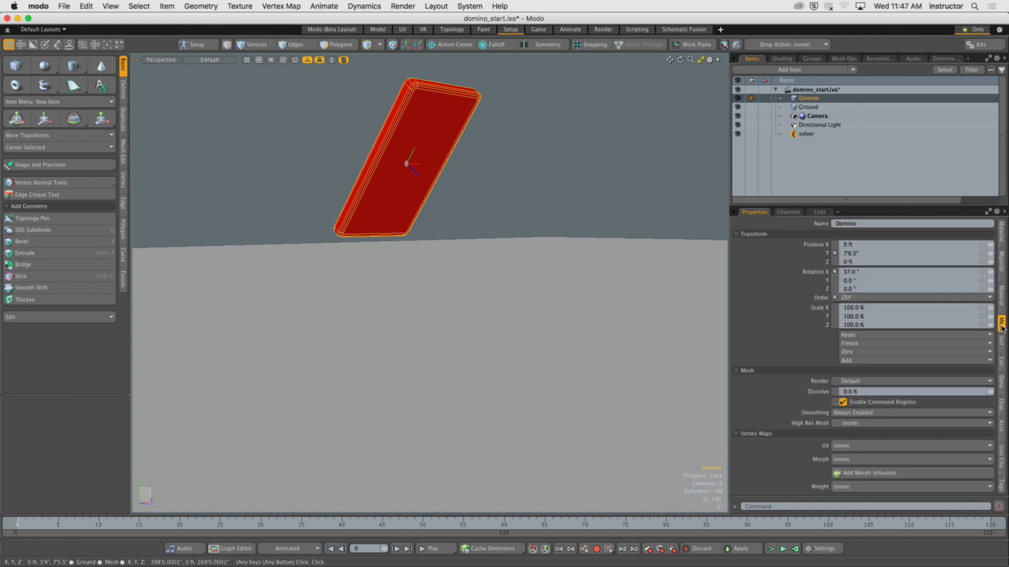
left_click(875, 254)
type("0")
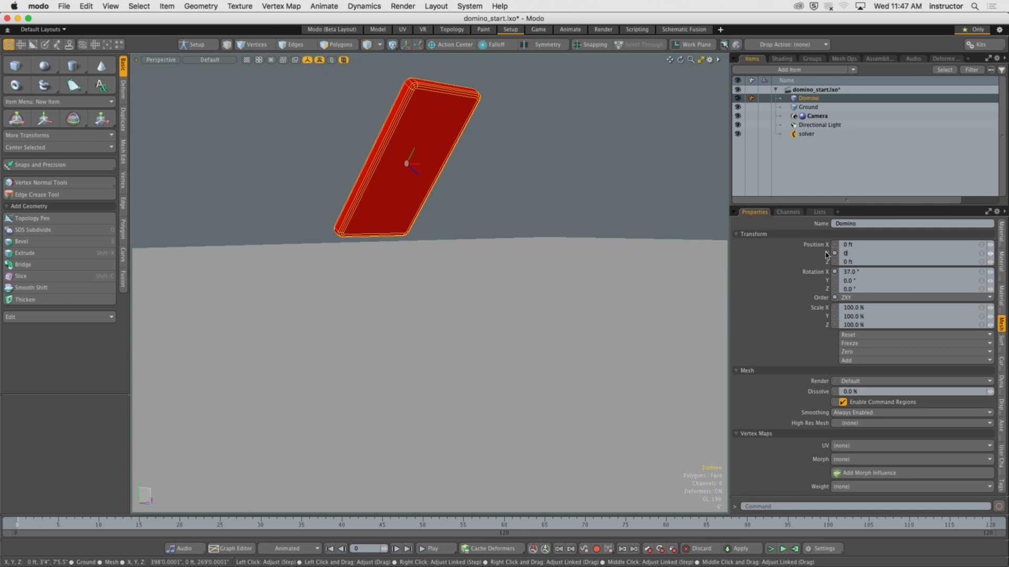
key("Tab")
key("Tab")
type("0")
key("Return")
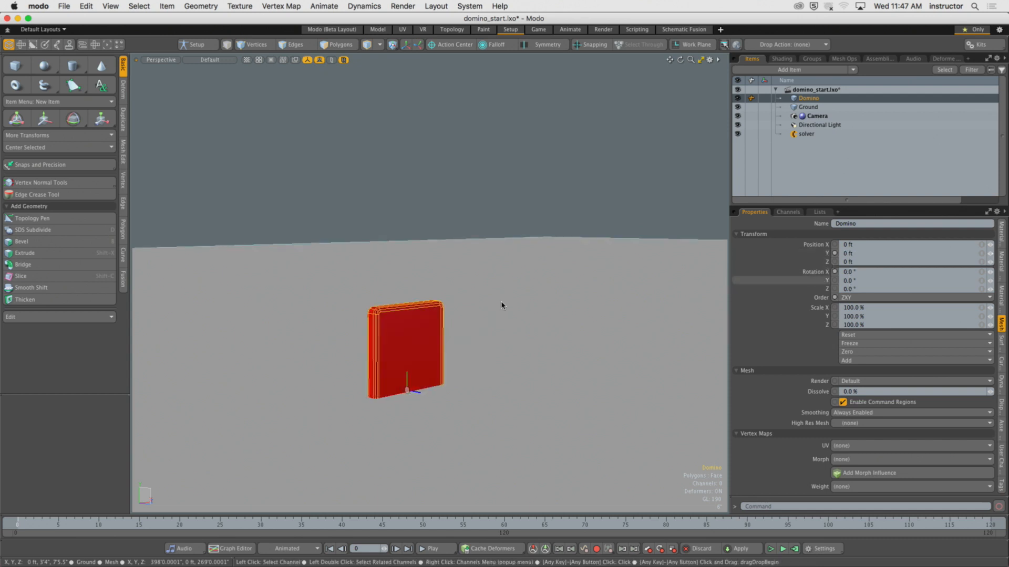
Step: Raise the upright Domino along the Y axis to about 3'1.25" so it rests on the Ground
left_click(524, 217)
scroll(520, 221, "down", 5)
left_click_drag(504, 247, 469, 290, "alt")
left_click(469, 290)
scroll(499, 307, "up", 3)
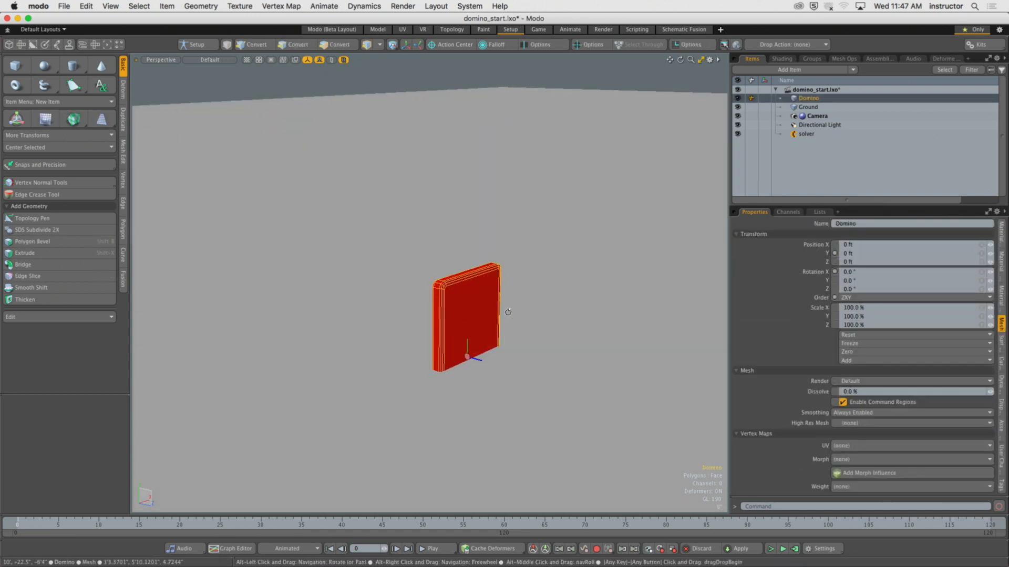
key("y")
left_click_drag(468, 324, 468, 214)
left_click_drag(479, 296, 442, 286, "alt")
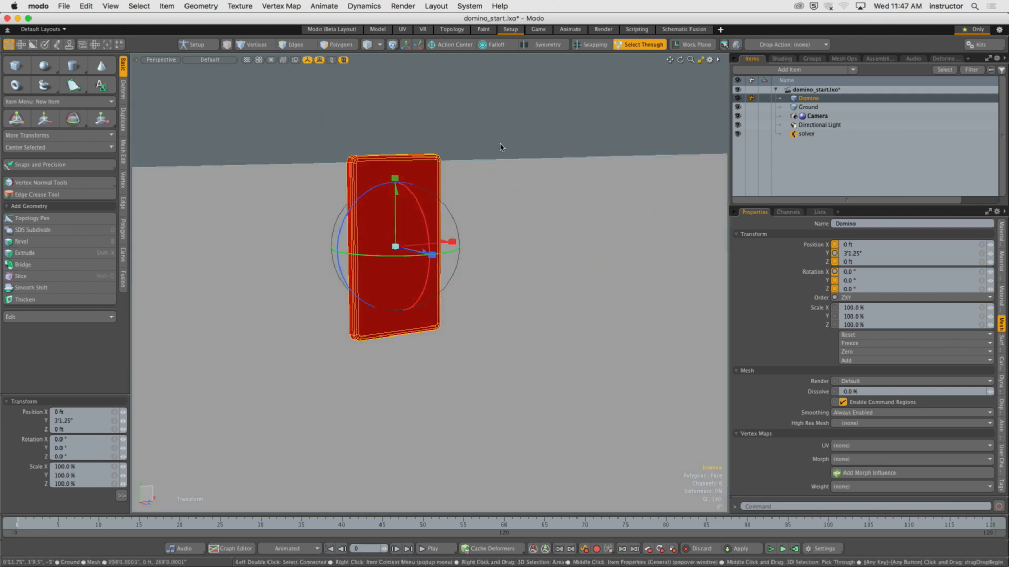
Step: Leave the Transform tool, deselect the Domino, and run the simulation to check how the upright Domino stands
key("space")
left_click(503, 149)
left_click(770, 551)
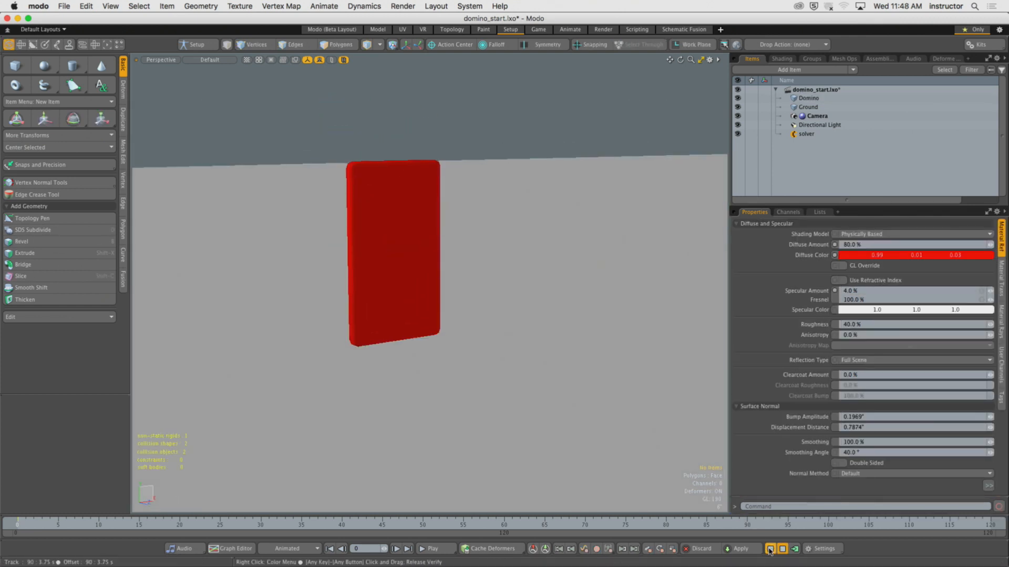
left_click(770, 549)
Step: Lower the Domino slightly in the front view to a Y position of 3'0.75"
left_click(416, 283)
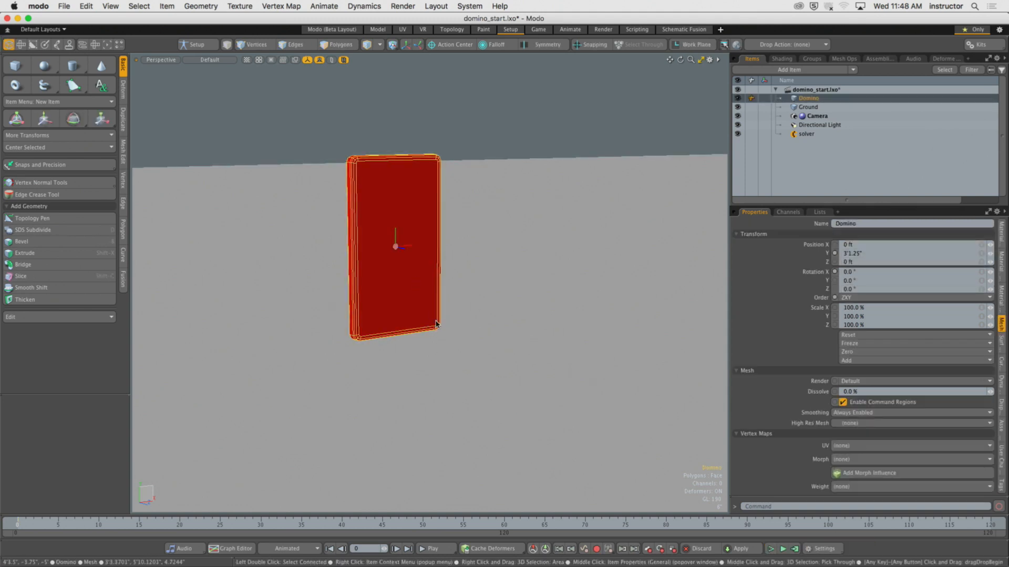
key("KP_2")
left_click_drag(431, 296, 569, 377, "alt")
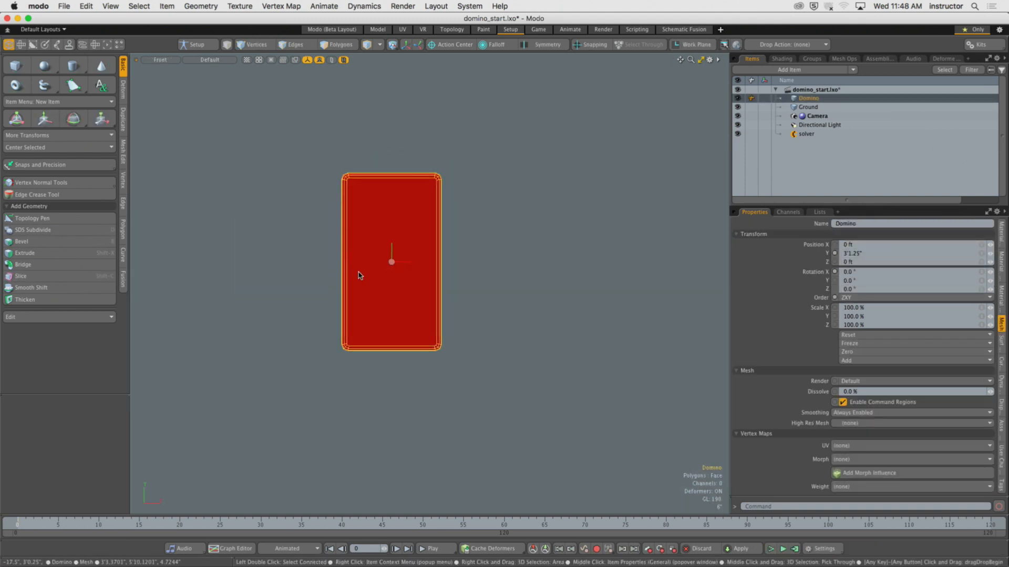
key("y")
left_click_drag(389, 232, 389, 234)
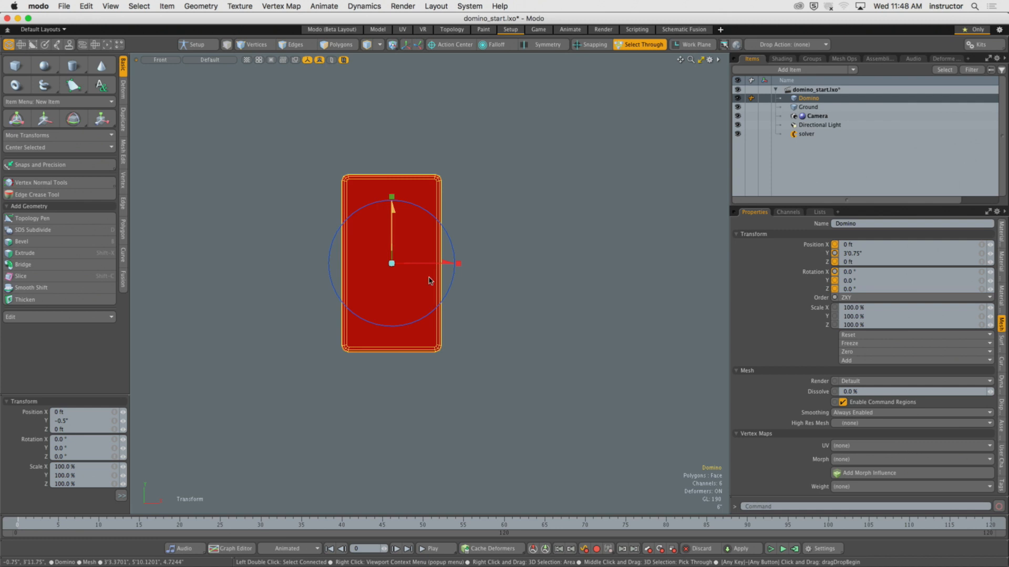
Step: Test the lowered Domino in the simulation from the front view and again in perspective with nothing selected
left_click(770, 549)
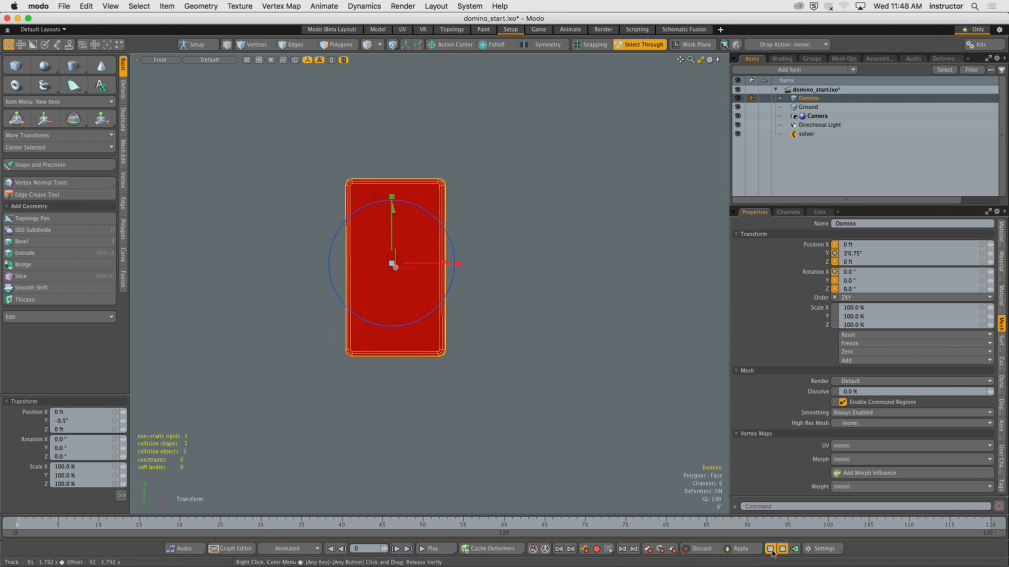
left_click(770, 550)
key("KP_0")
key("space")
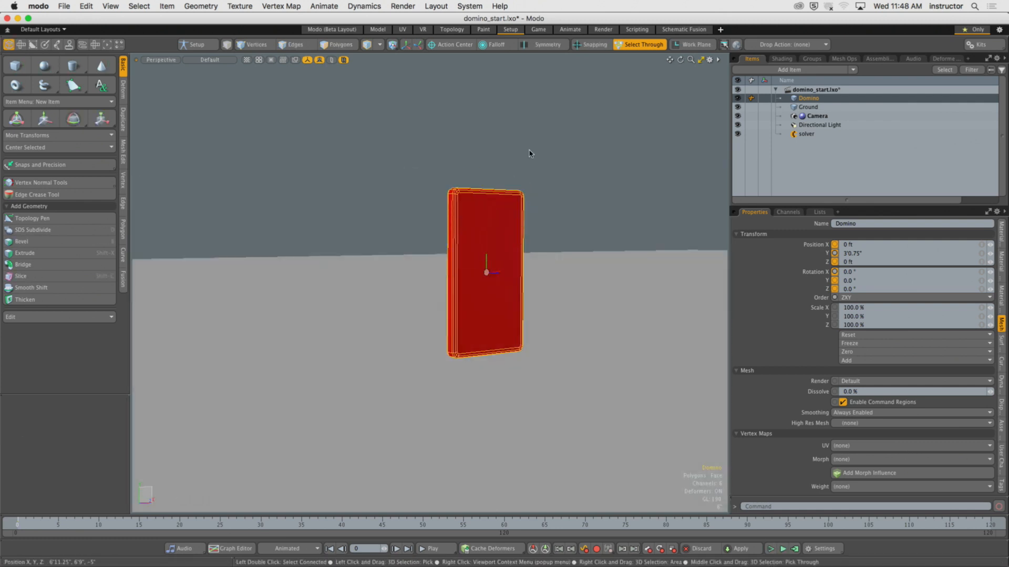
left_click(532, 153)
left_click(770, 549)
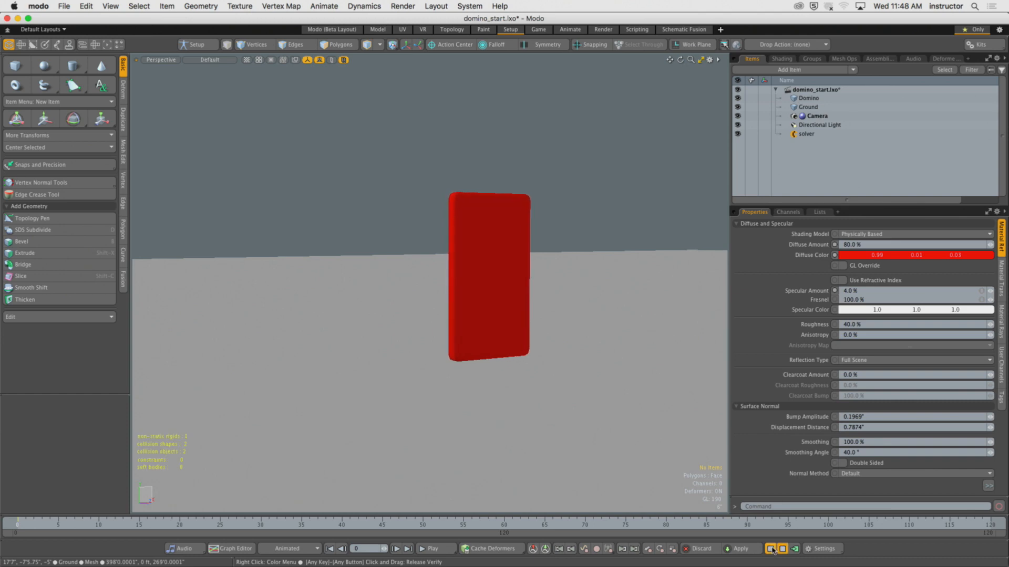
left_click(770, 549)
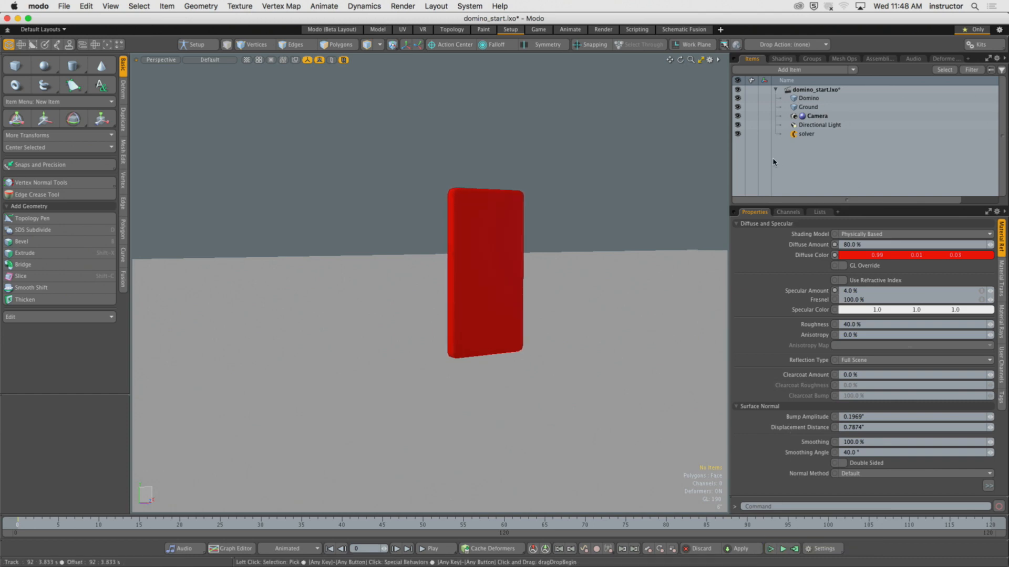
Step: Enlarge the Domino's properties area and show the Impulse options in its dynamics settings
left_click(809, 98)
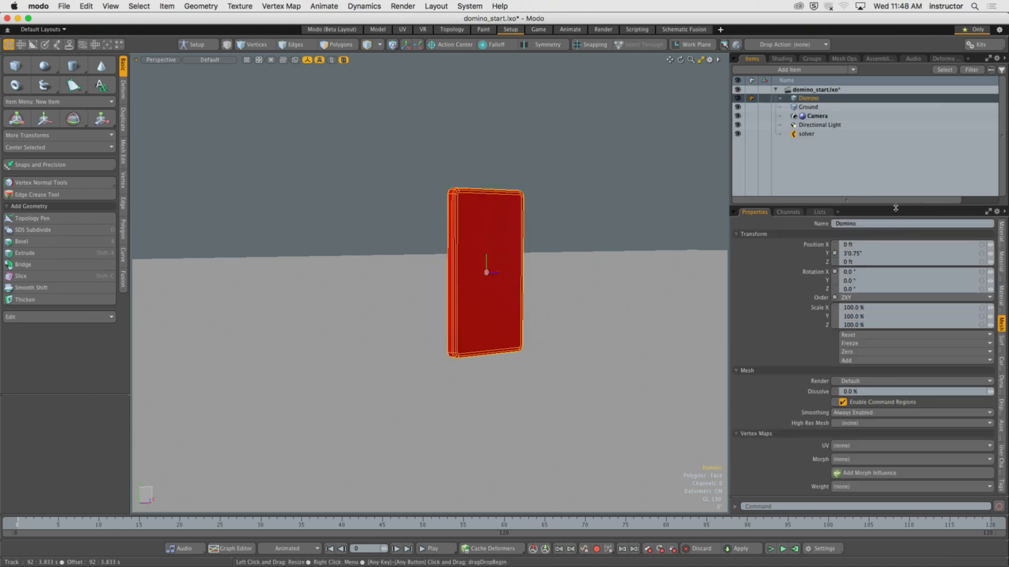
left_click_drag(861, 206, 862, 149)
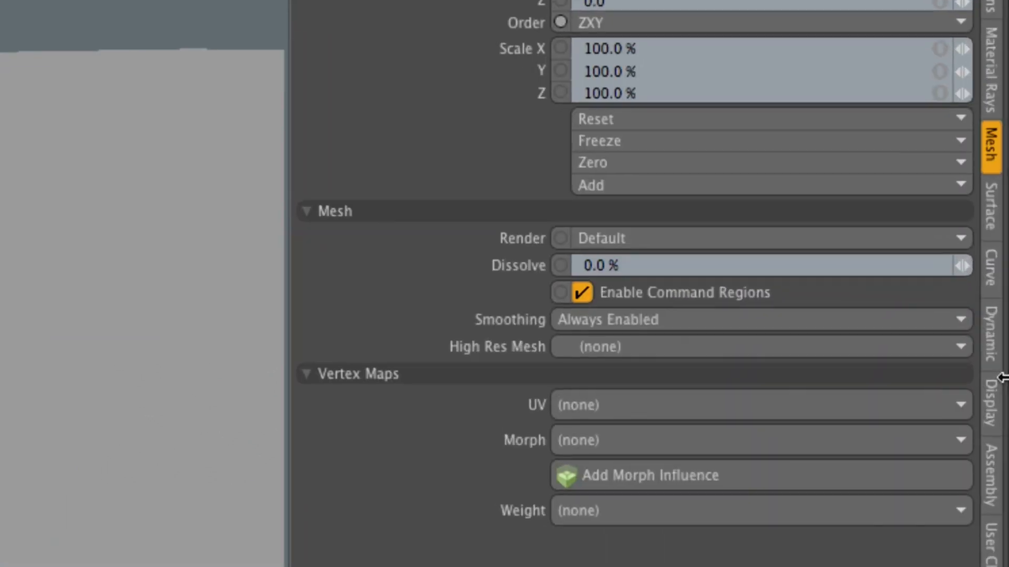
left_click(1000, 358)
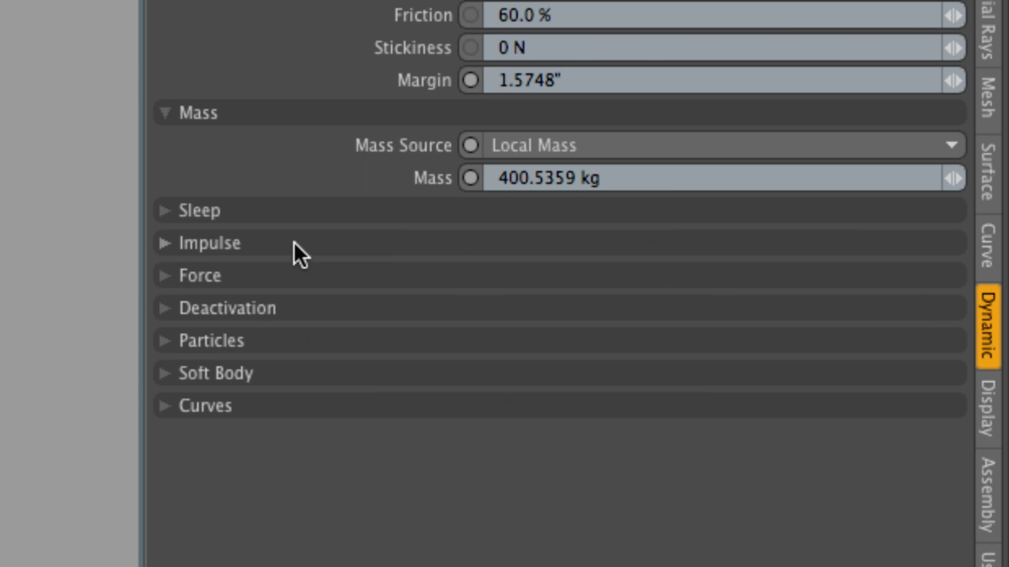
left_click(249, 245)
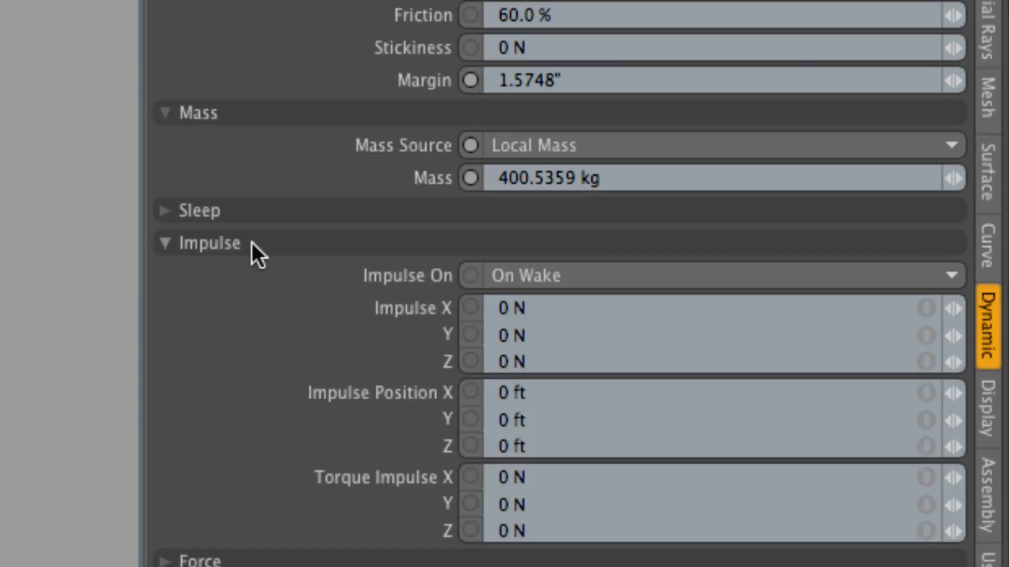
left_click(256, 243)
left_click(271, 276)
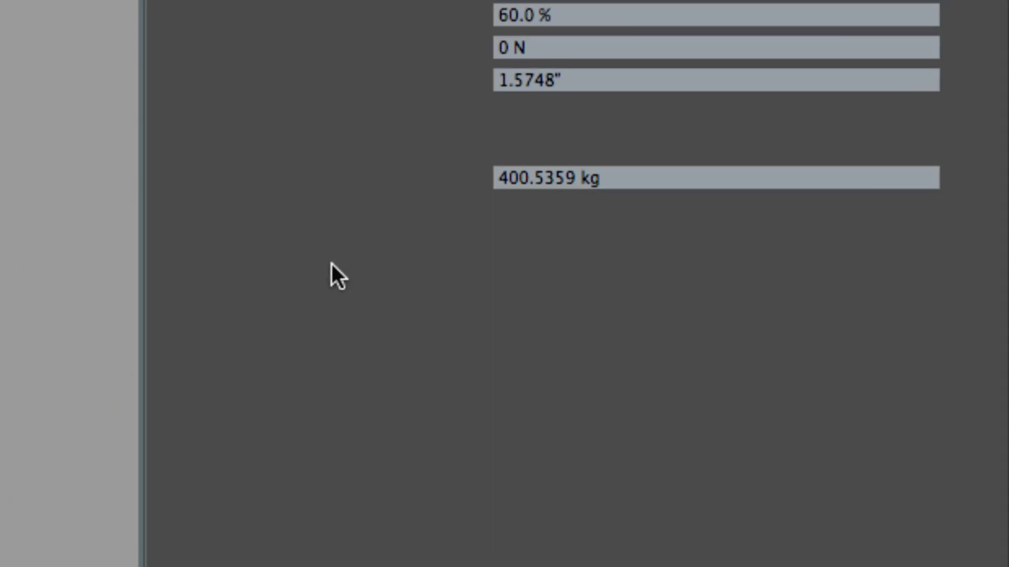
left_click(304, 234)
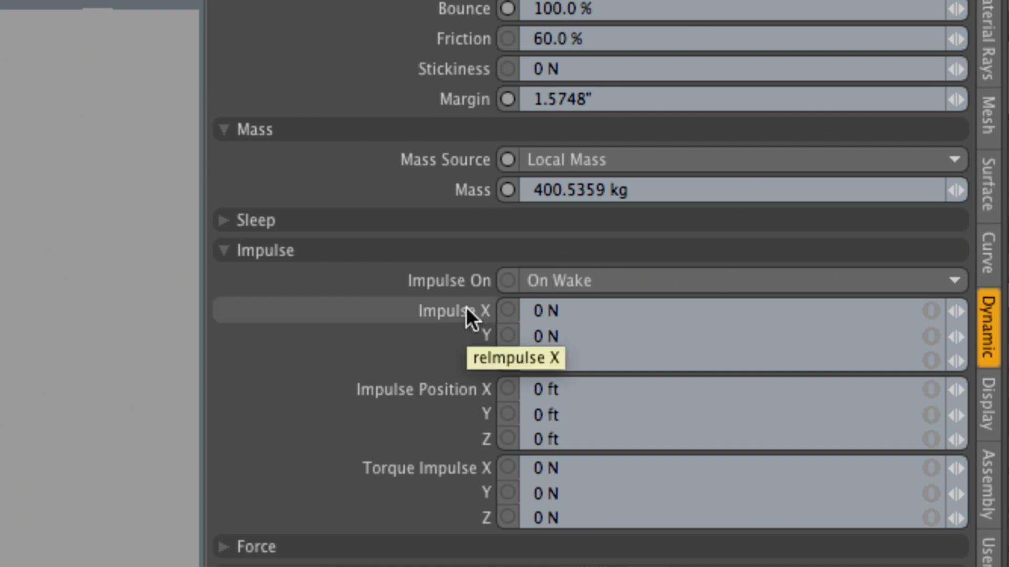
Step: Set the Domino's Z impulse to 1 N
left_click(579, 313)
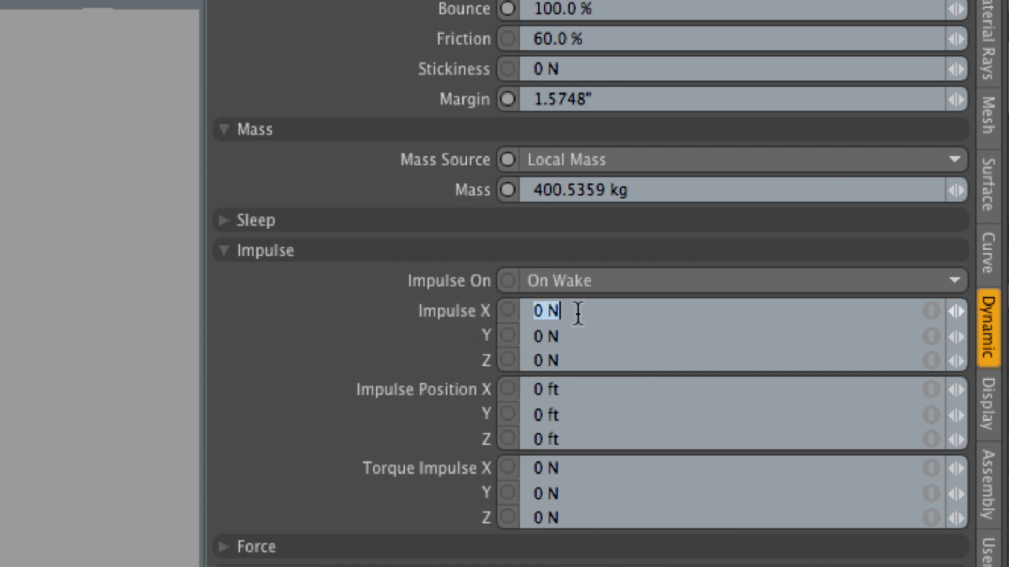
left_click(582, 334)
left_click(584, 360)
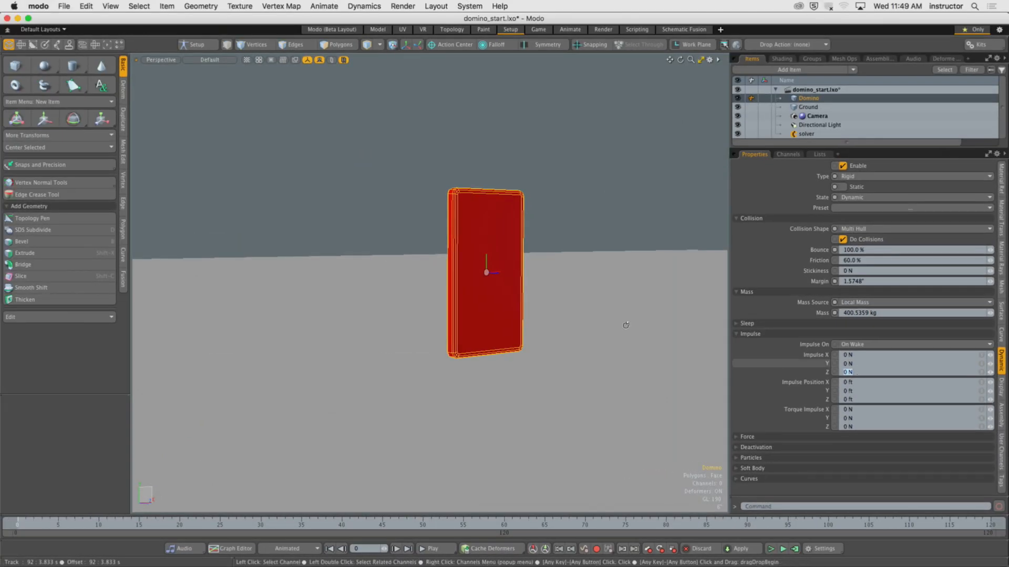
left_click_drag(626, 325, 589, 297, "alt")
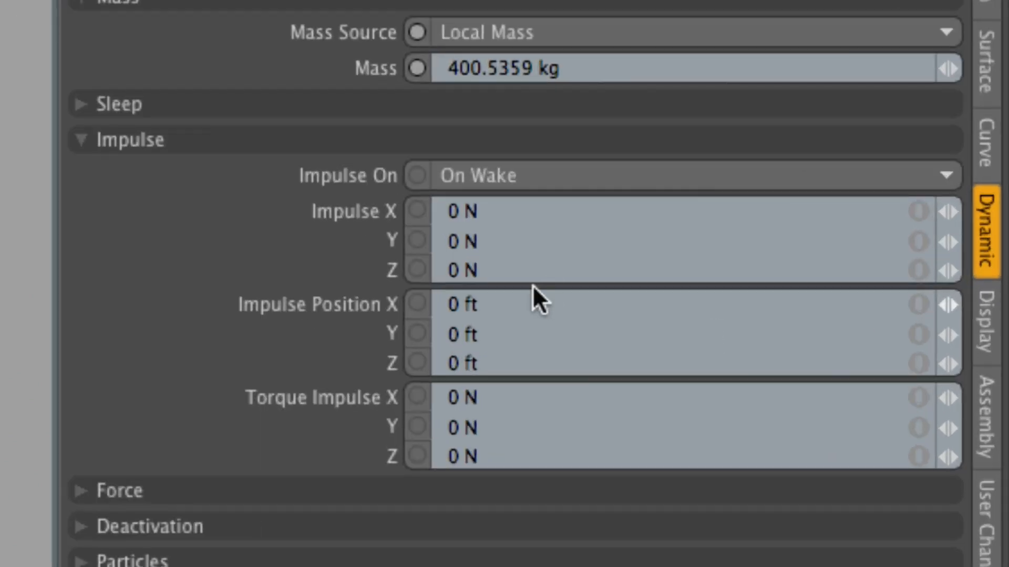
left_click(858, 372)
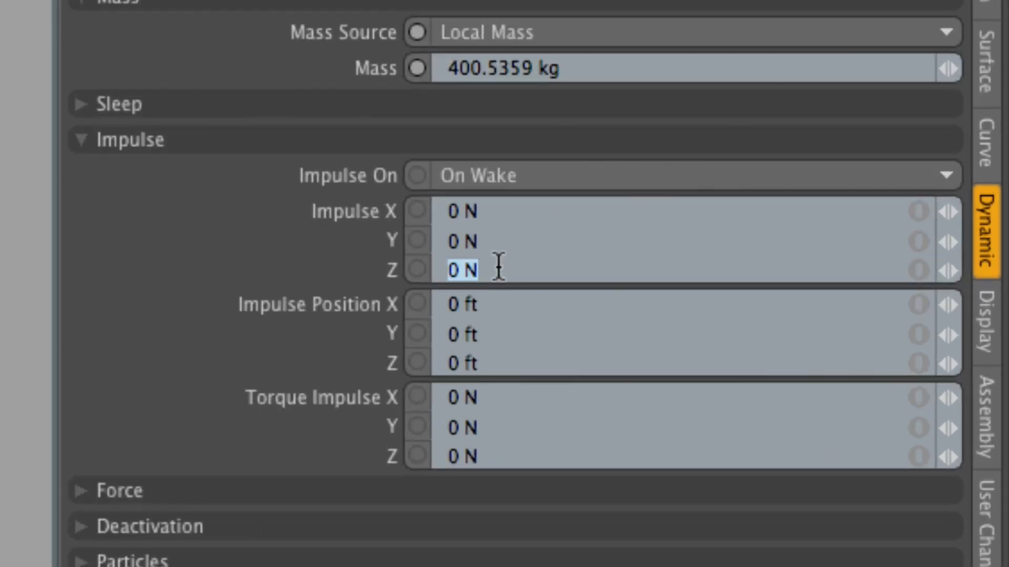
type("1")
key("Return")
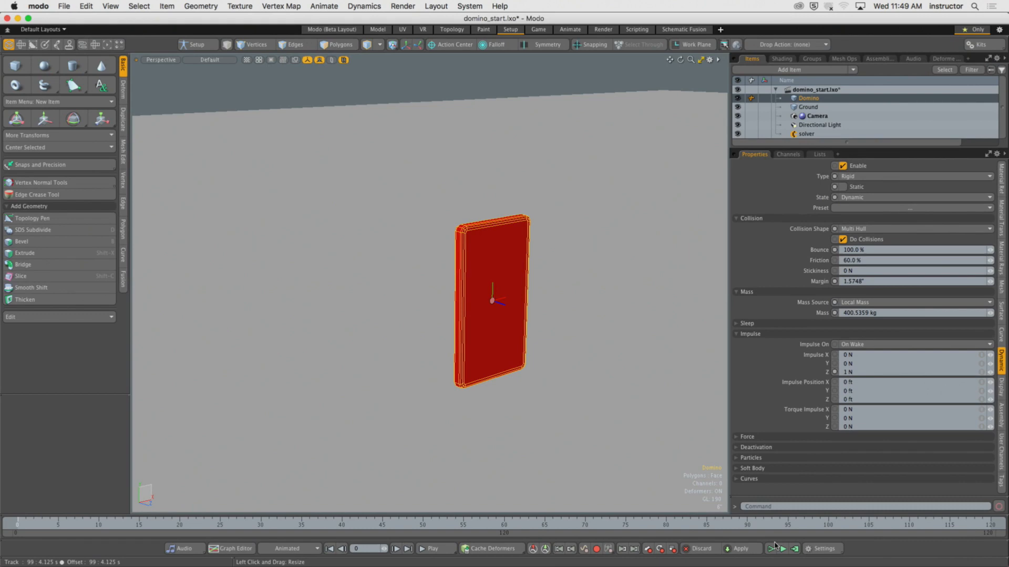
Step: Test the Domino's tipping in the simulation, raising its Z impulse to 5 N and 15 N between runs
left_click(775, 547)
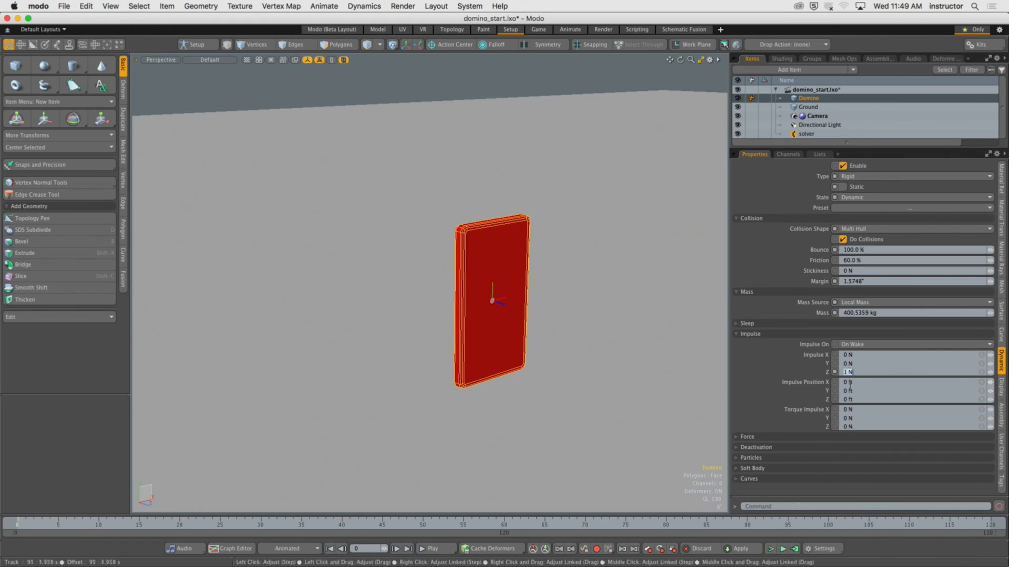
type("5")
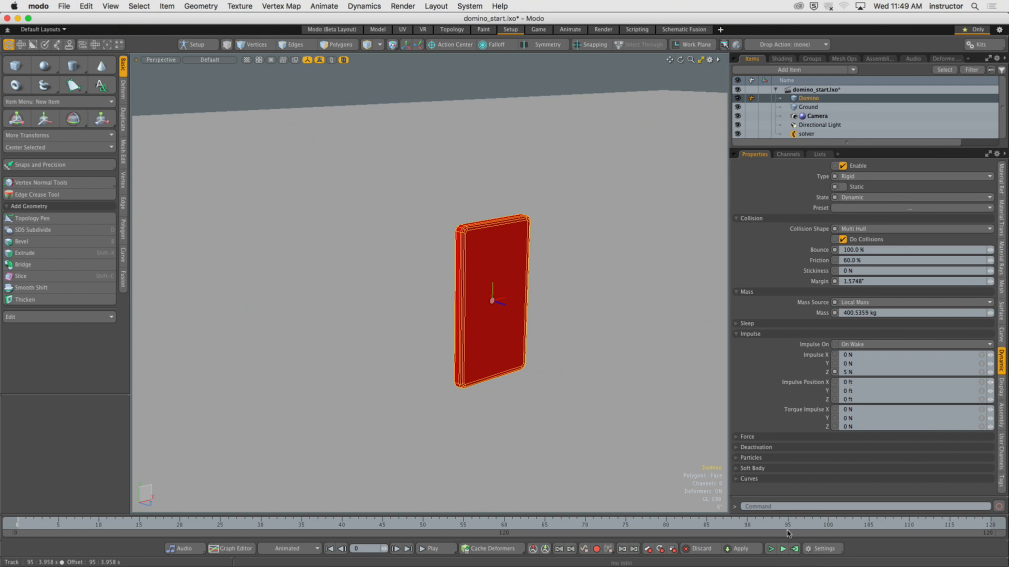
left_click(771, 549)
left_click(771, 549)
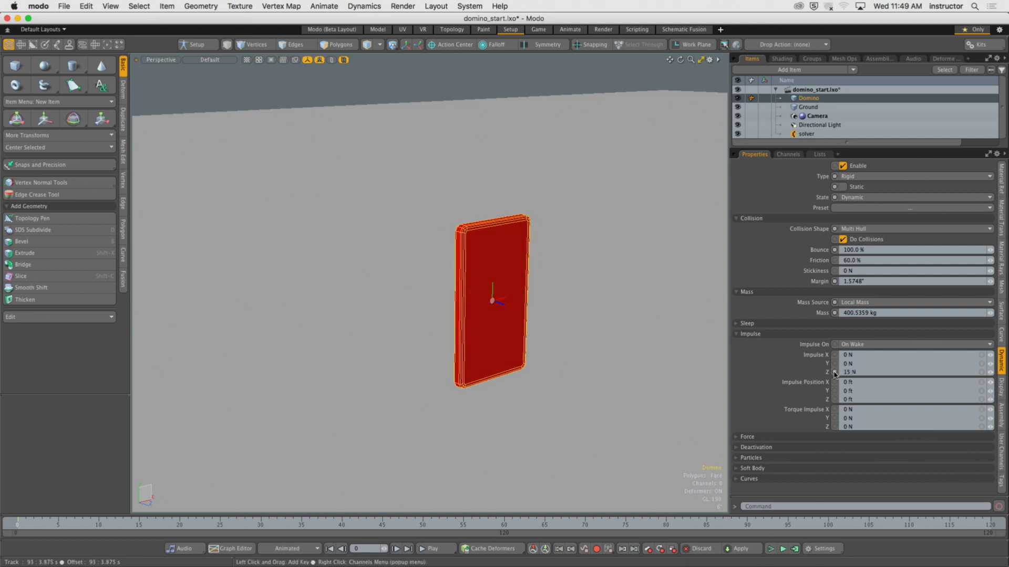
left_click(771, 549)
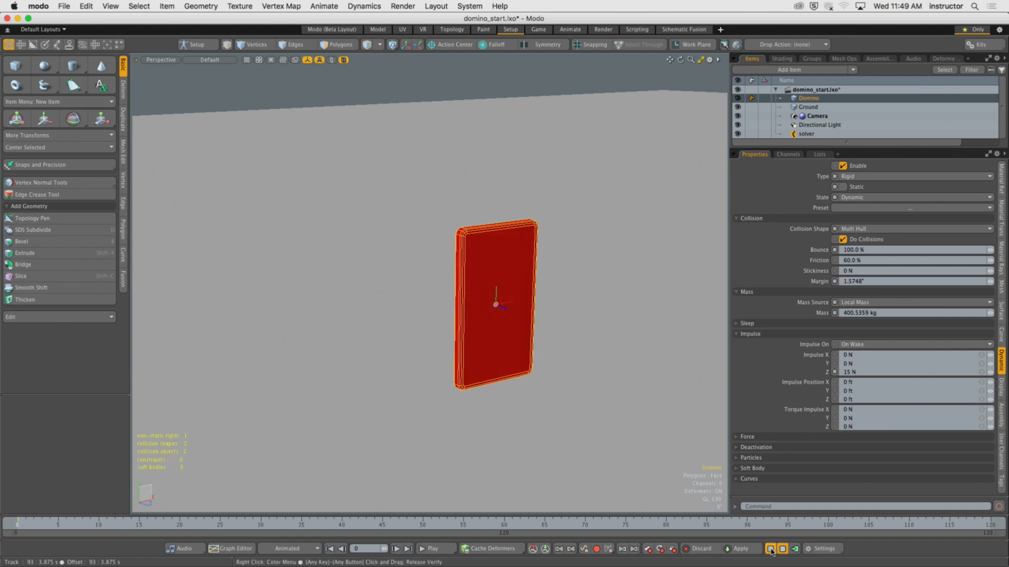
left_click(771, 548)
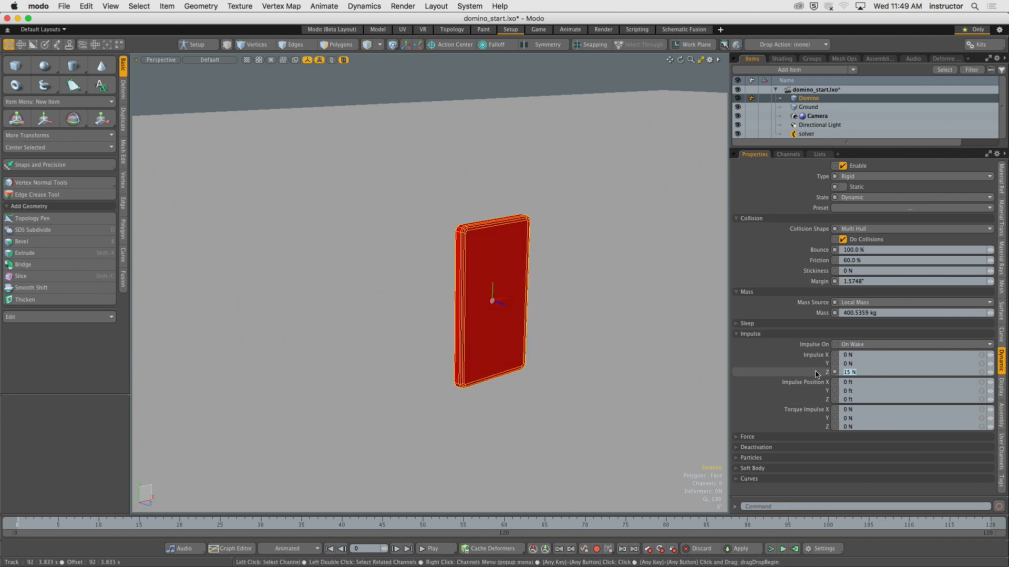
Step: Raise the Domino's Z impulse to 30 N and 60 N, running the simulation at each value
type("30")
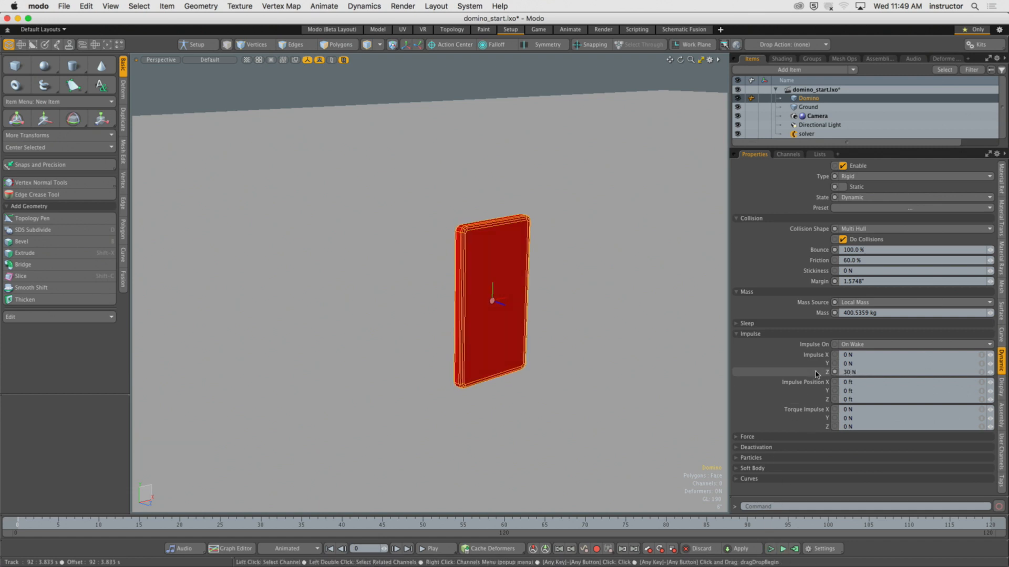
left_click(770, 549)
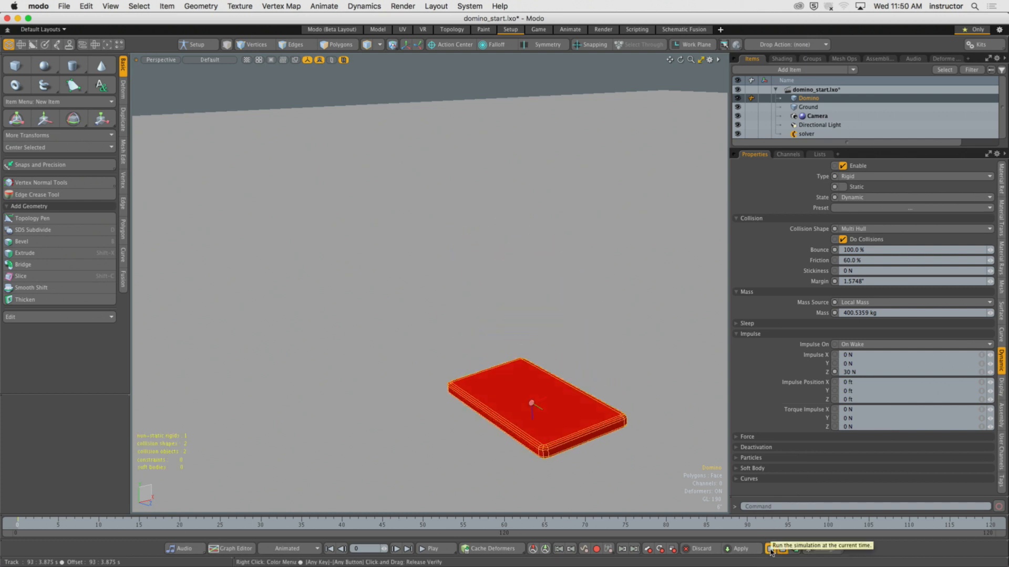
left_click(868, 372)
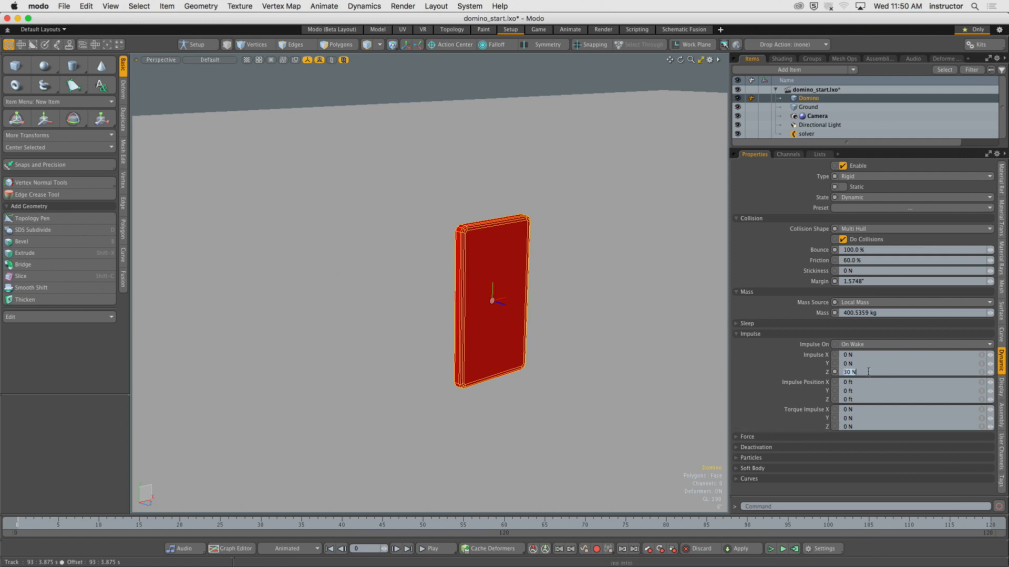
type("6")
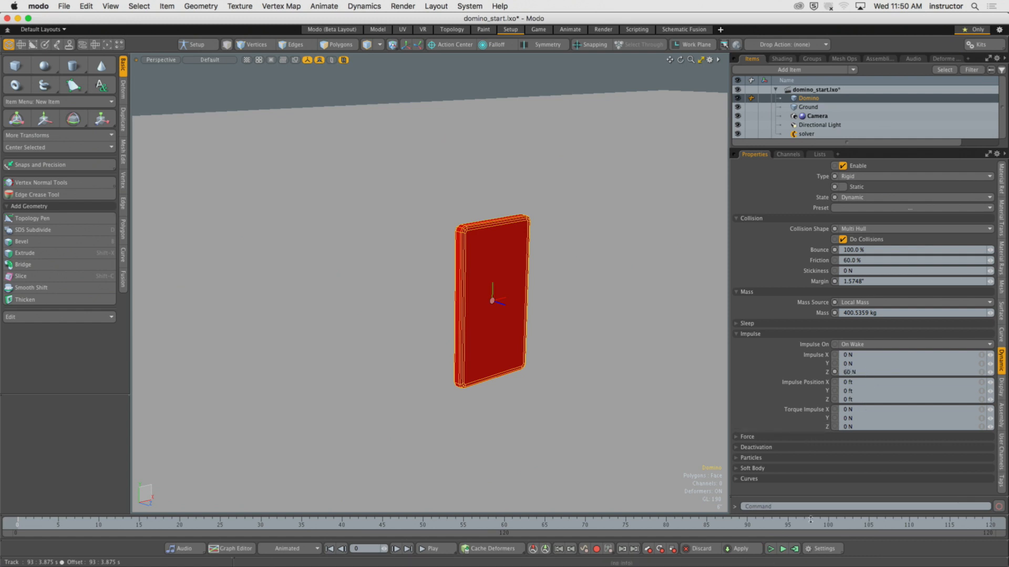
left_click(771, 549)
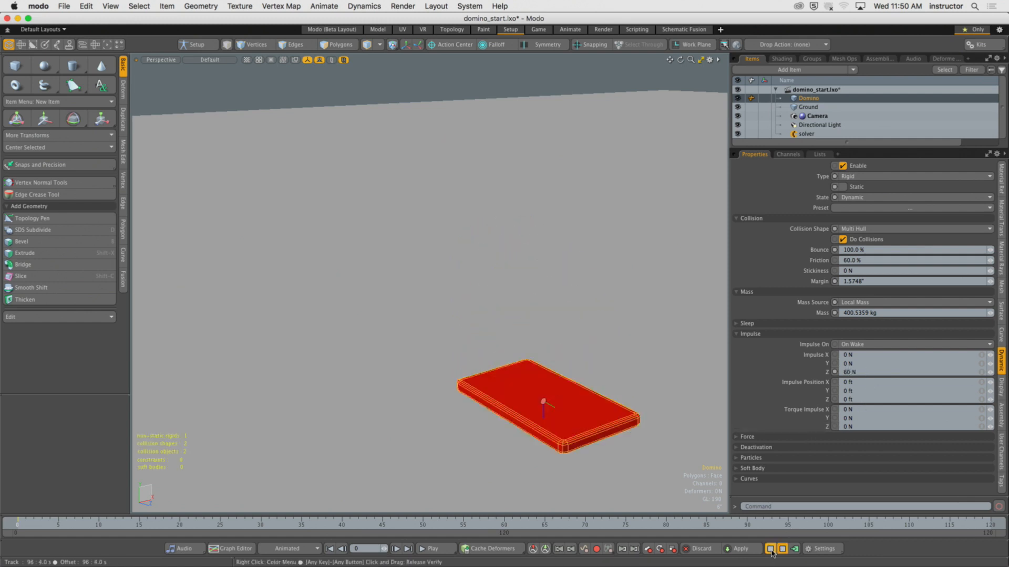
left_click(771, 549)
Step: Set the Domino's Z impulse to 200 N and run the simulation
left_click(862, 372)
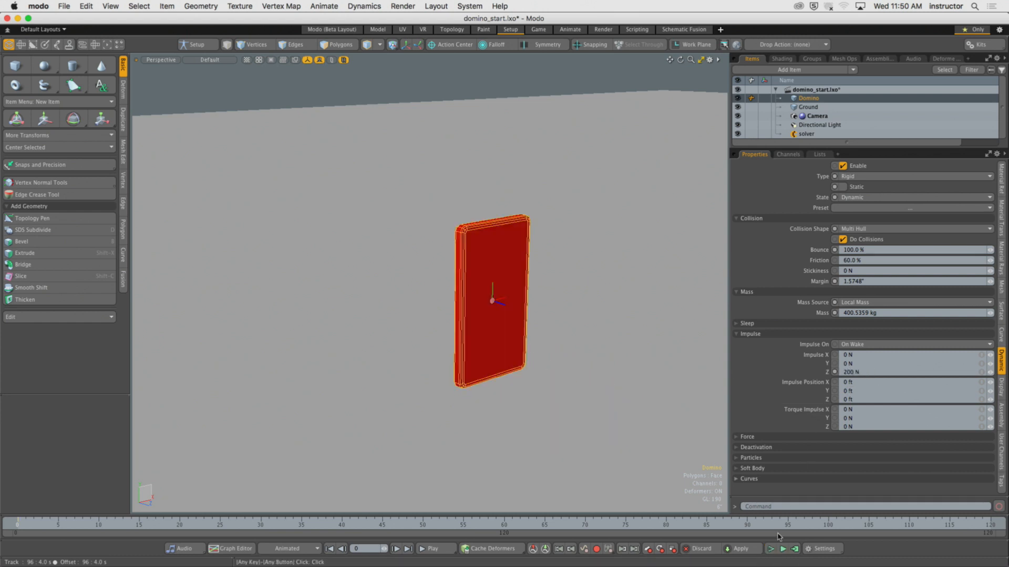
left_click(771, 549)
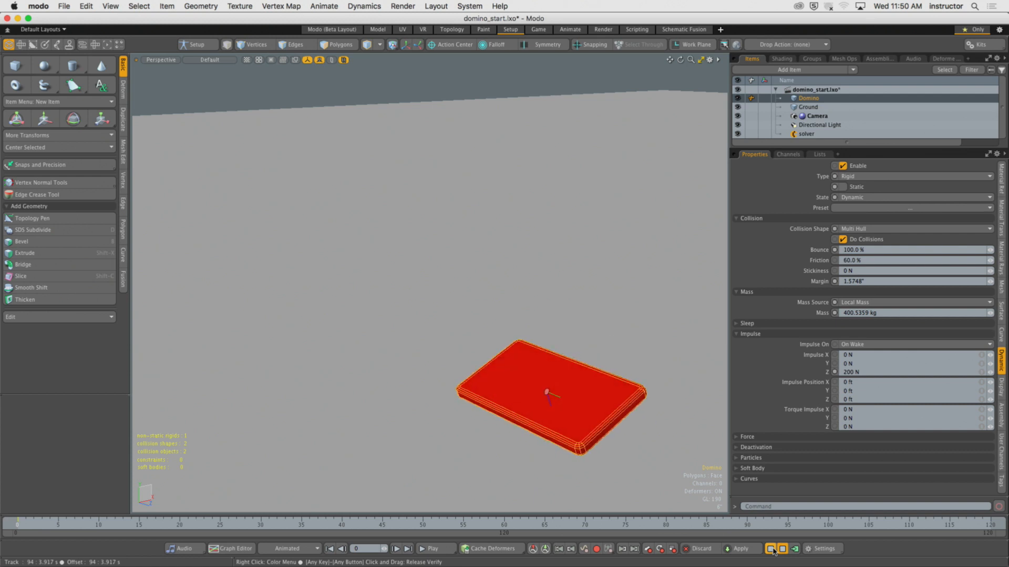
left_click(770, 549)
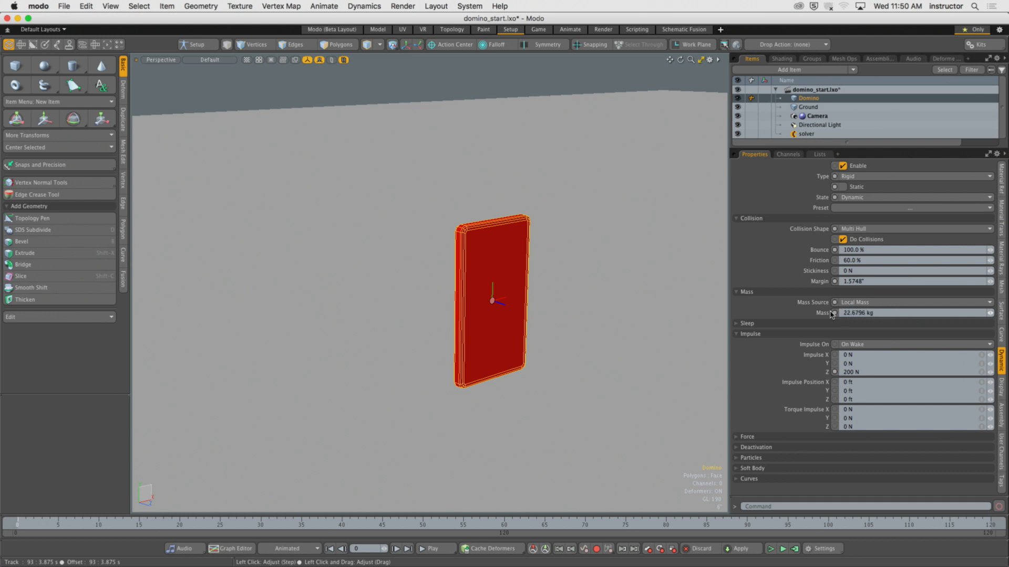
Step: Reduce the Domino's mass to 22.6796 kg and simulate the 200 N impulse from several perspective angles
left_click(770, 549)
left_click(770, 549)
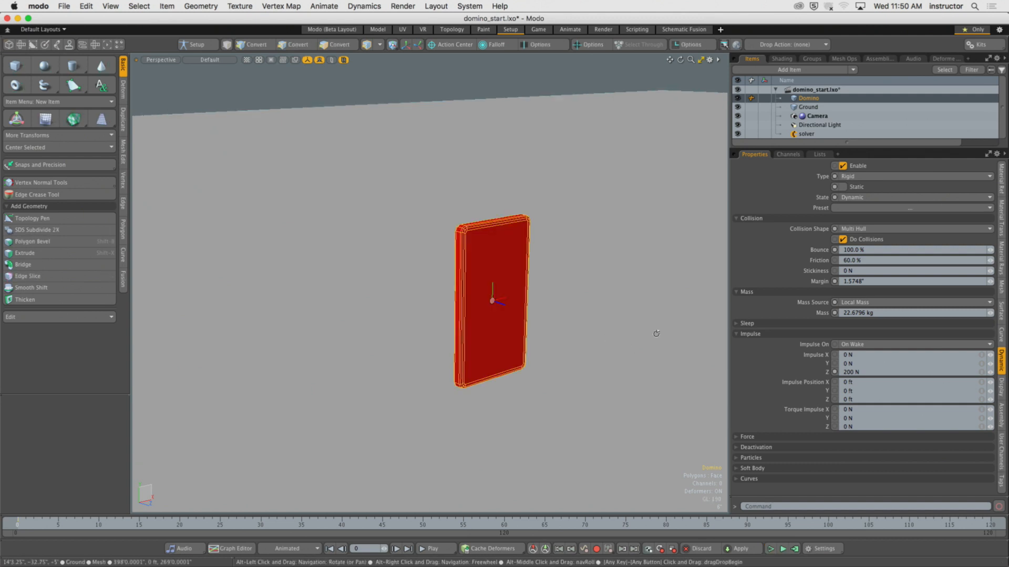
left_click_drag(655, 333, 491, 339, "alt")
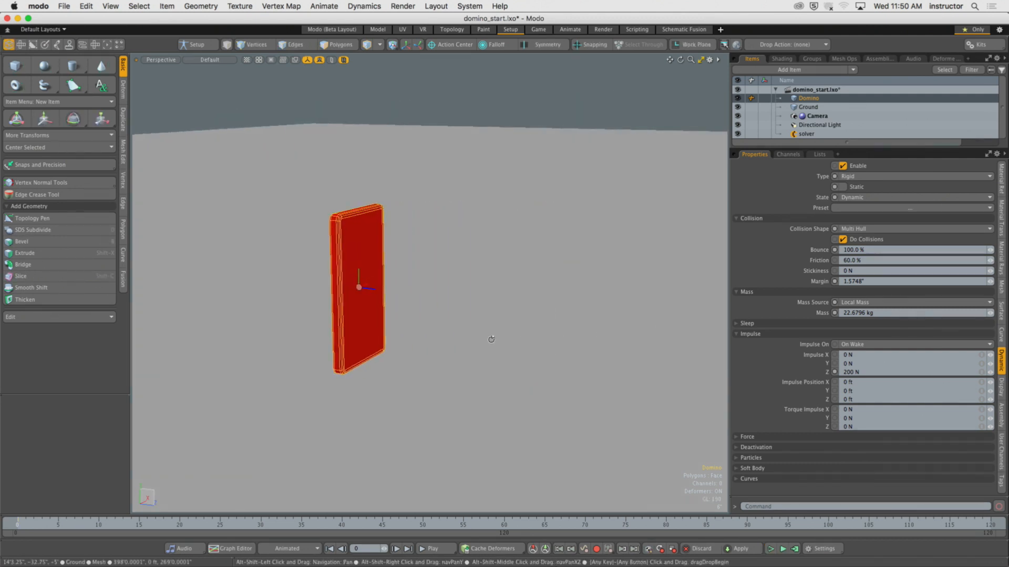
left_click(770, 549)
scroll(511, 351, "down", 5)
left_click_drag(511, 352, 555, 364, "alt")
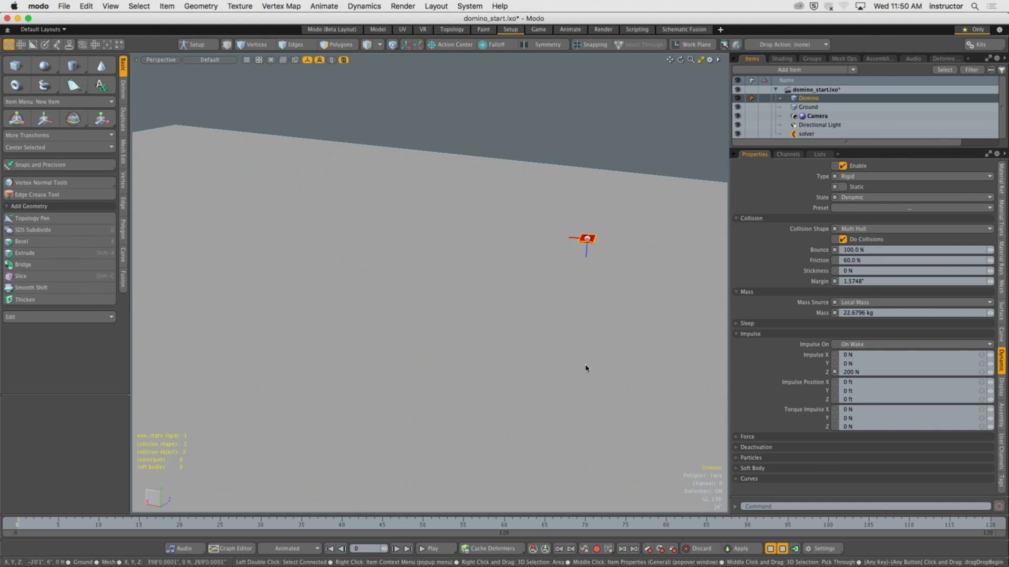
left_click(770, 548)
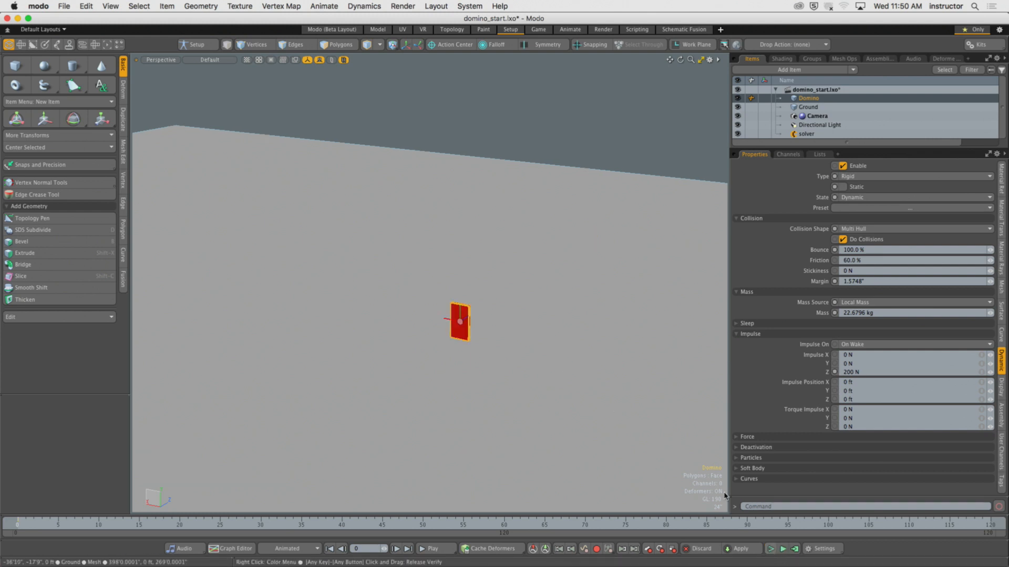
left_click_drag(583, 426, 488, 416, "alt")
left_click(770, 549)
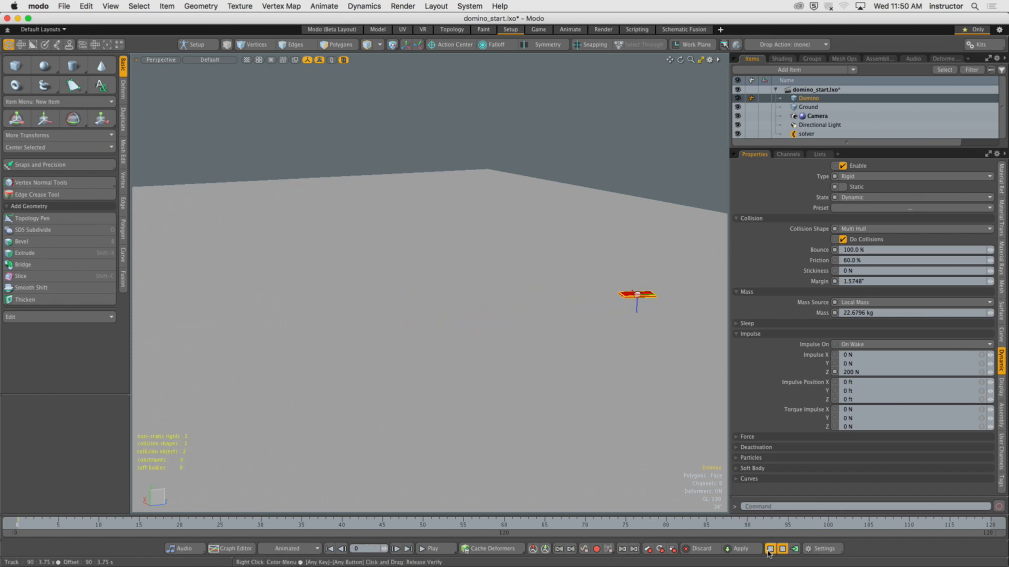
left_click(770, 548)
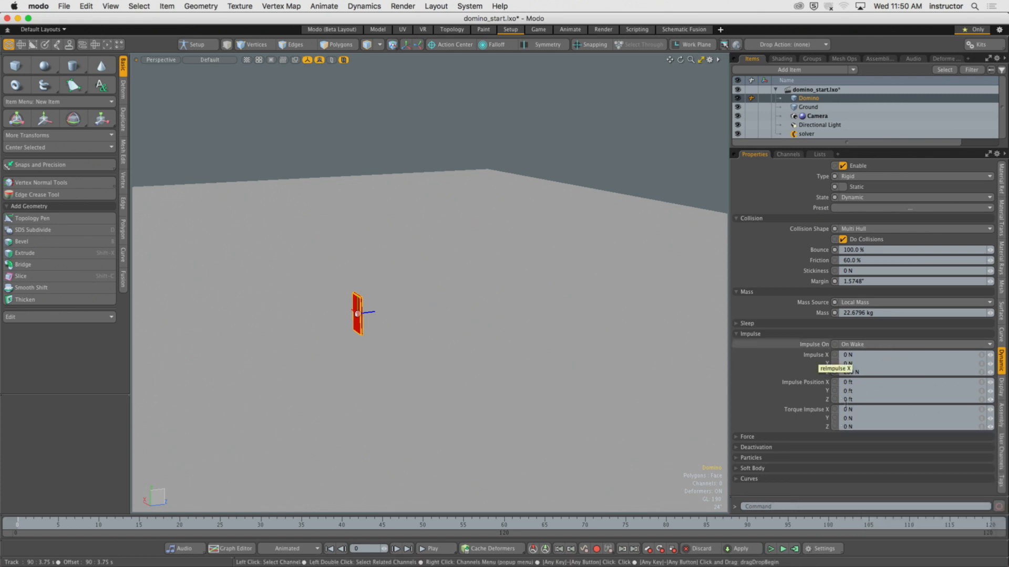
Step: Restore the Domino's mass to 400.5359 kg and set its Z impulse to 400 N, testing each change in the simulation
left_click(770, 549)
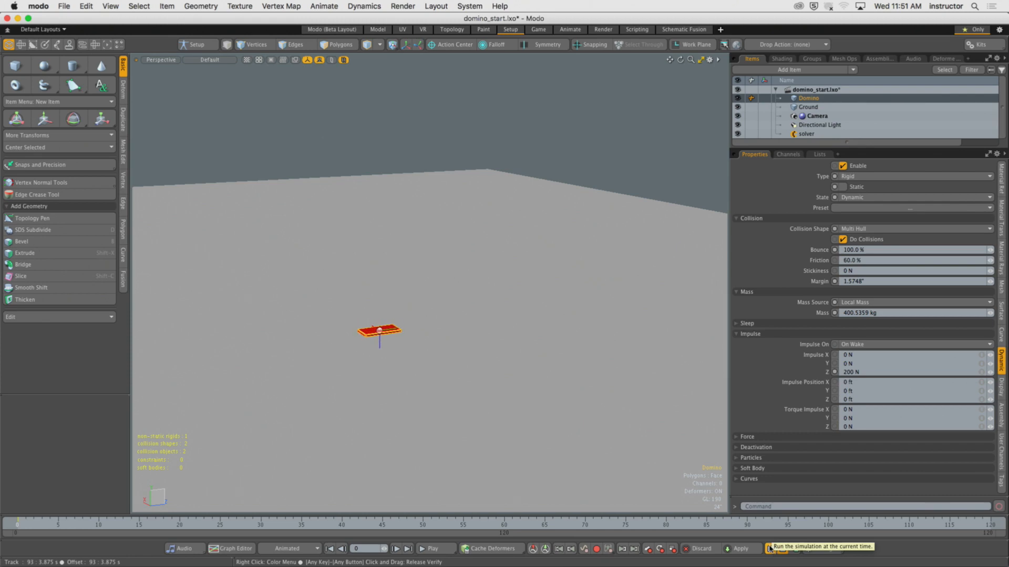
left_click(770, 549)
left_click_drag(878, 373, 817, 369)
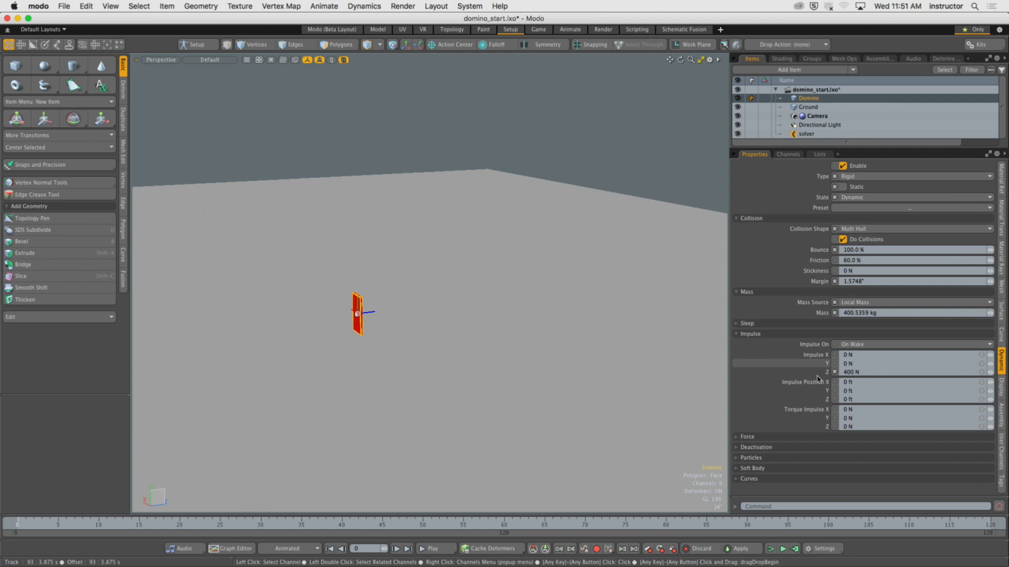
left_click(770, 549)
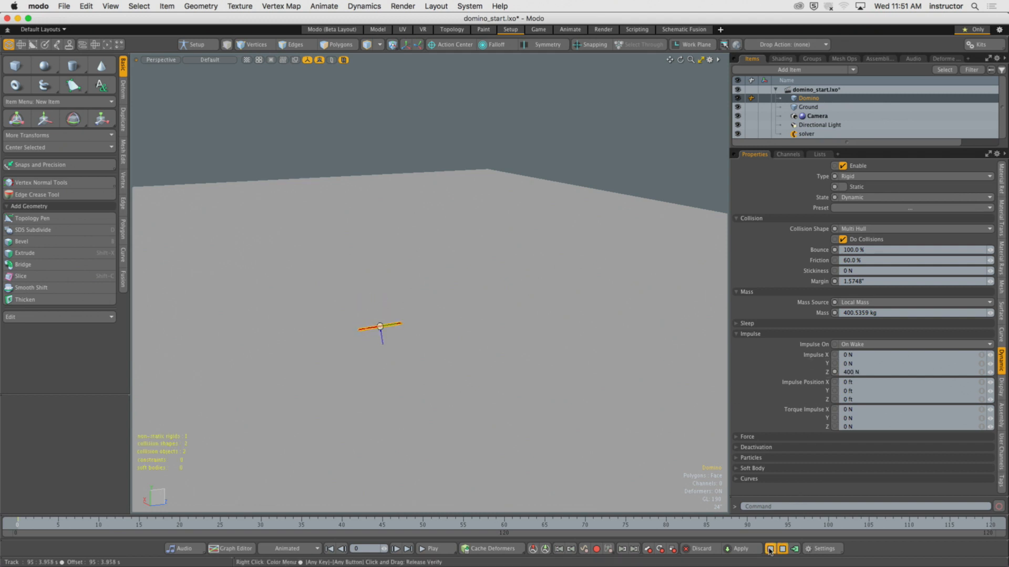
left_click(770, 549)
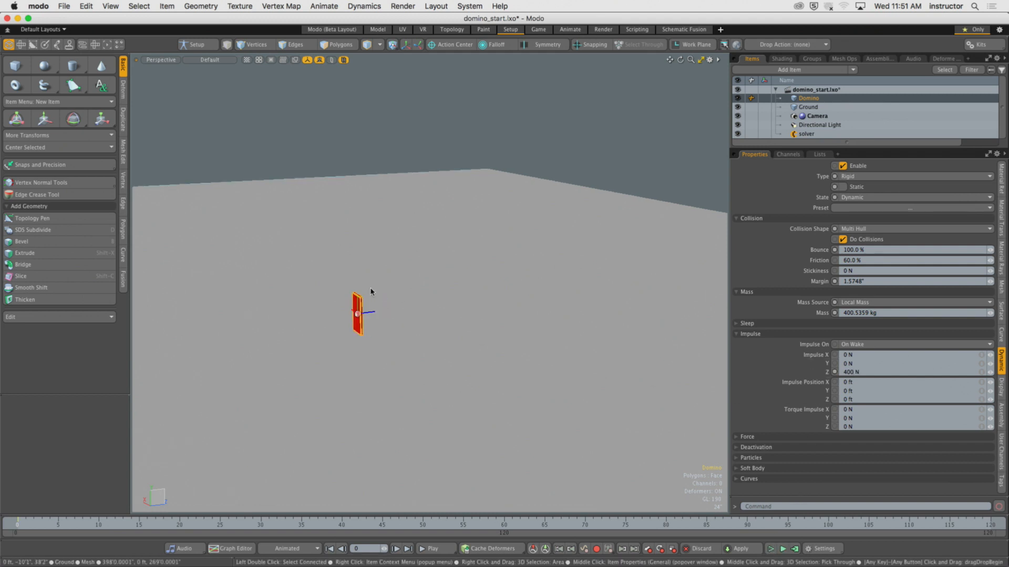
left_click_drag(348, 321, 429, 331, "ctrl+alt")
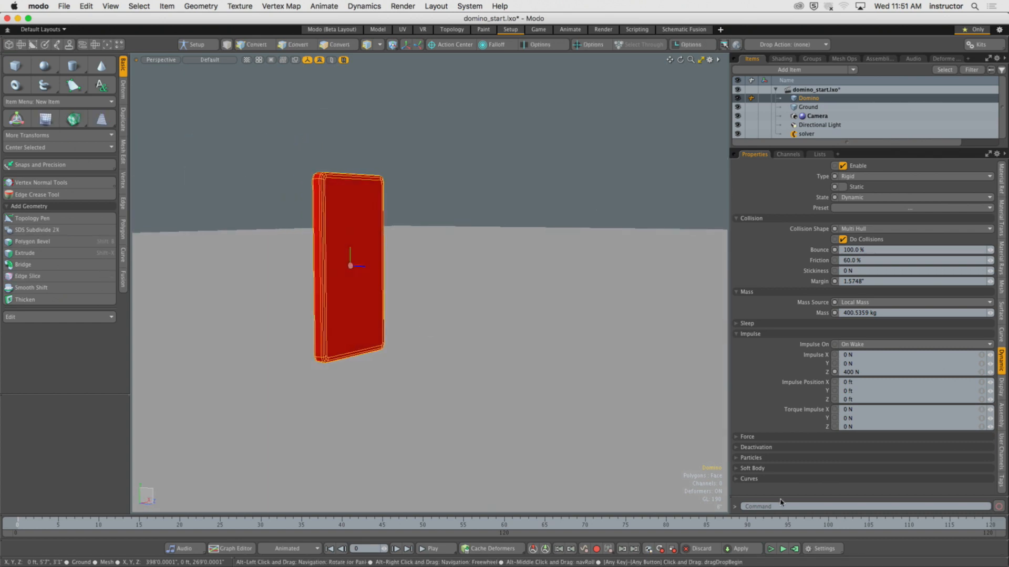
left_click(771, 549)
left_click(771, 550)
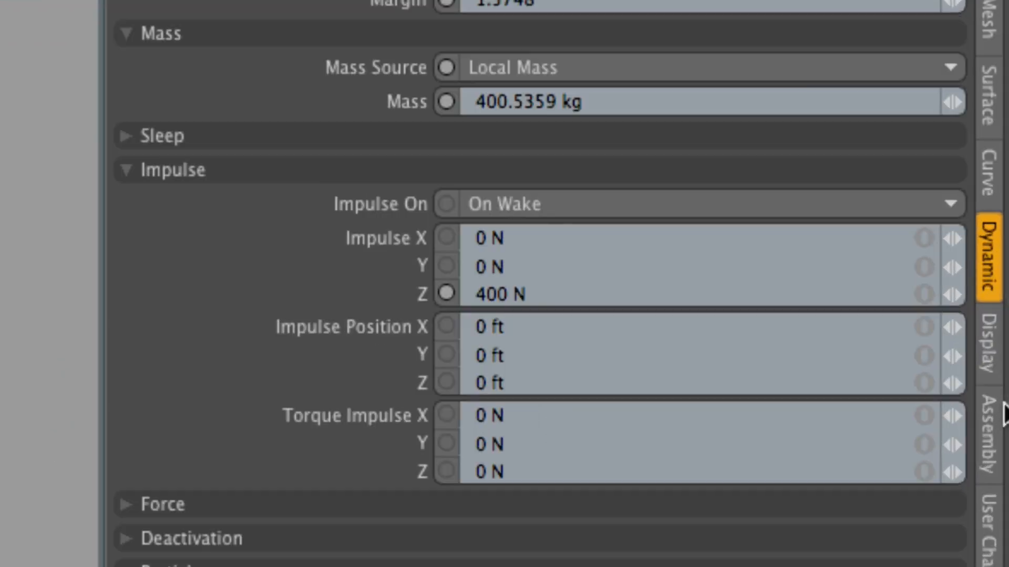
Step: Examine the Domino's upper edge in the front view and pick an inner corner vertex to judge the impulse height
left_click(465, 353)
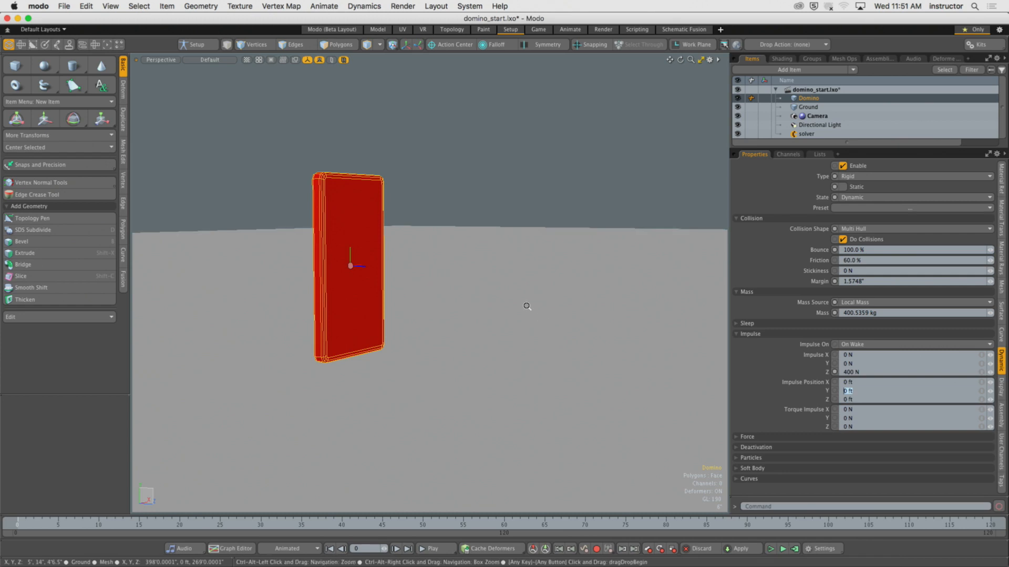
left_click(479, 199)
key("ctrl+1")
left_click(494, 207)
scroll(488, 227, "down", 3)
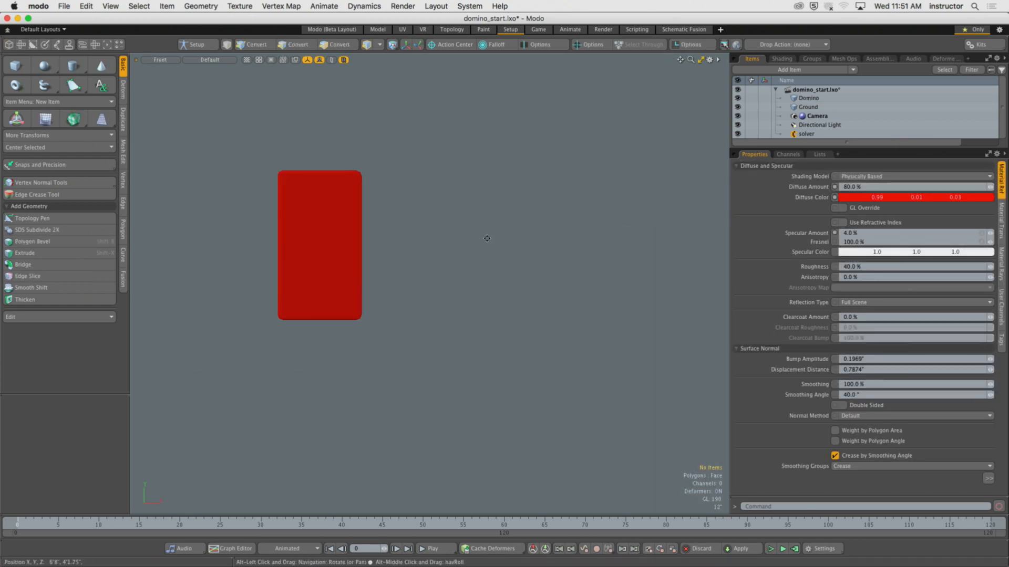
left_click_drag(487, 235, 550, 266, "alt+shift")
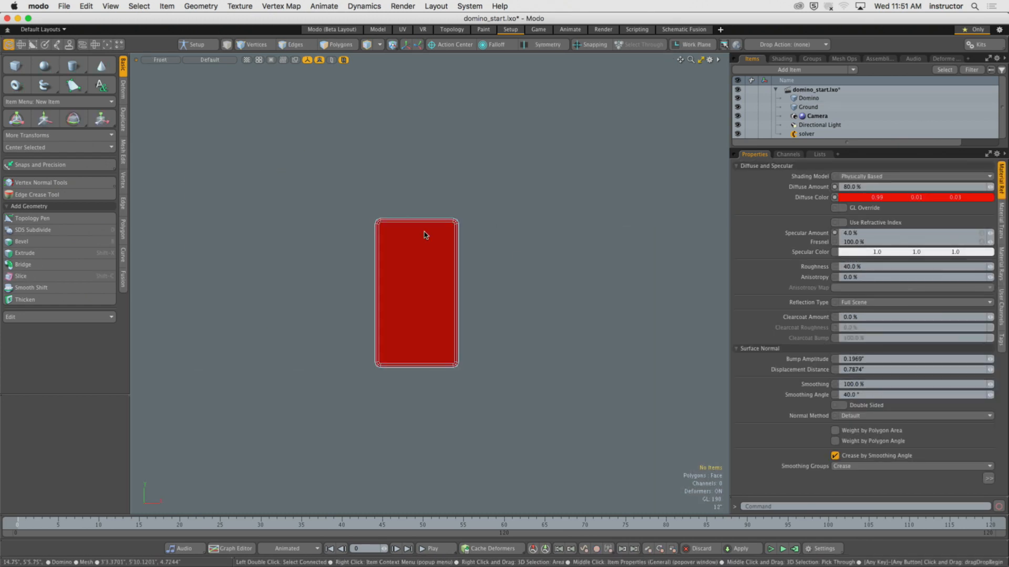
scroll(425, 234, "up", 5)
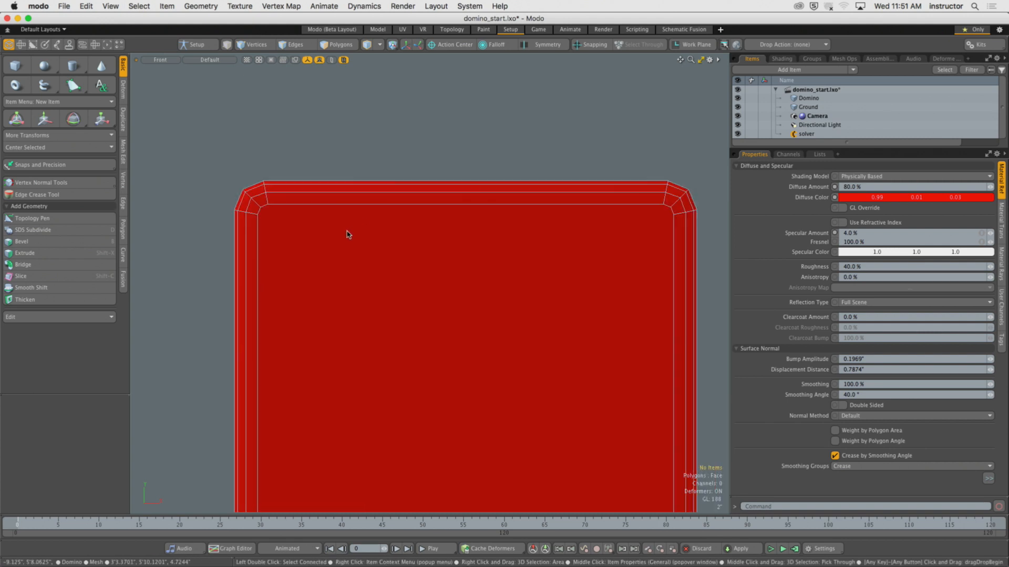
key("1")
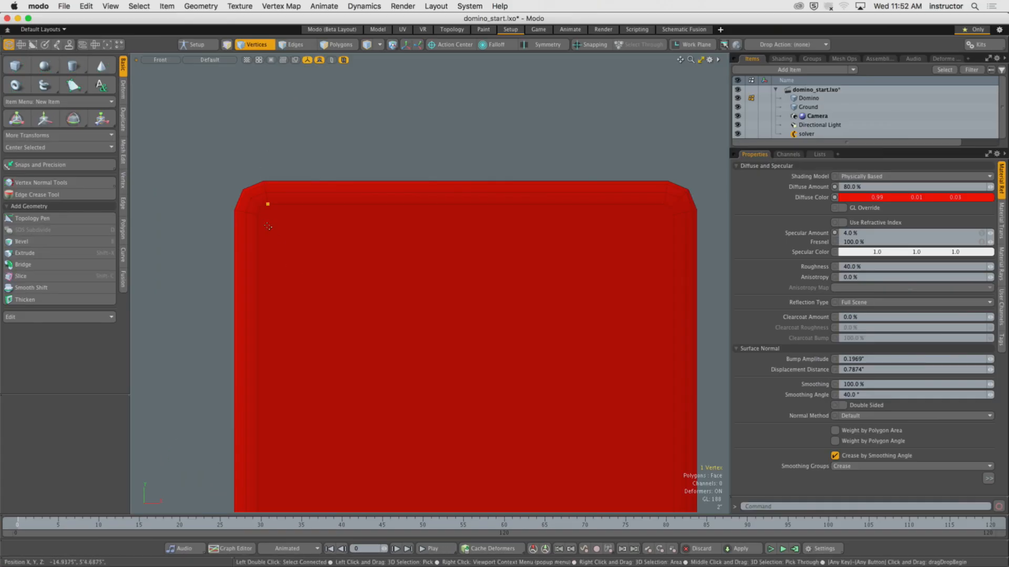
left_click(267, 209)
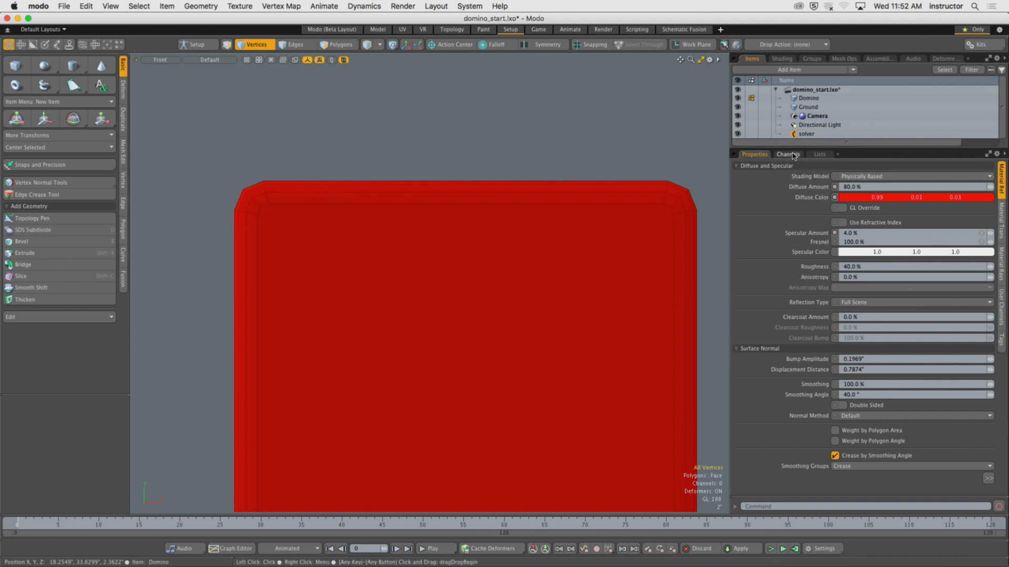
Step: Select the Domino again and set its Impulse Position Y to 33"
left_click_drag(791, 147, 809, 251)
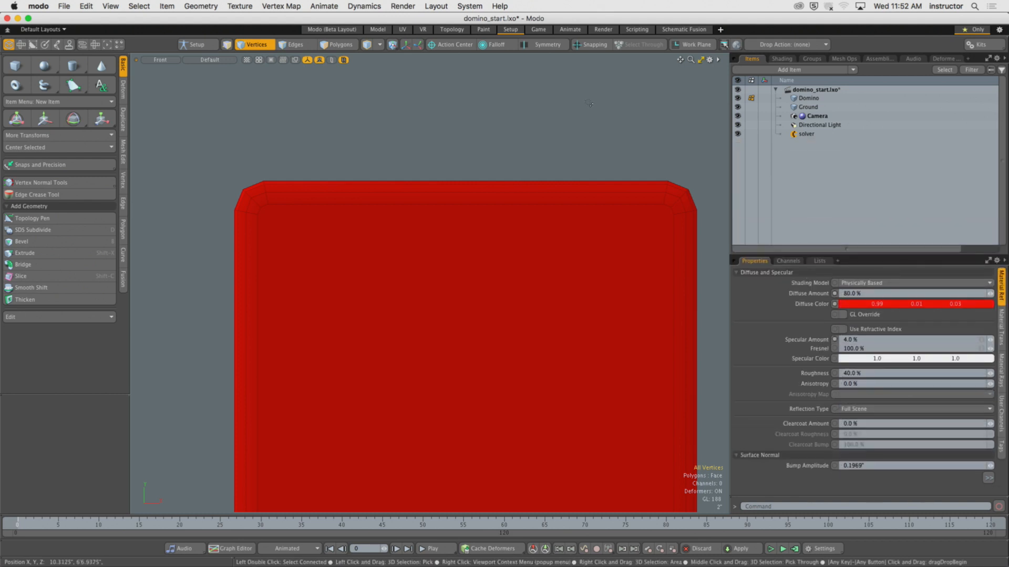
left_click(533, 186)
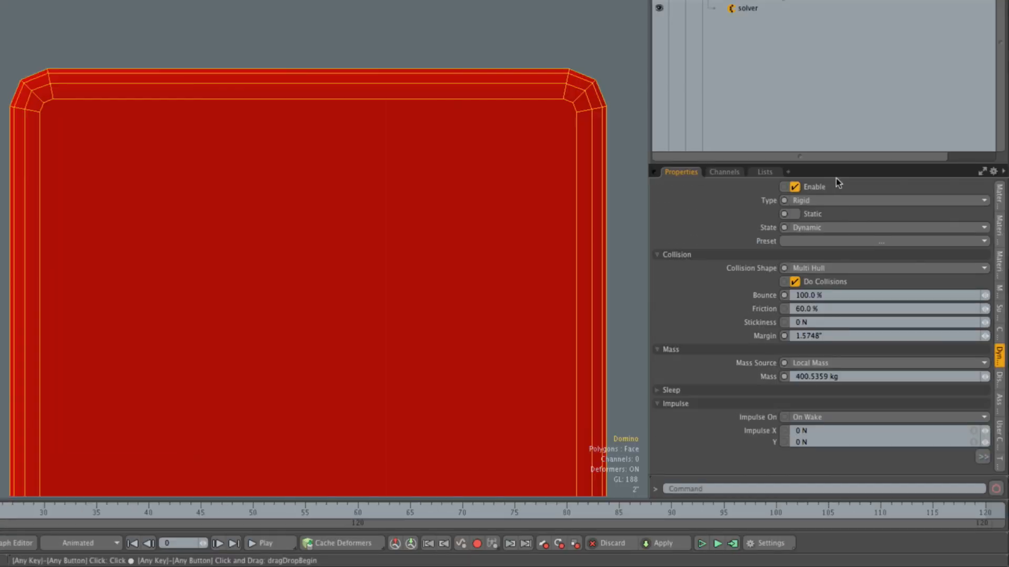
left_click_drag(835, 164, 835, 5)
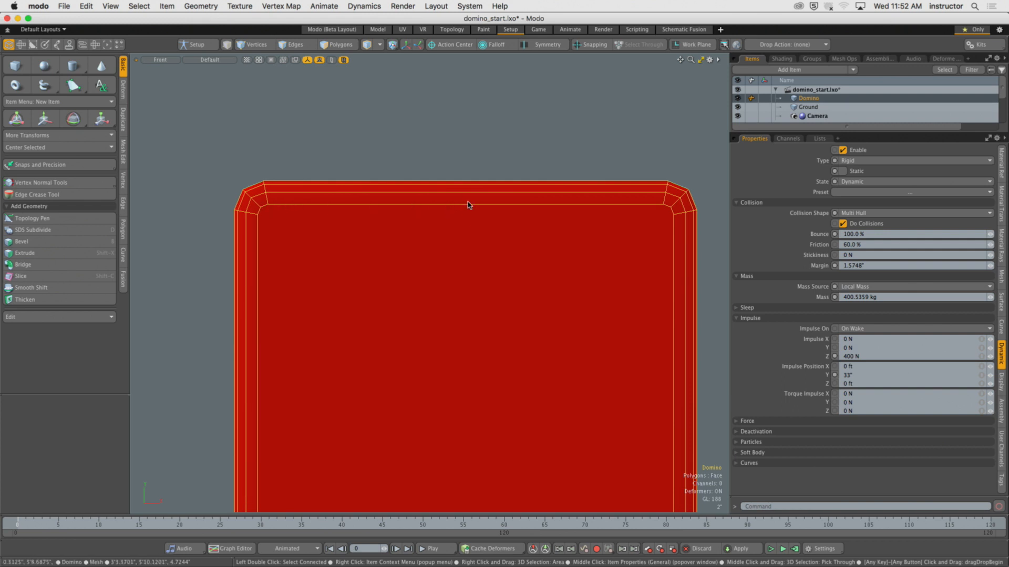
Step: Deselect the Domino and bring the whole piece into the front view
left_click_drag(529, 227, 430, 286, "ctrl+alt")
left_click(431, 287)
left_click_drag(488, 236, 520, 254, "alt")
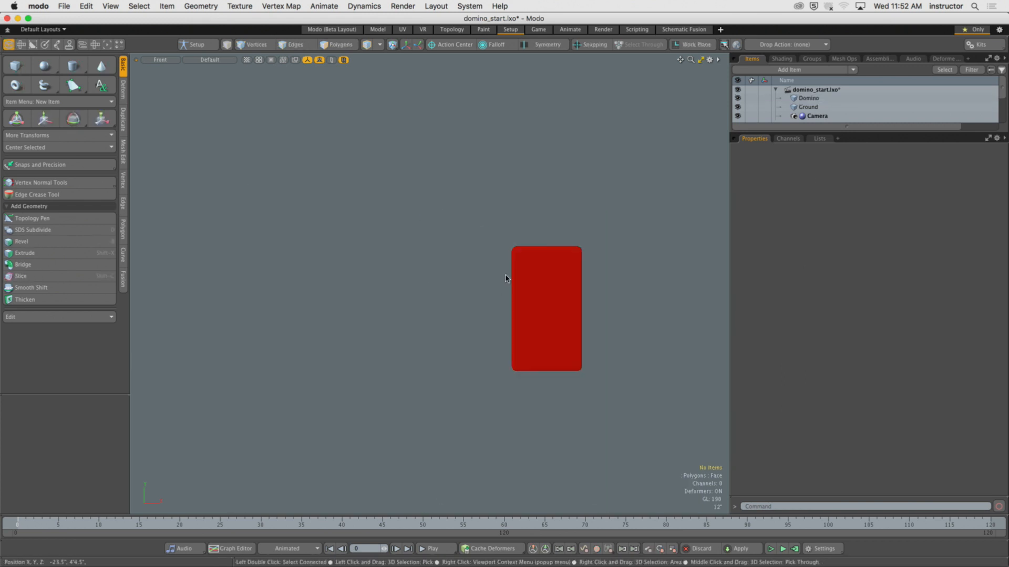
Step: Run the simulation repeatedly in a perspective view to check how the Domino tips with its raised impulse position
key("KP_Decimal")
left_click_drag(586, 266, 357, 252, "alt")
left_click(770, 550)
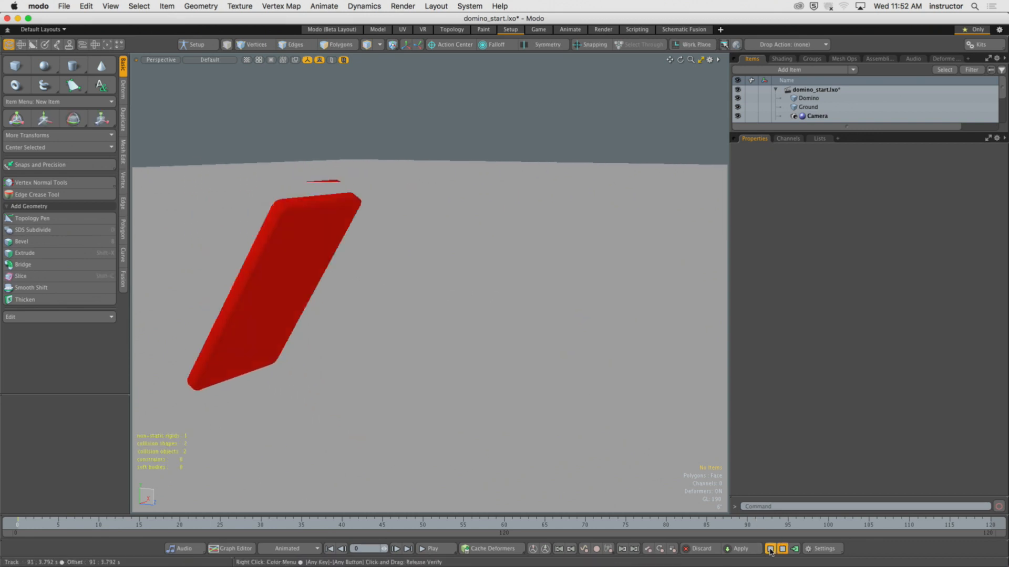
left_click(770, 549)
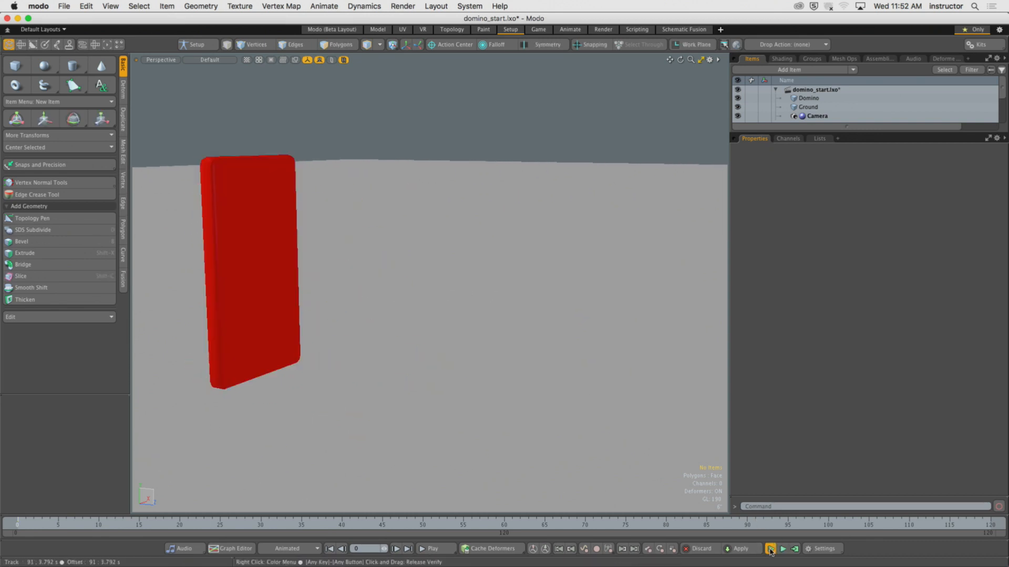
left_click(770, 549)
left_click(771, 549)
left_click(771, 550)
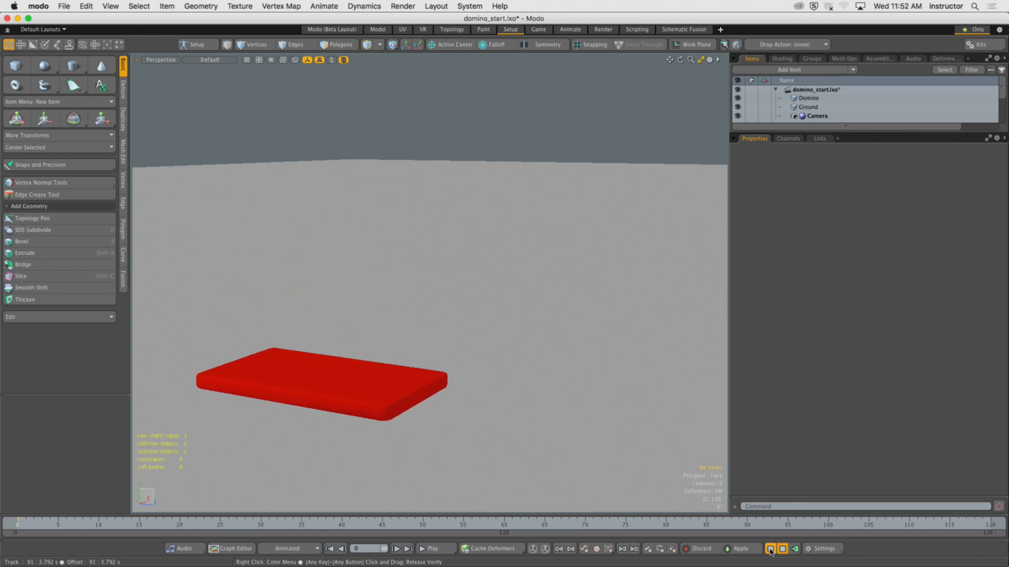
left_click(770, 549)
left_click(770, 550)
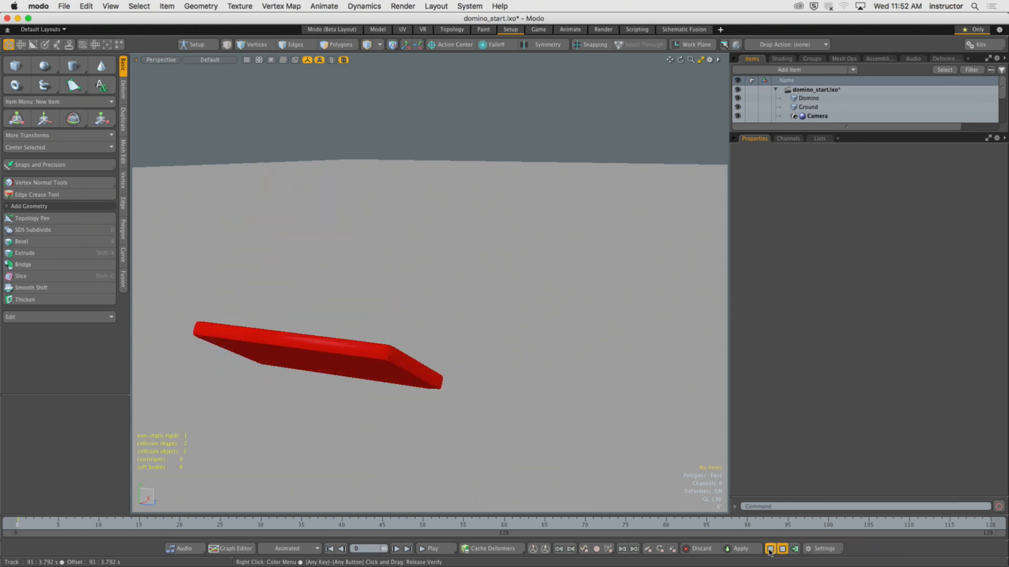
left_click(771, 550)
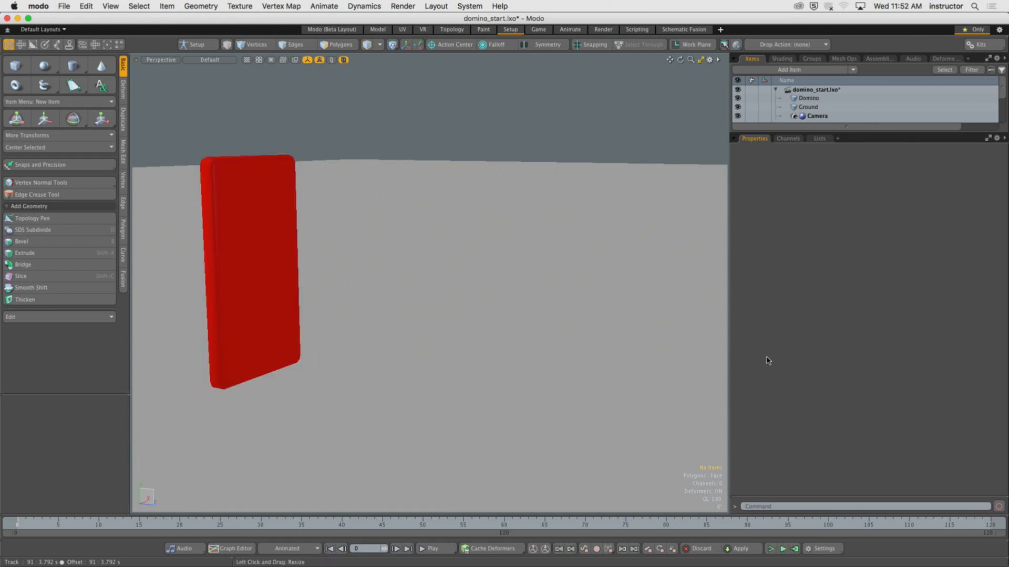
Step: Set the Domino's Z impulse to 0 N and its Y torque impulse to 200 N, and test the spin in the simulation
left_click(808, 98)
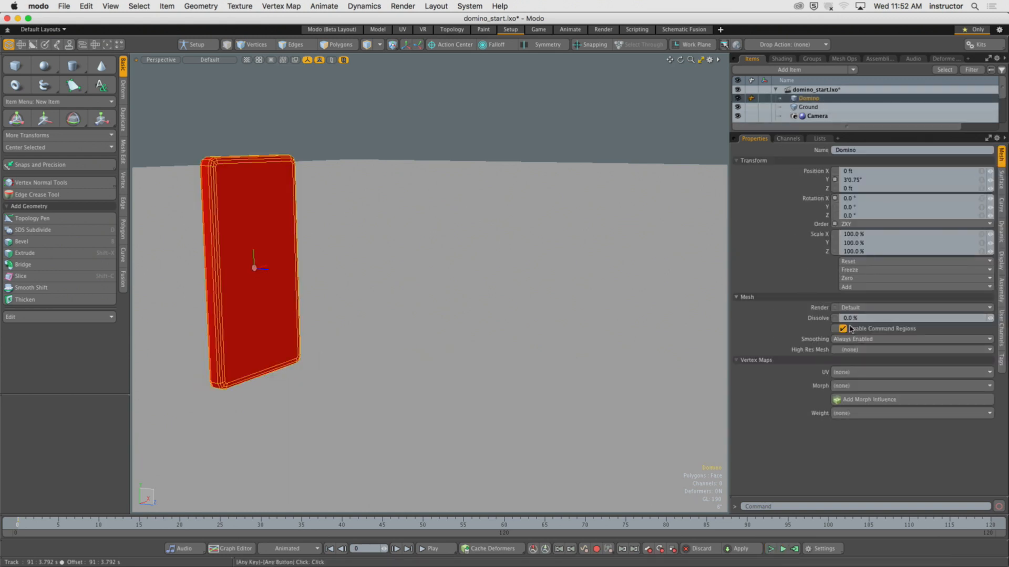
left_click(1002, 231)
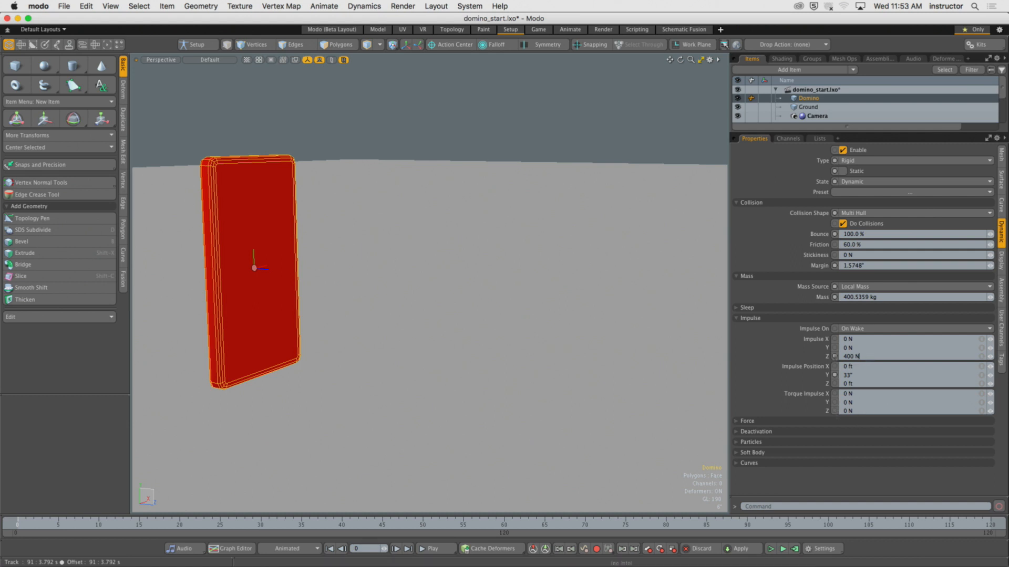
left_click_drag(865, 358, 810, 361)
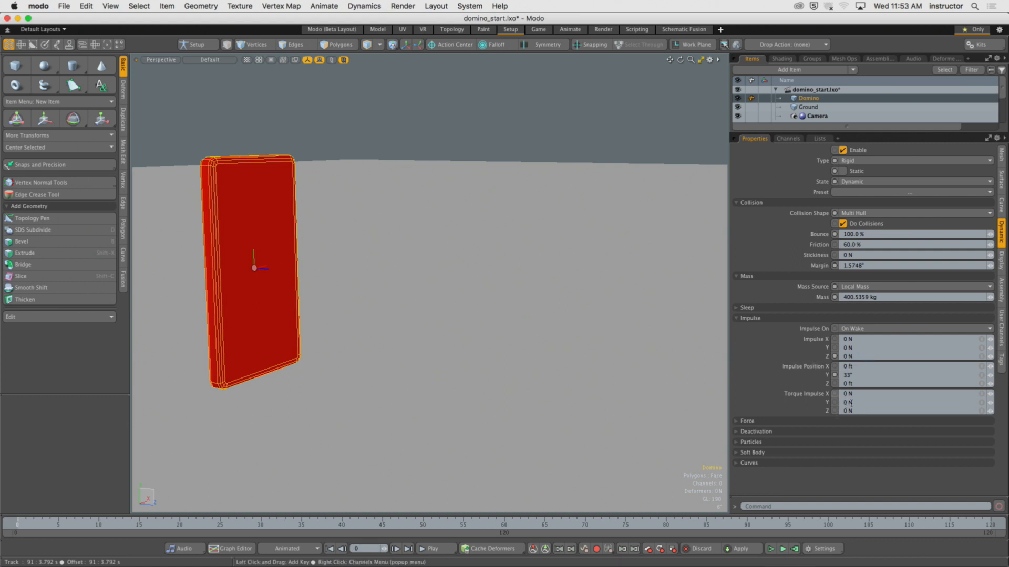
left_click_drag(850, 403, 831, 410)
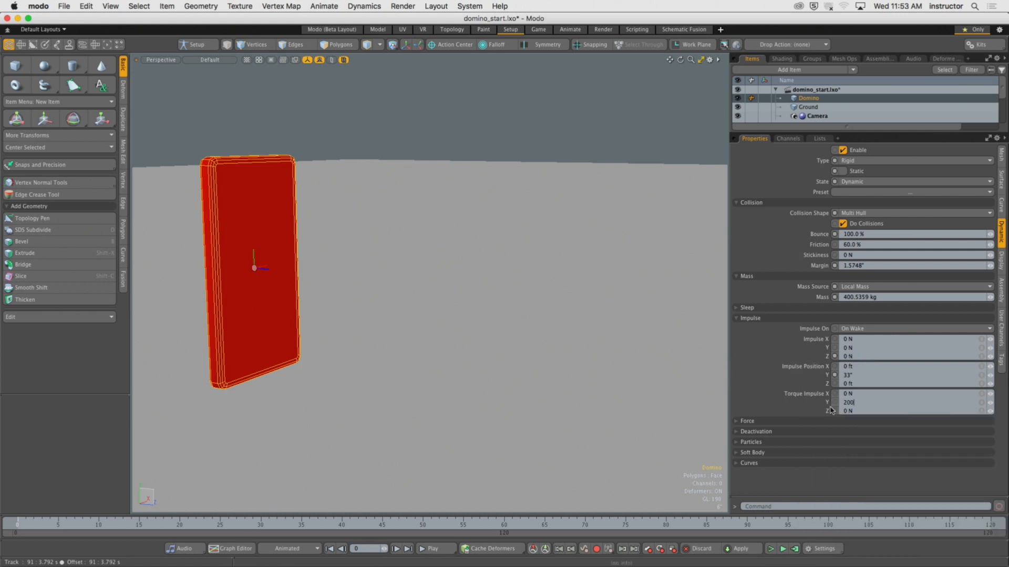
left_click(770, 549)
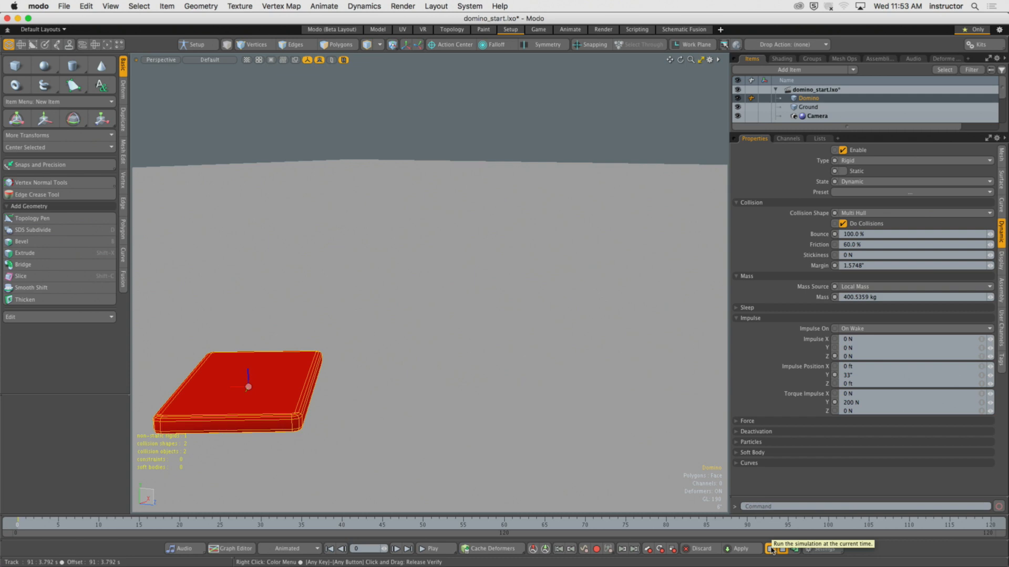
left_click(770, 549)
left_click(782, 549)
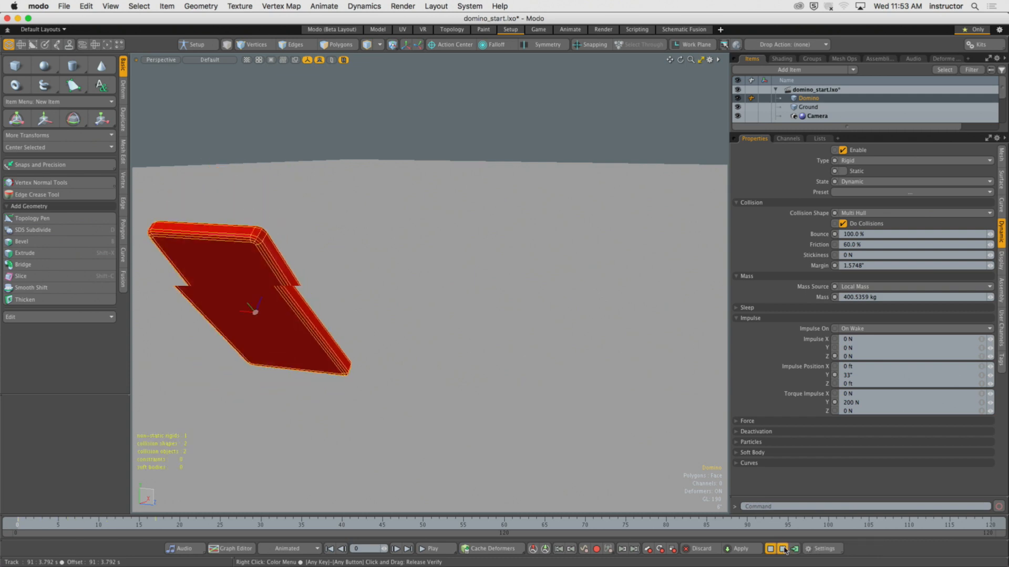
left_click(784, 549)
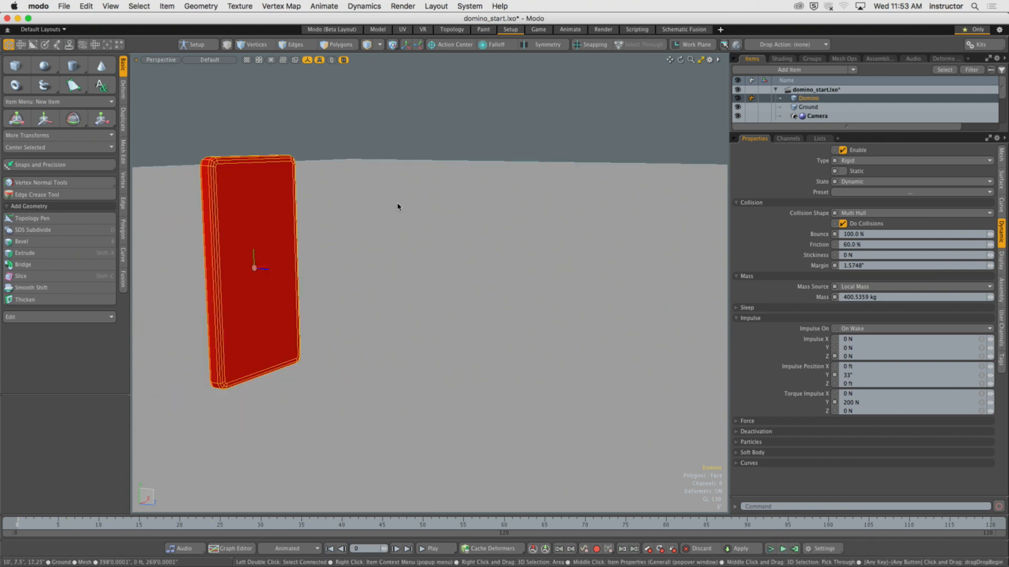
Step: Reset the Domino's Y torque impulse to 0 N and enlarge the item list to show all scene items
left_click(382, 121)
left_click_drag(382, 122, 403, 163, "alt")
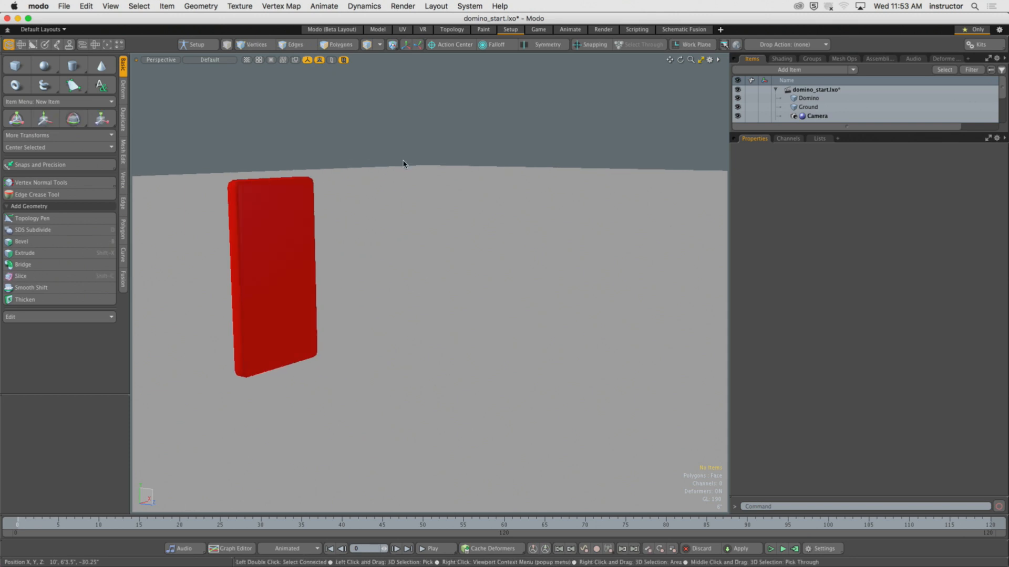
left_click(293, 193)
left_click_drag(284, 254, 404, 209, "alt")
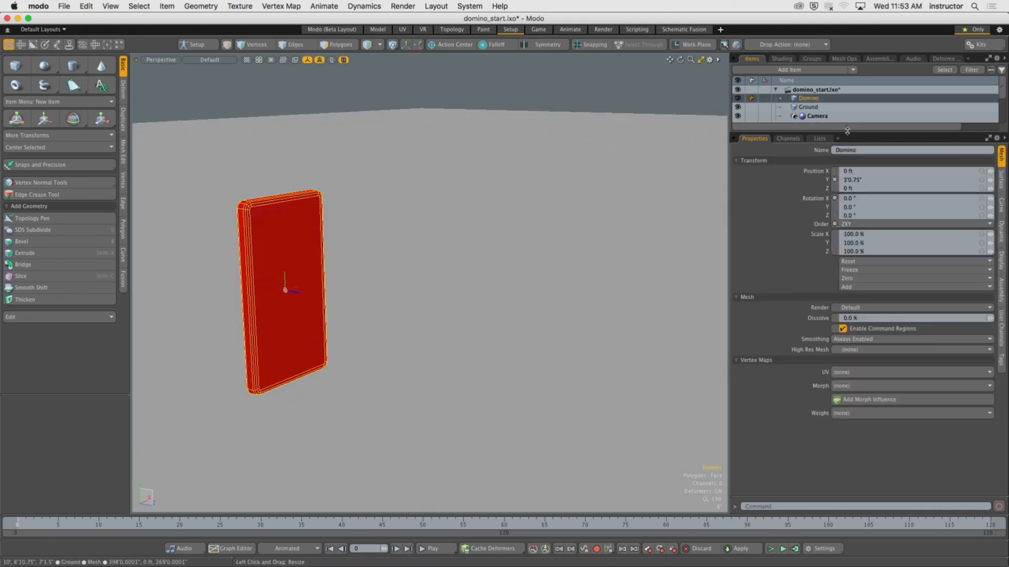
left_click_drag(846, 127, 846, 163)
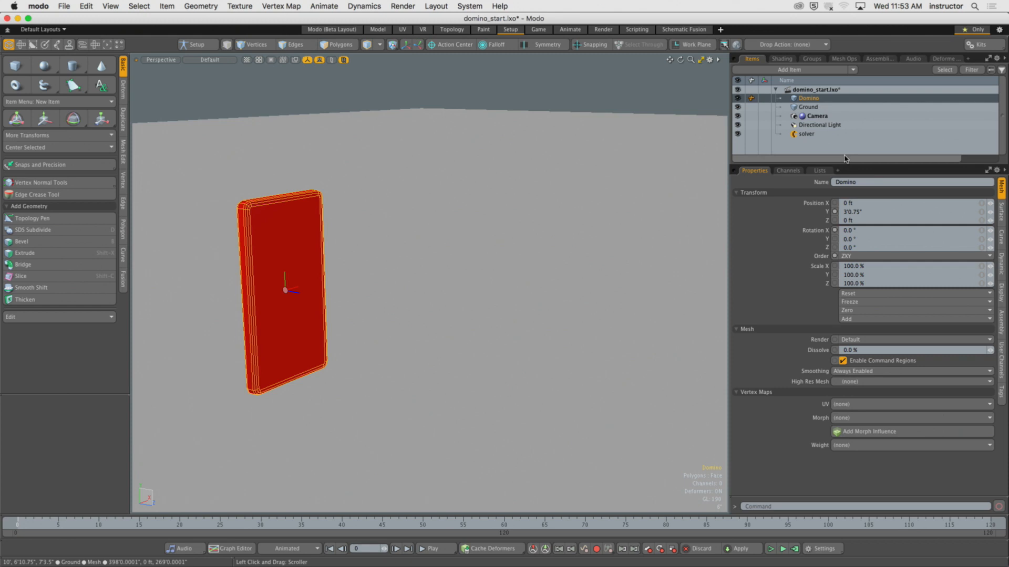
left_click_drag(518, 191, 272, 199, "alt")
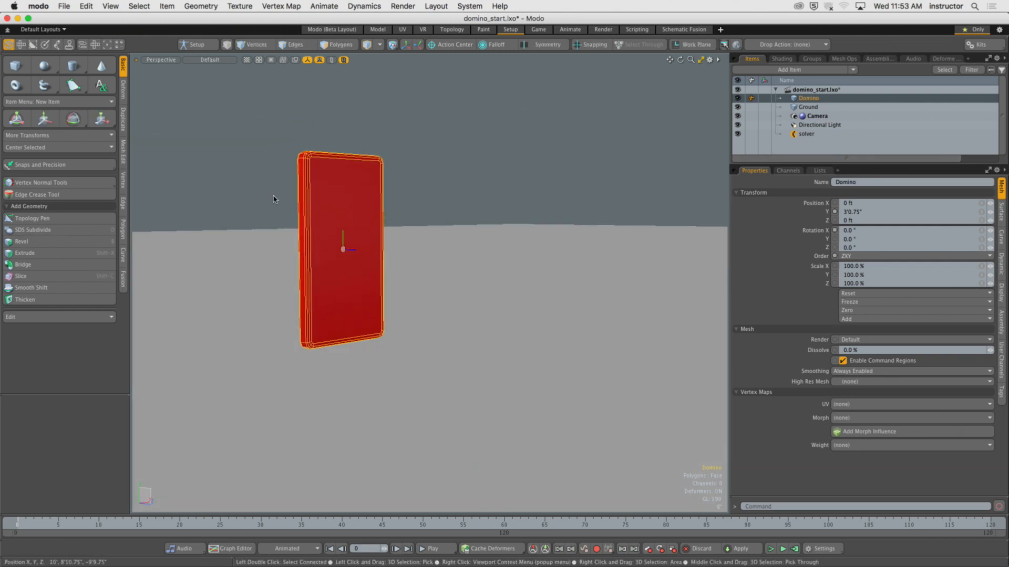
left_click(1001, 266)
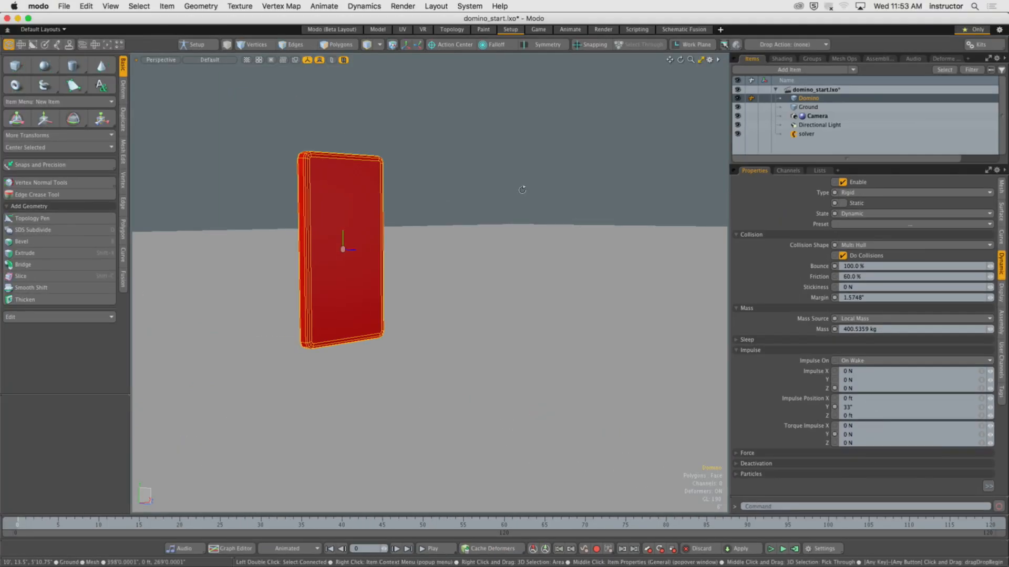
Step: Create three instances of the Domino in a row along Z, about 32" apart, and start the simulation
left_click_drag(521, 190, 512, 207, "alt")
key("w")
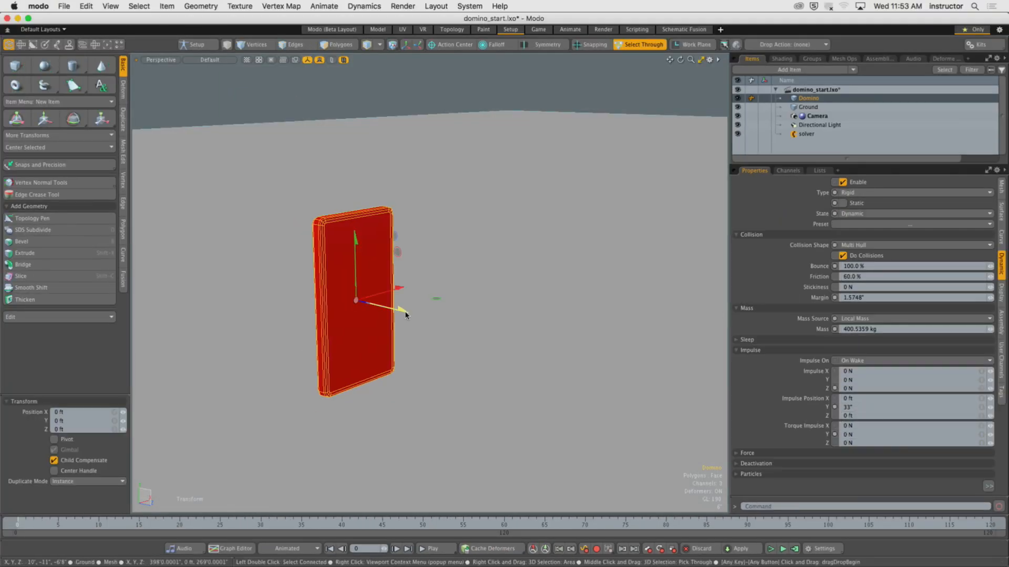
left_click_drag(413, 313, 475, 328, "ctrl+shift")
left_click_drag(518, 294, 579, 315, "alt")
key("space")
left_click(470, 101)
left_click_drag(471, 101, 504, 138, "alt")
left_click(771, 549)
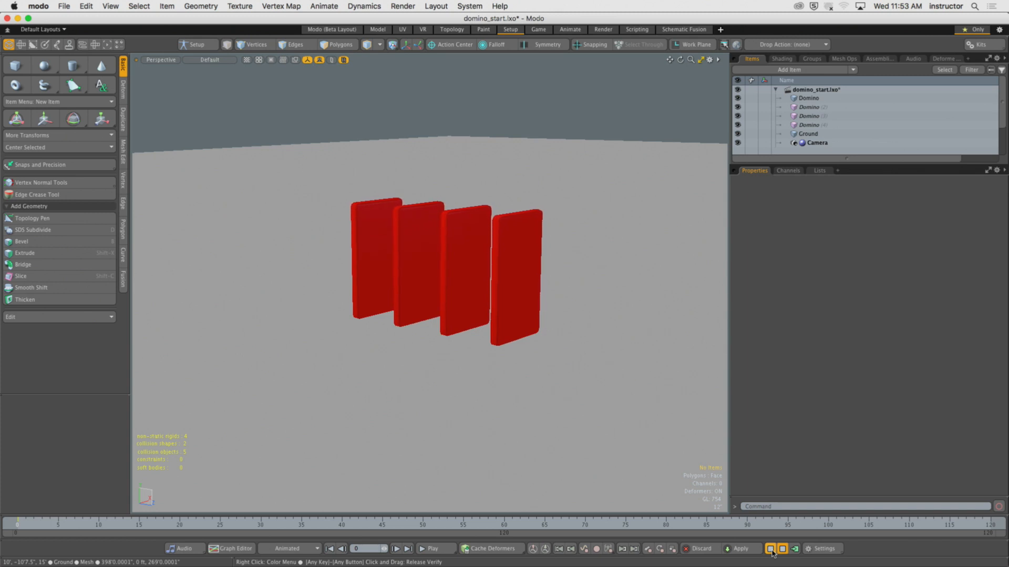
Step: Set the first Domino's Z impulse to 200 N and simulate the row of instances
left_click(374, 238)
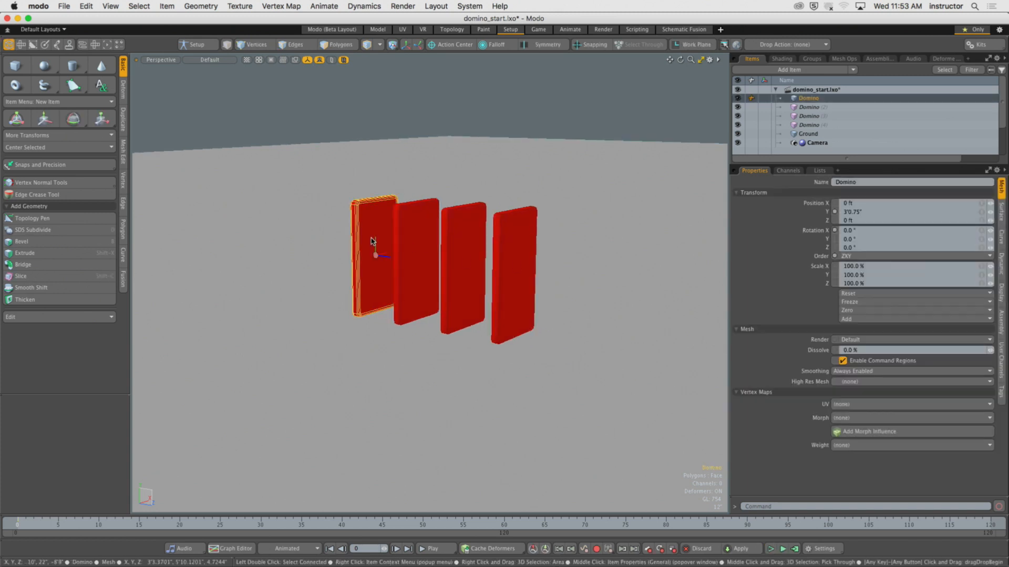
left_click(1001, 265)
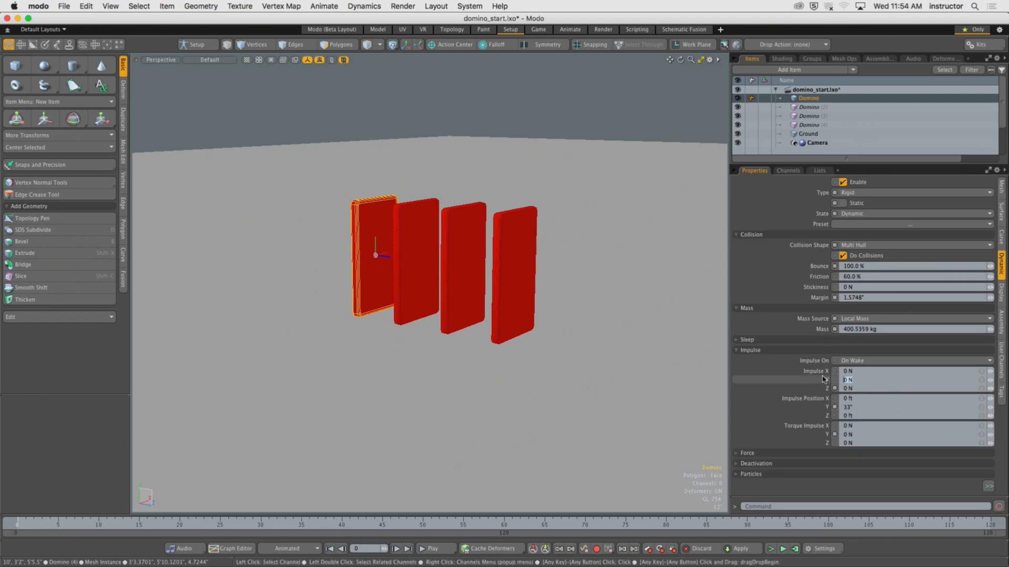
type("20")
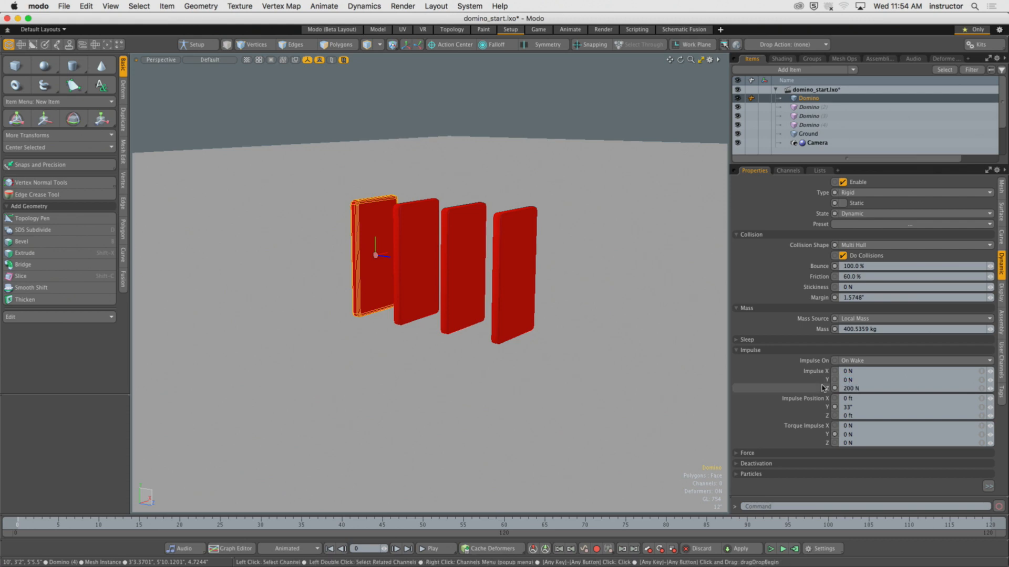
left_click(770, 548)
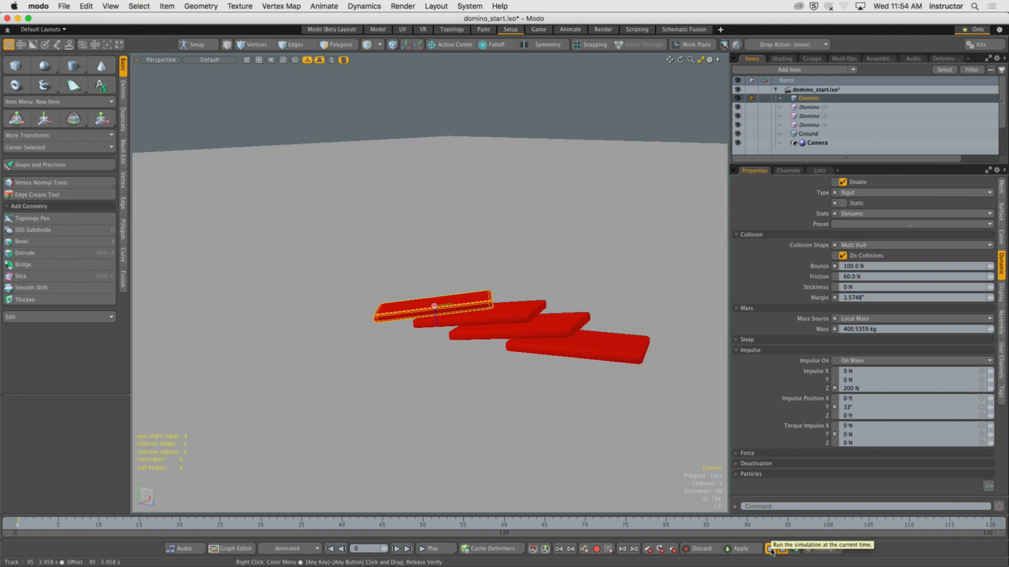
Step: Undo the impulse change and the three instances, back to the single Domino
key("super+z")
key("super+z")
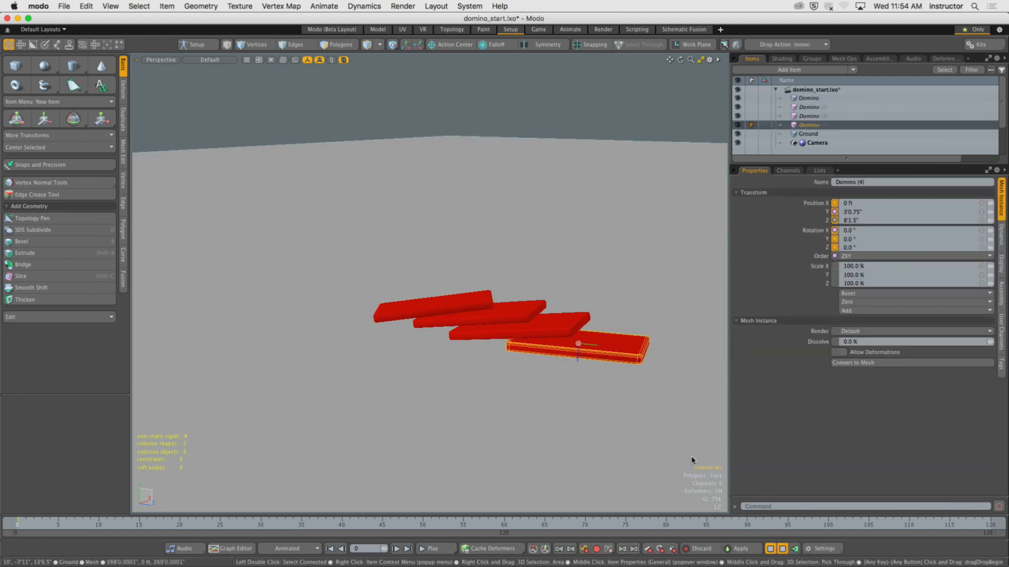
key("super+z")
key("super+z")
key("super+z")
key("super+z")
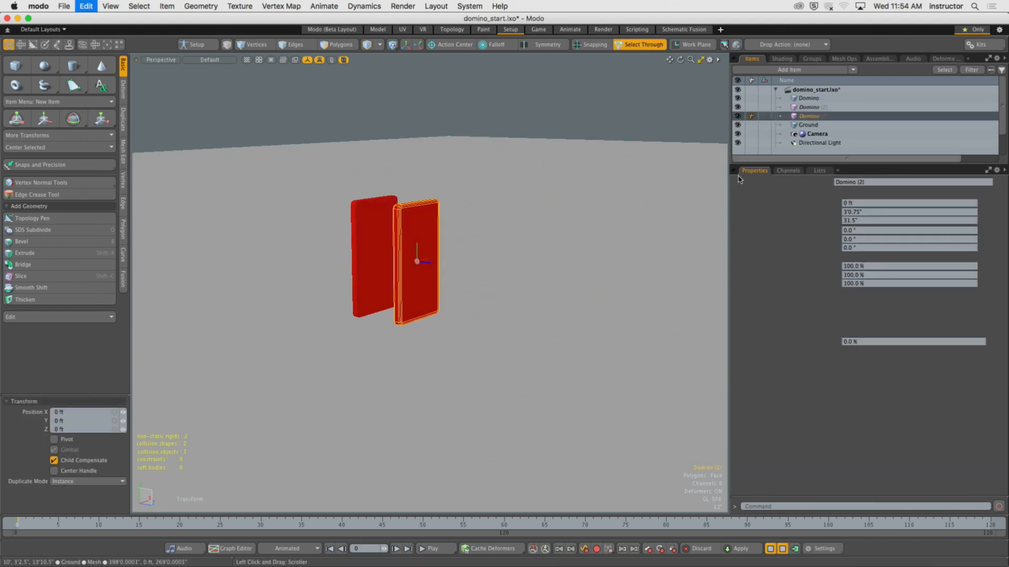
key("super+z")
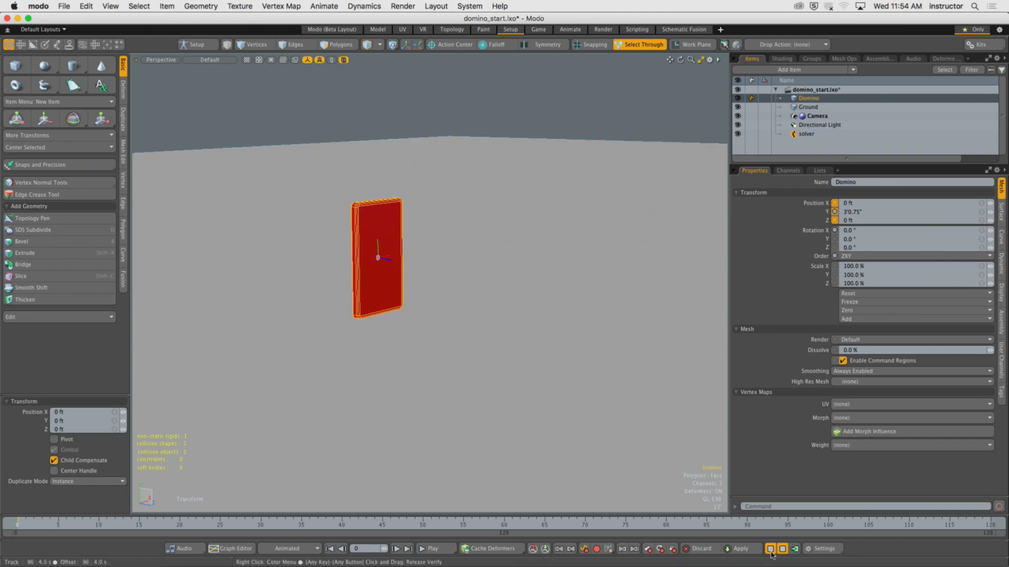
Step: Set the Move tool's Duplicate Mode to Duplicate and copy the Domino three times along Z, the last one at 6'7"
left_click_drag(488, 116, 493, 117, "alt+shift")
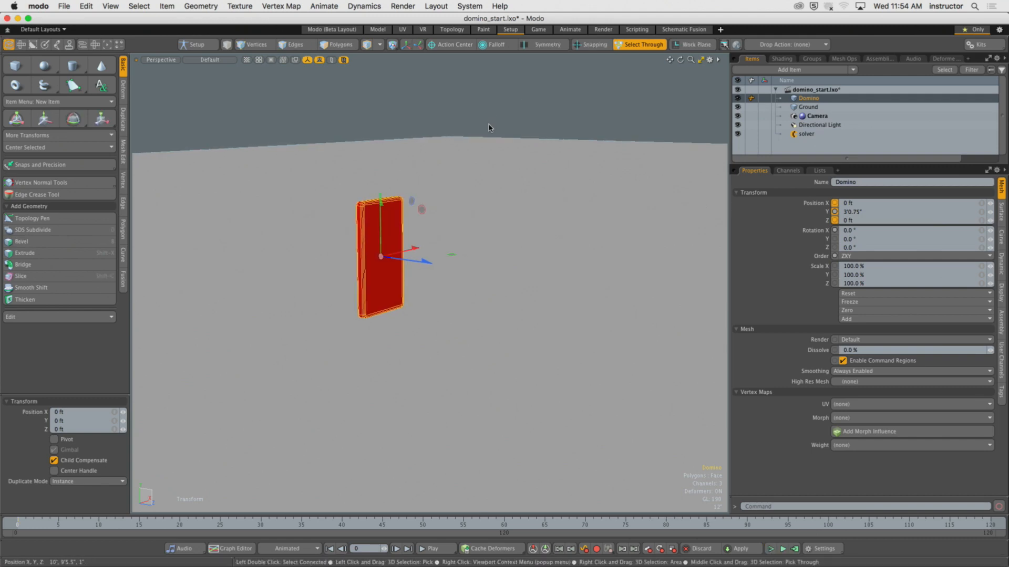
left_click(477, 106)
left_click(374, 227)
left_click_drag(450, 256, 456, 240, "alt+shift")
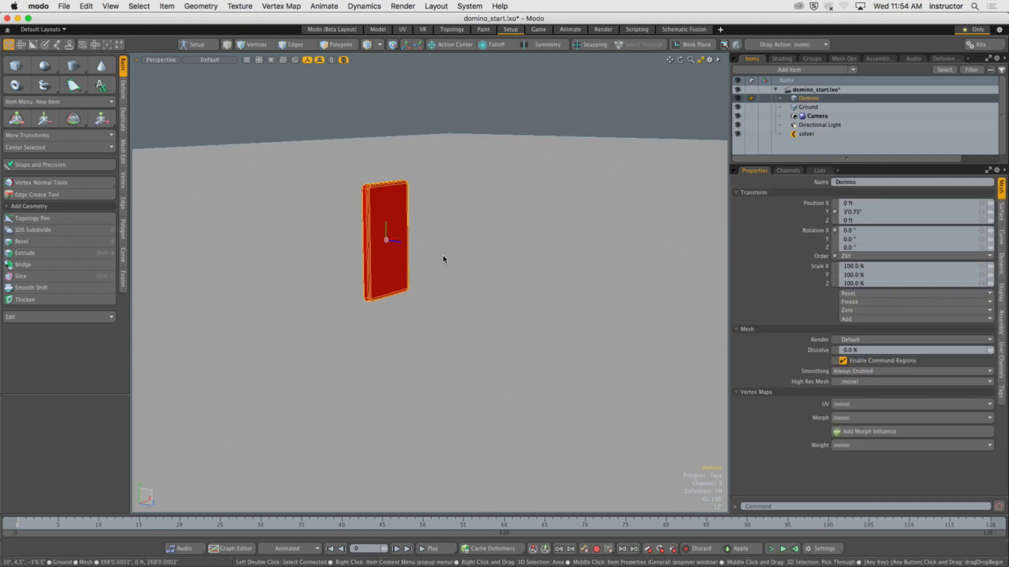
key("w")
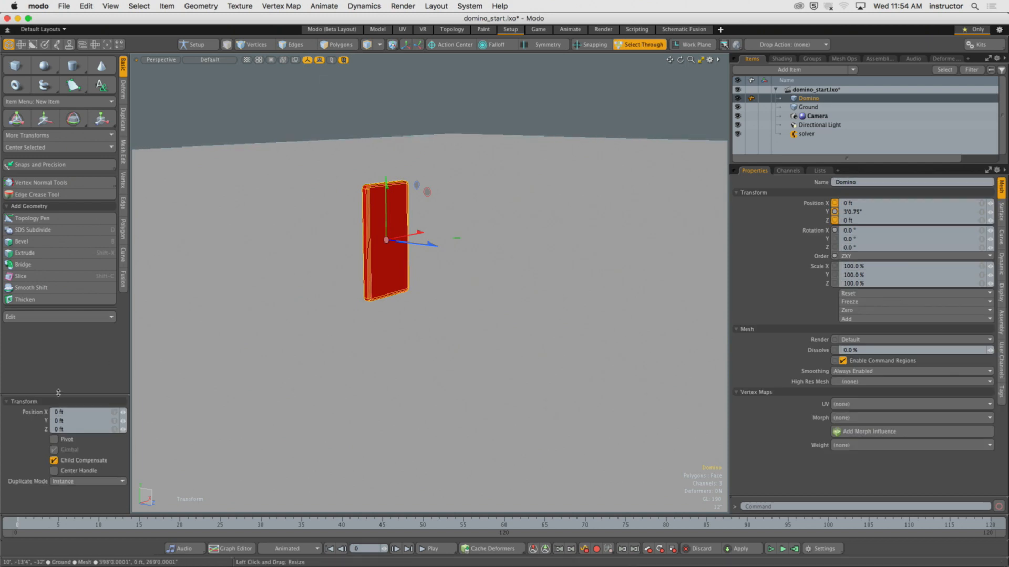
left_click_drag(58, 393, 59, 207)
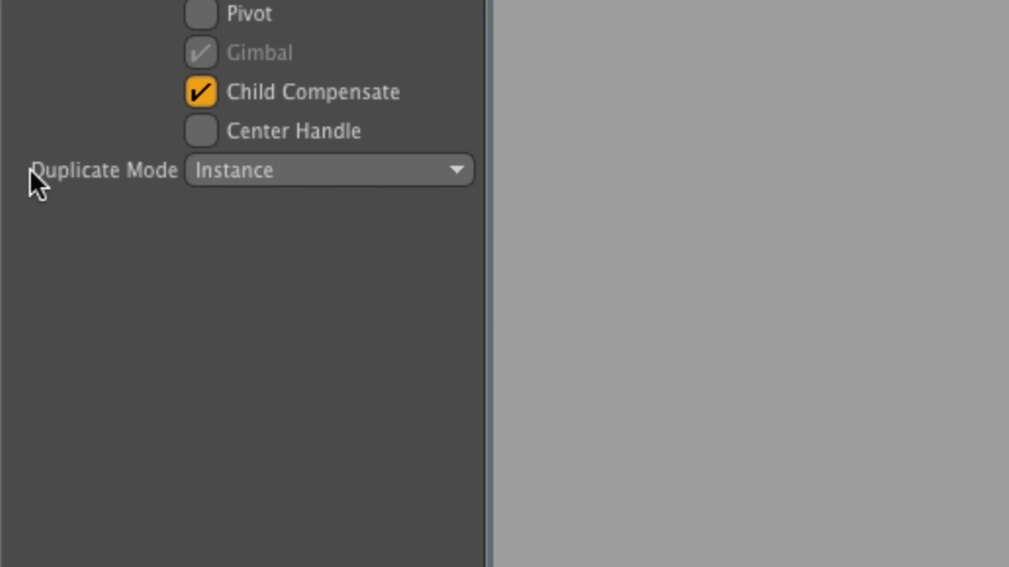
left_click(238, 178)
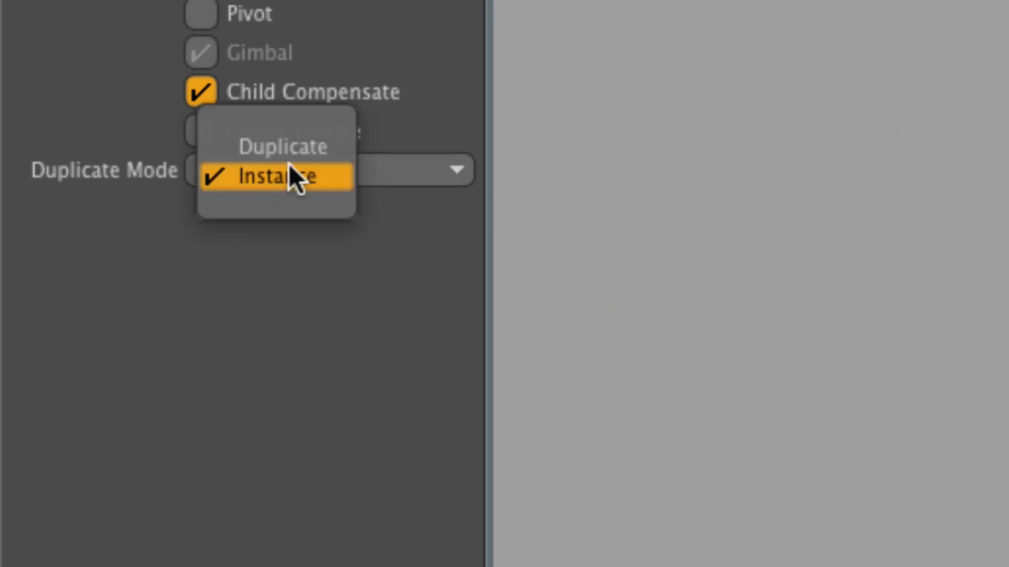
left_click(287, 147)
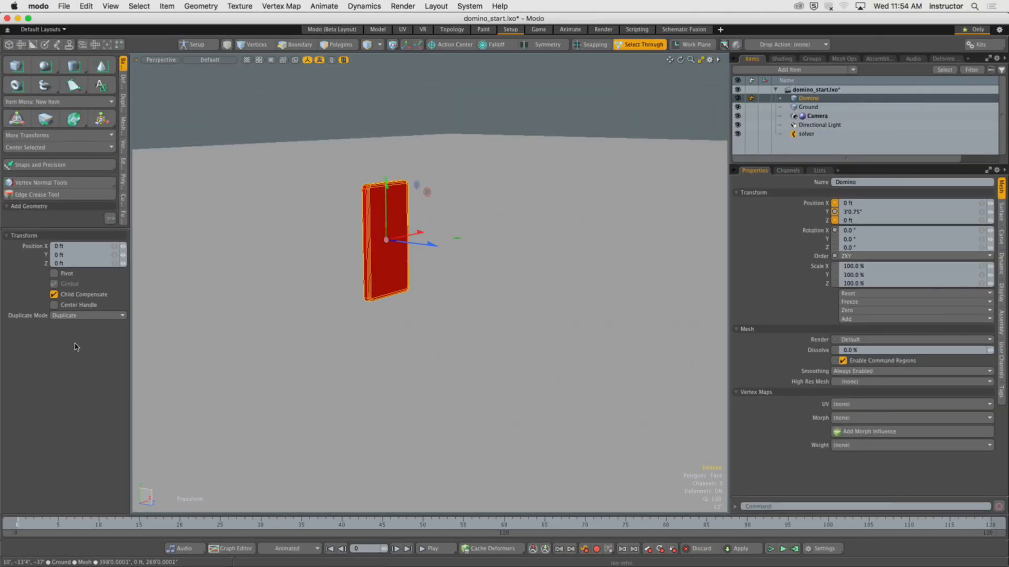
left_click_drag(435, 245, 556, 309, "ctrl+shift")
left_click_drag(556, 308, 459, 308, "alt+shift")
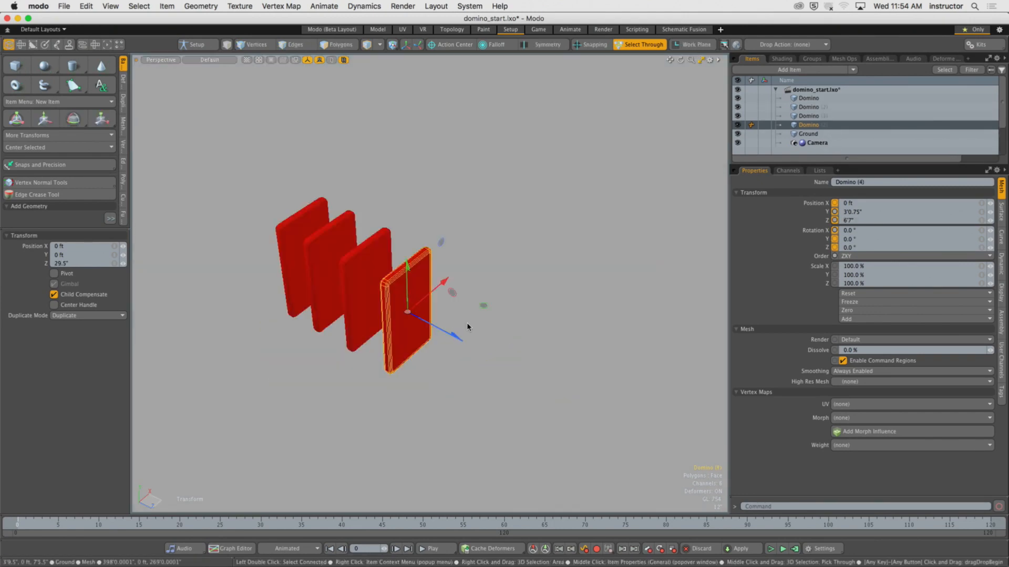
Step: Rotate the fourth domino to 32° about Y and place a fifth copy at X 13.5", Z 8'1" to start a curve
key("e")
left_click_drag(447, 351, 522, 313)
key("w")
Step: Rotate the fifth domino to 53.5° about Y and place a sixth copy about 25" further along its own facing direction
key("e")
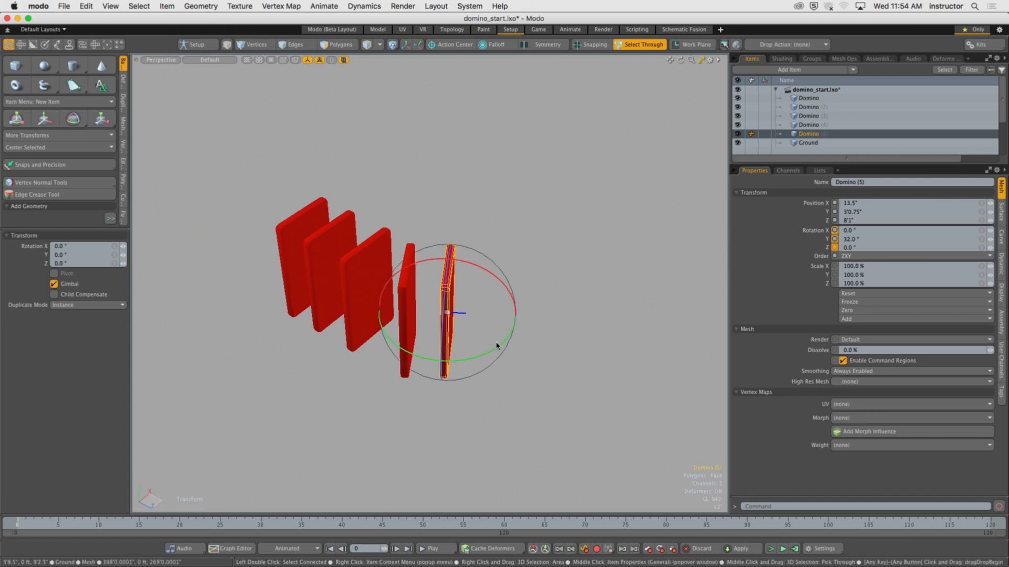
left_click_drag(497, 346, 500, 379)
key("w")
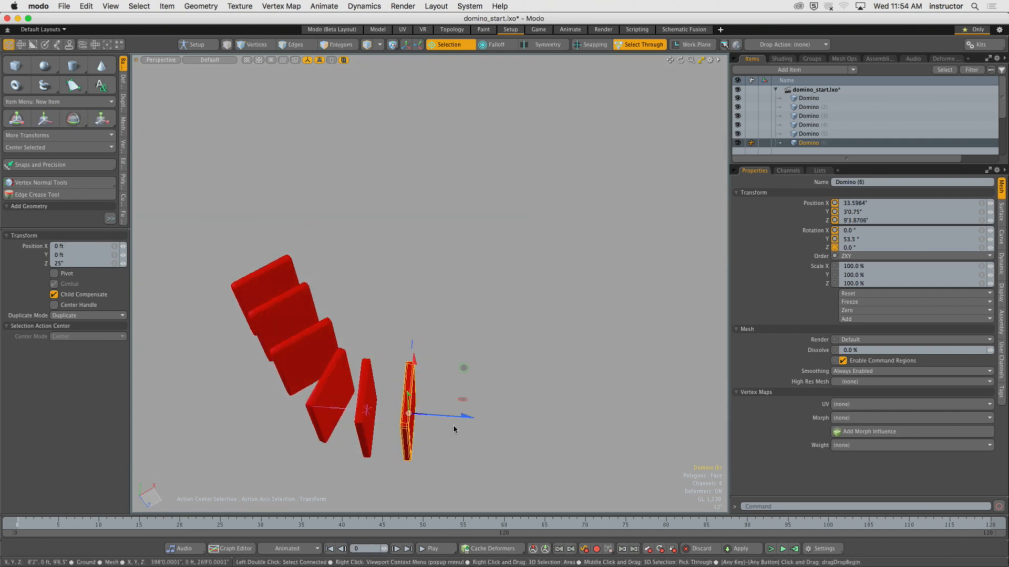
Step: Place a seventh domino by copying the sixth one further along its own facing direction
left_click_drag(466, 417, 488, 321, "ctrl+shift")
key("space")
Step: Give the first Domino in the row a Z impulse of 200 N in its dynamics settings
left_click(383, 261)
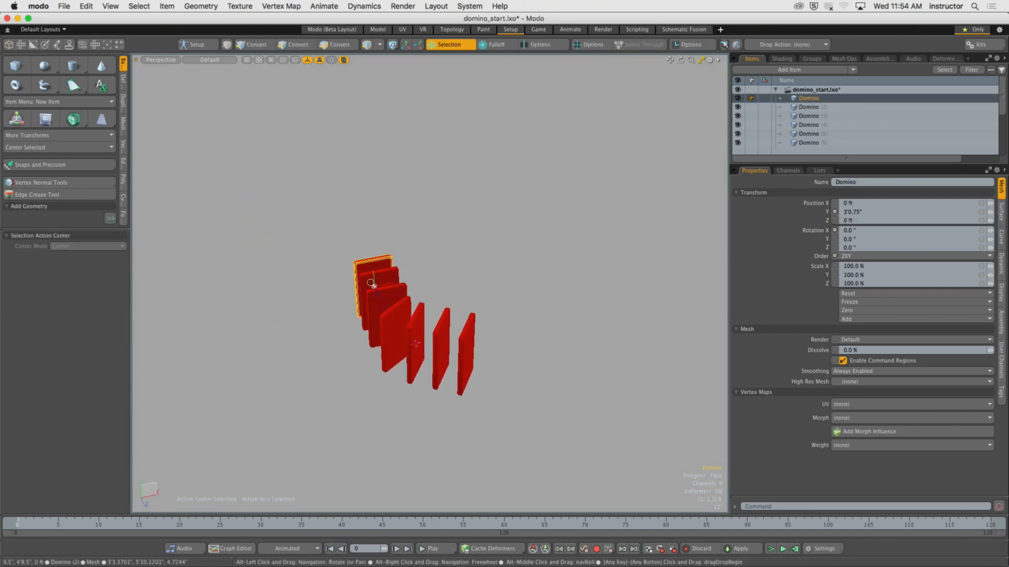
key("shift+a")
left_click_drag(382, 261, 457, 302, "alt")
left_click_drag(458, 302, 368, 295, "alt+shift")
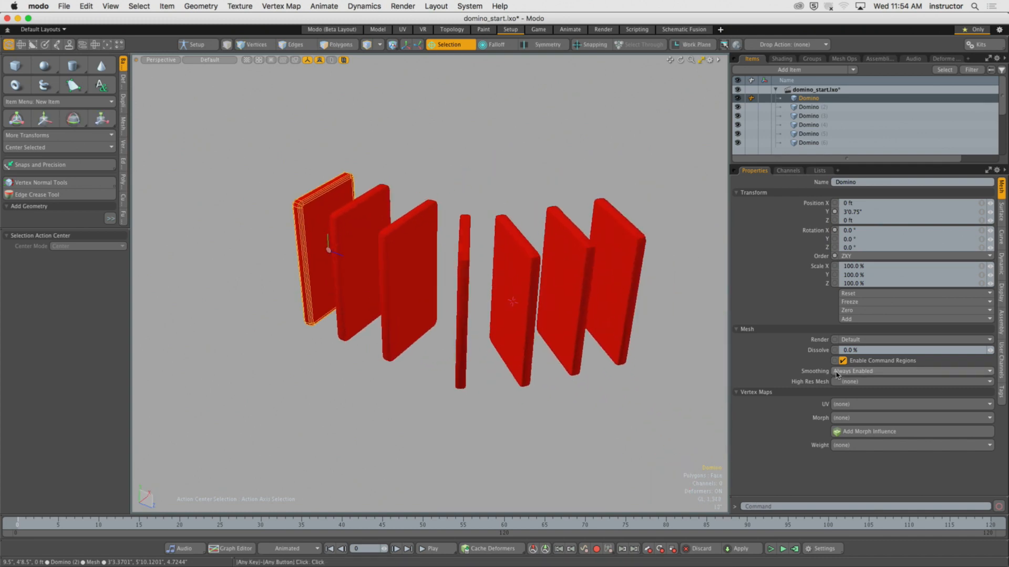
left_click(1000, 269)
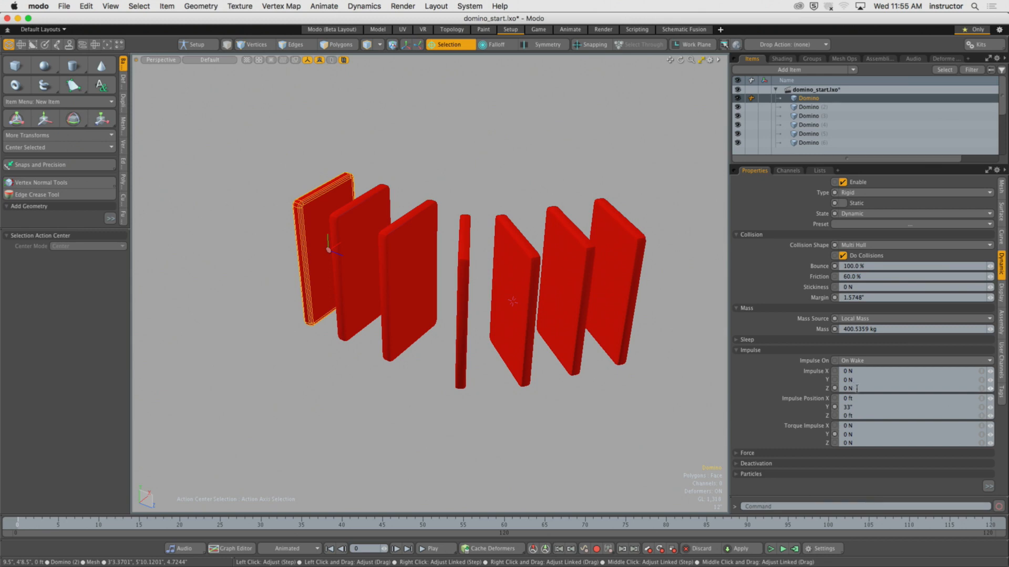
type("20")
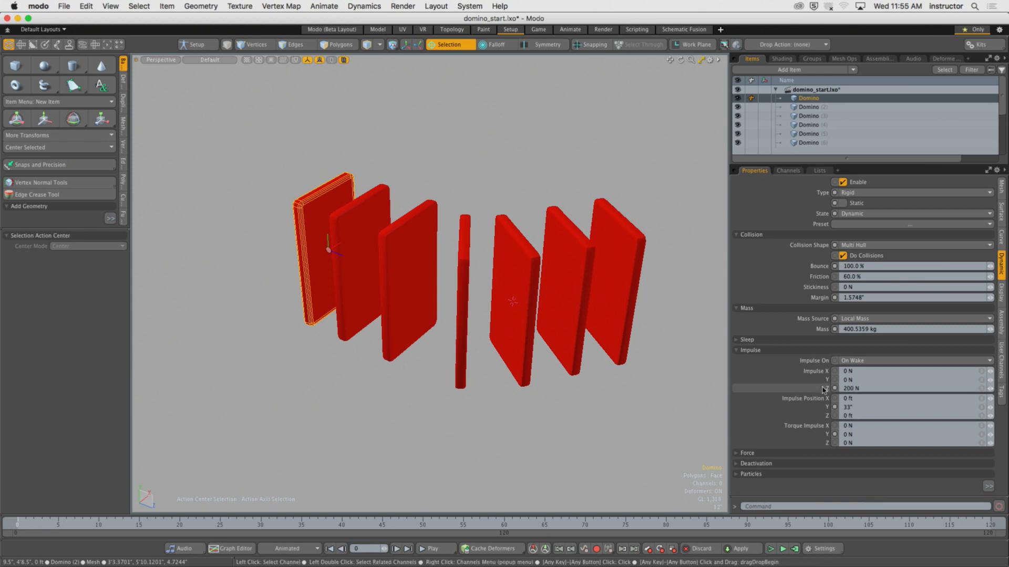
Step: Deselect everything, run the dynamics simulation on the seven dominoes, and stop it to reset them
left_click_drag(620, 279, 616, 244, "alt")
left_click_drag(616, 243, 559, 276, "alt+shift")
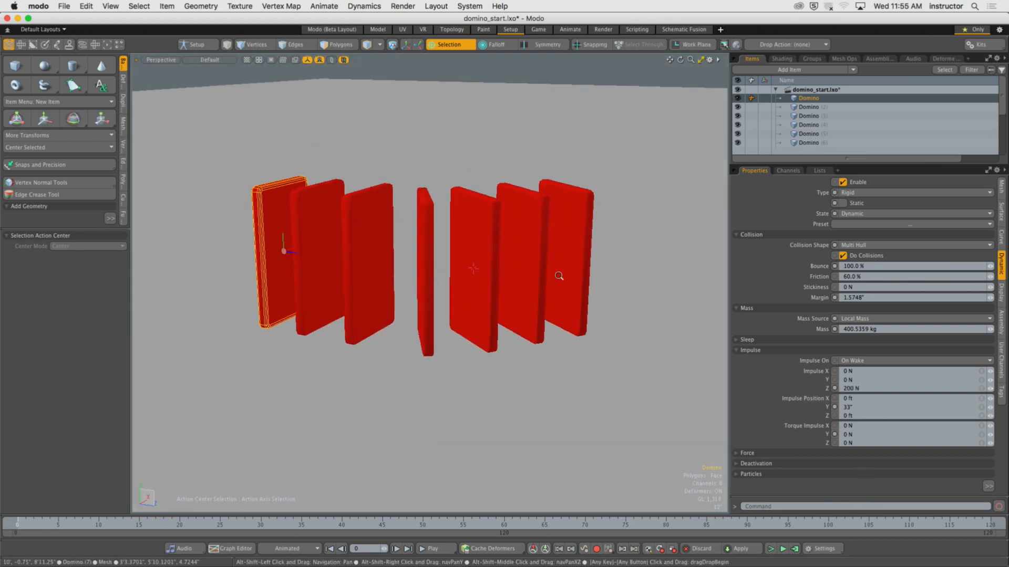
left_click(579, 119)
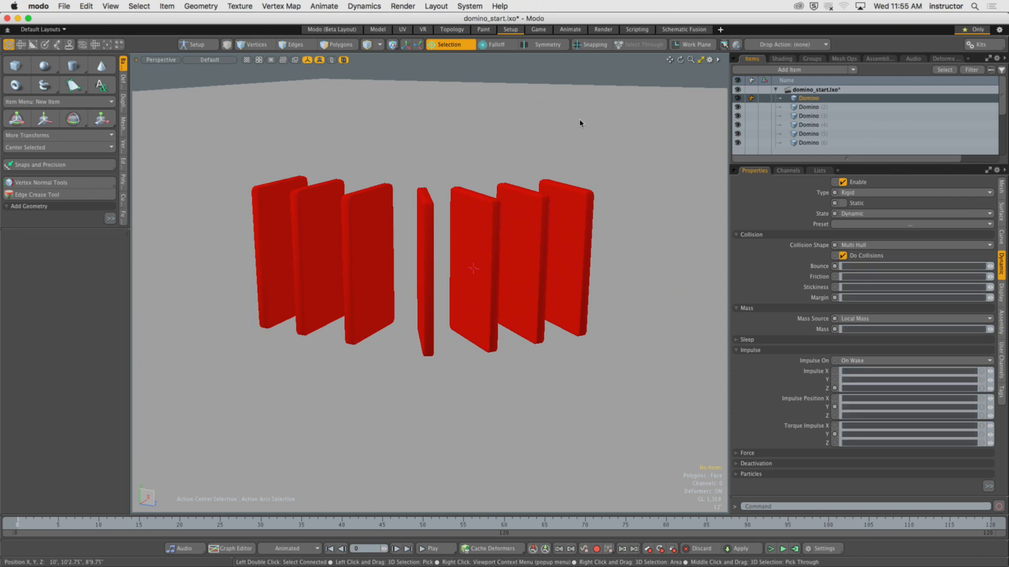
left_click(770, 549)
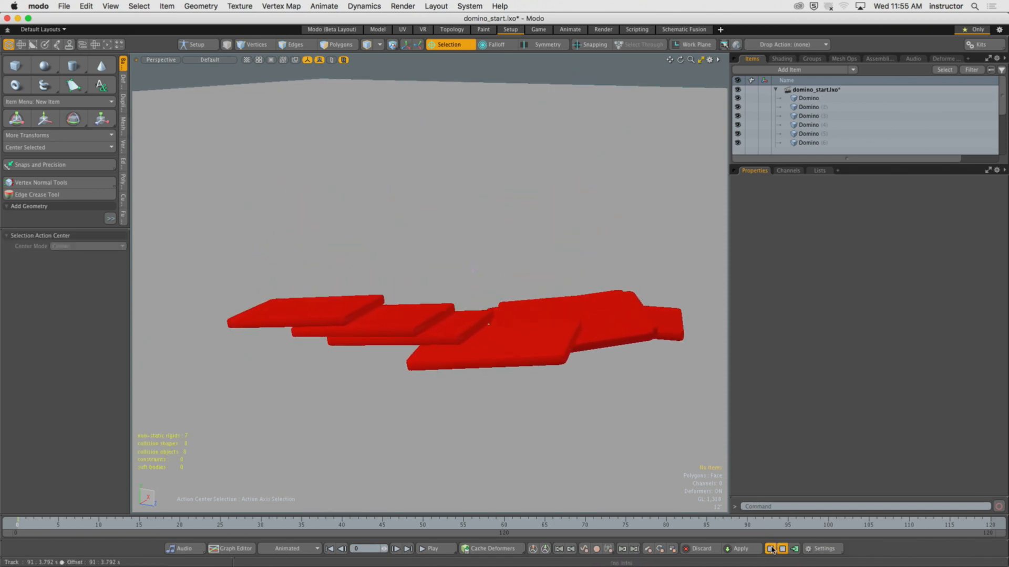
left_click(770, 549)
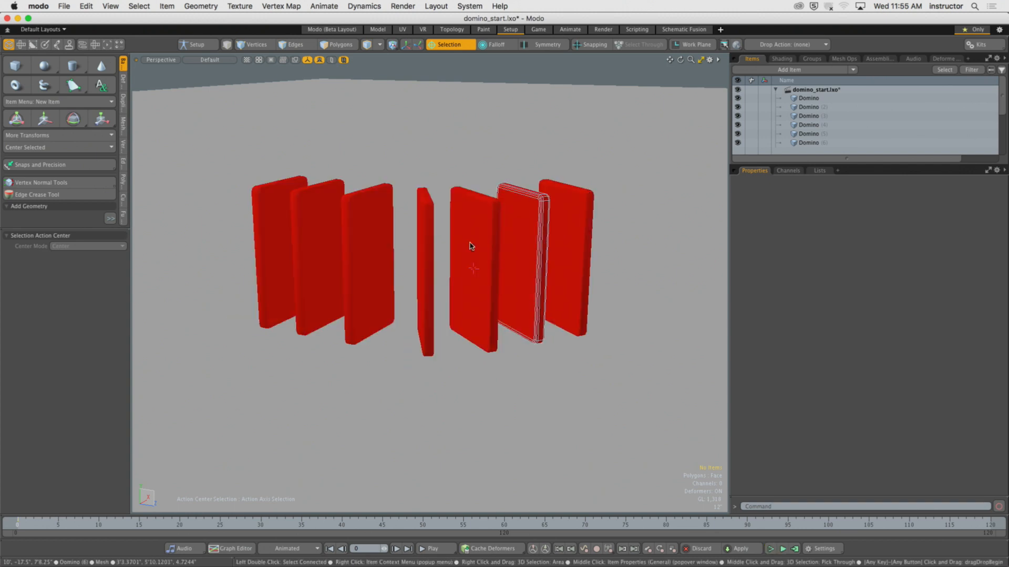
Step: Select all seven dominoes and set the grid to Always show in the front view
left_click_drag(269, 172, 309, 83, "alt")
left_click_drag(222, 85, 602, 185)
key("ctrl+space")
left_click(469, 318)
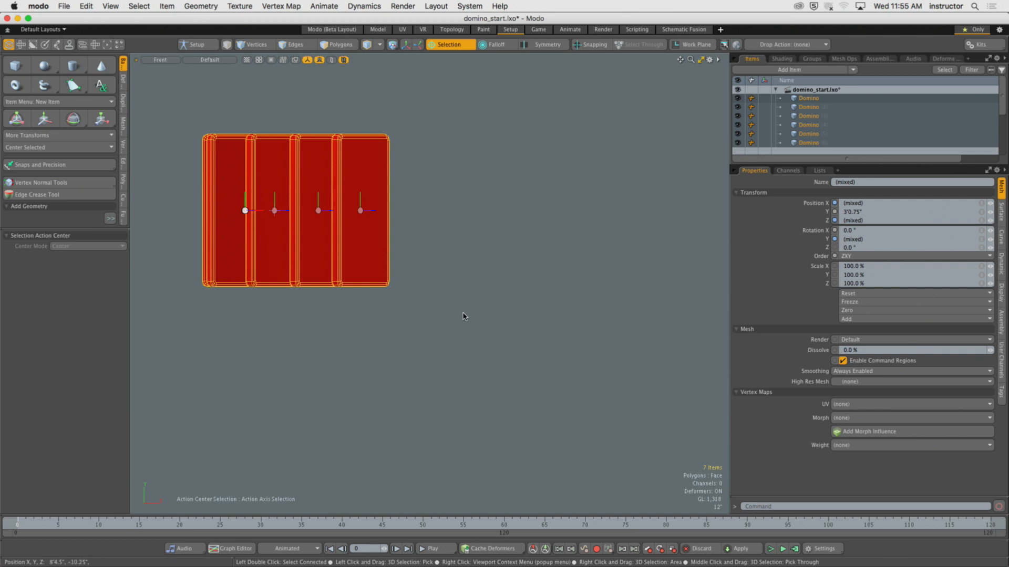
key("o")
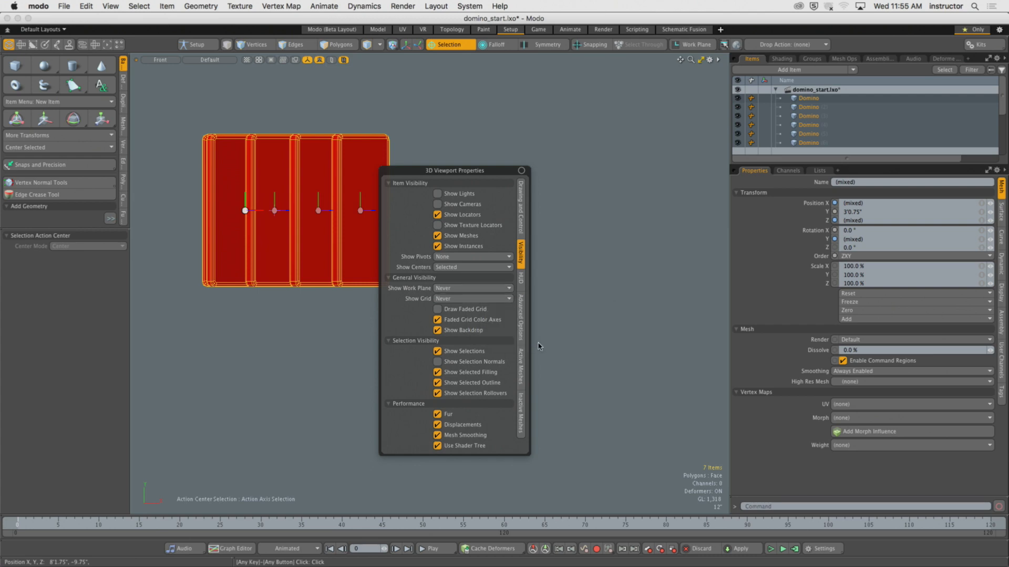
left_click(499, 300)
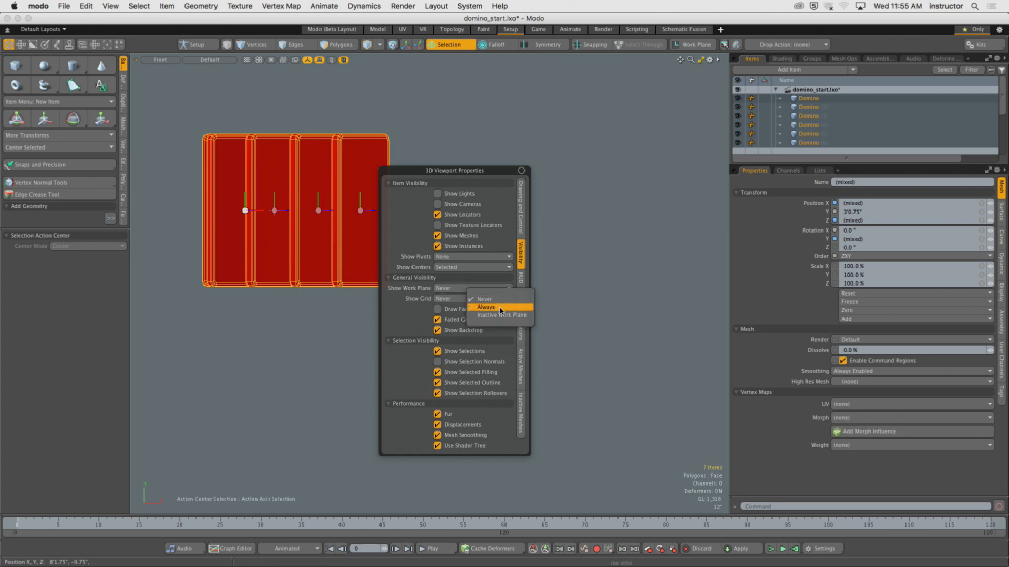
left_click(500, 308)
left_click_drag(245, 264, 428, 295, "ctrl+alt")
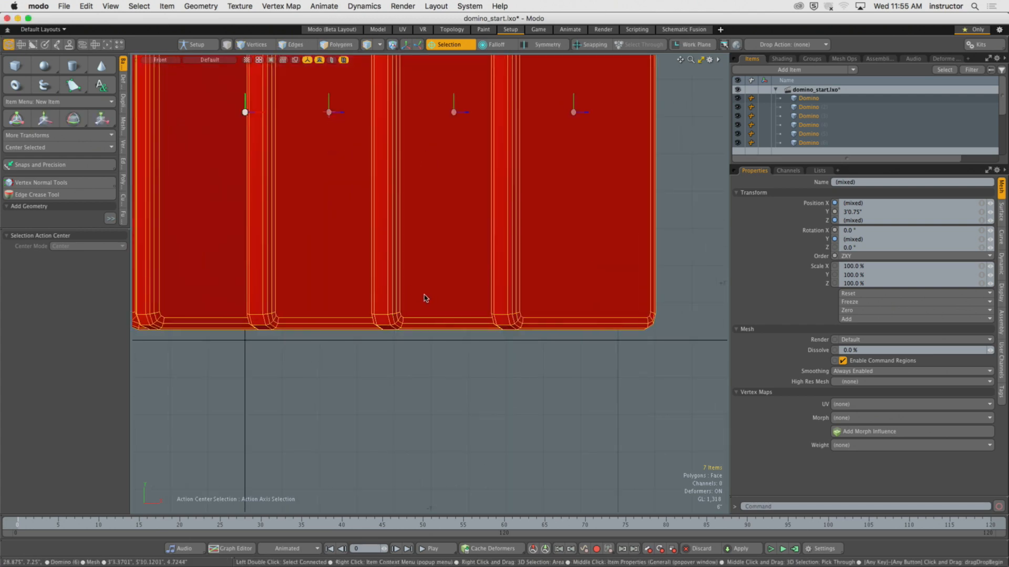
Step: Lower the selected dominoes by 5.125" to a Y position of 31.625" and return to the perspective view
key("y")
left_click_drag(330, 78, 330, 111)
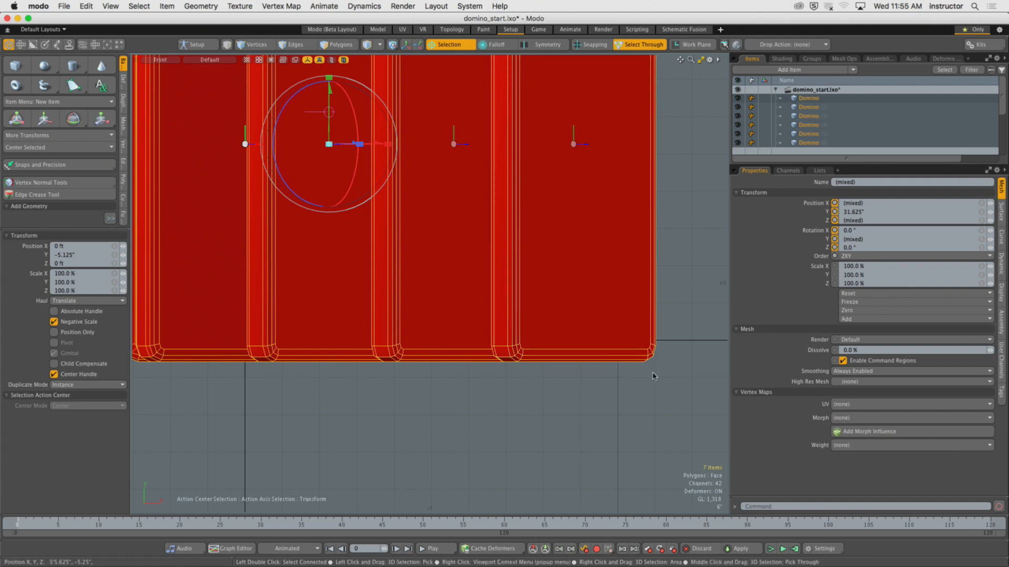
key("KP_1")
left_click_drag(500, 293, 478, 360, "alt+shift")
key("KP_Decimal")
left_click_drag(519, 294, 539, 283, "alt")
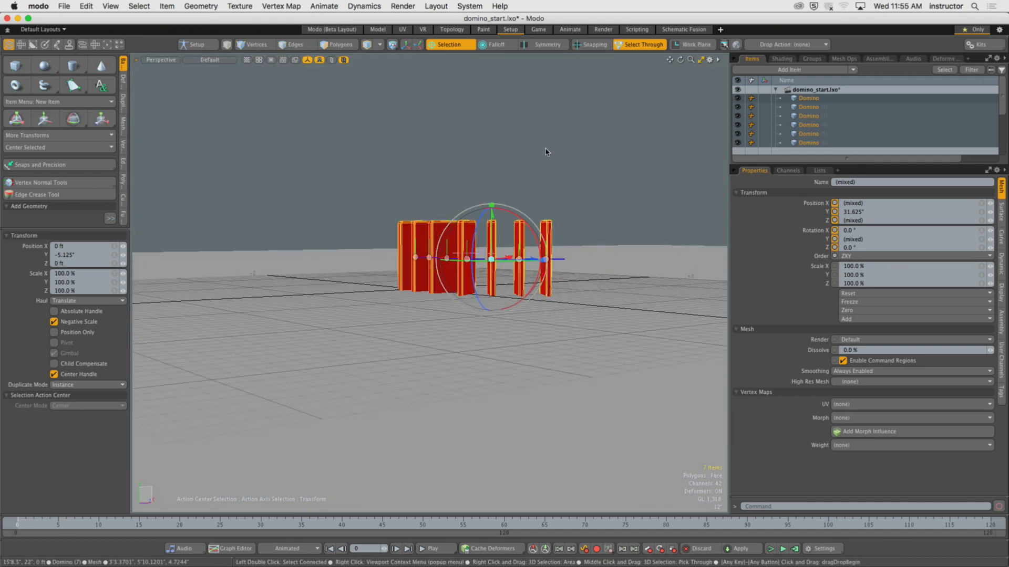
Step: Drop the transform tool, deselect the dominoes, and run the simulation at the lowered height before stopping it
key("q")
left_click(557, 207)
key("a")
left_click(770, 548)
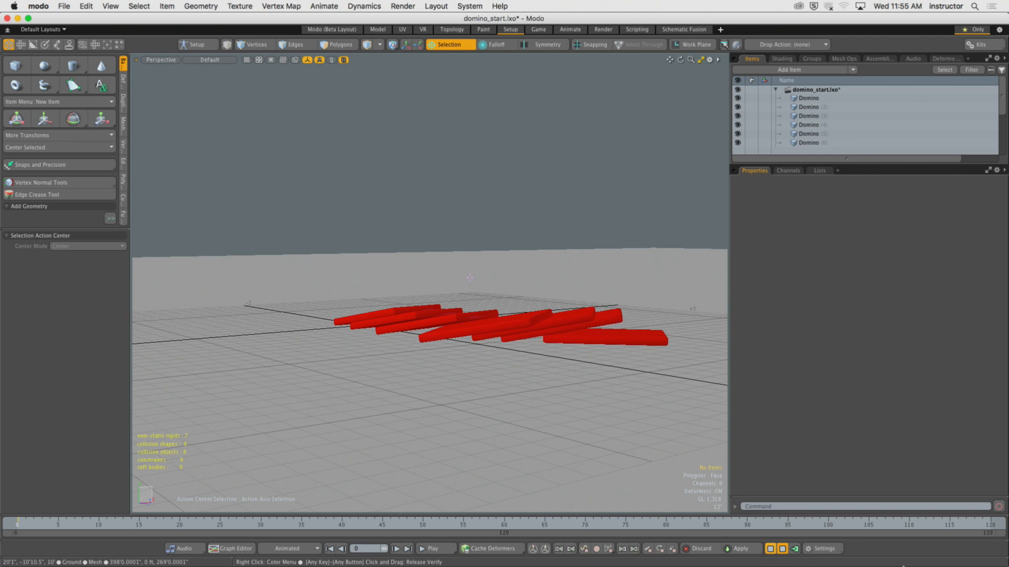
left_click(770, 550)
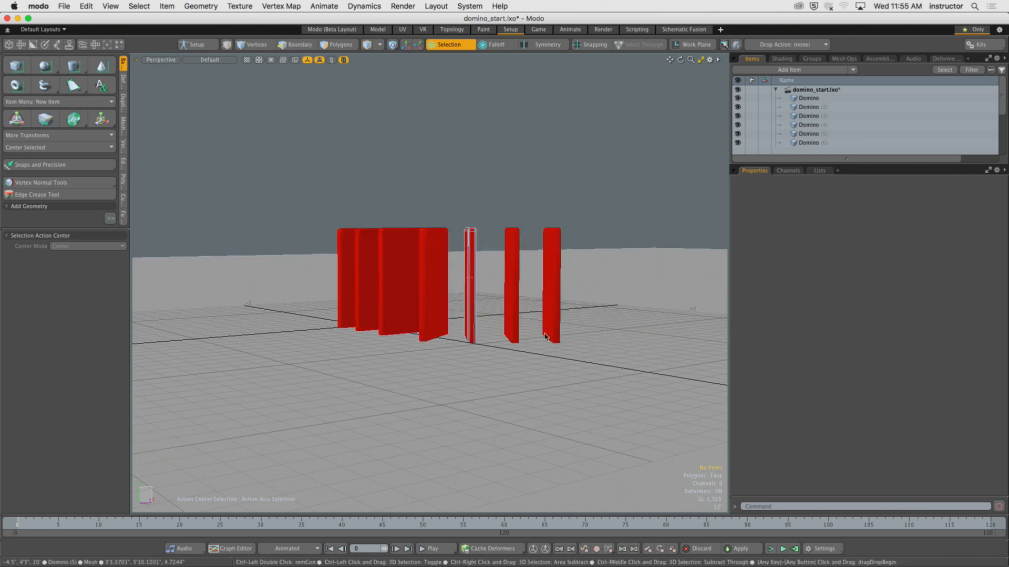
Step: Select all seven dominoes in the front view and raise them 3.5" to Y 35.125" so they rest on the ground line
key("KP_1")
left_click_drag(317, 127, 634, 274)
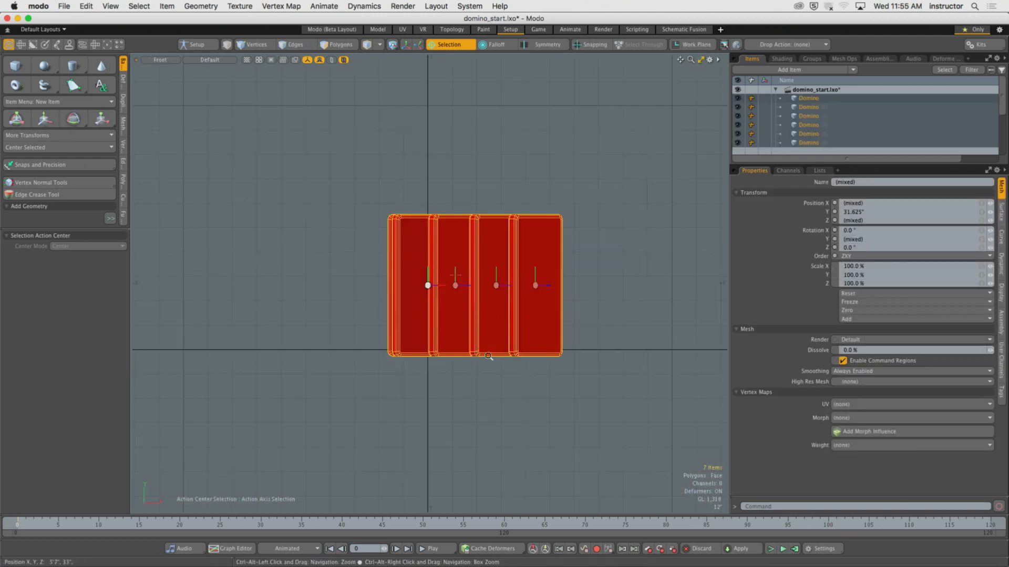
left_click_drag(489, 356, 531, 357, "ctrl+alt")
left_click_drag(299, 345, 507, 362, "alt+shift")
key("y")
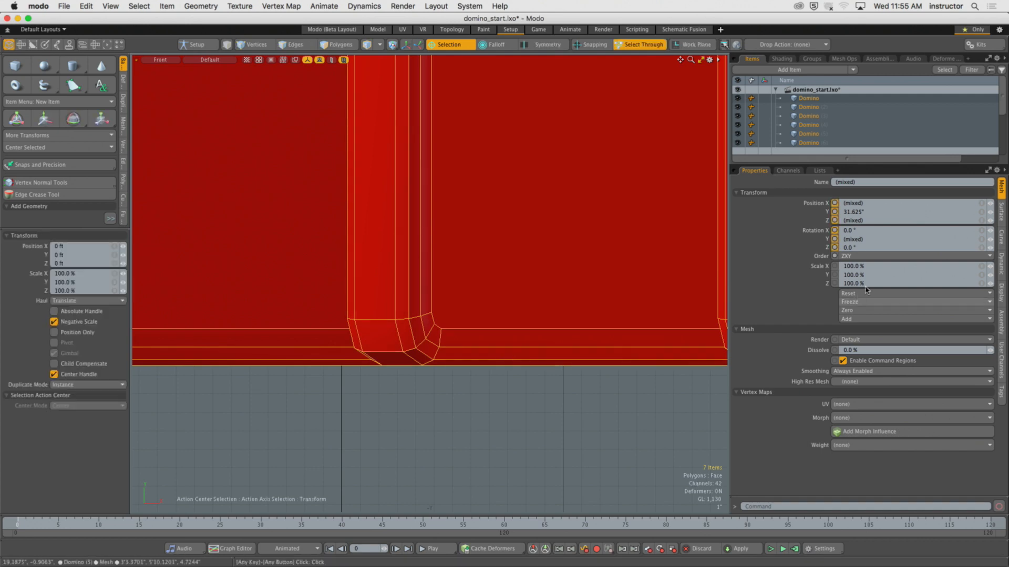
left_click_drag(528, 247, 453, 322, "ctrl+alt")
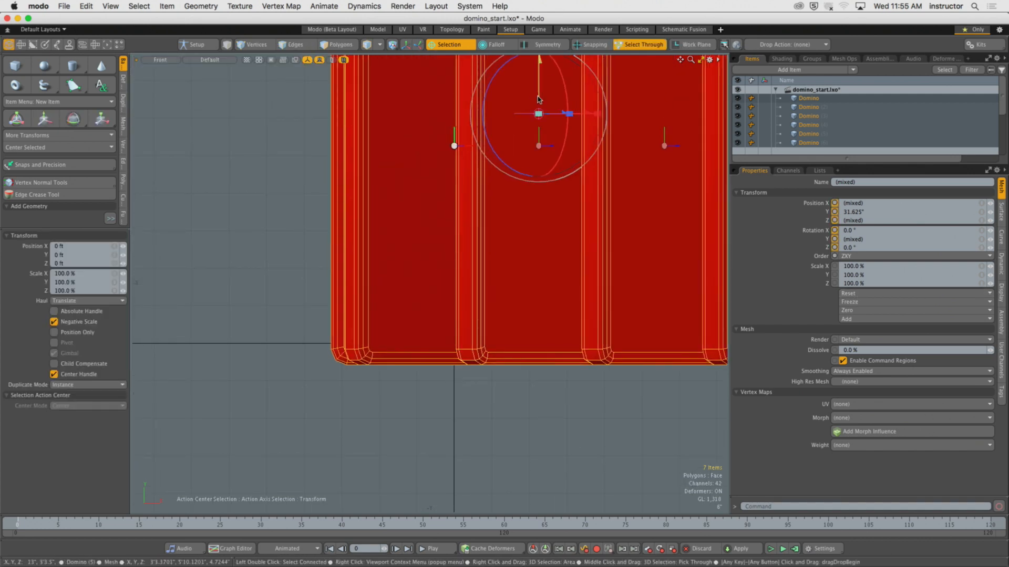
left_click_drag(537, 98, 537, 77)
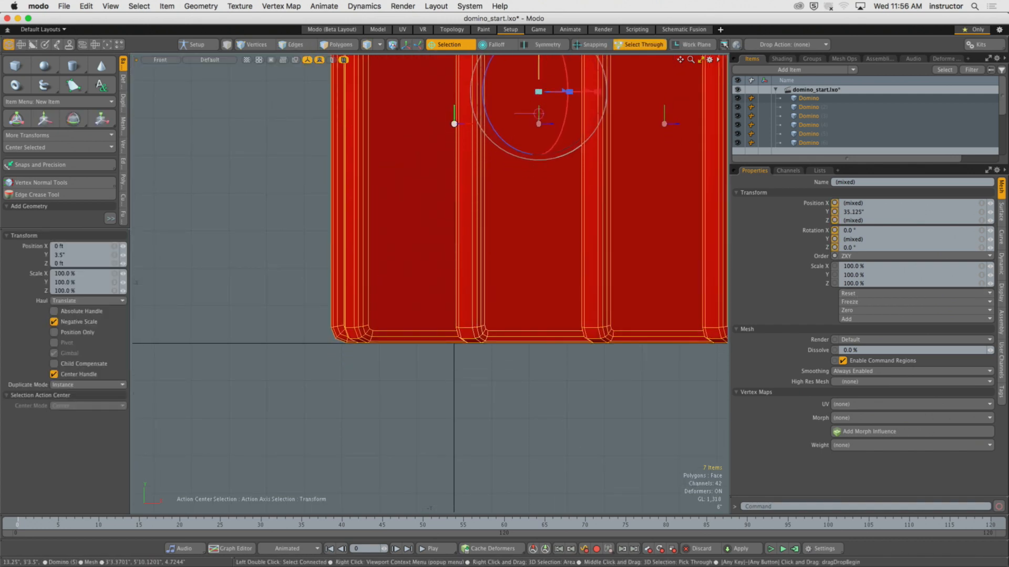
Step: Return to the perspective view, drop the transform tool, and simulate the dominoes from their raised position
key("KP_Decimal")
left_click_drag(522, 263, 491, 273, "alt")
left_click_drag(492, 273, 423, 262, "ctrl+alt")
left_click(452, 171)
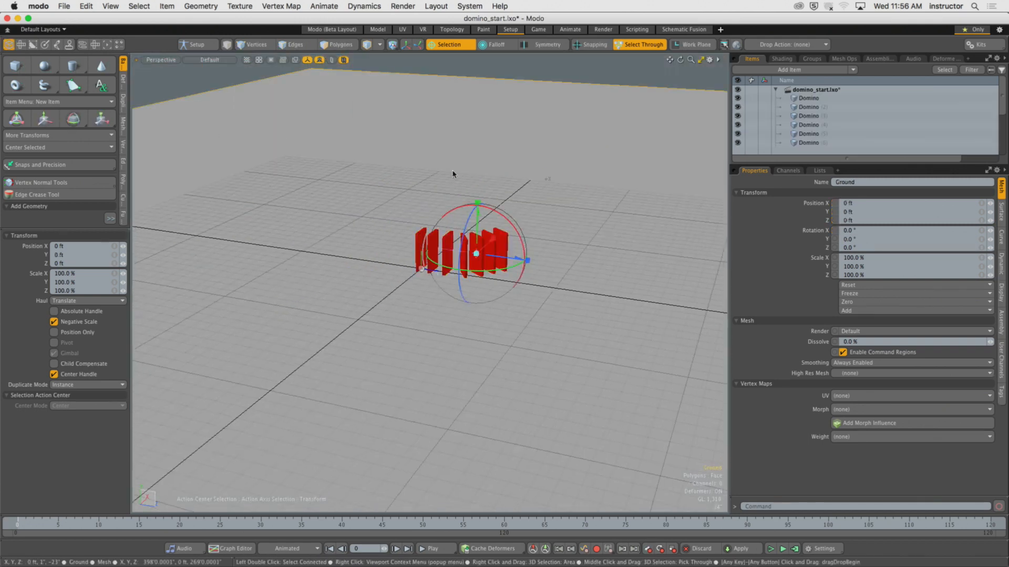
key("q")
left_click_drag(510, 153, 547, 134, "ctrl+alt")
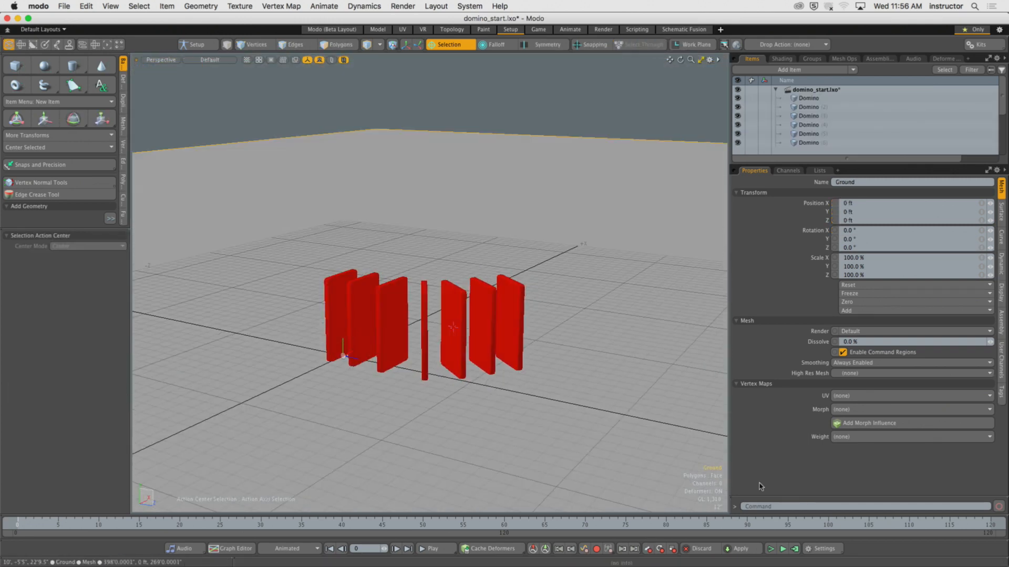
left_click(771, 549)
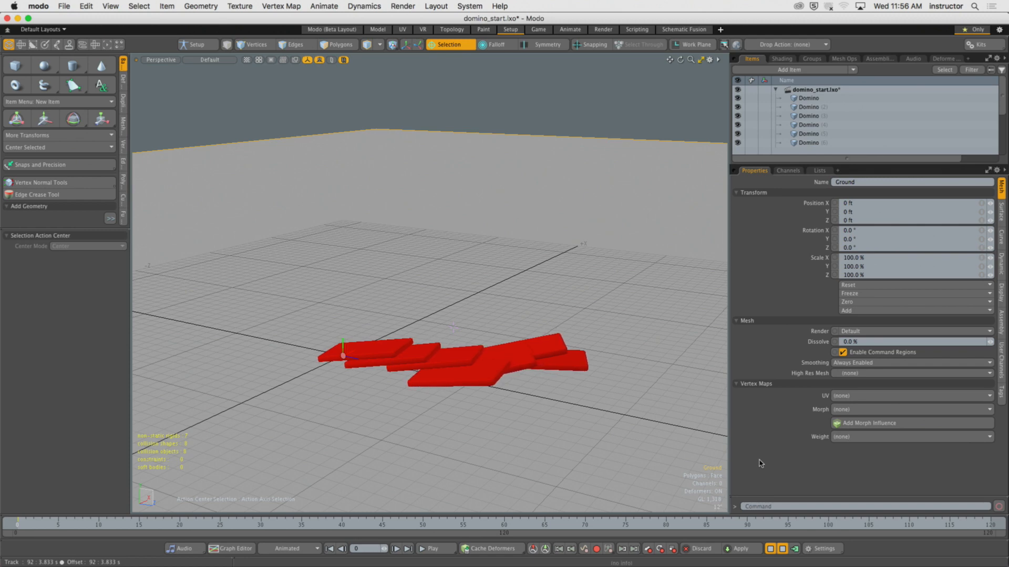
Step: Switch to Google Chrome, go back to the course modules and open the Week 11 assignment Dynamics - Domino Rally
mouse_move(670, 564)
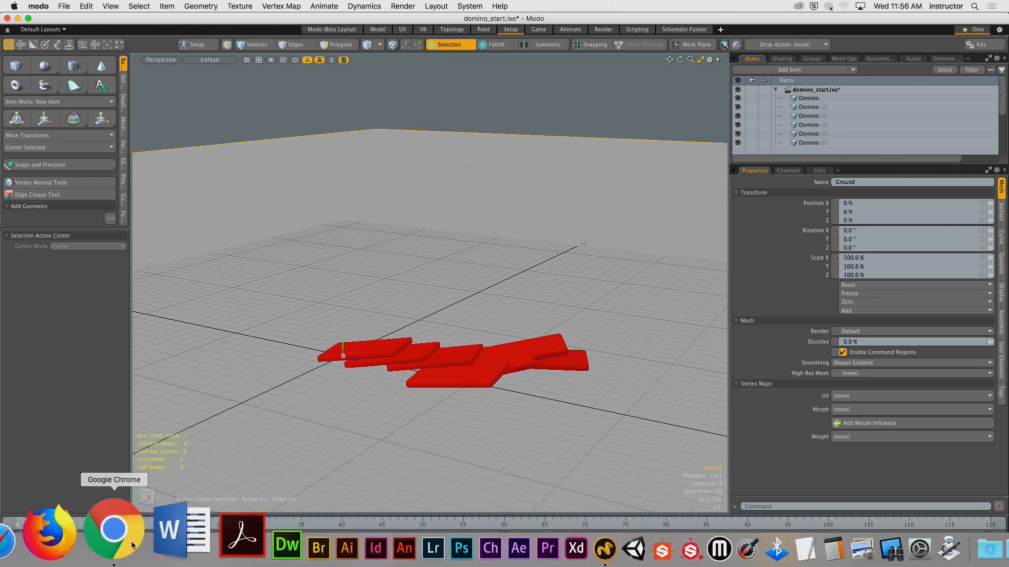
left_click(131, 545)
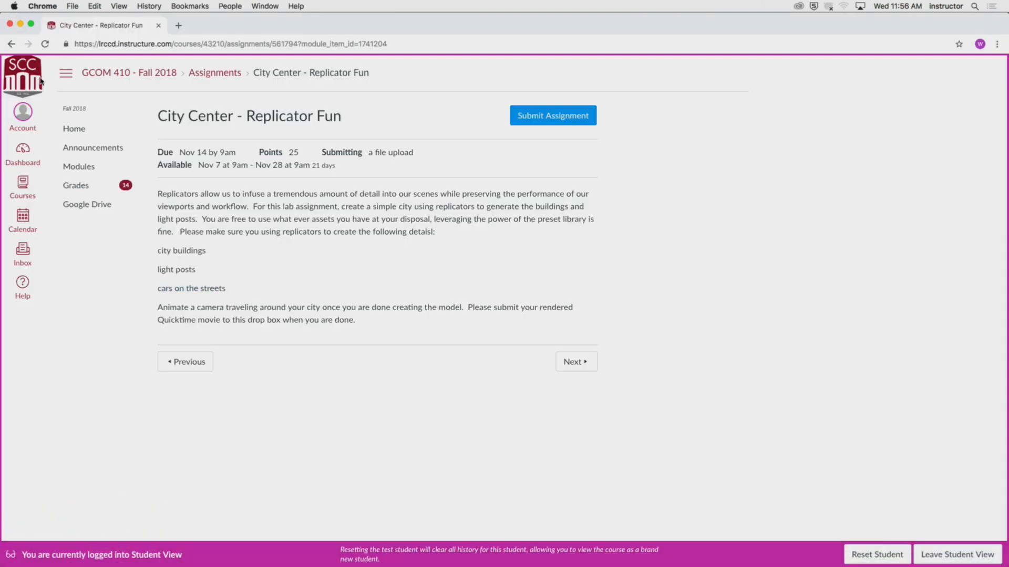
left_click(11, 44)
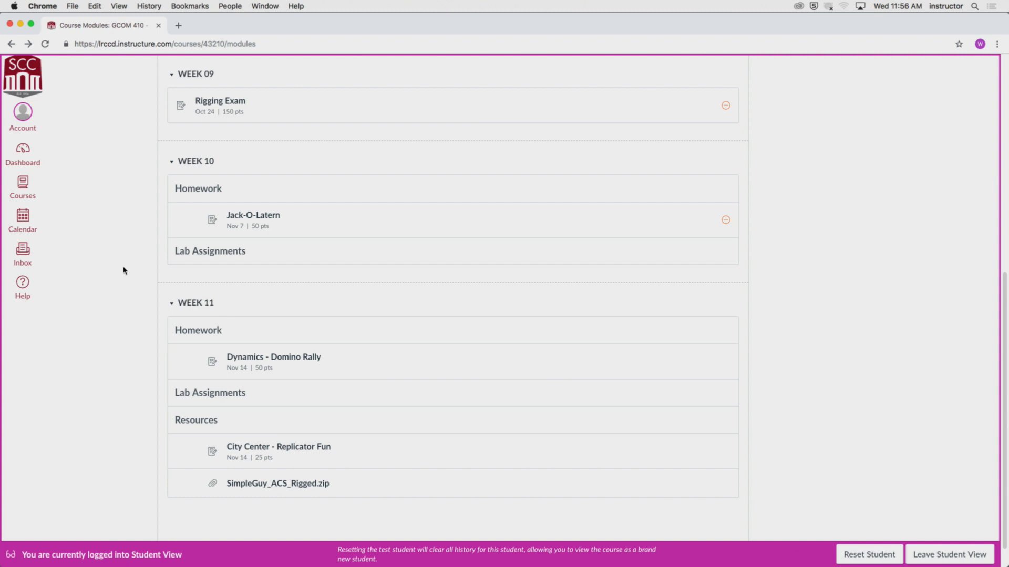
scroll(126, 272, "down", 2)
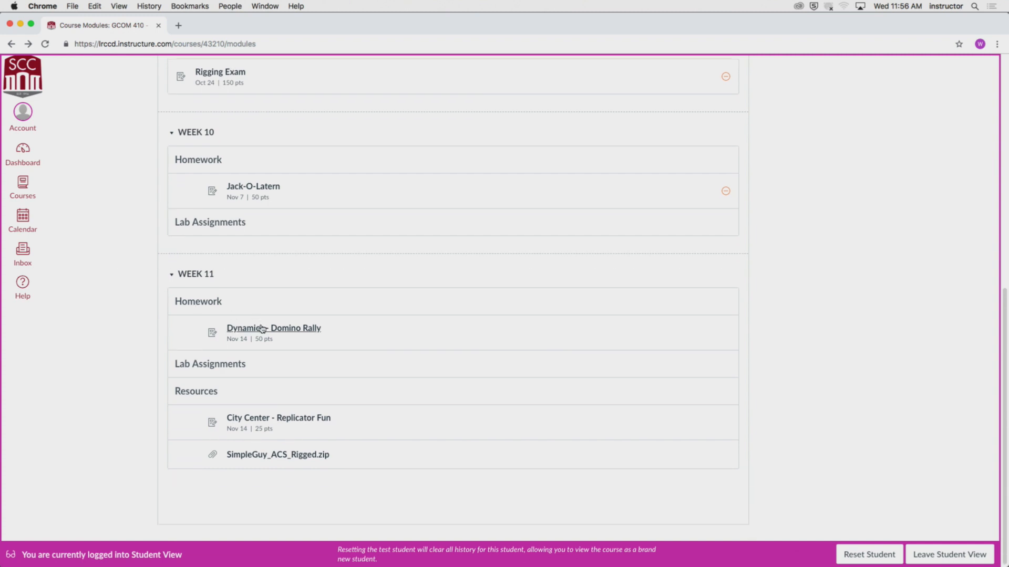
left_click(263, 329)
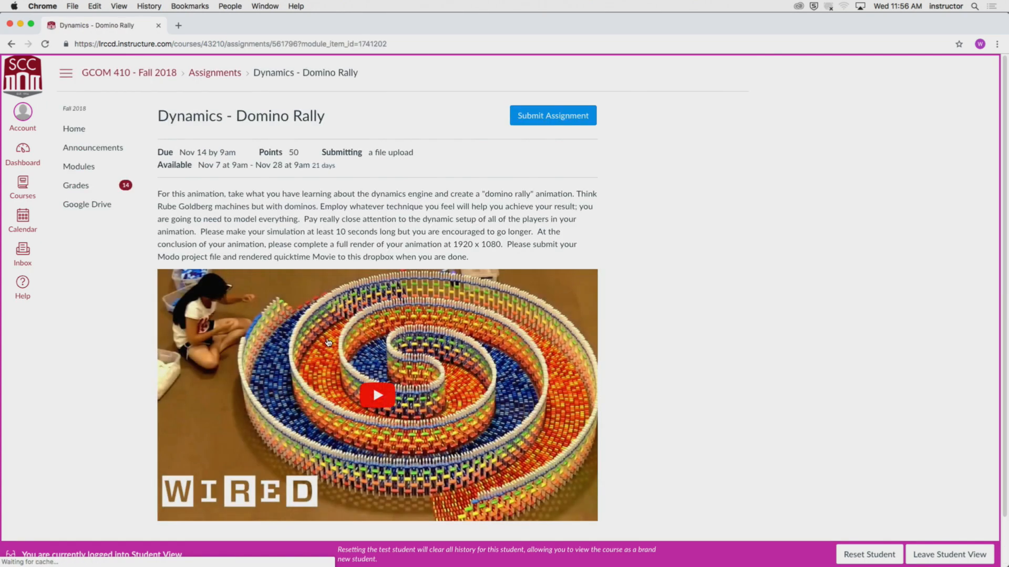
Step: Review the assignment's requirements for simulation length and render resolution, highlighting 1920 x 1080, and the example video
left_click_drag(337, 233, 429, 240)
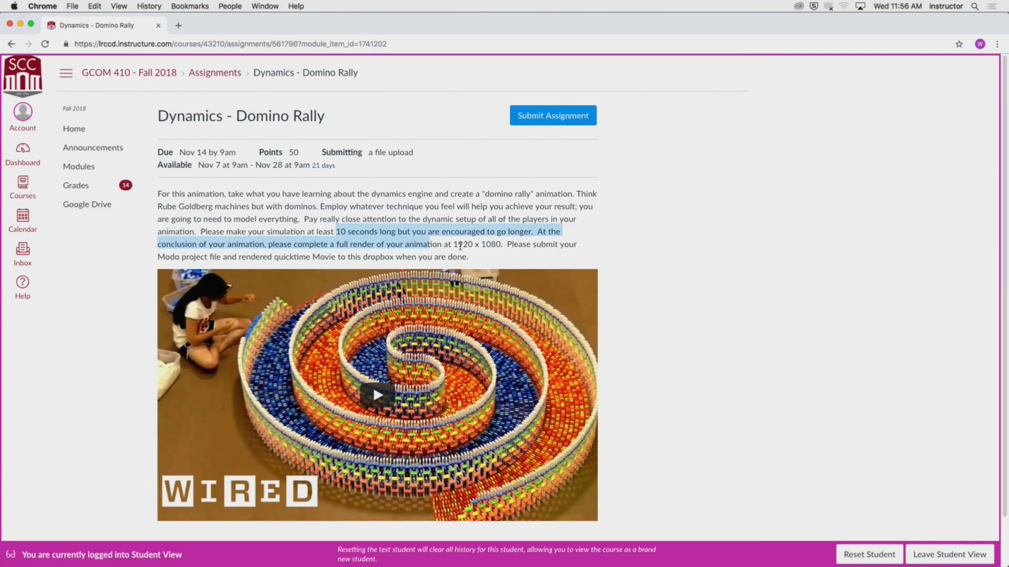
left_click_drag(453, 245, 500, 243)
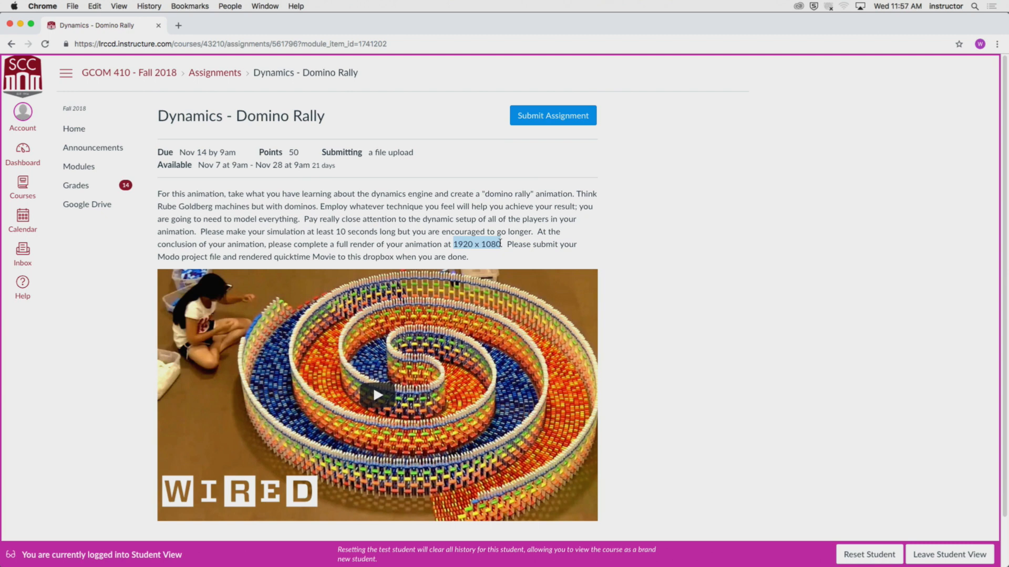
scroll(469, 339, "down", 2)
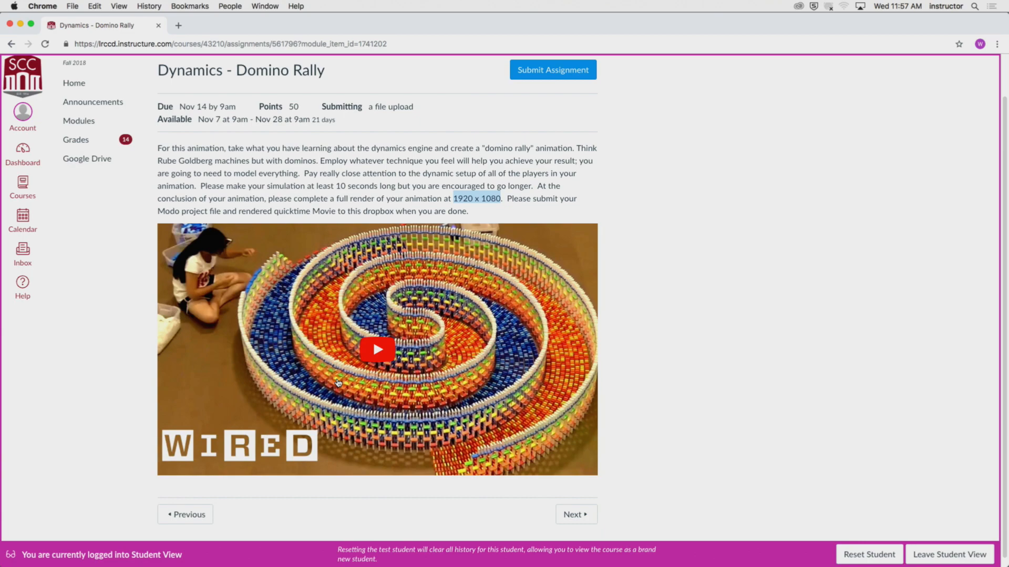
Step: Switch back to Modo, select the six copied dominoes and delete them all, keeping only the original domino
key("super+Tab")
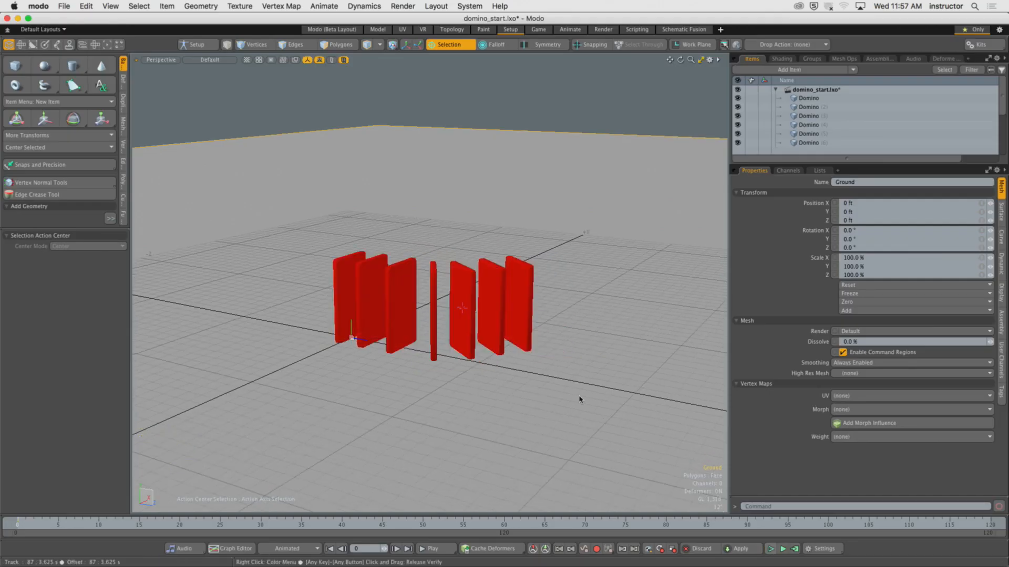
left_click_drag(581, 400, 520, 380, "alt")
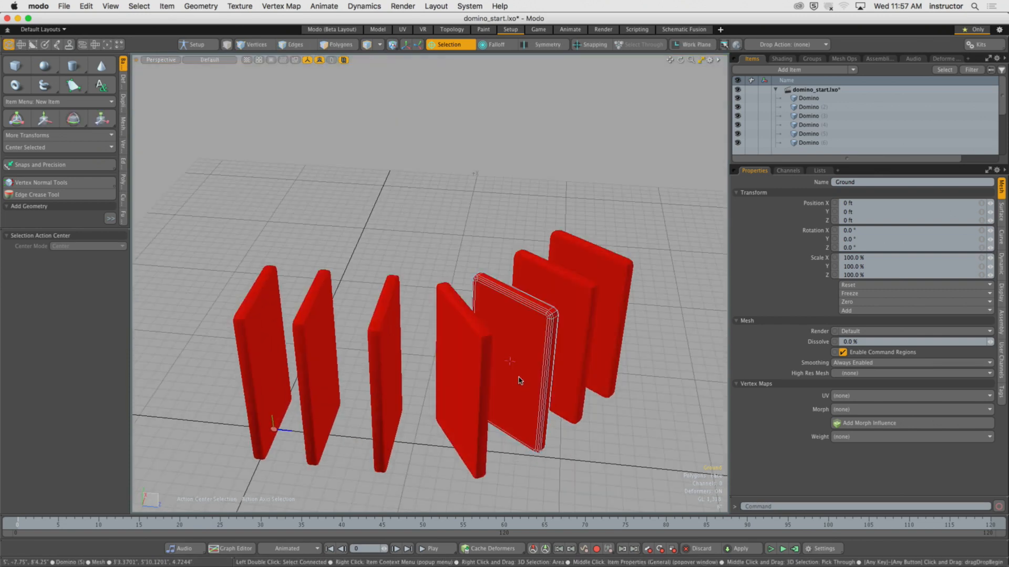
left_click_drag(520, 382, 586, 263, "alt")
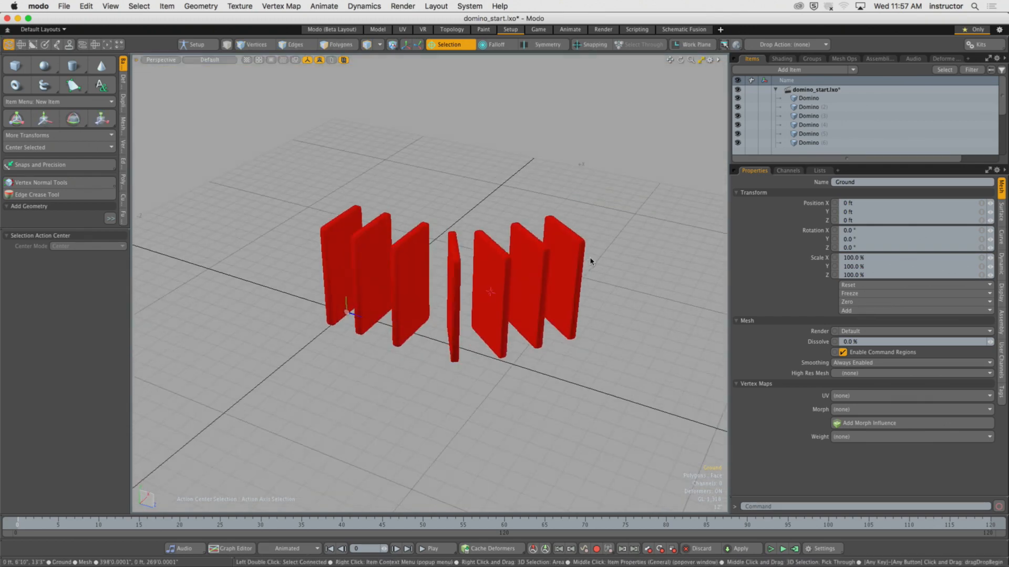
left_click(556, 269, "shift")
left_click(531, 276, "shift")
left_click(502, 284, "shift")
left_click(455, 291, "shift")
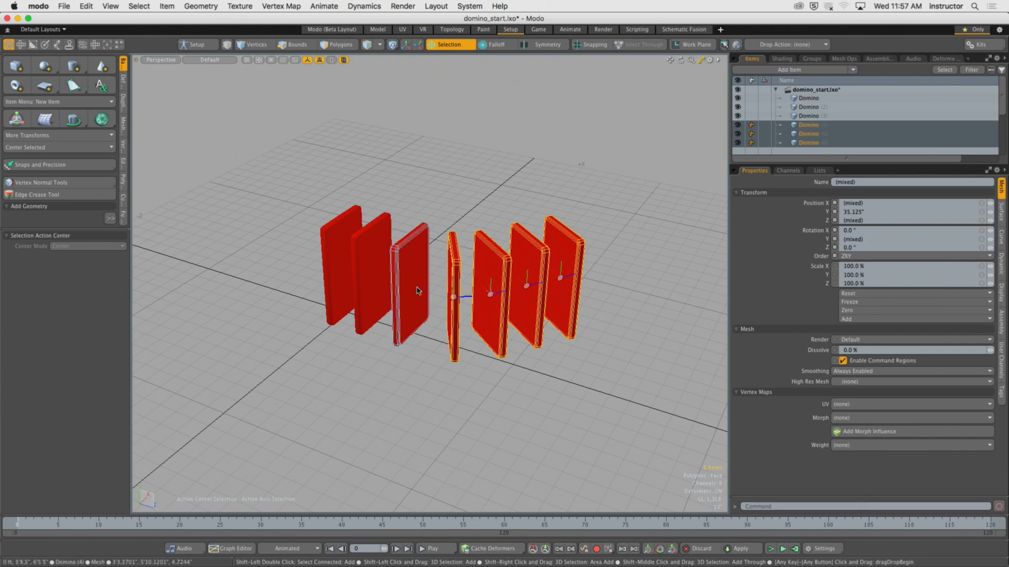
left_click(414, 291, "shift")
left_click(360, 286, "shift")
key("Delete")
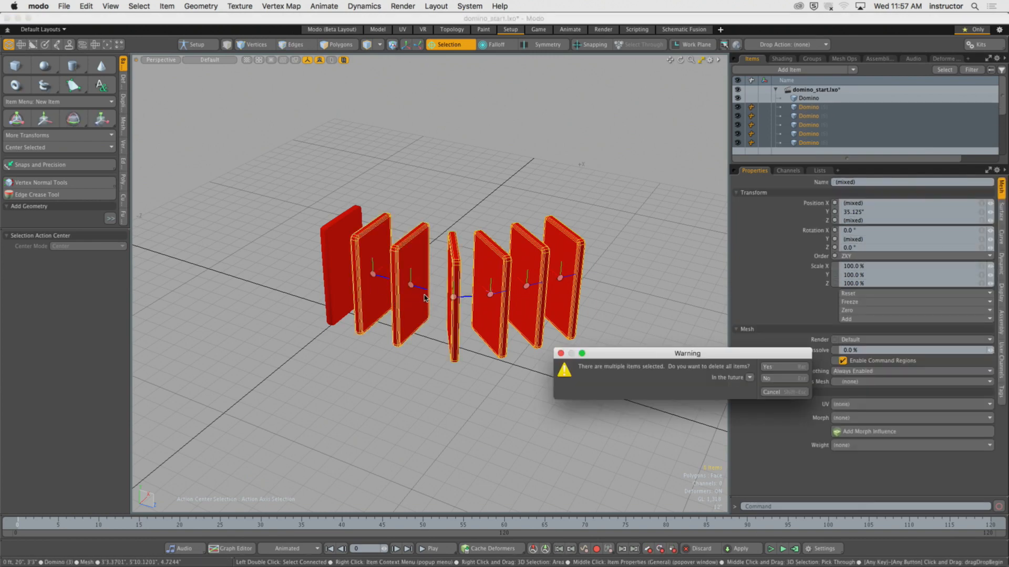
left_click(788, 366)
Step: Clear the selection-based action center and duplicate the remaining domino along Z into a closely spaced row of five
left_click_drag(518, 325, 373, 283, "alt")
left_click(345, 265)
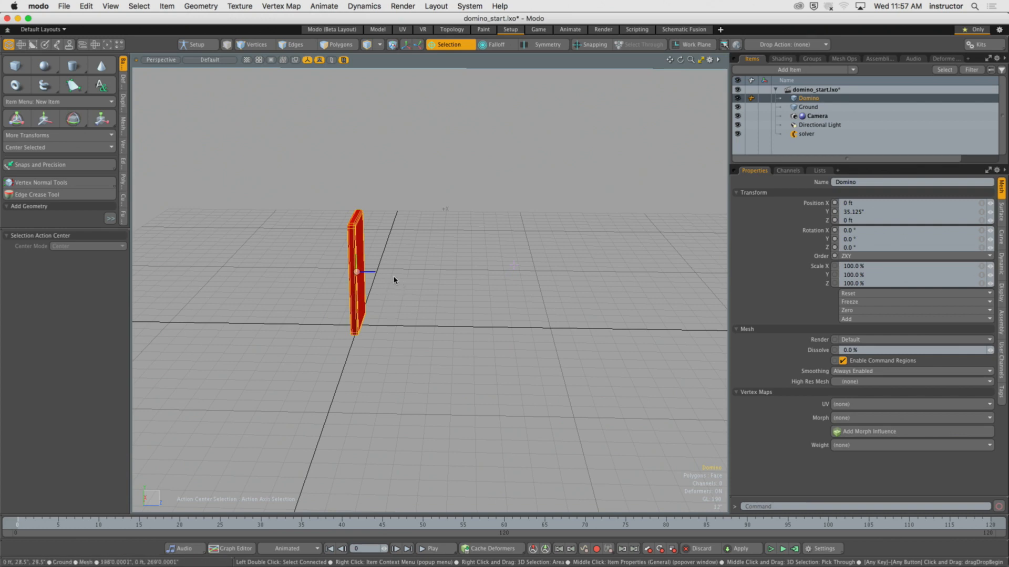
scroll(373, 274, "up", 3)
key("w")
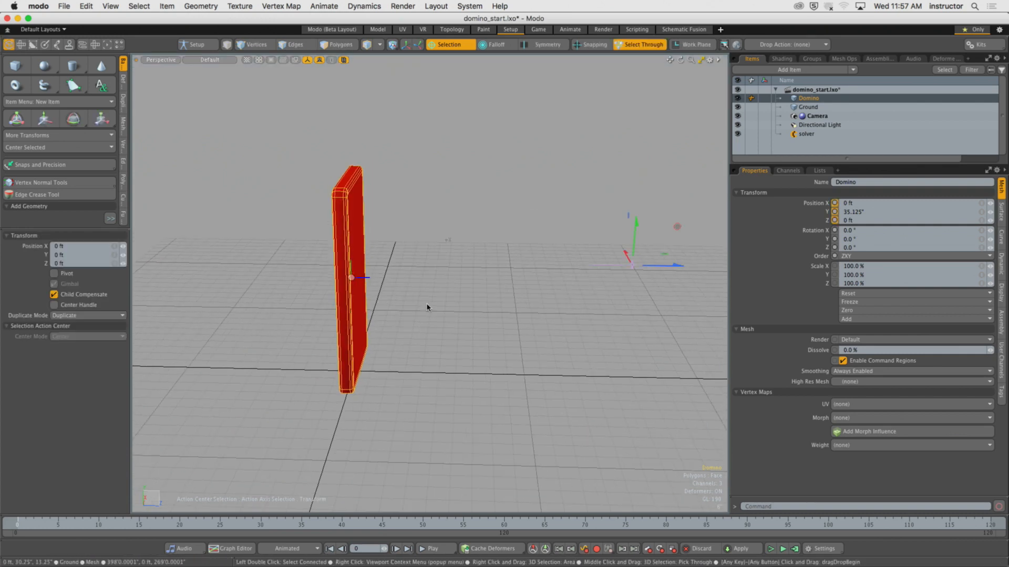
left_click_drag(427, 306, 484, 283, "alt")
left_click(454, 47)
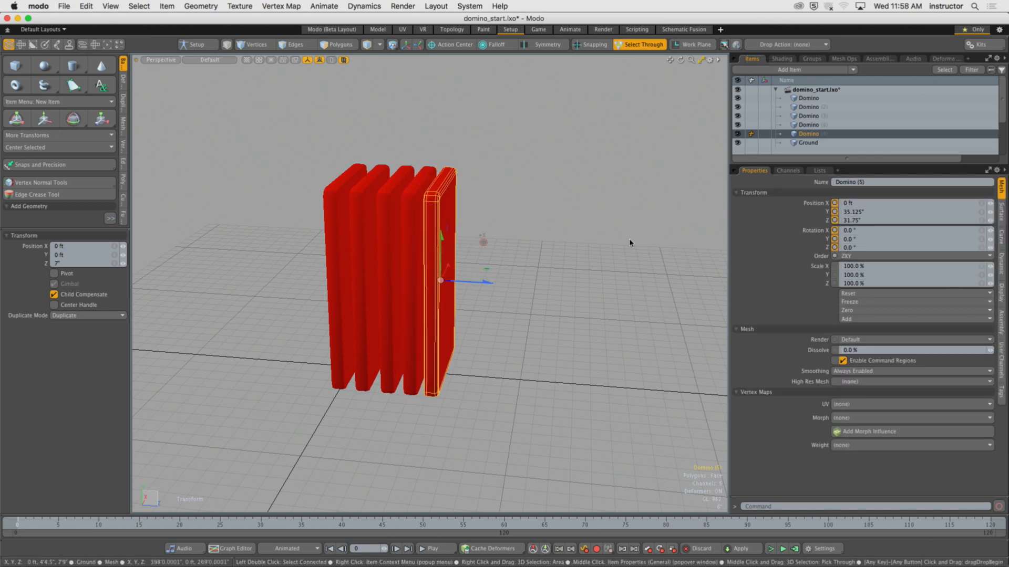
Step: Simulate the closely spaced row of five dominoes, stop it, and remove the four copies
left_click(769, 549)
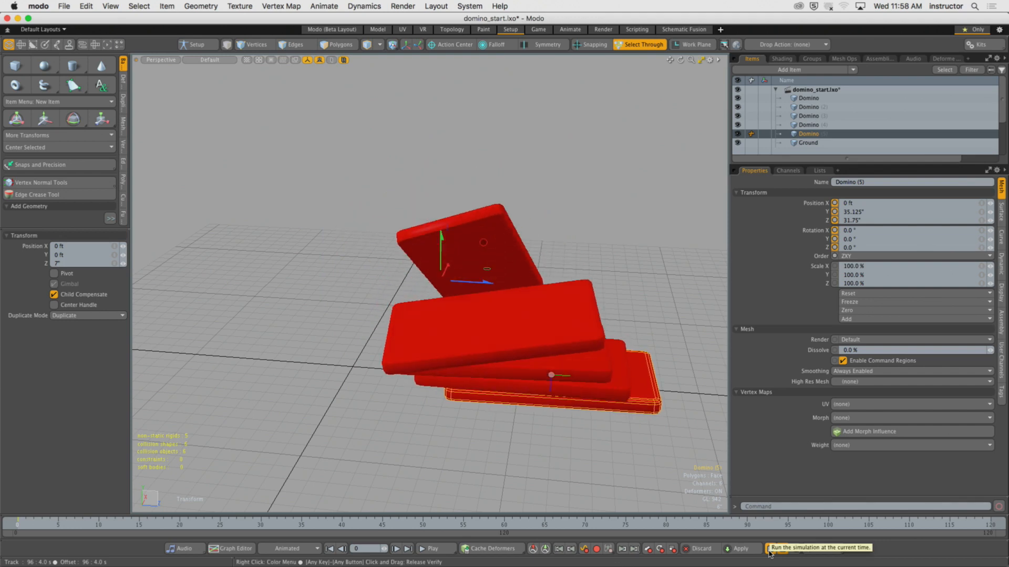
left_click(769, 549)
key("Delete")
key("Delete")
key("Delete")
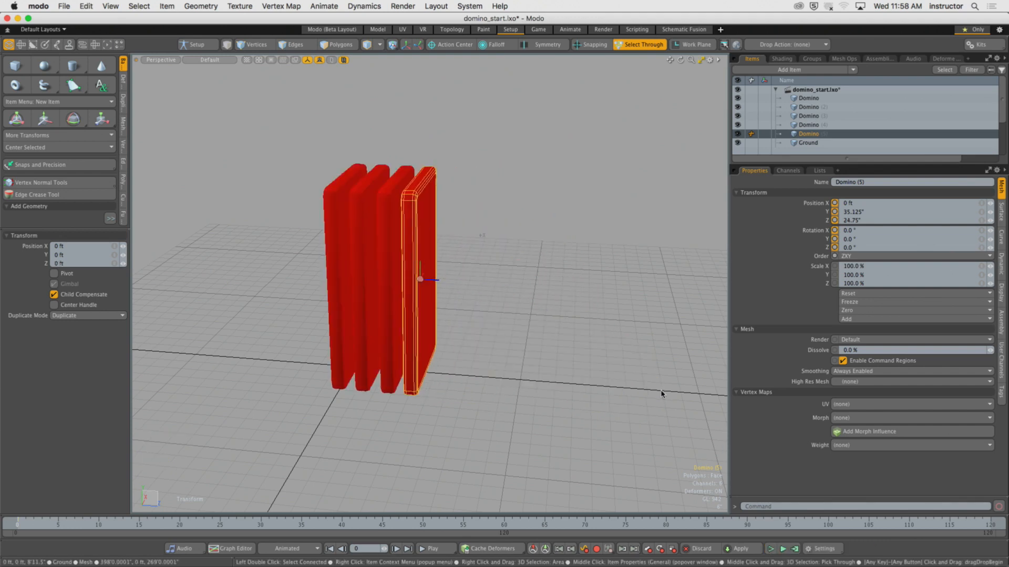
key("Delete")
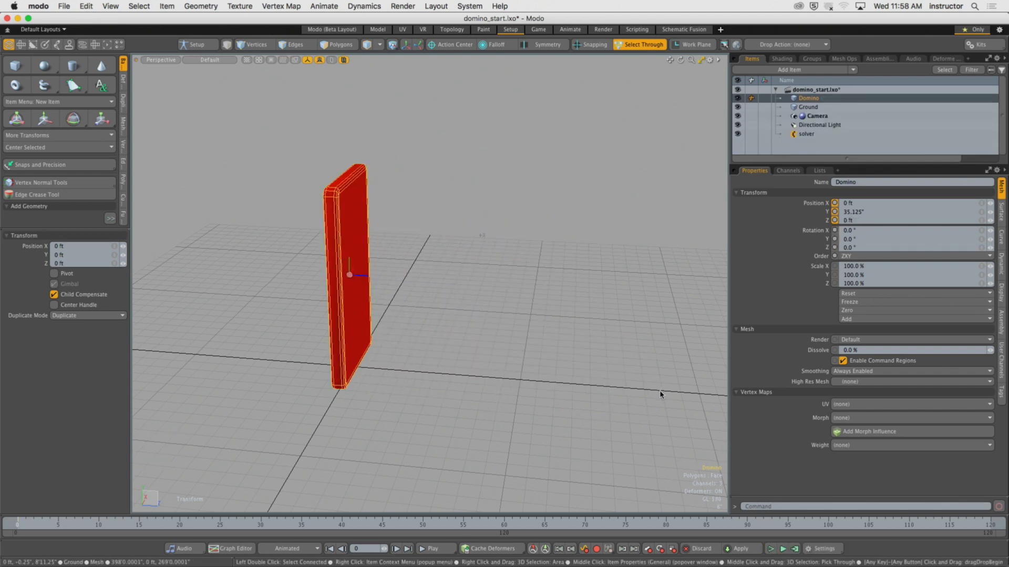
Step: Set the original domino's Impulse Z to 0 N in its dynamics properties
left_click(1002, 268)
type("0")
key("Return")
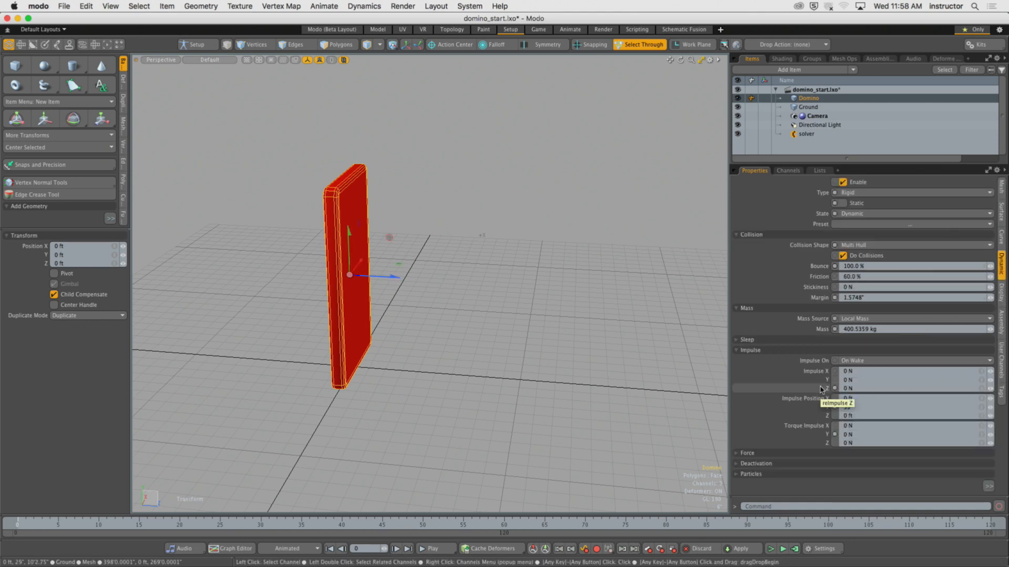
Step: Duplicate the domino along Z as a second upright about 3'2.5" away
left_click_drag(397, 305, 513, 276, "alt")
left_click_drag(515, 234, 517, 213, "alt")
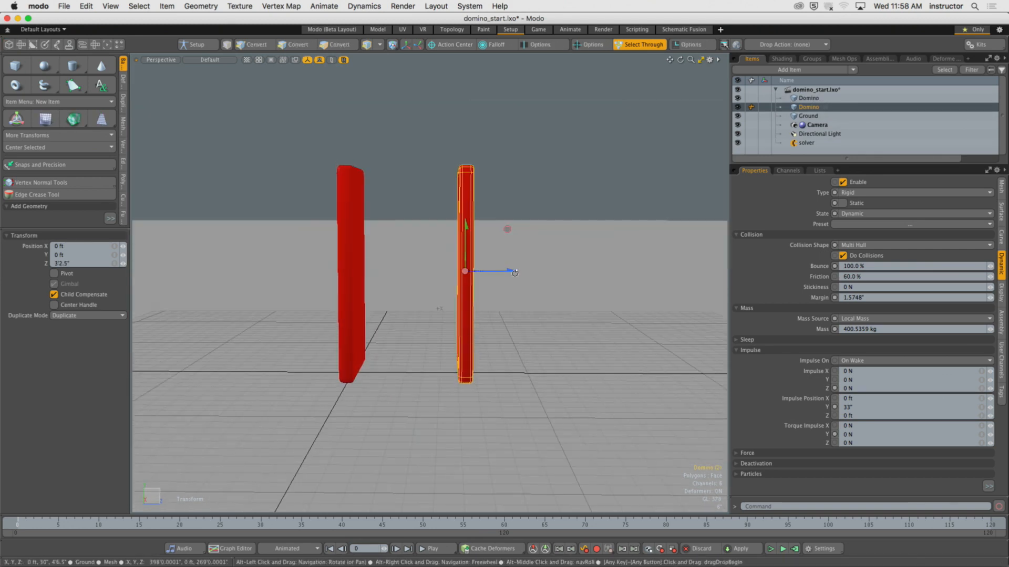
left_click_drag(501, 149, 499, 165, "alt")
Step: Duplicate the first domino, rotate the copy -90° about X, move it to Z 3'1.25", and shift the second upright to Z 5'2"
left_click(351, 253)
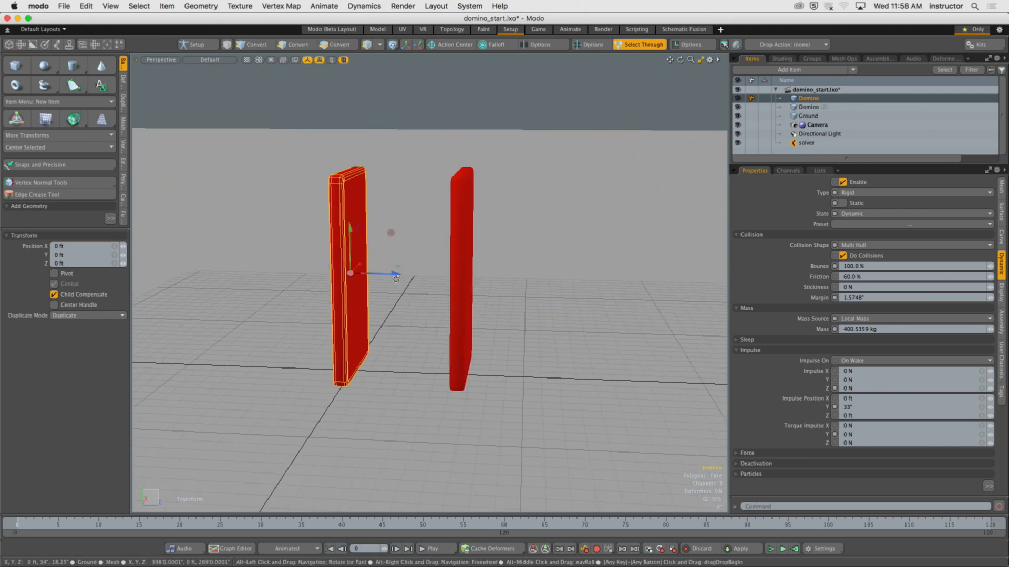
left_click_drag(405, 280, 420, 233, "ctrl+shift")
key("e")
key("w")
left_click_drag(420, 274, 527, 171)
left_click(472, 215)
left_click(524, 178)
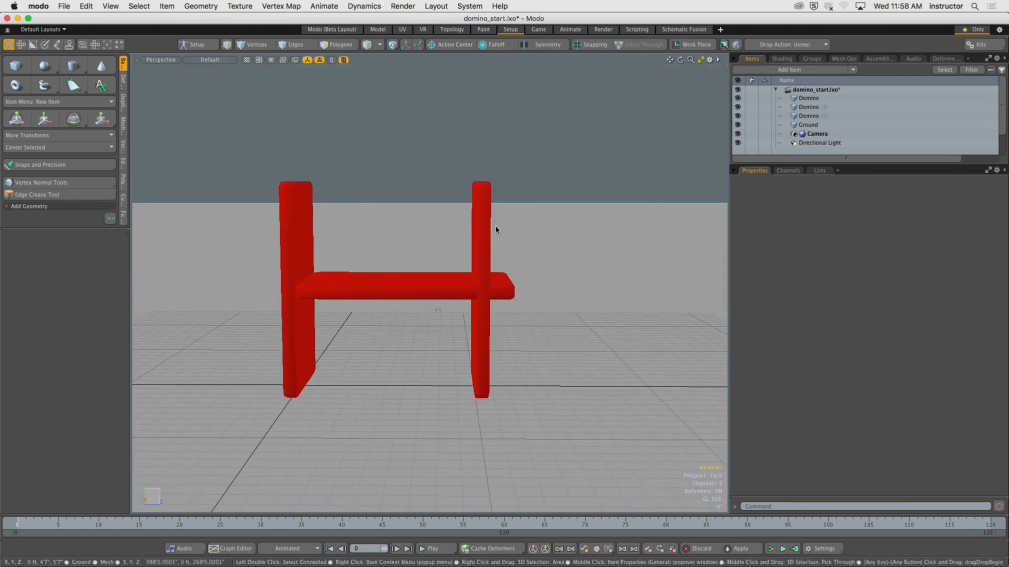
Step: Raise the horizontal domino above the two uprights to Y 7'3.375" and deselect it
left_click(403, 293)
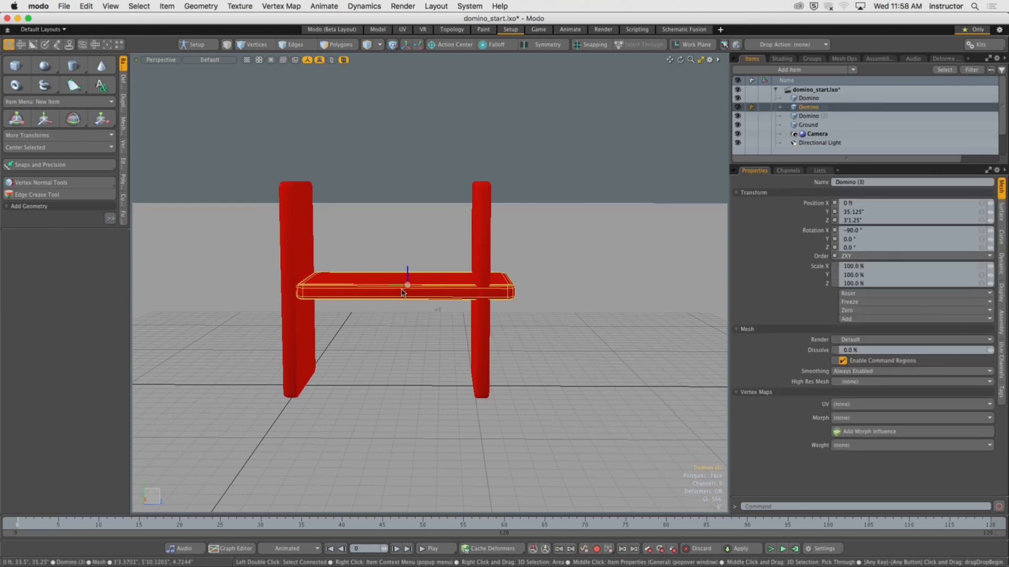
key("w")
left_click_drag(408, 286, 408, 129)
key("q")
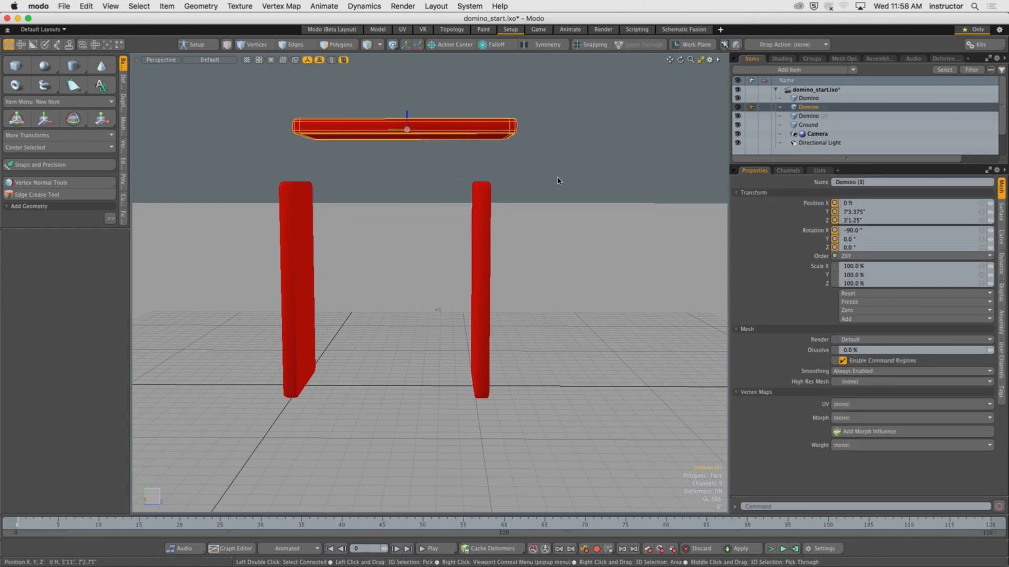
left_click(558, 180)
Step: Duplicate the second upright domino farther along Z to stand as a third upright
left_click_drag(524, 198, 450, 241, "alt")
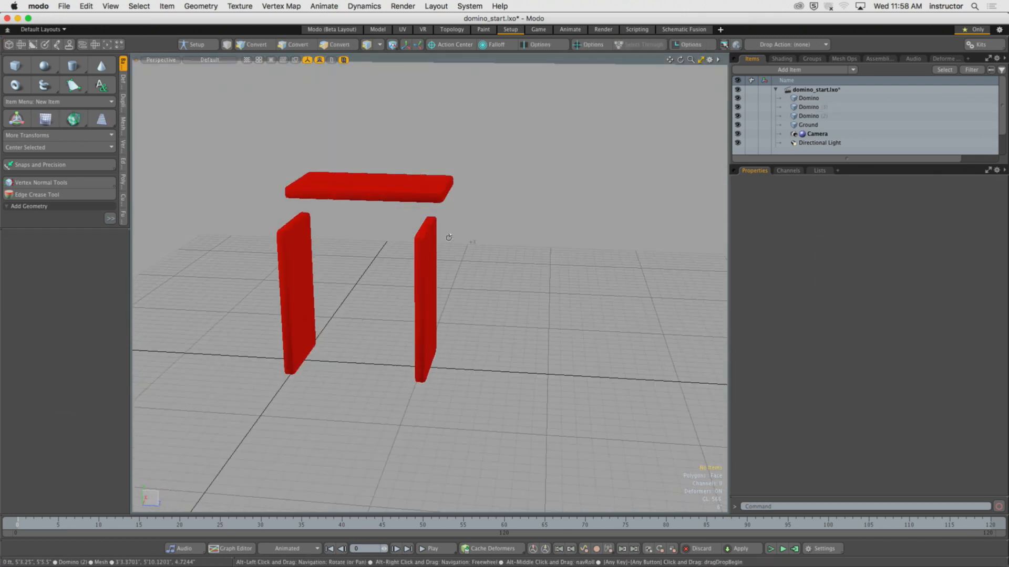
left_click(435, 276)
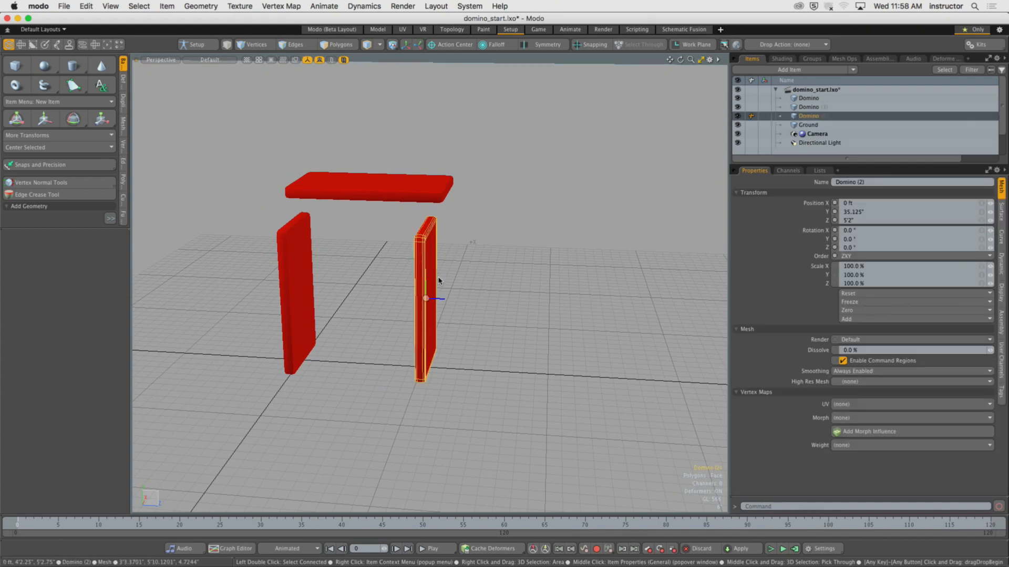
left_click_drag(439, 281, 589, 295, "alt")
key("w")
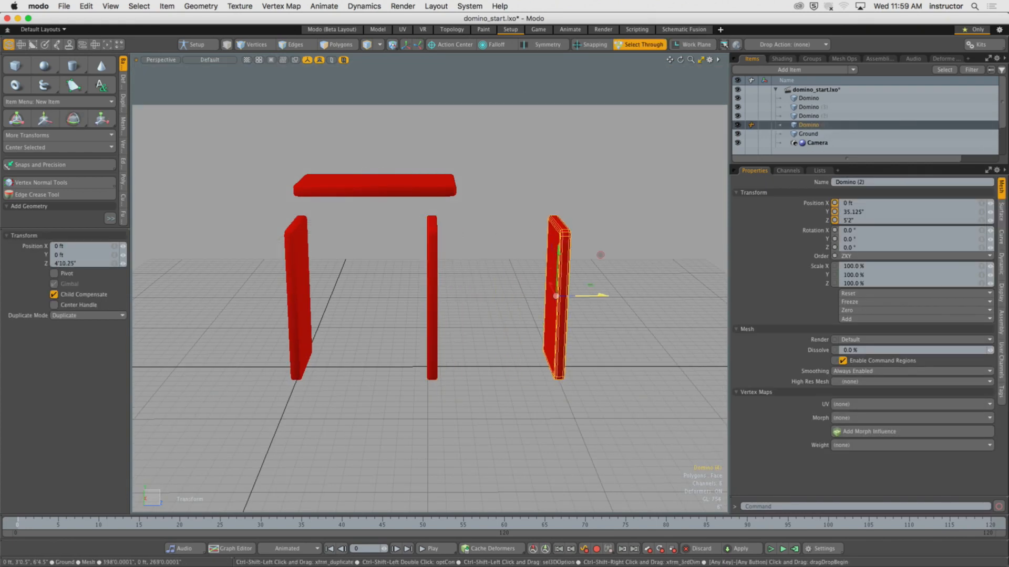
Step: Move the horizontal domino along Z to 8' so it hovers over the second and third uprights
left_click(420, 186)
left_click_drag(415, 140, 548, 140)
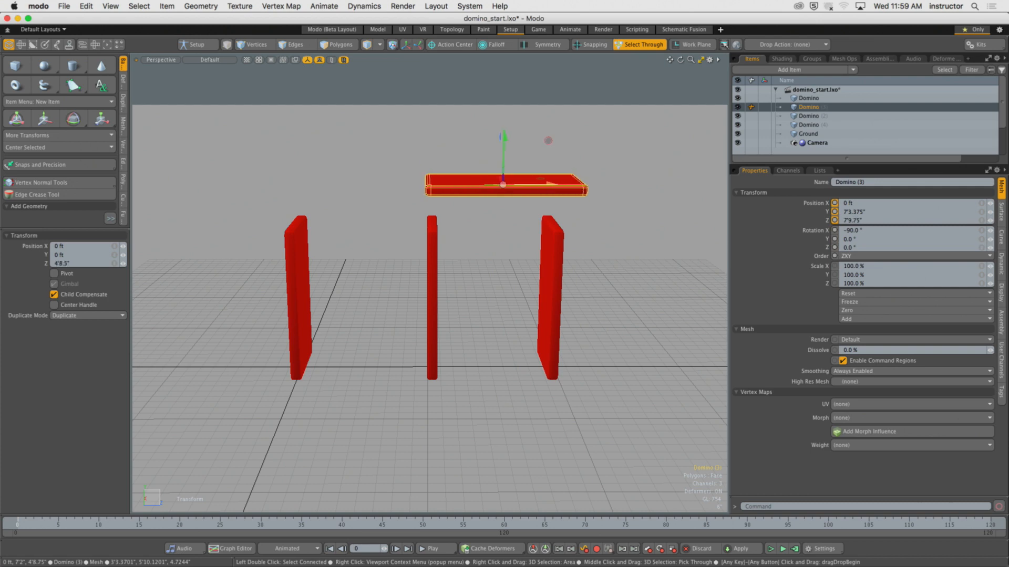
left_click_drag(548, 183, 553, 183)
Step: In the left side view, lower the horizontal domino to Y 6'0.625" and shift it to Z 8'2.5", just above the third upright
left_click_drag(542, 281, 534, 243, "alt")
key("KP_2")
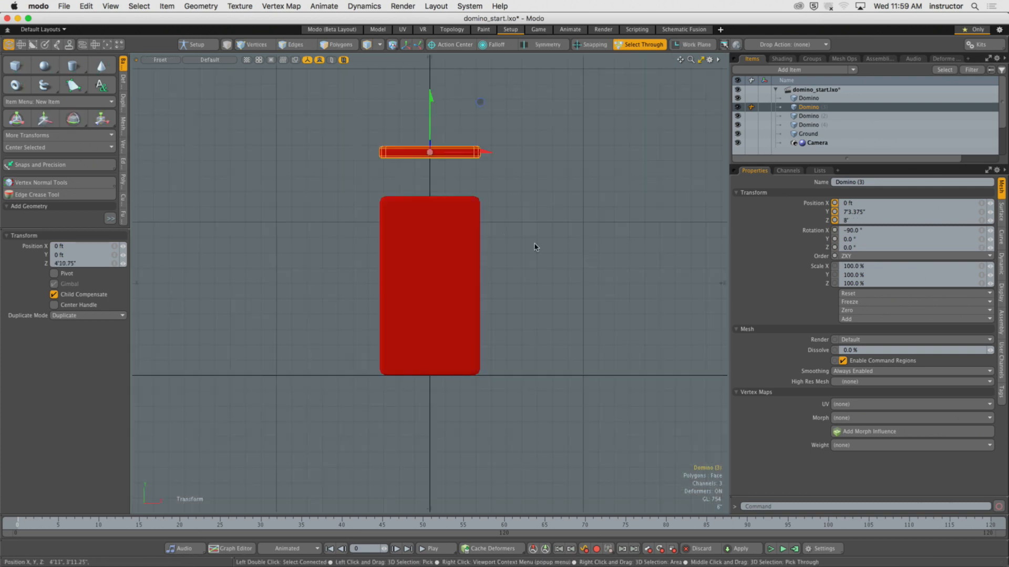
key("ctrl+1")
left_click(547, 235)
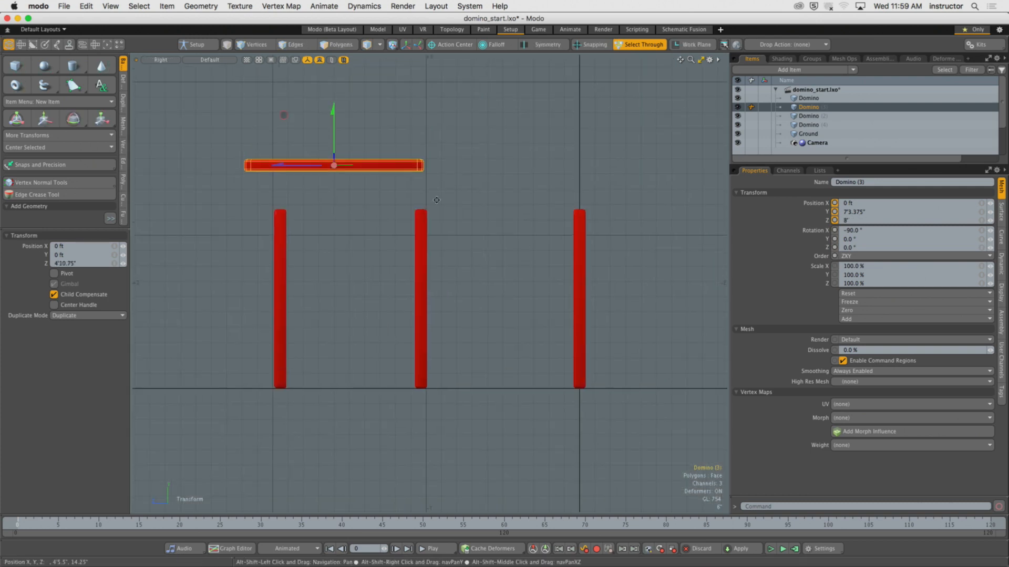
left_click(419, 228)
left_click_drag(612, 172, 521, 165, "alt+shift")
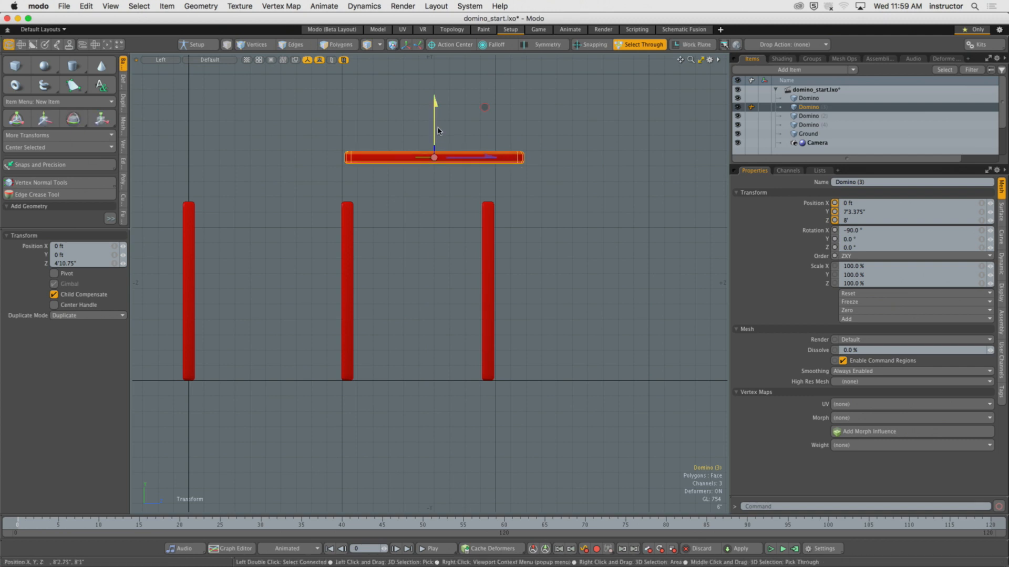
left_click_drag(438, 131, 480, 196)
Step: Move the third upright domino 9" along Z to 10'6" and drop the transform tool
left_click(488, 242)
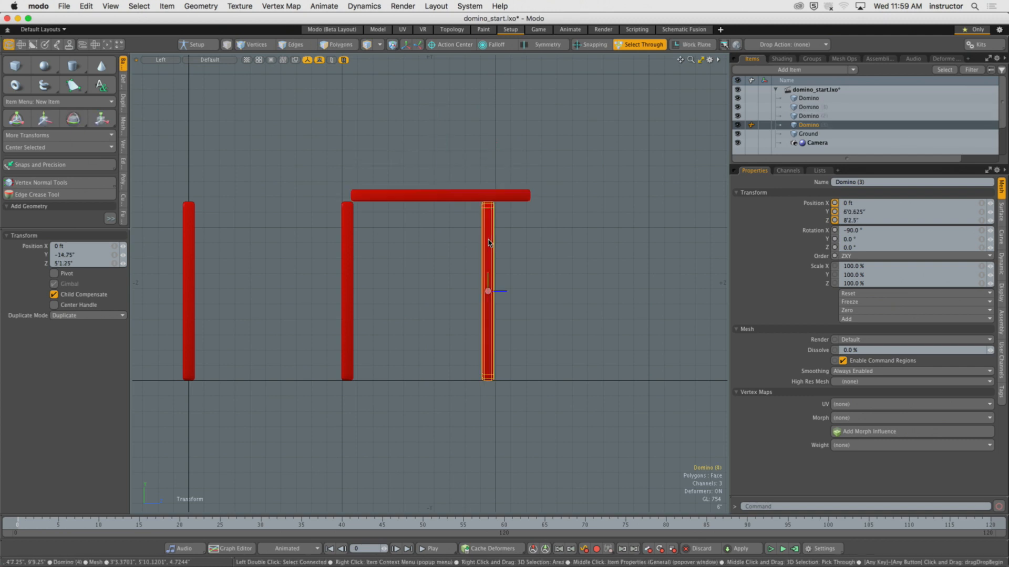
left_click_drag(525, 291, 547, 264)
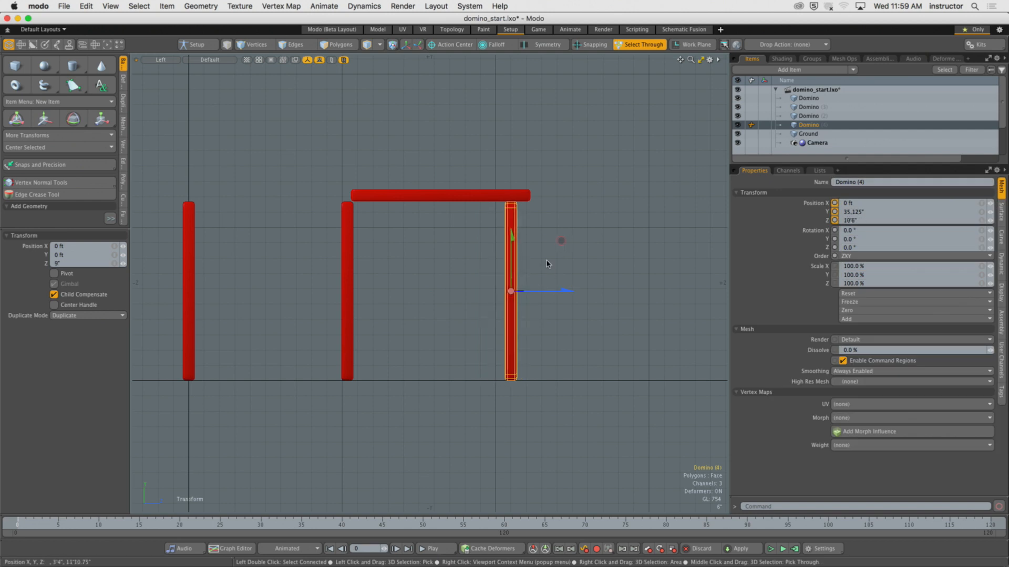
key("space")
Step: Return to the perspective view and delete the horizontal domino
left_click(387, 256)
key("period")
left_click_drag(455, 219, 472, 236, "alt")
left_click(472, 228)
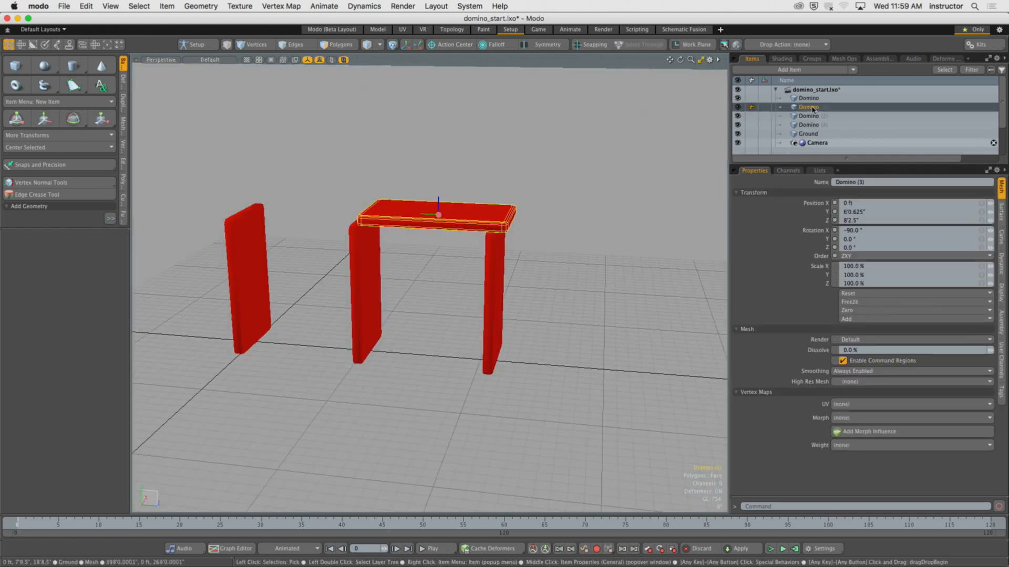
key("Delete")
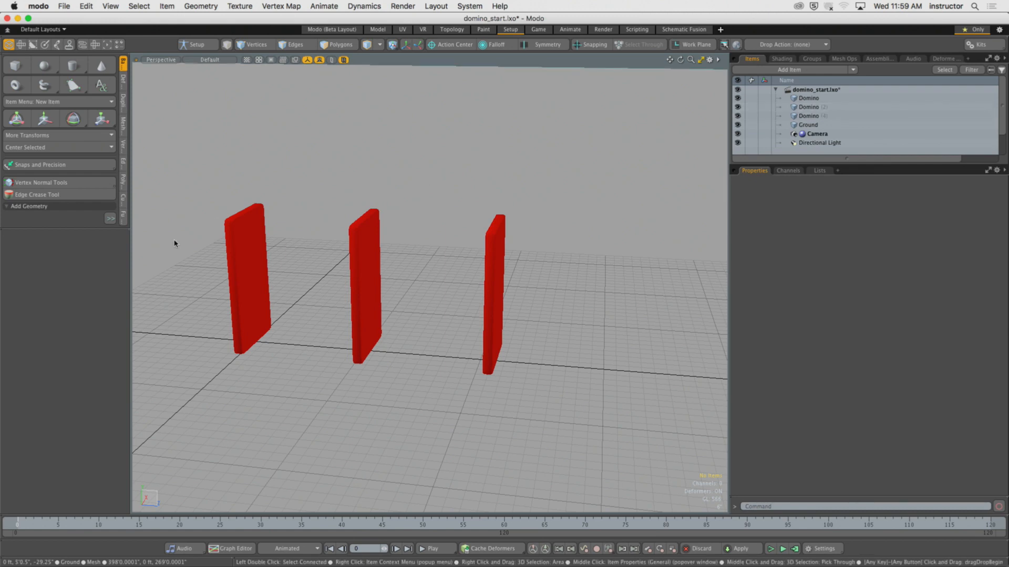
Step: Set the first domino's Impulse Z to 200 N, then run and stop the simulation of the three uprights
left_click(246, 273)
left_click(1003, 264)
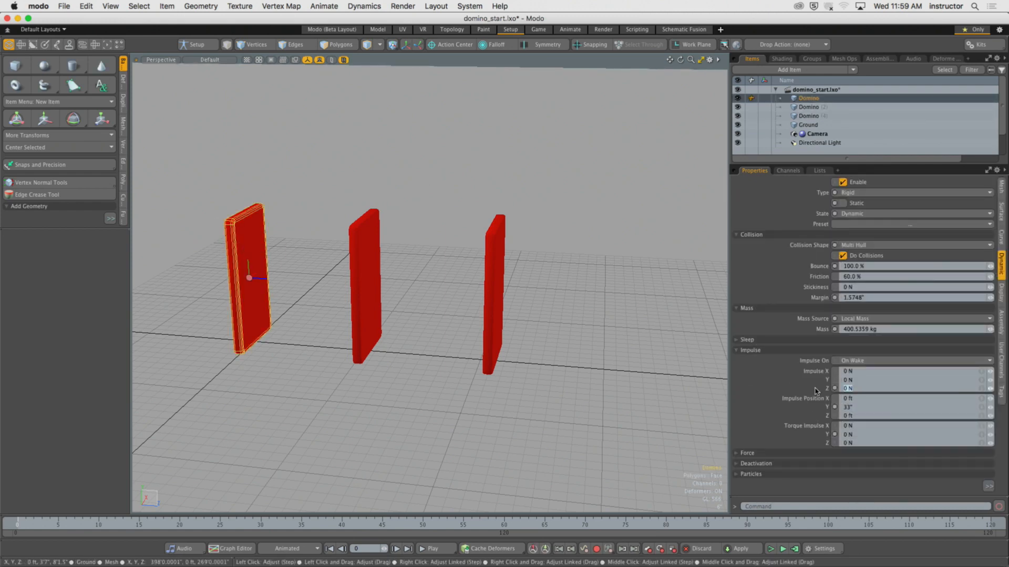
left_click(770, 549)
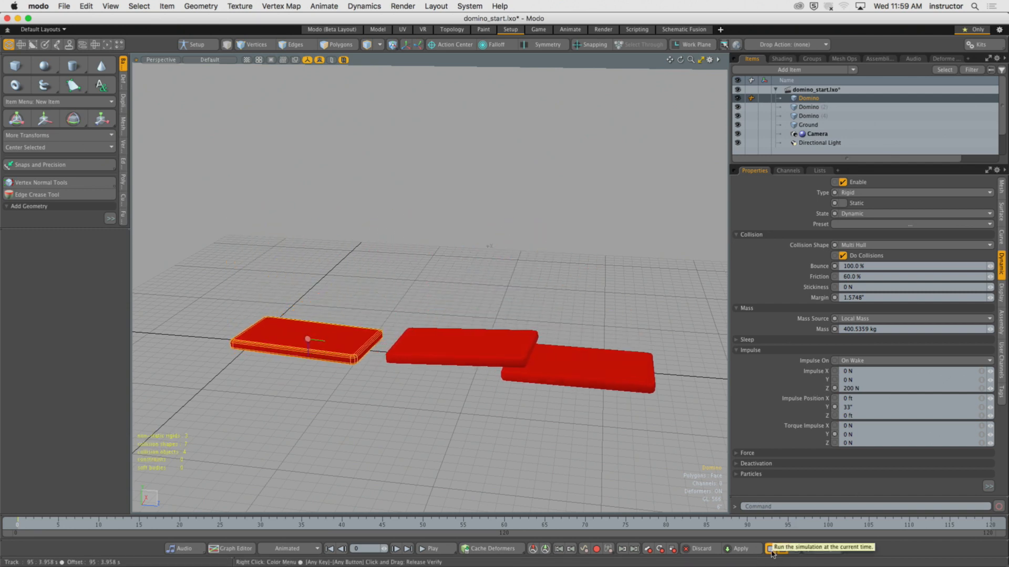
left_click(770, 549)
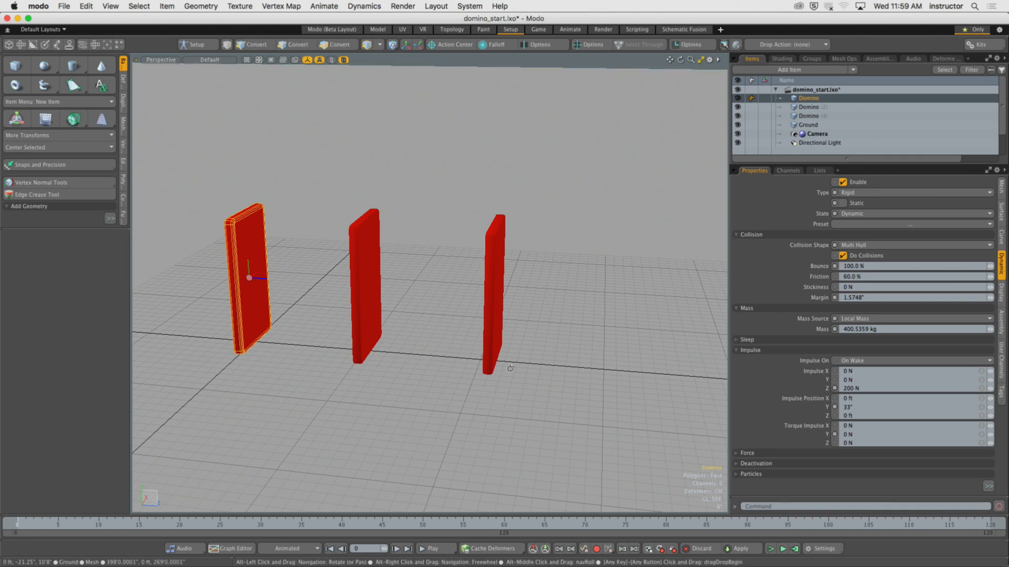
Step: Deselect everything and run the simulation again from a low viewing angle to watch the three dominoes fall, then stop it
mouse_move(509, 368)
left_mouse_down("alt")
mouse_move(499, 375)
mouse_move(495, 362)
left_mouse_up("alt")
left_click(470, 213)
left_click_drag(470, 214, 413, 272, "alt+shift")
left_click_drag(413, 273, 394, 274, "alt")
left_click_drag(716, 453, 631, 401, "ctrl+alt")
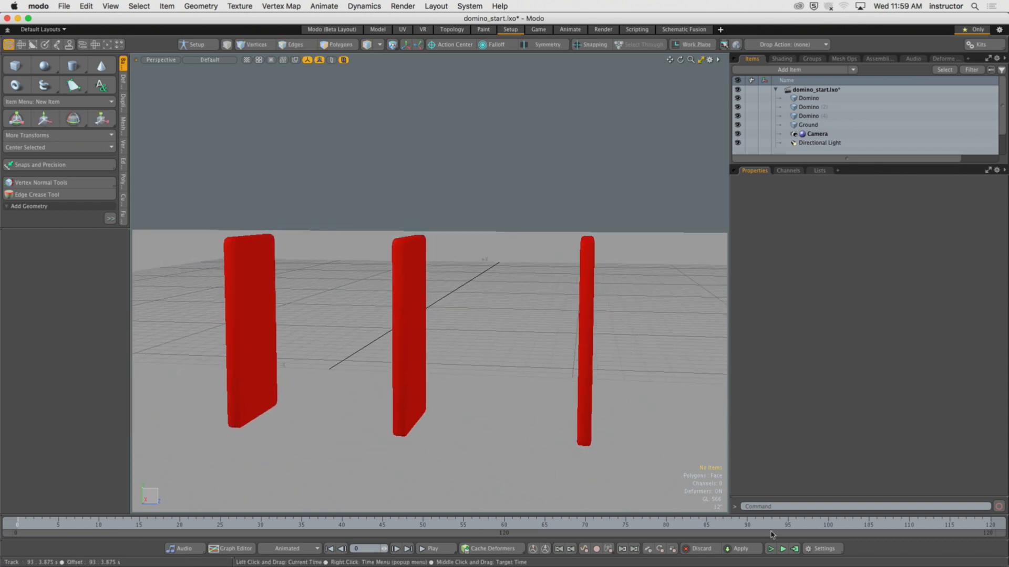
left_click(770, 549)
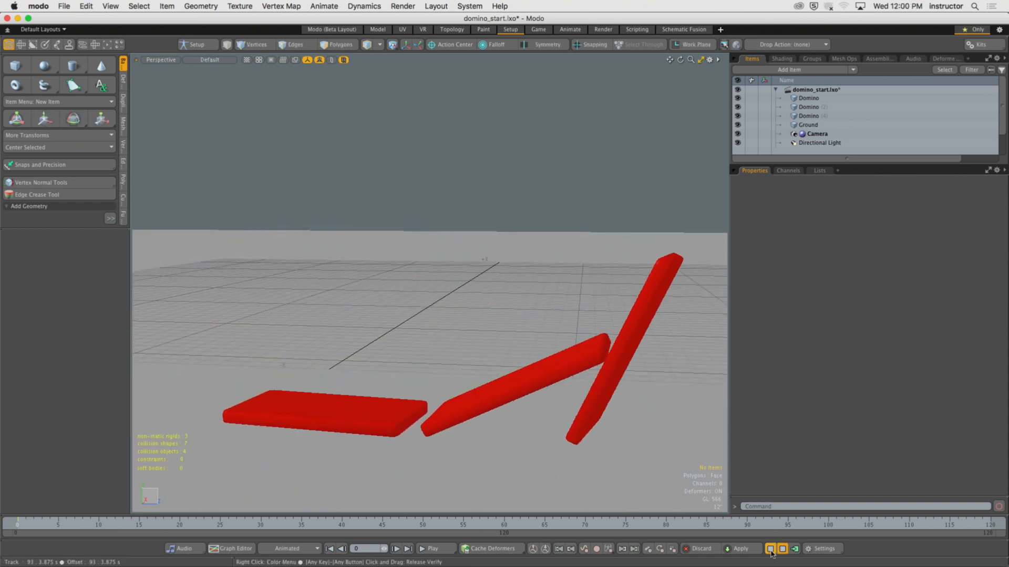
left_click(770, 548)
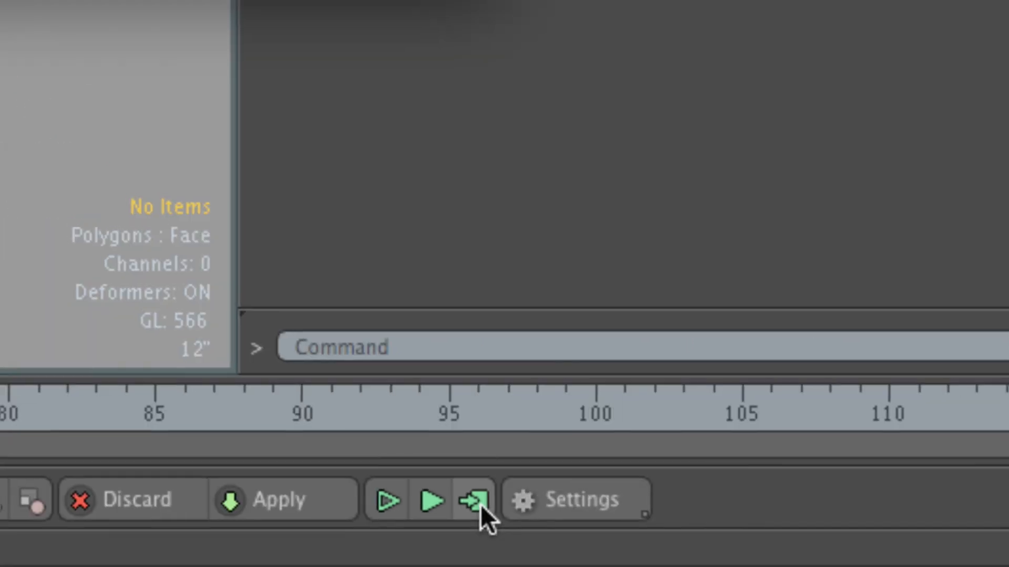
Step: Compute the domino simulation from start time 0 to end time 120 with preroll 0, then play the cached result and stop it
left_click(469, 484)
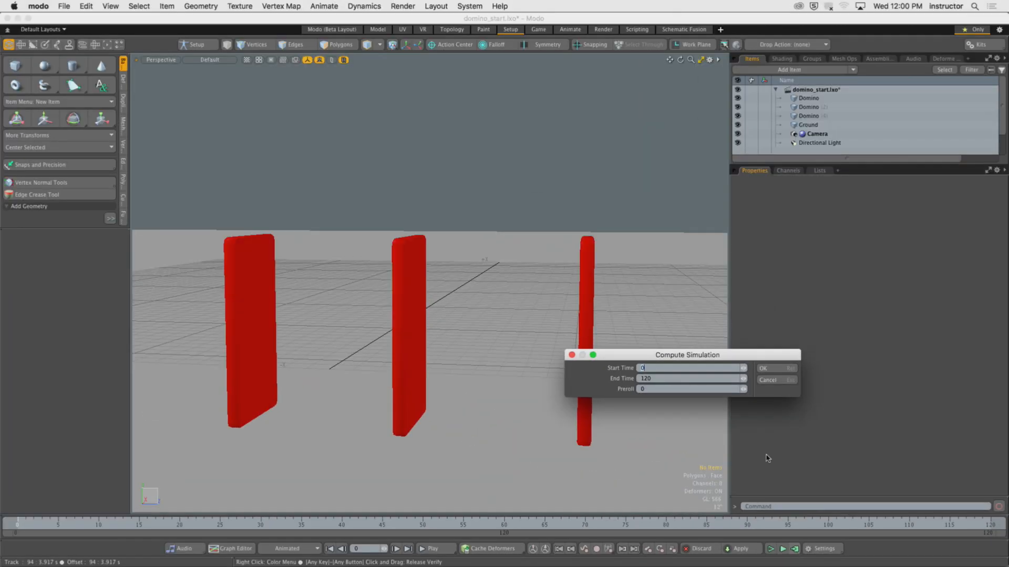
left_click(773, 369)
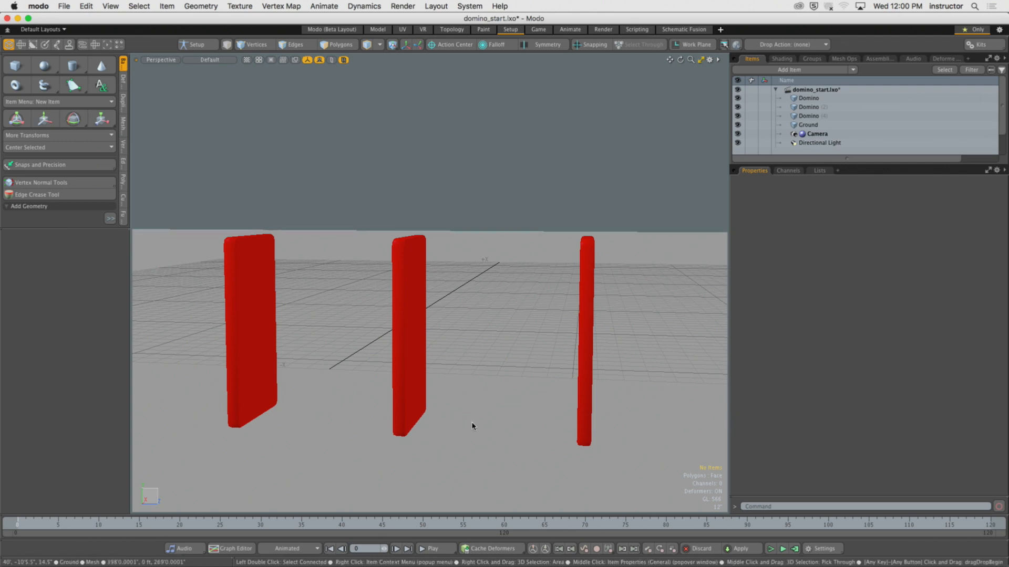
left_click_drag(472, 424, 459, 381, "alt+shift")
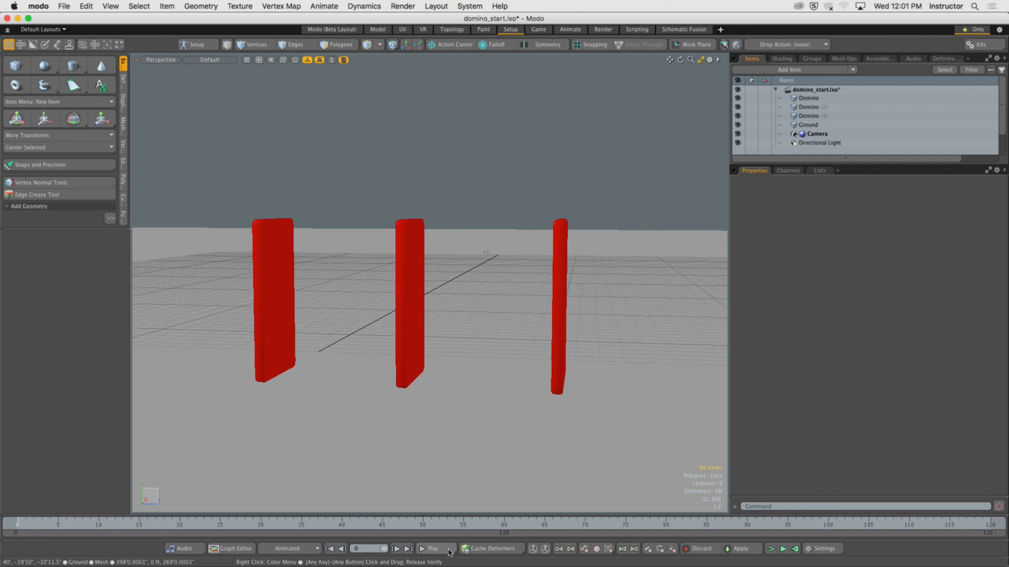
left_click(443, 550)
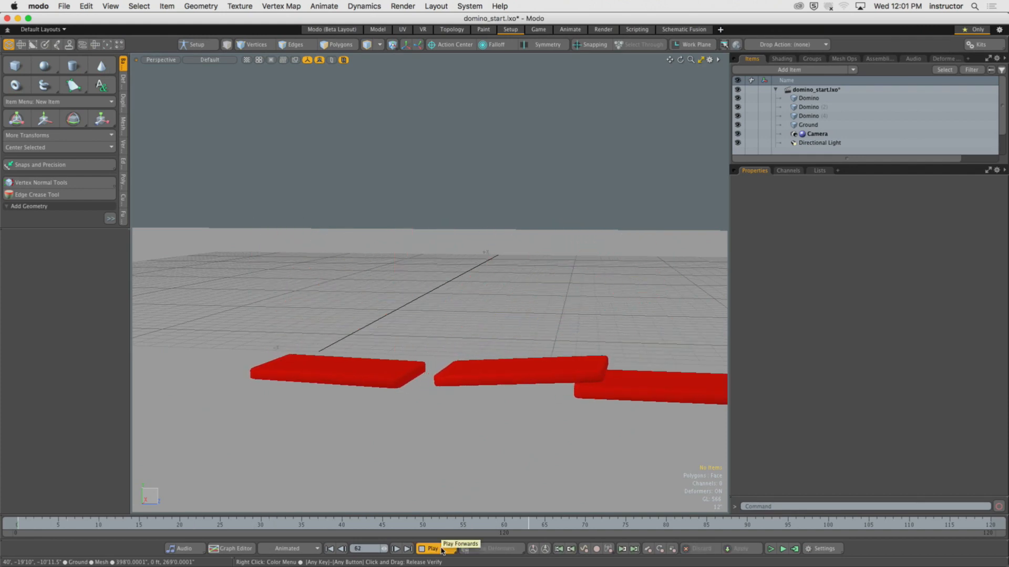
left_click(442, 549)
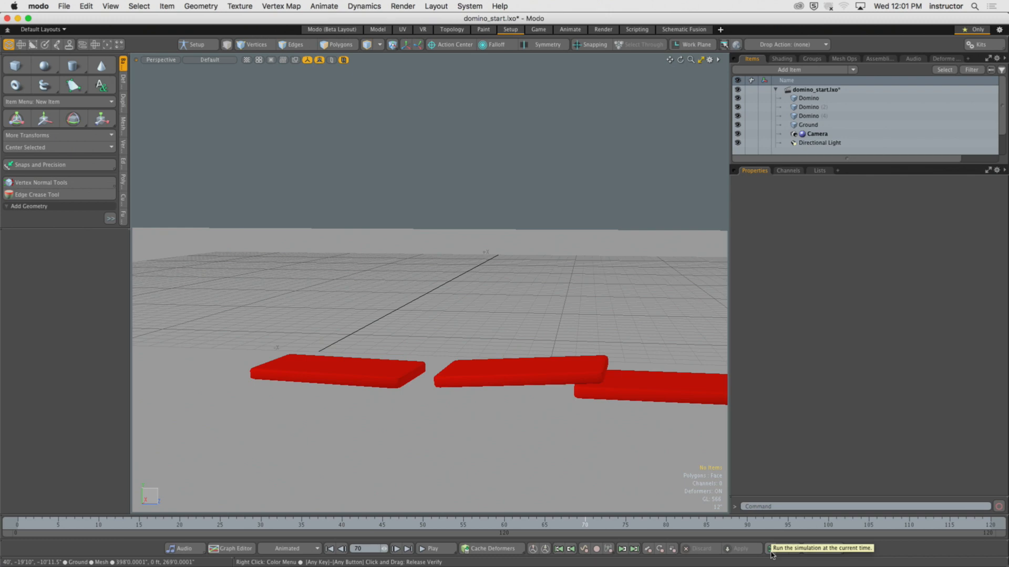
Step: Rewind the computed simulation to frame 0 and scrub to frame 29, where the second domino is leaning toward the third
mouse_move(580, 526)
left_mouse_down()
mouse_move(82, 525)
mouse_move(534, 525)
mouse_move(154, 566)
mouse_move(11, 549)
left_mouse_up()
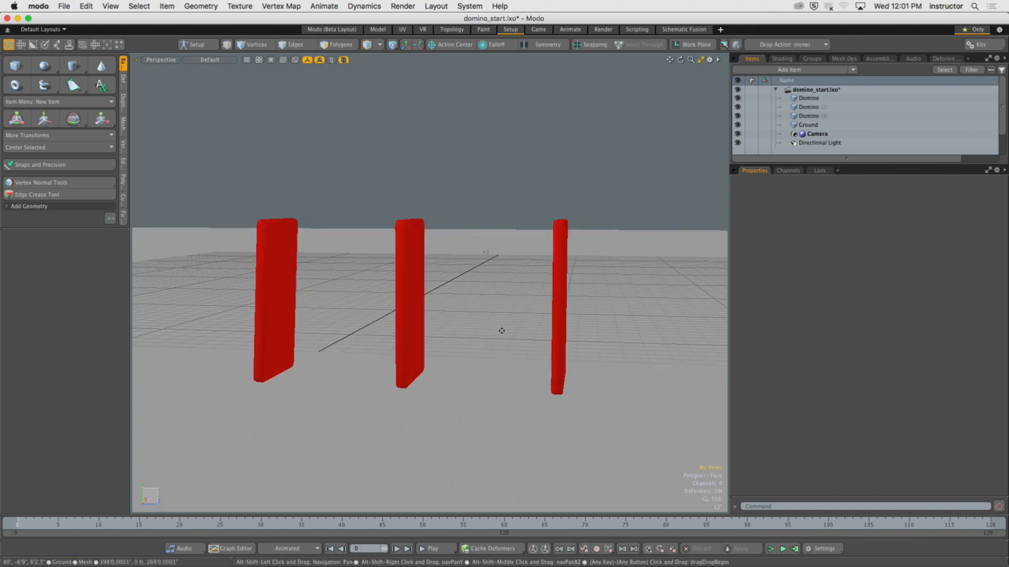
mouse_move(501, 331)
left_mouse_down("alt")
mouse_move(513, 327)
mouse_move(494, 335)
left_mouse_up("alt")
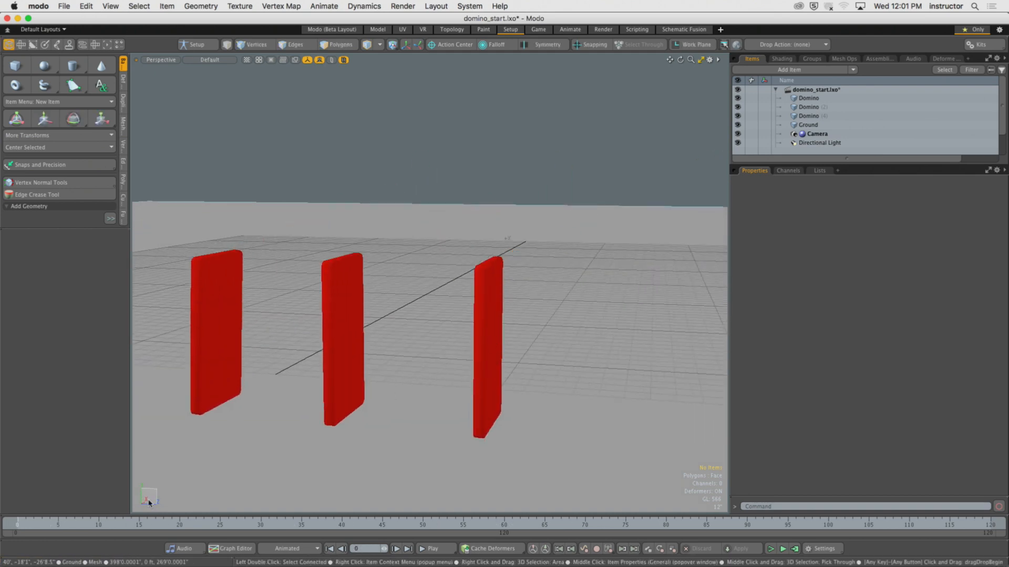
left_click(130, 525)
left_click_drag(130, 525, 252, 525)
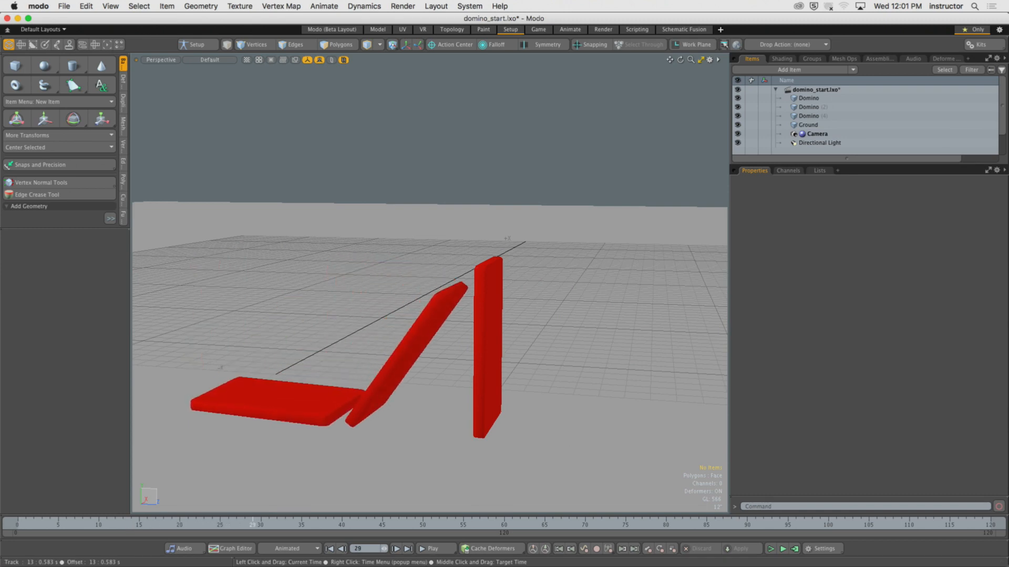
Step: Switch to the Render layout, look through the render camera and frame the falling dominoes at an angle
left_click(604, 30)
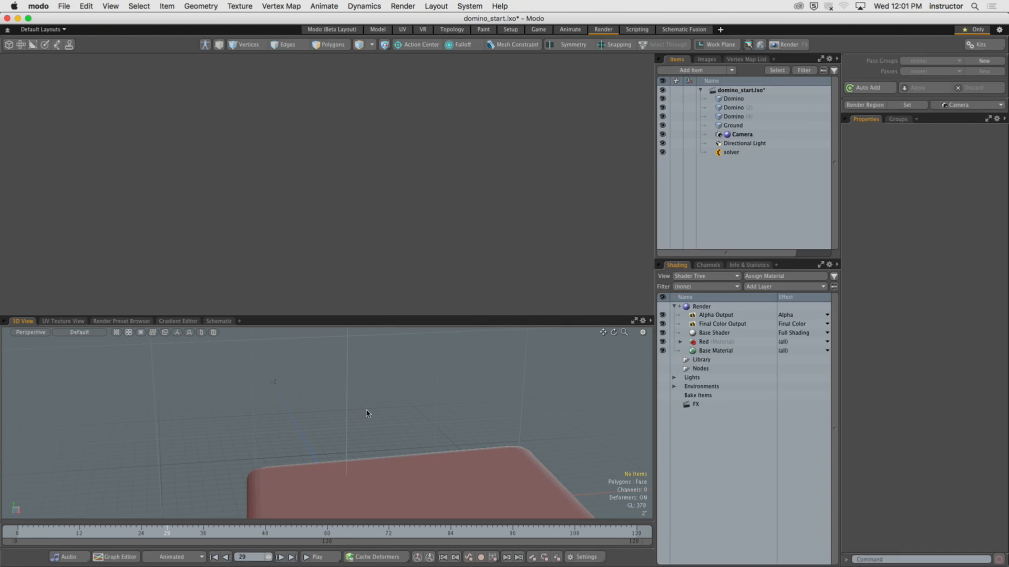
key("ctrl+space")
left_click(322, 429)
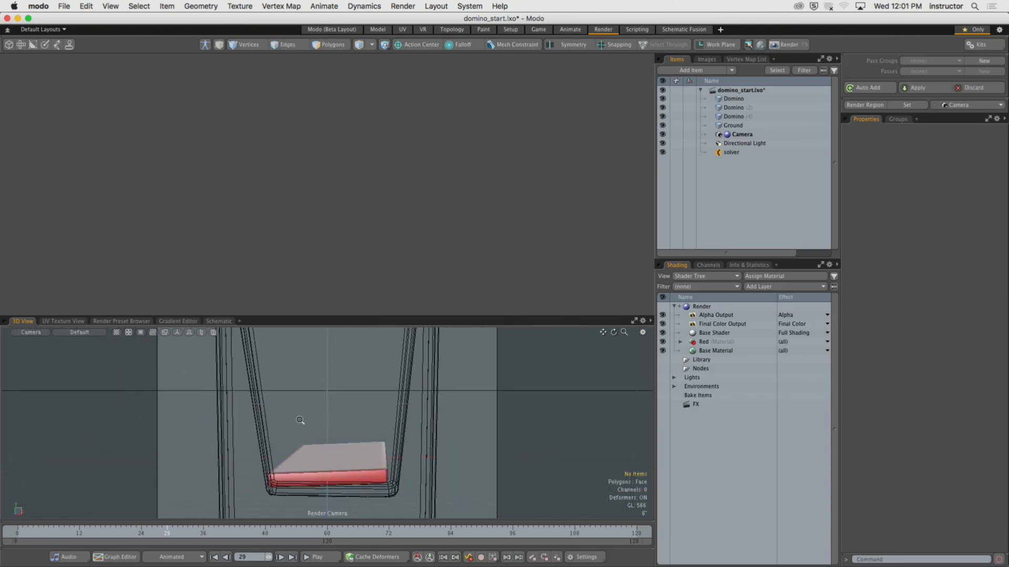
left_click_drag(252, 424, 315, 438, "alt")
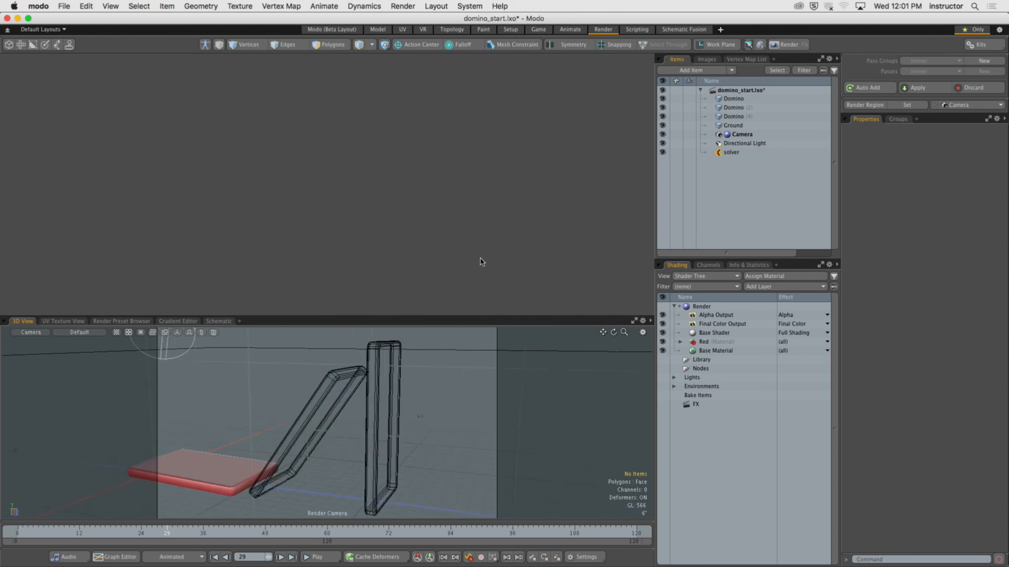
Step: Restore the Render layout to its default arrangement so that it includes the preview render viewport
left_click(403, 6)
mouse_move(436, 6)
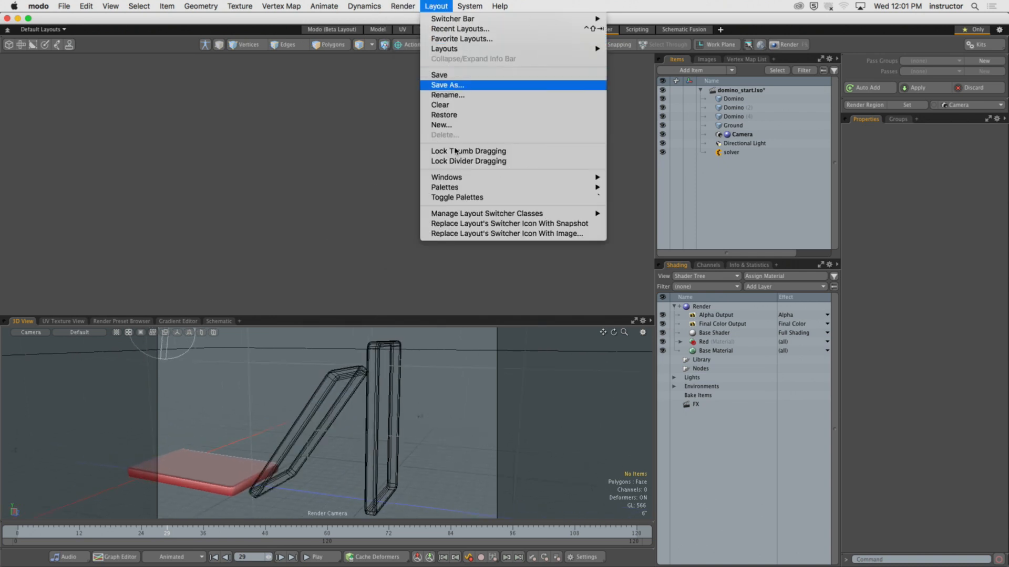
left_click(459, 114)
key("Return")
key("Return")
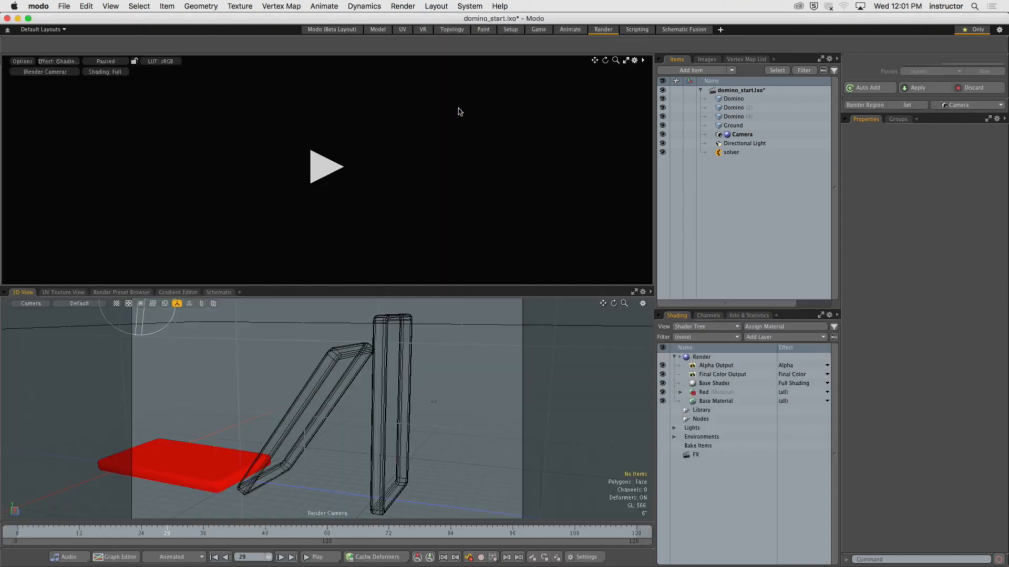
Step: Start the preview render, move to frame 27, then maximize the preview viewport and resume rendering
left_click(309, 171)
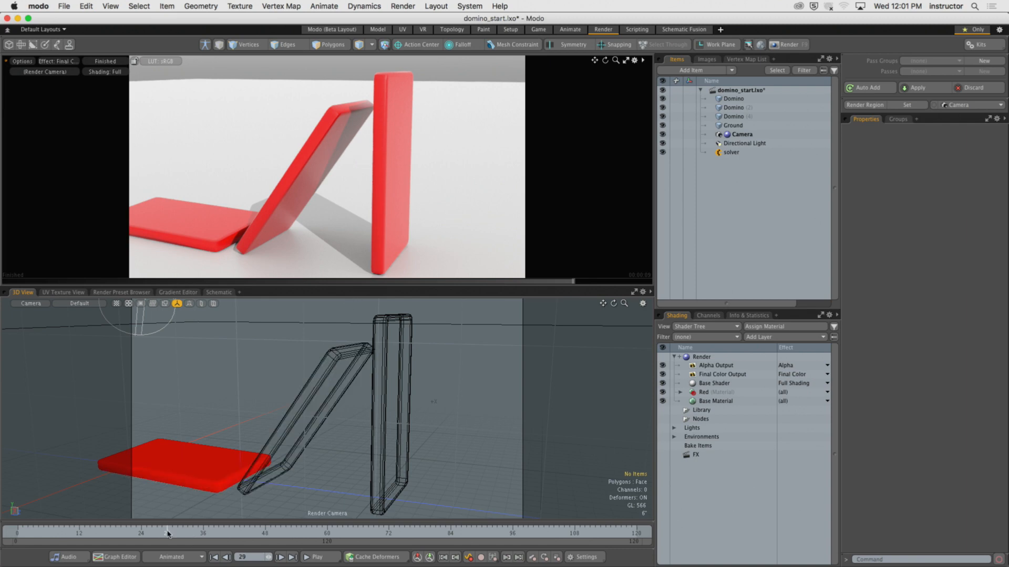
left_click_drag(168, 534, 156, 534)
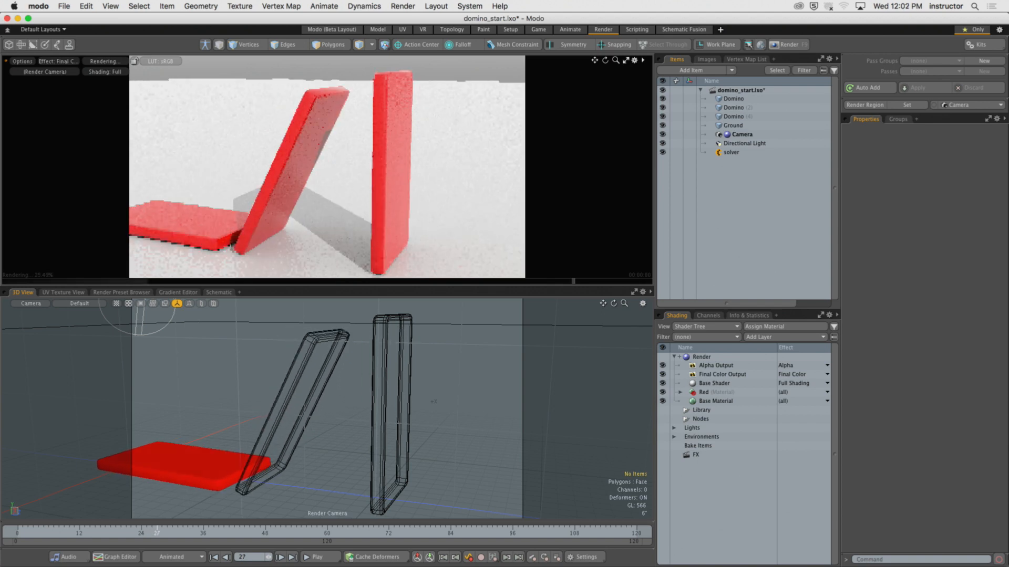
left_click(625, 61)
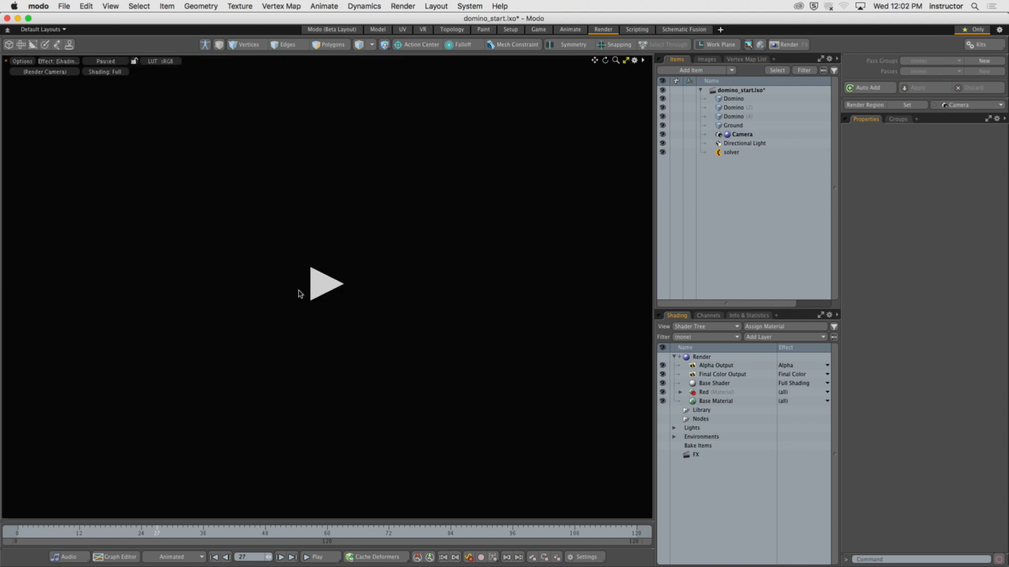
left_click(318, 285)
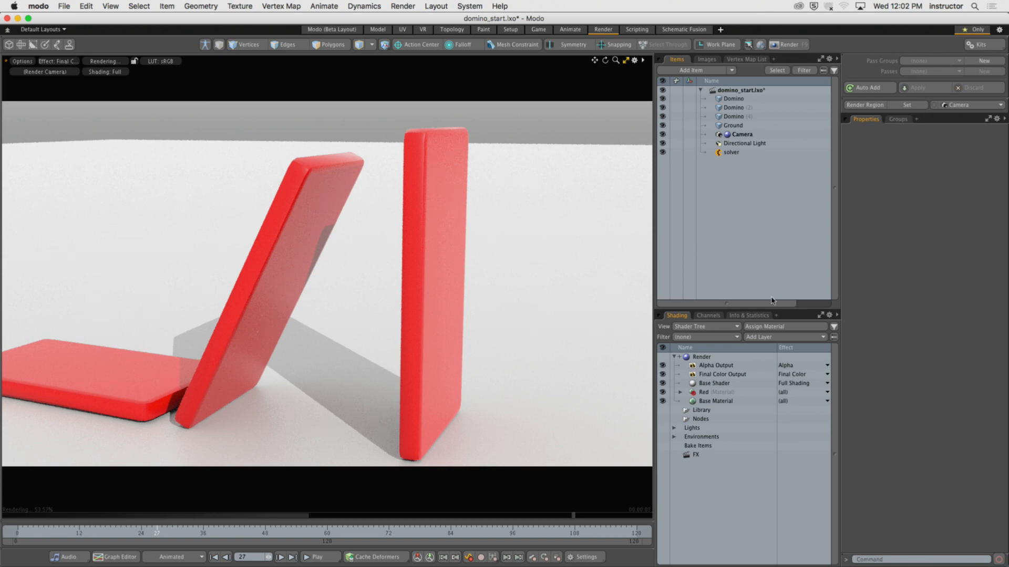
Step: Enable Motion Blur in the camera's effects and turn on motion blur display in the preview render options
left_click(741, 134)
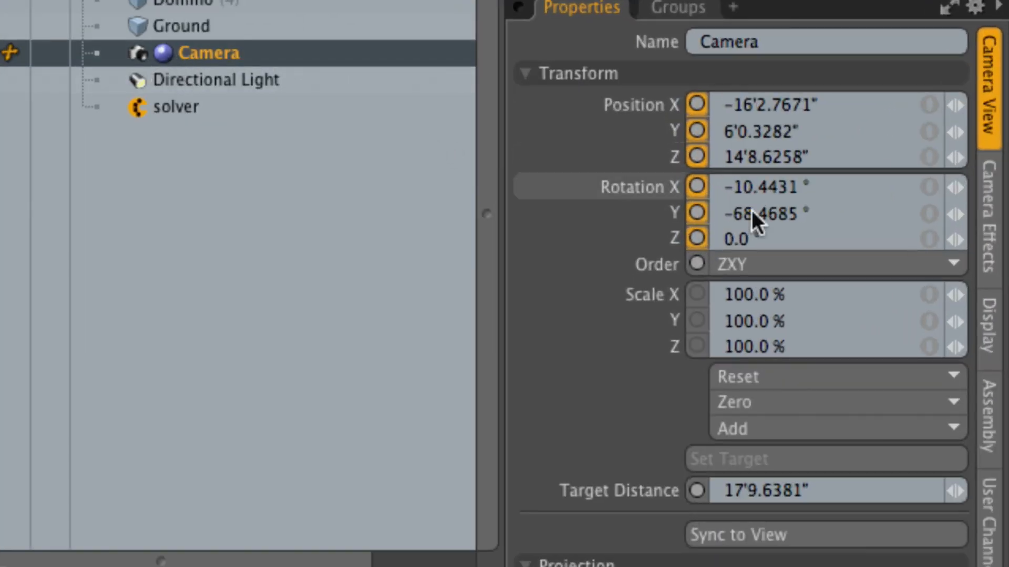
left_click(996, 224)
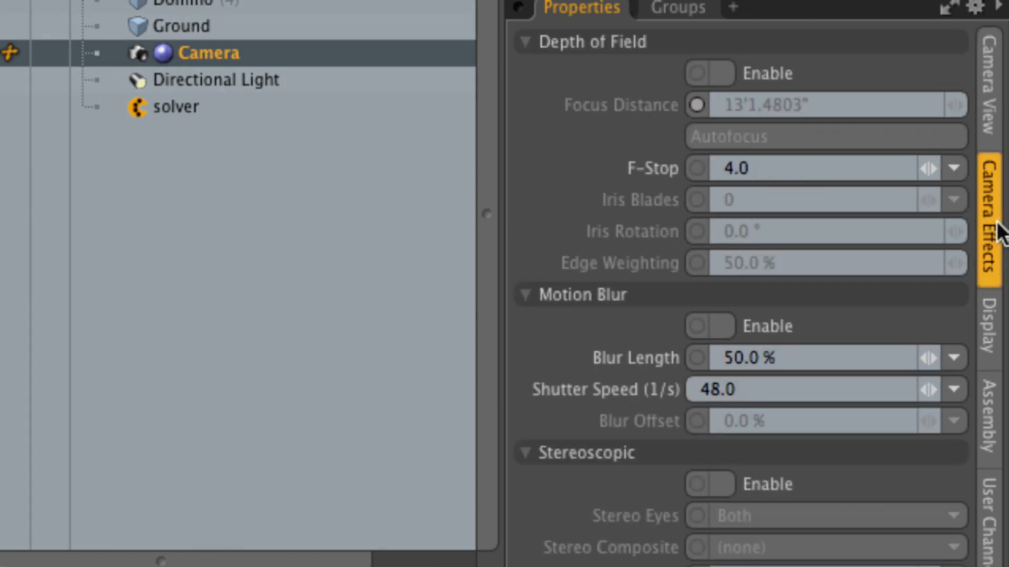
left_click(730, 331)
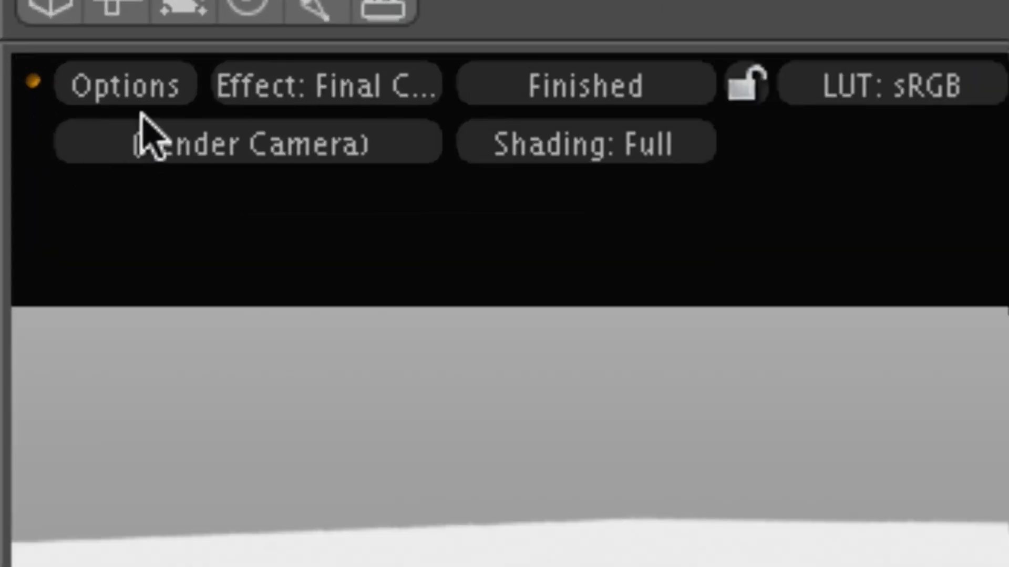
left_click(117, 85)
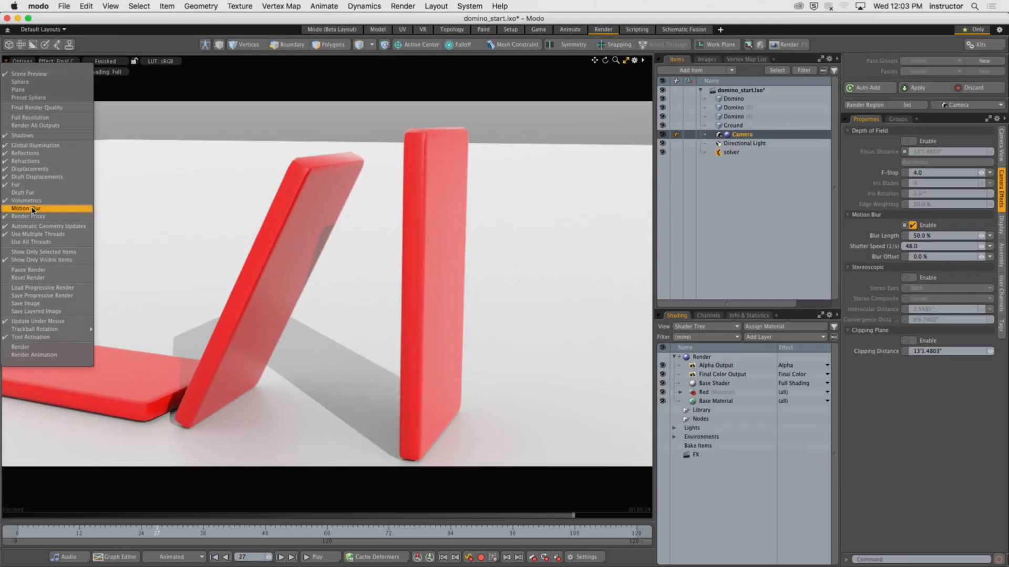
left_click(68, 428)
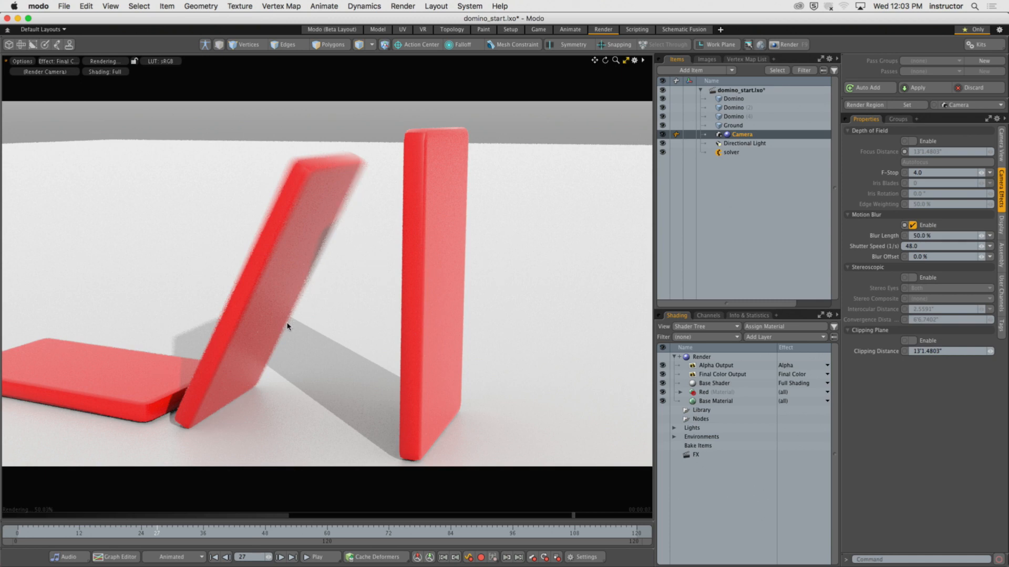
Step: Scrub to frame 21 to preview its motion blur, then render that frame at full quality
left_click(146, 534)
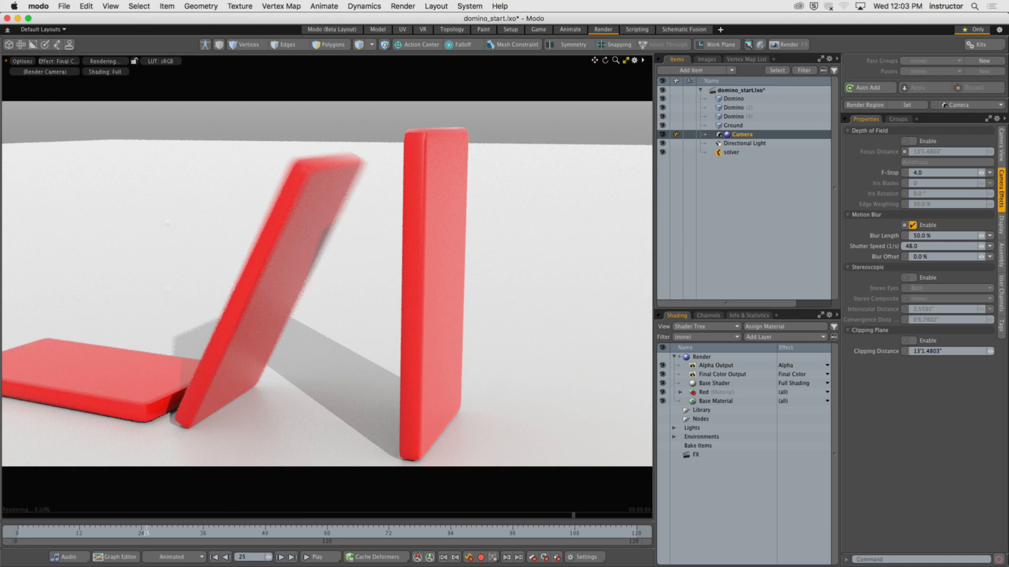
left_click_drag(146, 533, 125, 534)
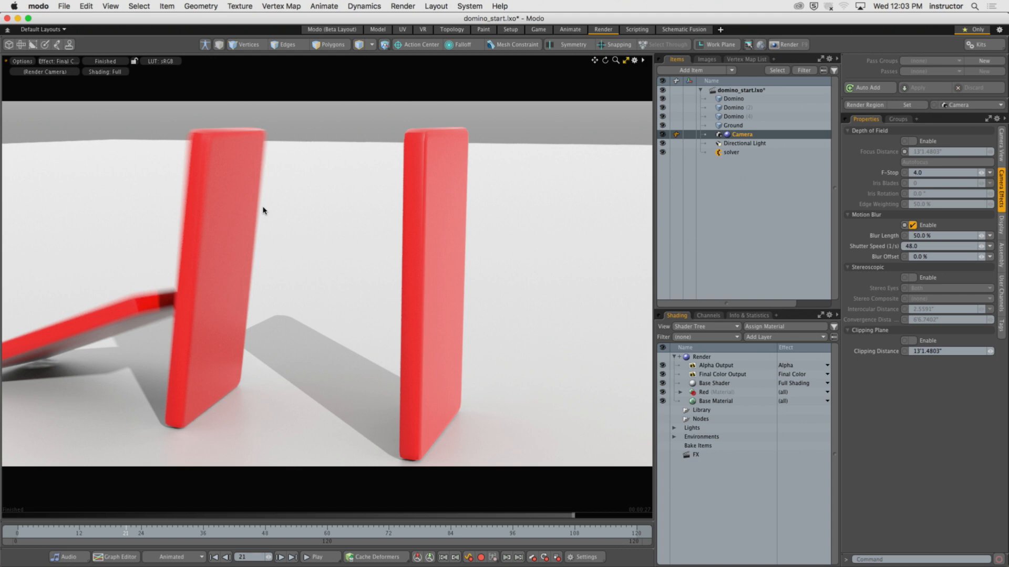
key("F9")
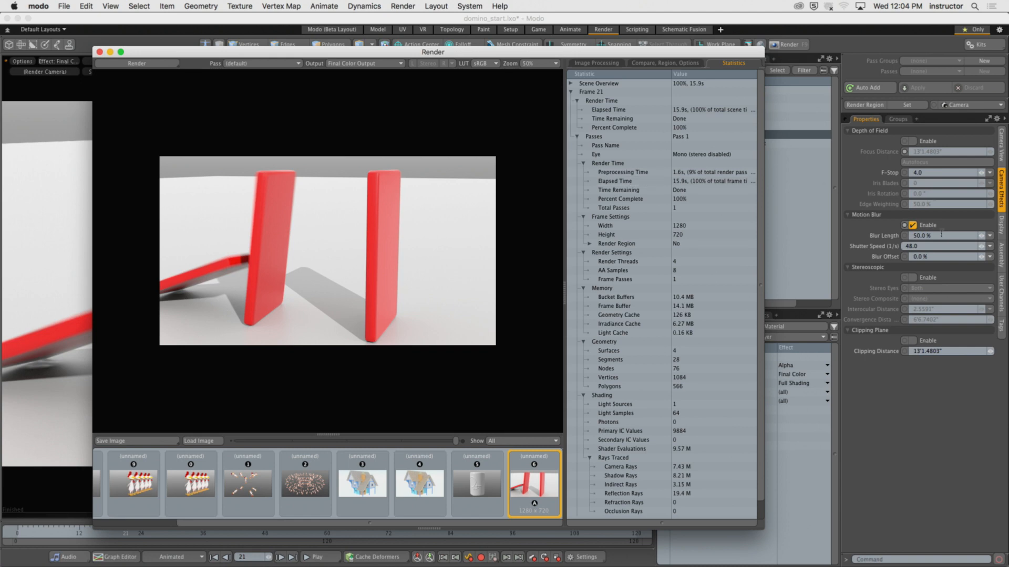
Step: Disable the camera's Motion Blur and render frame 21 again for a render time comparison
left_click(913, 225)
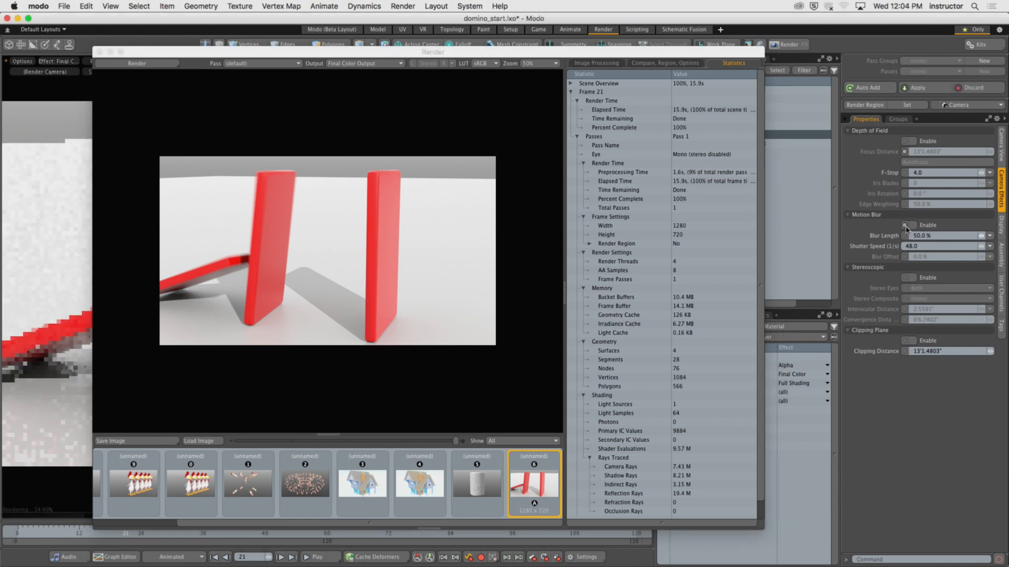
left_click(127, 69)
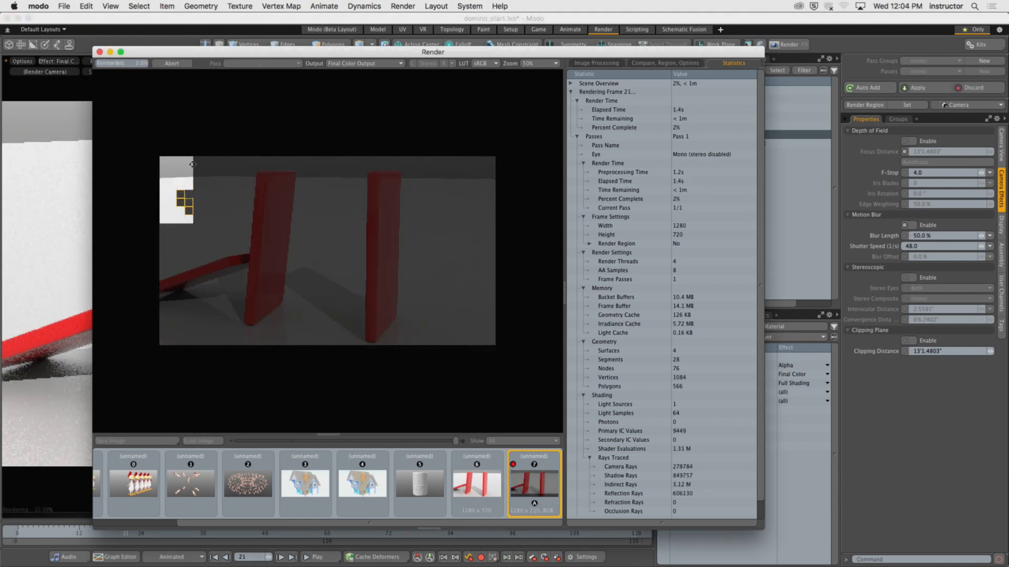